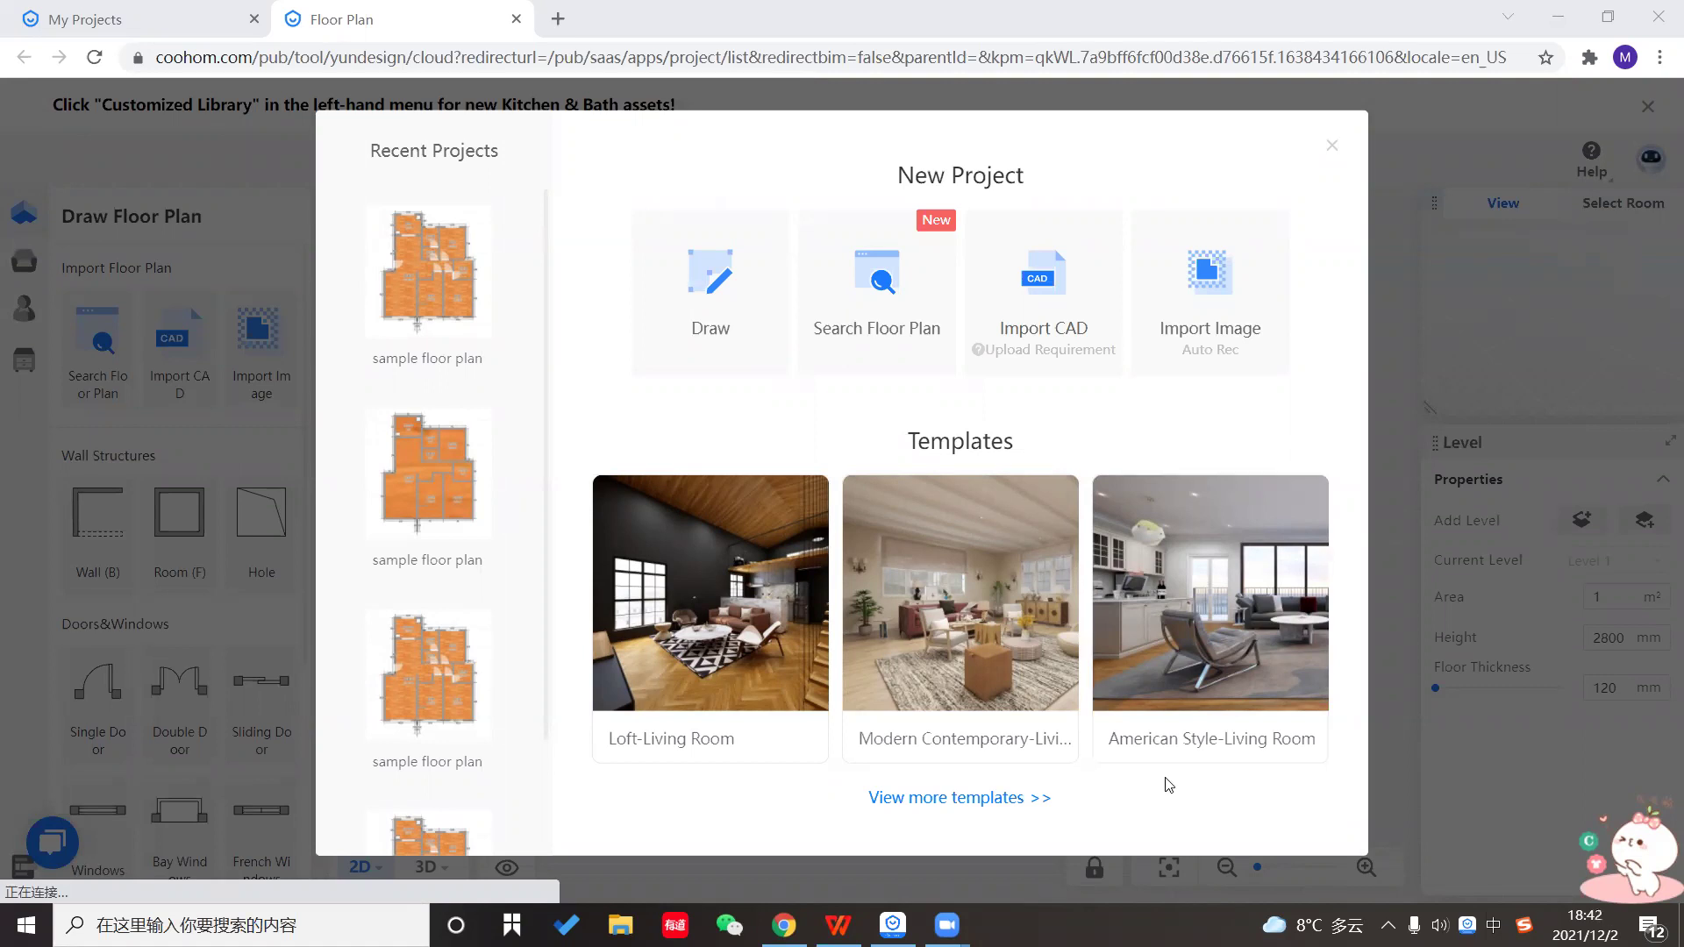
Start a new project by importing the "sample floor plan" image and running automatic recognition on the whole area.
click(1211, 277)
click(274, 377)
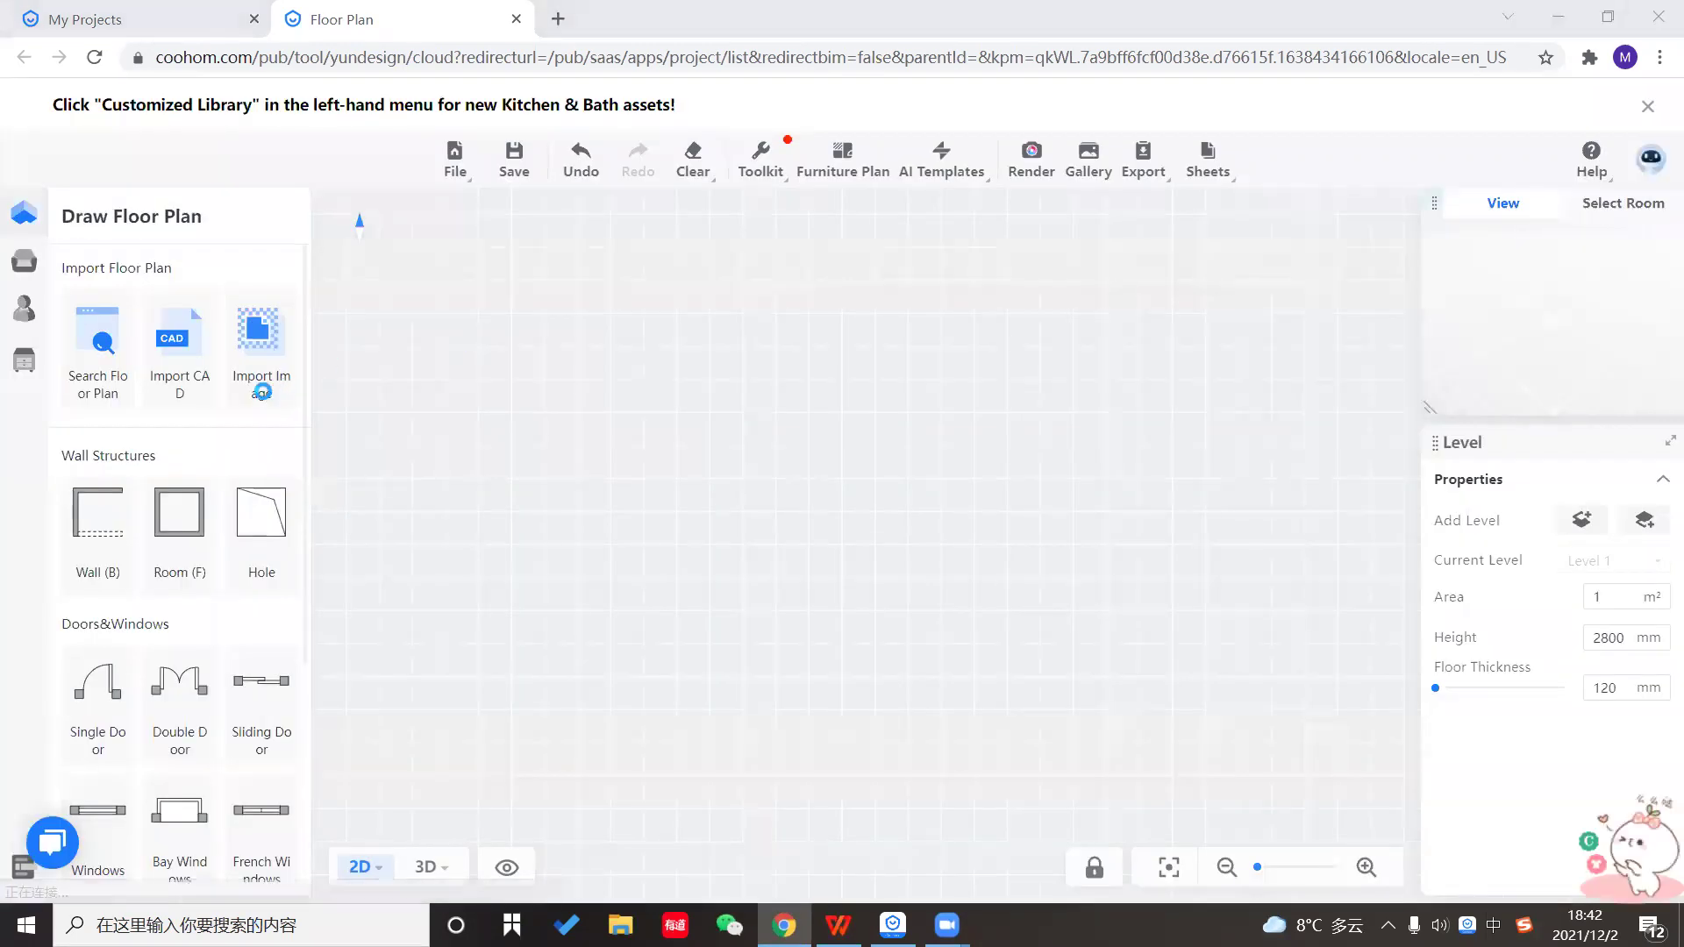
scroll(624, 351, down, 2)
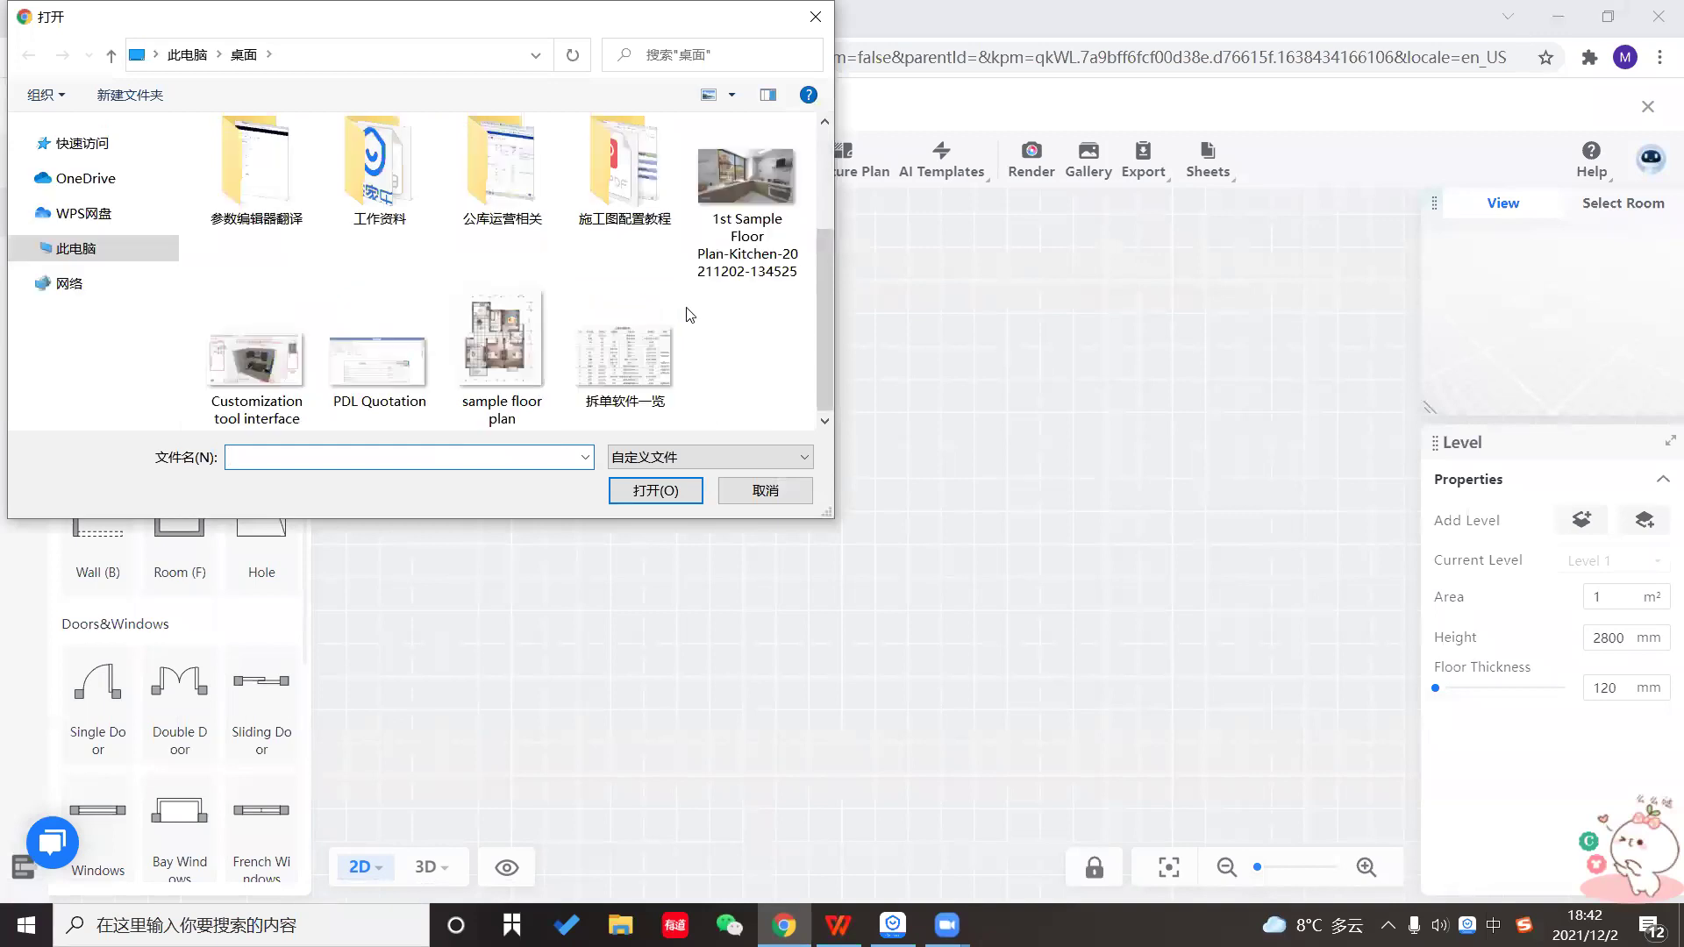
double_click(514, 362)
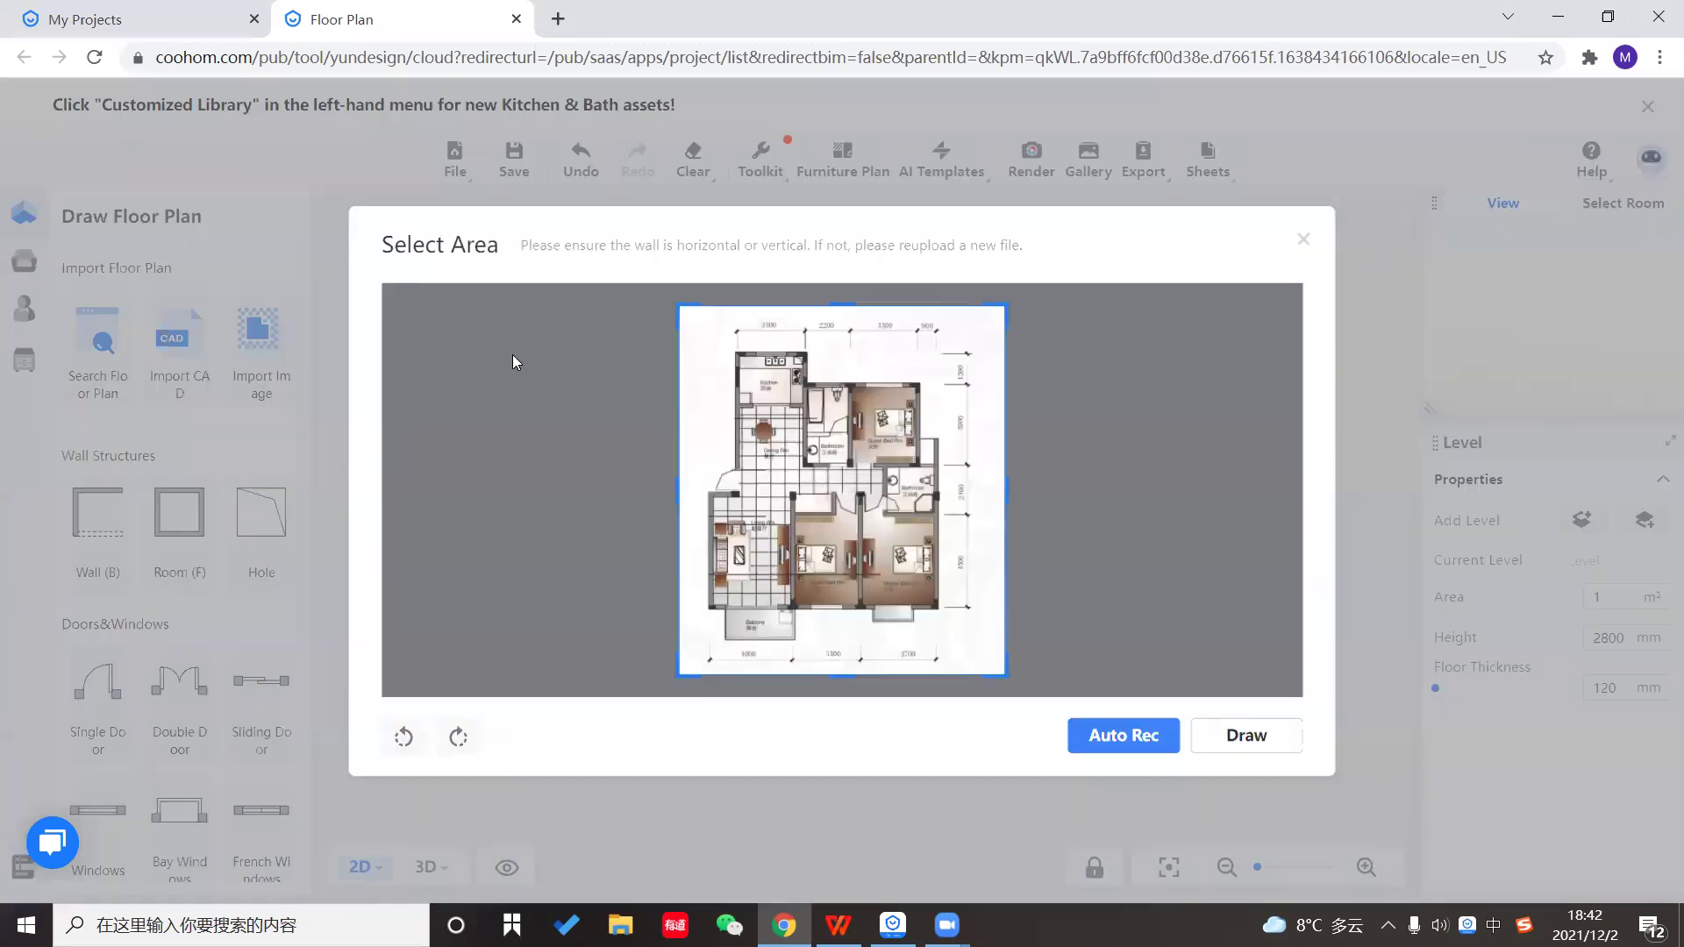
click(1112, 741)
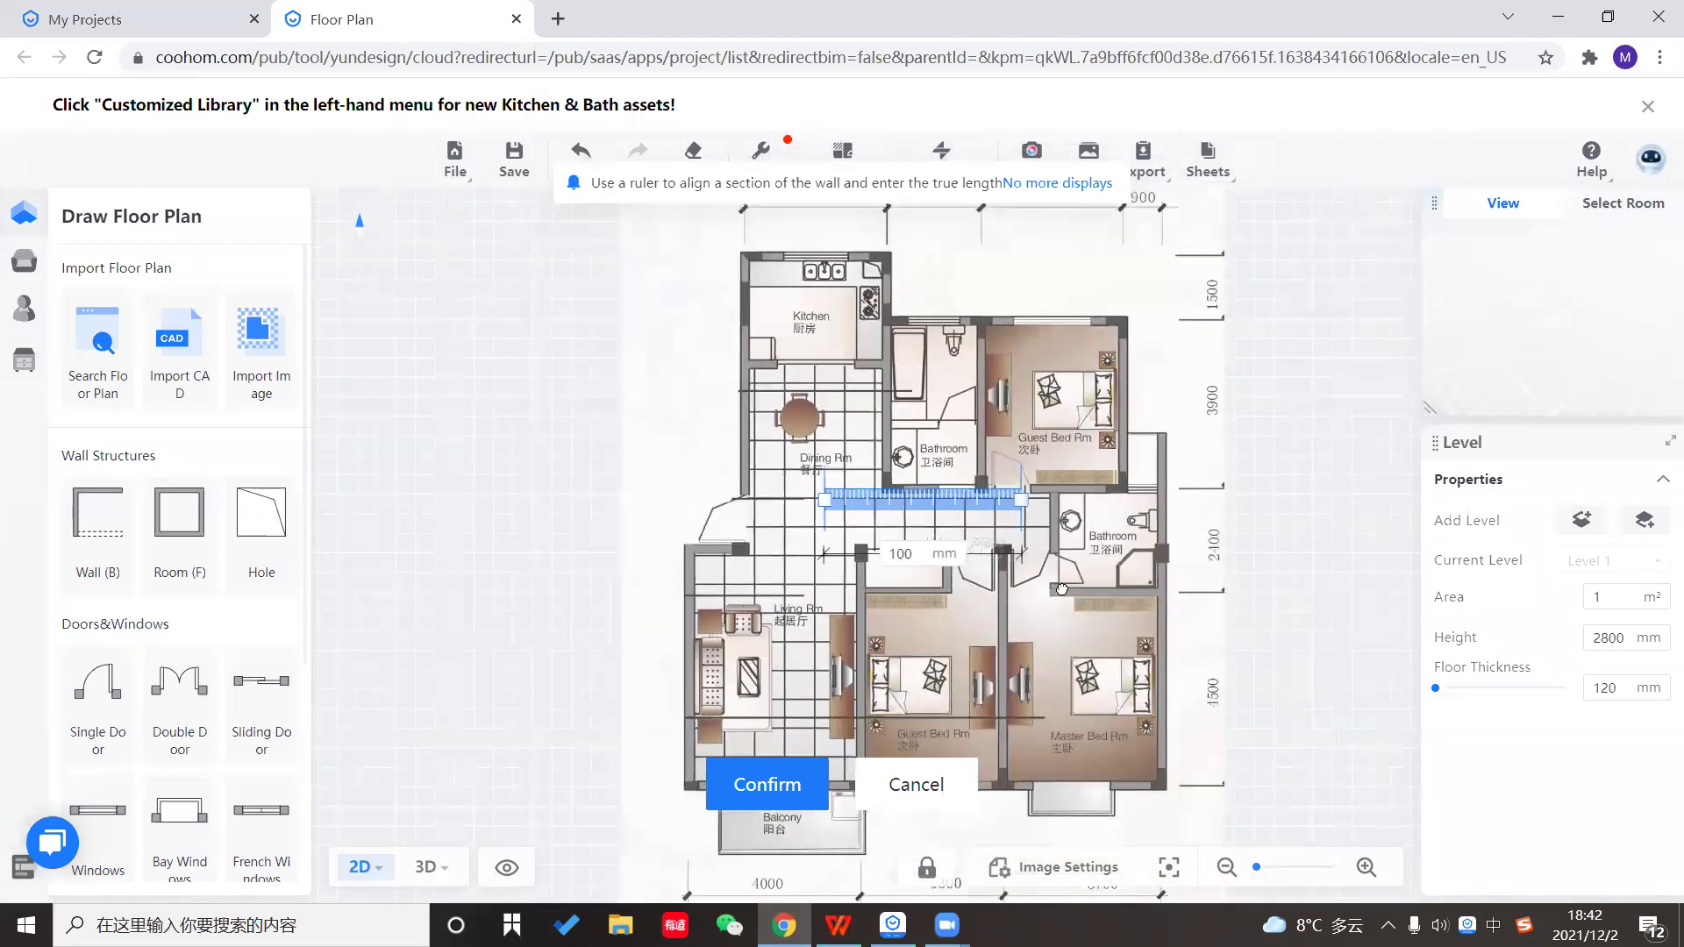
Calibrate the imported plan by aligning the ruler with the living room's width dimension, setting it to 4000 mm, and confirm.
drag(1024, 584, 618, 784)
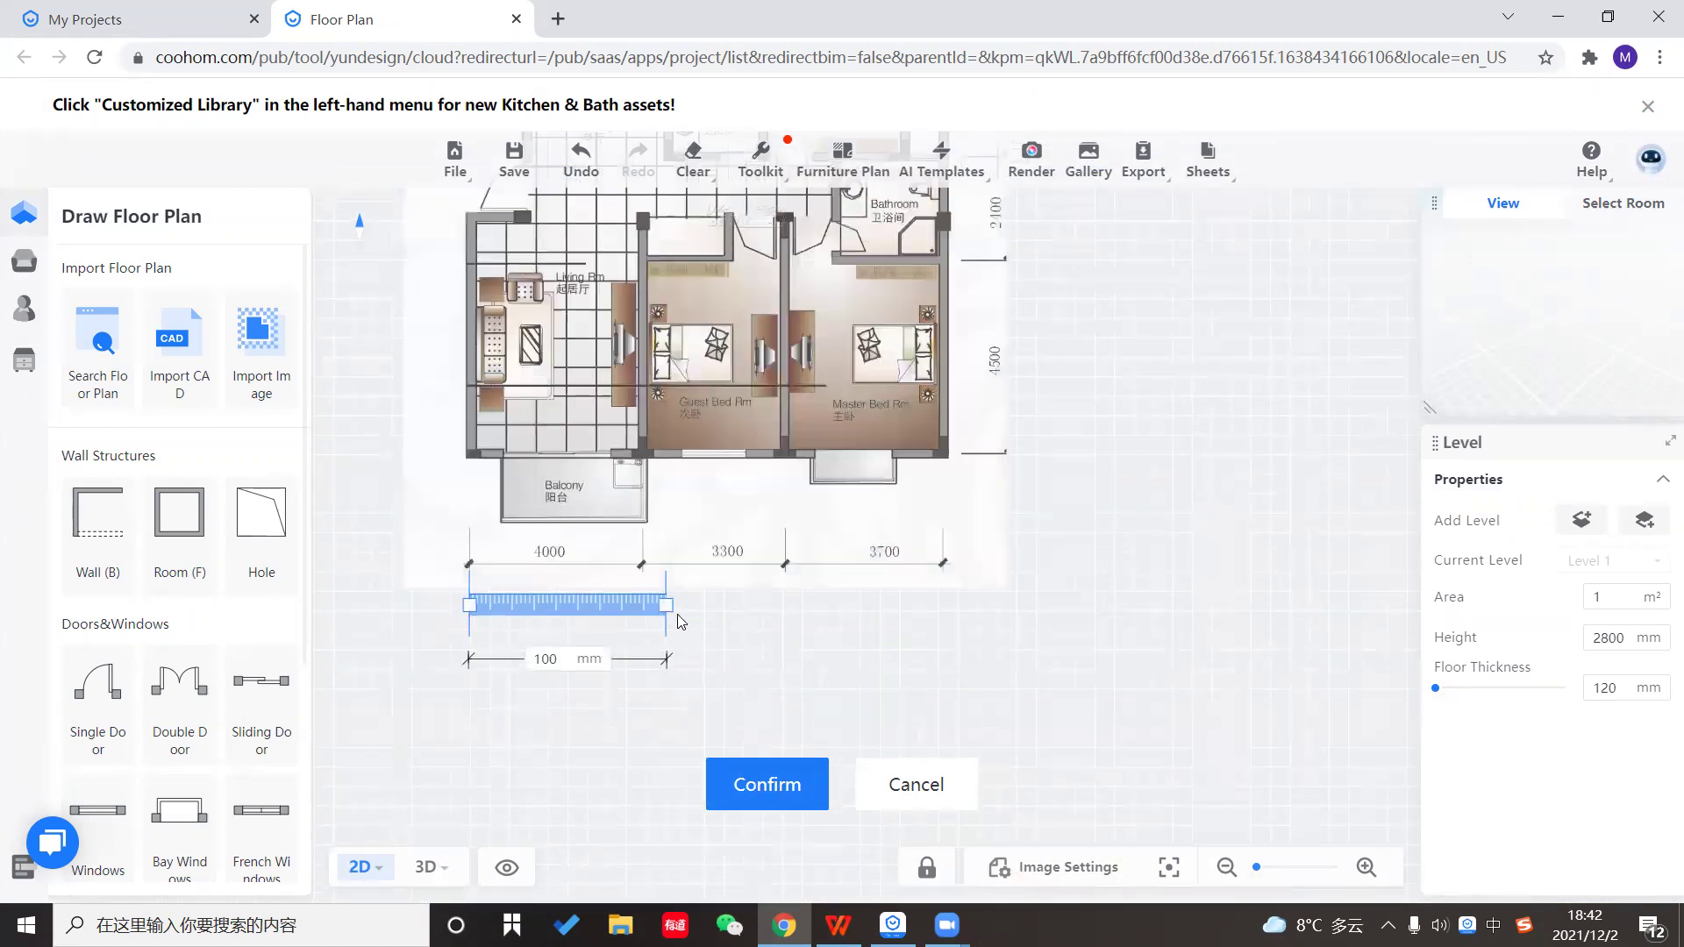
drag(665, 604, 646, 601)
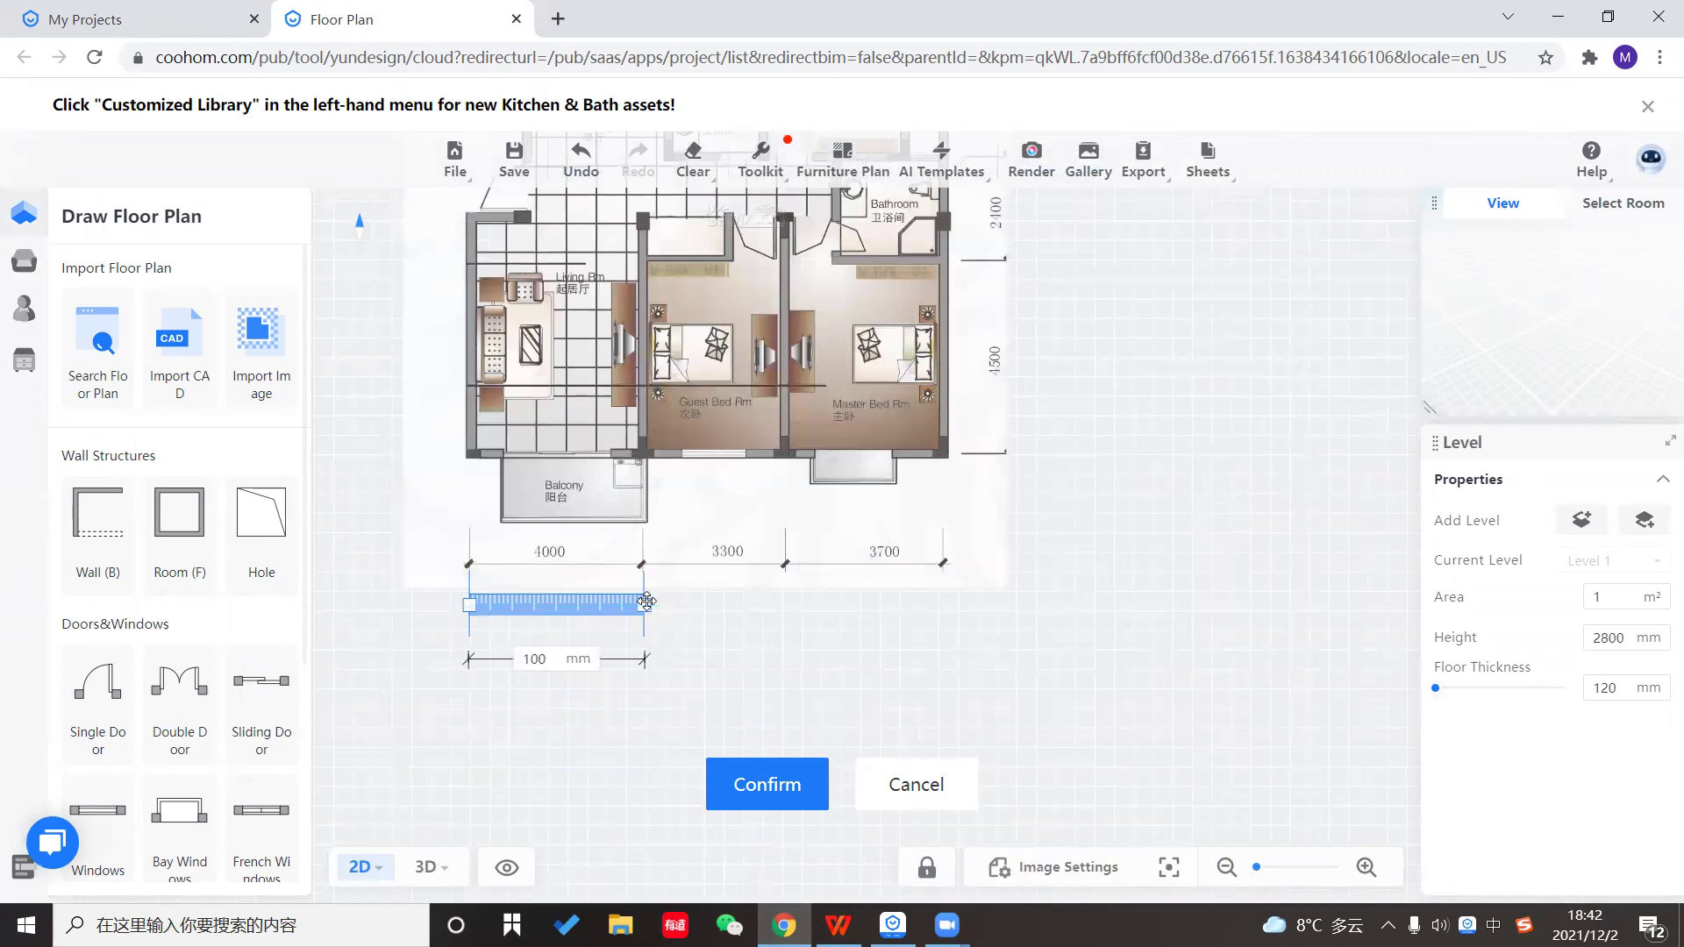
click(561, 659)
key(BackSpace)
key(BackSpace)
key(BackSpace)
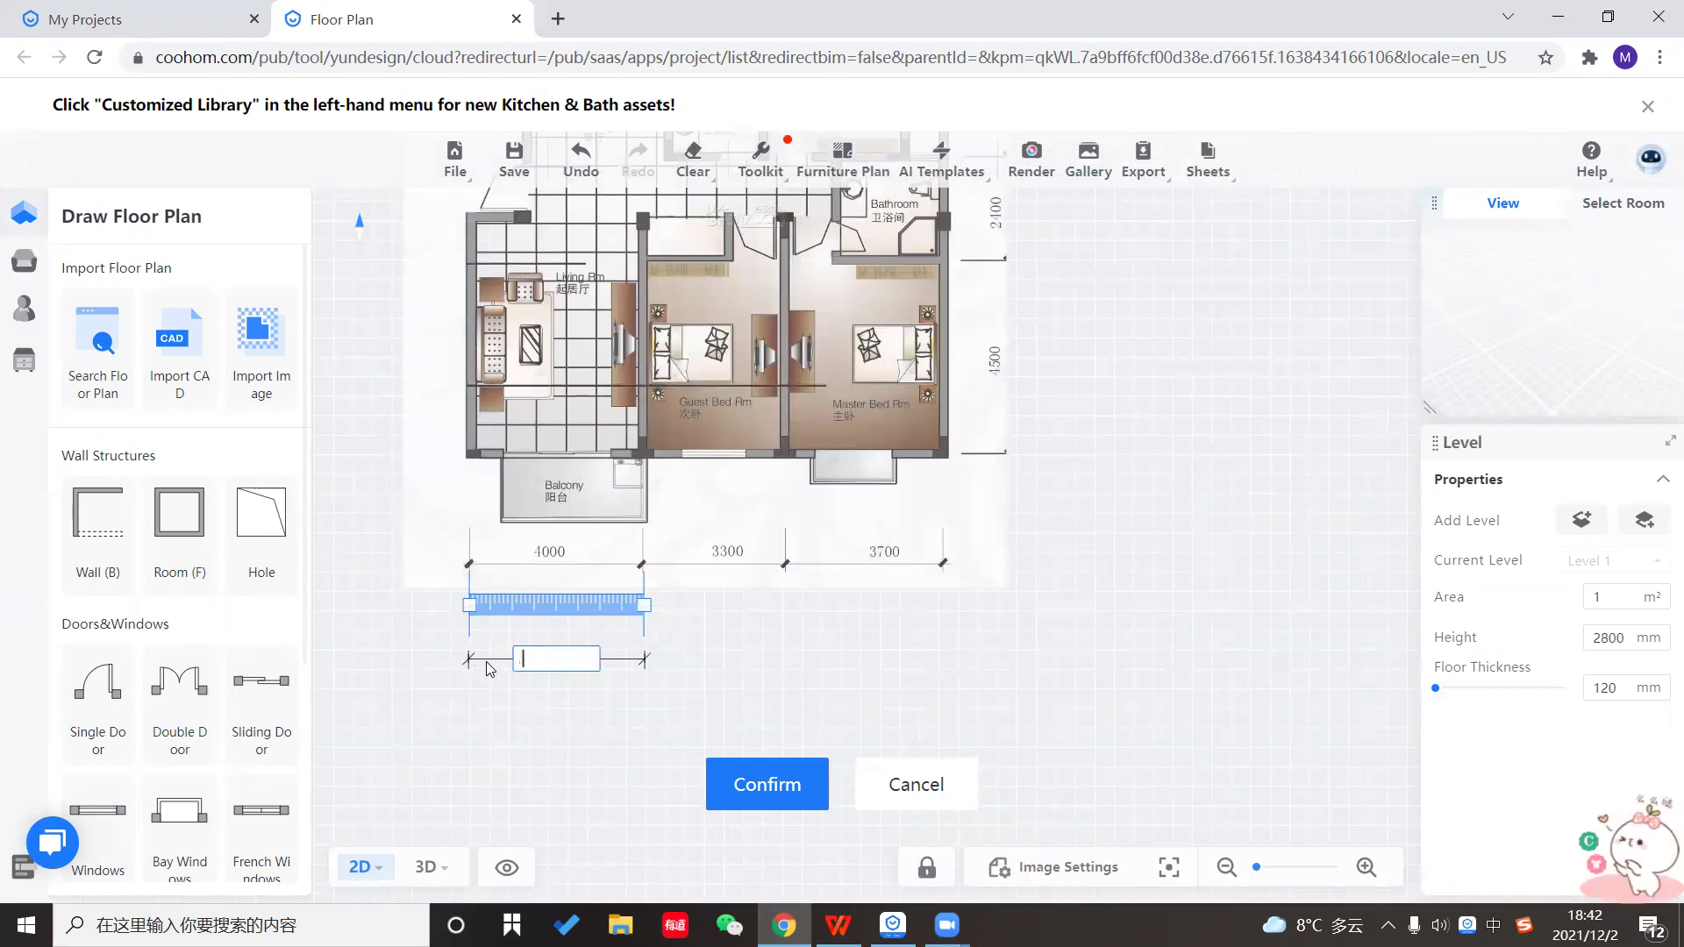
text(4000)
click(717, 765)
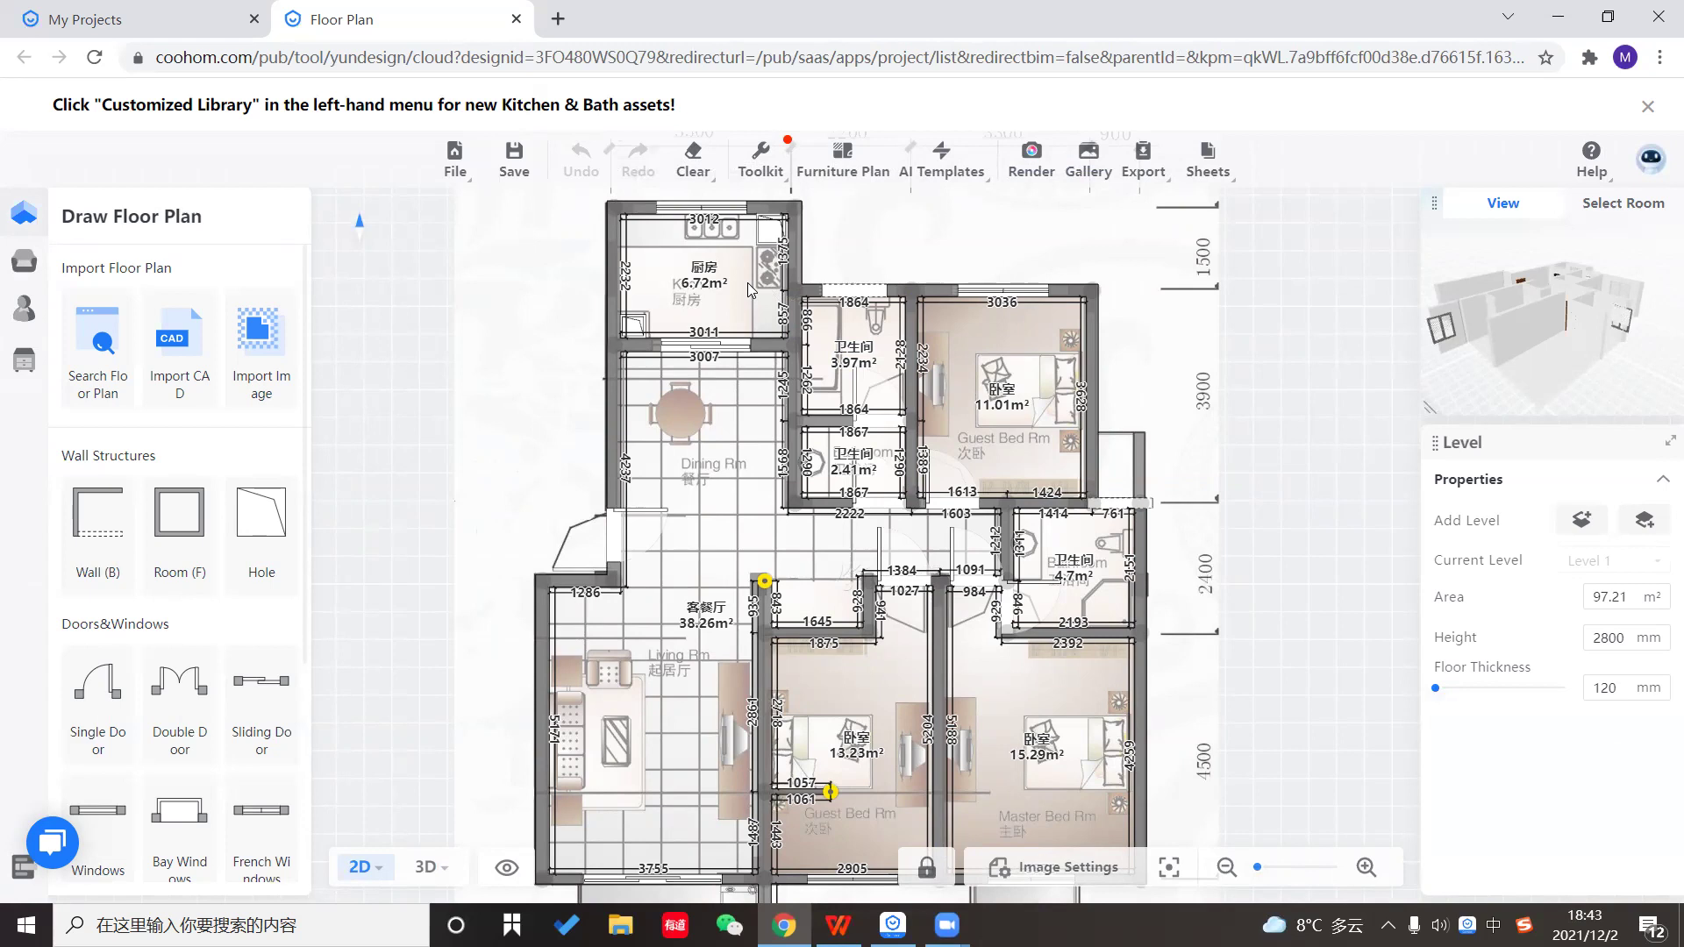
Open the AI templates for the whole house and filter them by the Three Bedrooms floorplan type.
mouse_move(941, 162)
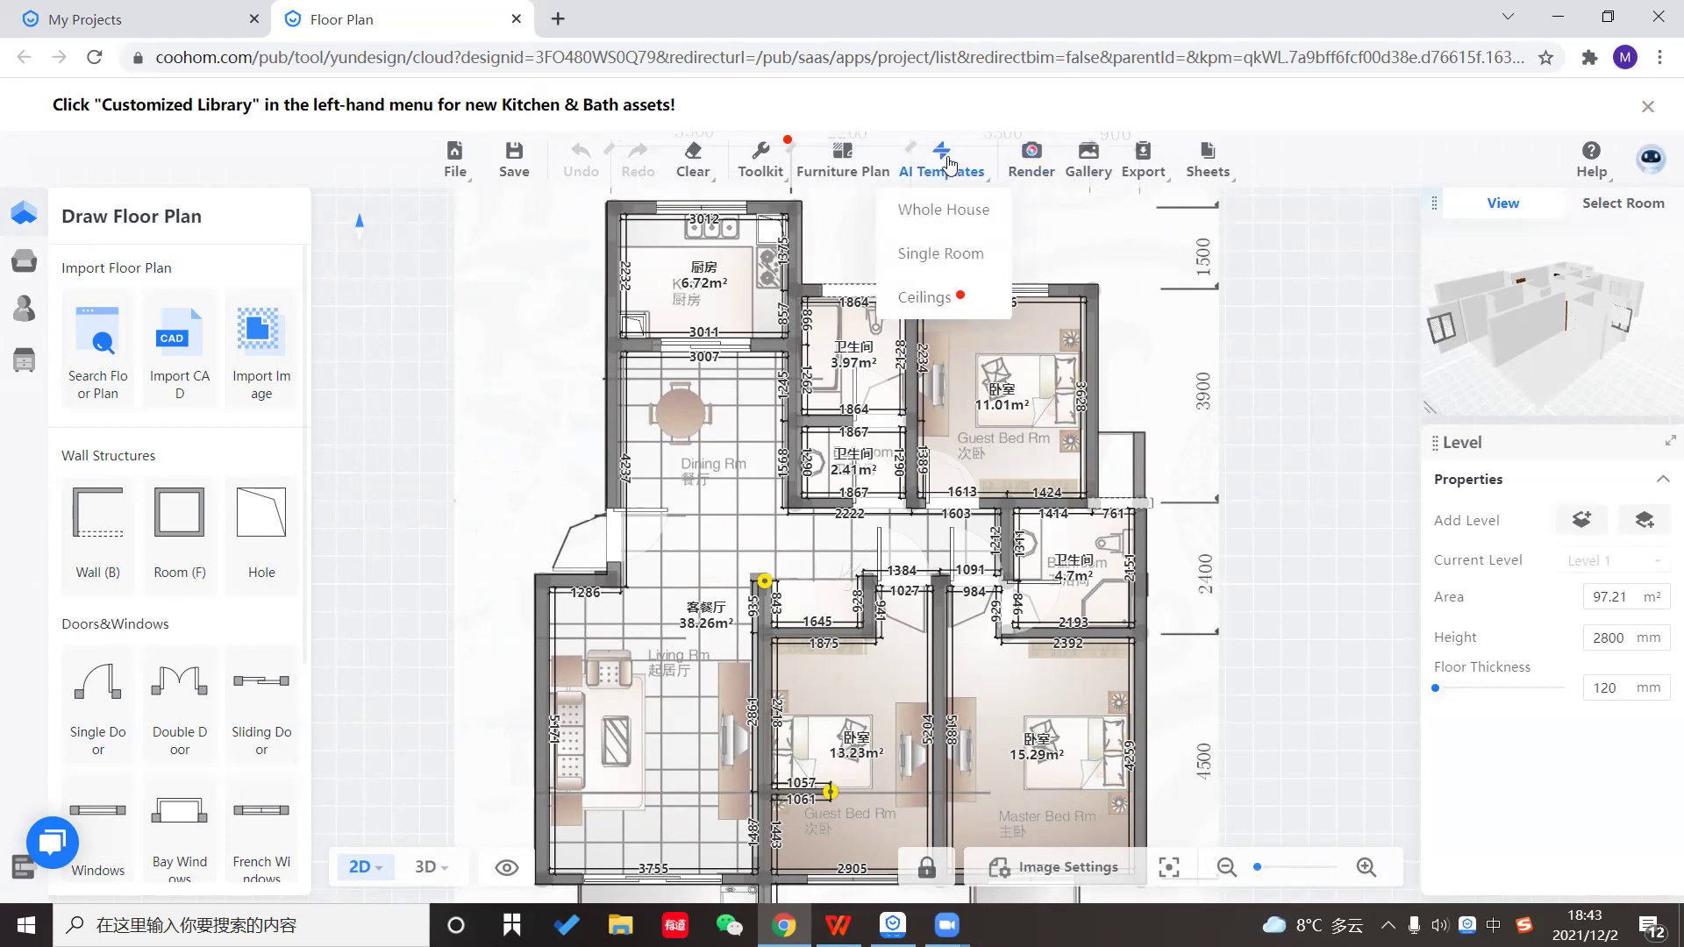
click(920, 219)
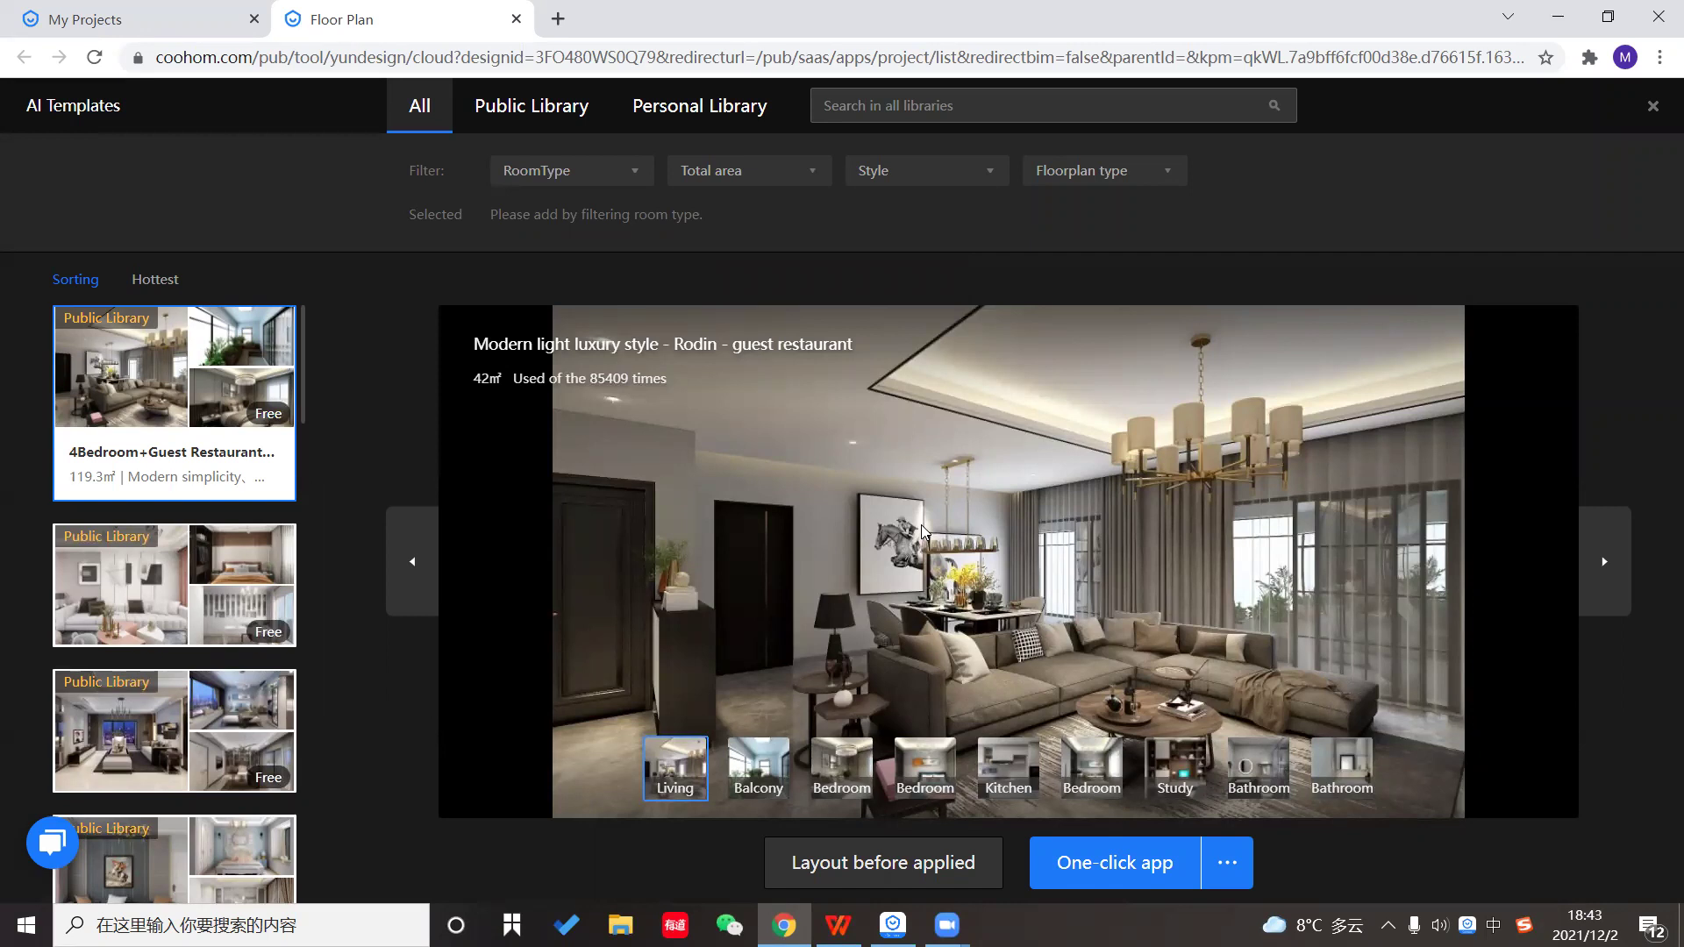
click(1120, 175)
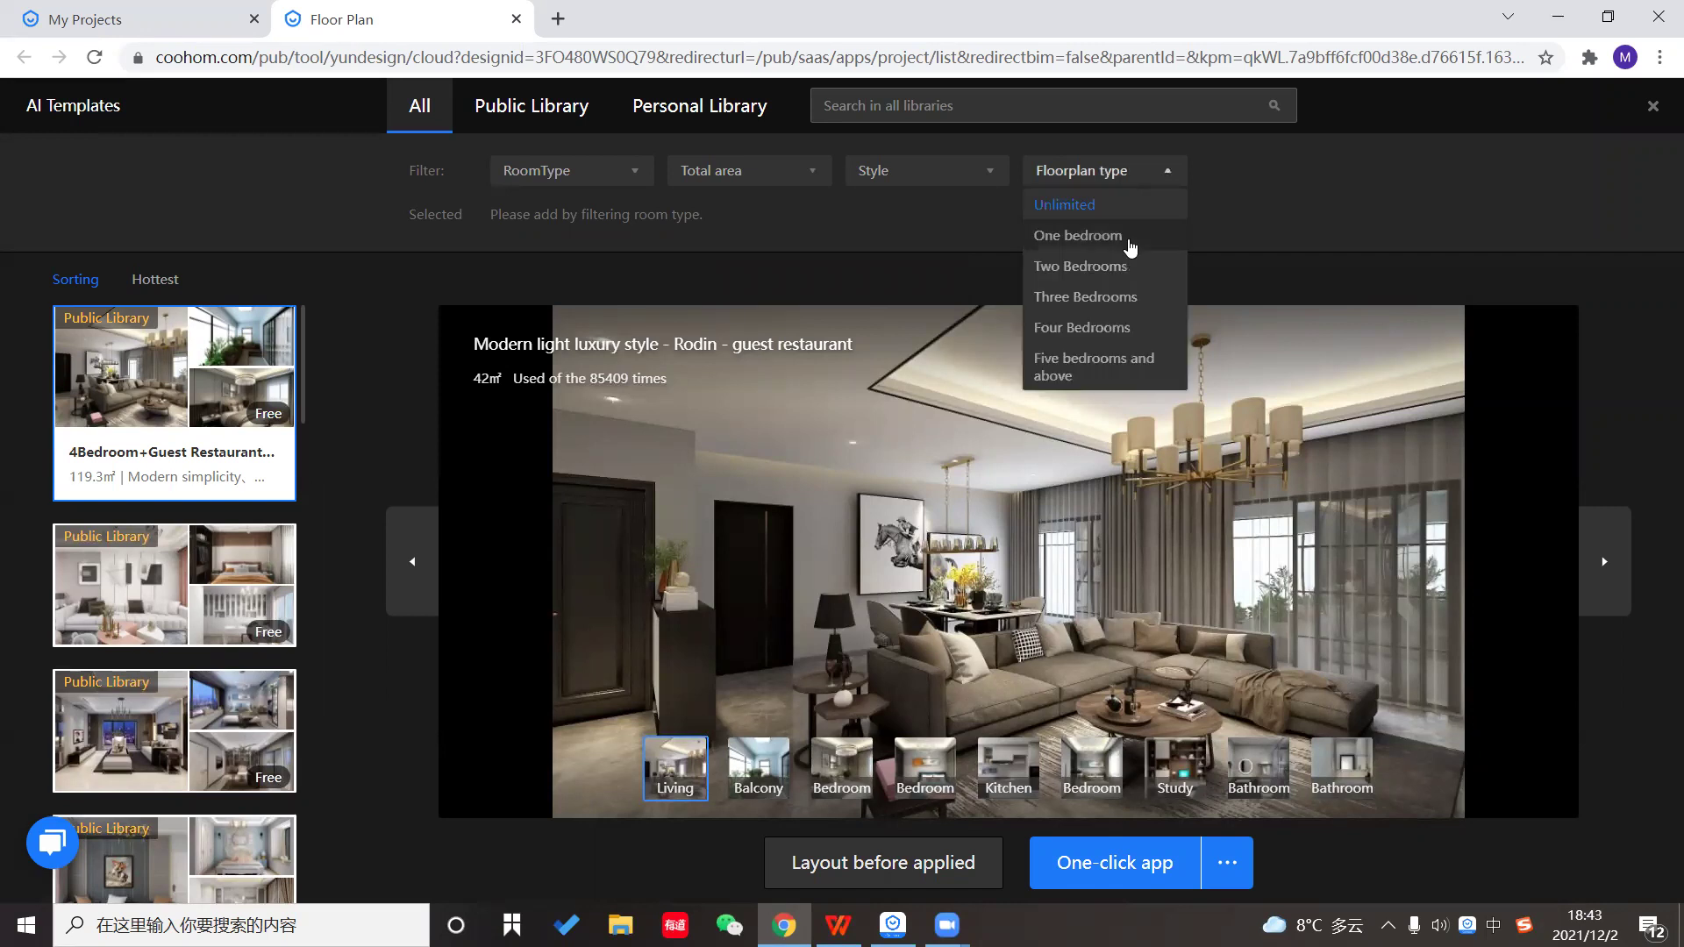
click(1172, 293)
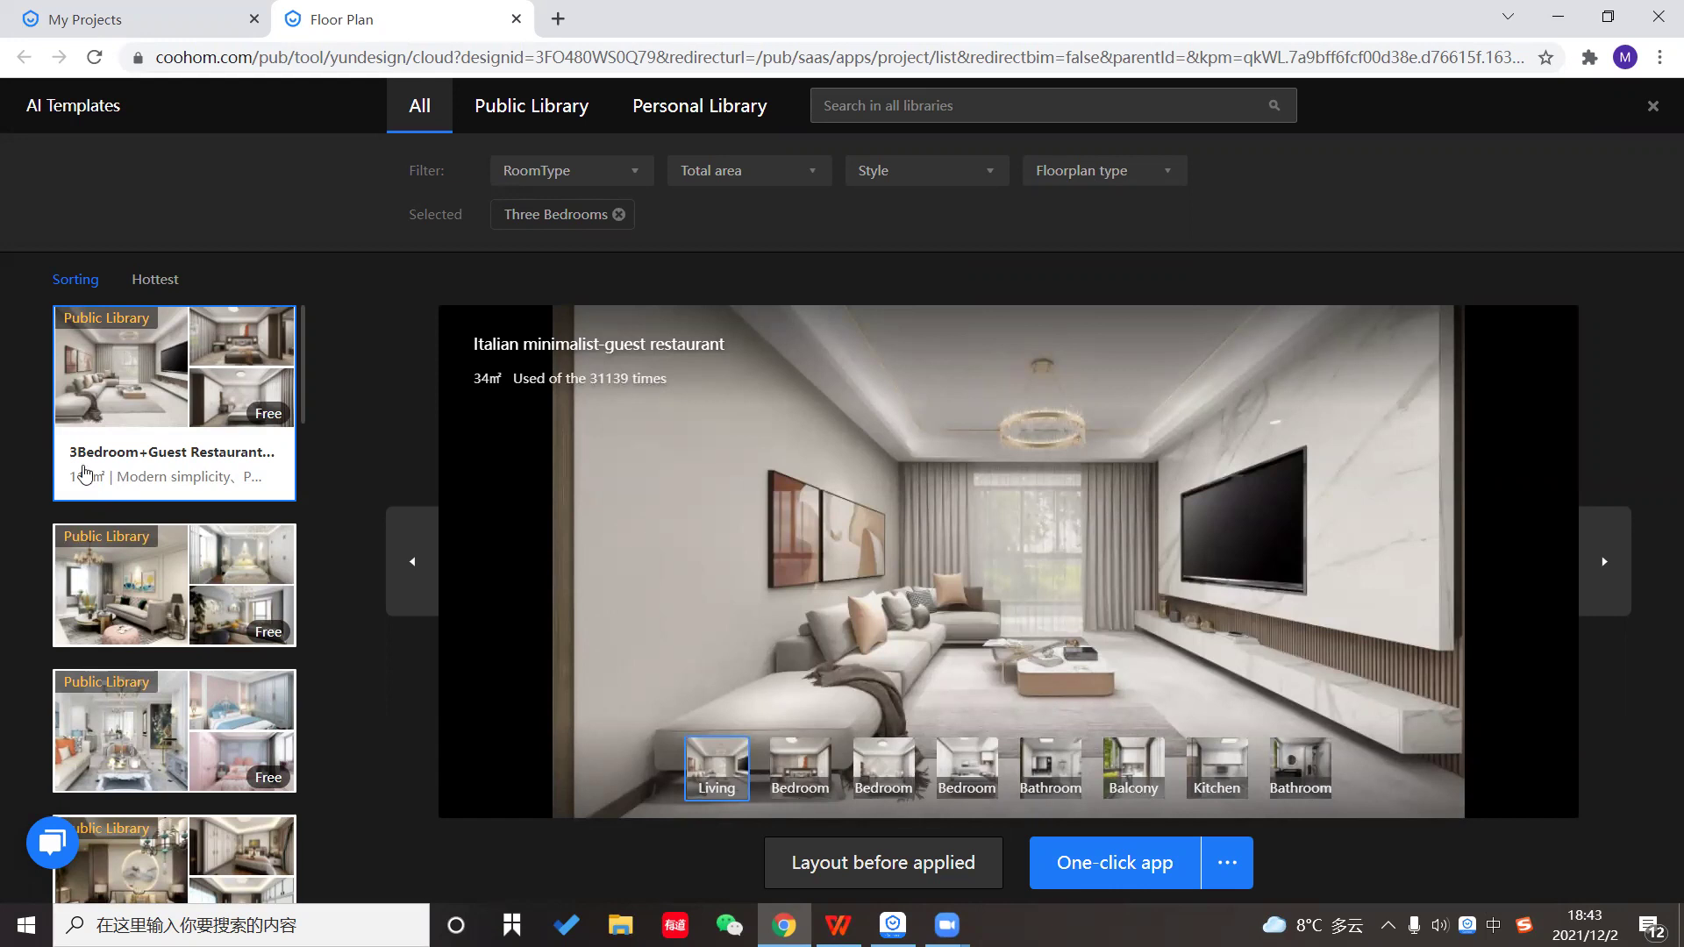
Choose the 83.4 m² Nordic three-bedroom template from the public library and apply it to the whole floor plan.
scroll(194, 544, down, 5)
scroll(194, 543, up, 3)
scroll(197, 491, down, 1)
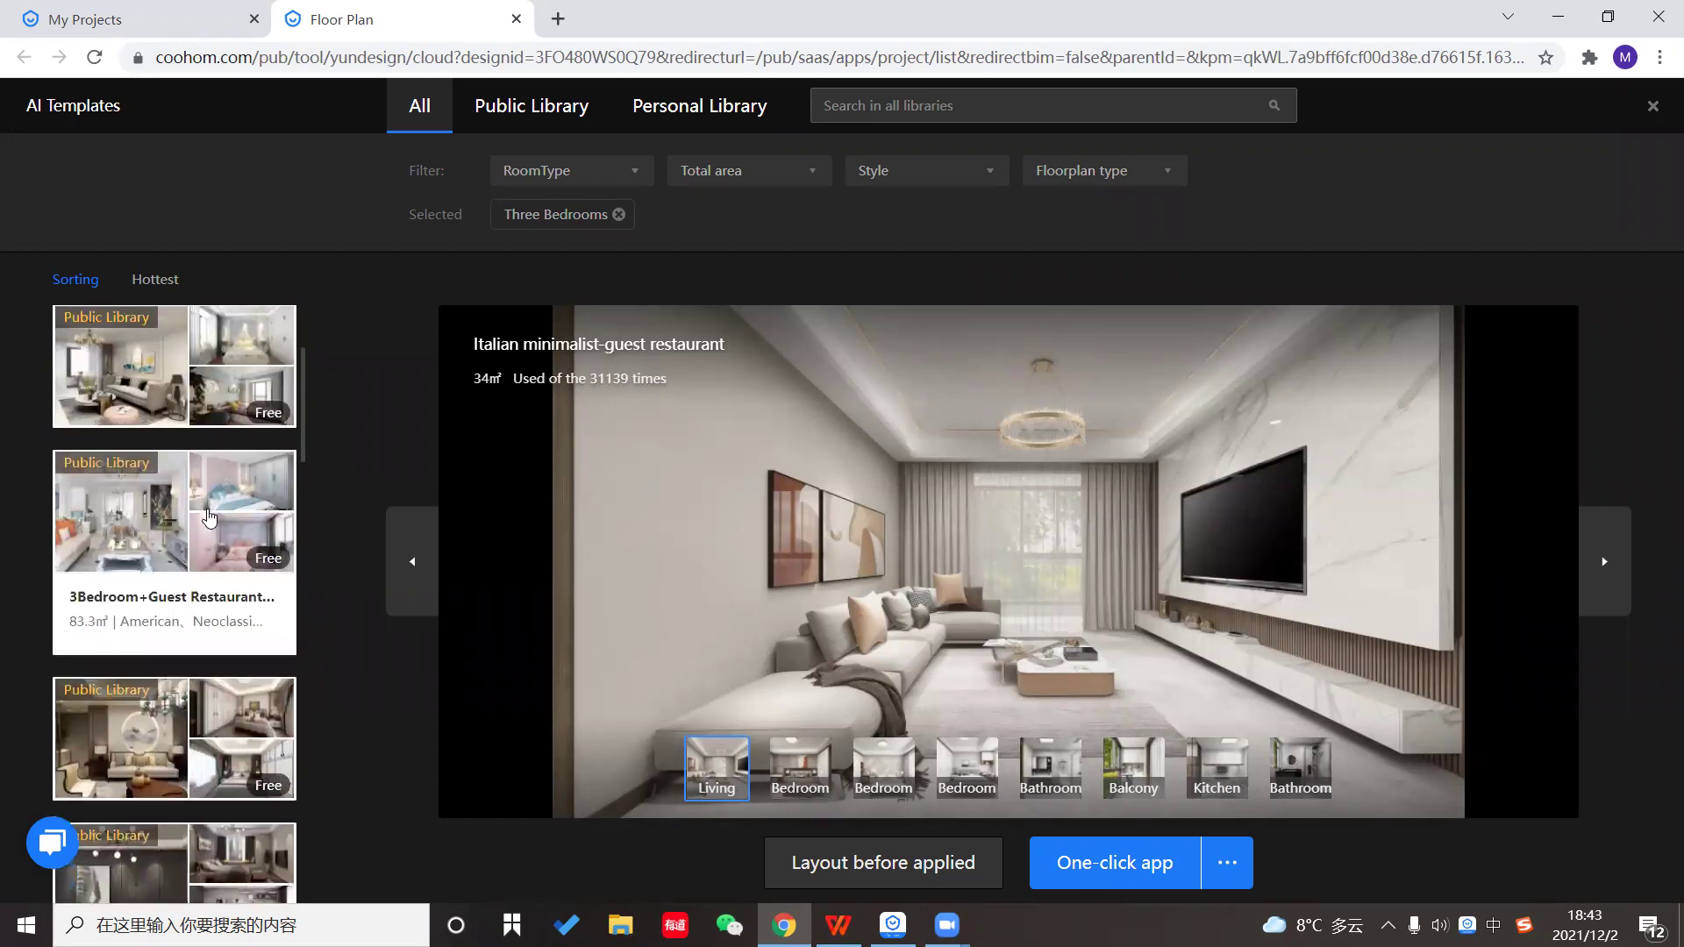
scroll(208, 565, down, 5)
scroll(209, 569, down, 5)
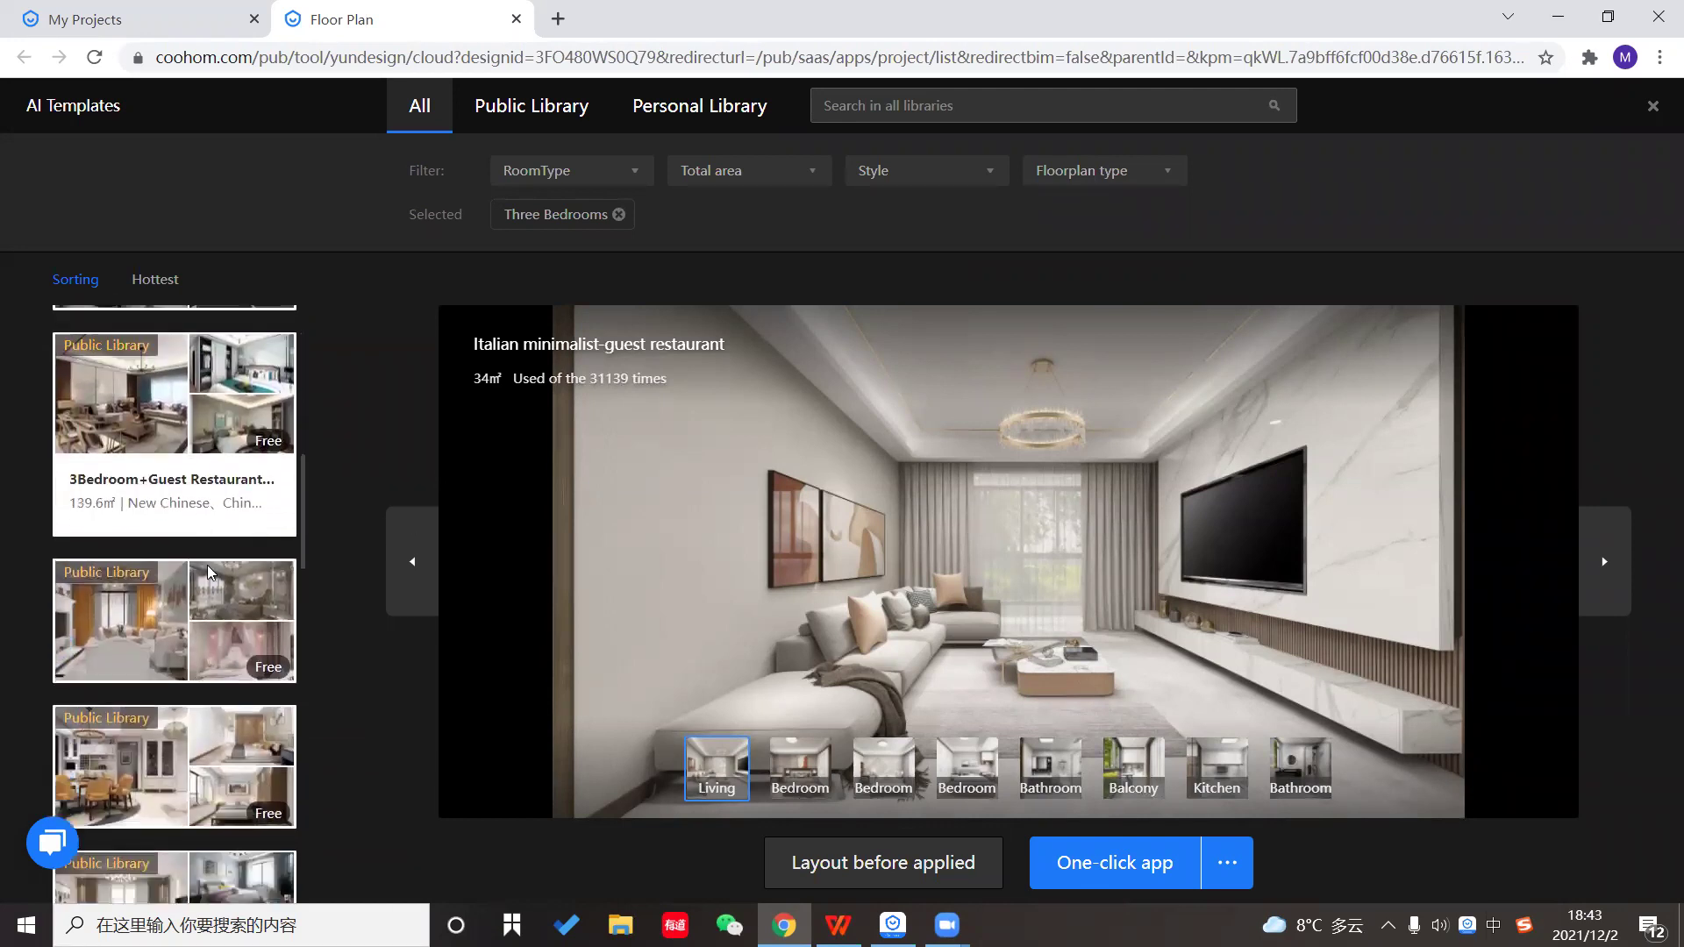
click(210, 585)
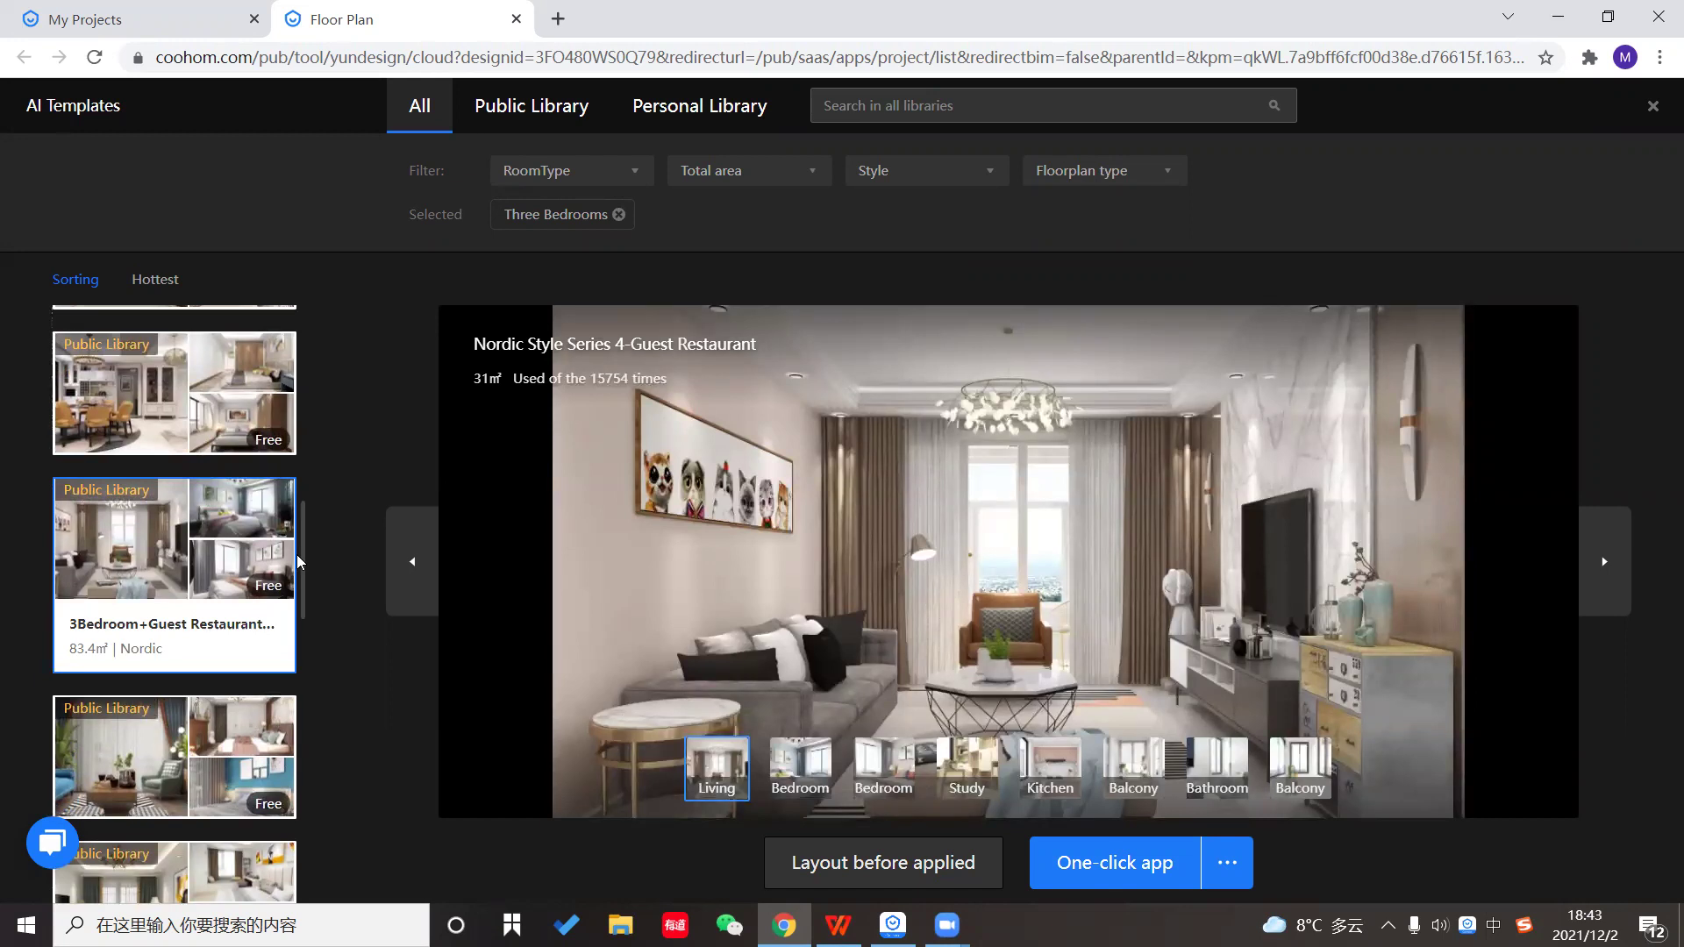
click(1112, 882)
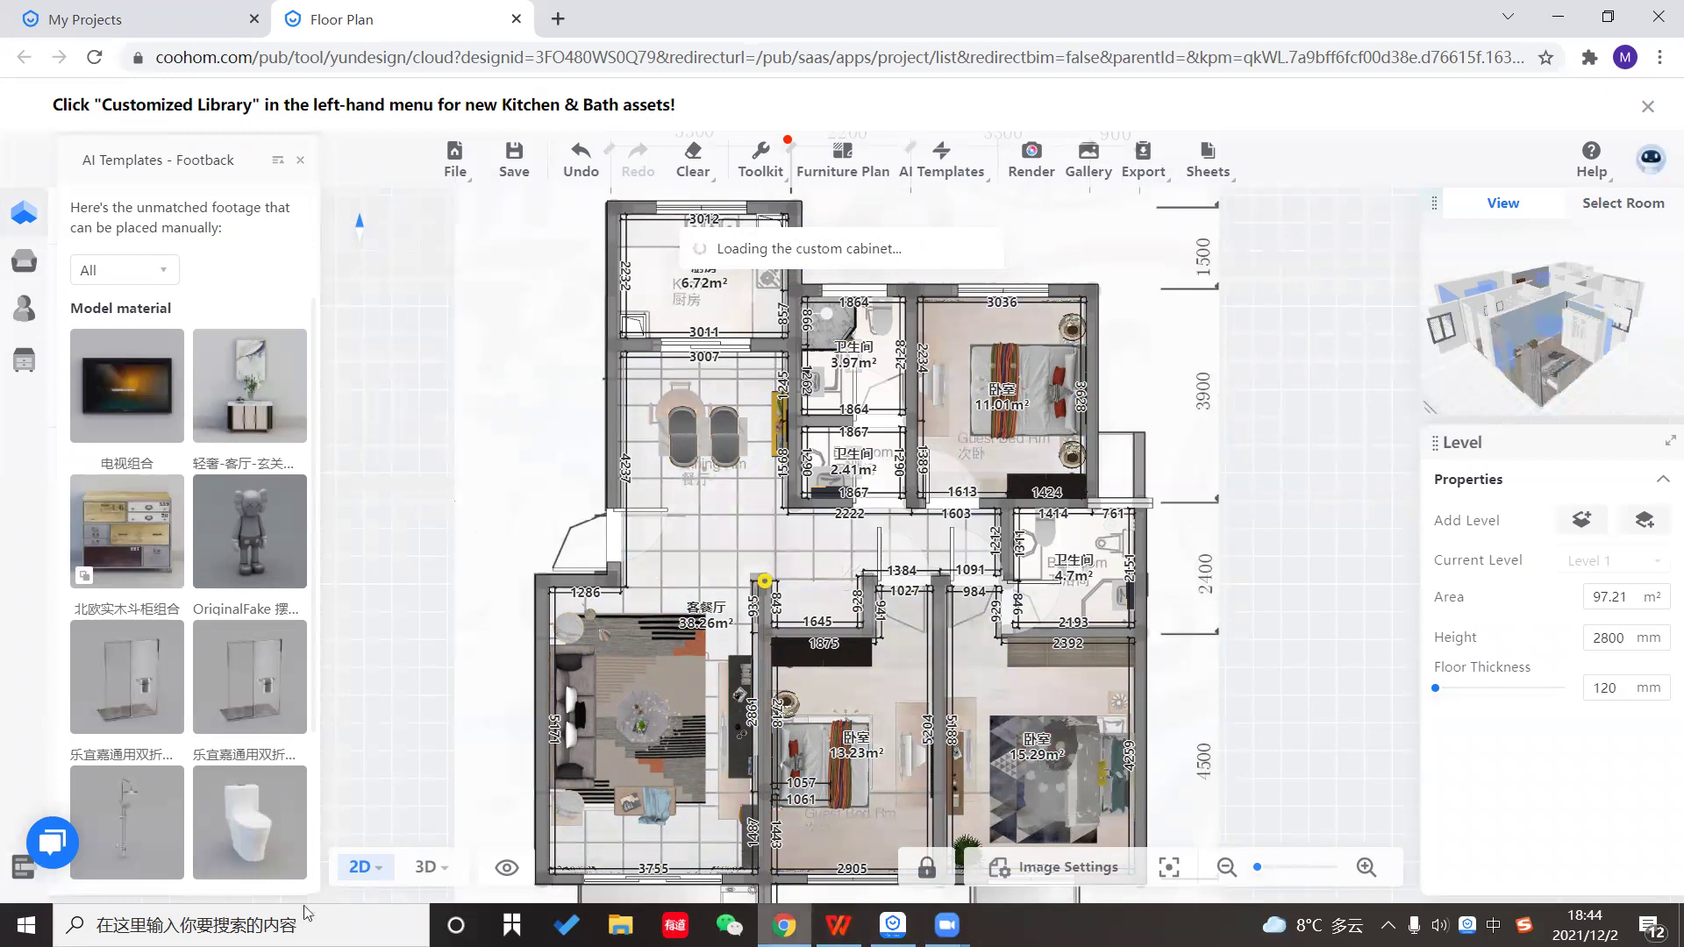
Switch to the 3D view and examine the furnished apartment from several angles, including from above.
mouse_move(443, 866)
click(443, 789)
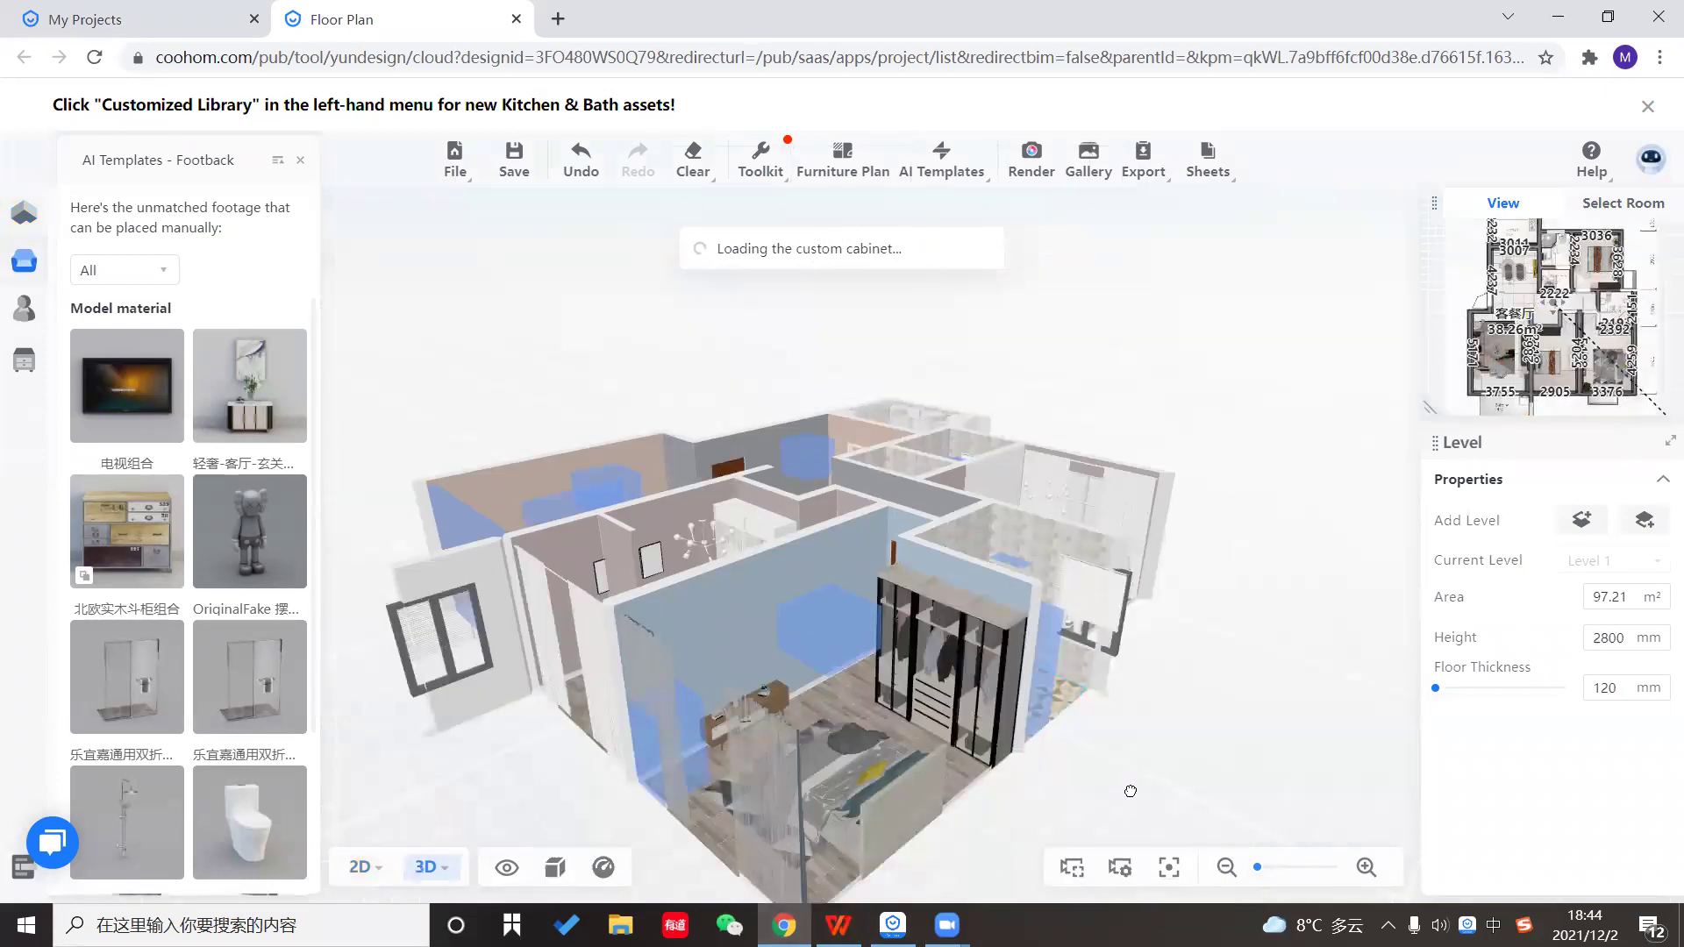
drag(1089, 791, 1136, 789)
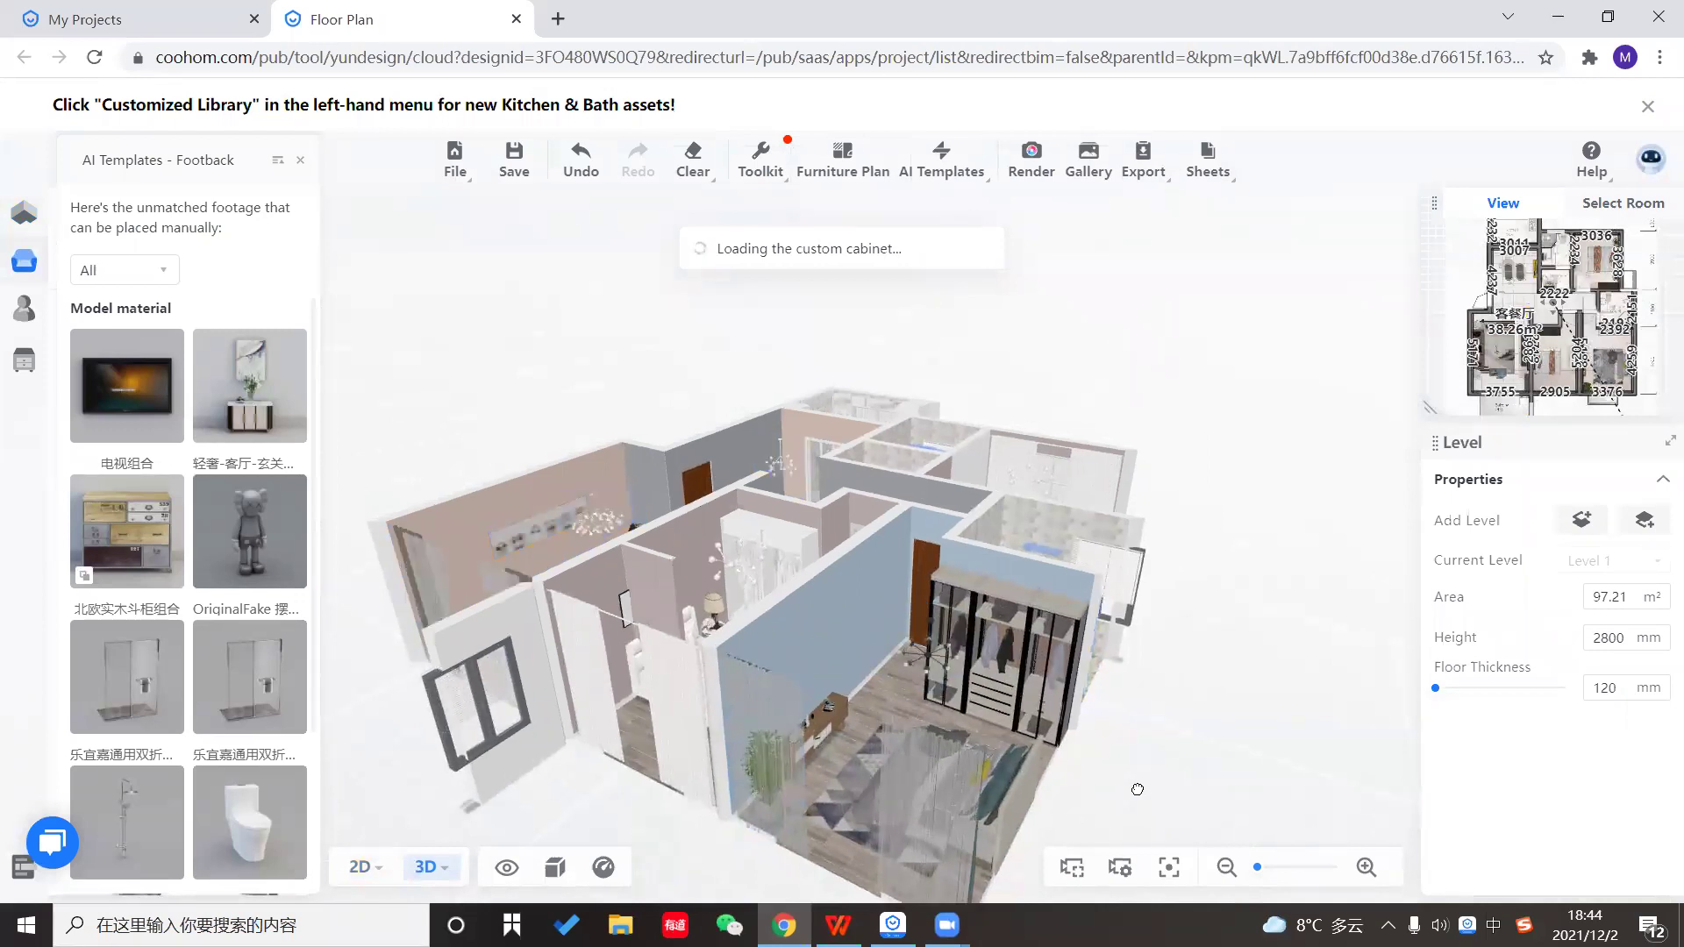
drag(1137, 790, 1196, 785)
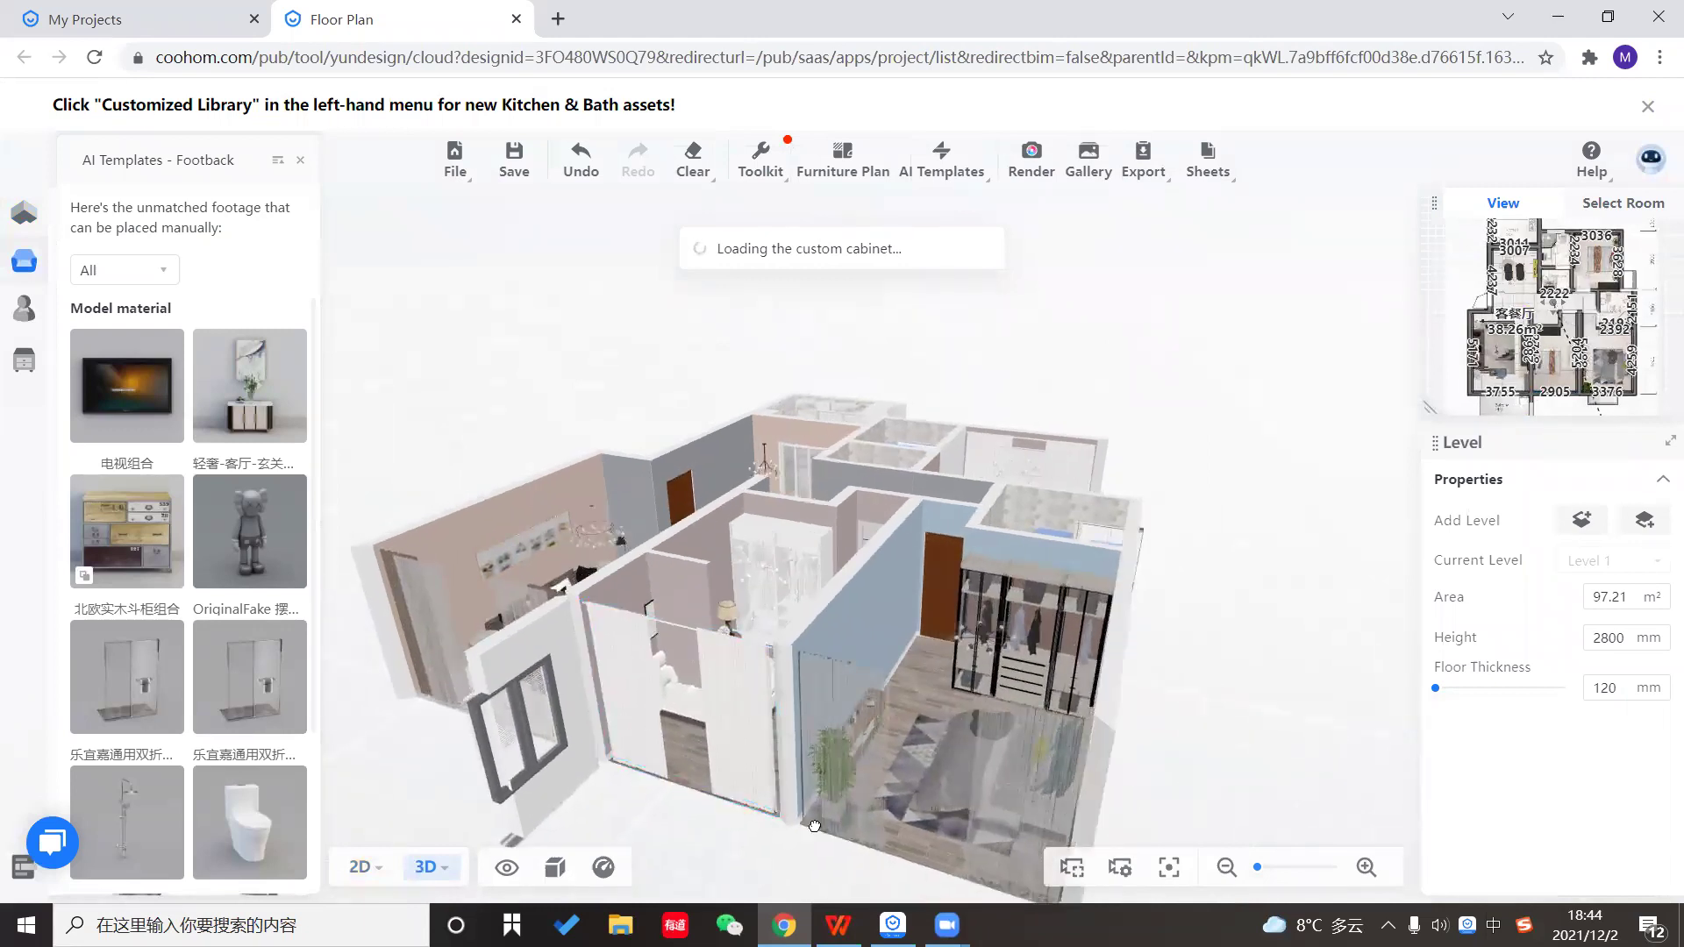
drag(815, 826, 829, 757)
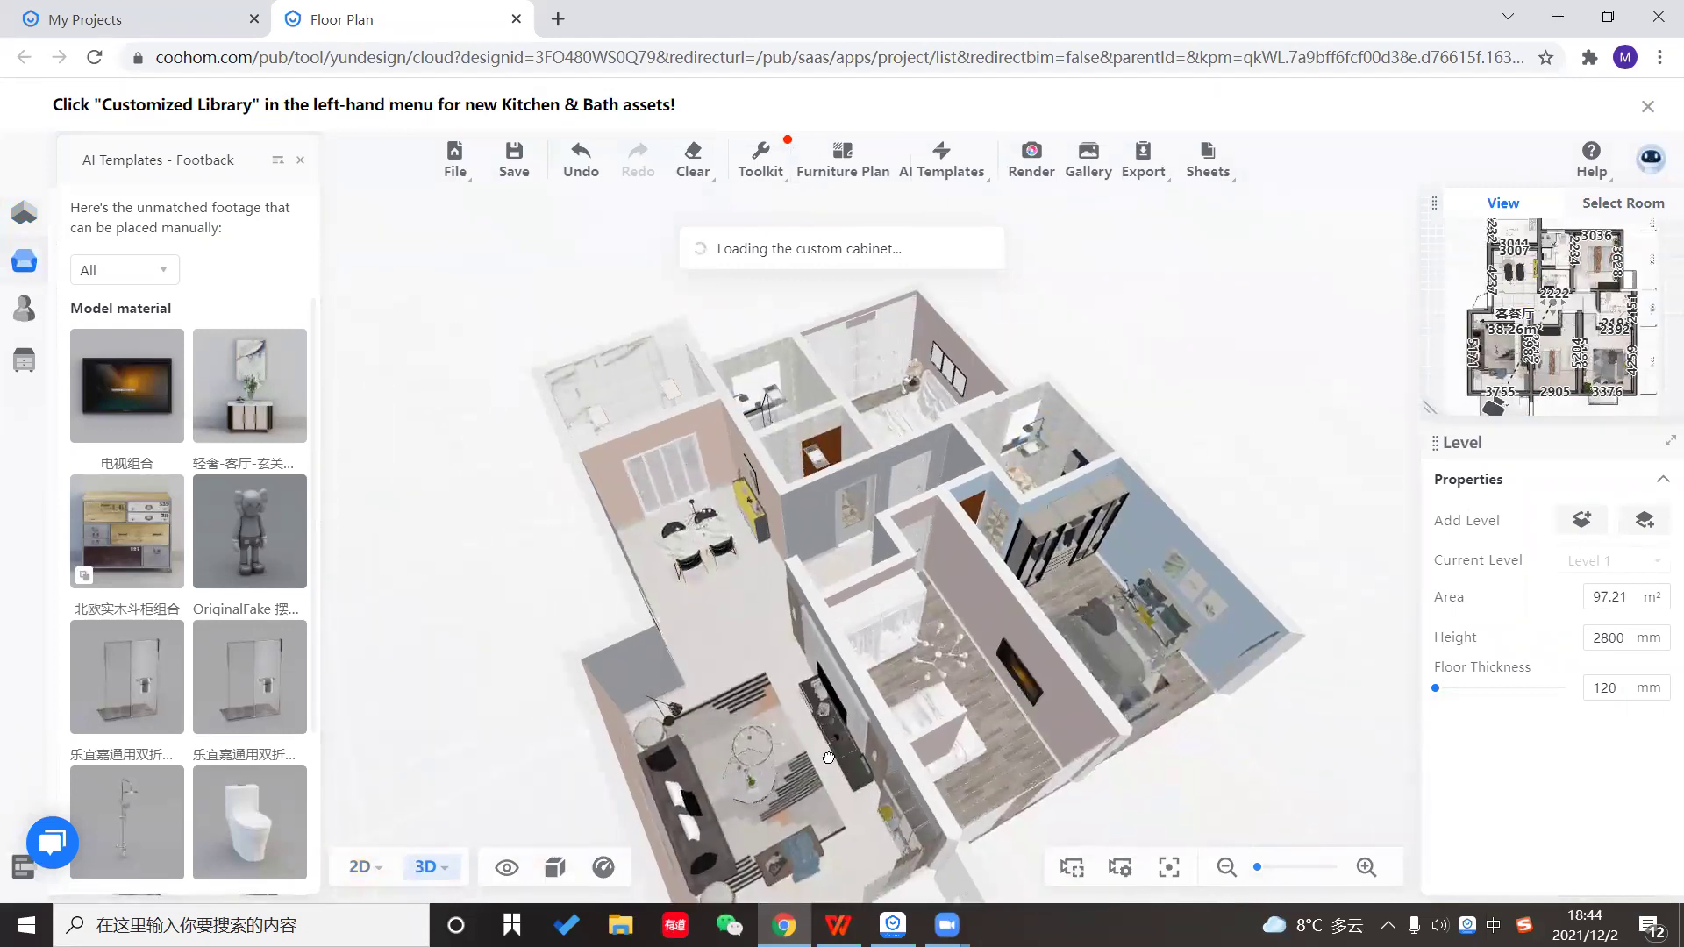
click(631, 377)
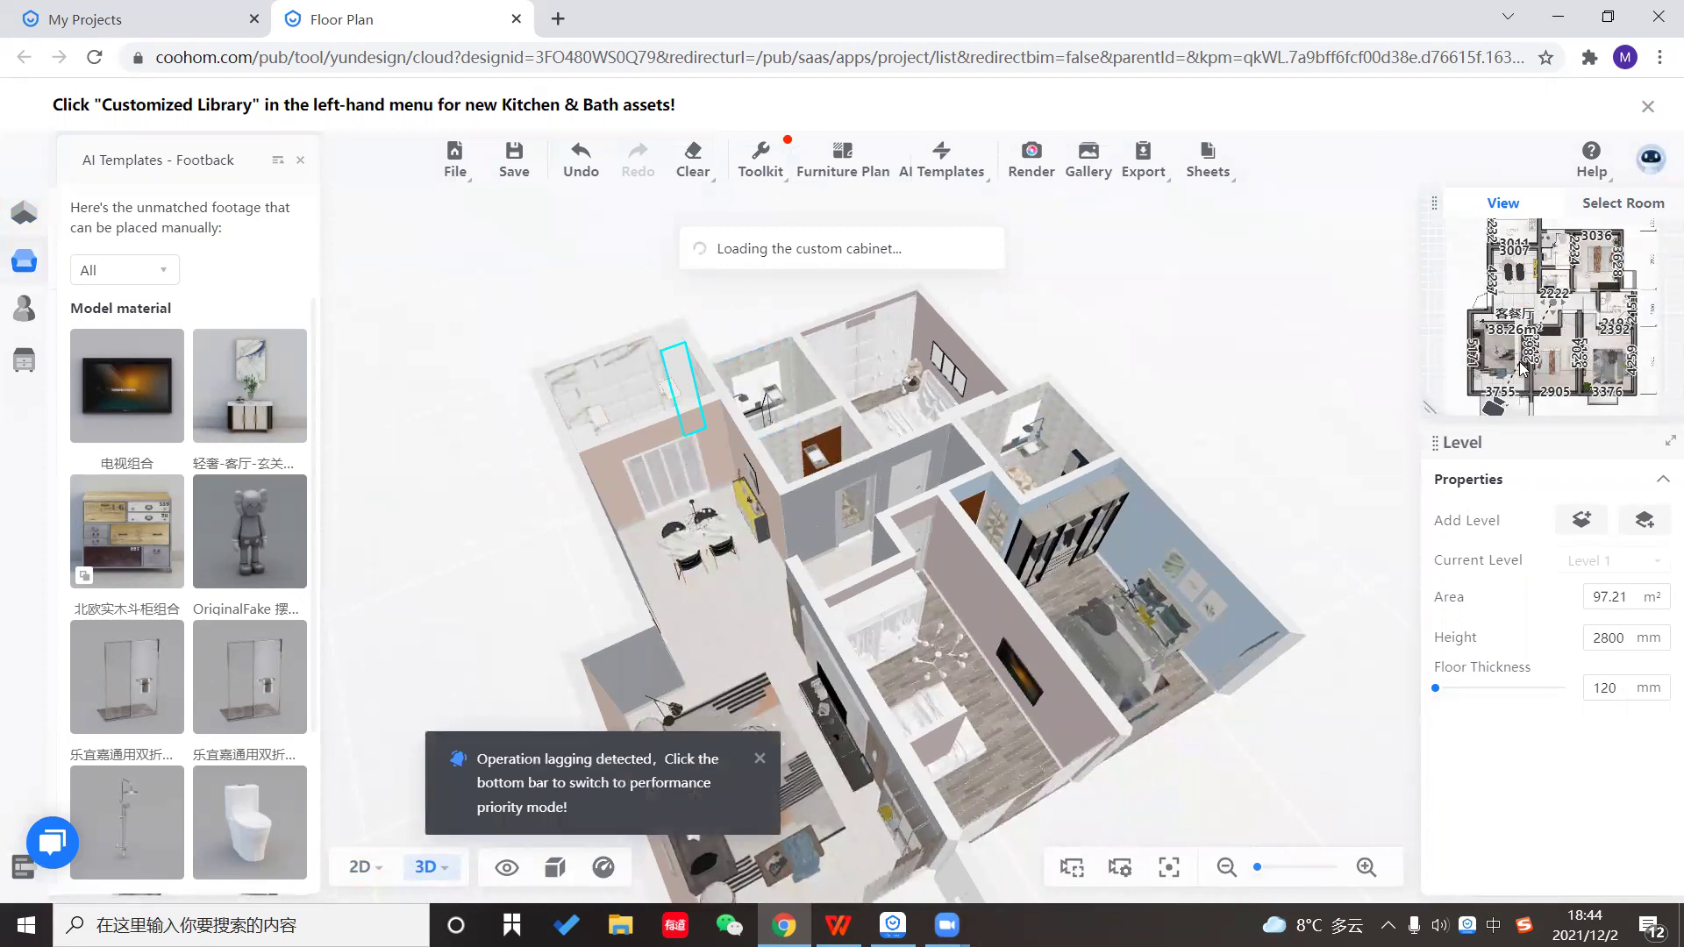
Isolate the kitchen (厨房) in the 3D view and look straight into it towards the sink and window.
click(1624, 204)
click(1522, 259)
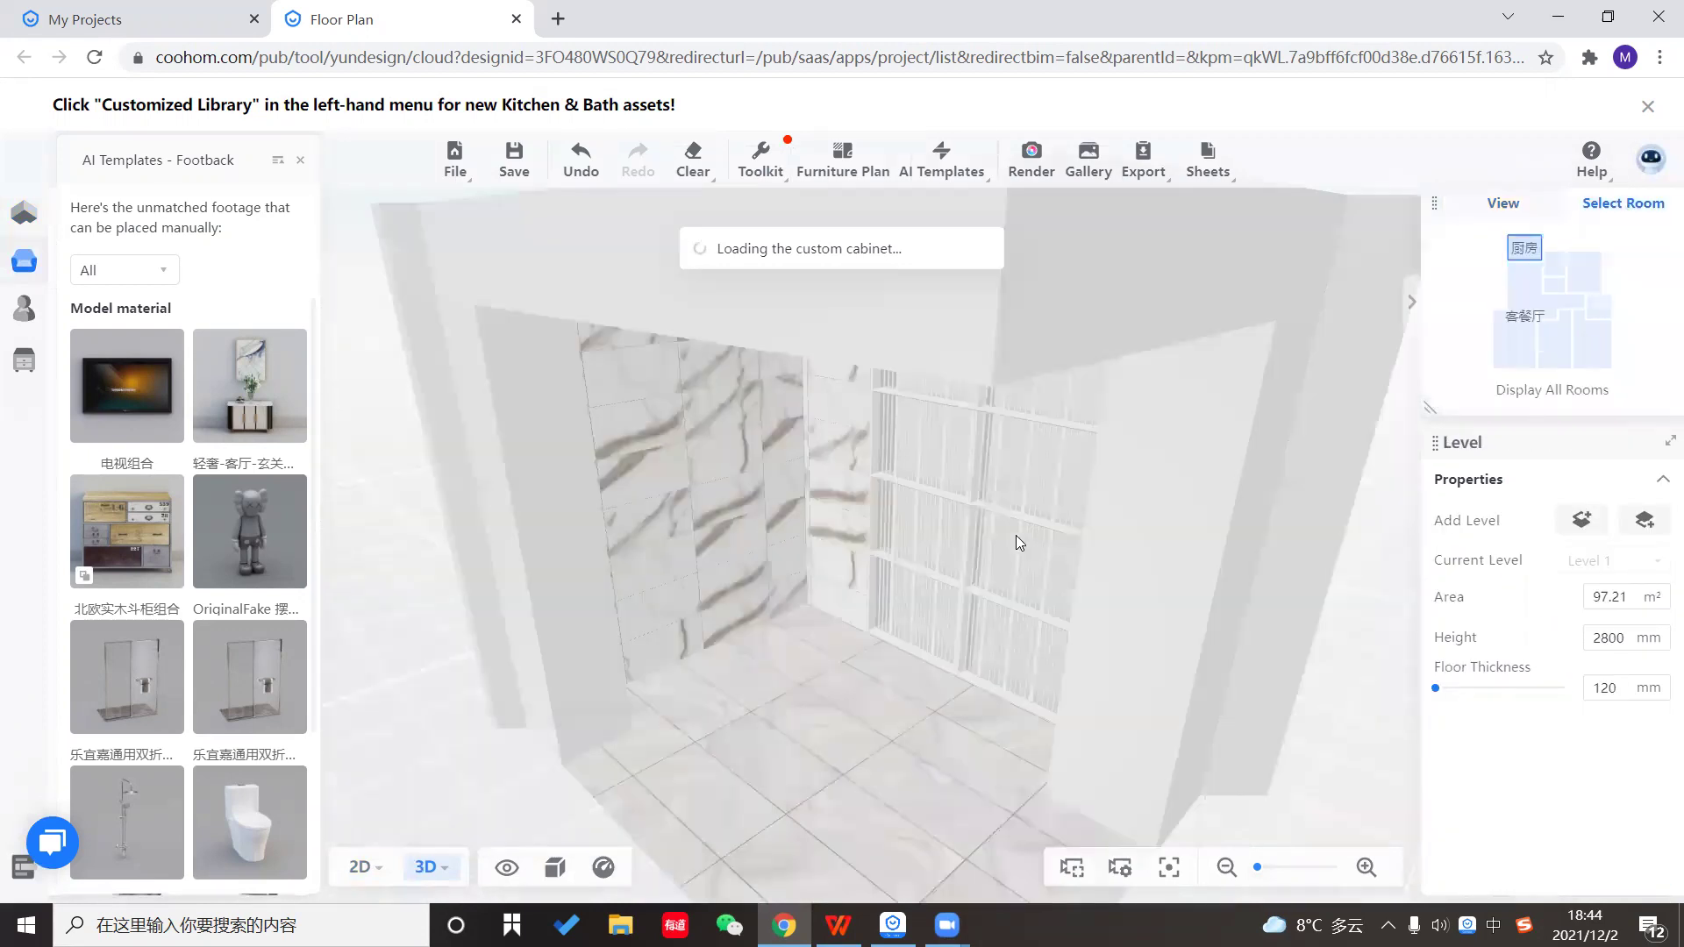
drag(587, 803, 722, 818)
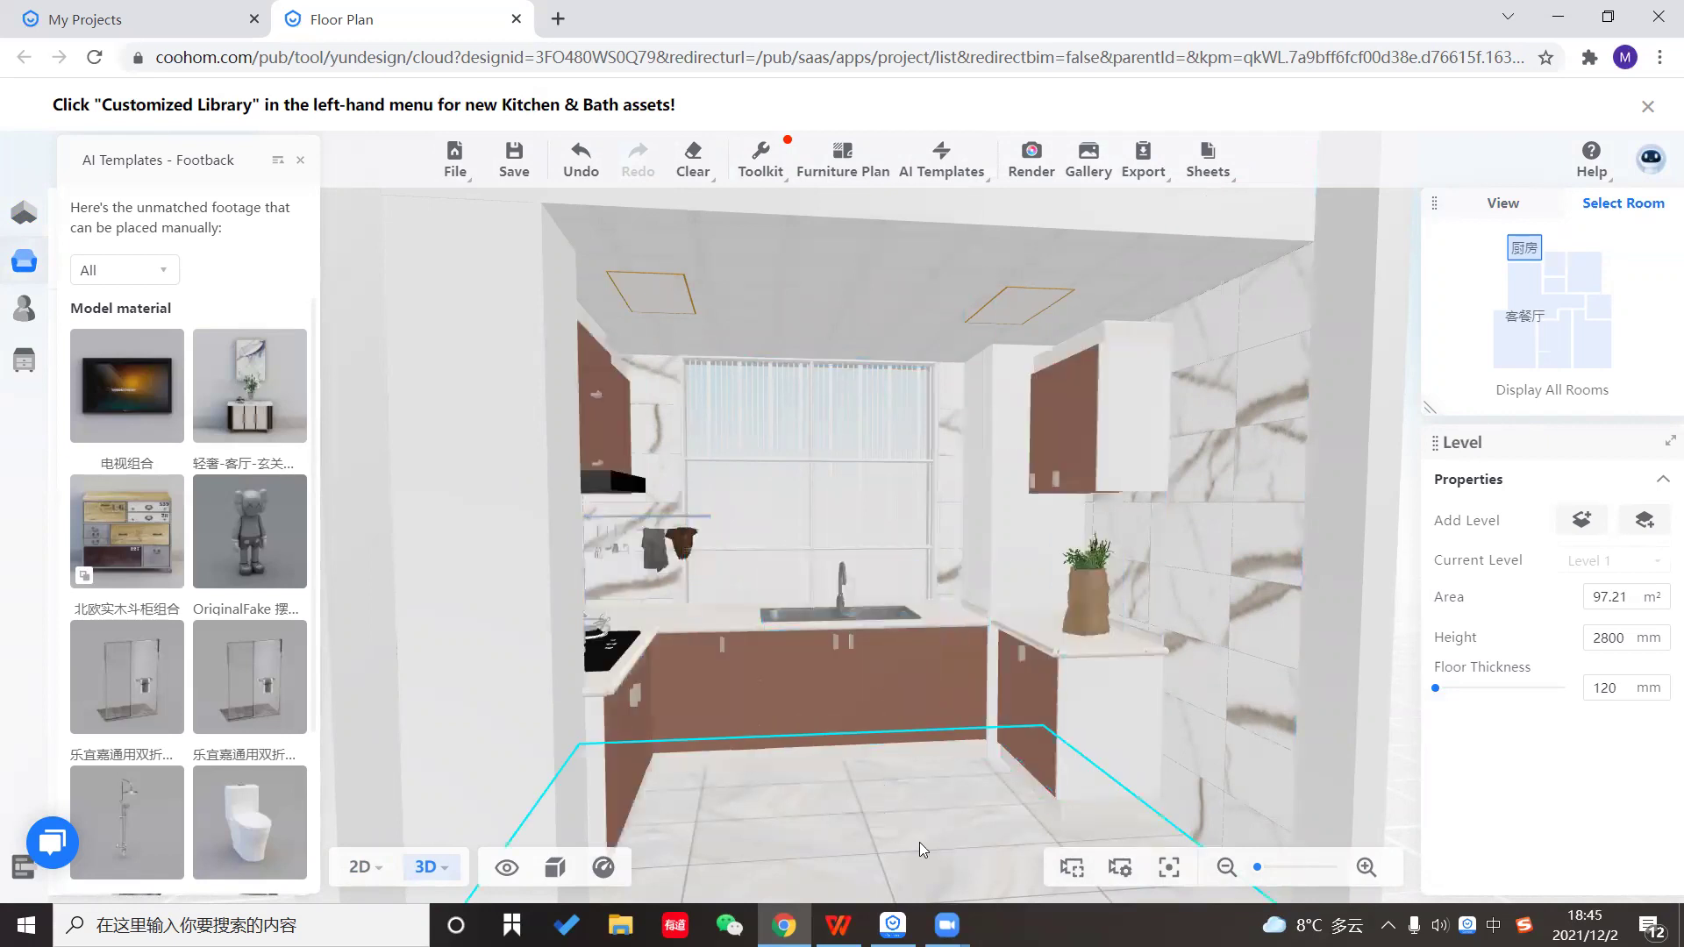
drag(874, 849, 924, 840)
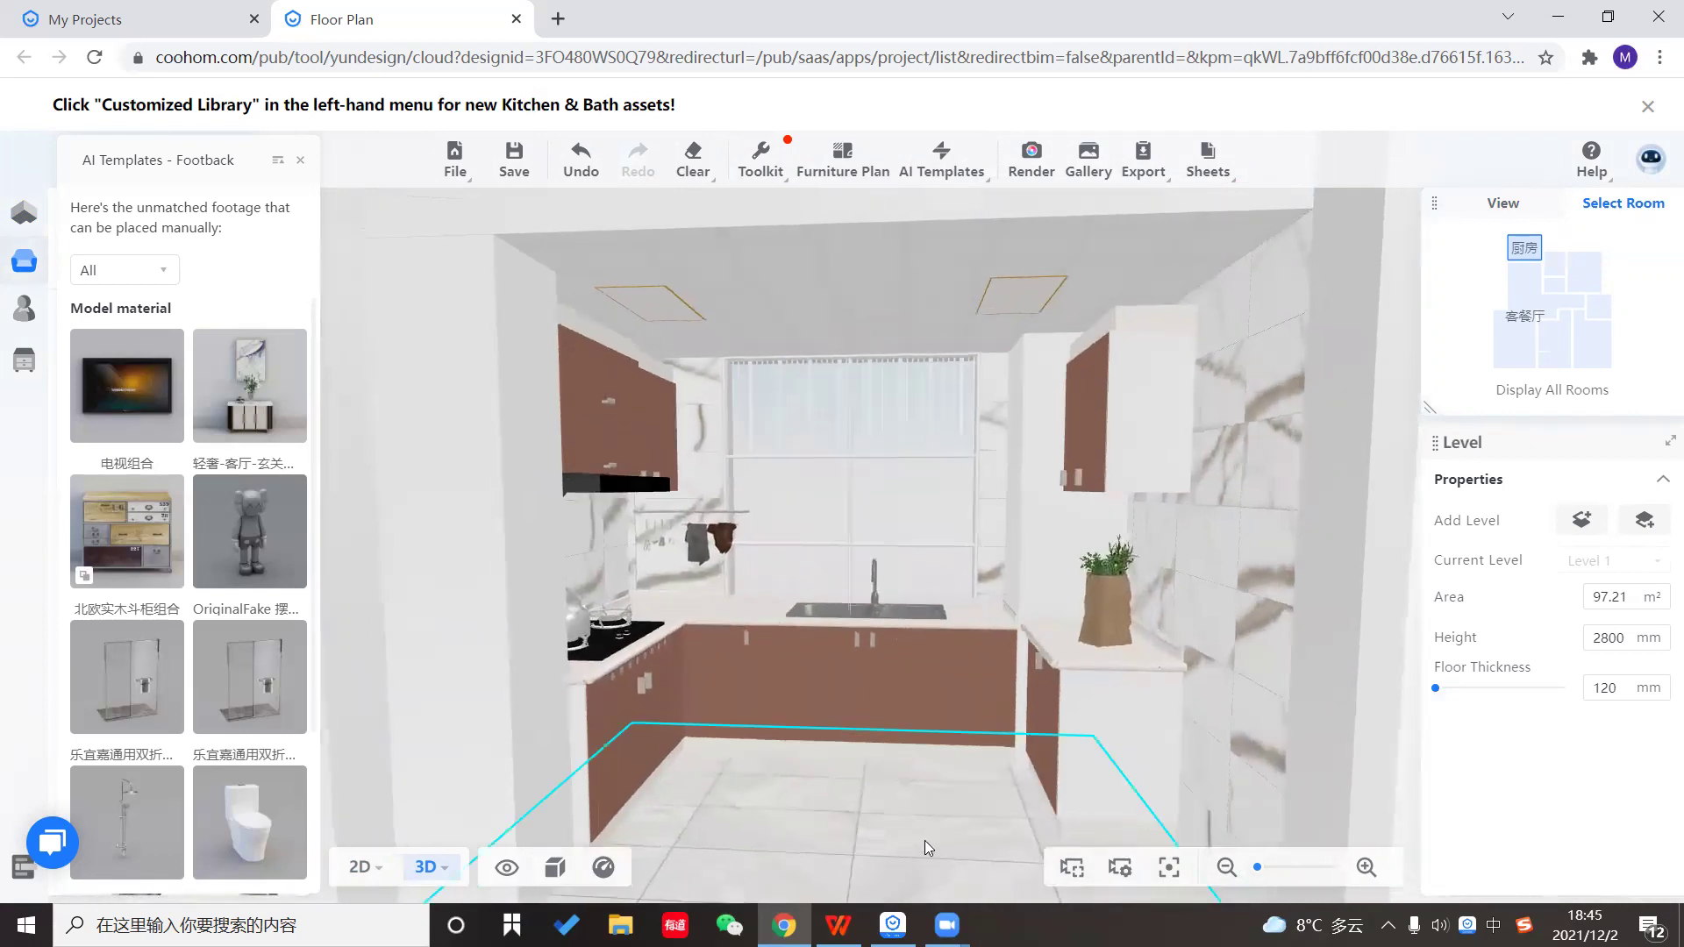
click(869, 826)
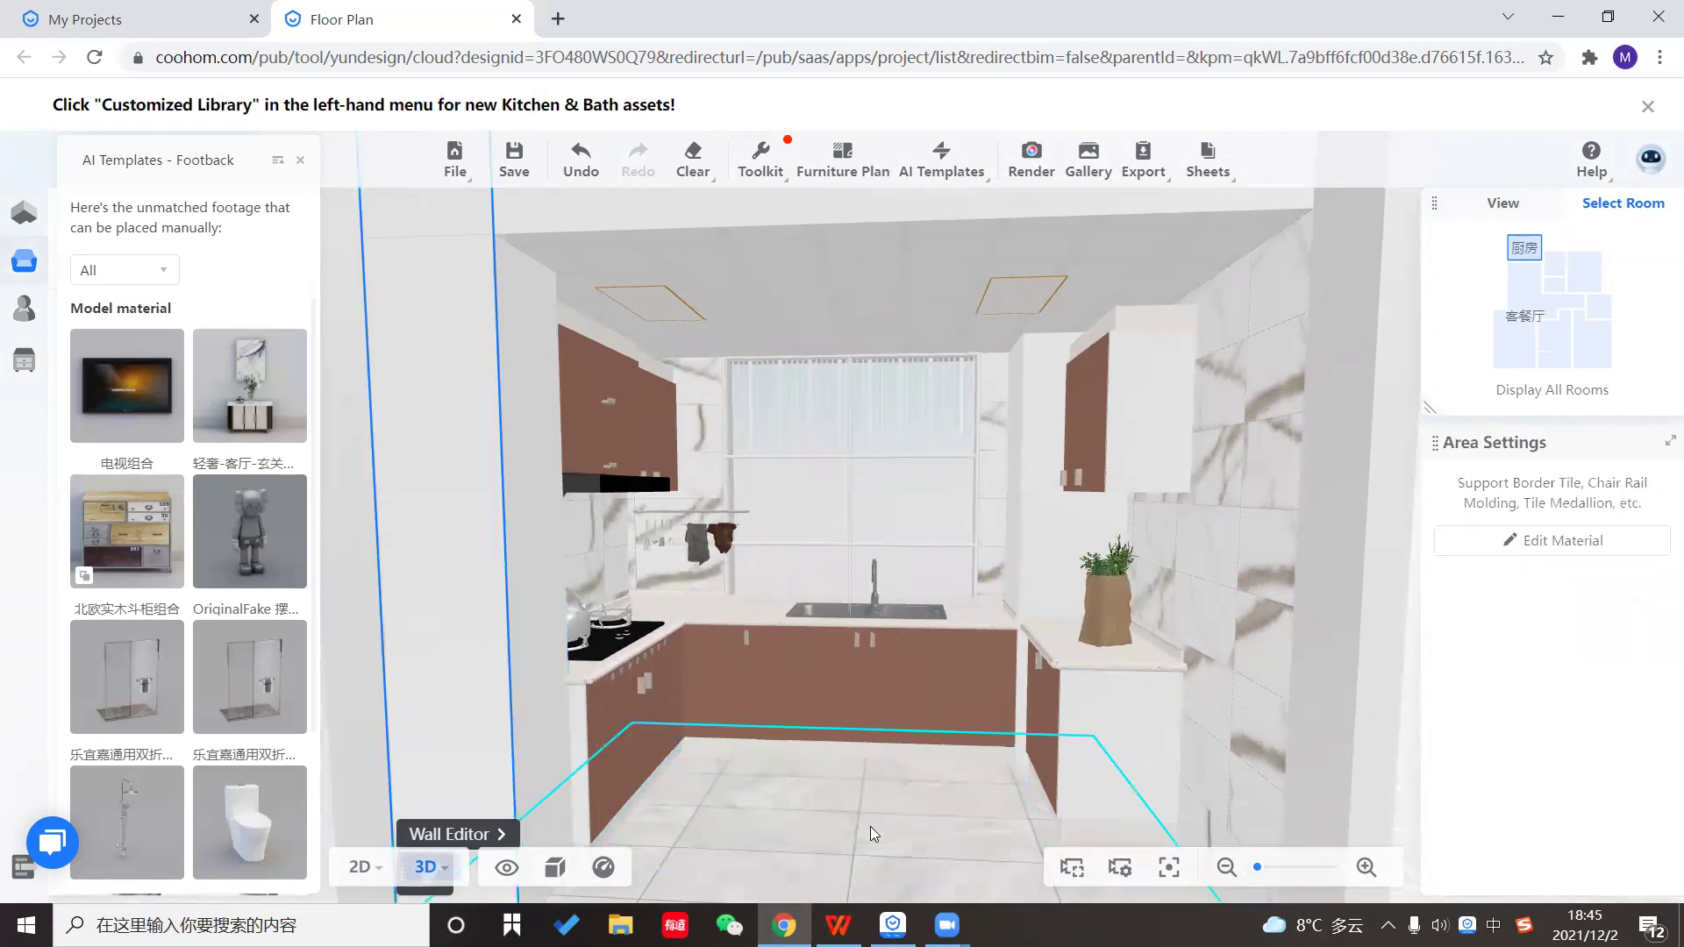
drag(719, 838, 937, 840)
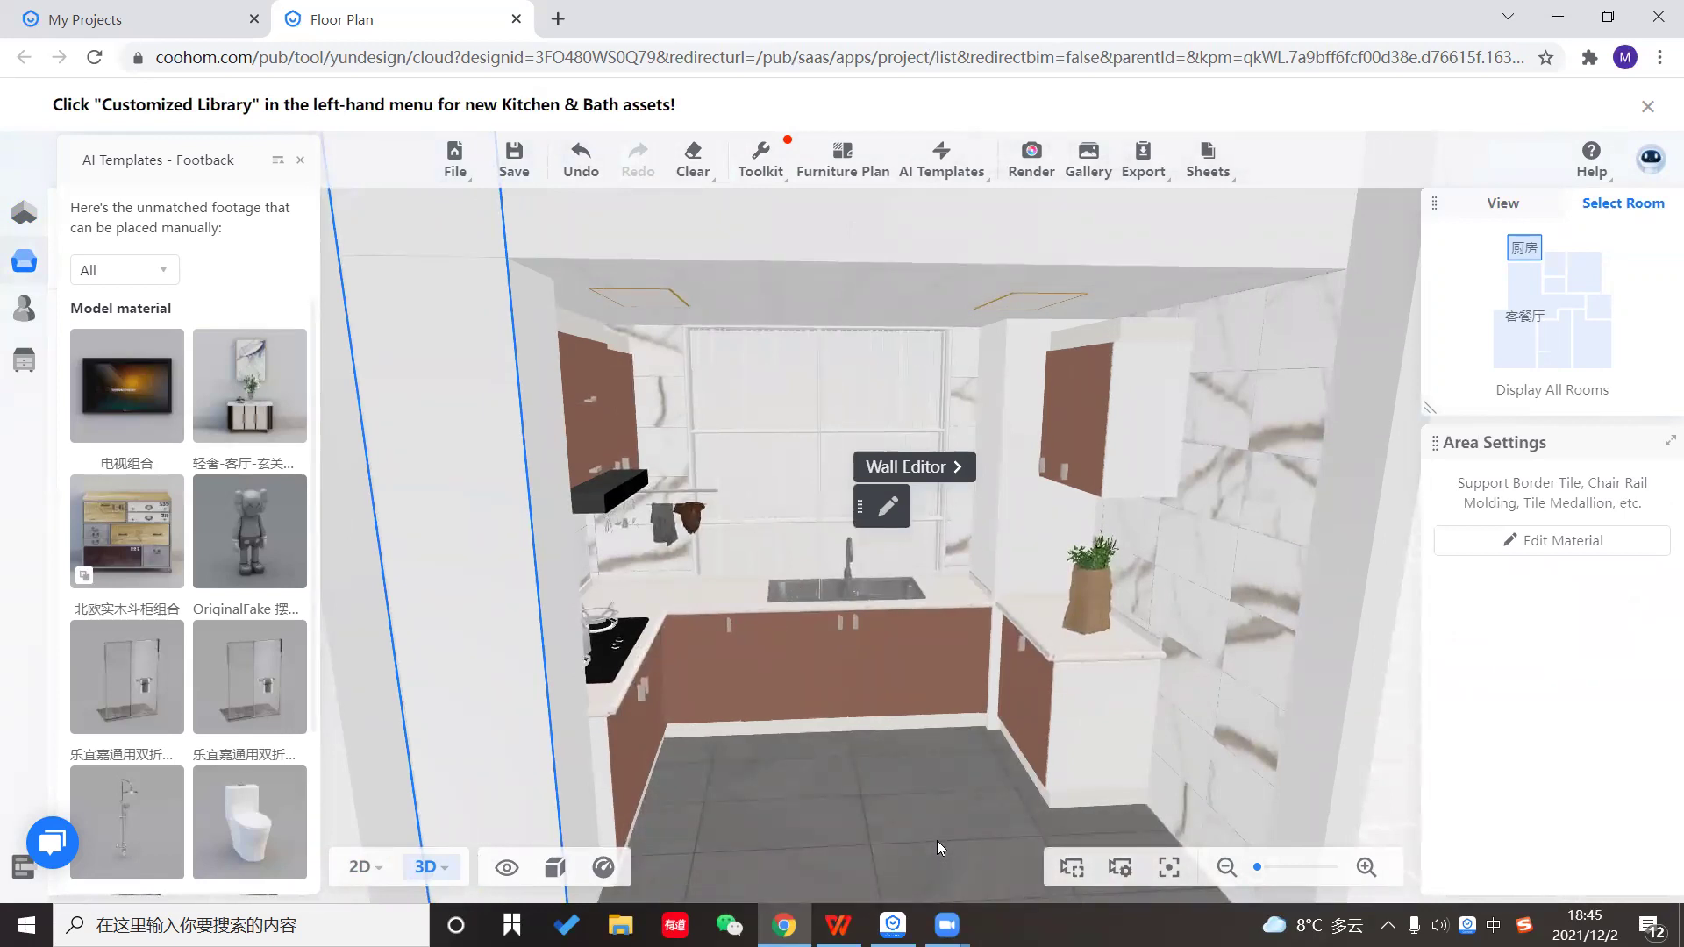
Clear all Kitchen & Bath custom furniture from the project and confirm the removal.
click(692, 162)
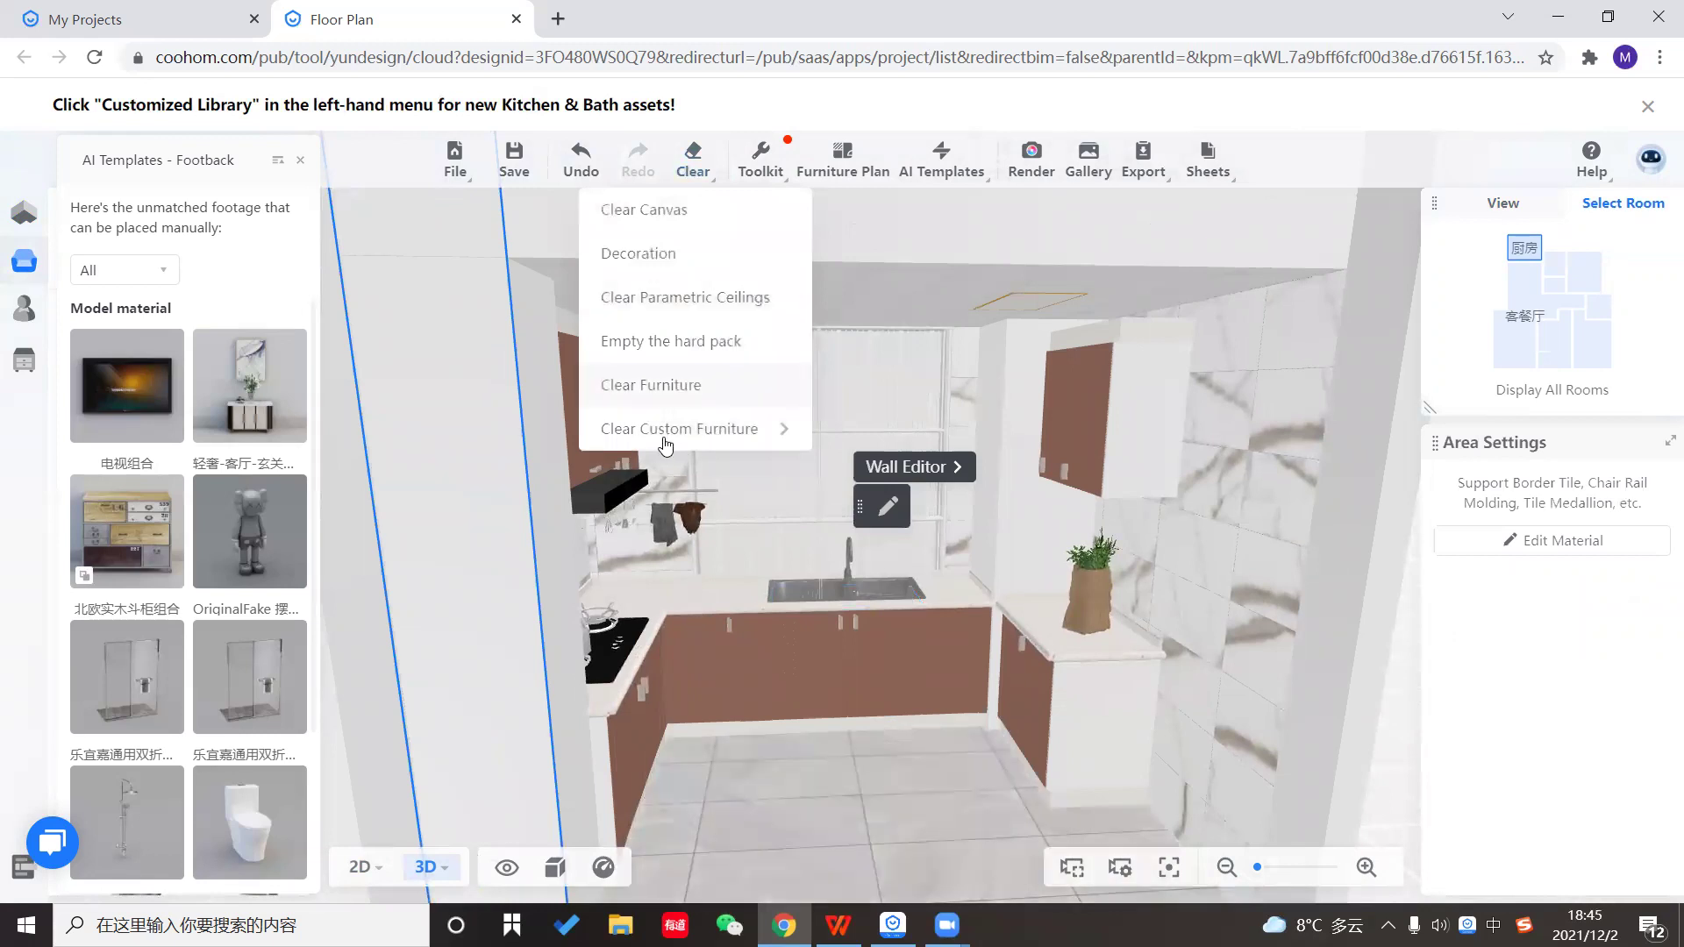
mouse_move(771, 430)
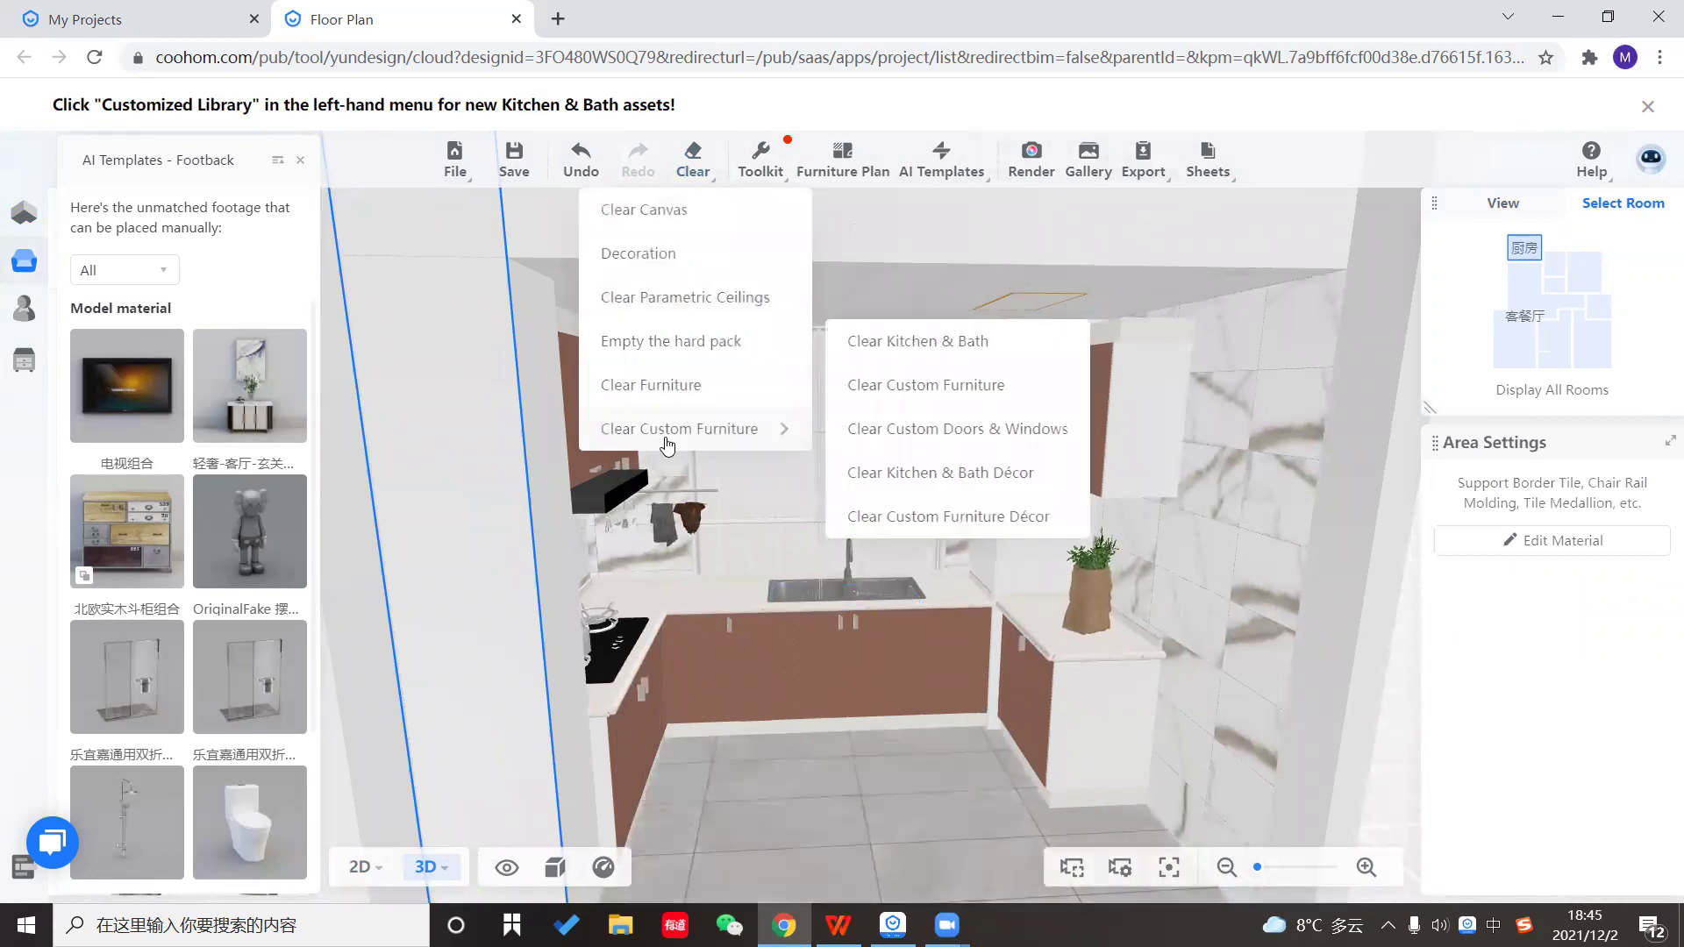
click(908, 348)
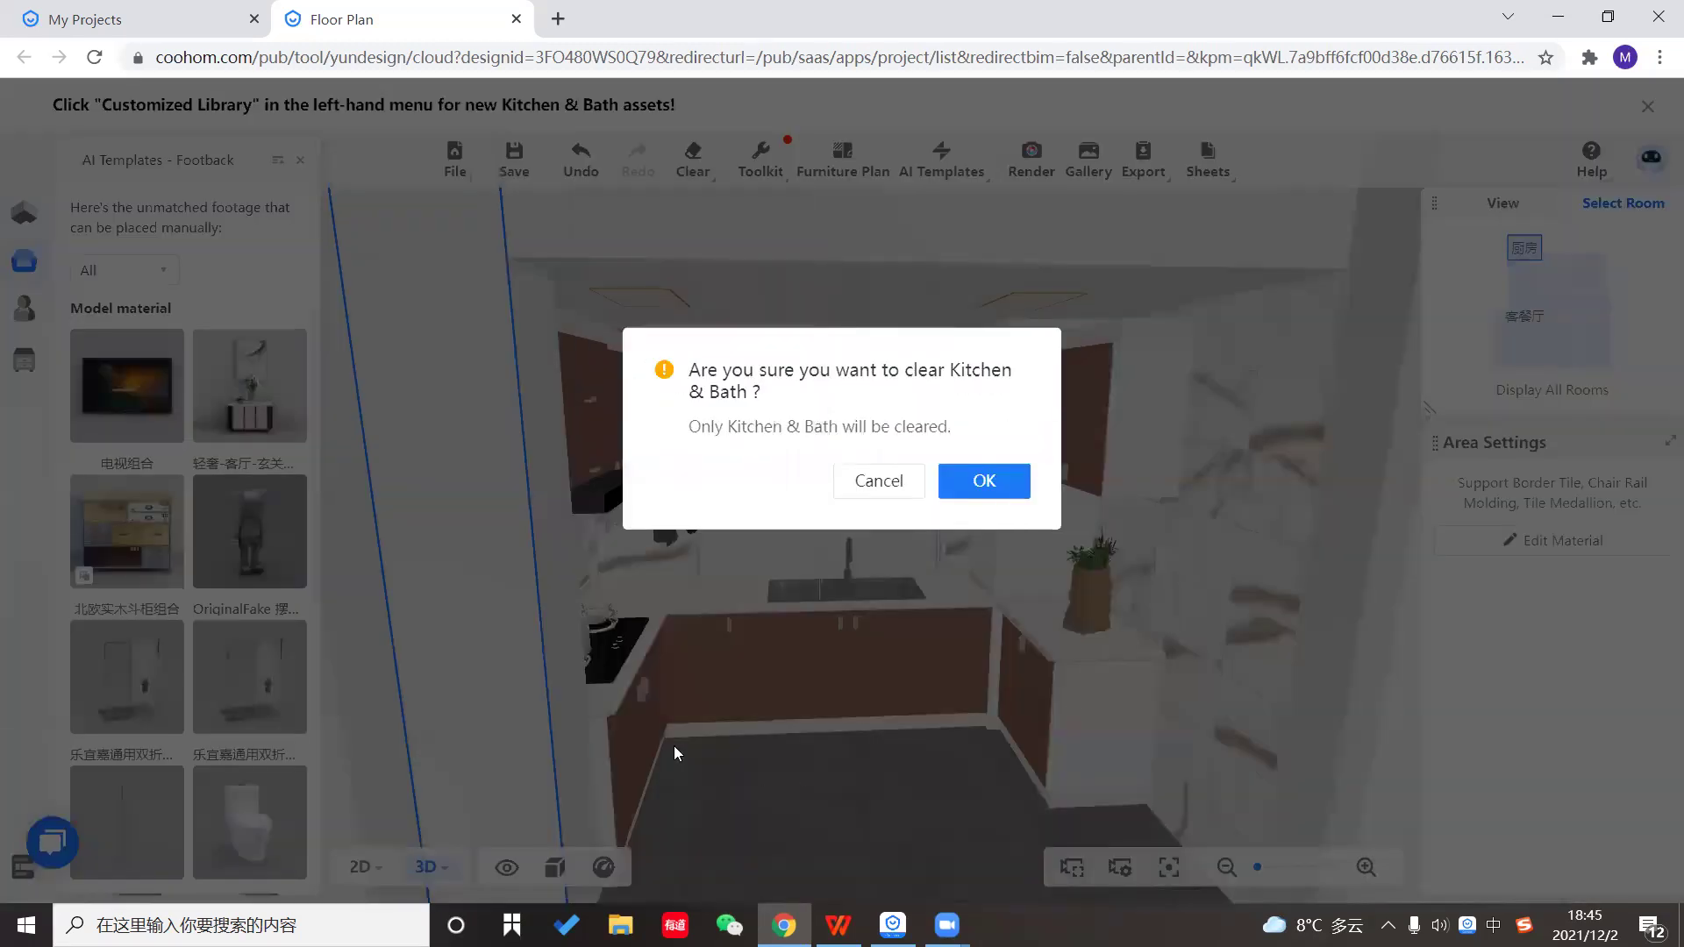
key(Return)
scroll(821, 819, up, 5)
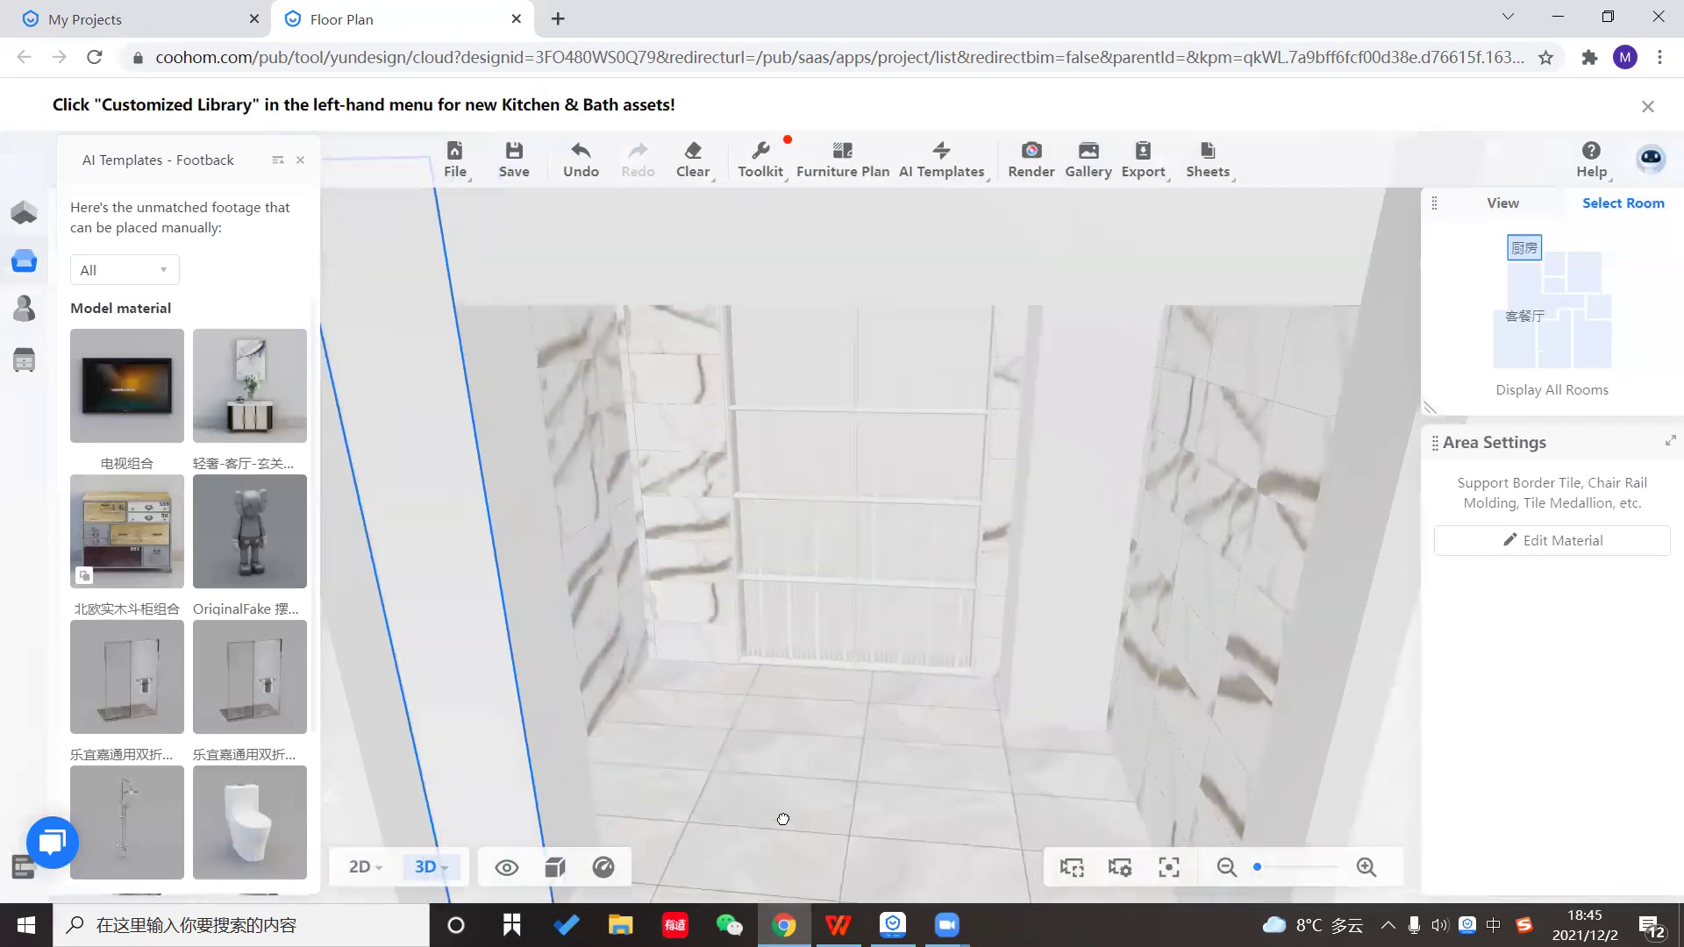
scroll(783, 819, down, 5)
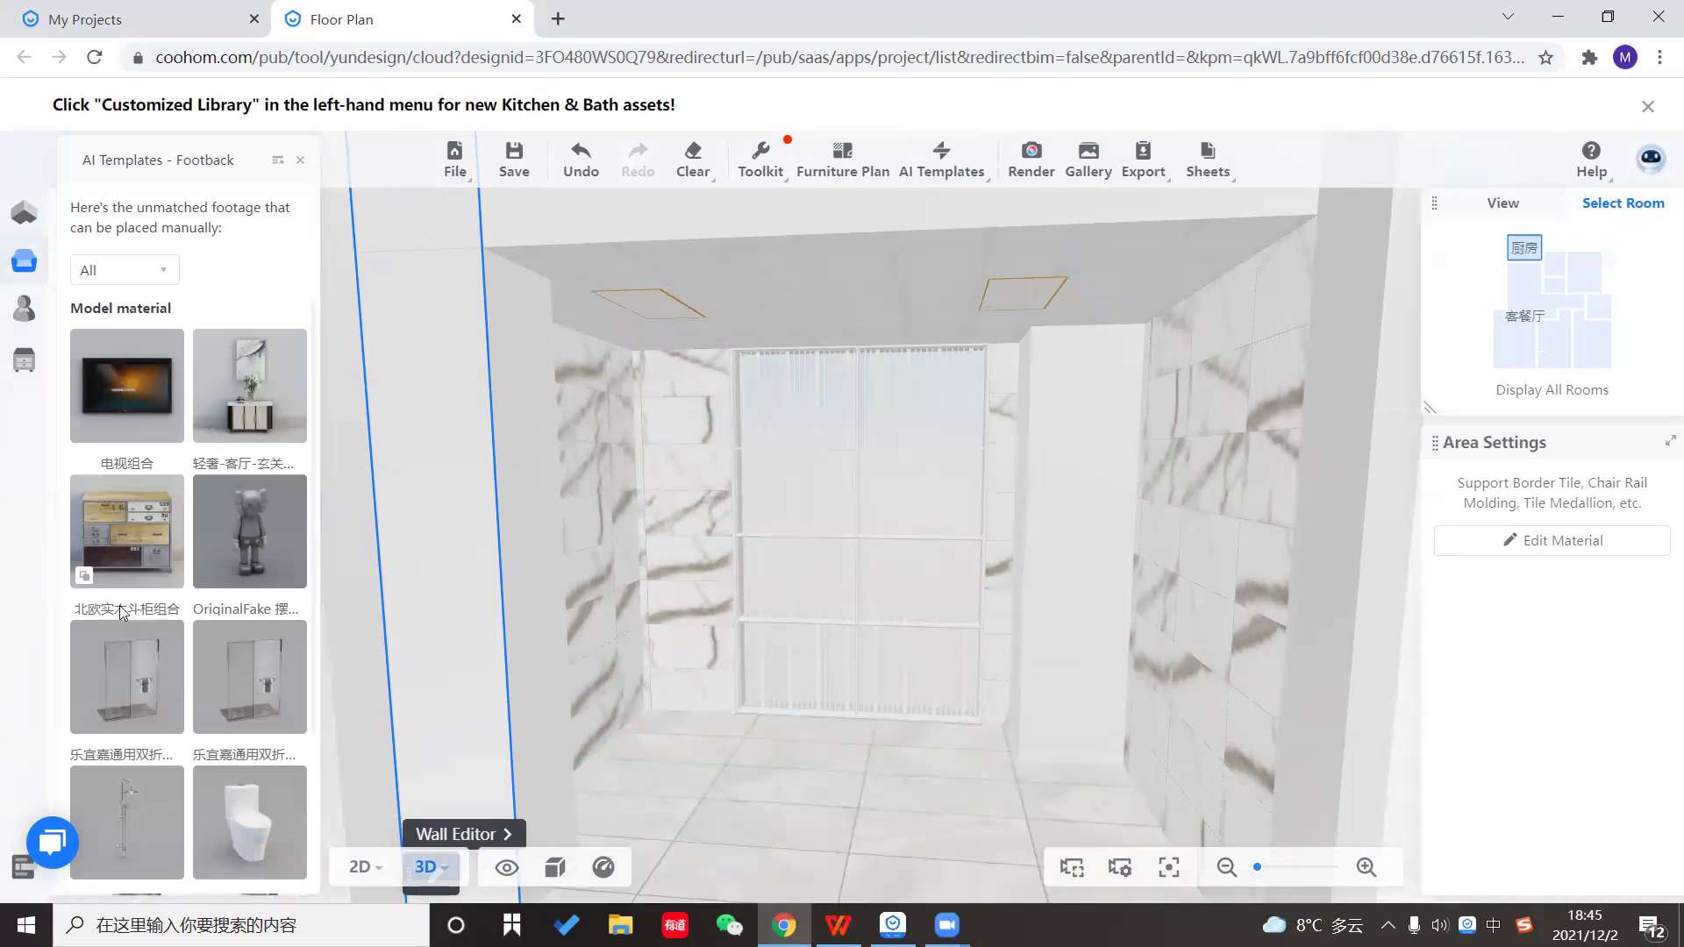
Close the list of unmatched AI template items and open the Kitchen & Bath tool.
mouse_move(17, 373)
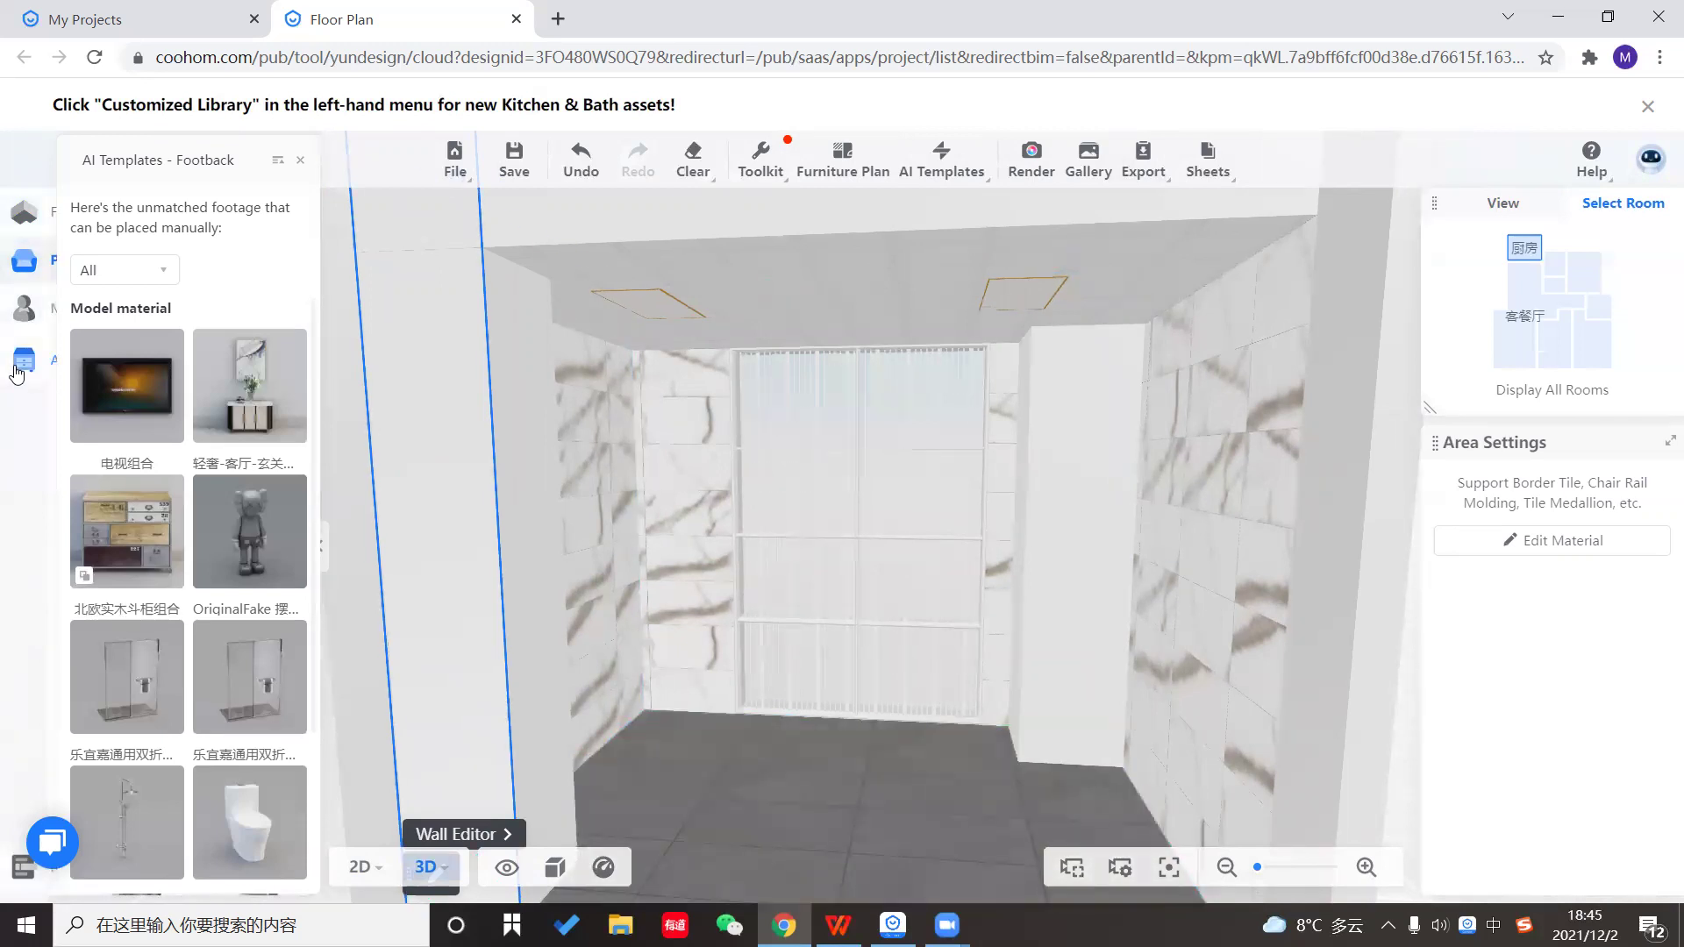
click(298, 161)
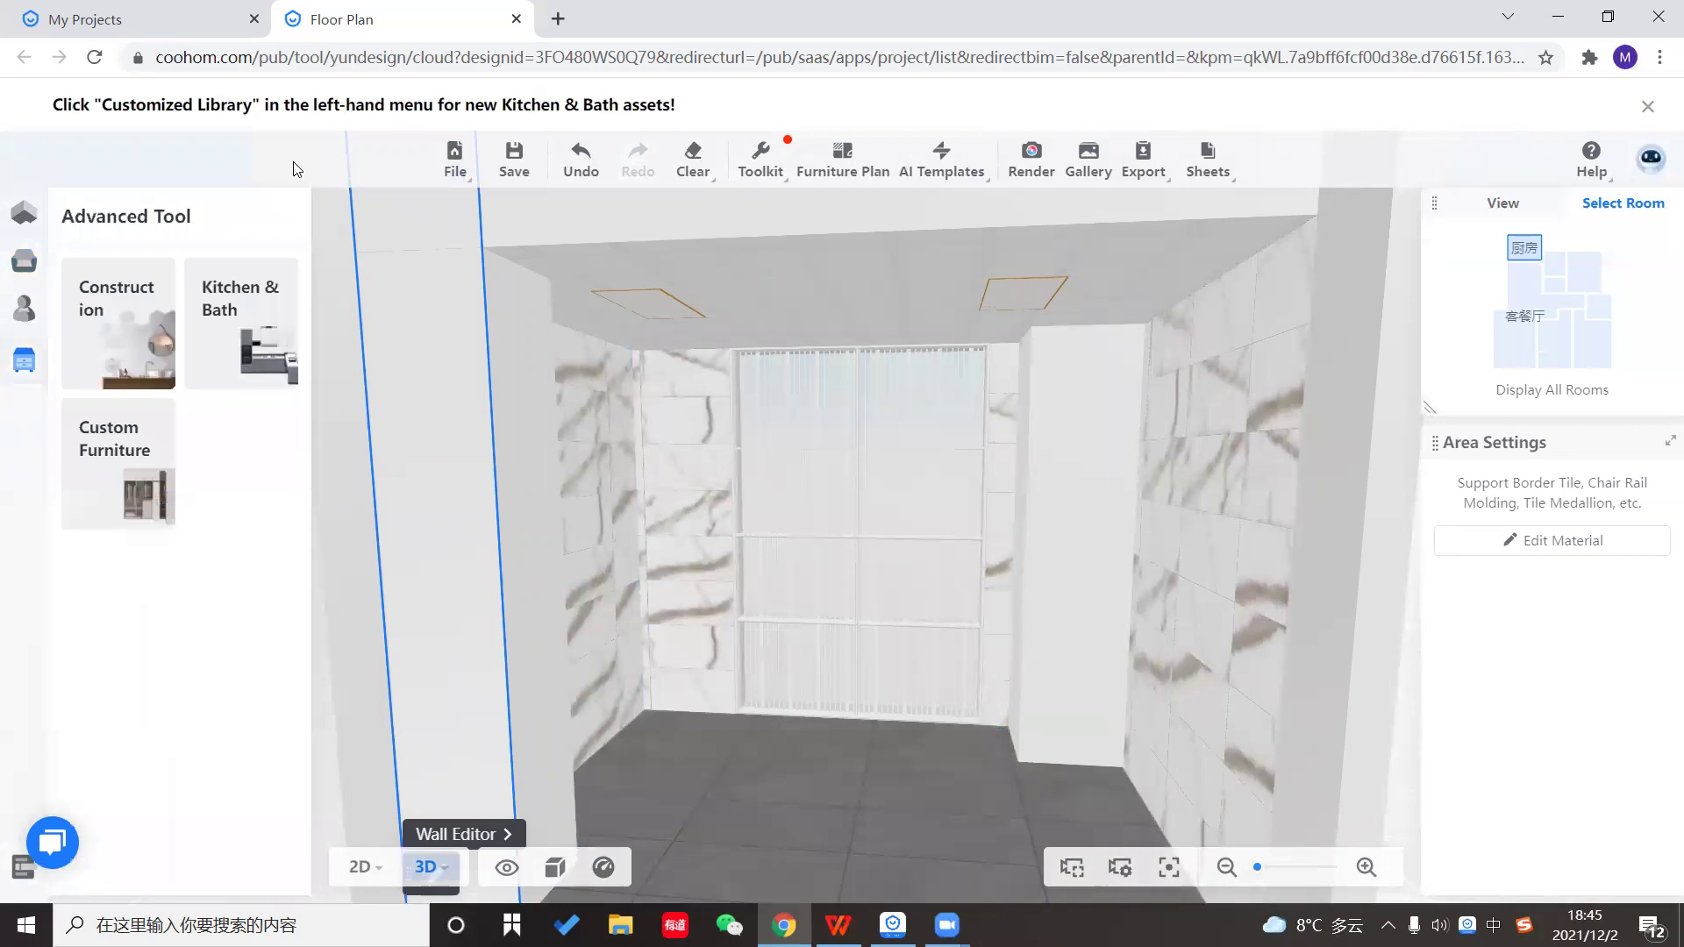
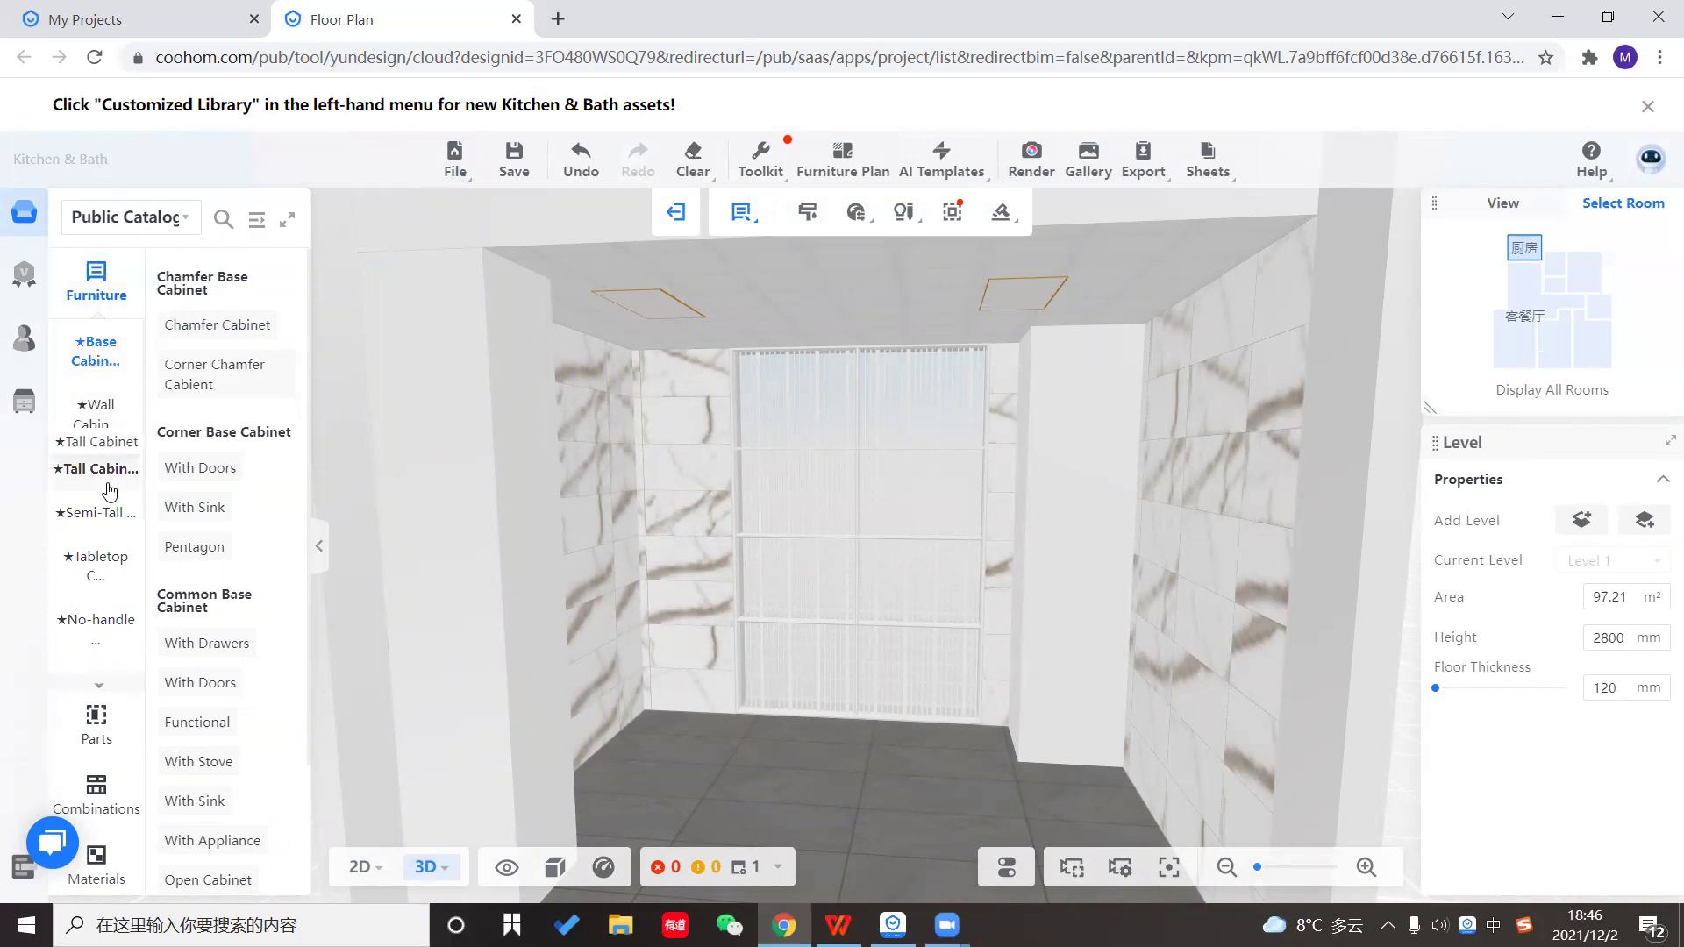
Examine the public catalog's Kitchen and Bath Appliances and its solid color panel materials, including High-Gloss Laminate and Powder Coated High-Gloss.
scroll(114, 544, down, 3)
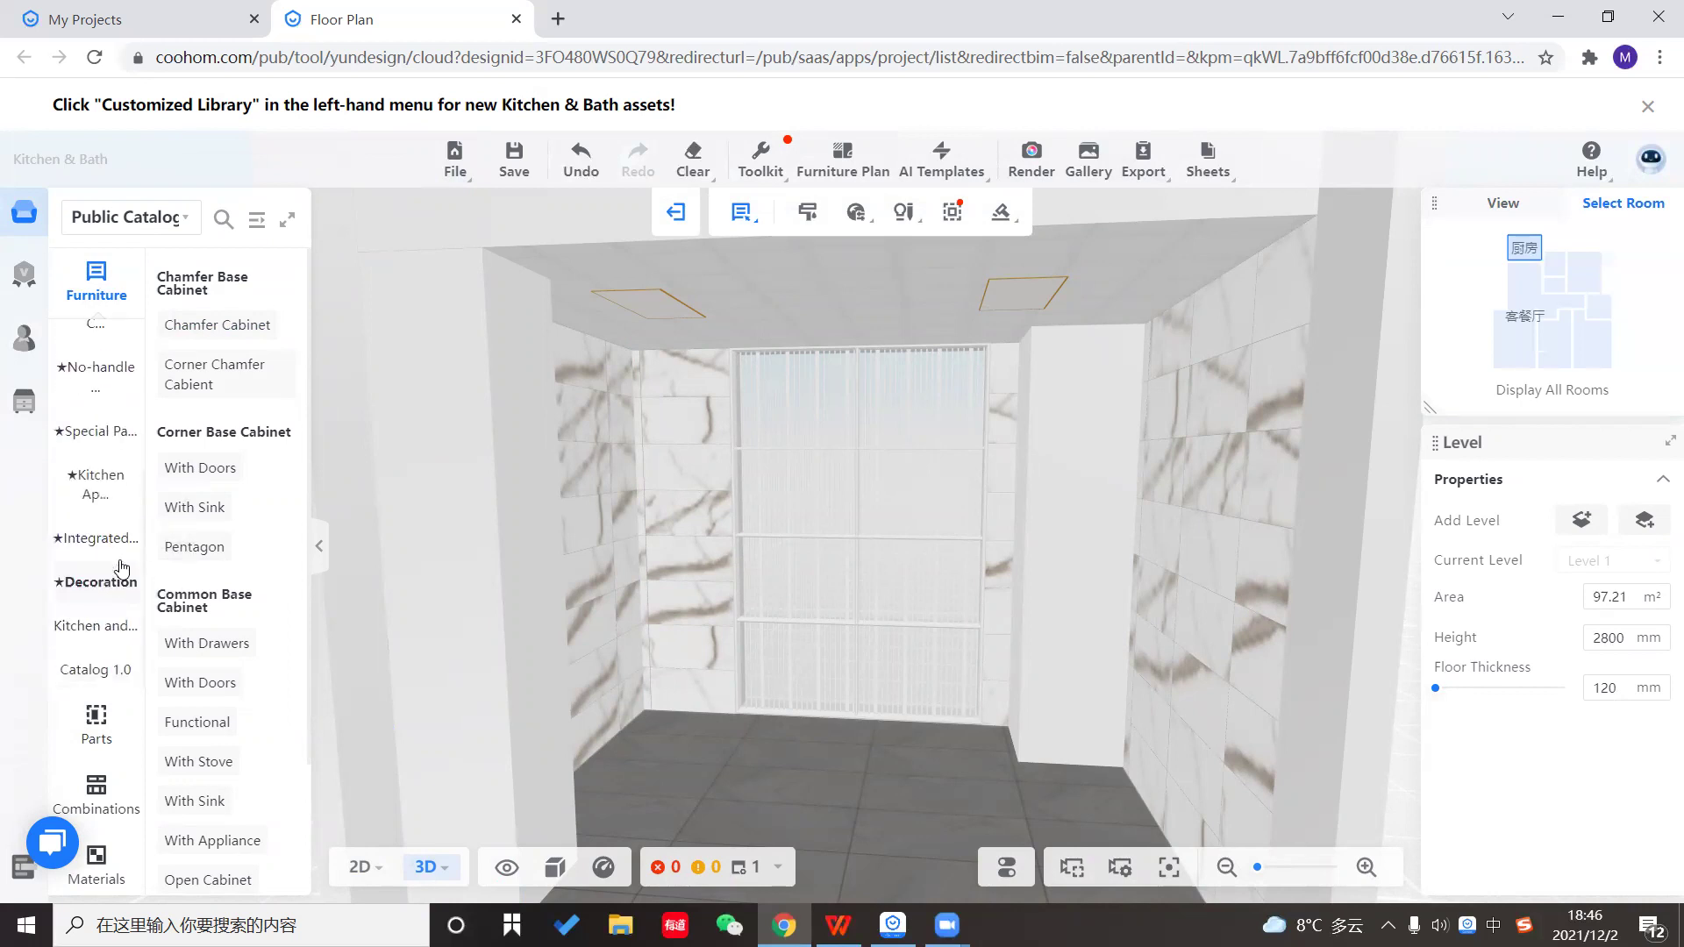
click(110, 632)
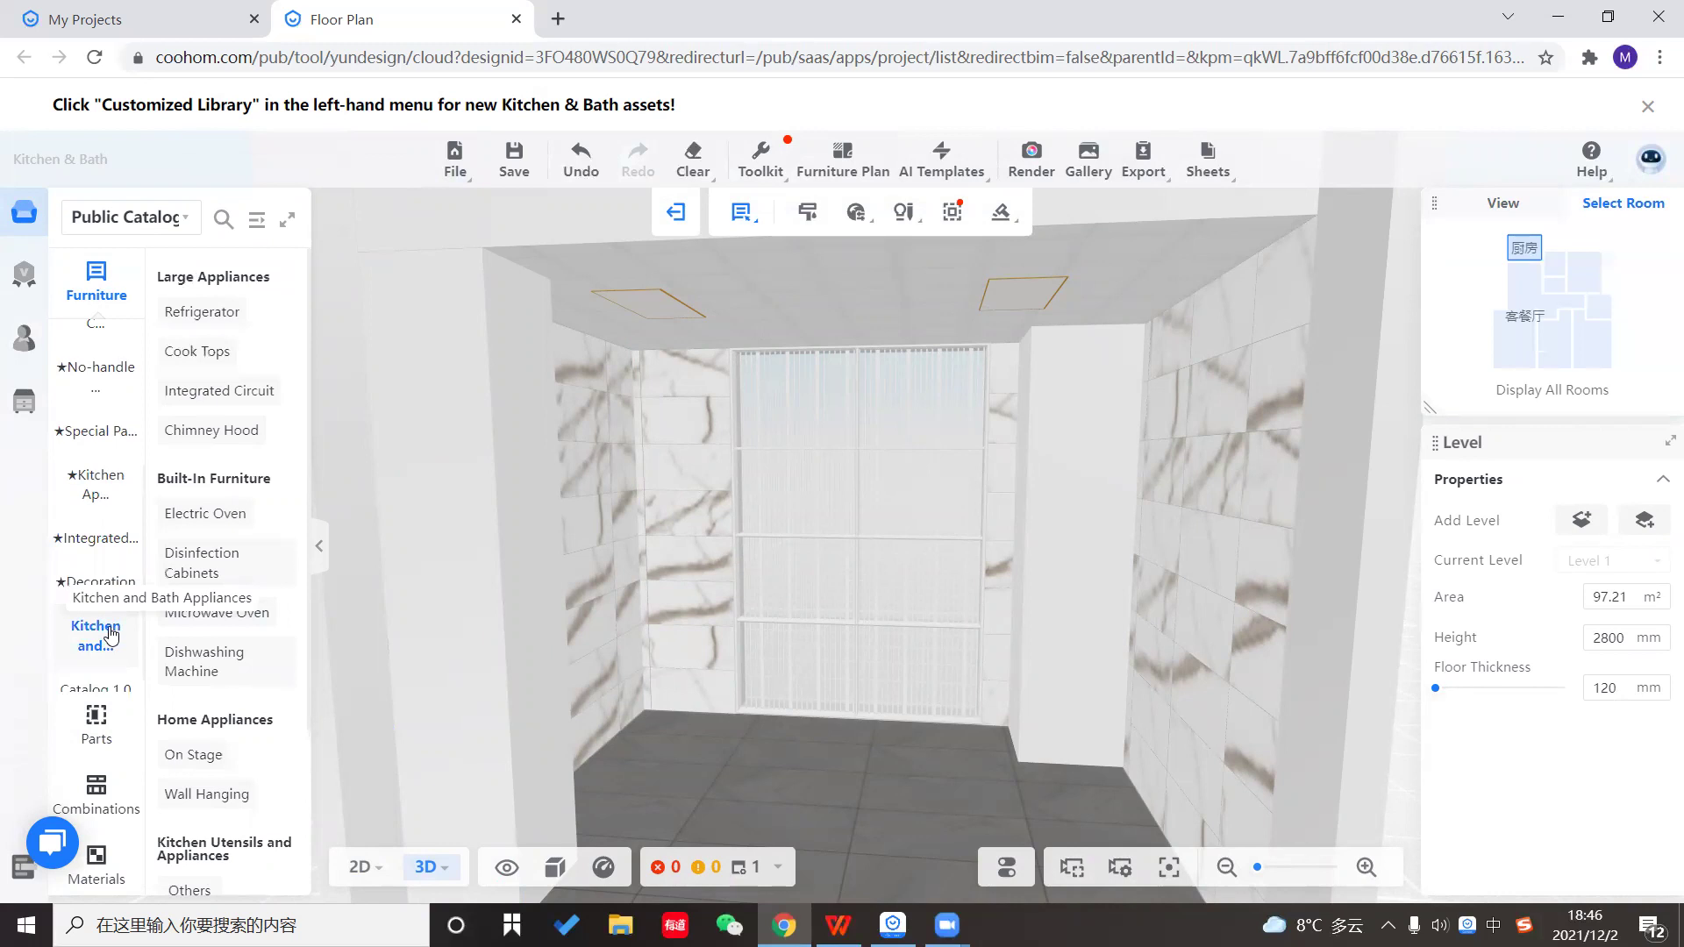
scroll(105, 631, down, 1)
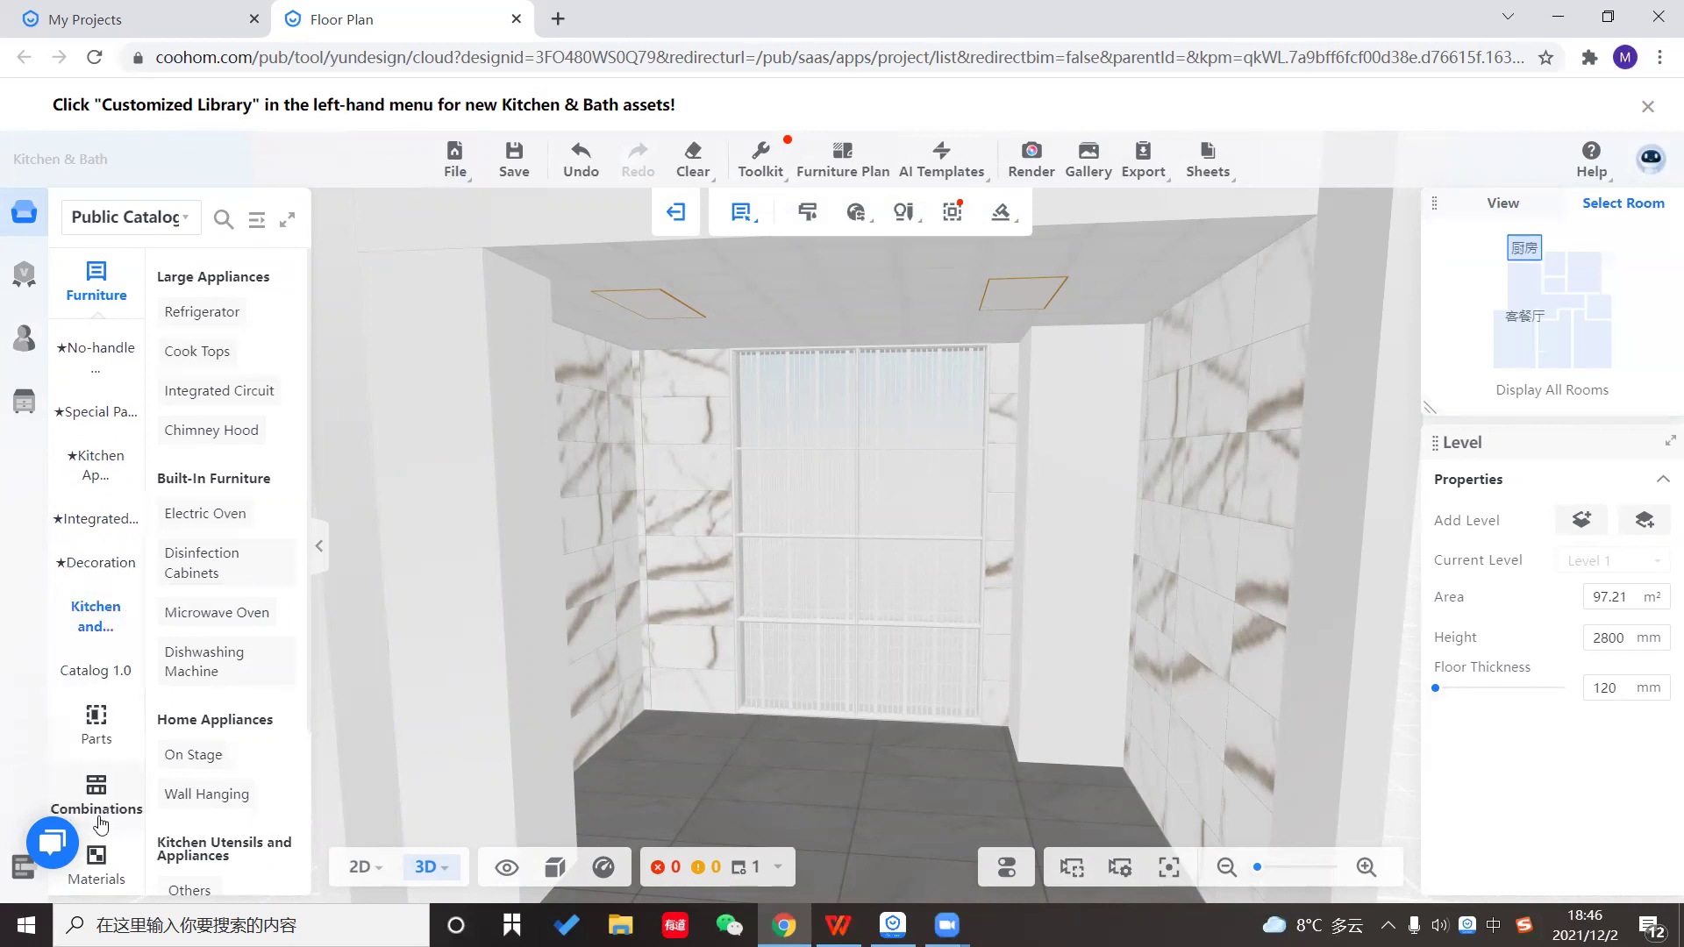
click(96, 863)
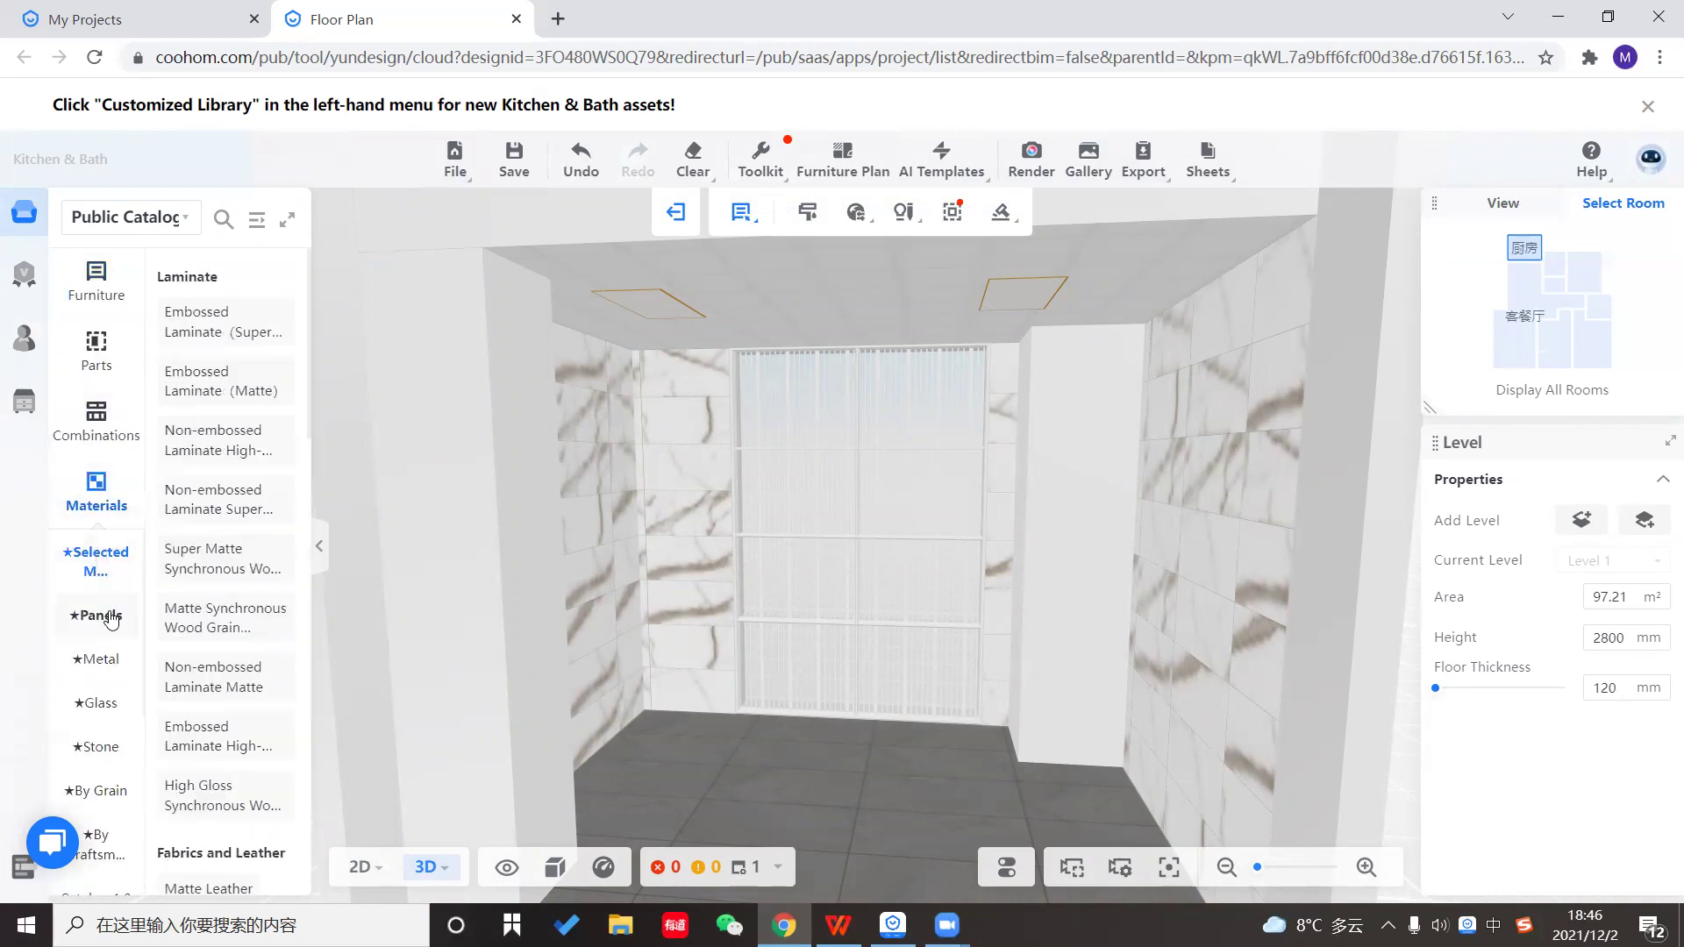
click(111, 618)
click(231, 324)
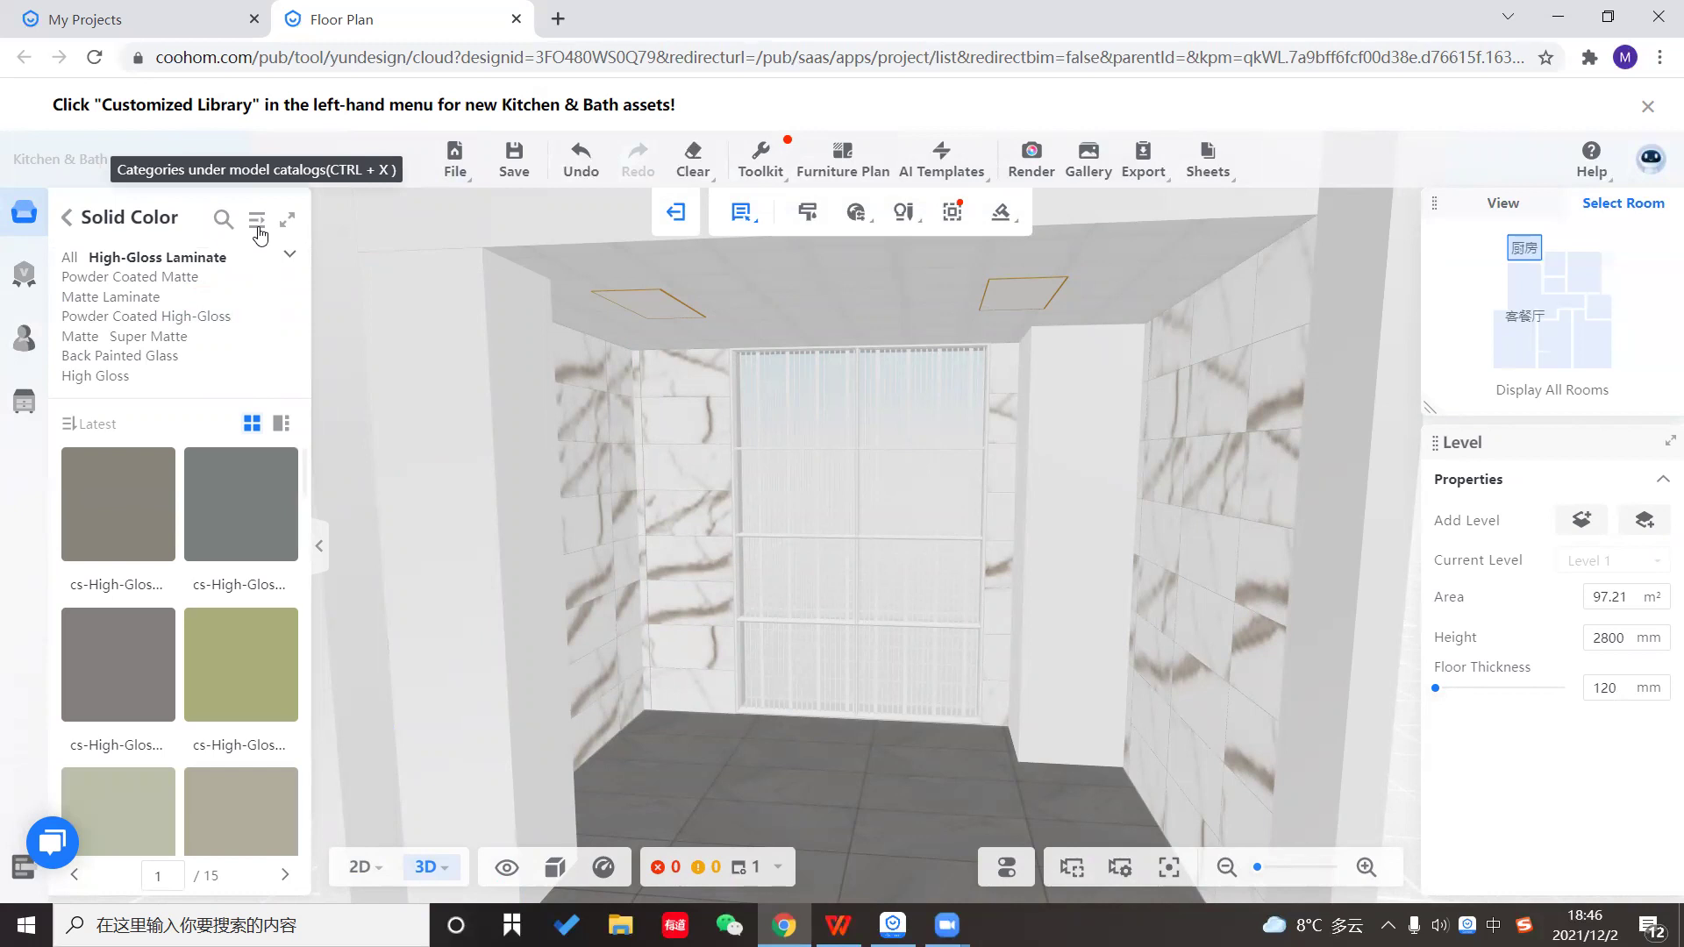
click(257, 229)
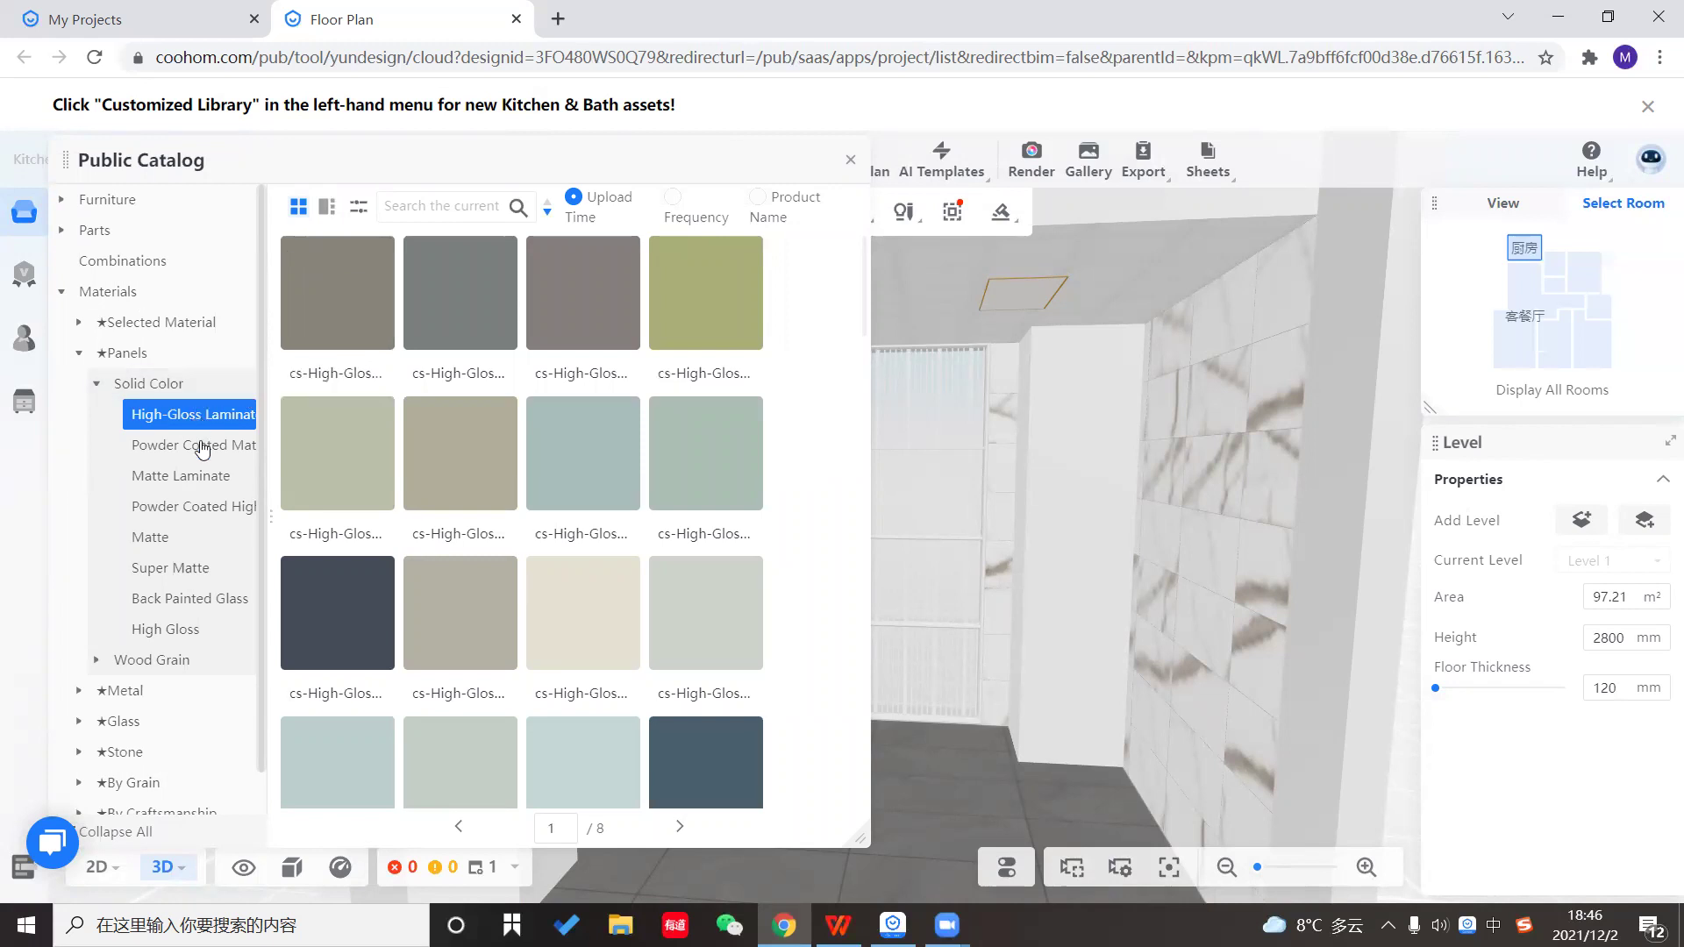
click(202, 508)
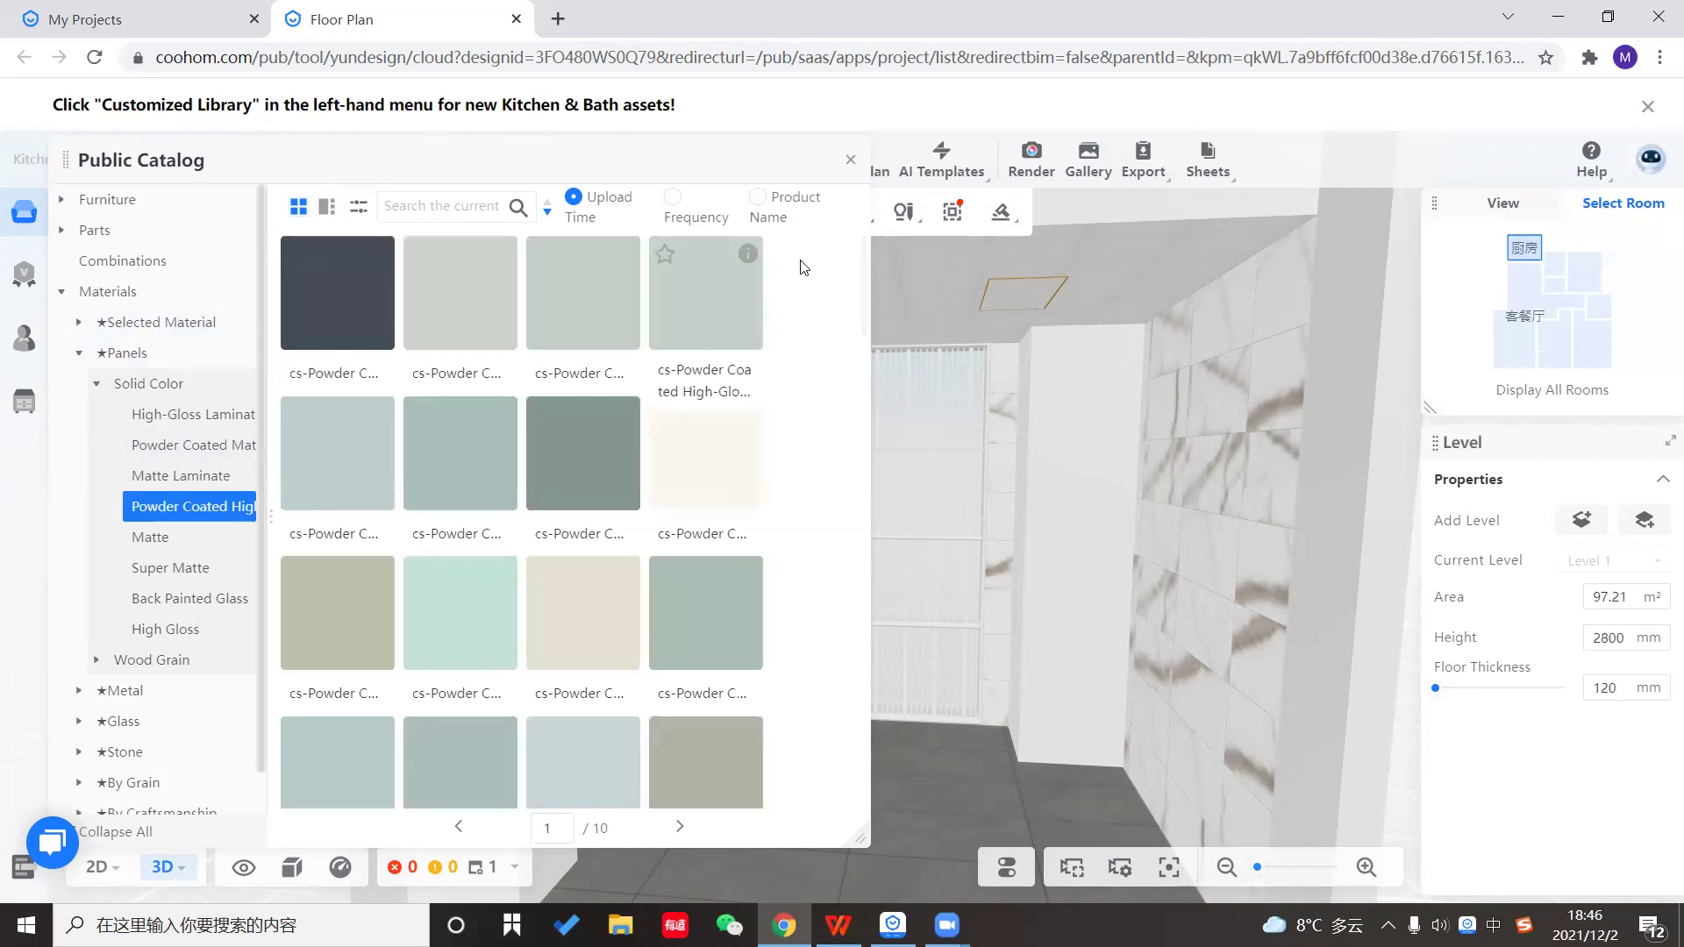
click(849, 160)
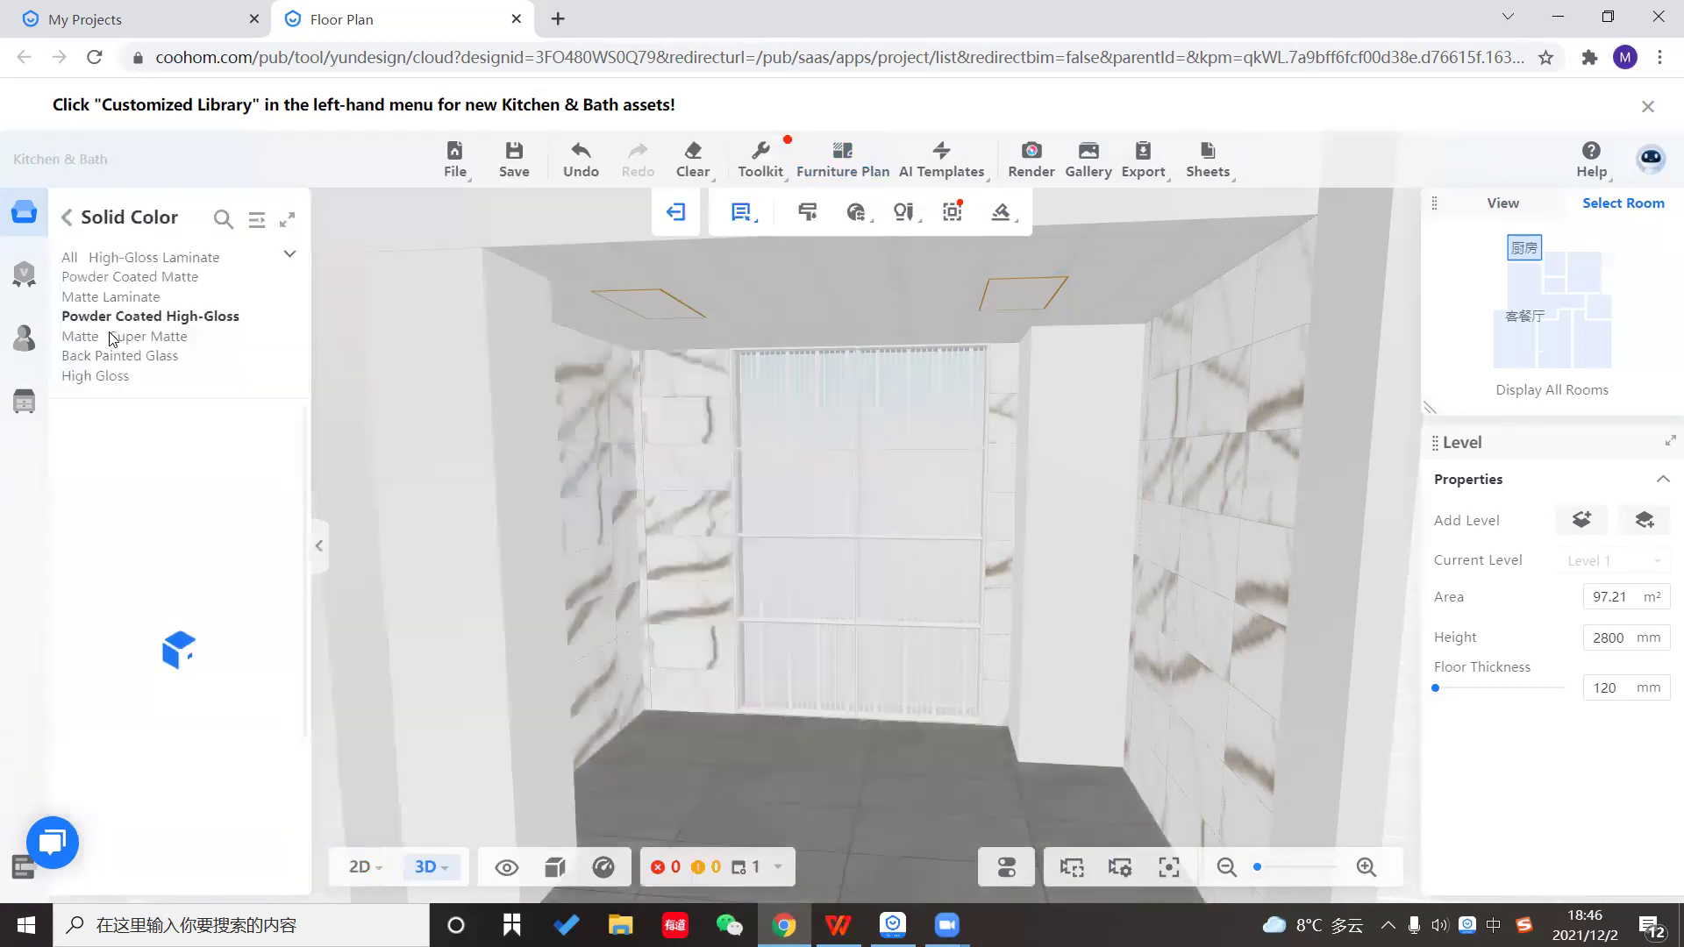
click(66, 217)
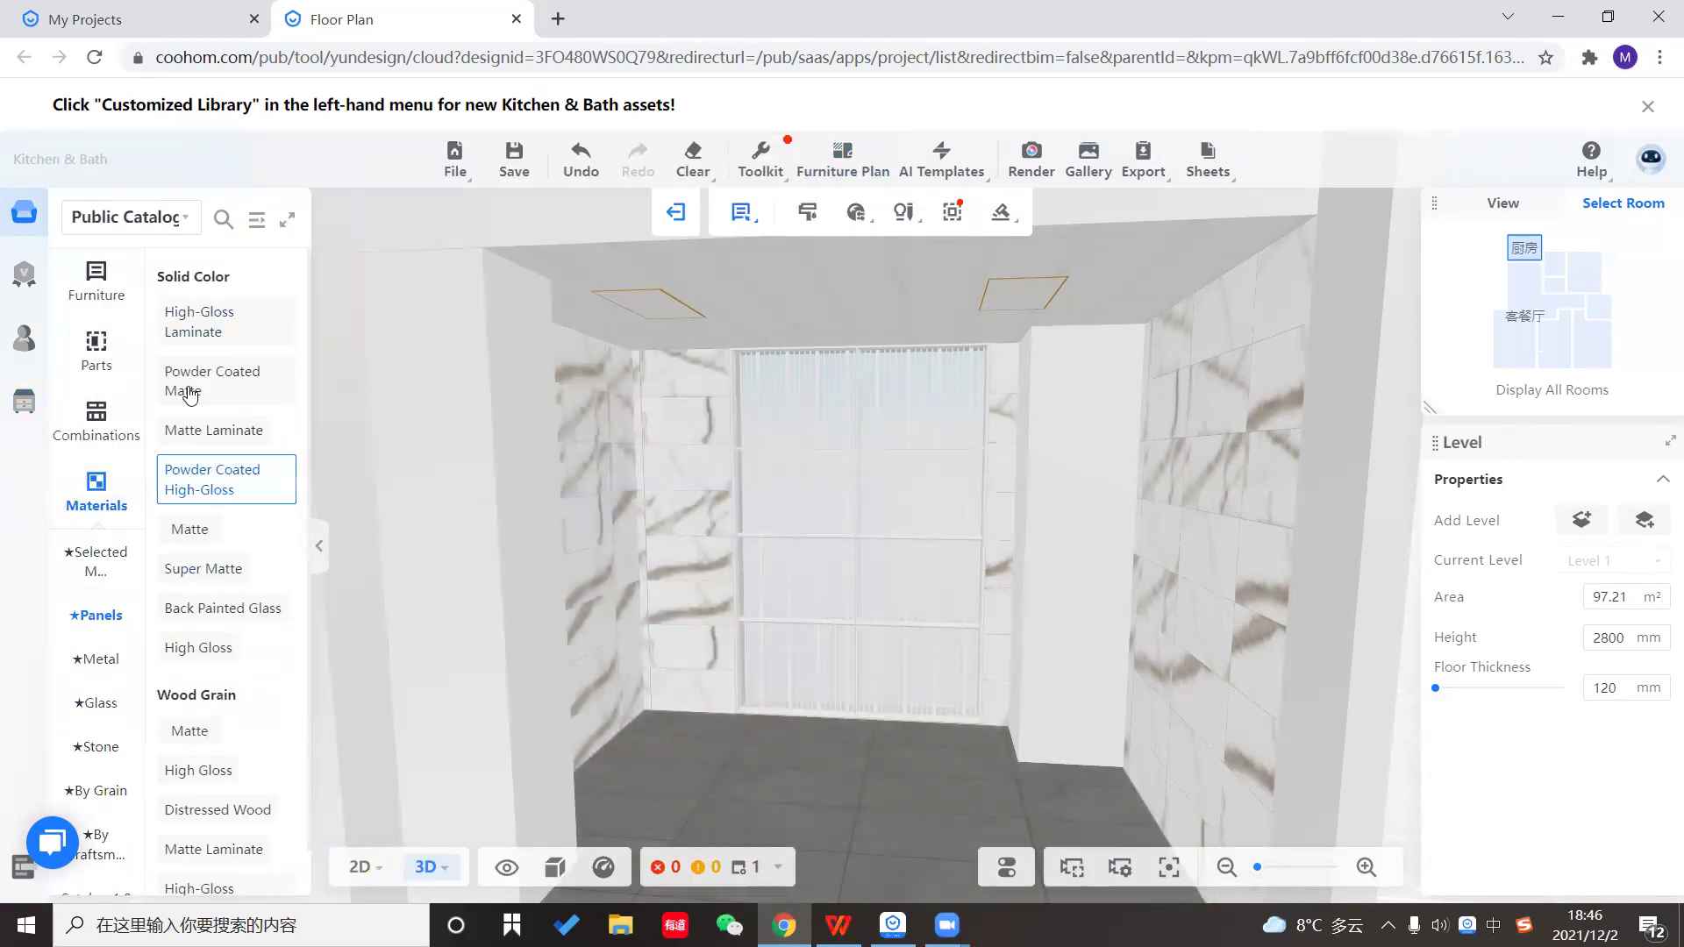
Open the Splicing base corner cabinets within the Catalog 1.0 furniture.
click(95, 285)
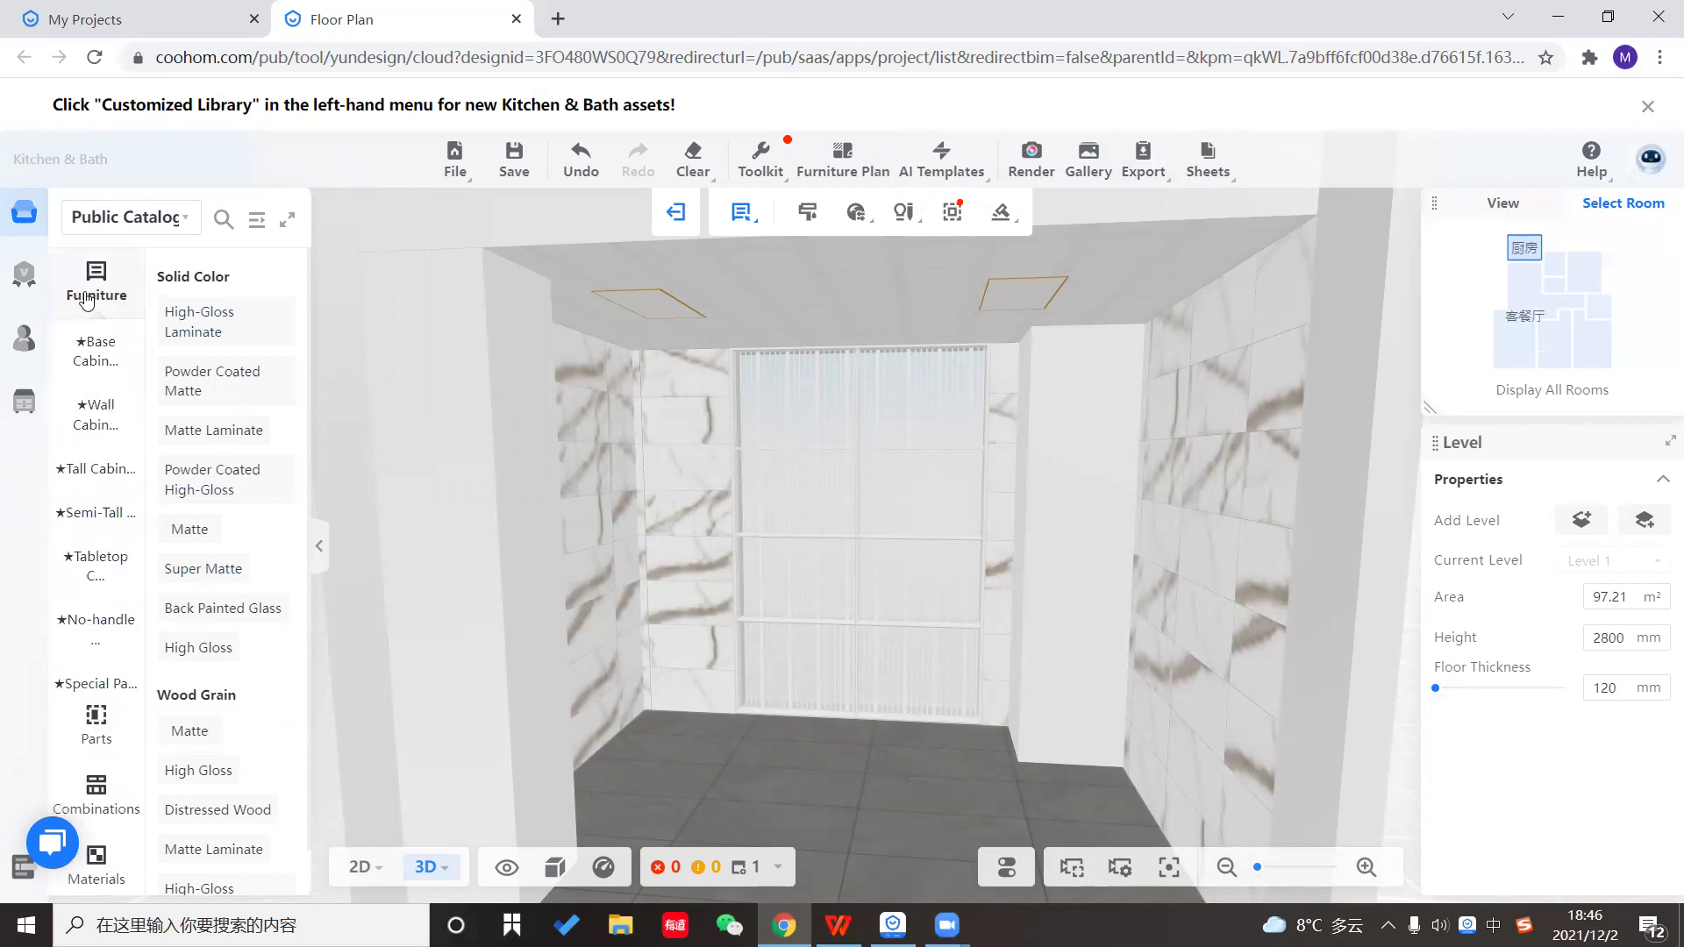
scroll(70, 544, down, 3)
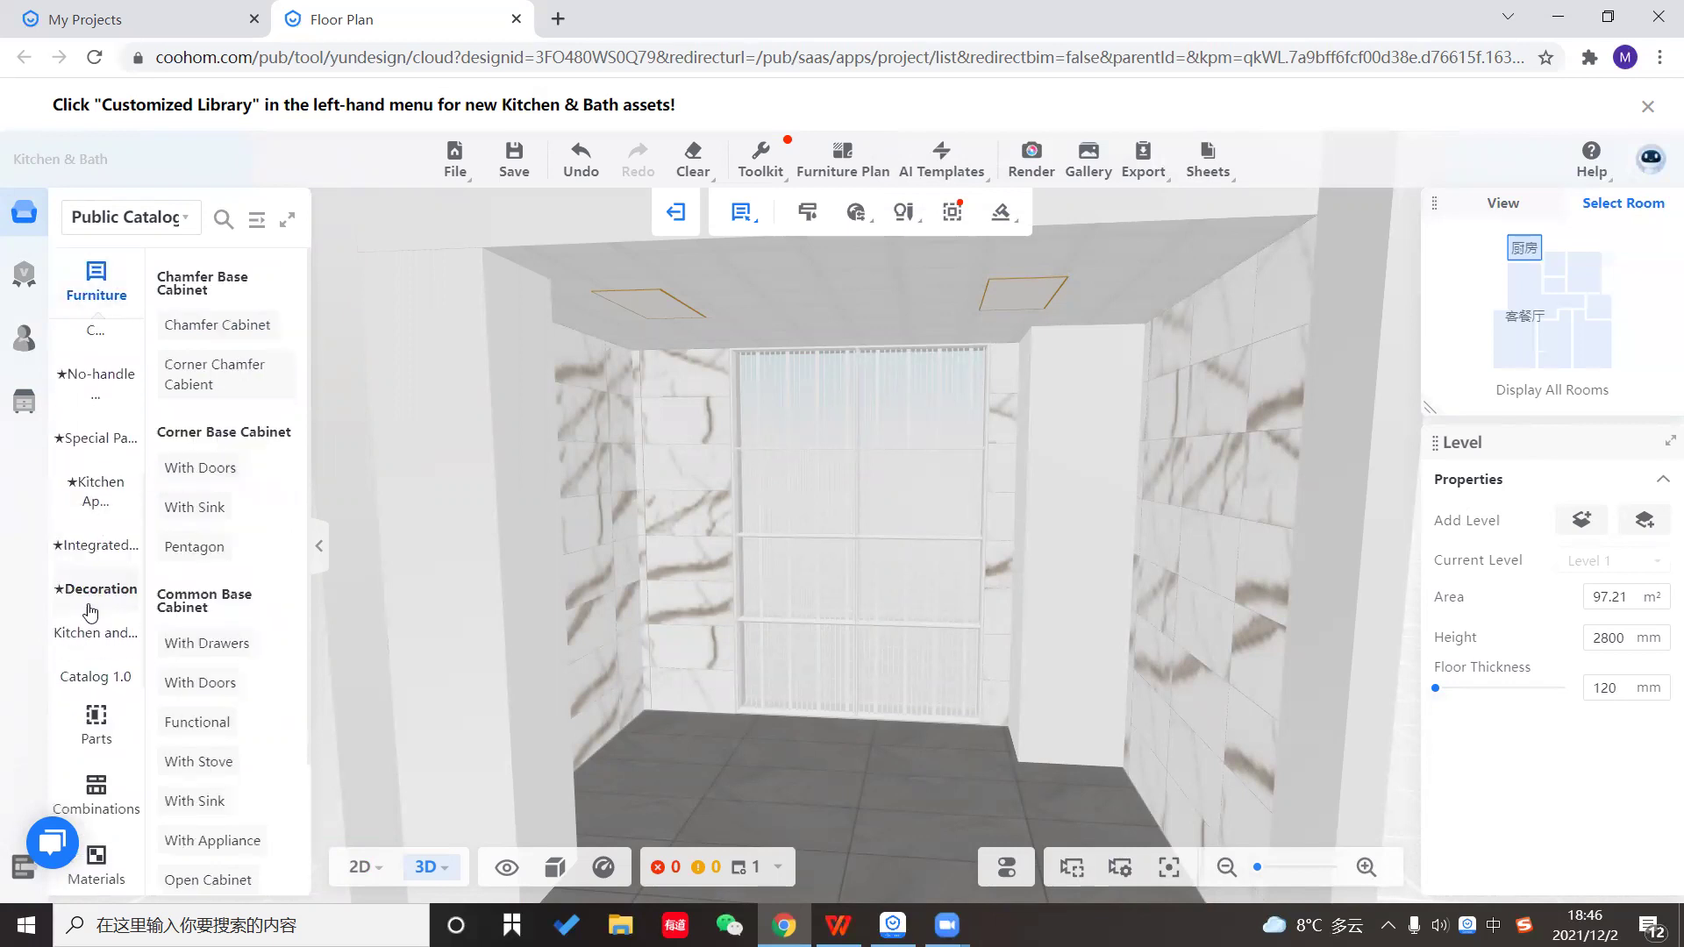
click(88, 653)
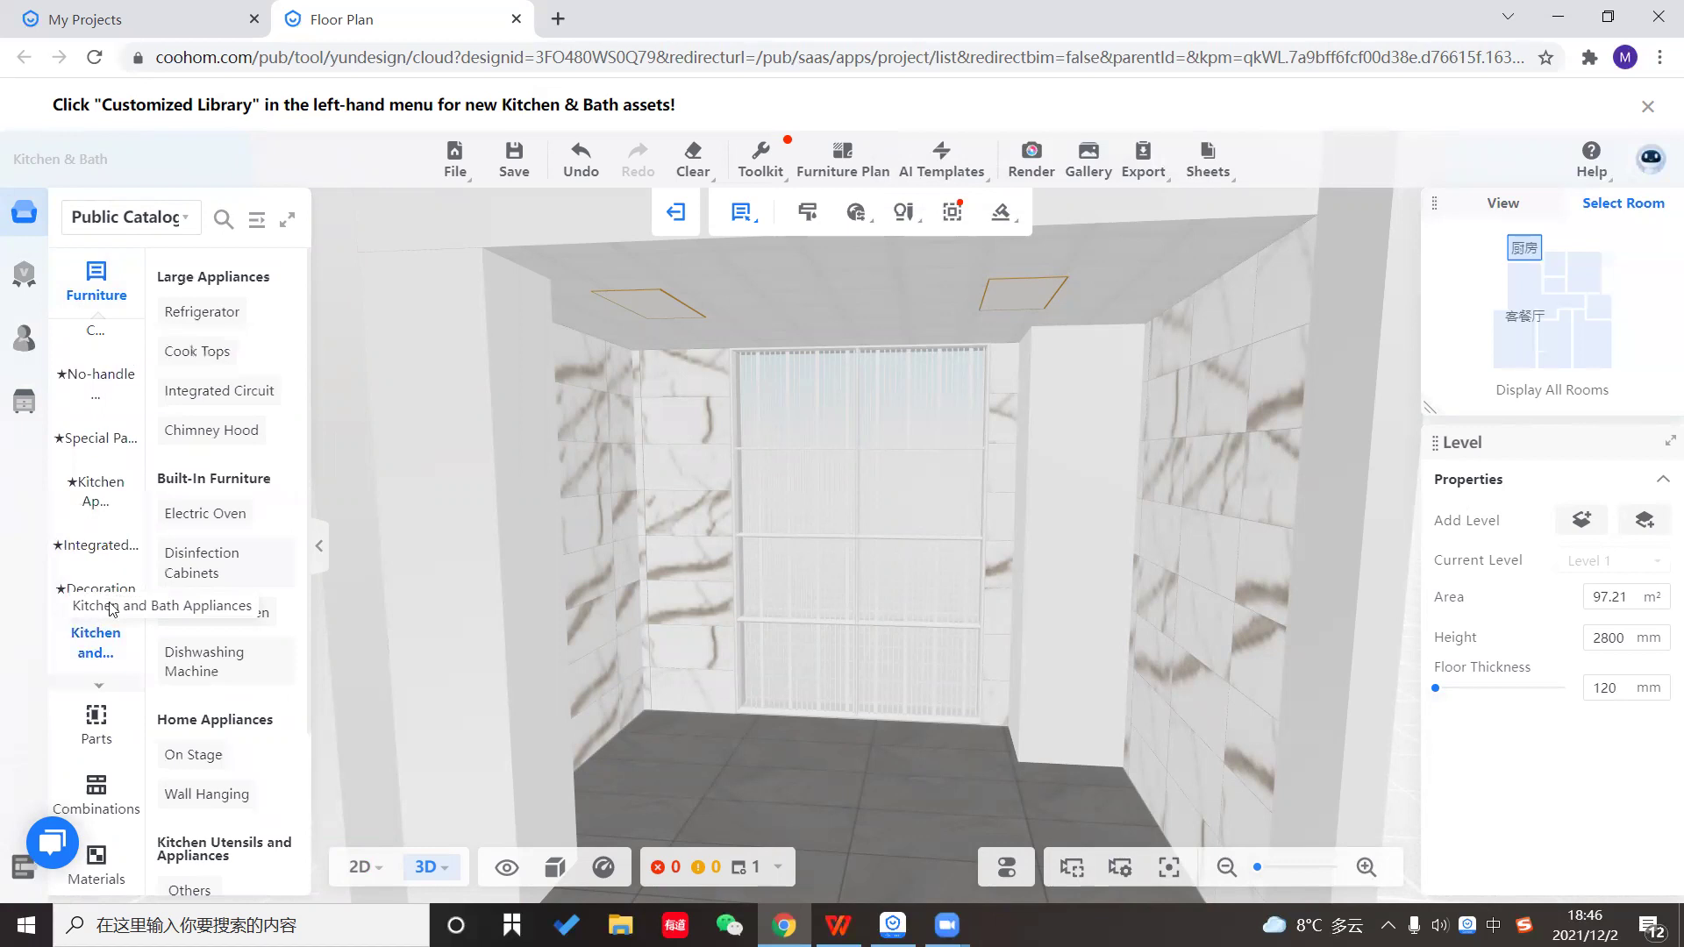
scroll(124, 681, down, 1)
click(107, 656)
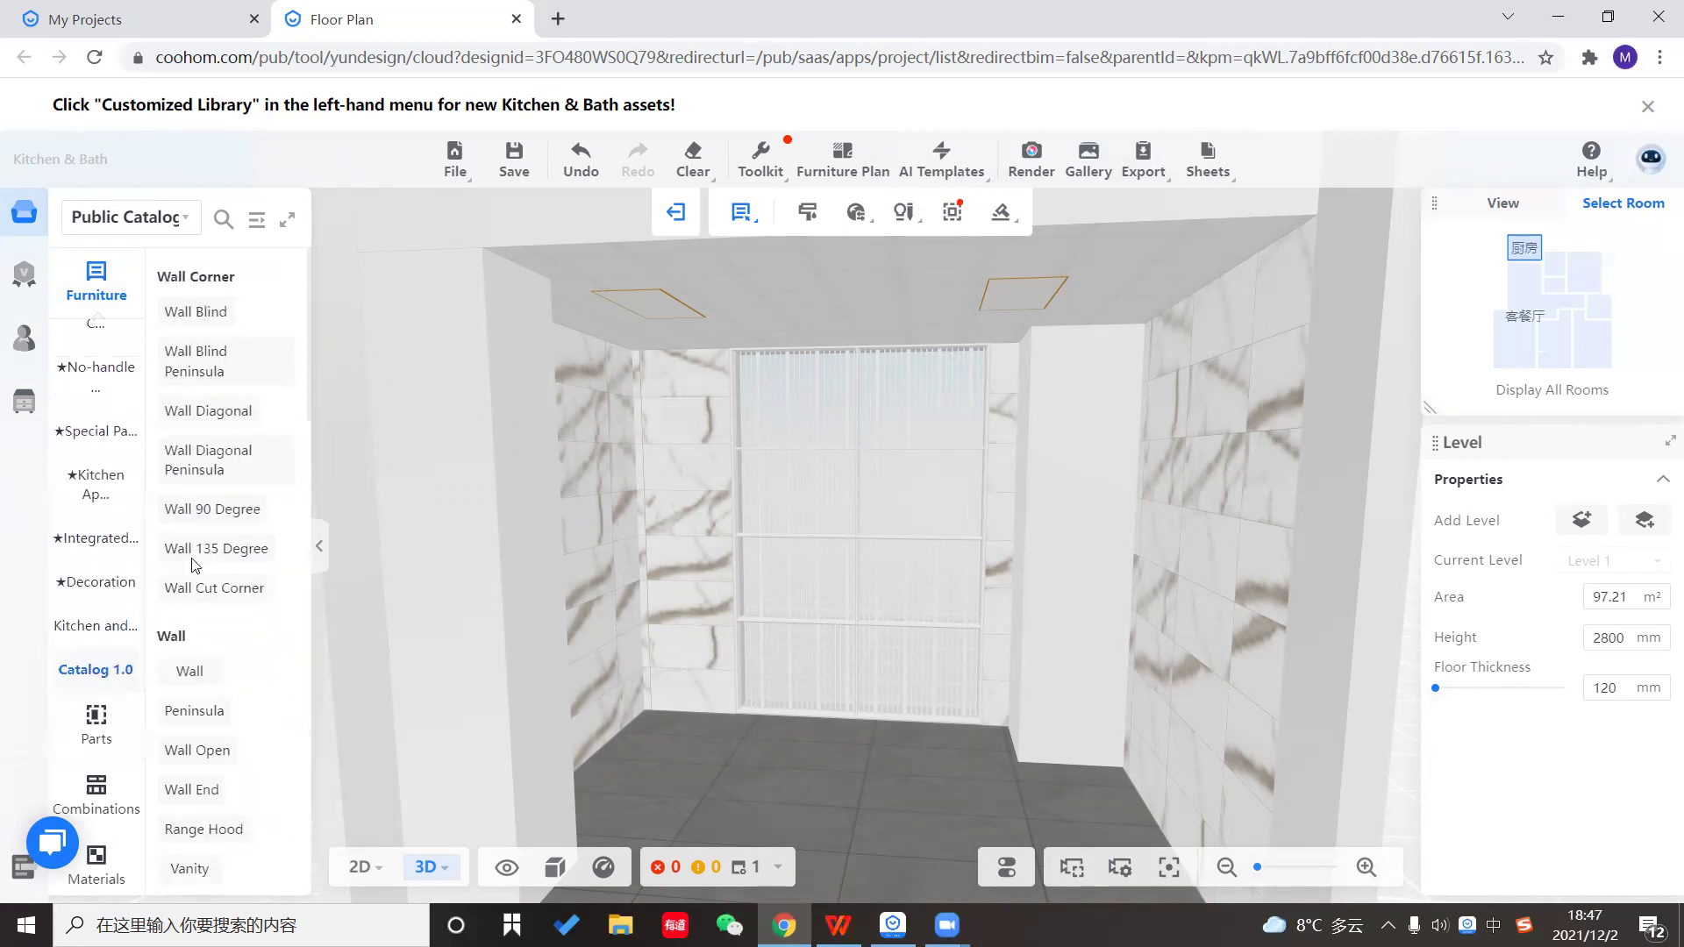
scroll(257, 485, down, 5)
scroll(257, 485, down, 2)
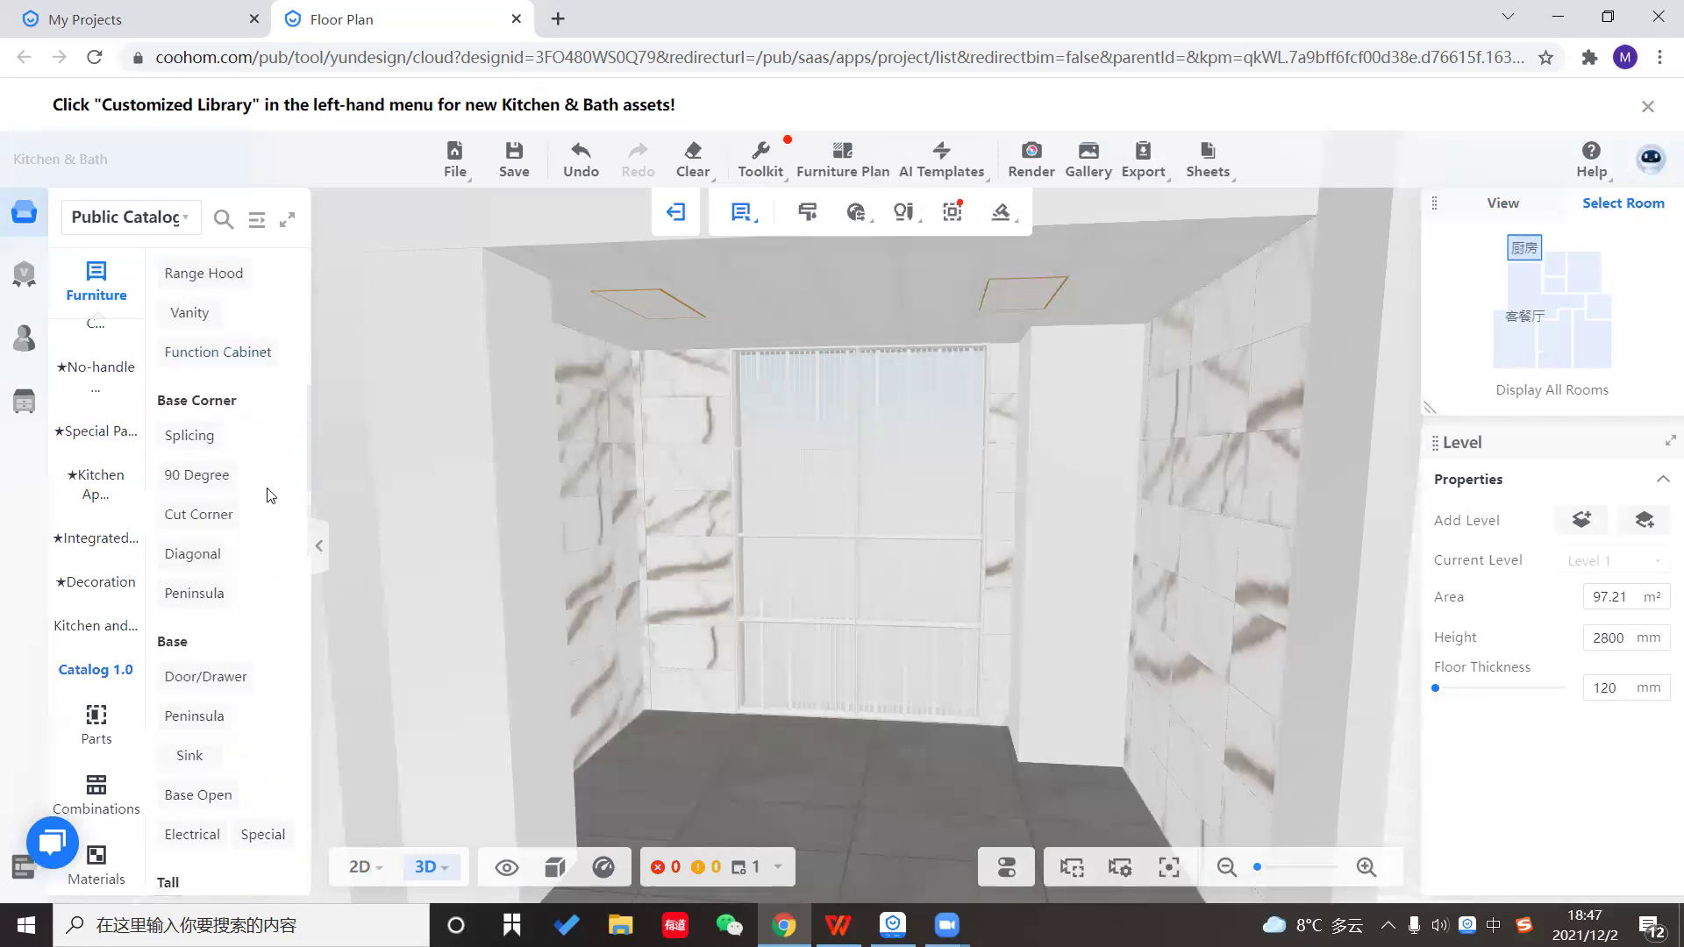
scroll(249, 481, up, 2)
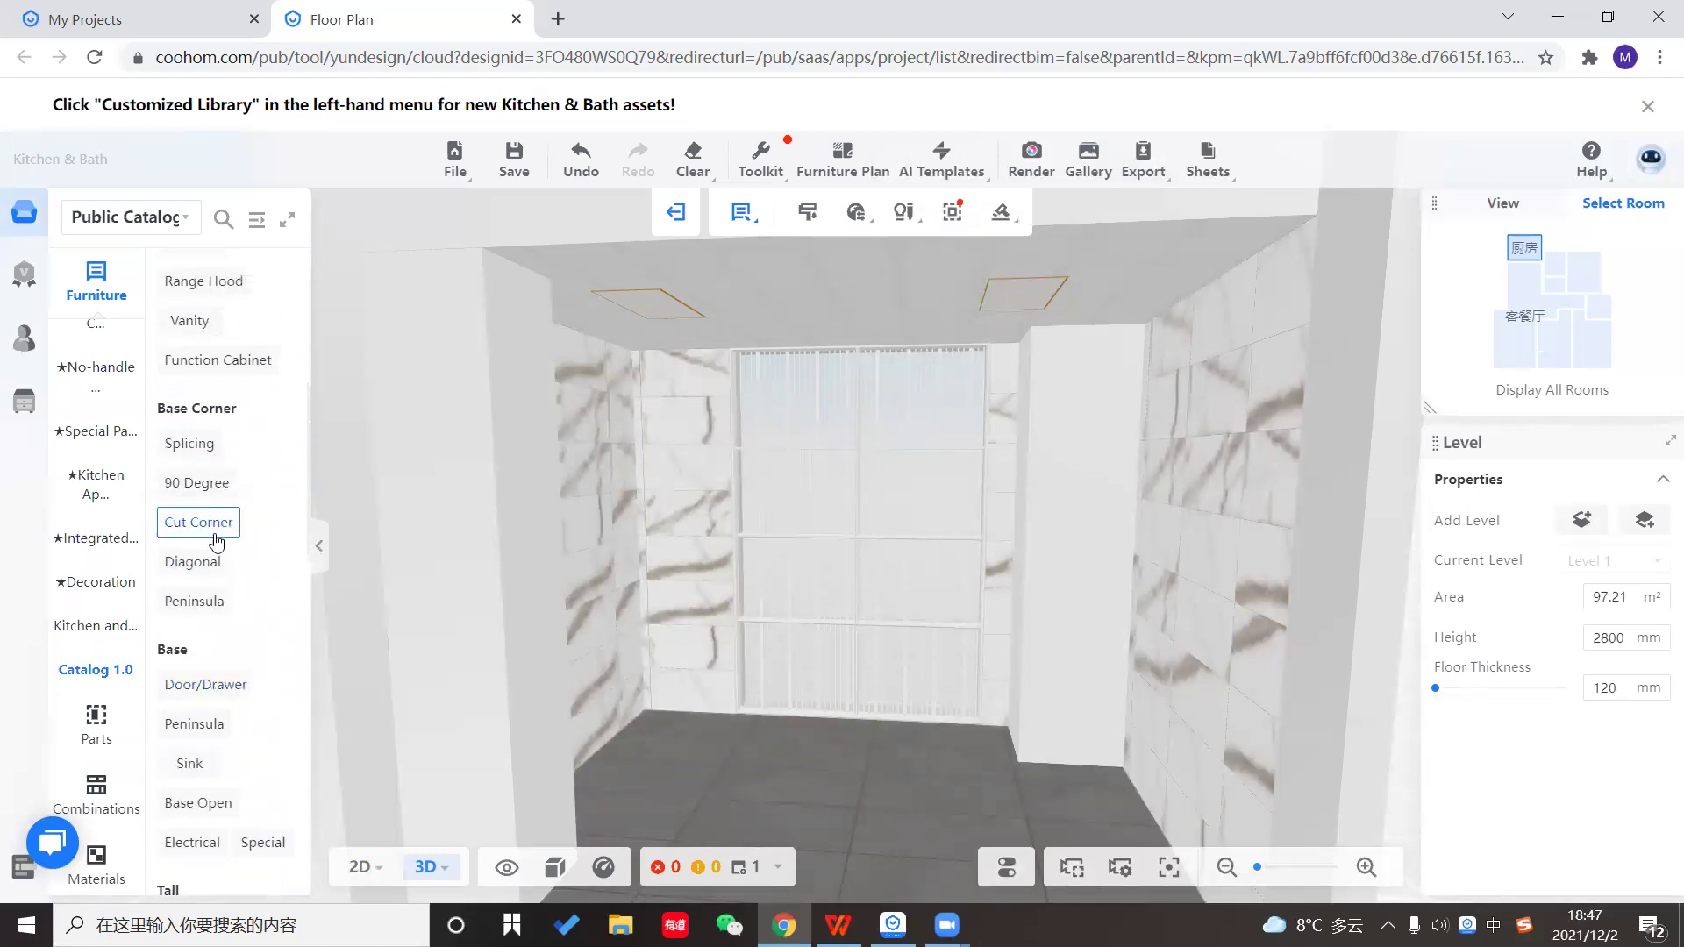
click(211, 449)
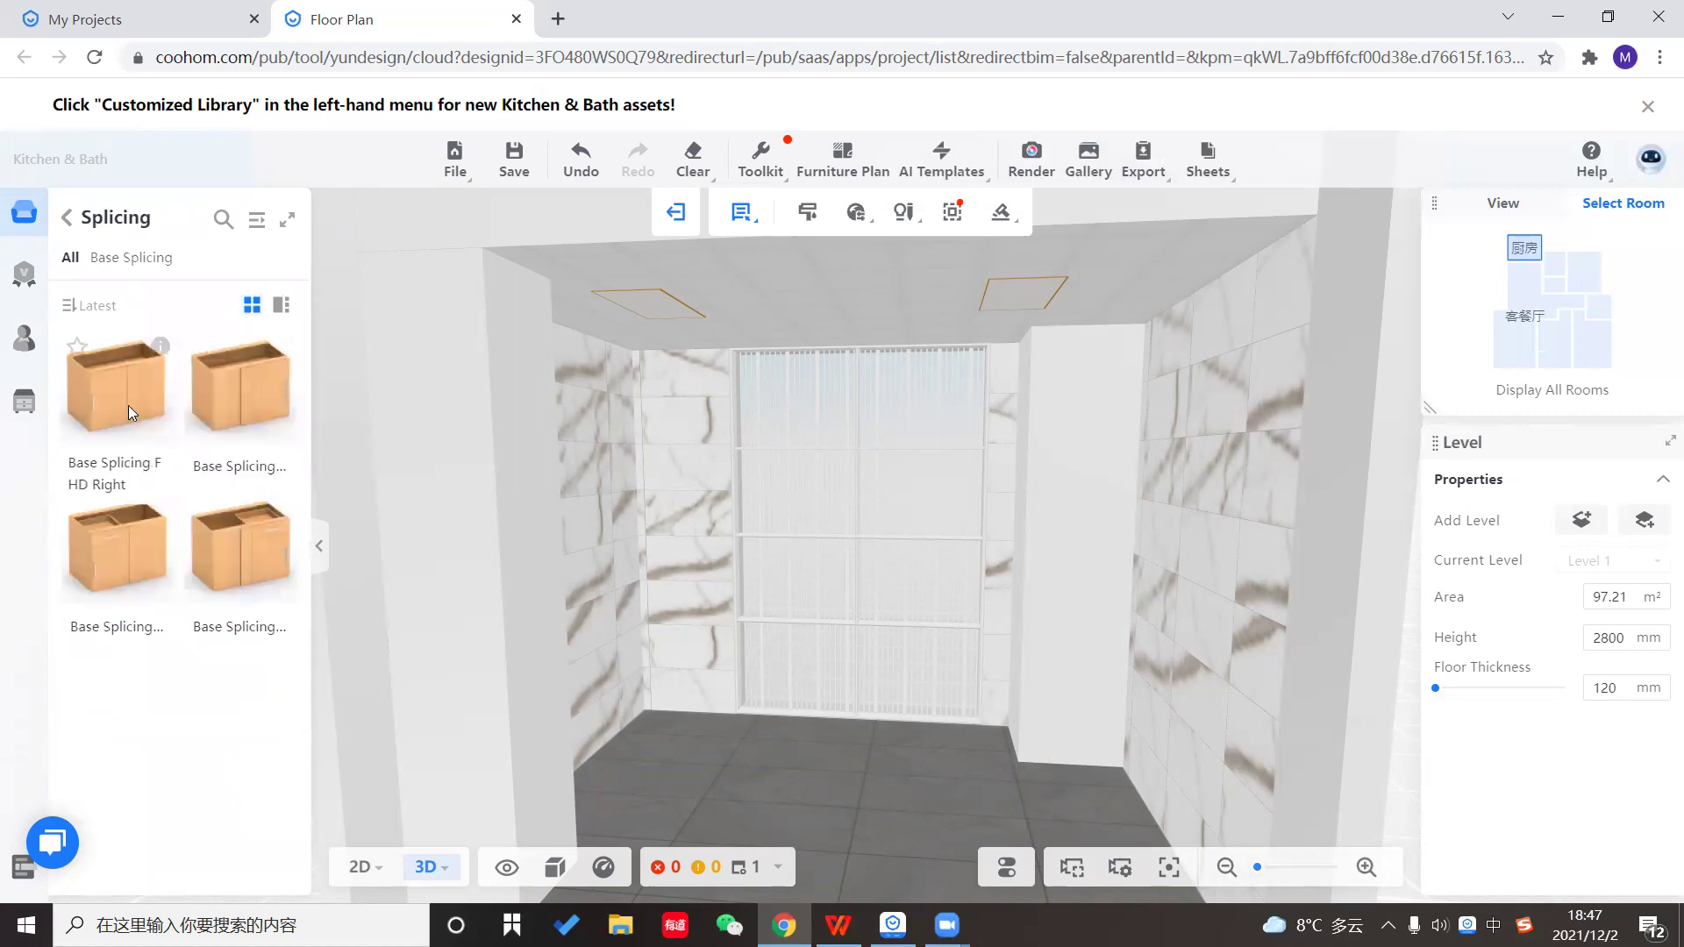
Place the Base Splicing FHD Right cabinet on the kitchen floor against the window wall, beside the white column.
drag(128, 405, 802, 596)
drag(982, 705, 1006, 675)
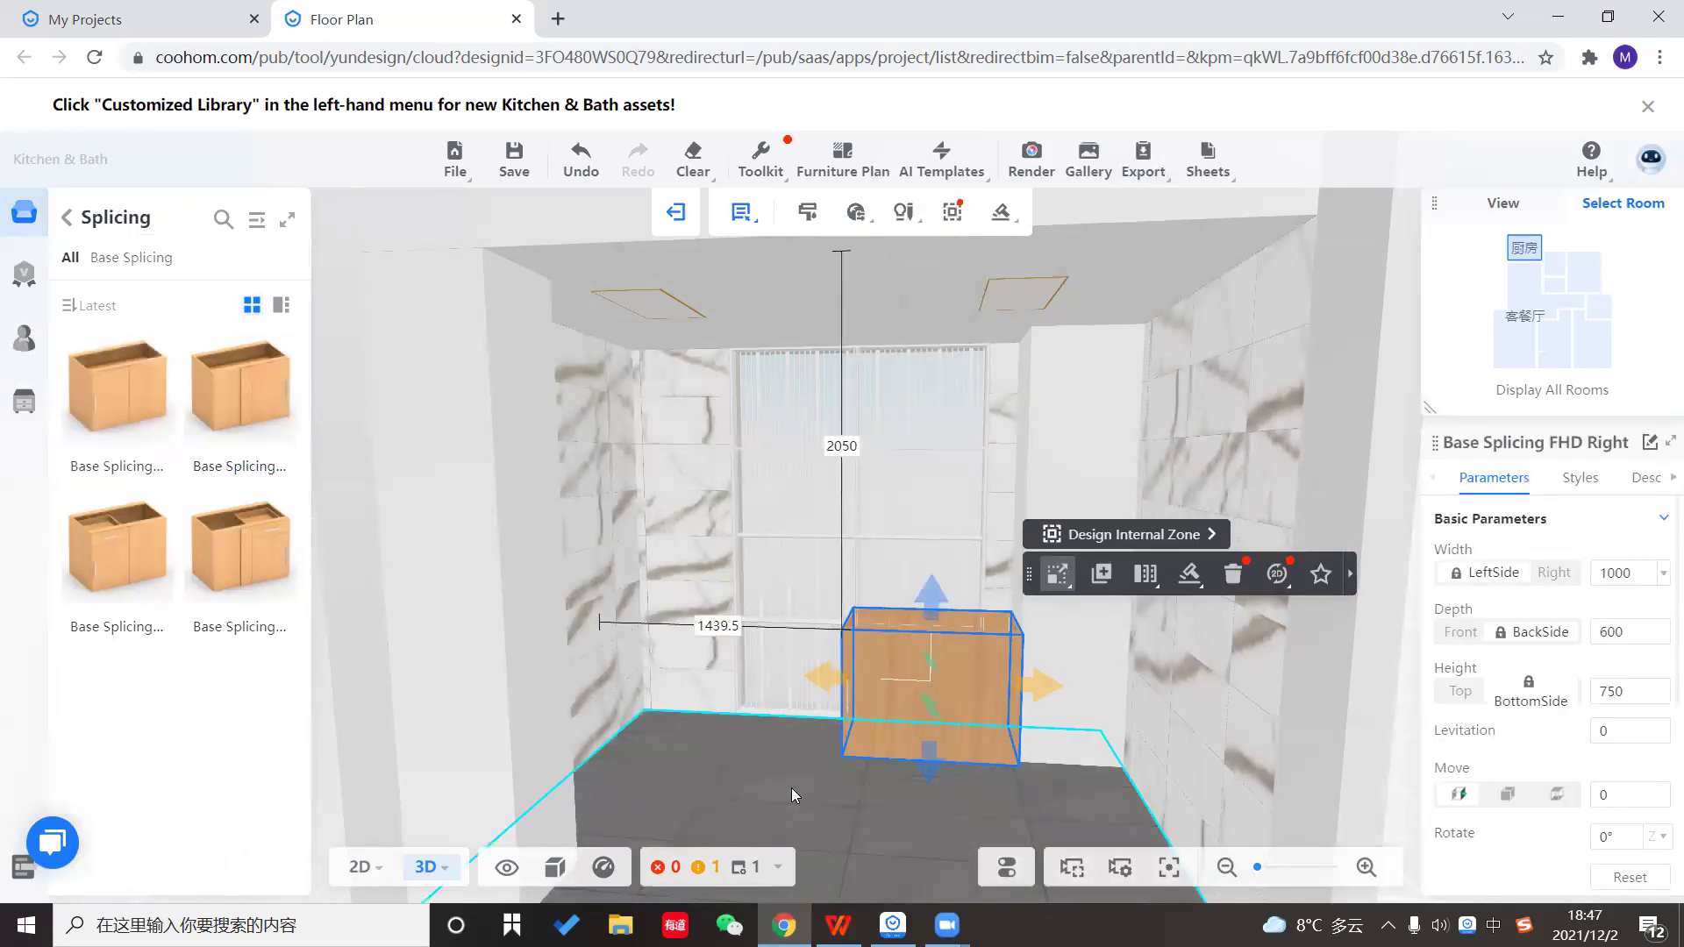
click(811, 824)
mouse_move(810, 824)
mouse_down()
mouse_move(1007, 864)
mouse_move(795, 823)
mouse_move(824, 805)
mouse_up()
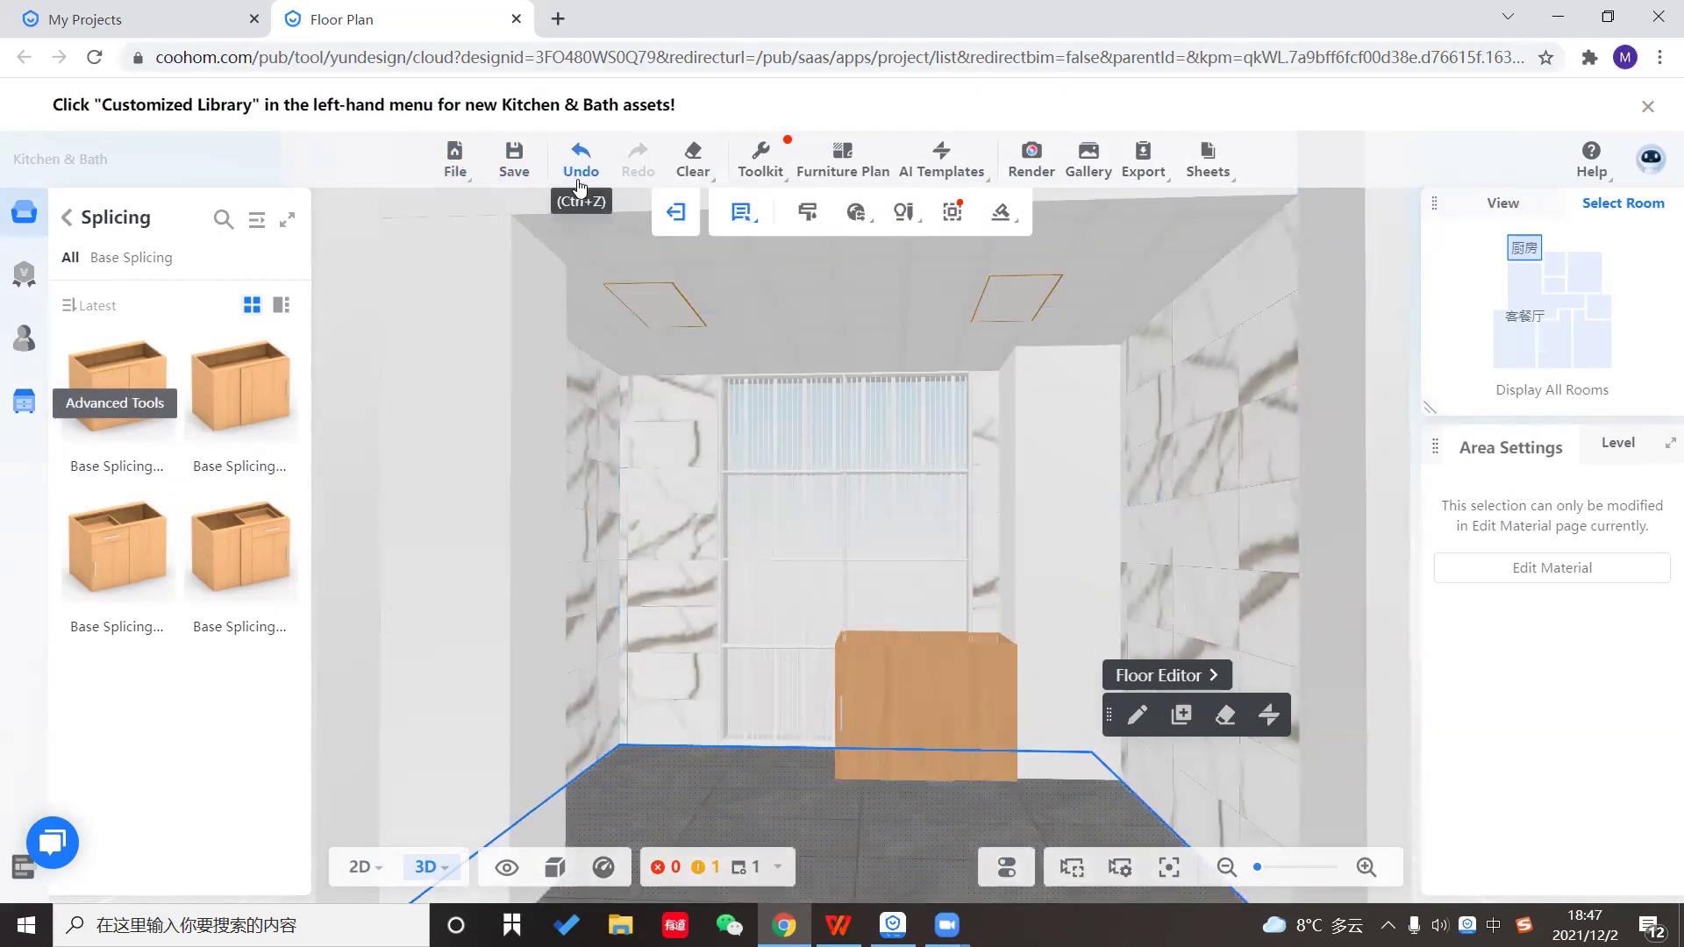
Examine the room-wide options for countertops, moldings and fittings, and the placed cabinet's own array, duplicate and generation options.
mouse_move(1179, 162)
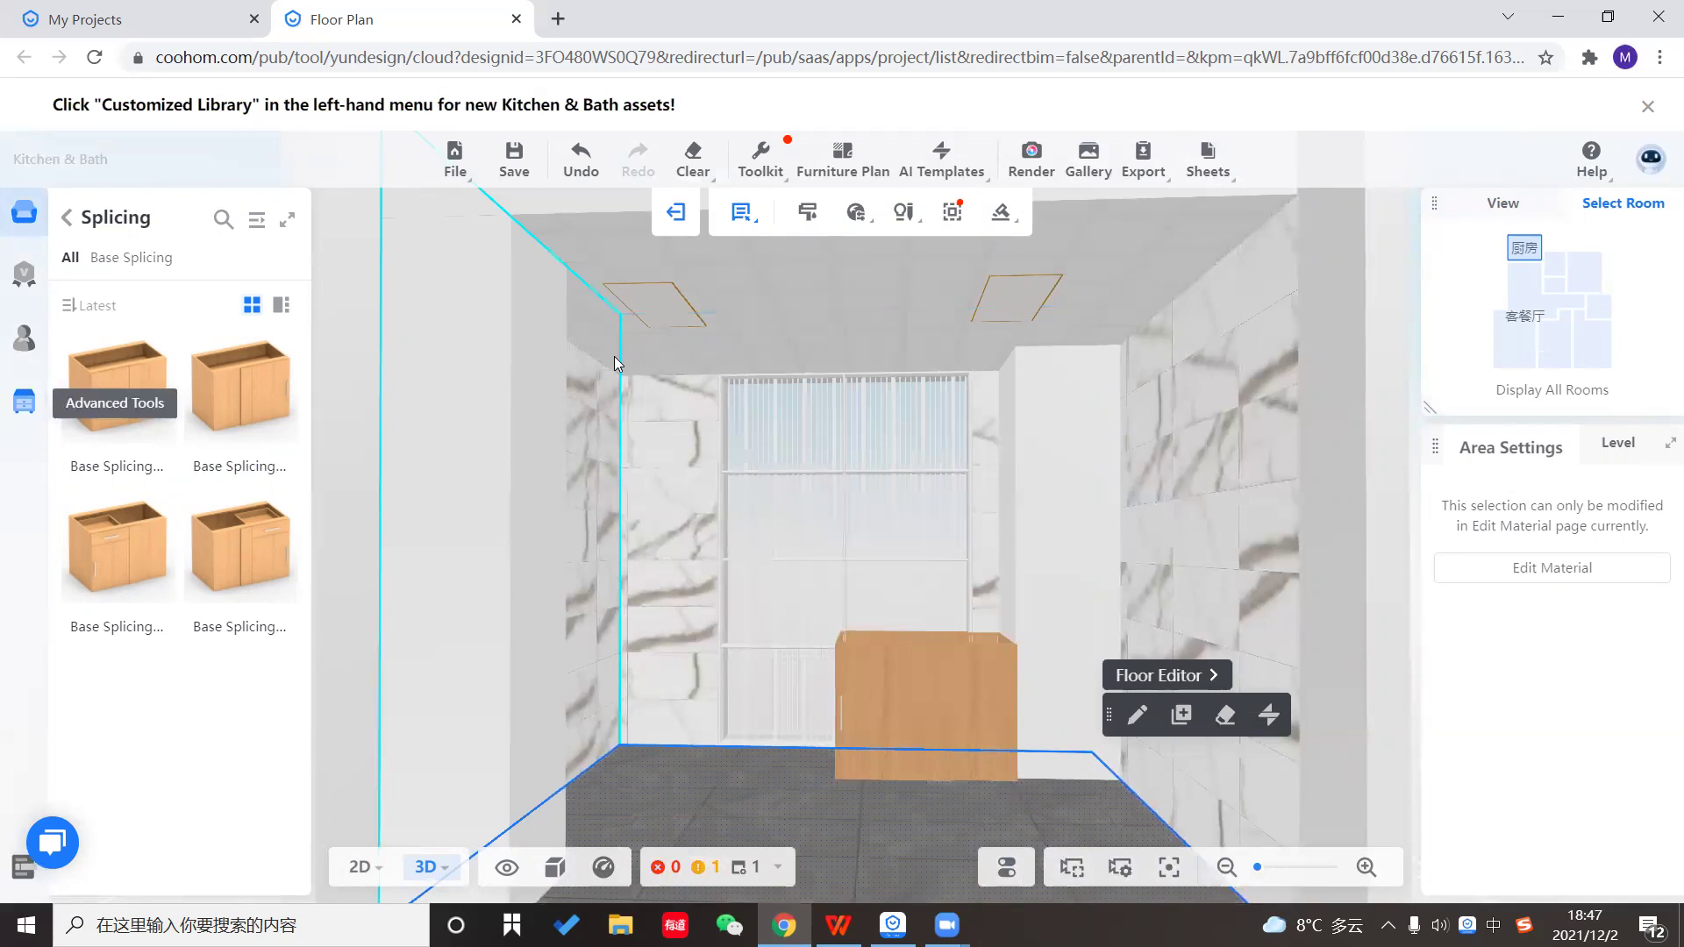
mouse_move(665, 232)
mouse_move(760, 165)
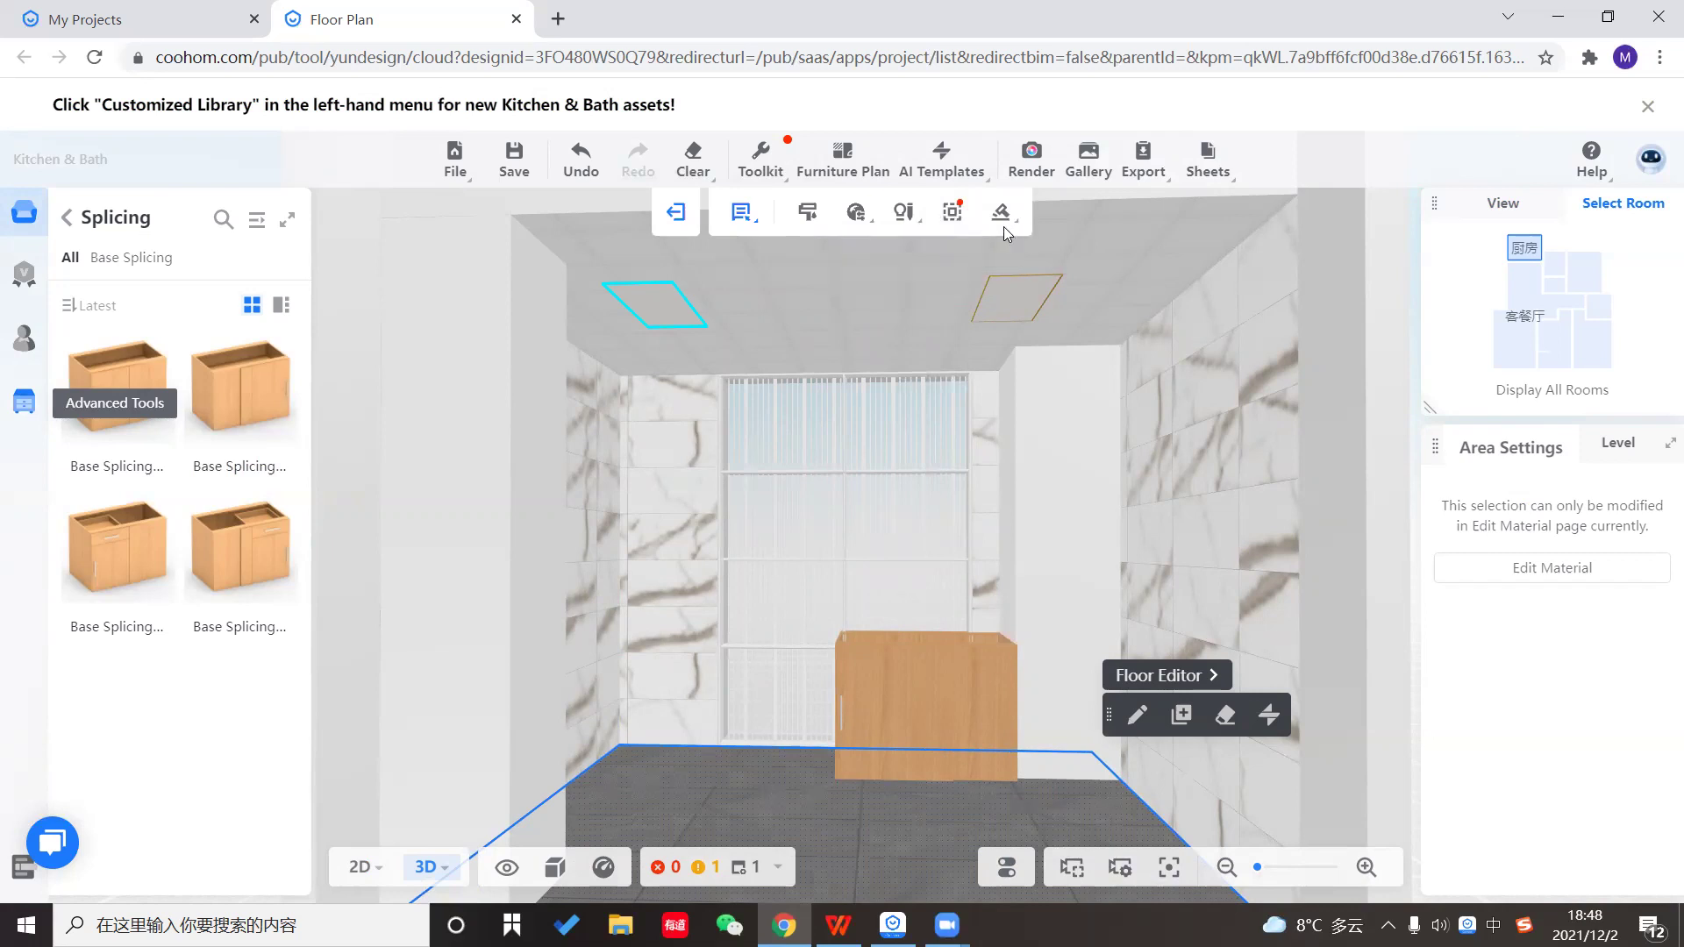
mouse_move(1008, 223)
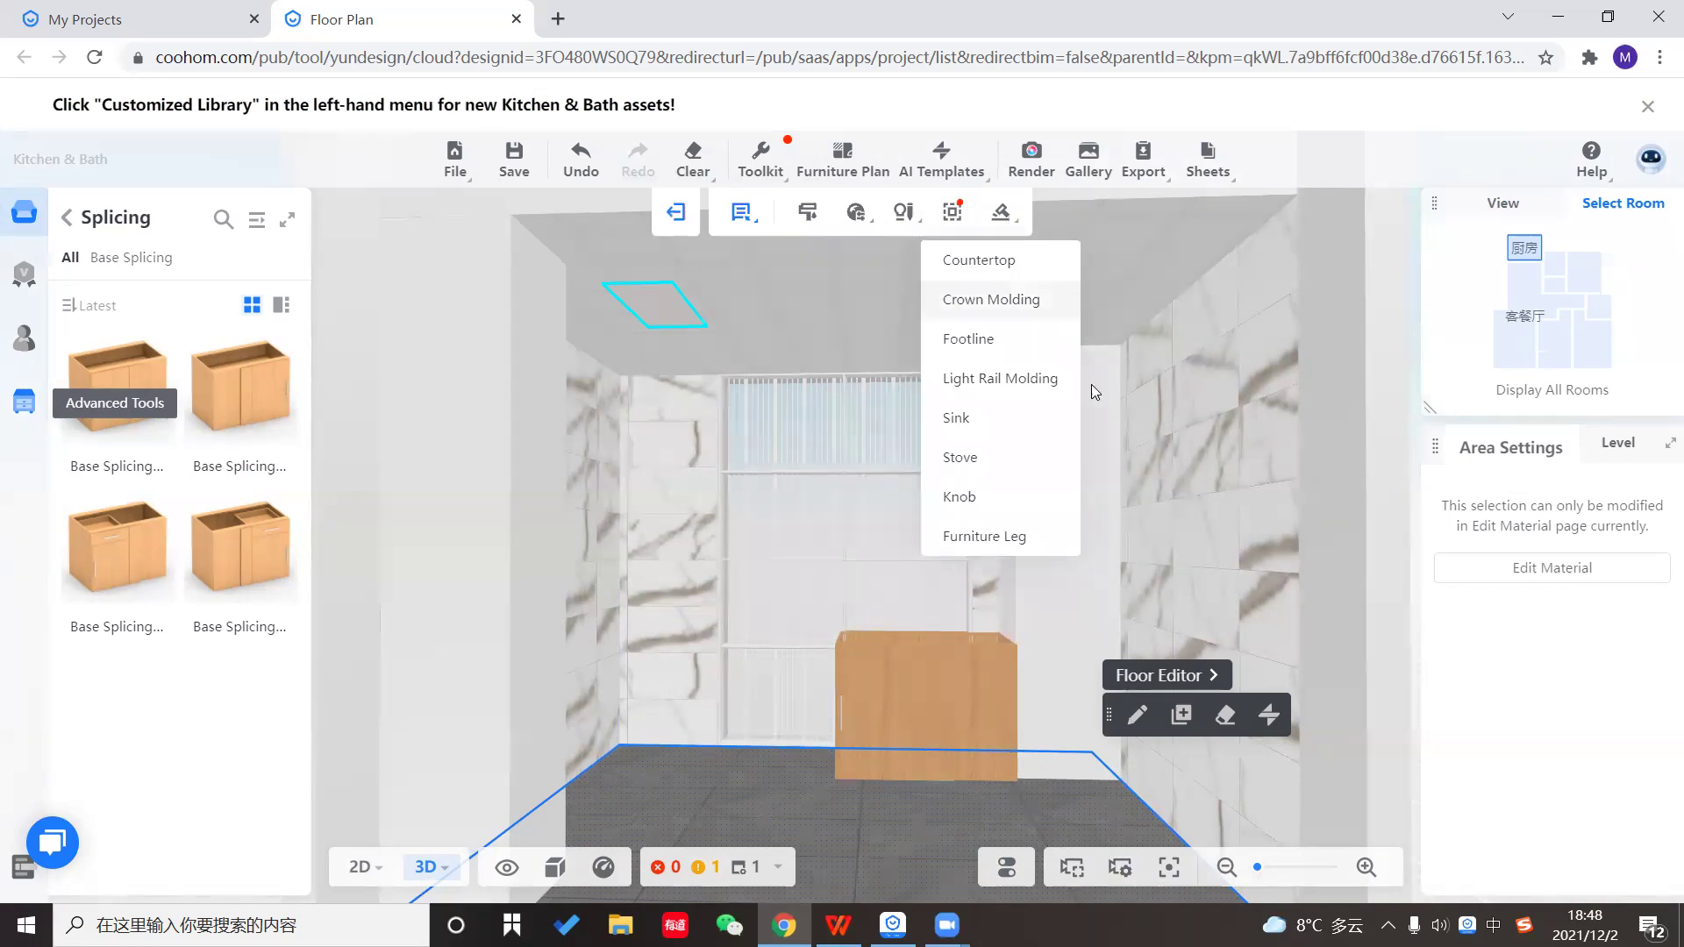
click(991, 300)
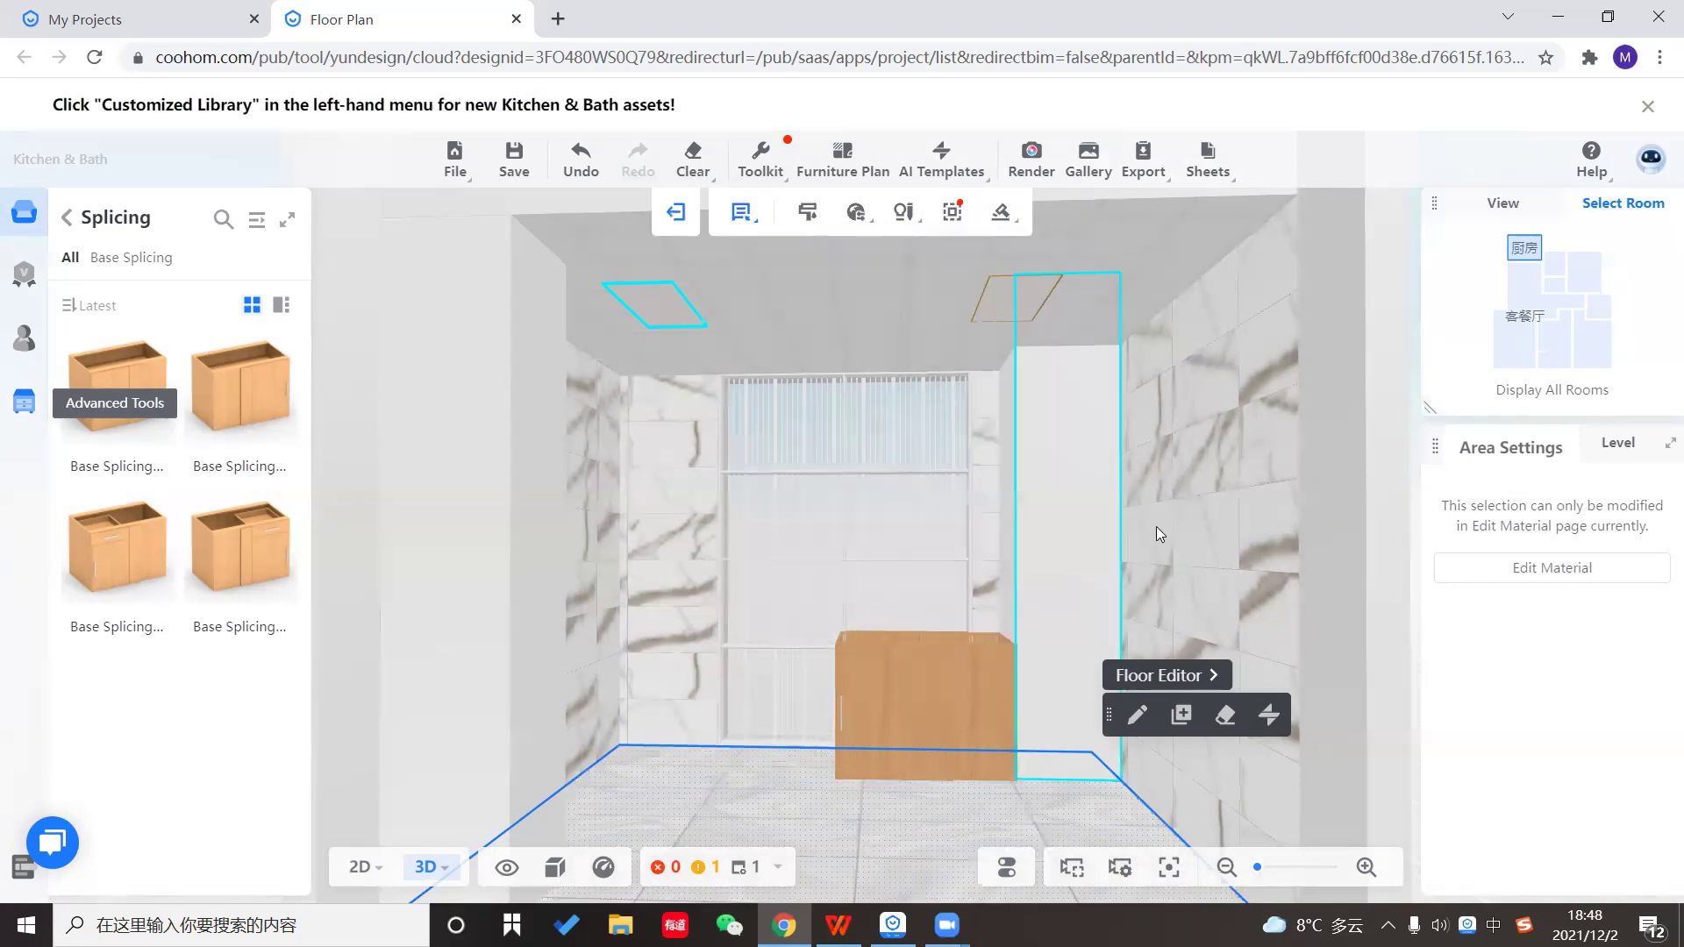
click(907, 696)
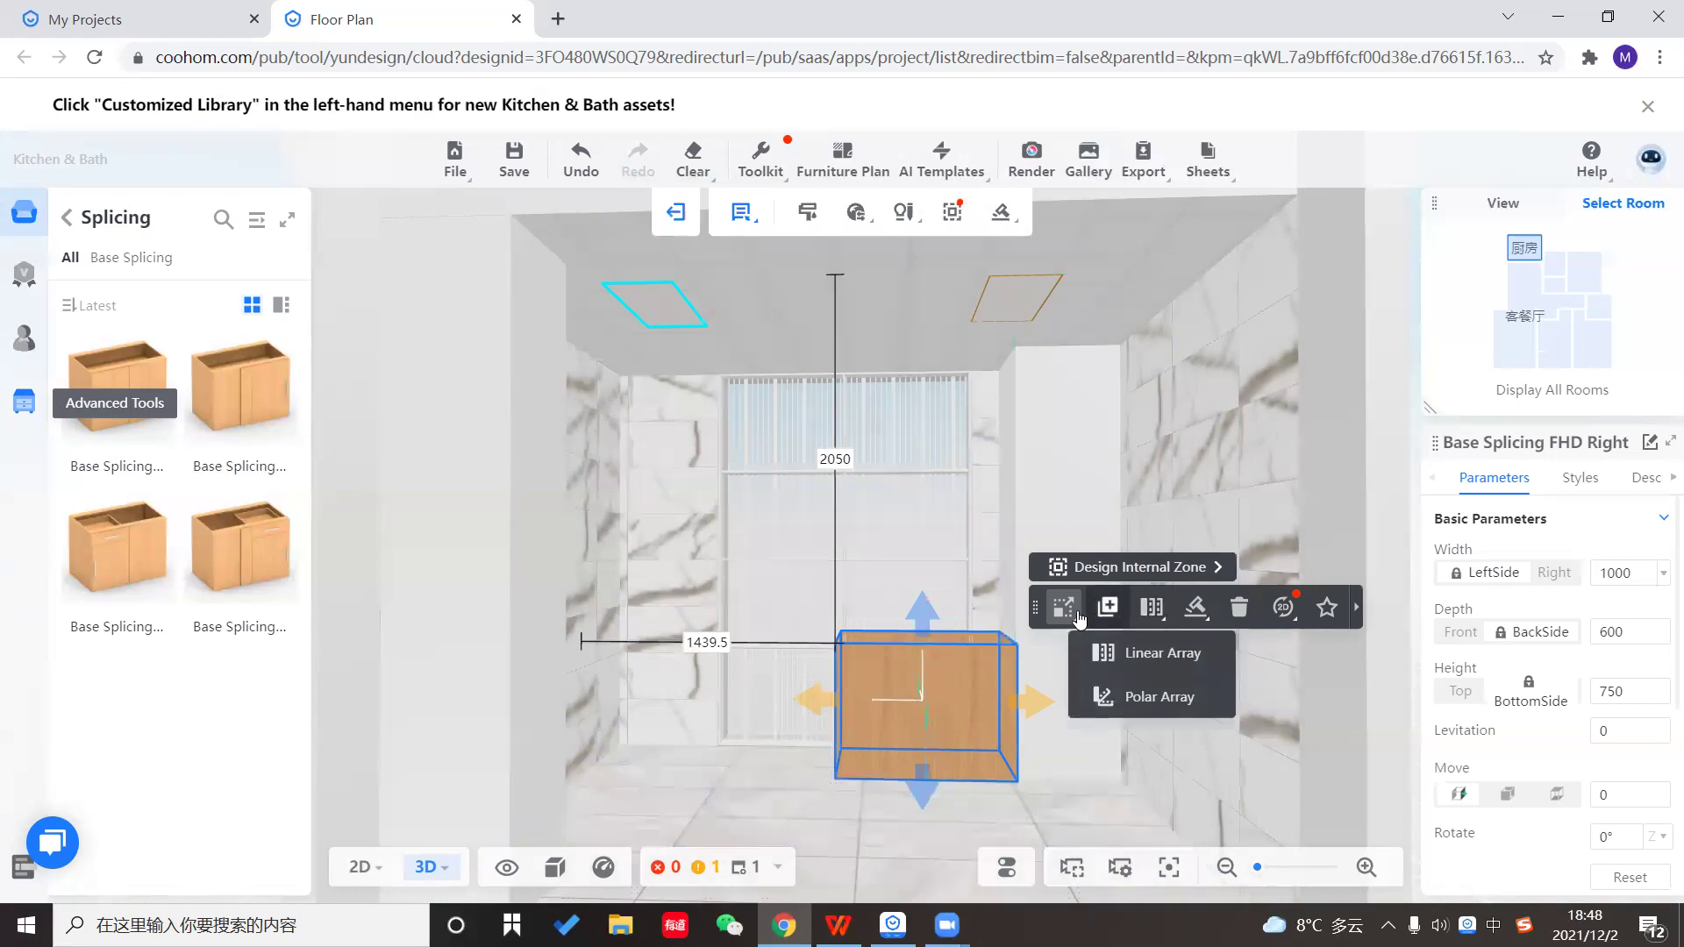
mouse_move(1064, 614)
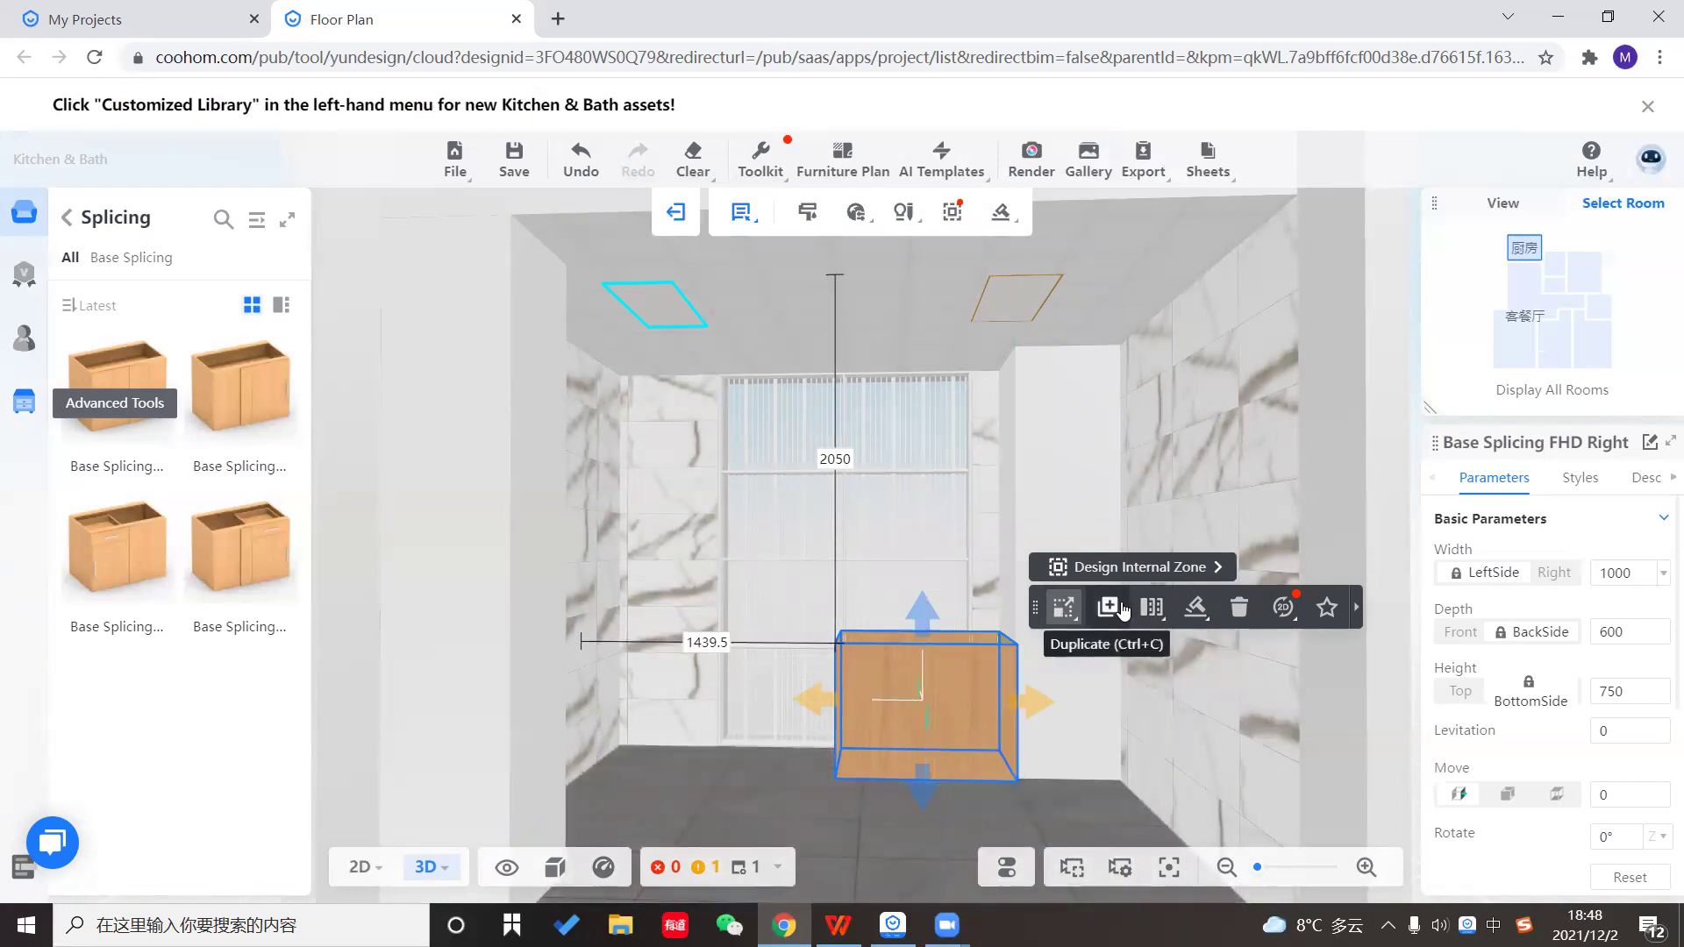
mouse_move(1199, 619)
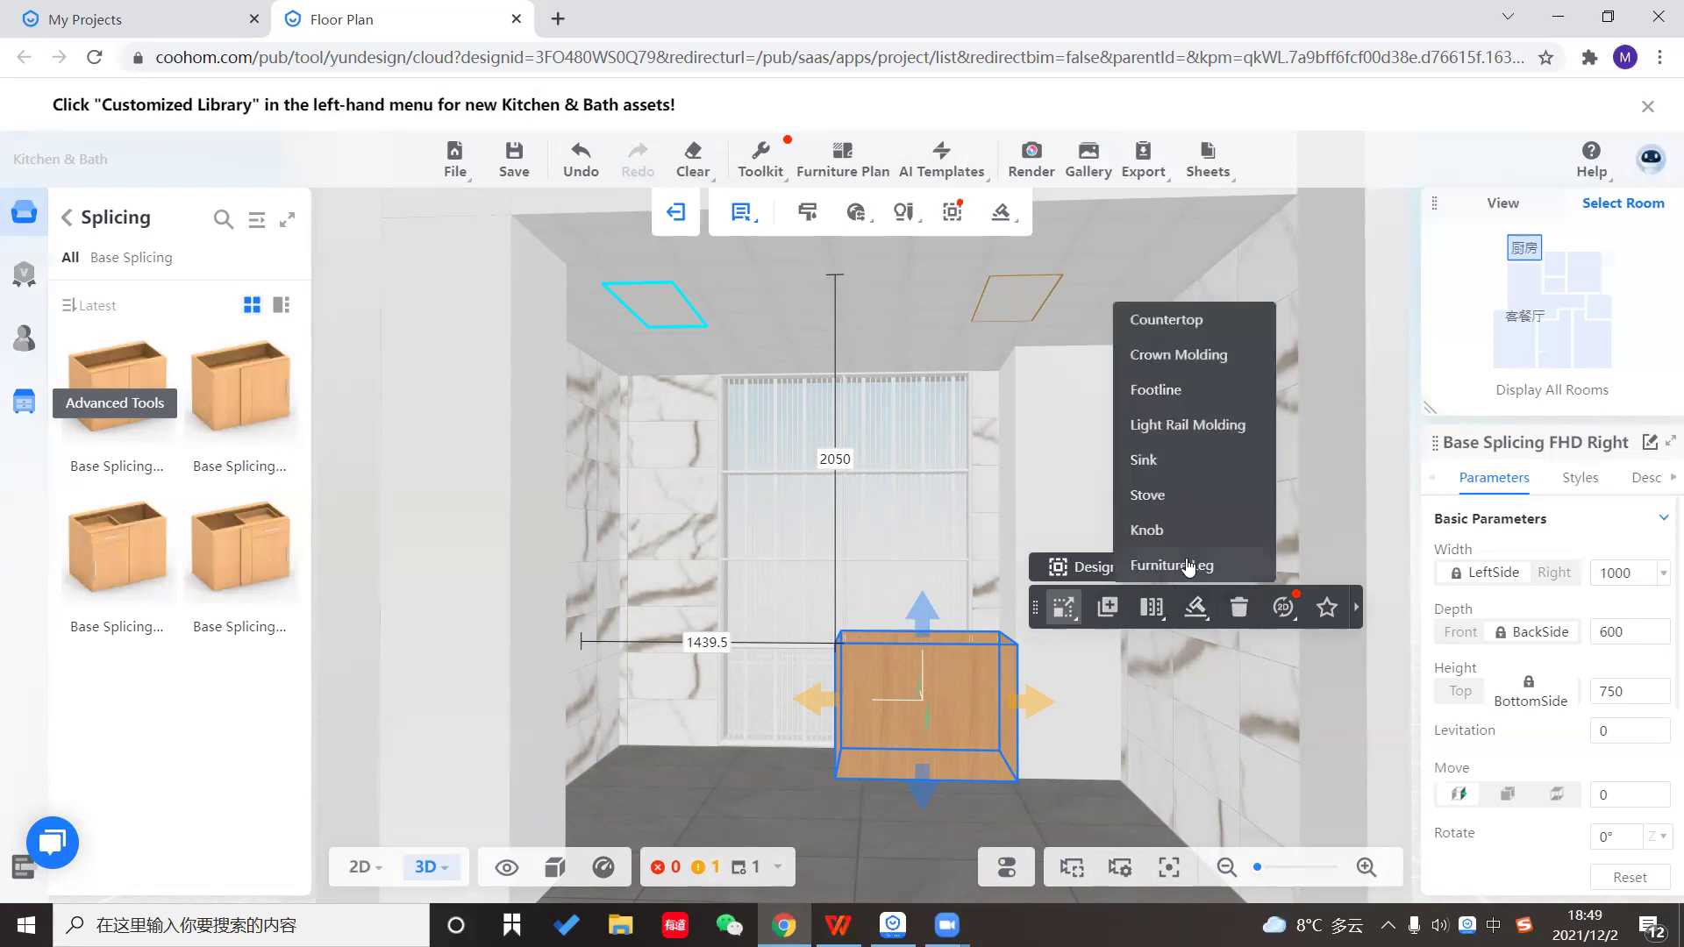
mouse_move(760, 162)
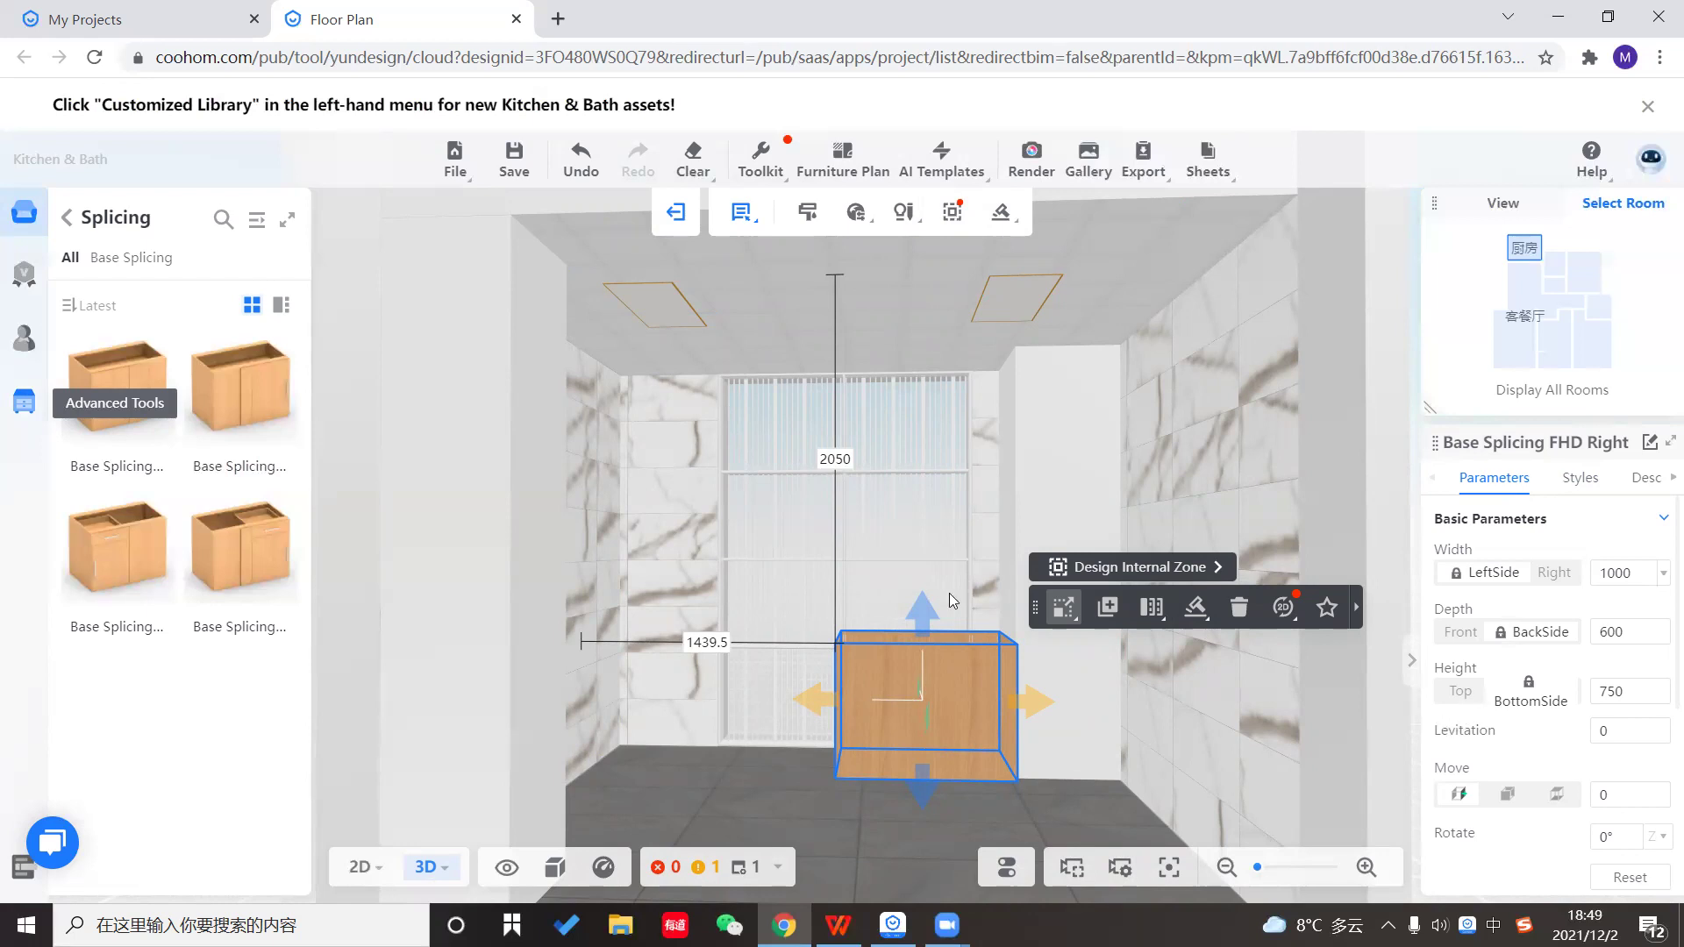
click(757, 771)
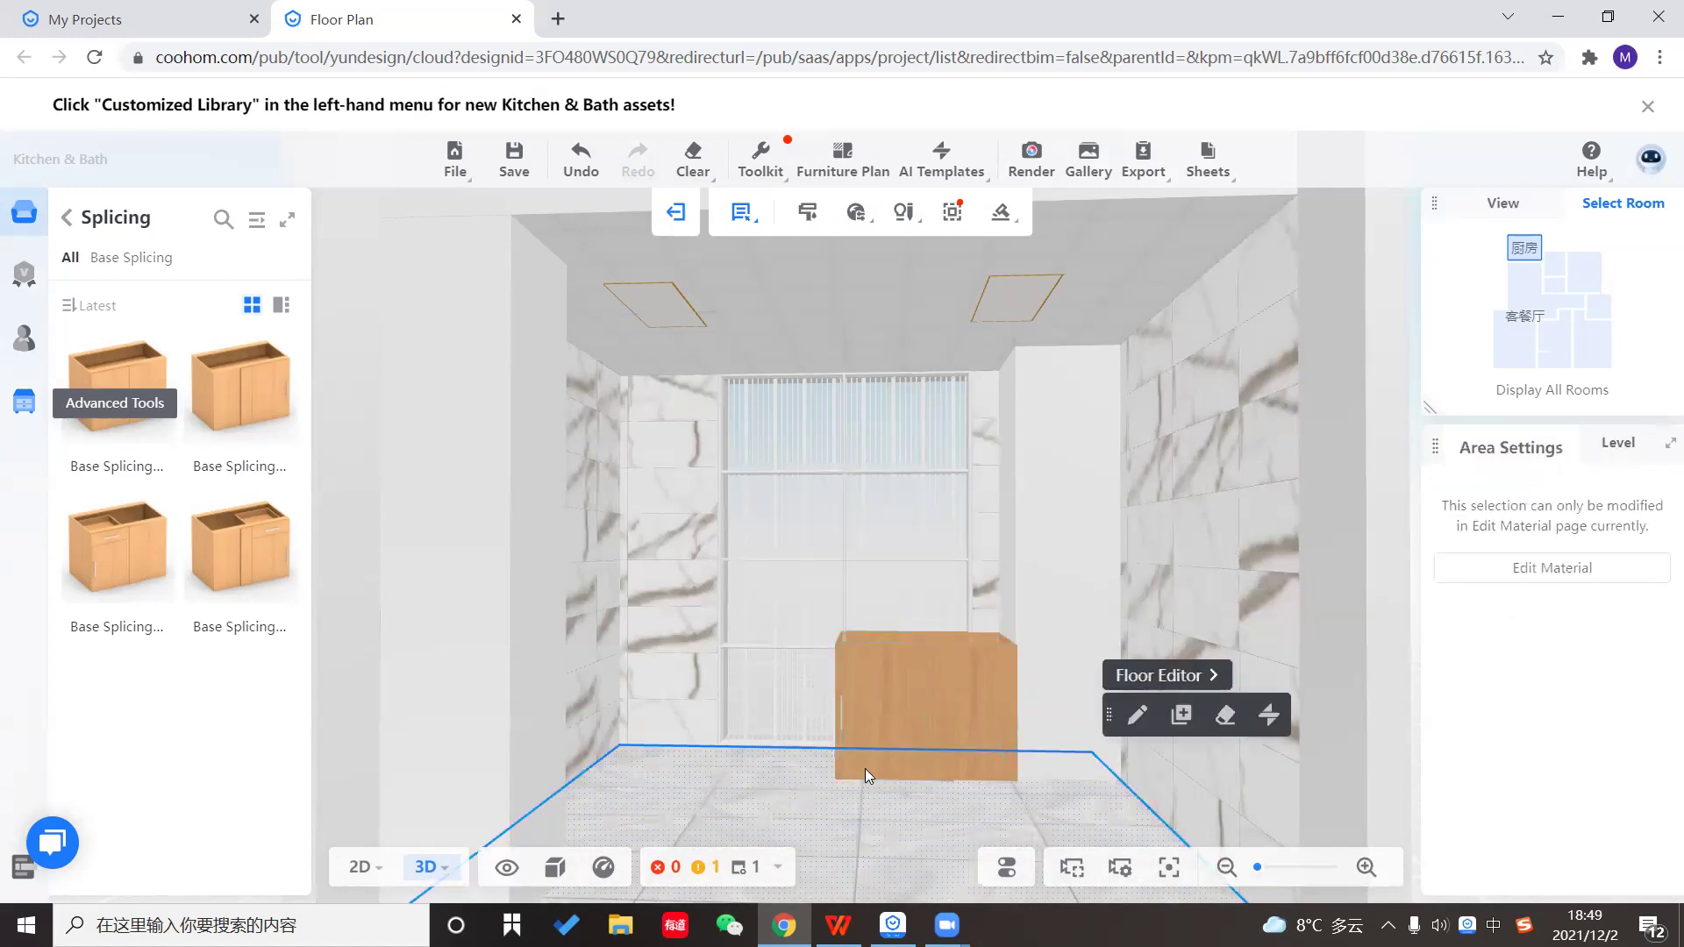
Lock the base splicing cabinet's right side and set its width to 600 mm.
click(895, 732)
click(1552, 575)
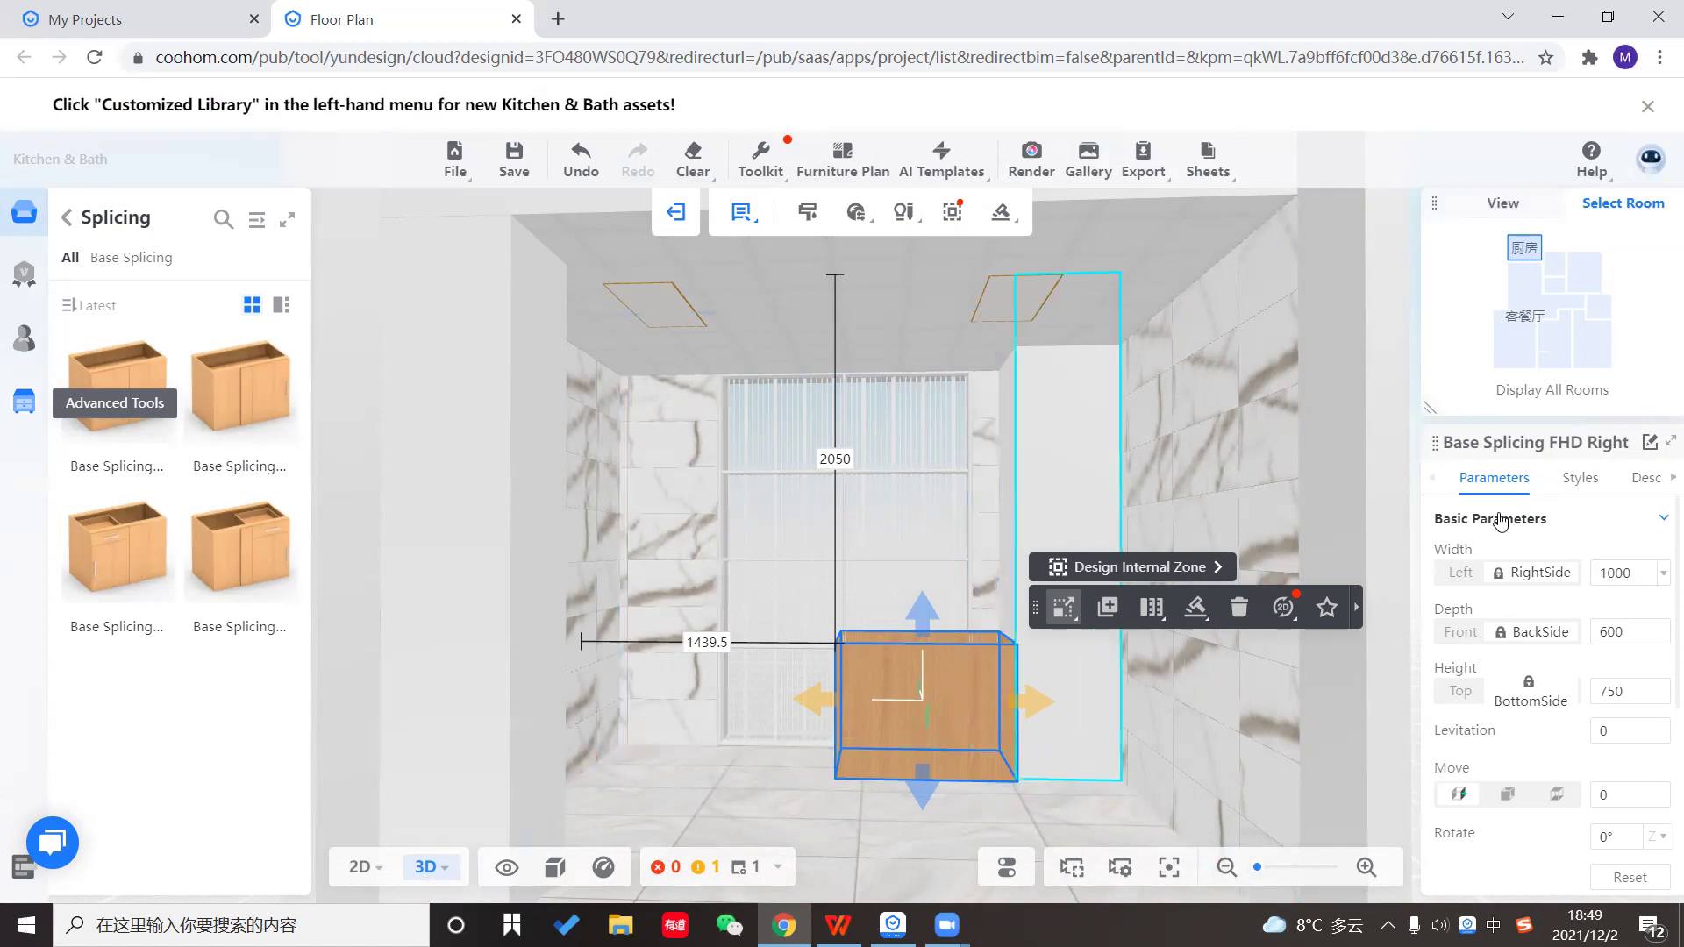
click(1602, 575)
double_click(1612, 574)
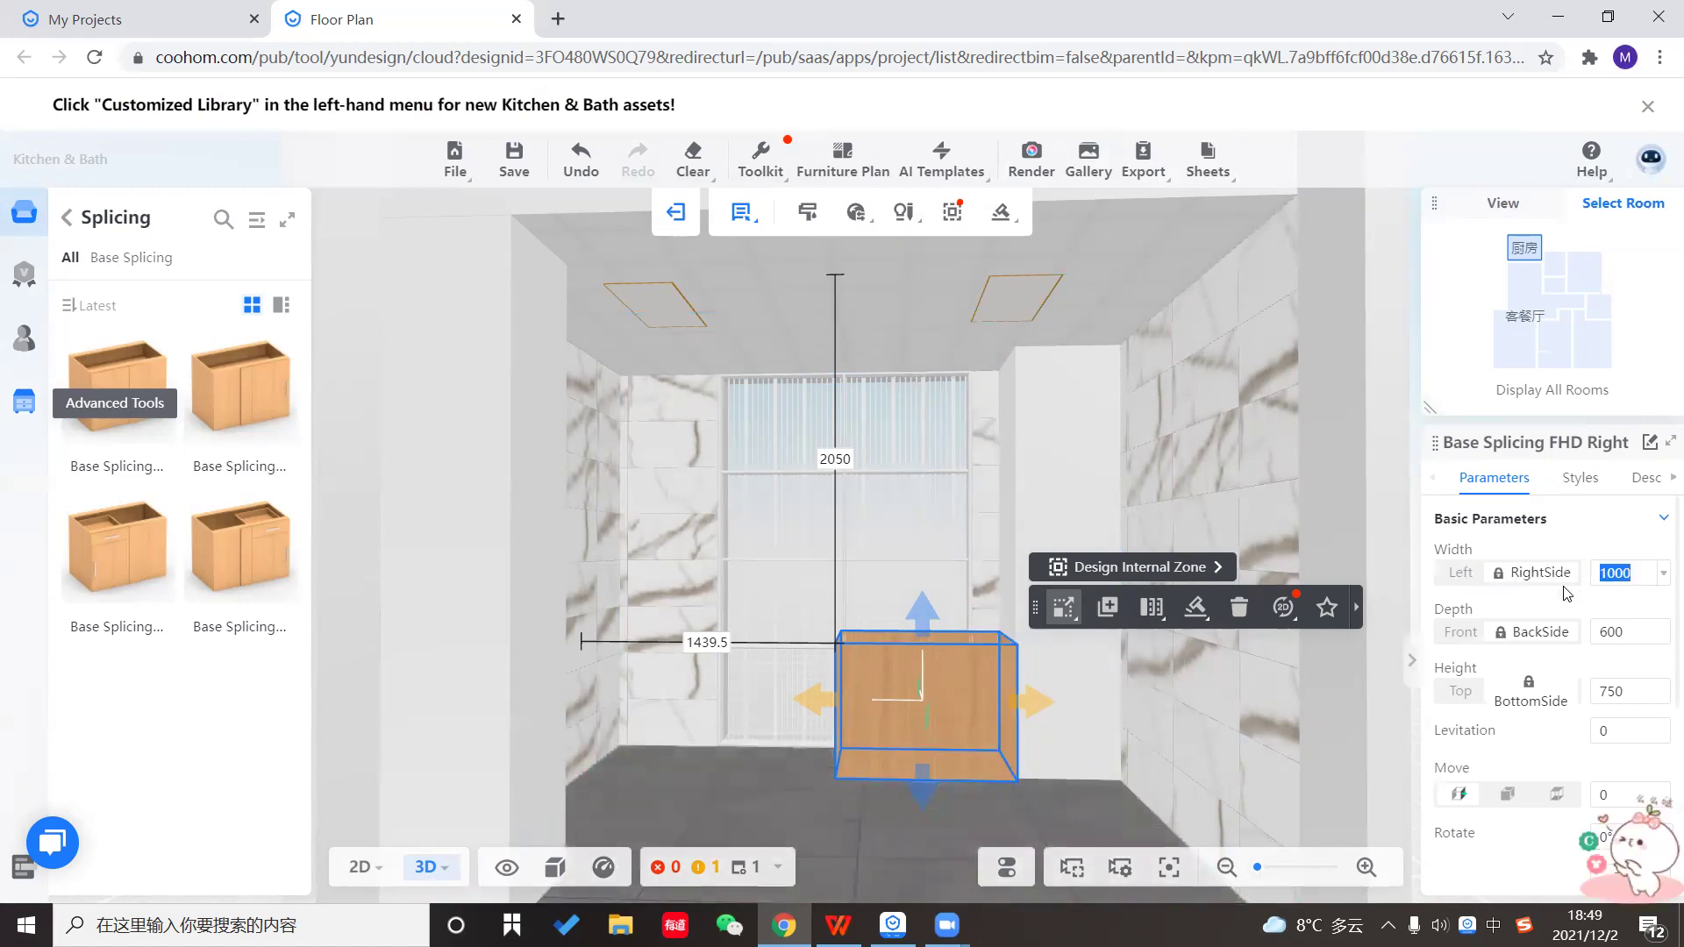
text(5)
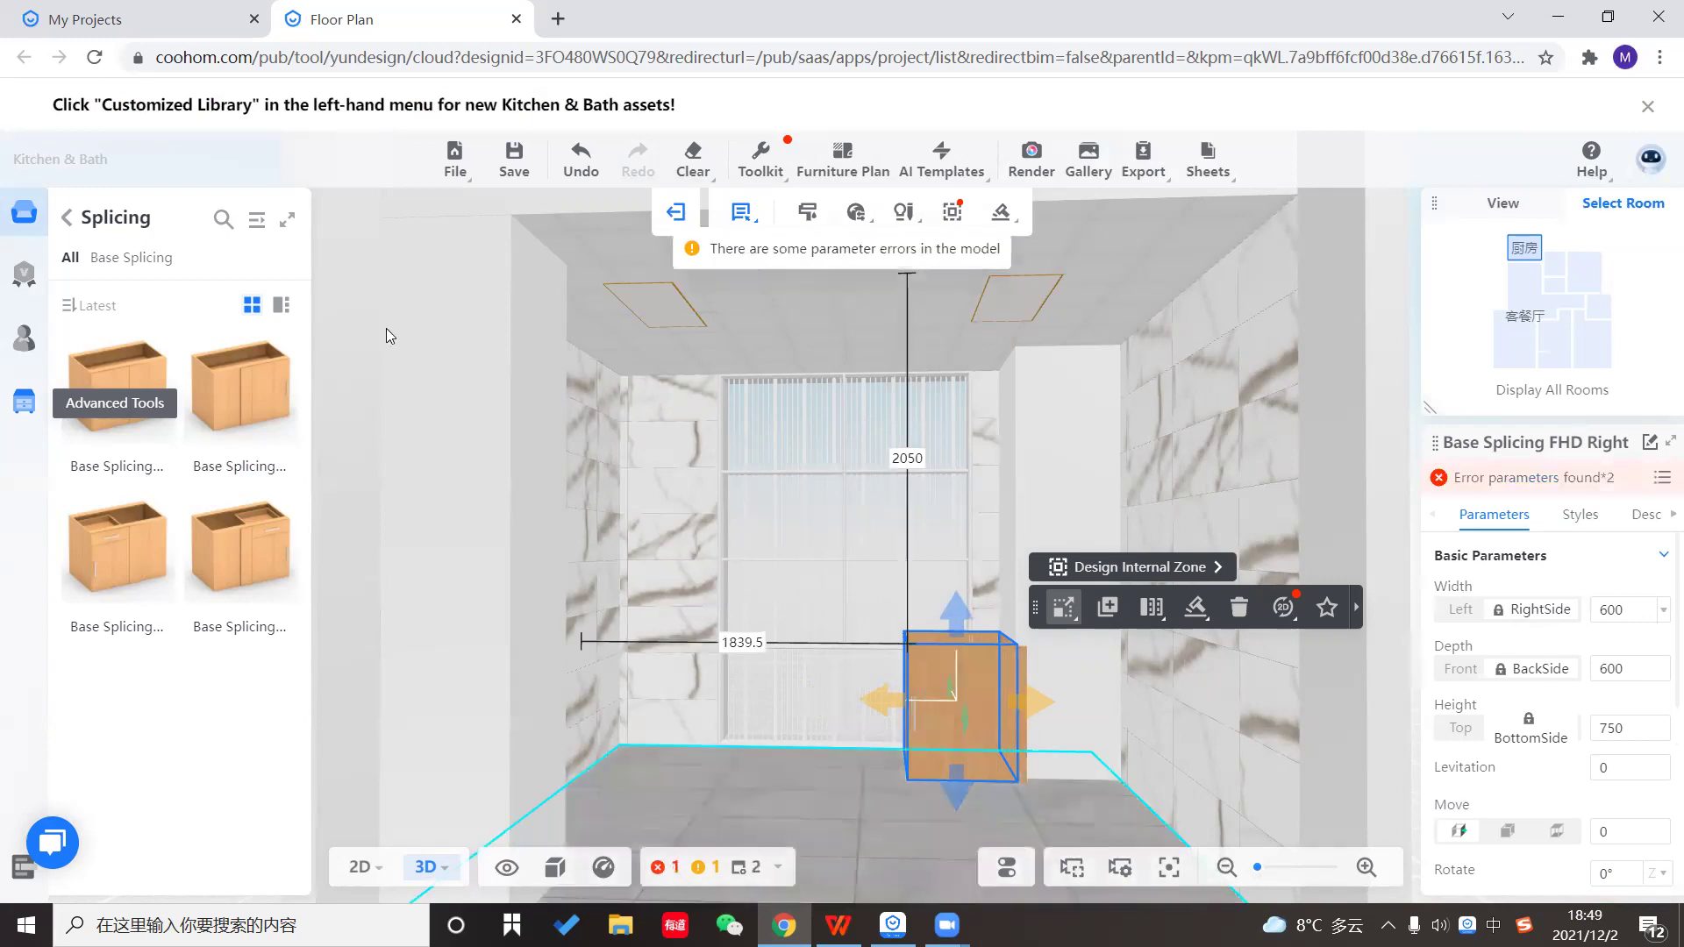
Place a Sink Base Full Door cabinet from the catalog's base sink category against the window wall, adjoining the base splicing cabinet.
click(66, 219)
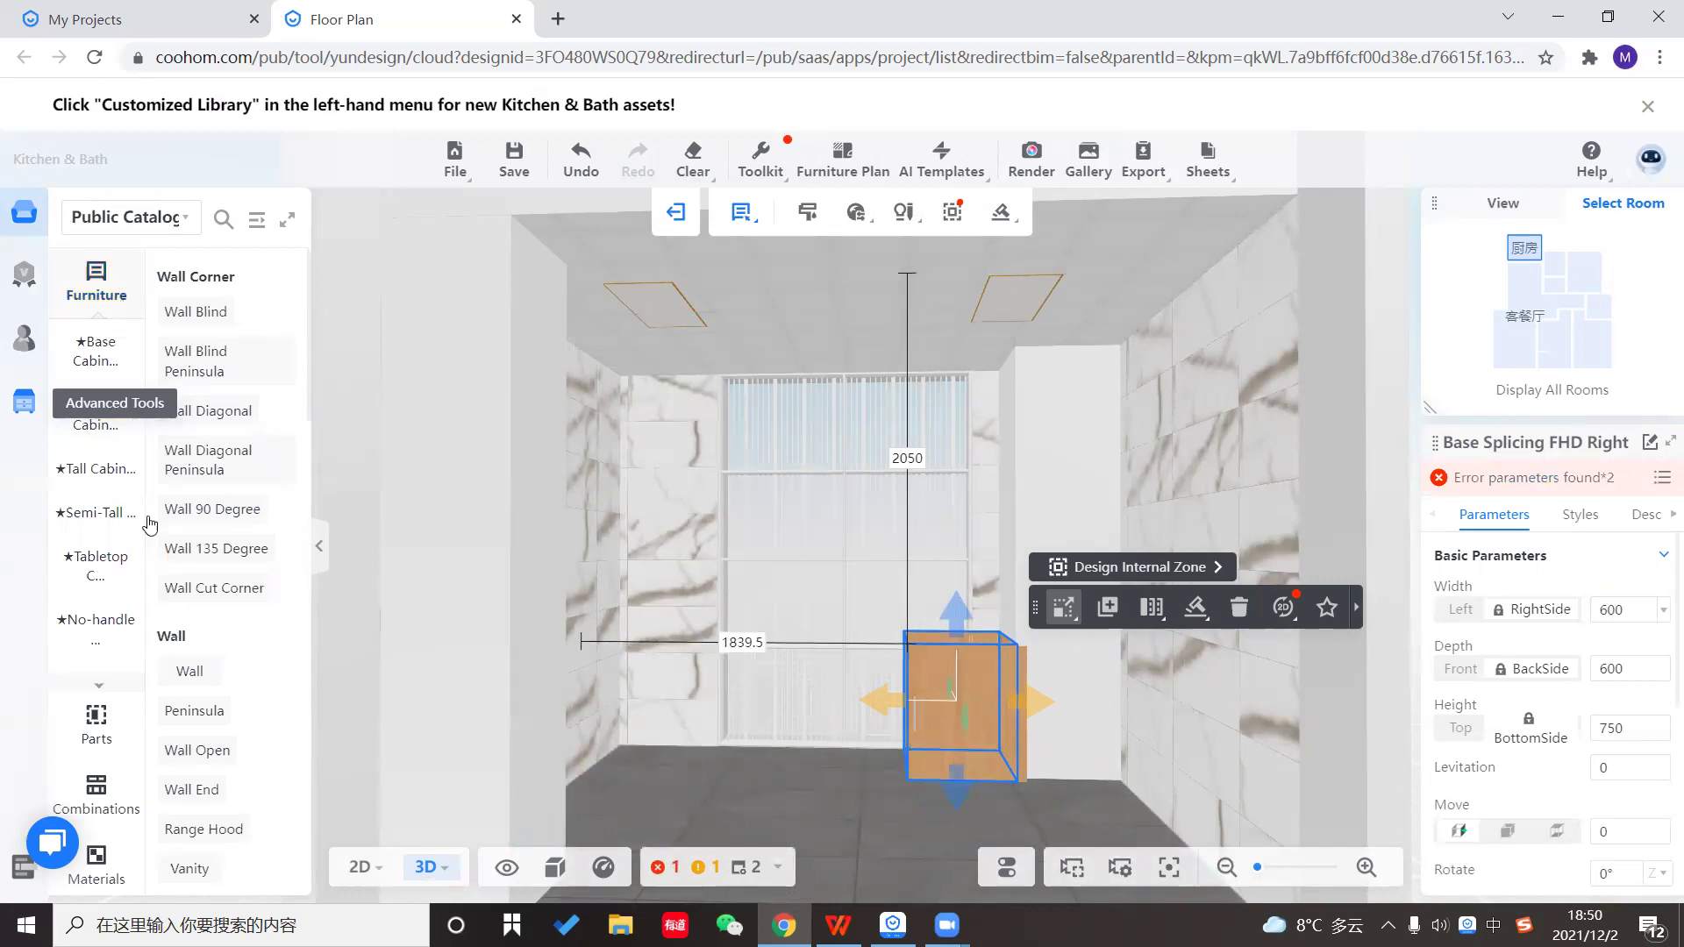
scroll(232, 568, down, 5)
scroll(260, 693, down, 2)
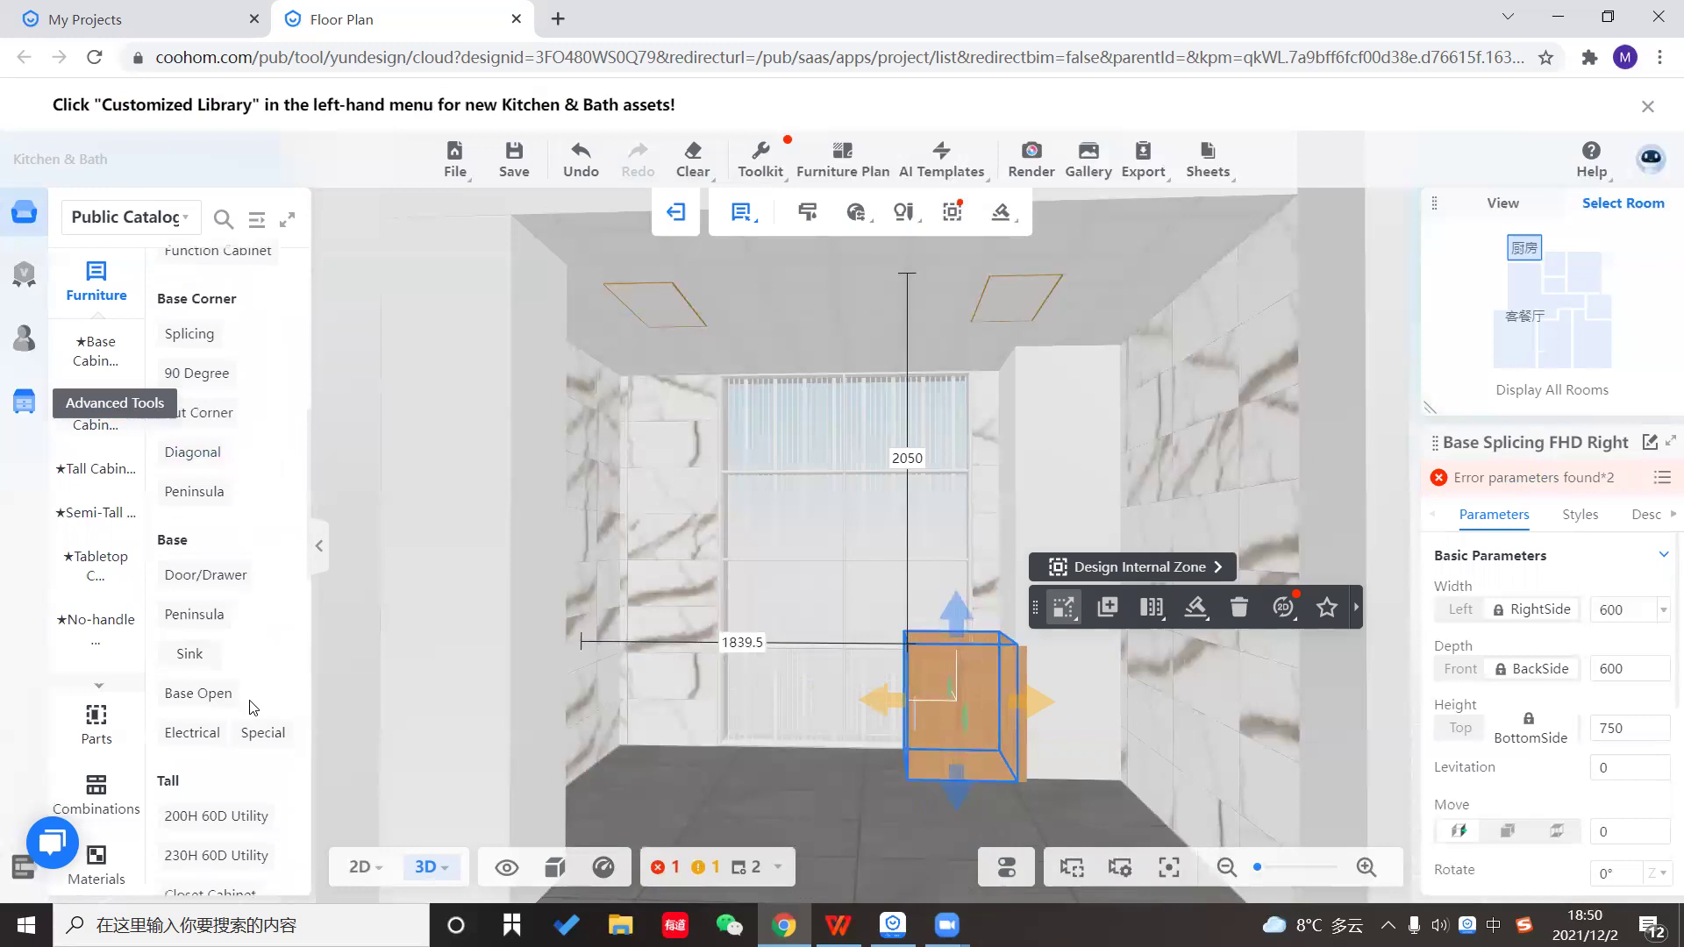
click(183, 658)
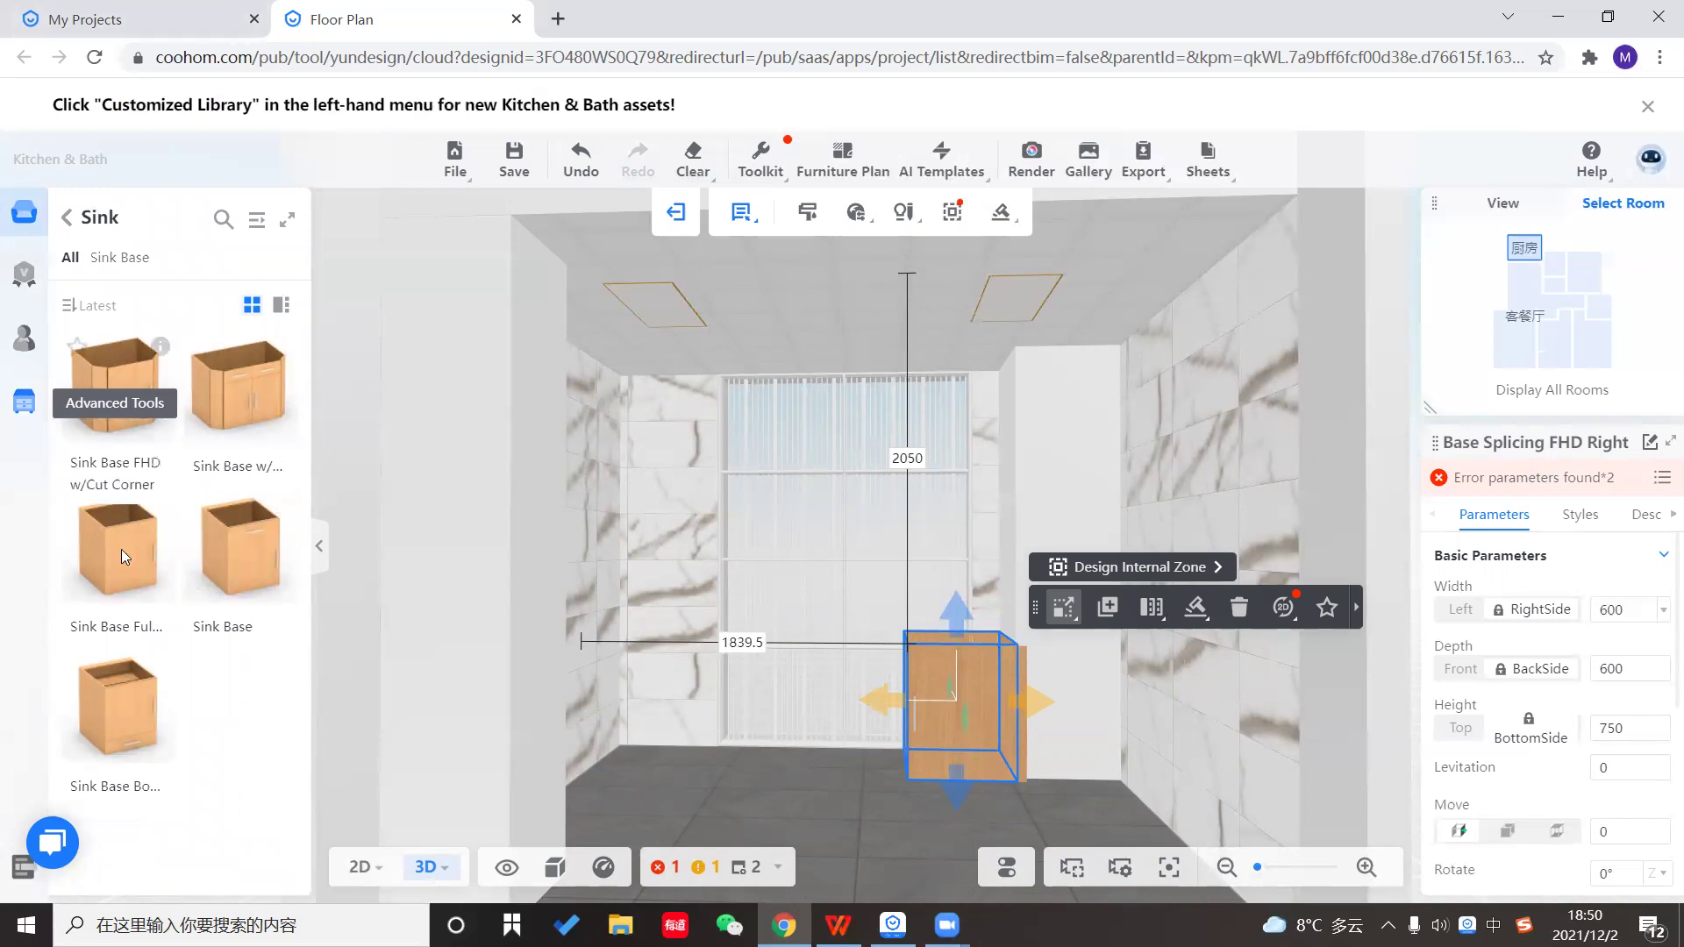
drag(121, 558, 885, 703)
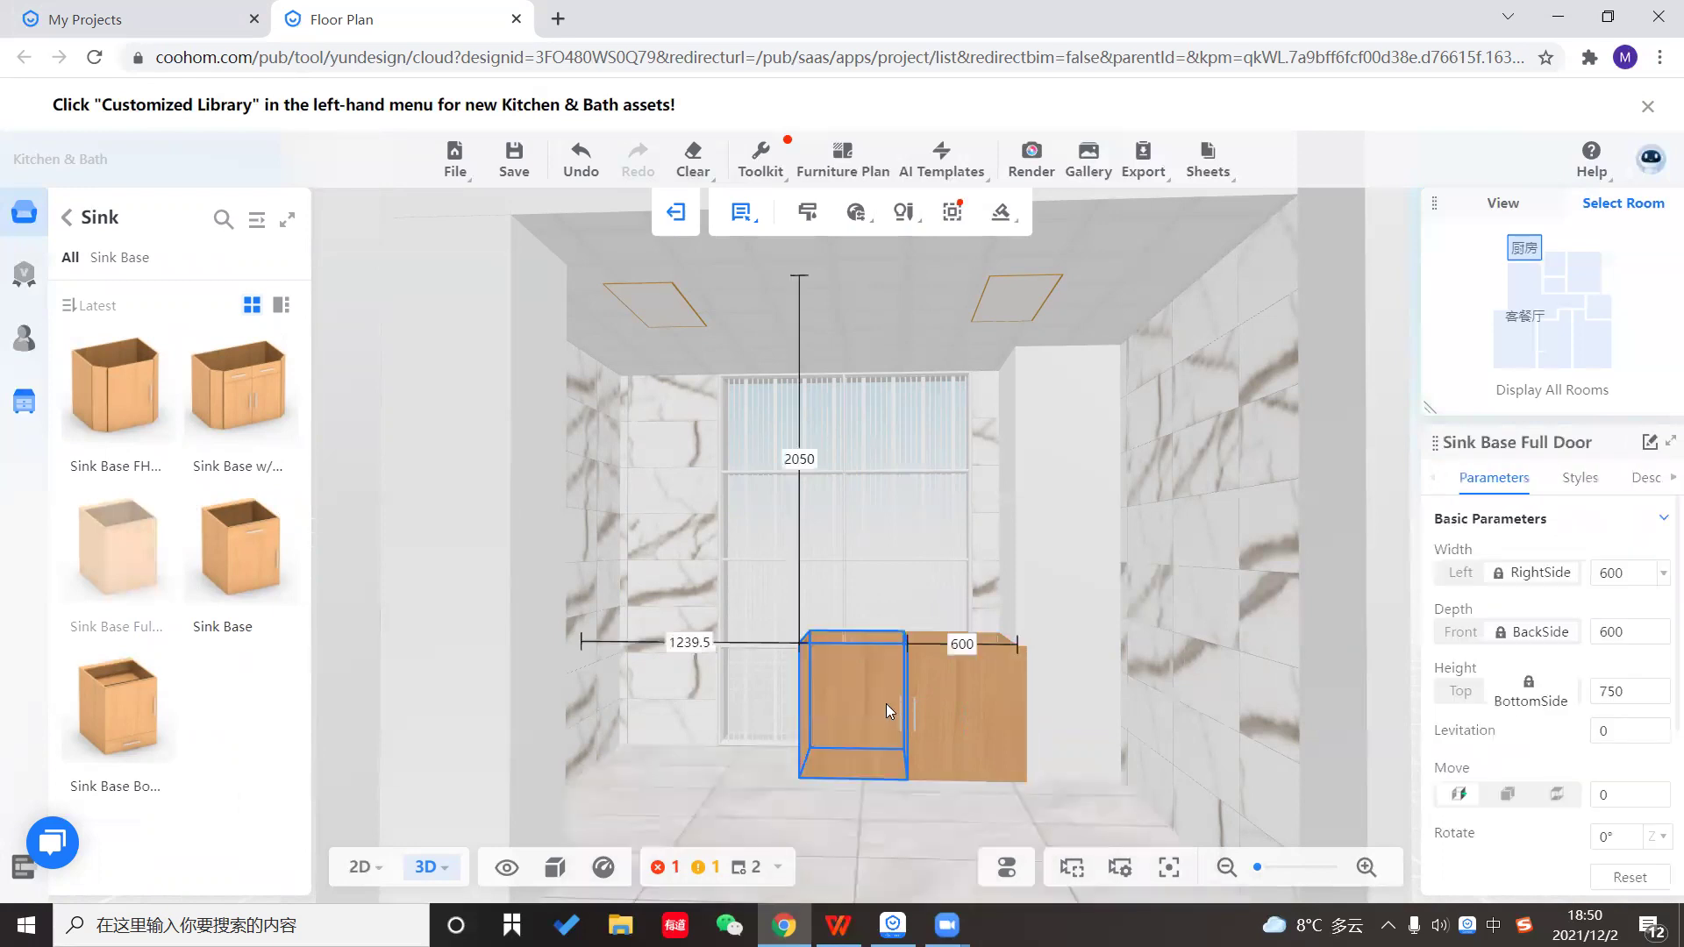
click(885, 703)
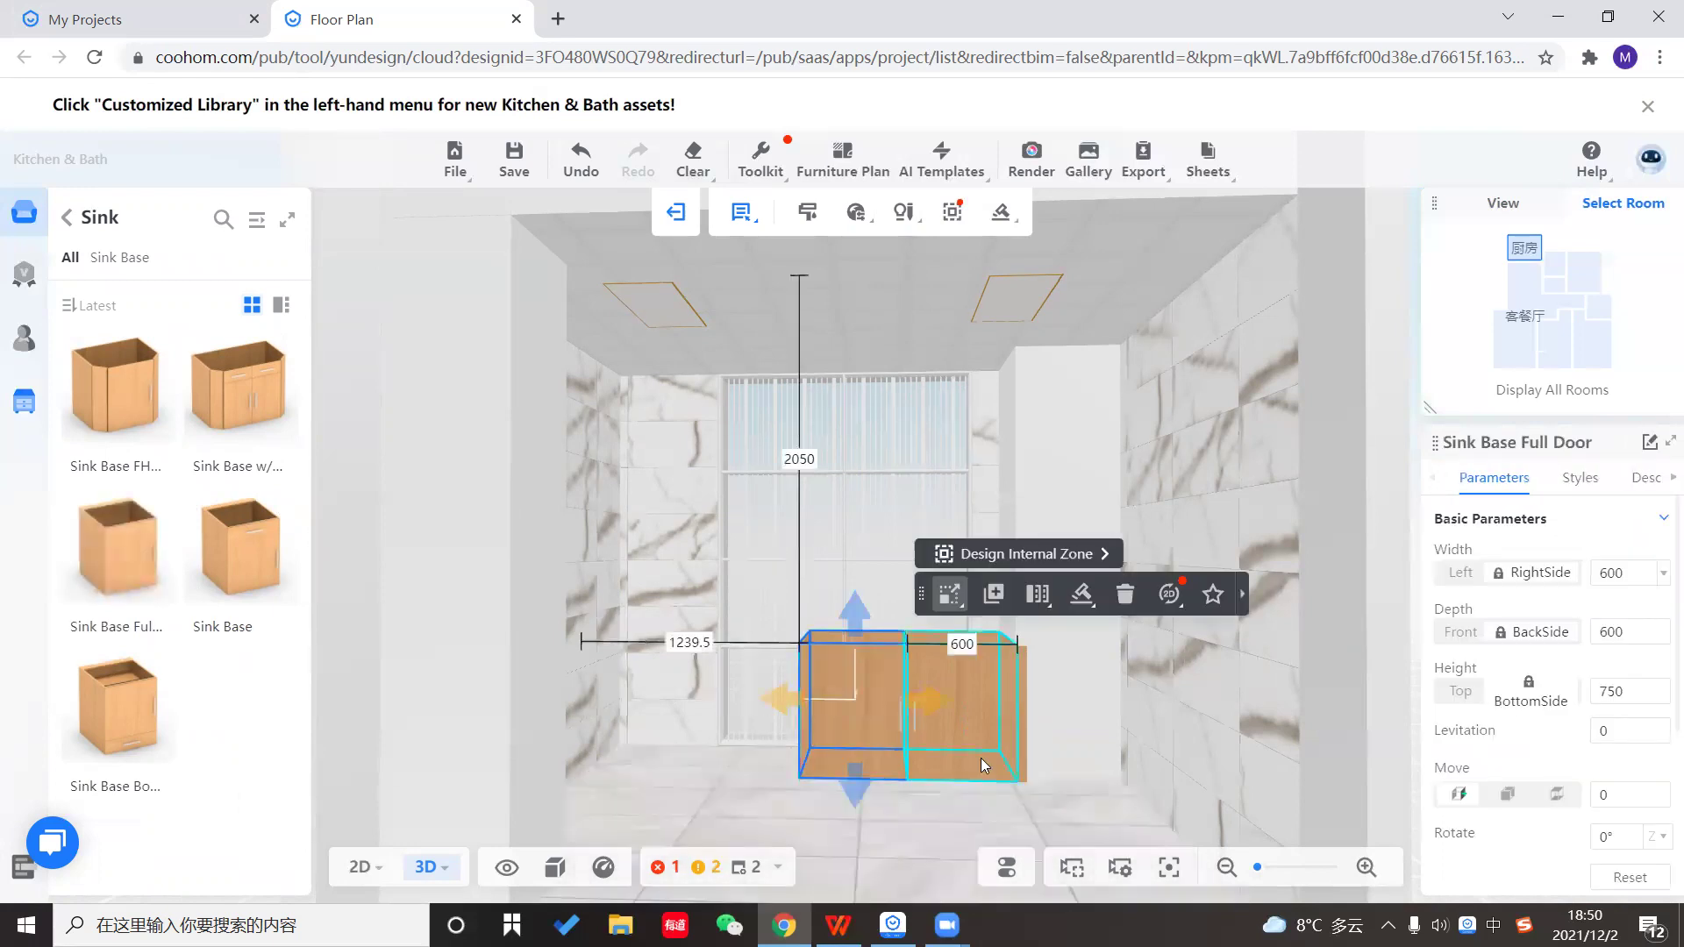
click(881, 833)
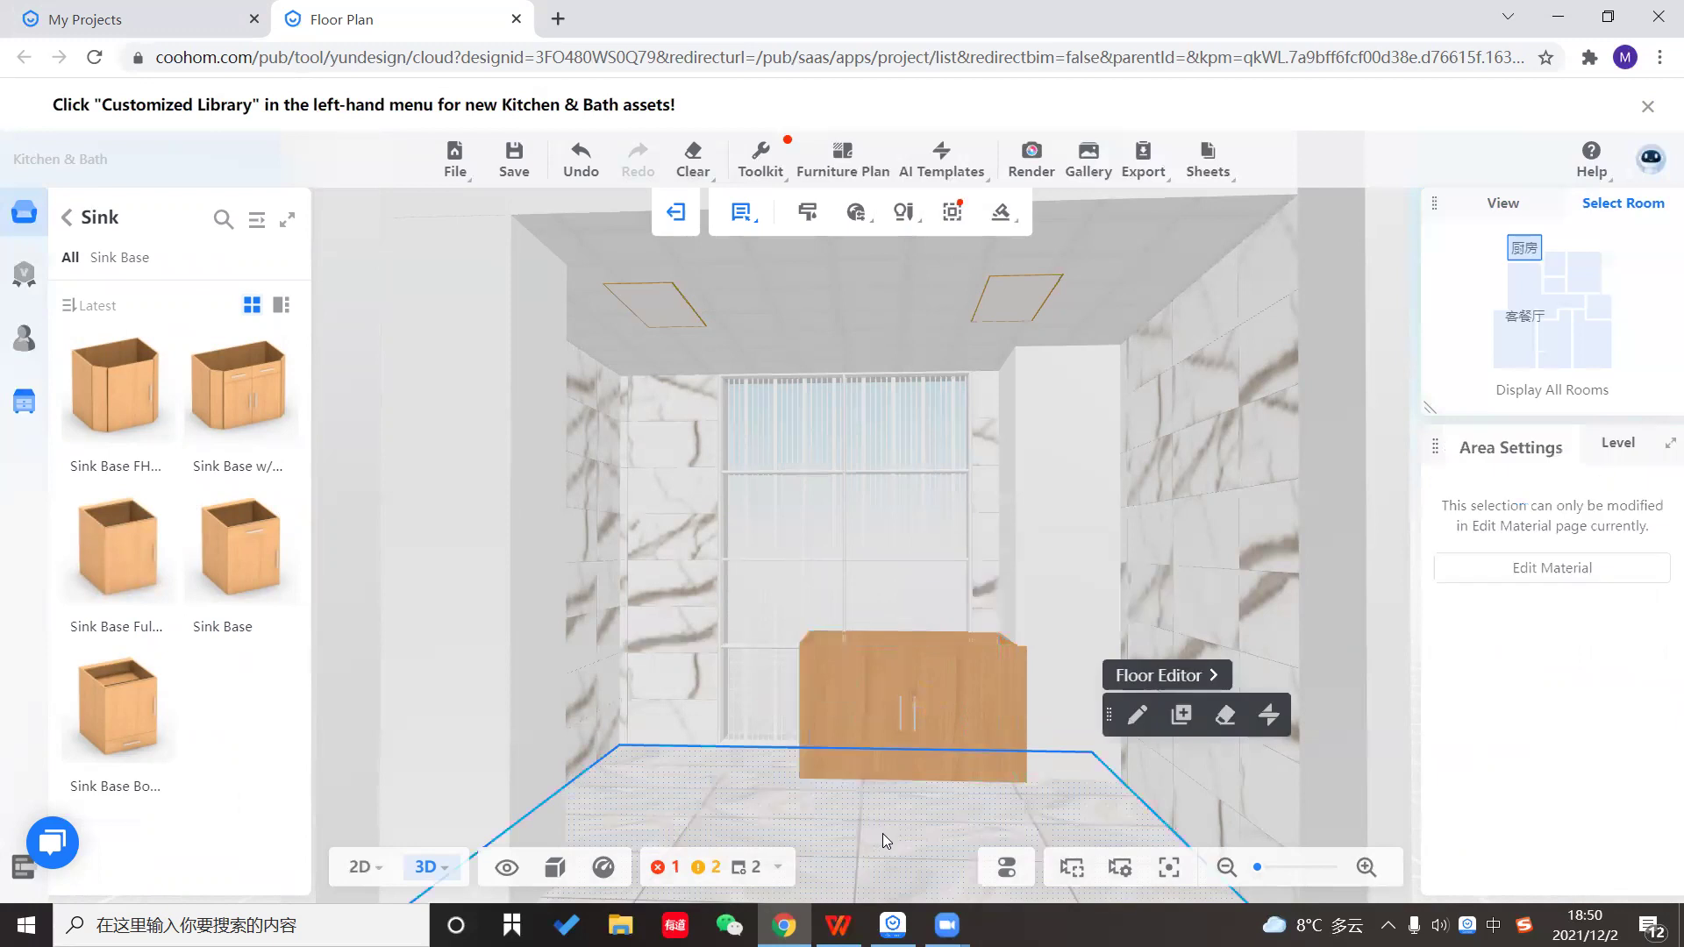
Set the Sink Base Full Door cabinet's width to 900 mm, keeping its right side locked.
click(872, 693)
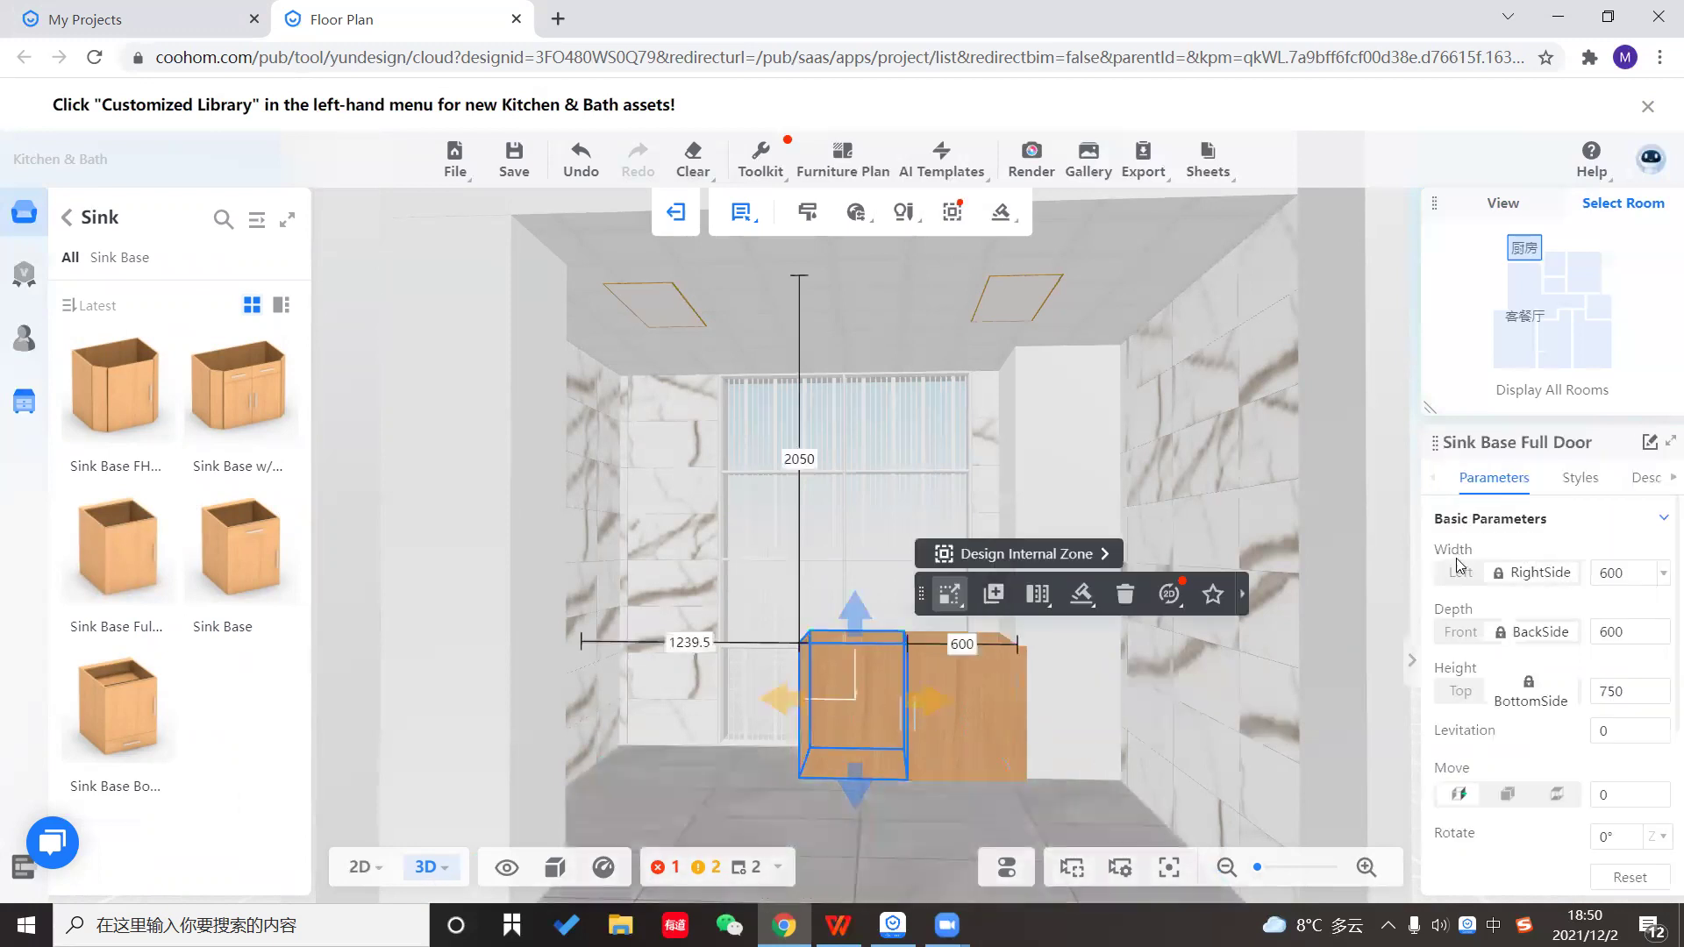
click(1624, 576)
drag(1623, 574, 1594, 579)
text(900)
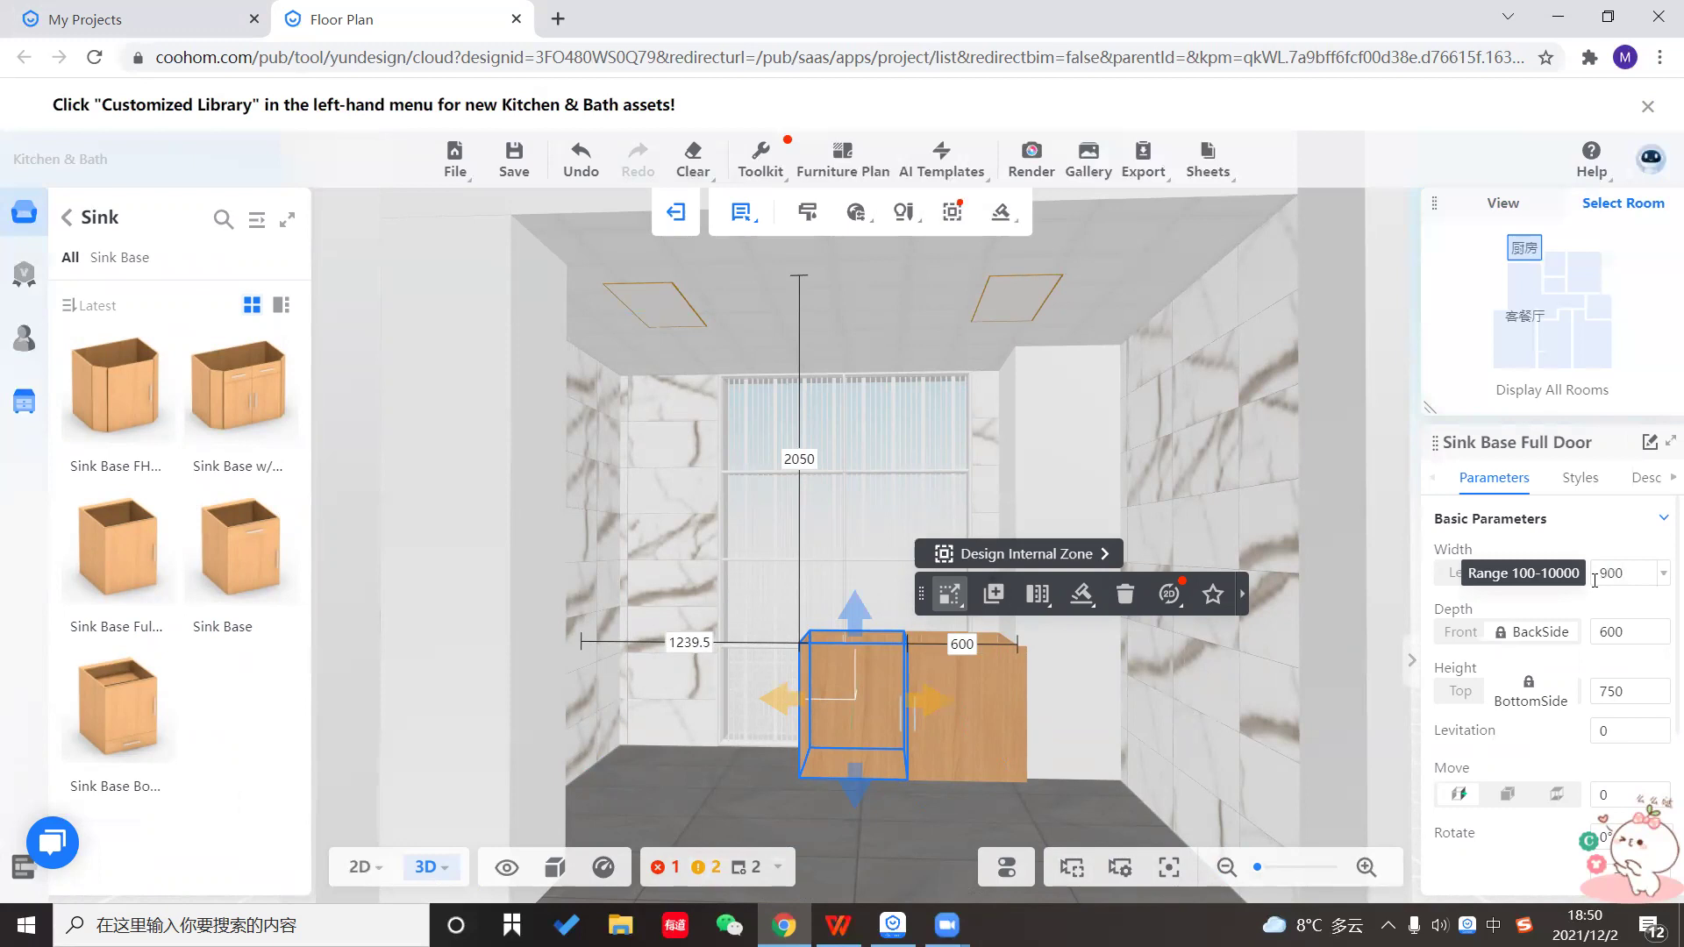
key(Return)
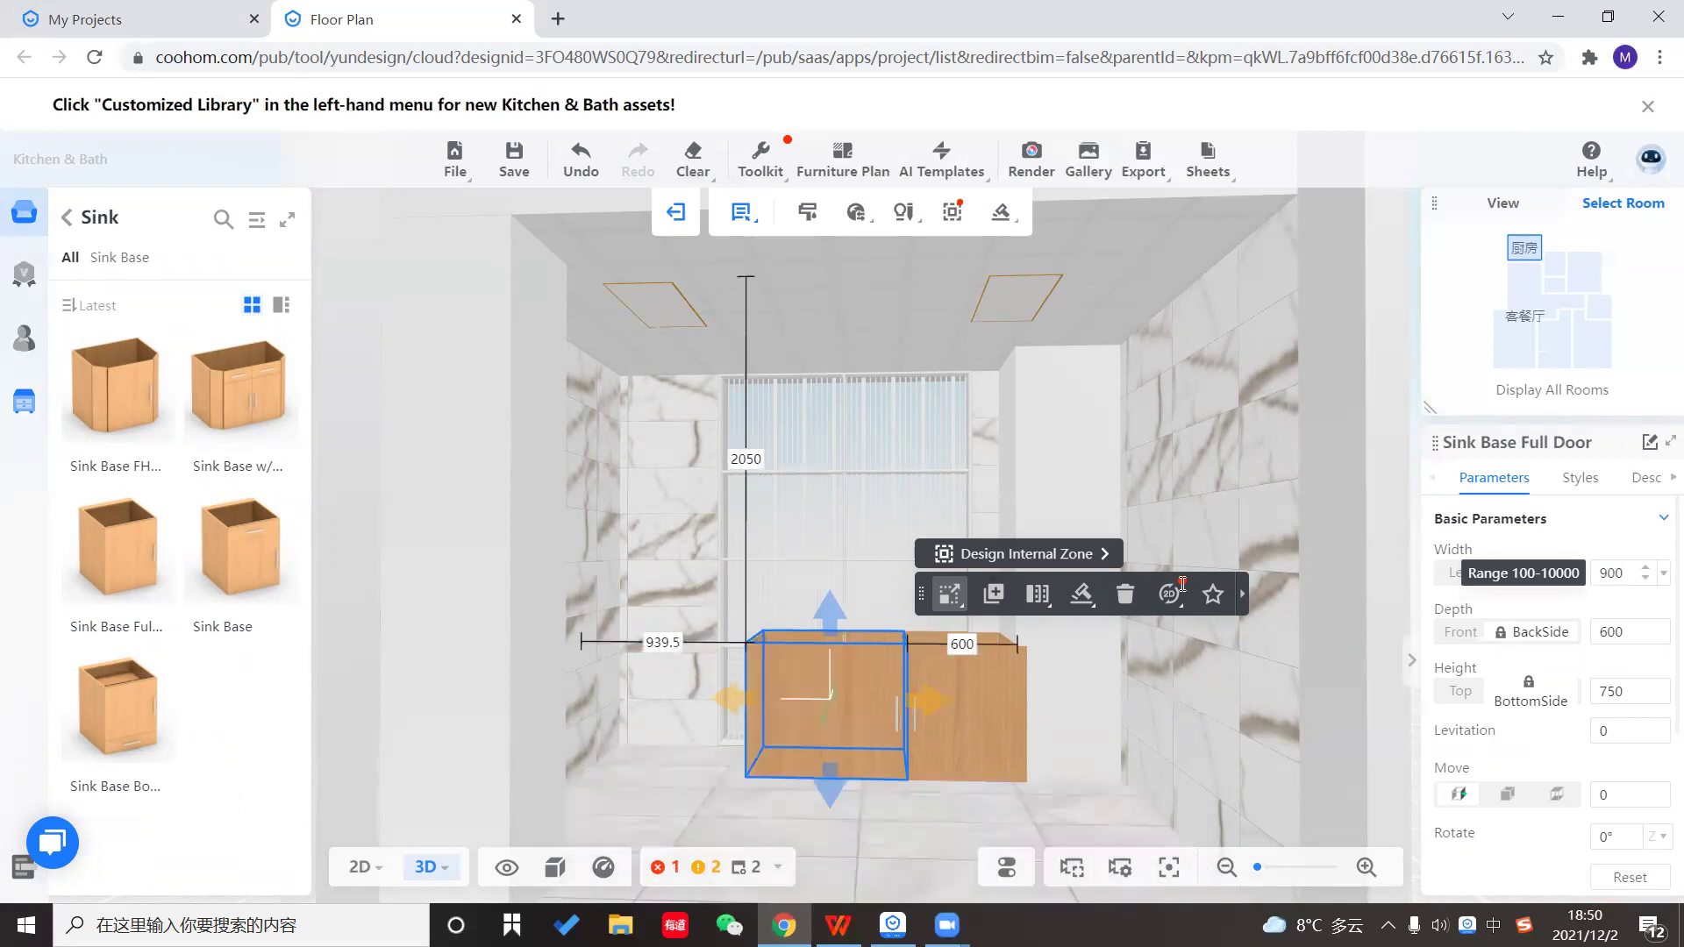
click(929, 837)
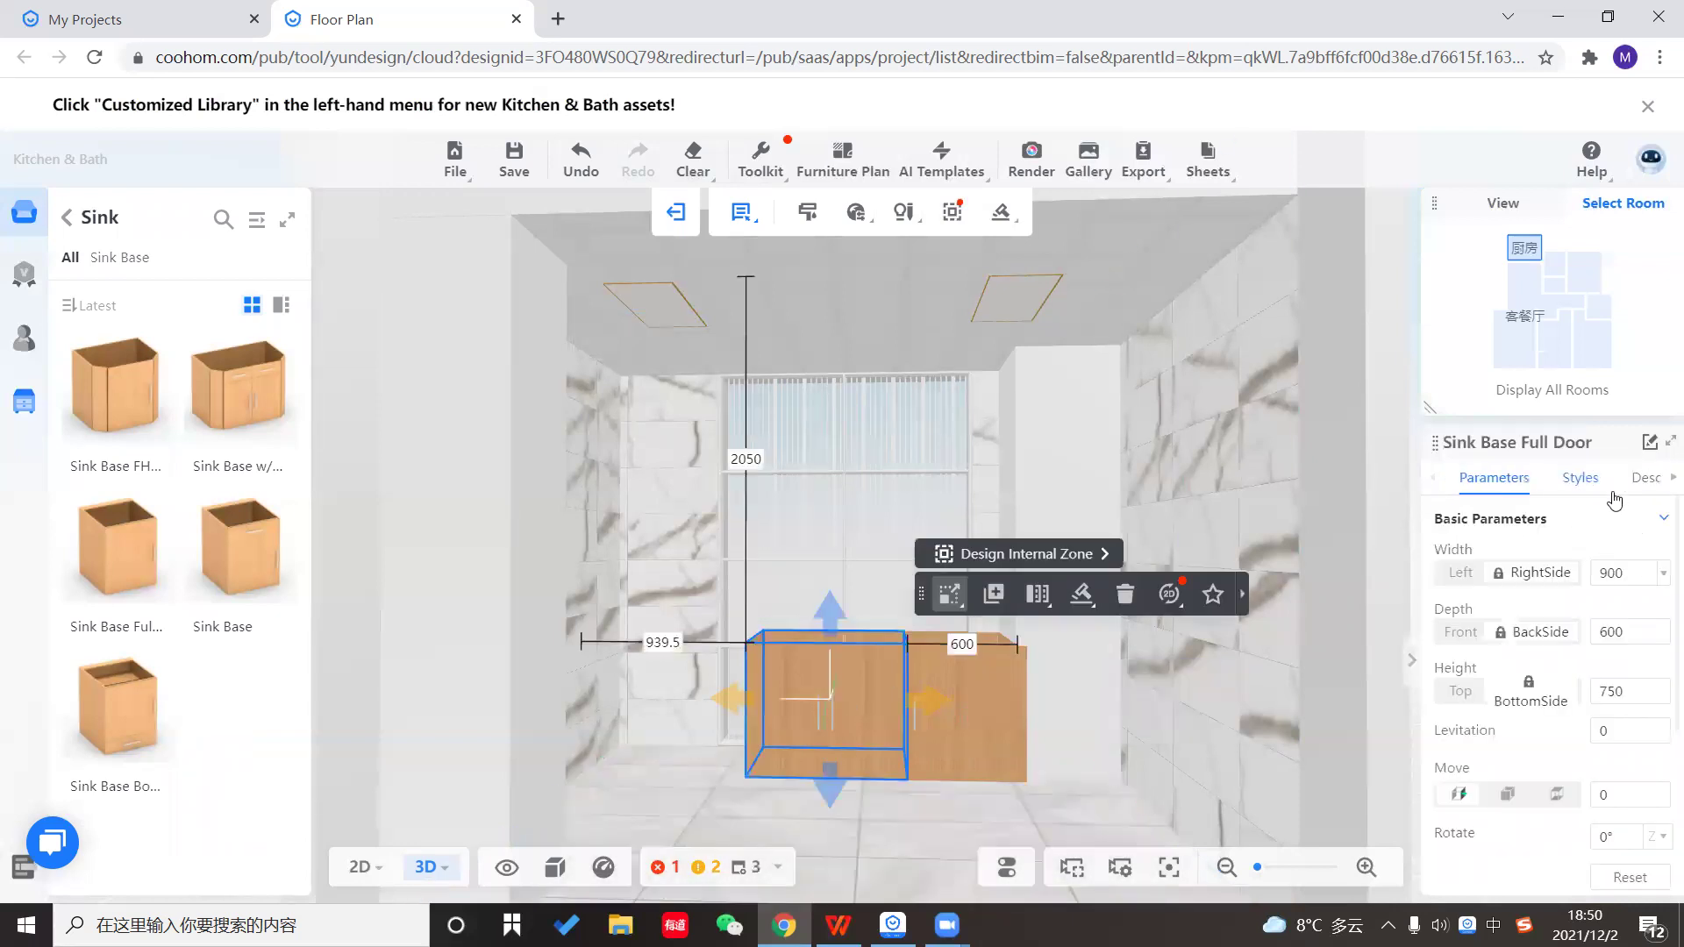
Set the Sink Base Full Door cabinet's width back to 600 mm.
click(1594, 574)
text(60)
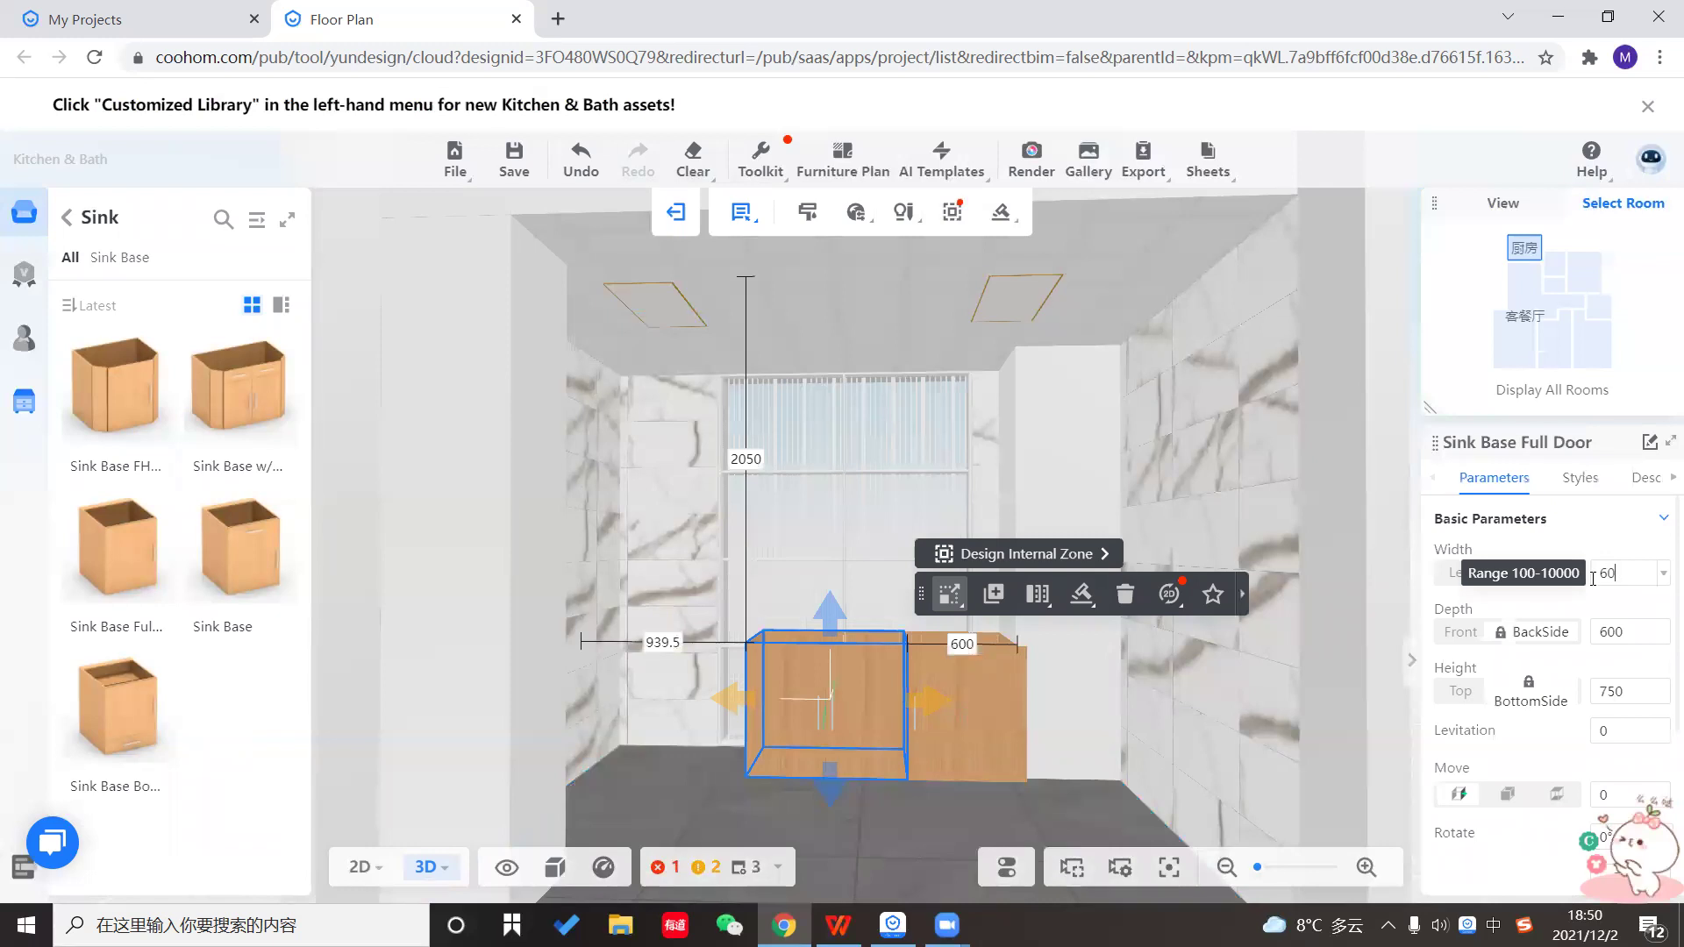
key(Return)
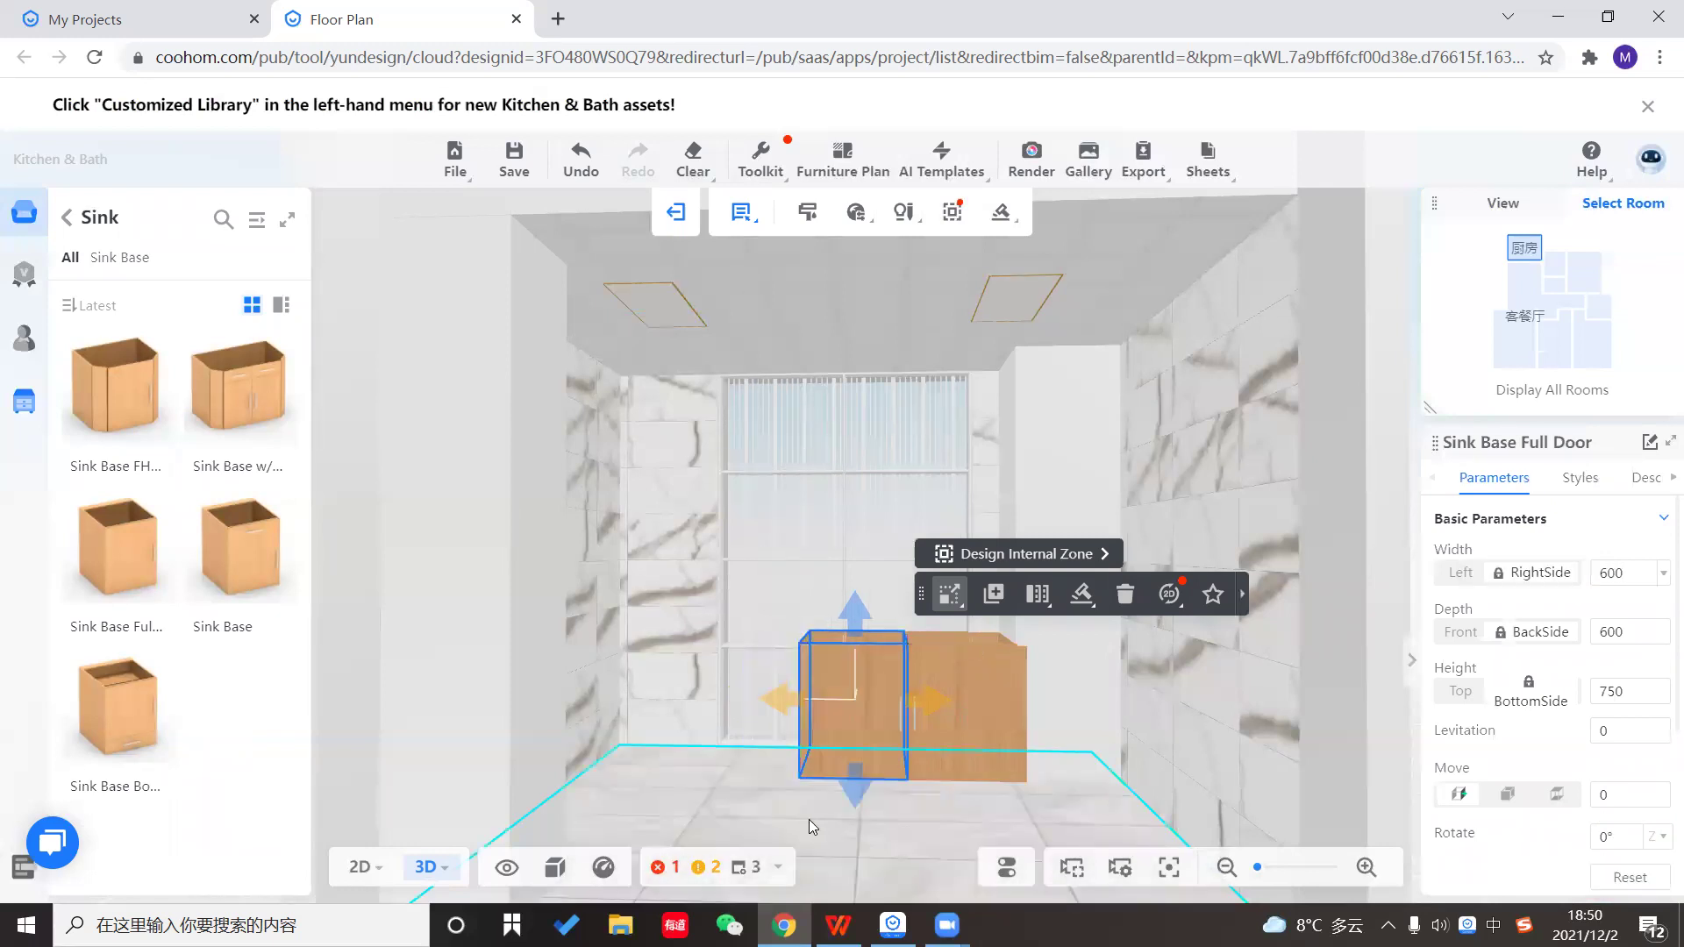
click(811, 824)
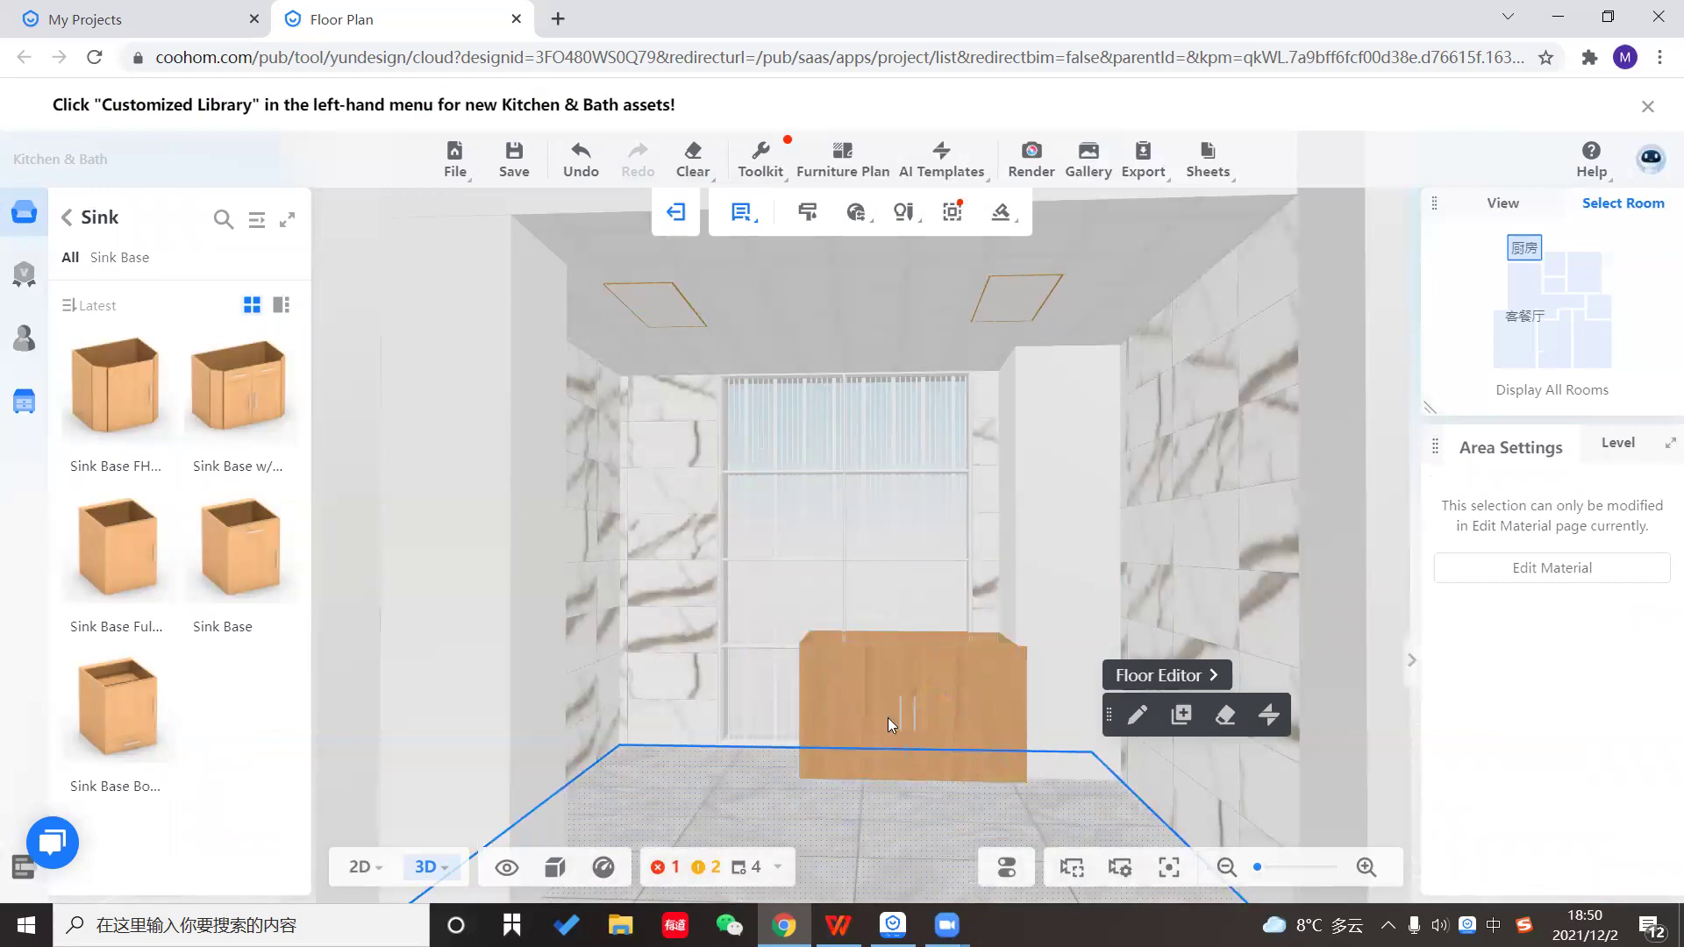
Widen the Sink Base Full Door cabinet to 900 mm with its right side locked, and deselect it.
click(861, 710)
click(1631, 574)
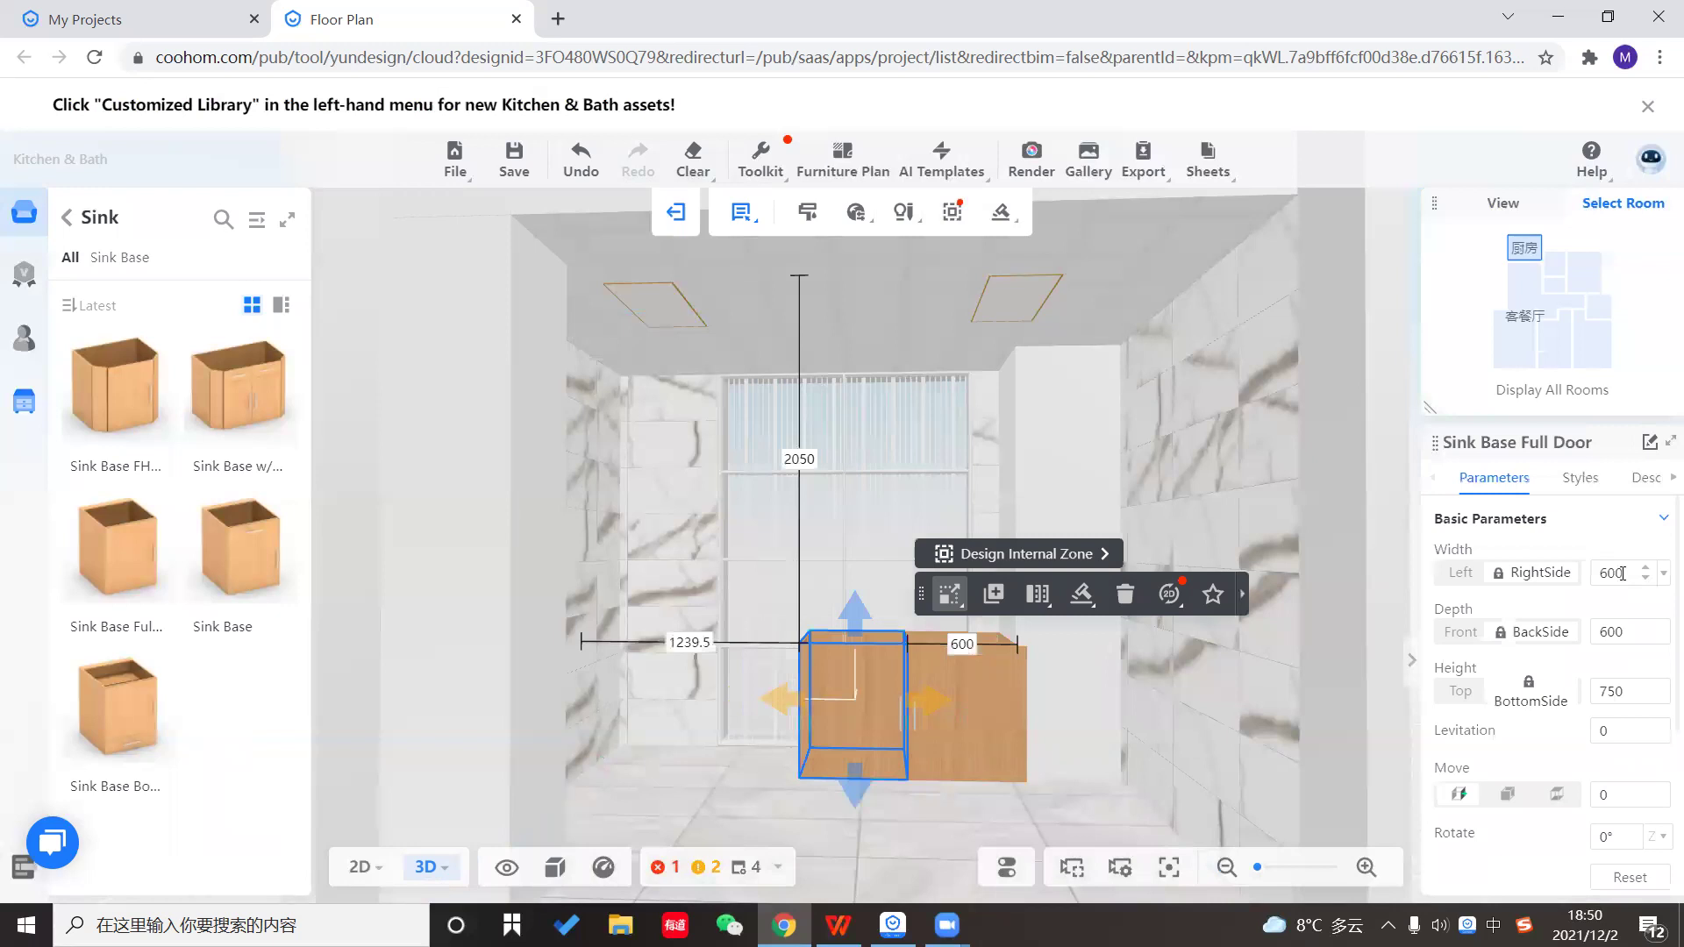
text(900)
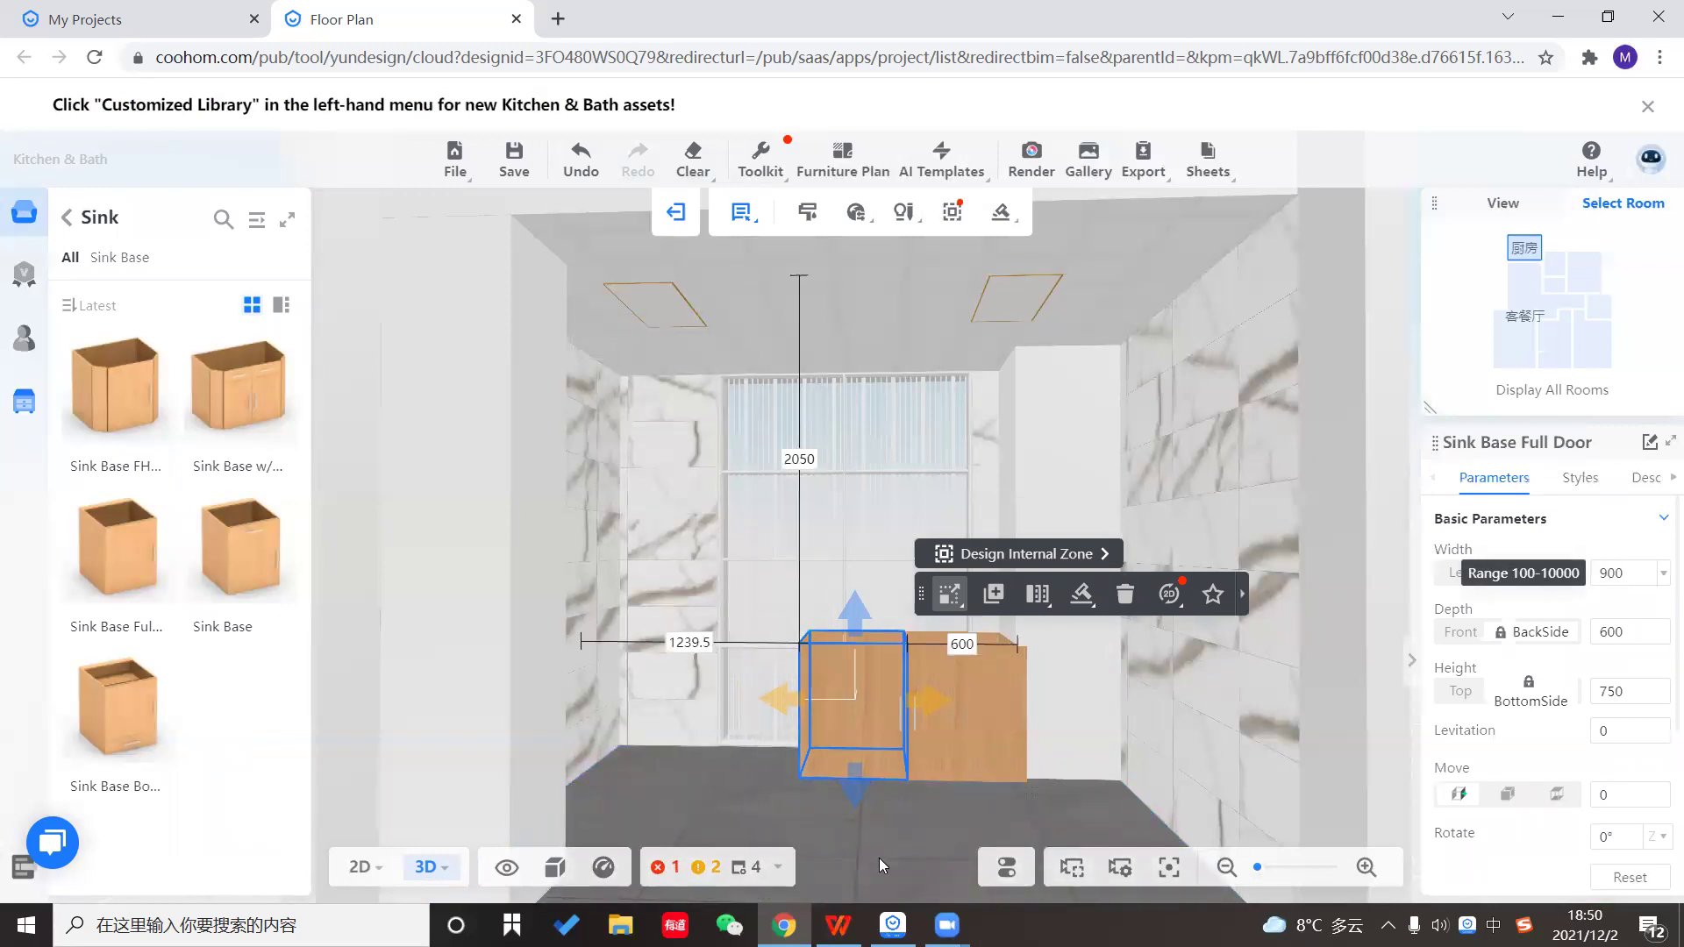
key(Return)
click(851, 819)
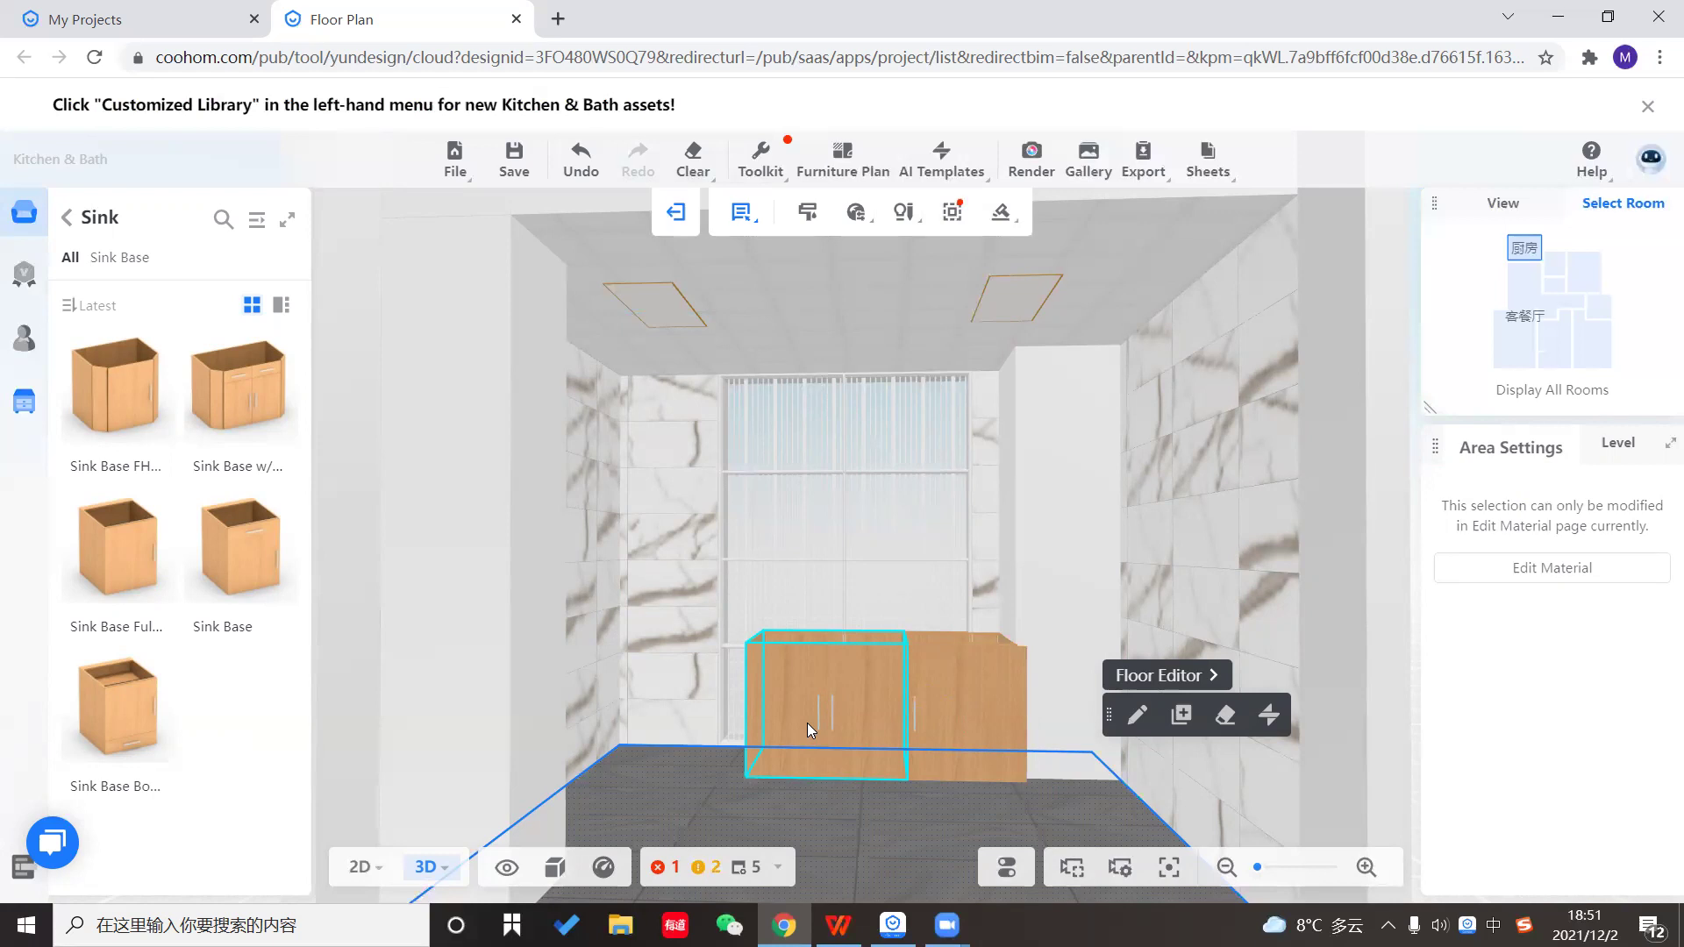
click(889, 814)
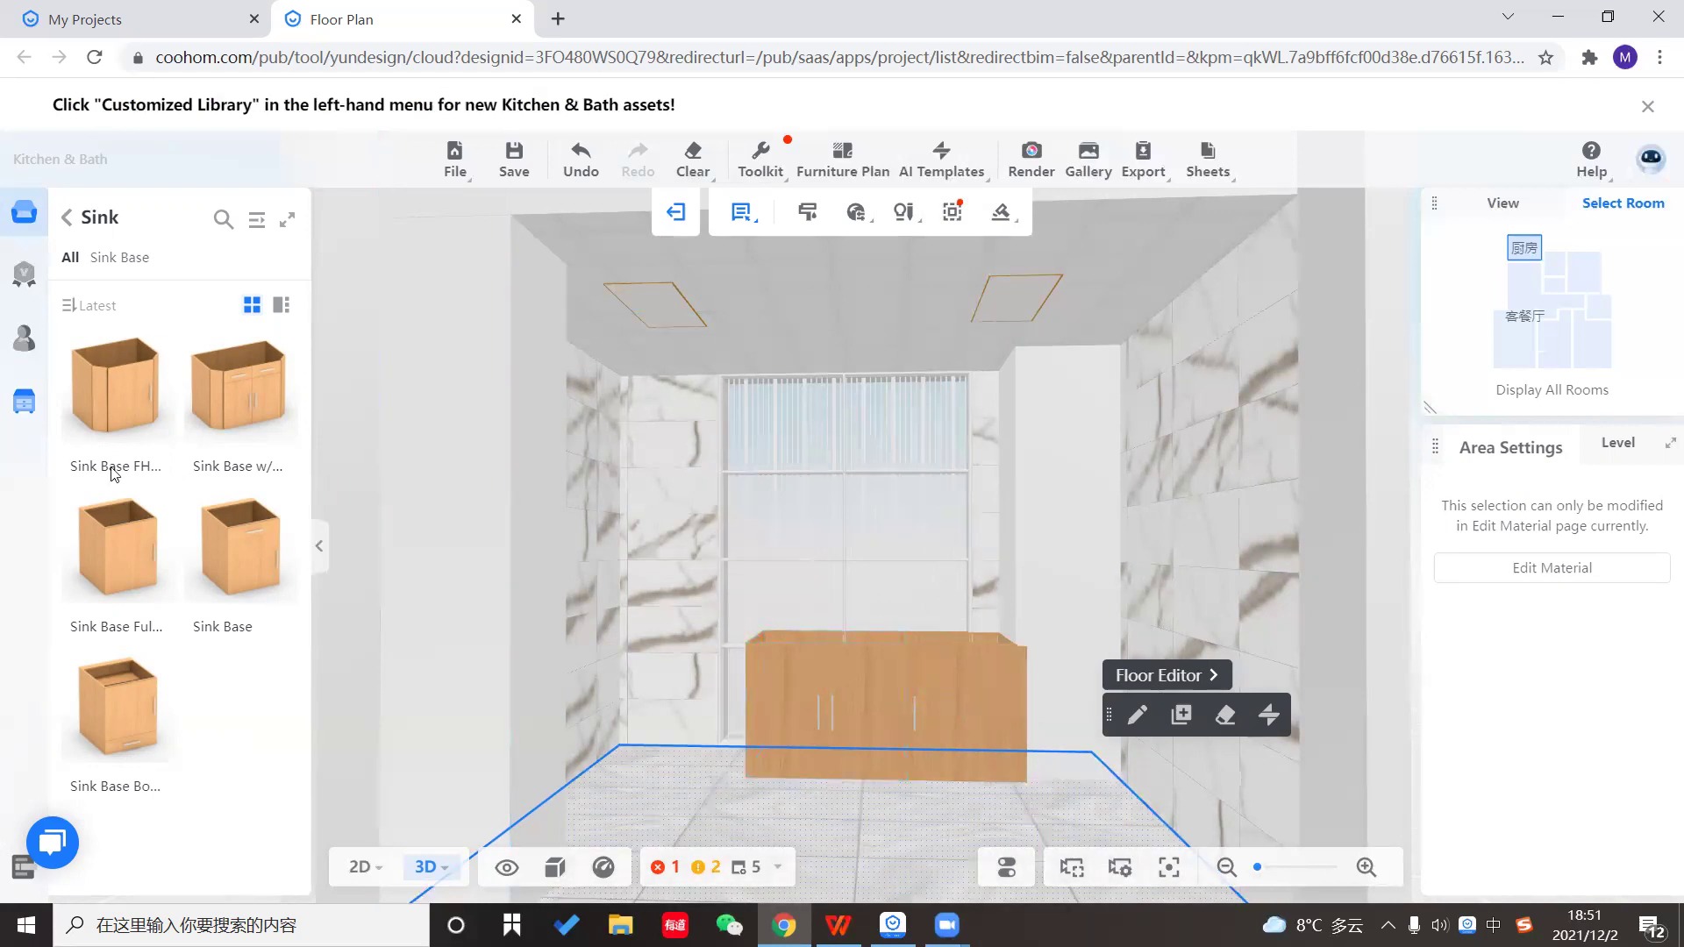
Open the Base Starter cabinets in the Door/Drawer category of the Catalog 1.0 base furniture.
click(67, 216)
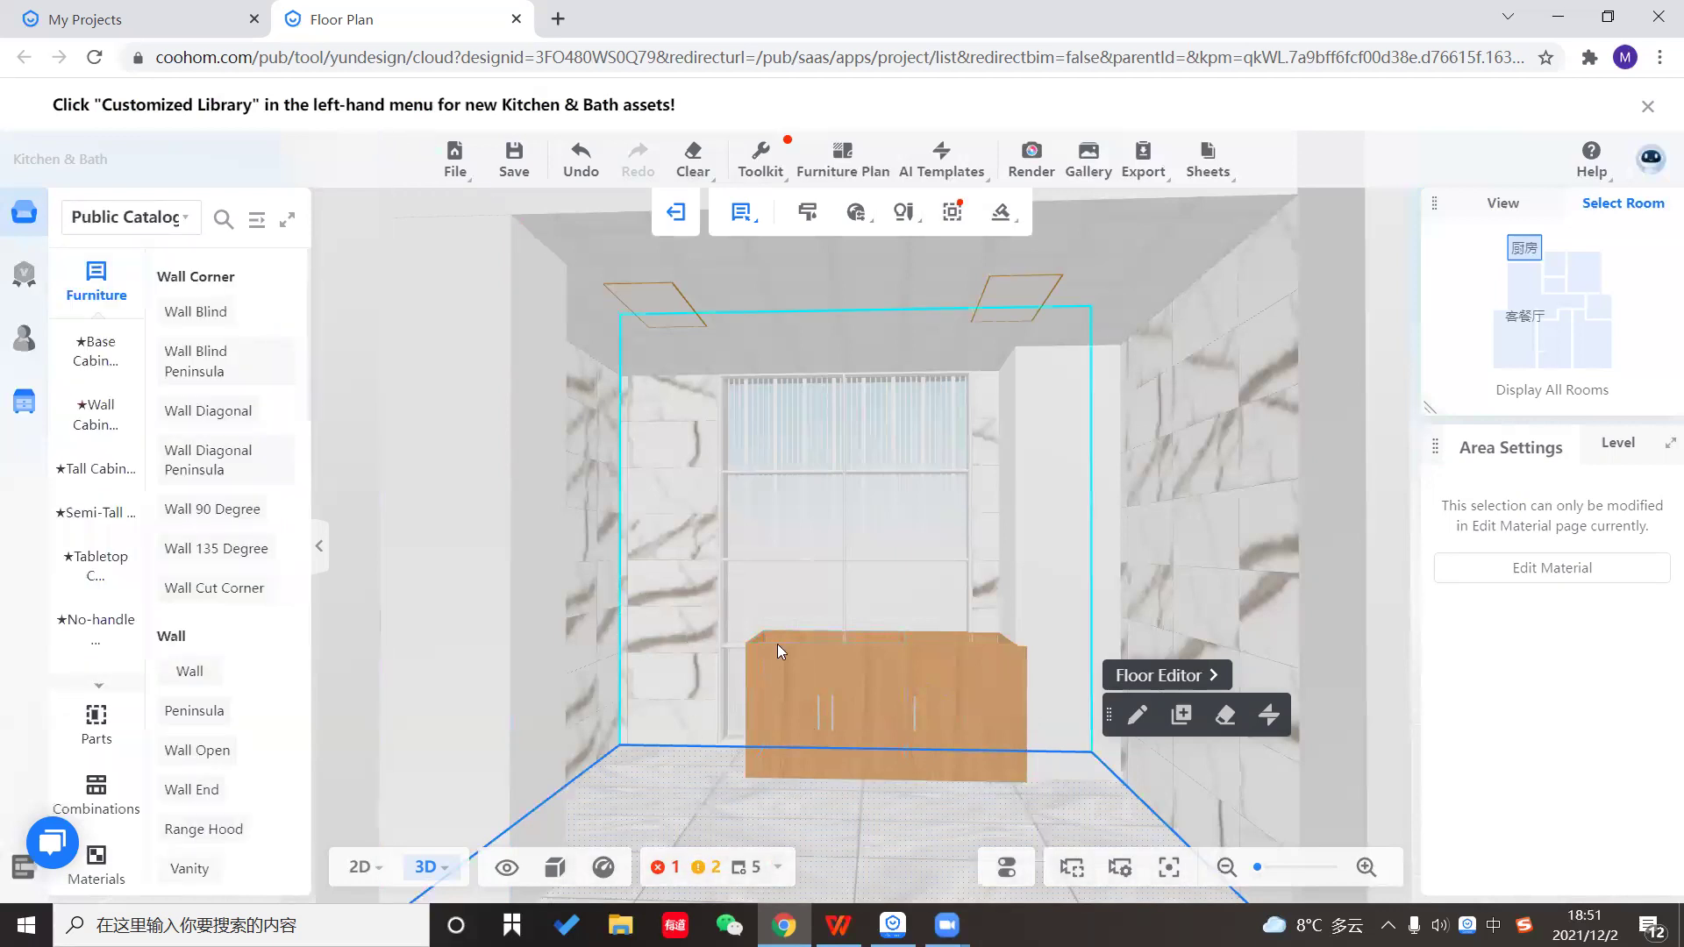
click(211, 598)
scroll(223, 544, down, 7)
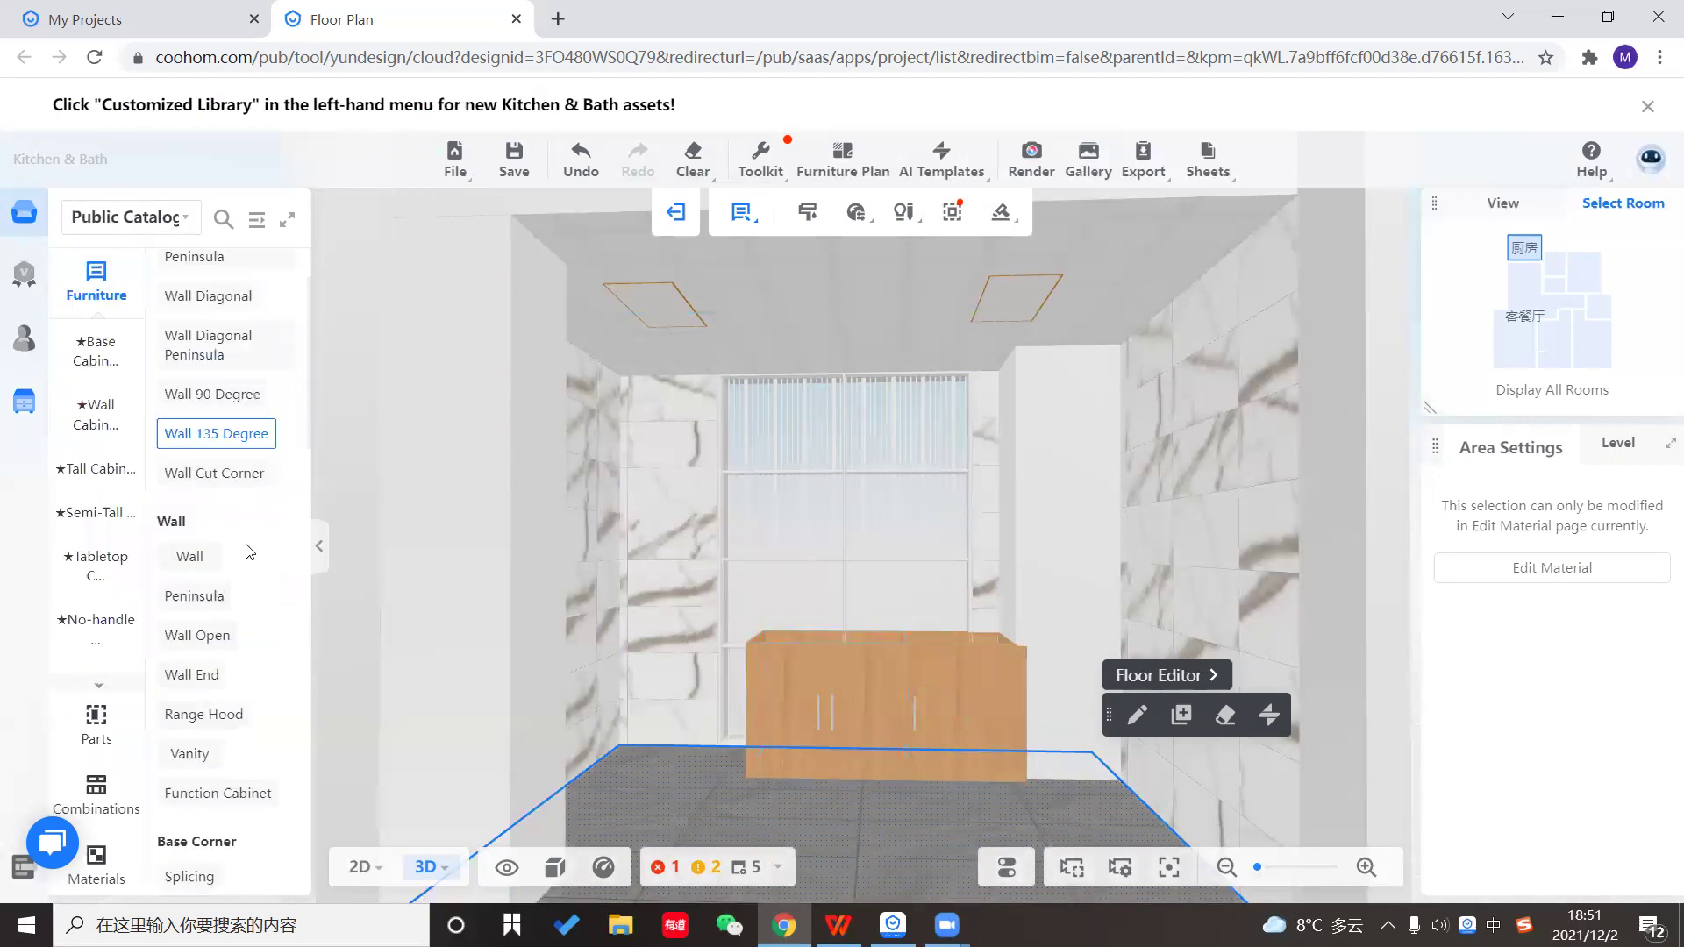
click(213, 577)
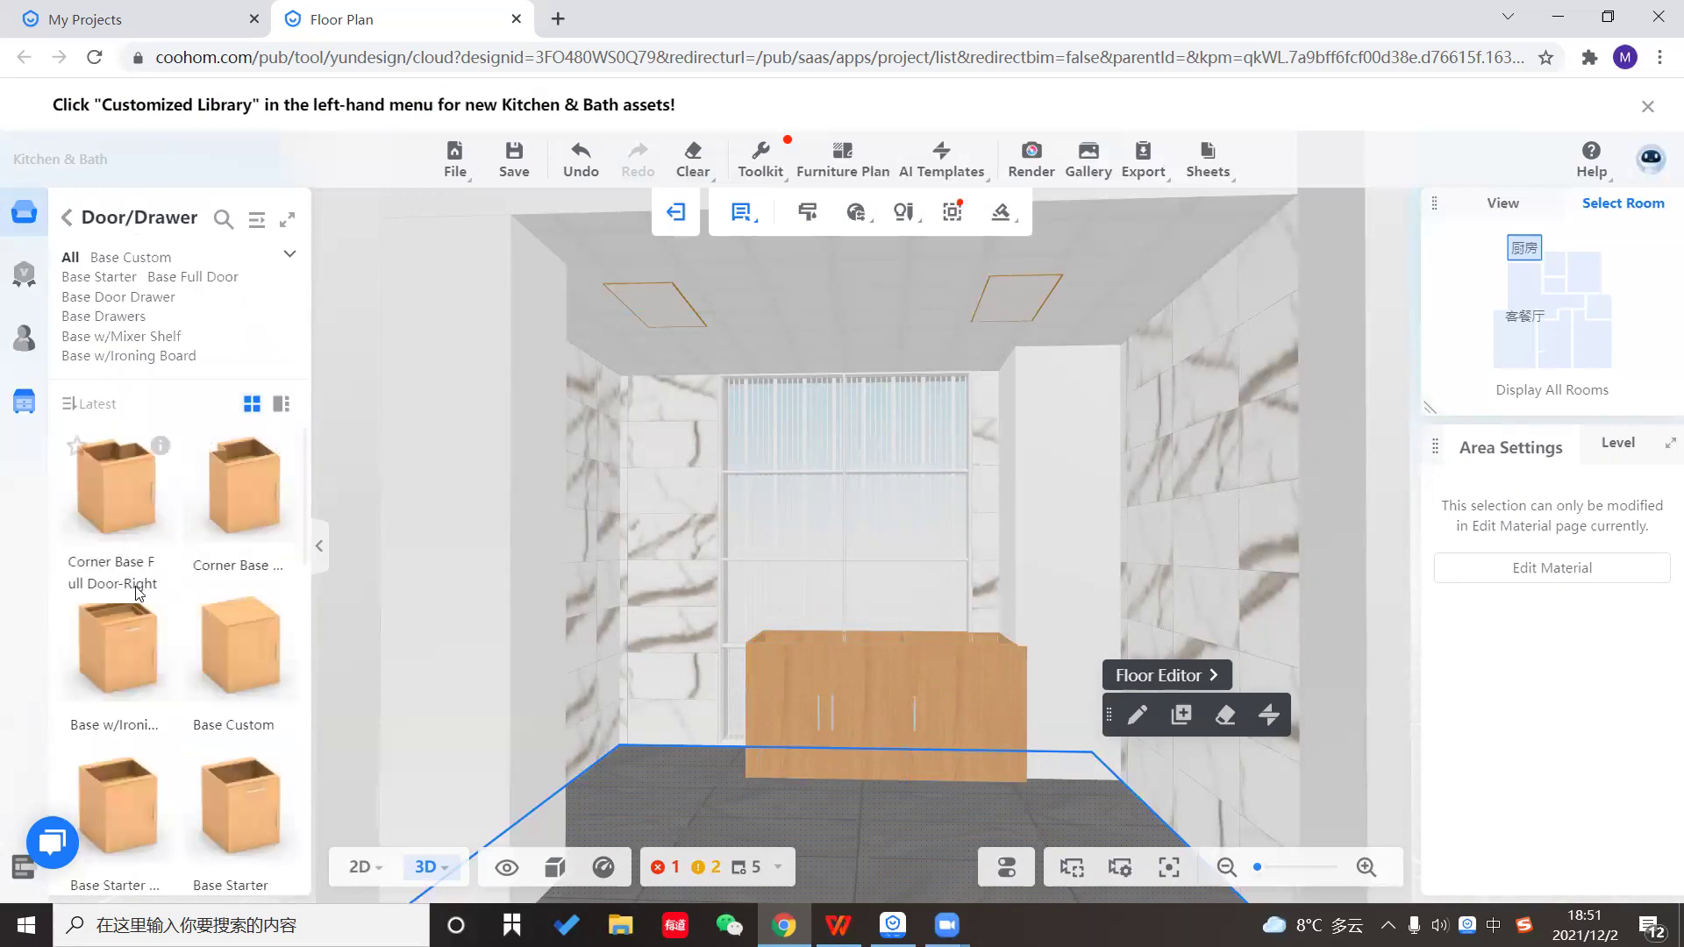
scroll(167, 341, down, 3)
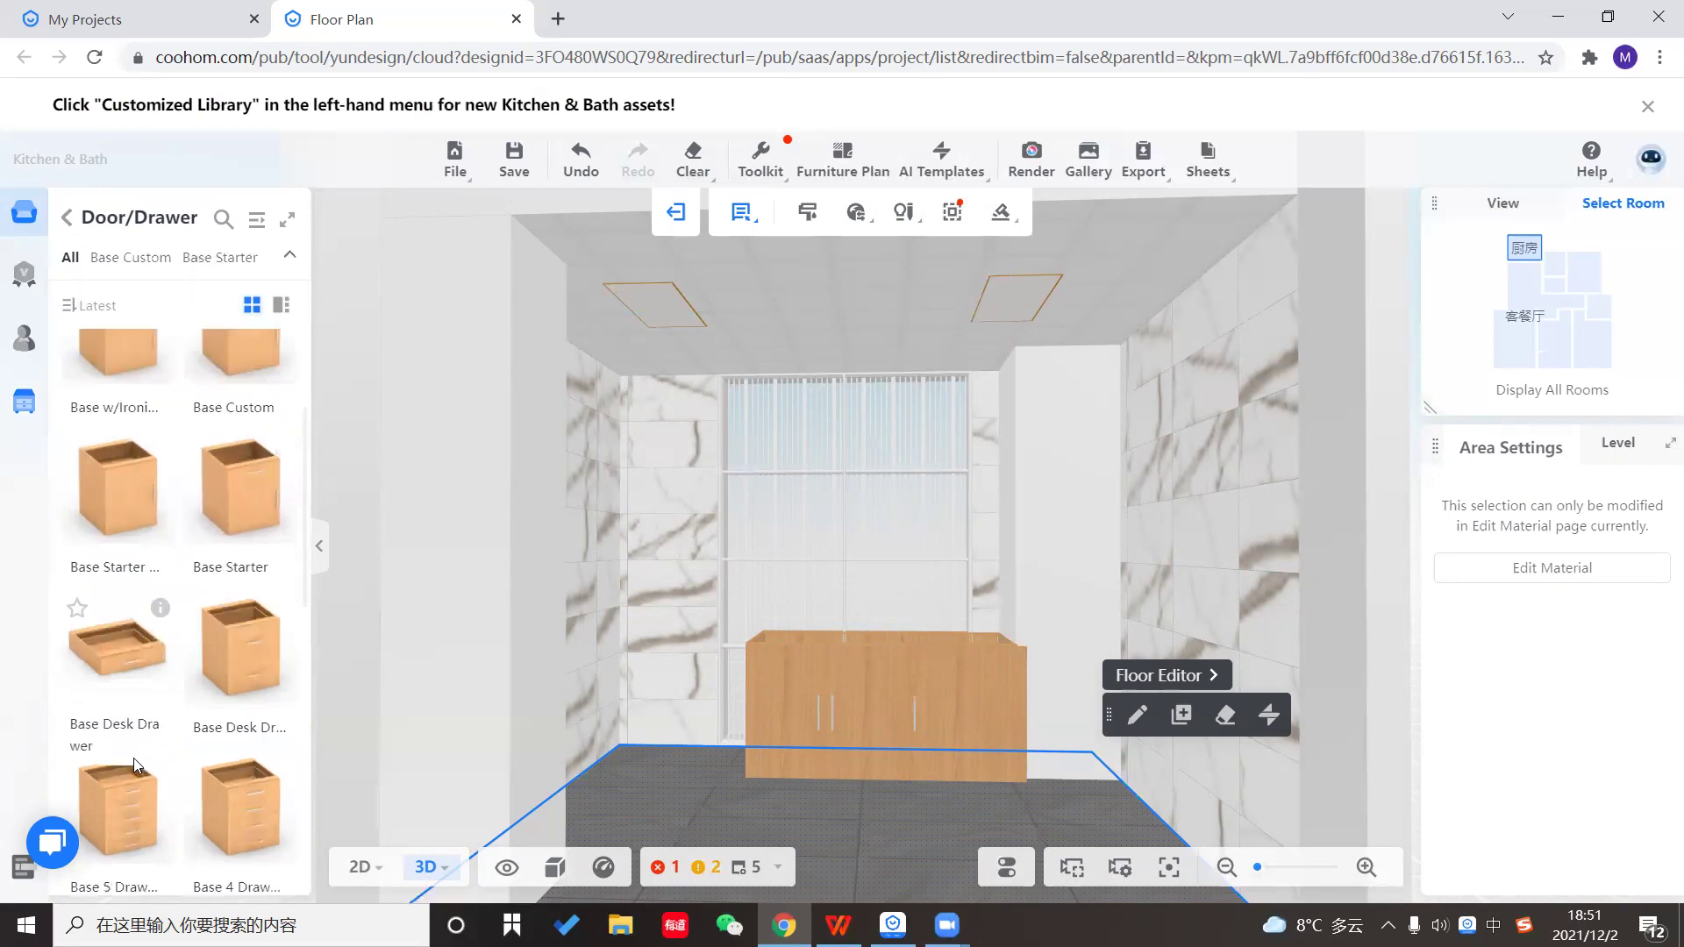
scroll(166, 340, up, 1)
click(257, 219)
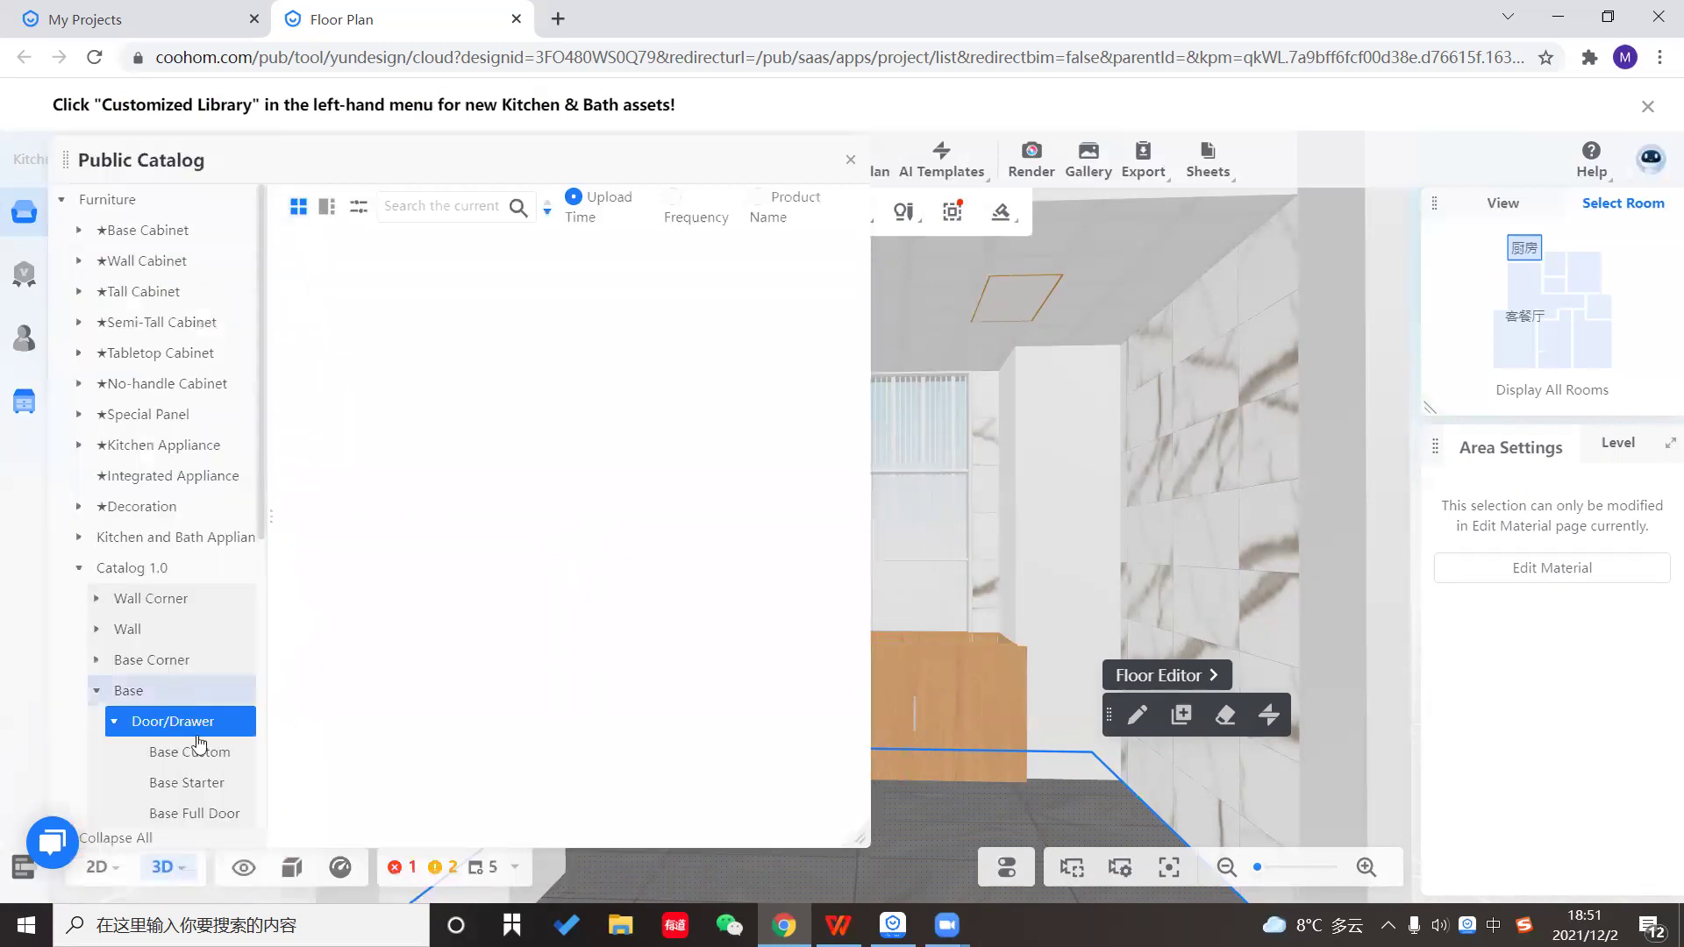
click(195, 781)
scroll(208, 785, down, 1)
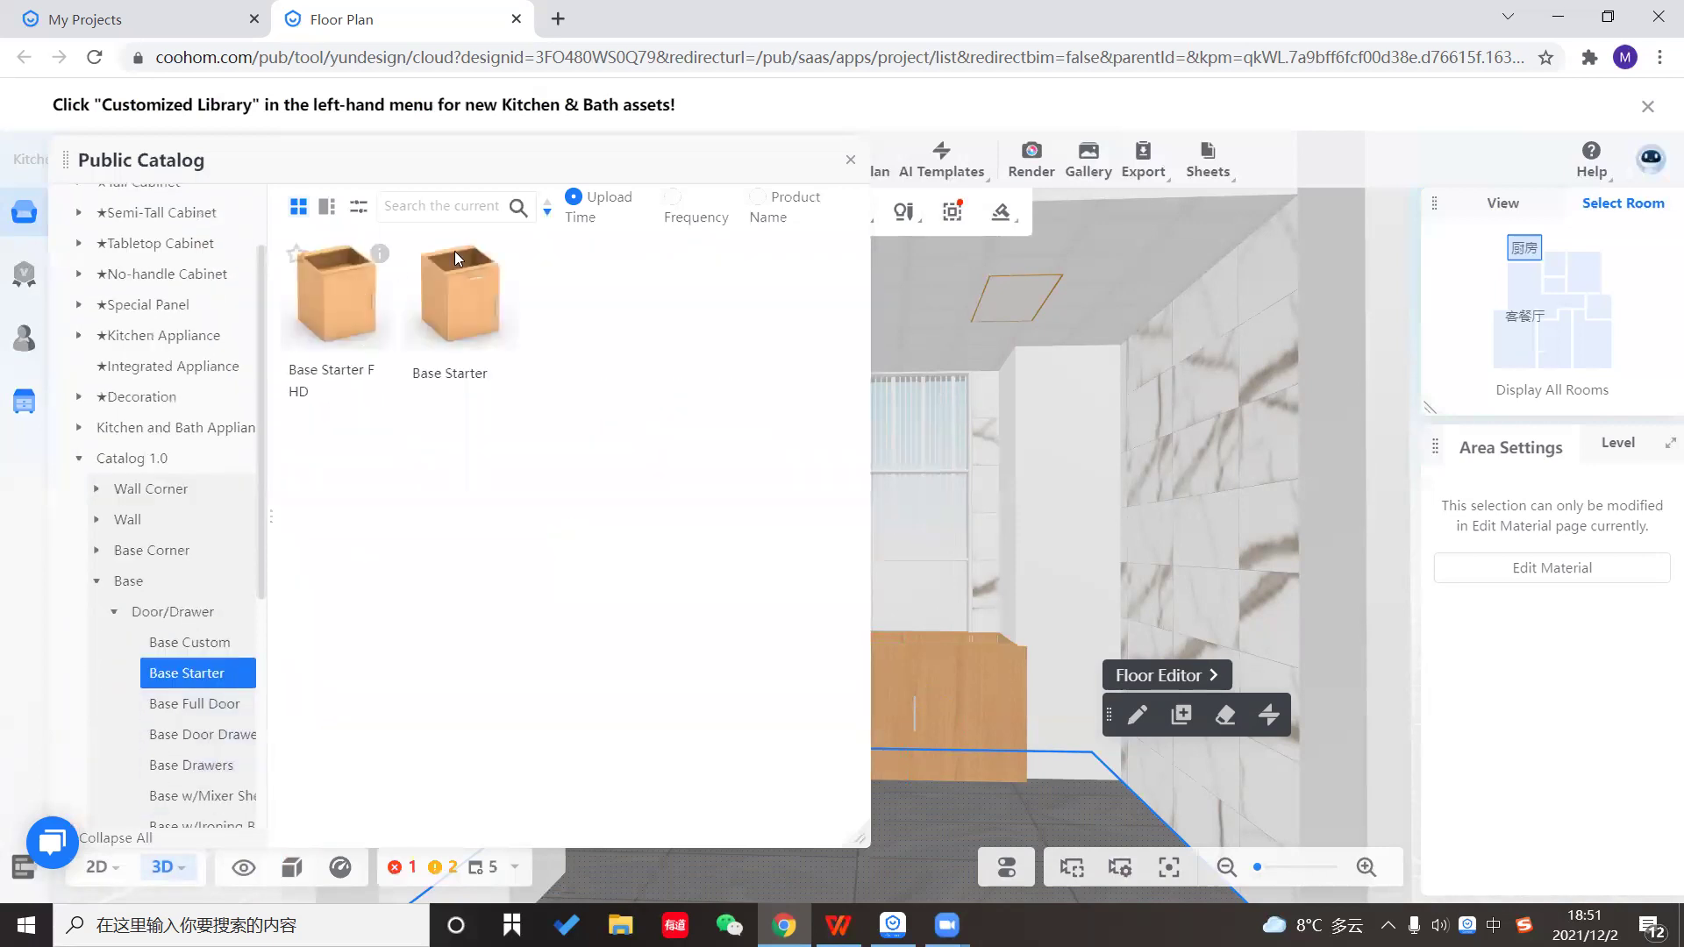
Place a Base Starter cabinet with a top drawer in the corner between the side wall and the window wall.
click(479, 289)
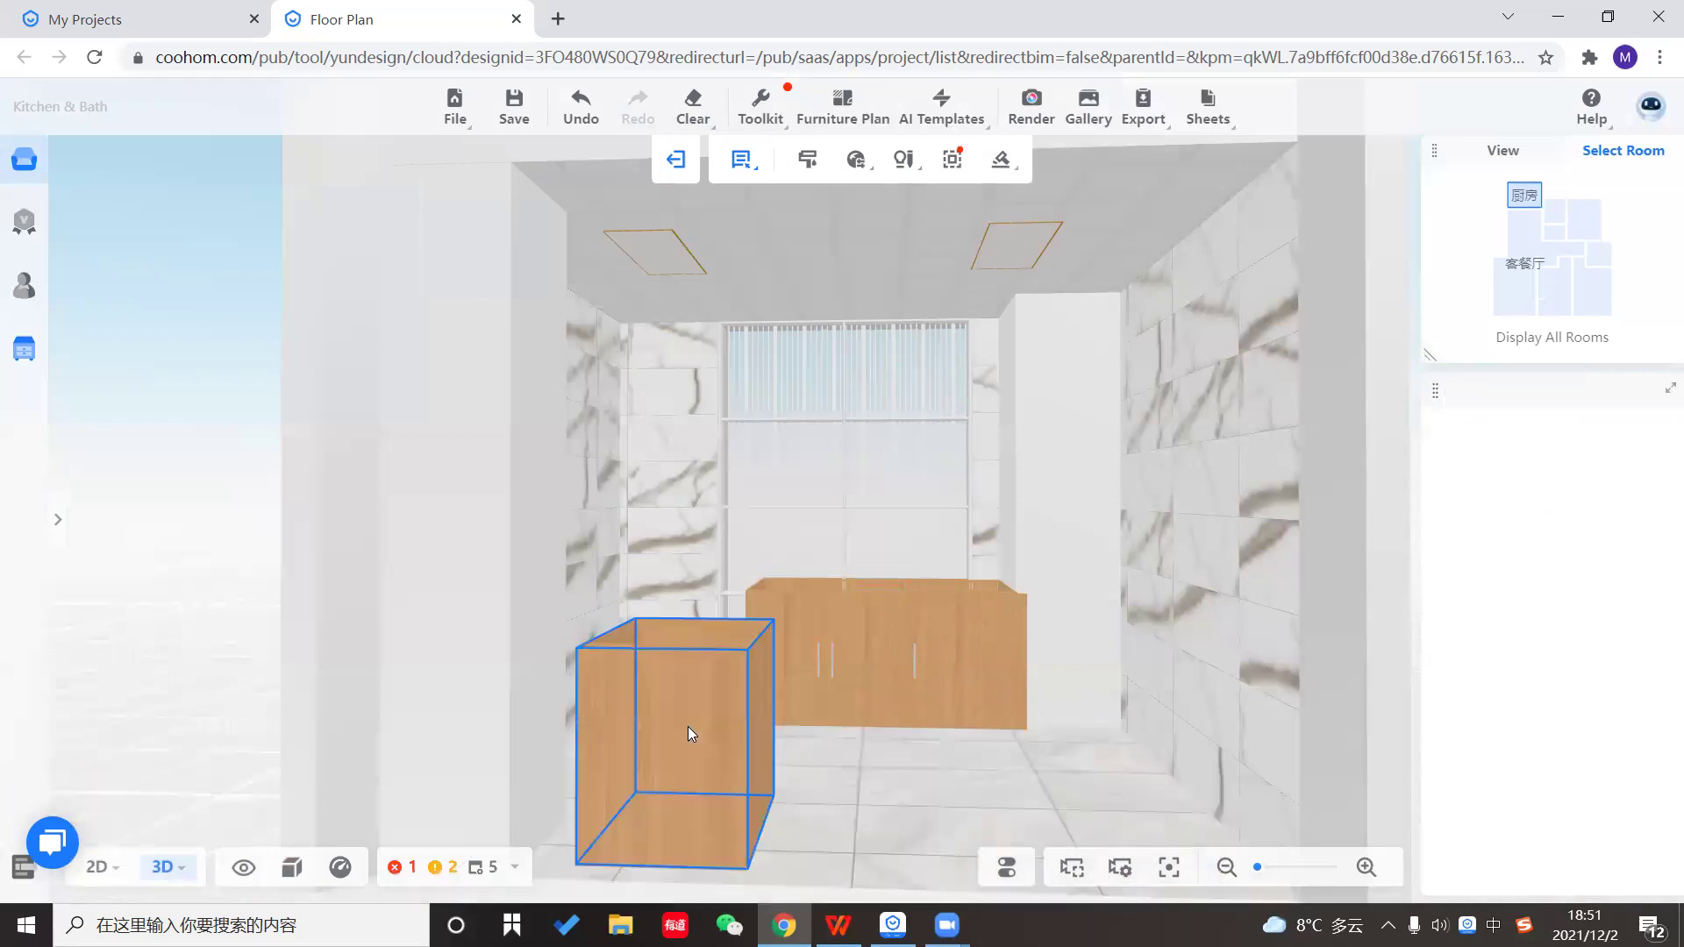
click(703, 626)
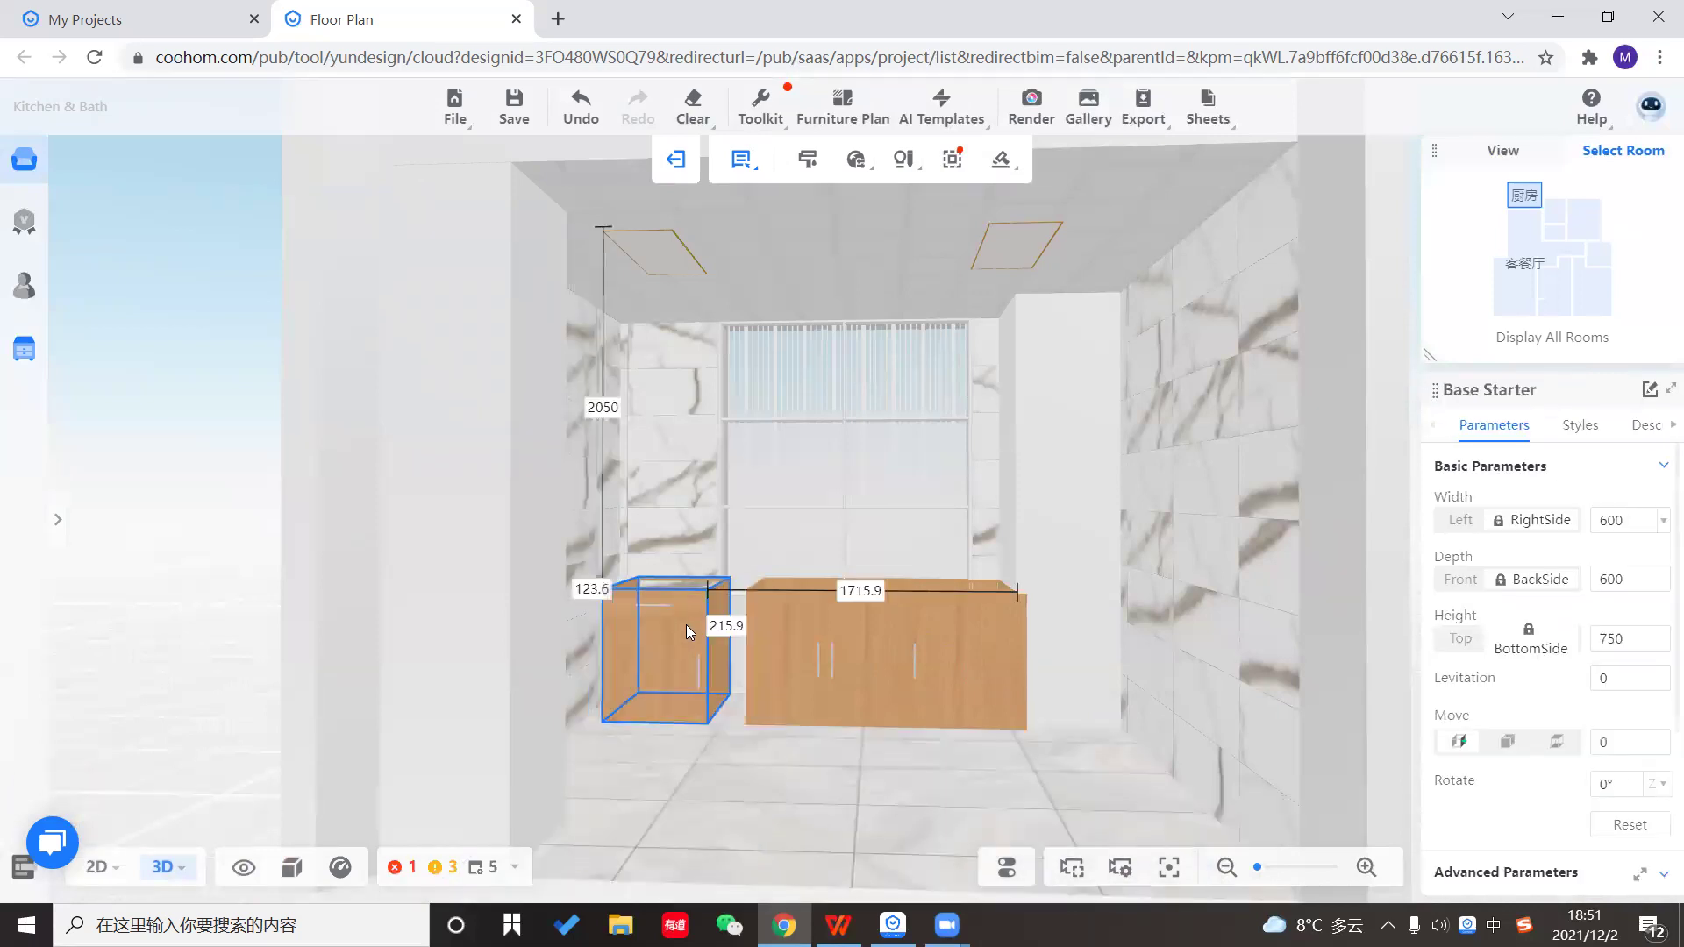
double_click(638, 626)
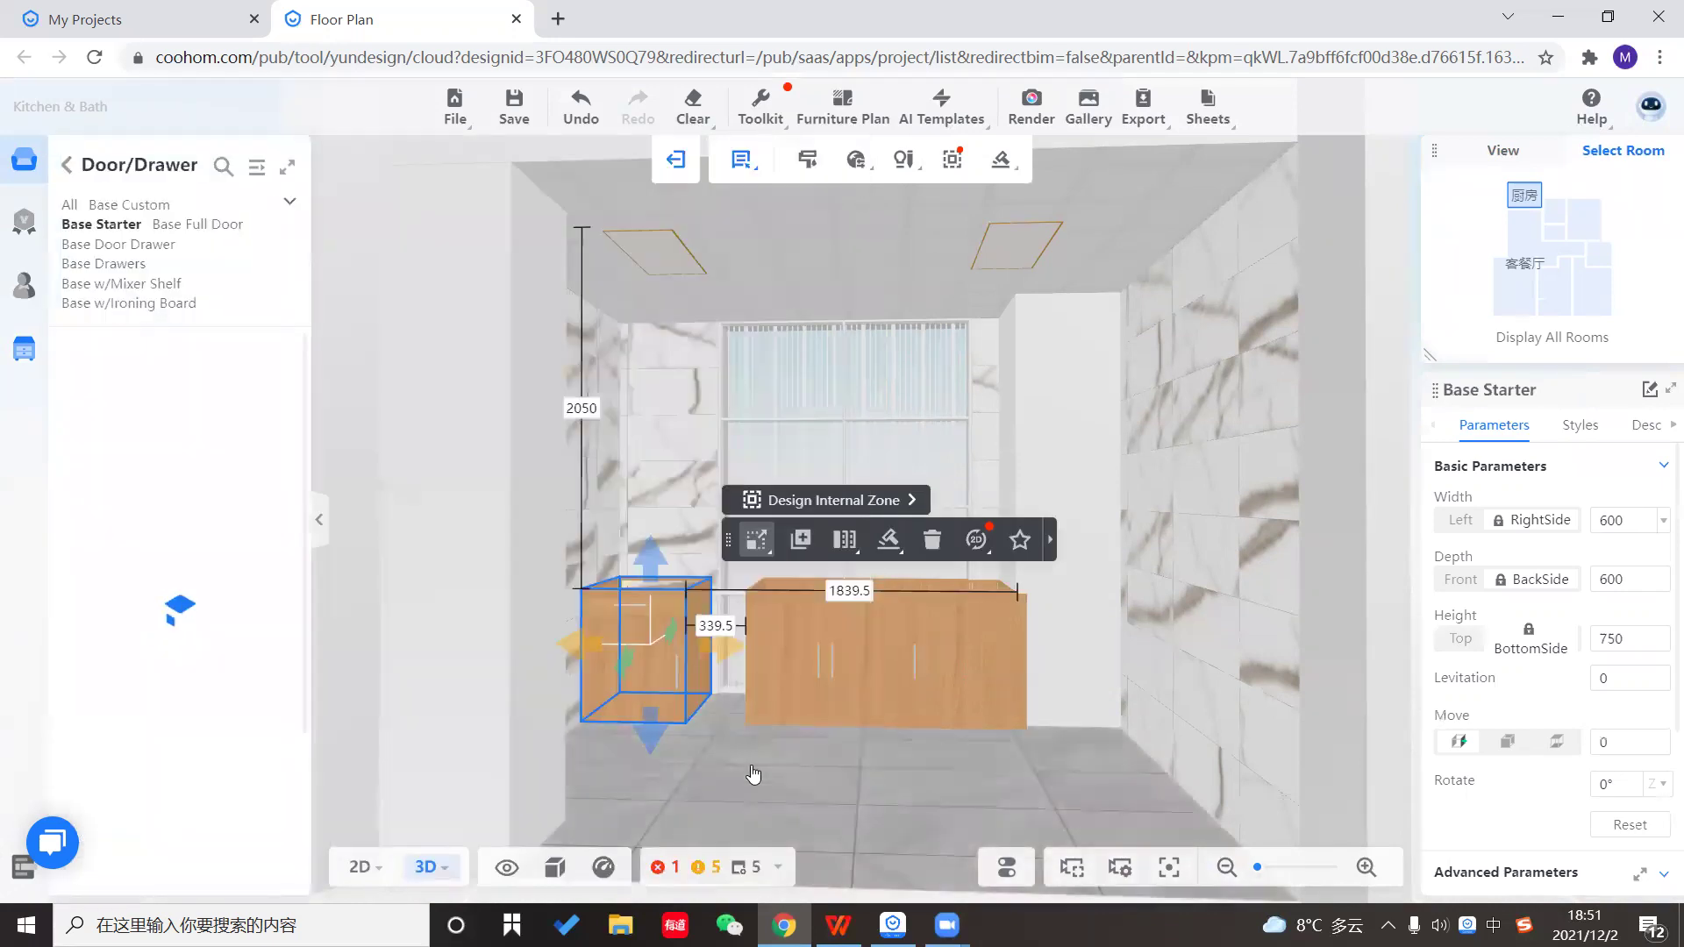
Stretch the Base Starter cabinet's side to meet the sink base, giving it a width of 939.5 mm.
drag(753, 773, 731, 689)
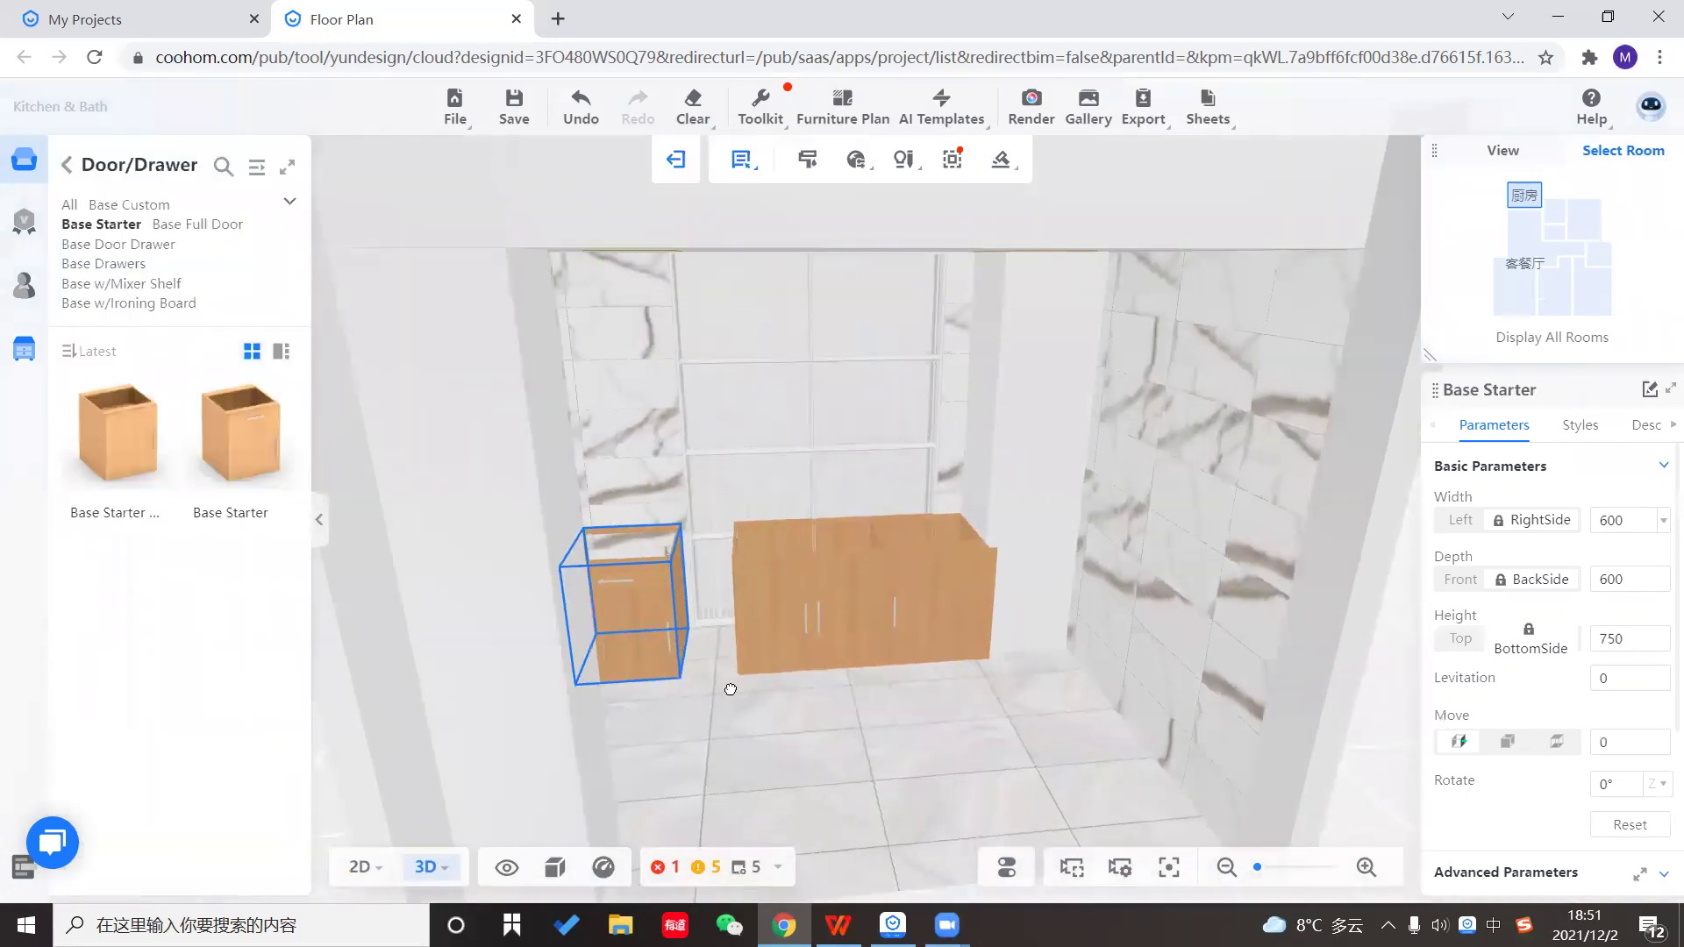
click(710, 733)
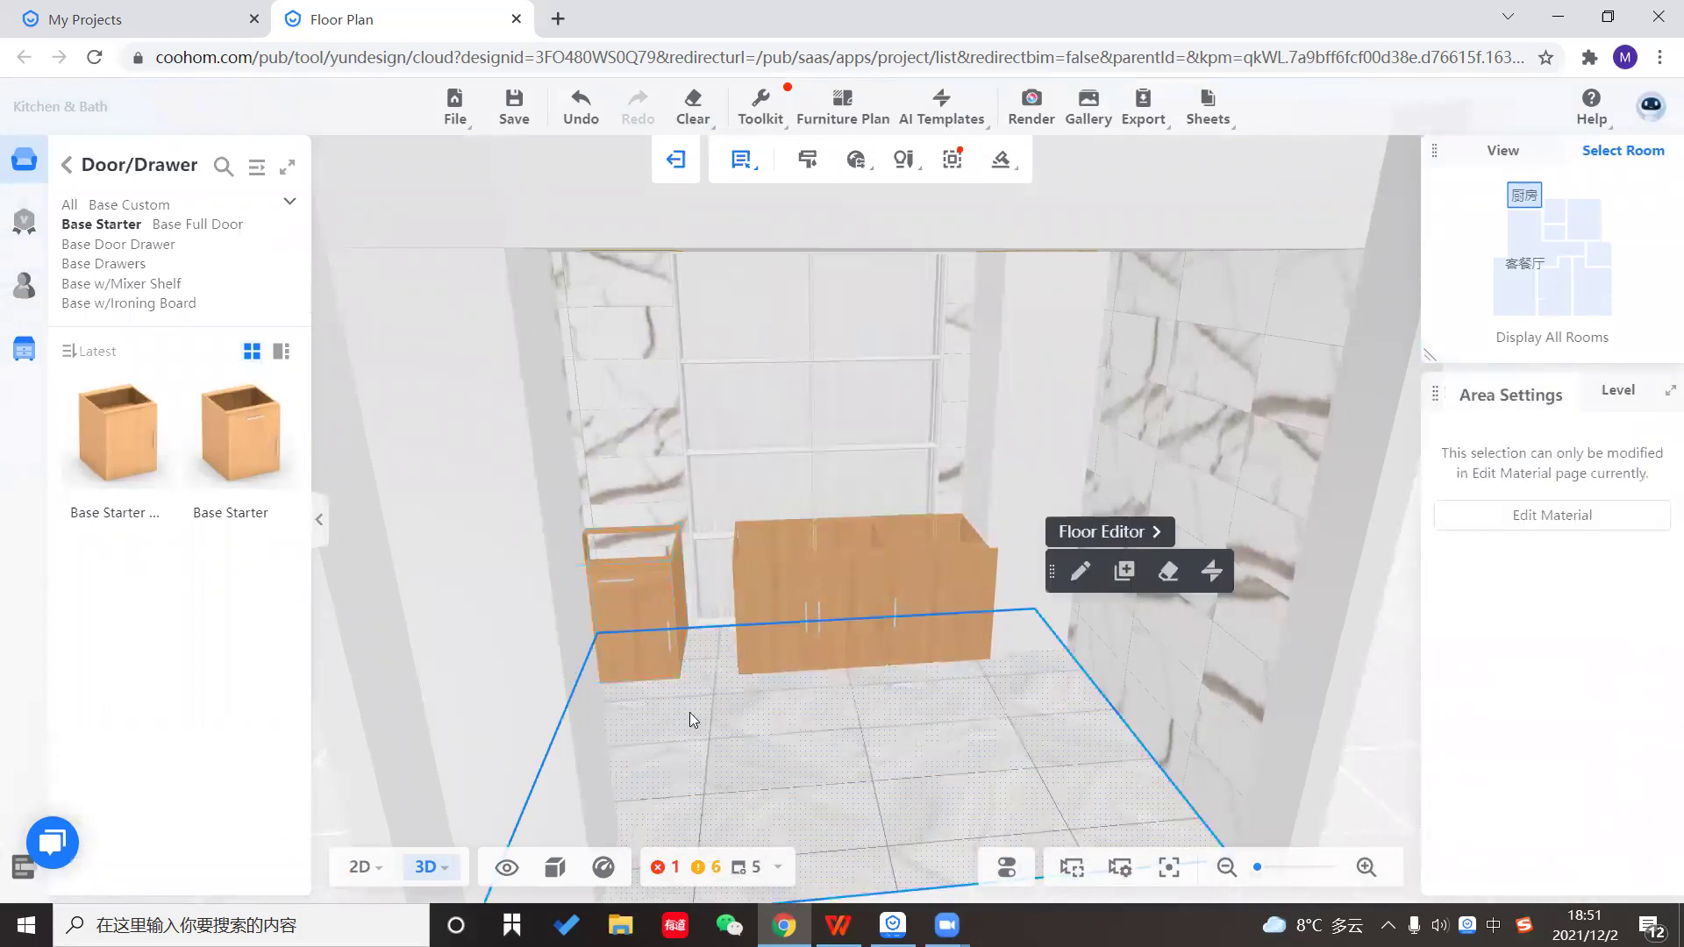
drag(682, 754, 654, 616)
click(688, 637)
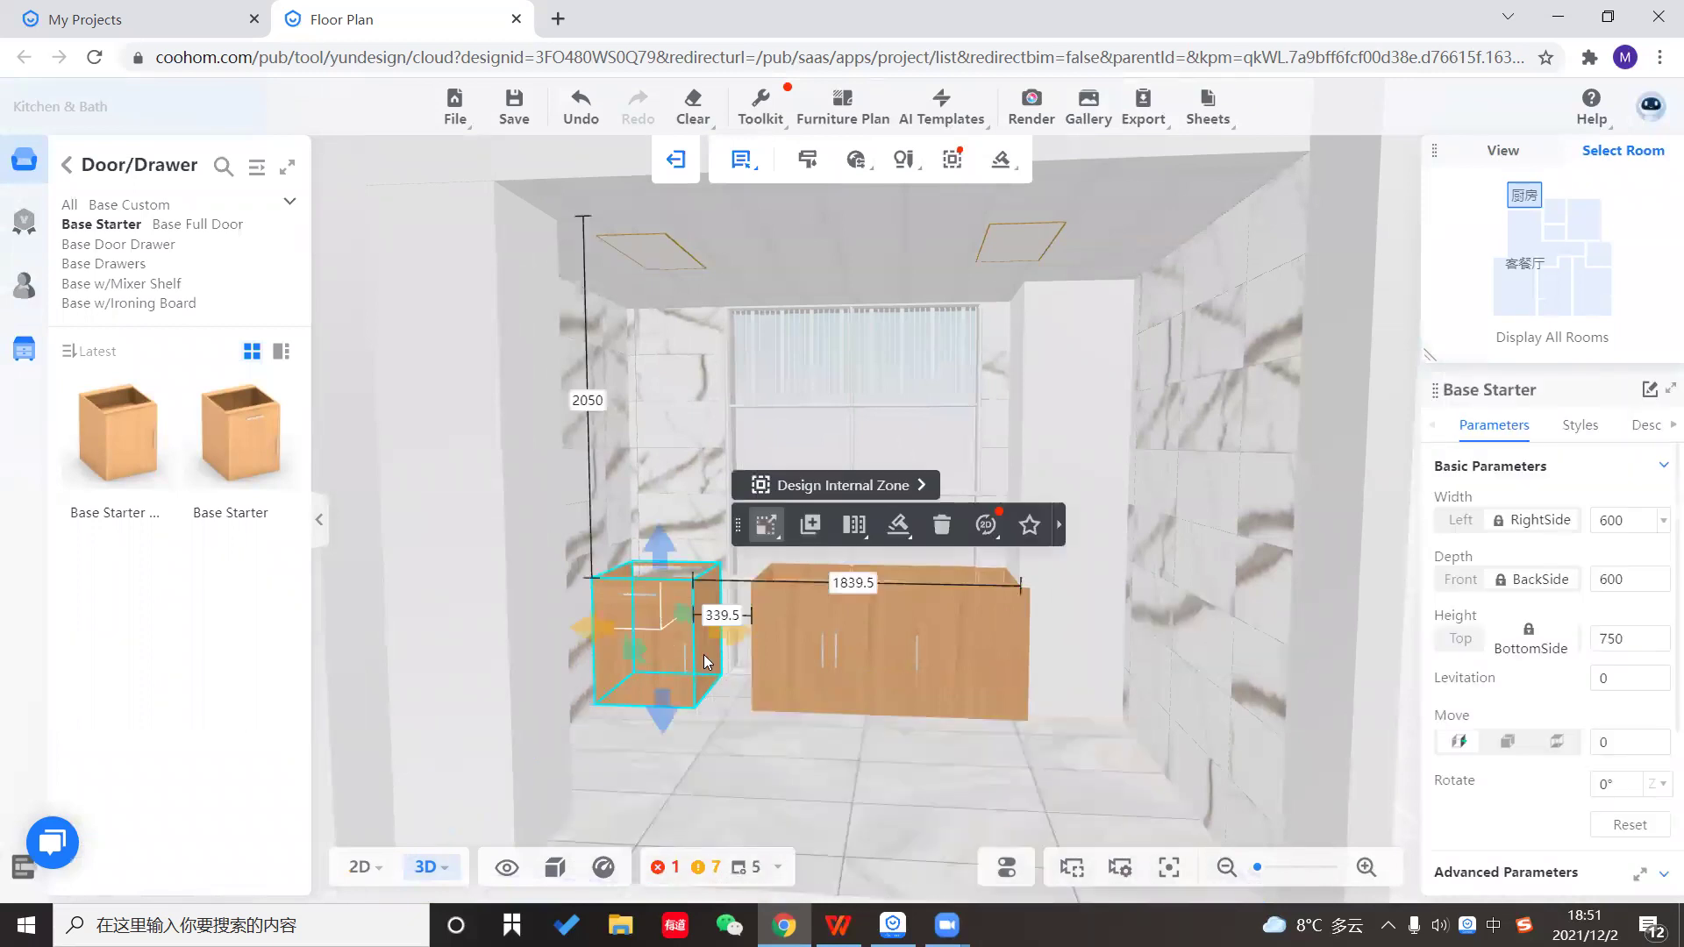
drag(735, 643, 772, 635)
click(866, 778)
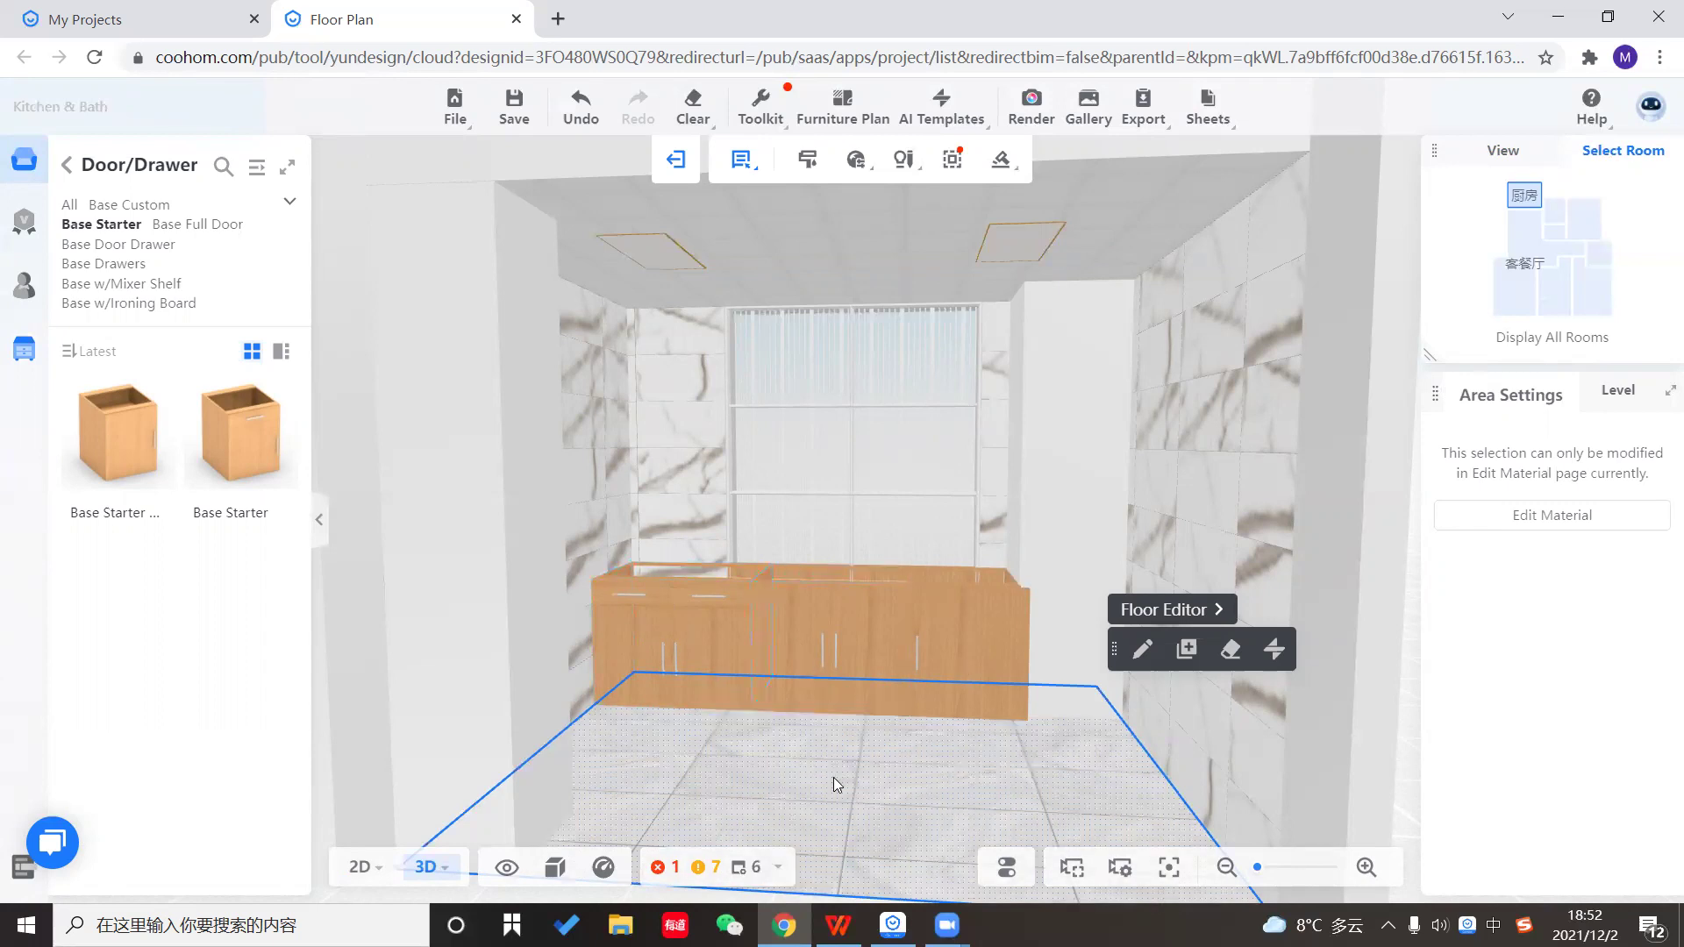
Adjust the depth of the base cabinets along the window wall by pulling their fronts, bringing the sink base to about 551 mm.
drag(710, 739, 886, 783)
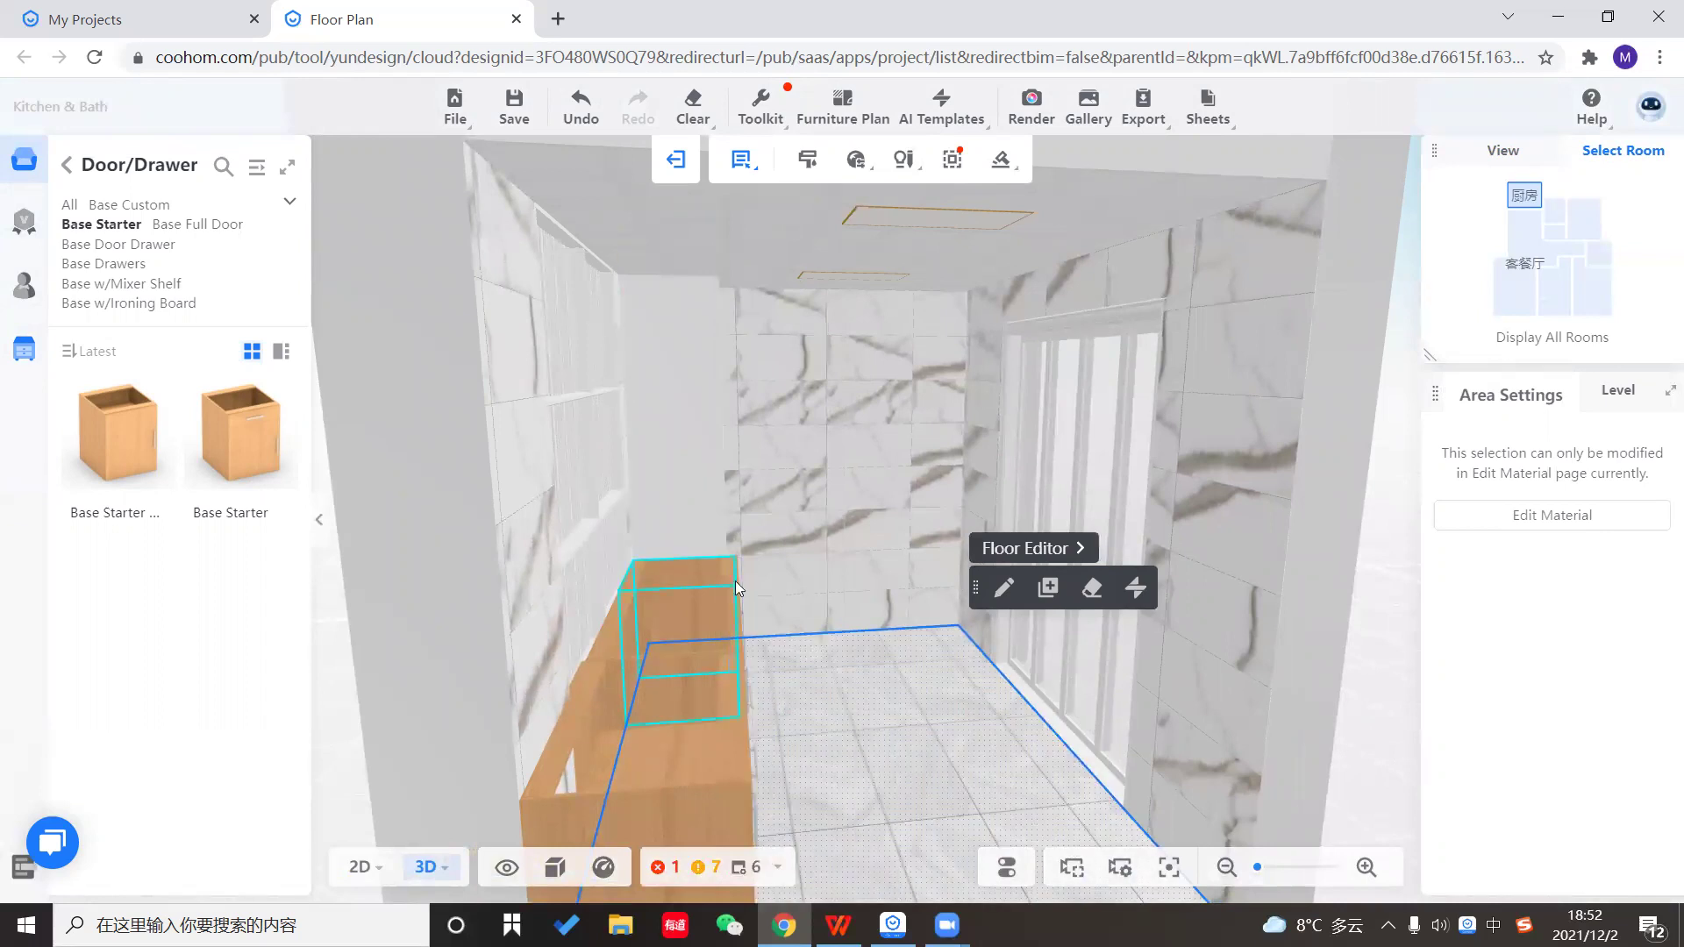
click(743, 641)
drag(741, 637, 738, 690)
drag(682, 772, 590, 789)
click(761, 810)
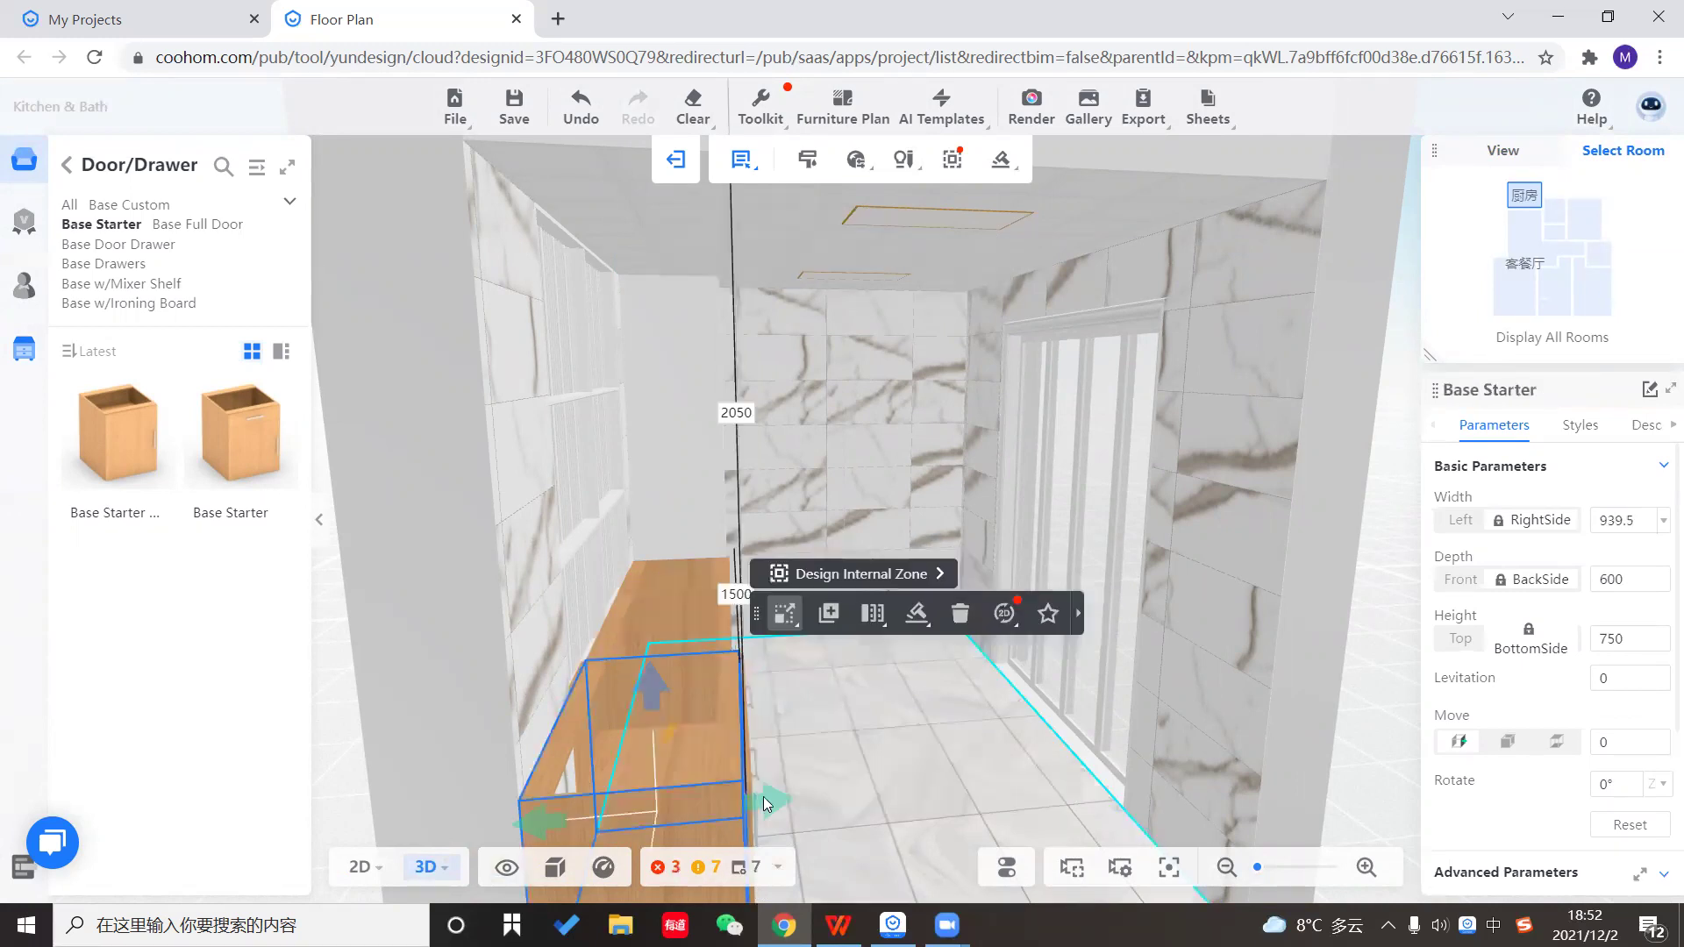
drag(751, 800, 846, 826)
click(846, 824)
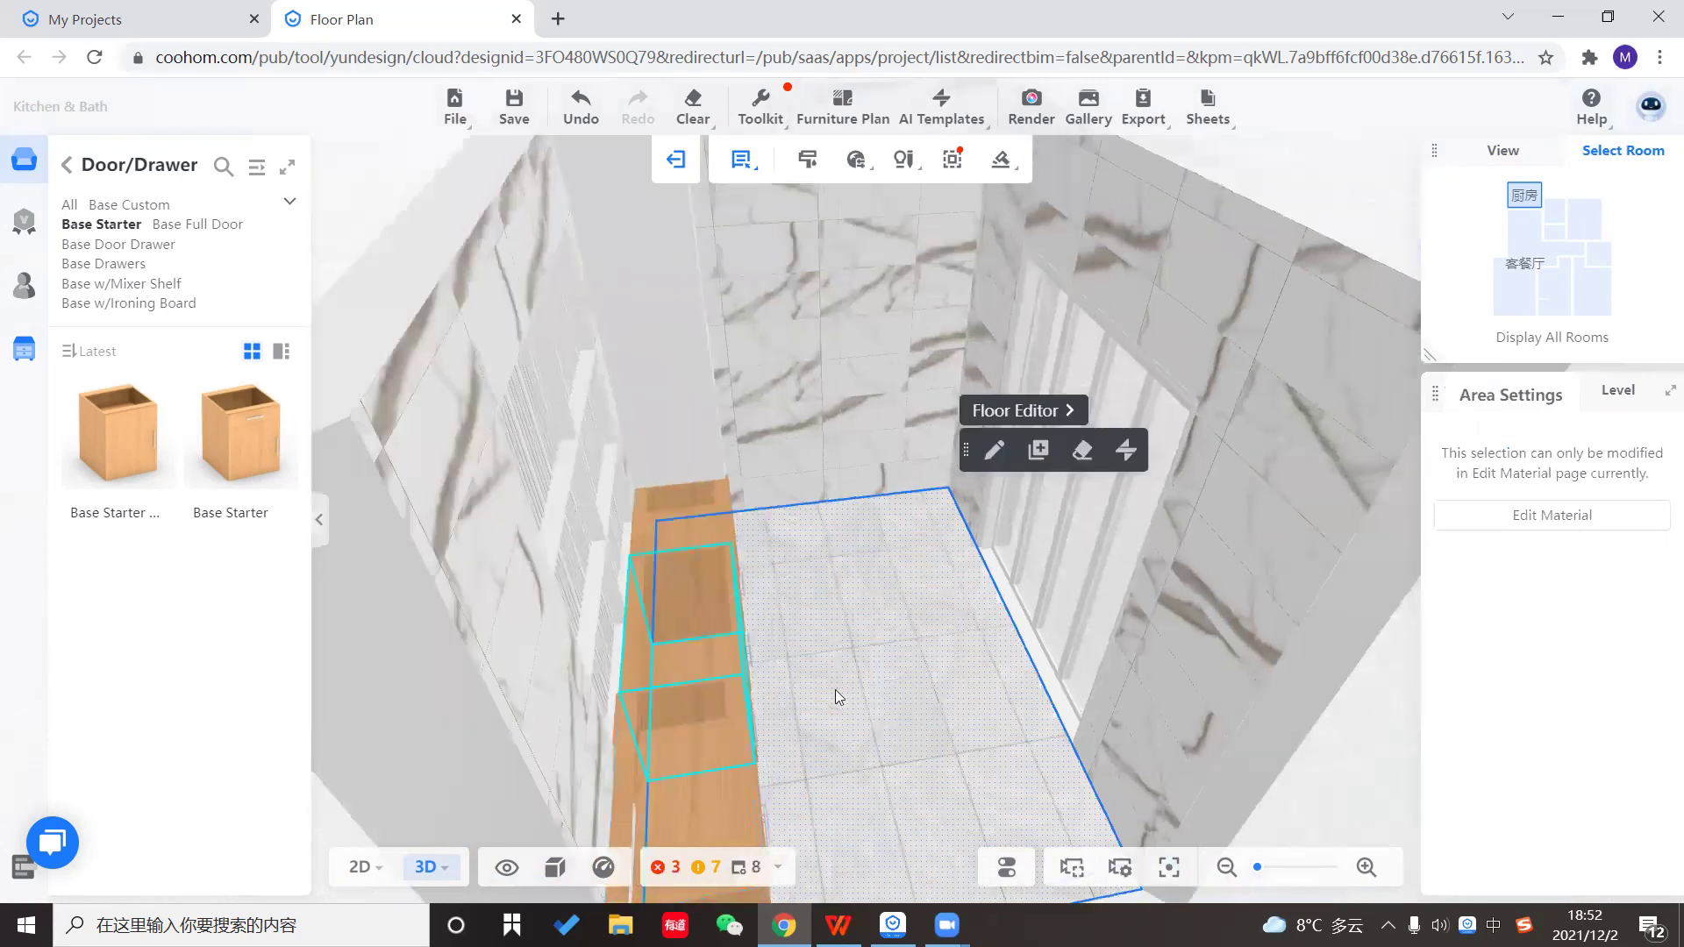
Set the Sink Base Full Door cabinet's depth to 550 mm.
click(747, 760)
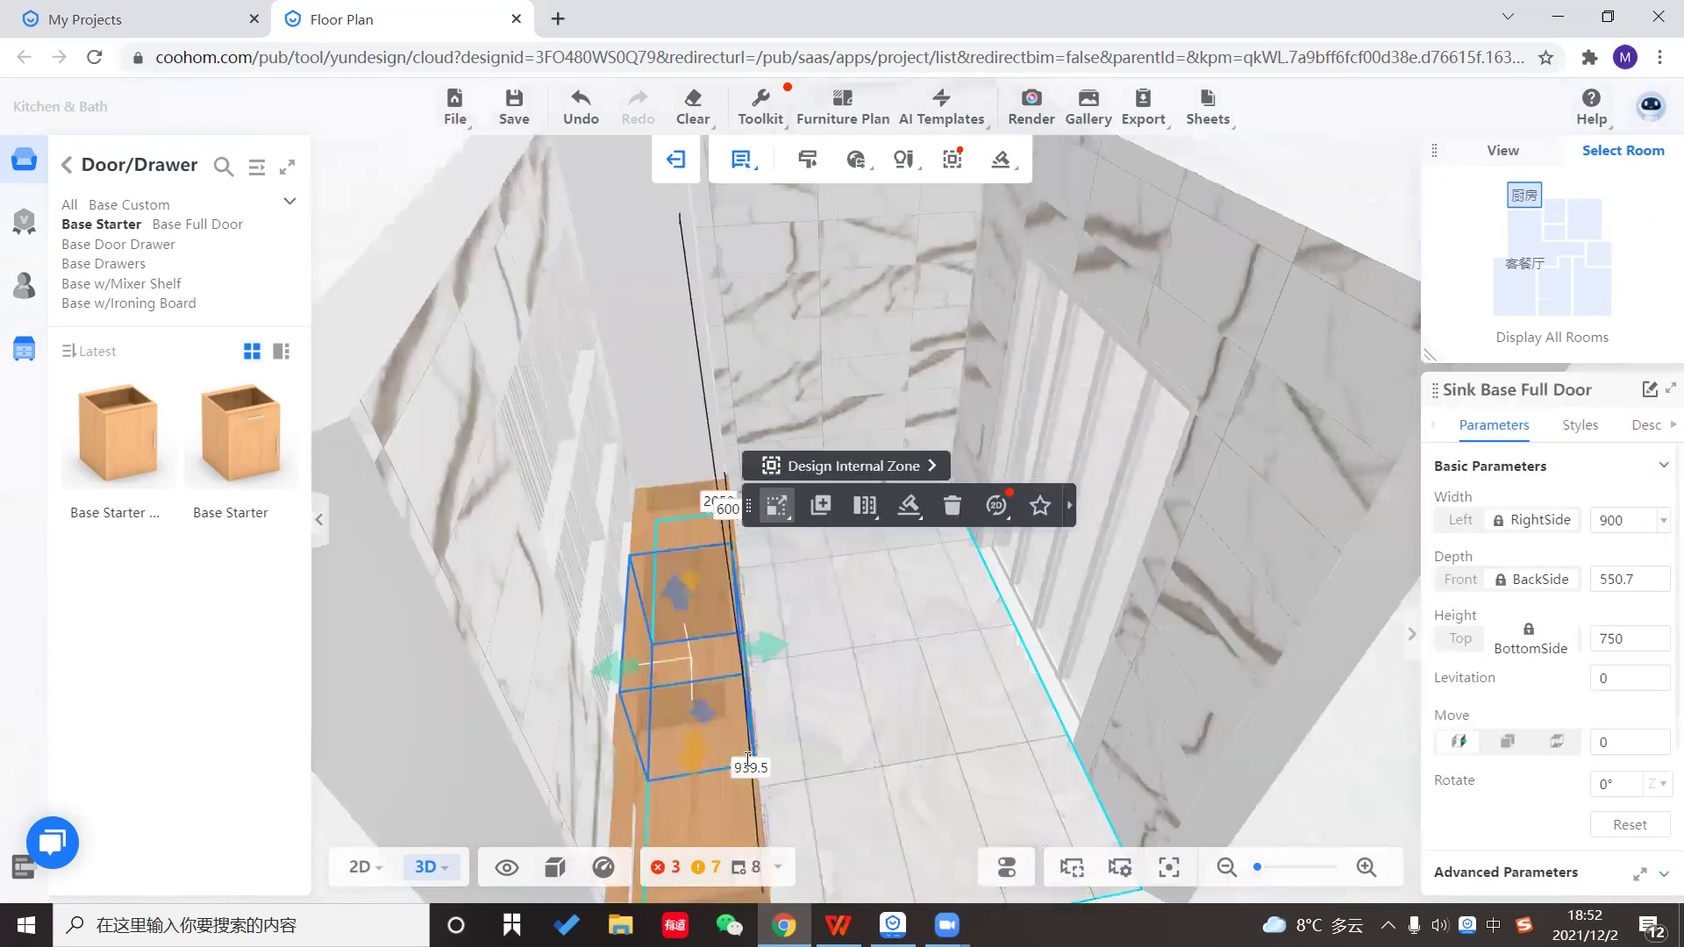
click(1576, 585)
text(5)
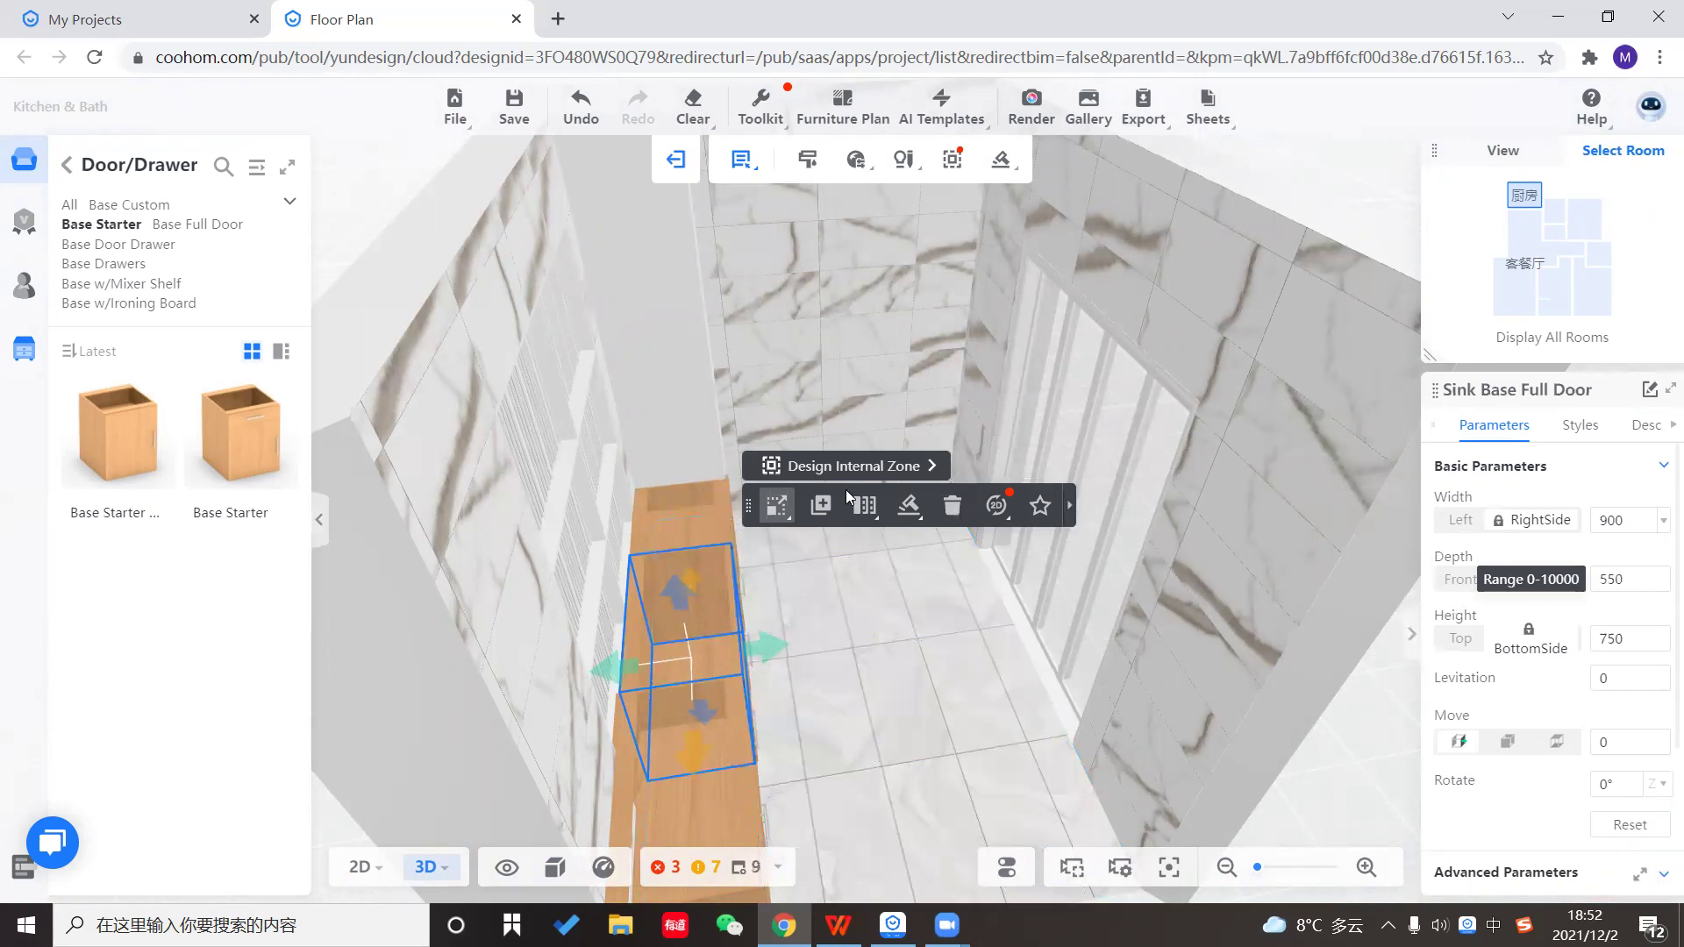
Set the Base Splicing FHD Right corner cabinet's width to 550 mm.
click(672, 535)
click(672, 526)
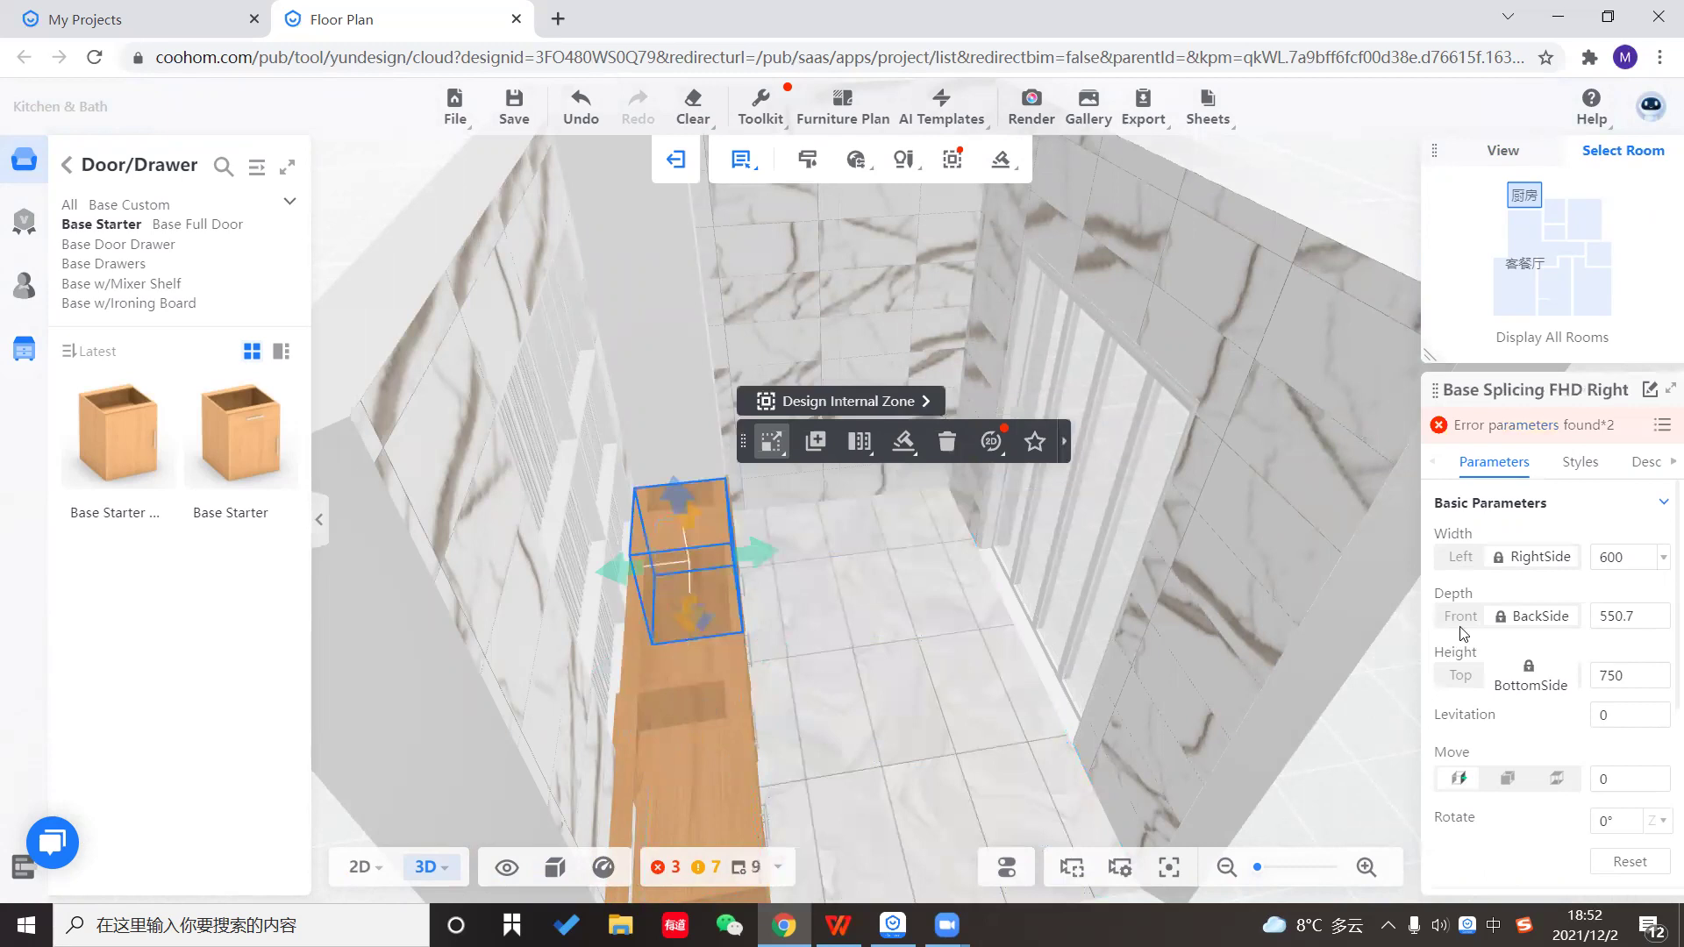
click(1552, 561)
text(550)
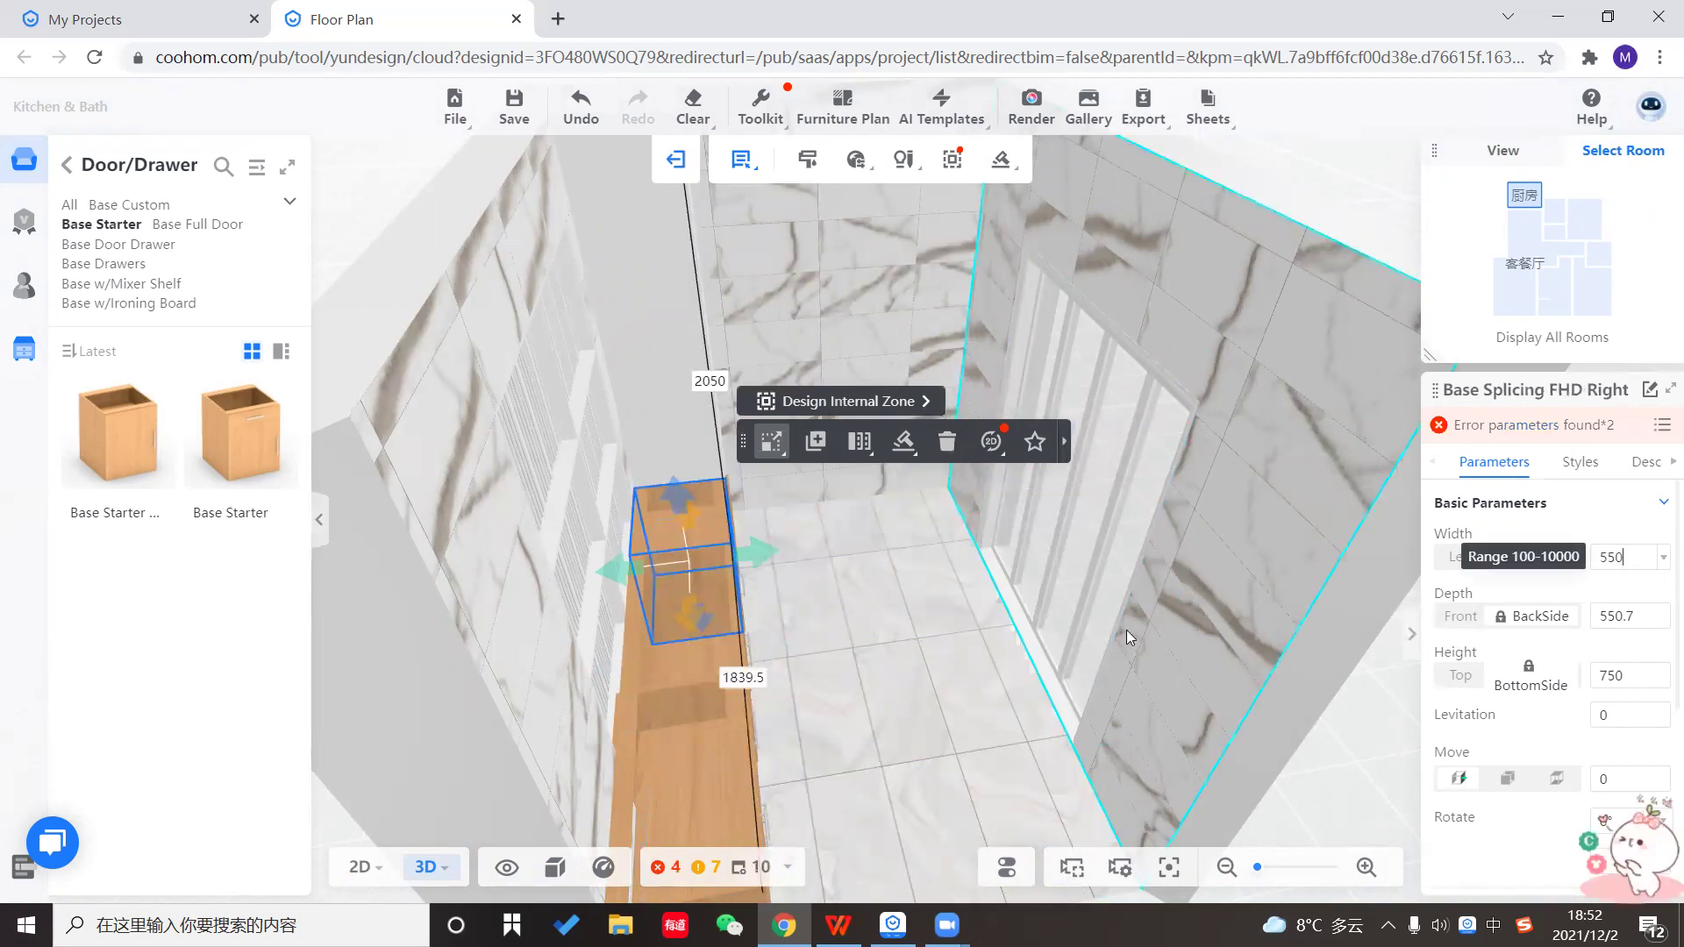
key(Return)
Set the depth of the Base Starter cabinet beside the sink base to 550 mm.
click(668, 740)
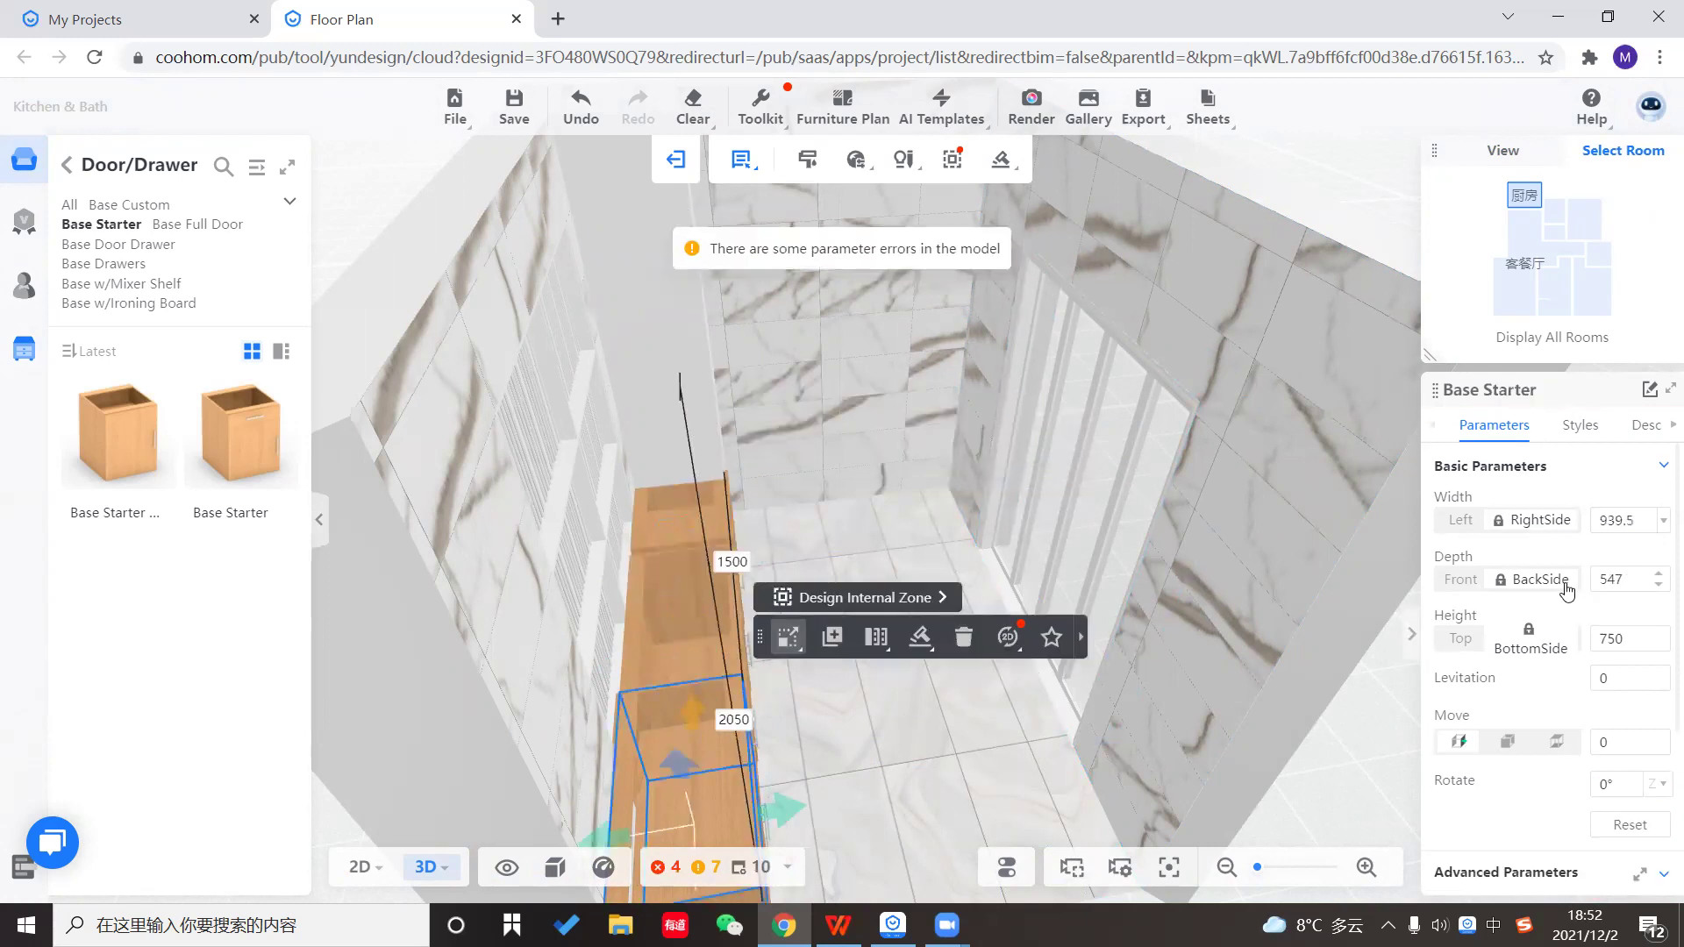
drag(915, 790, 854, 685)
click(863, 677)
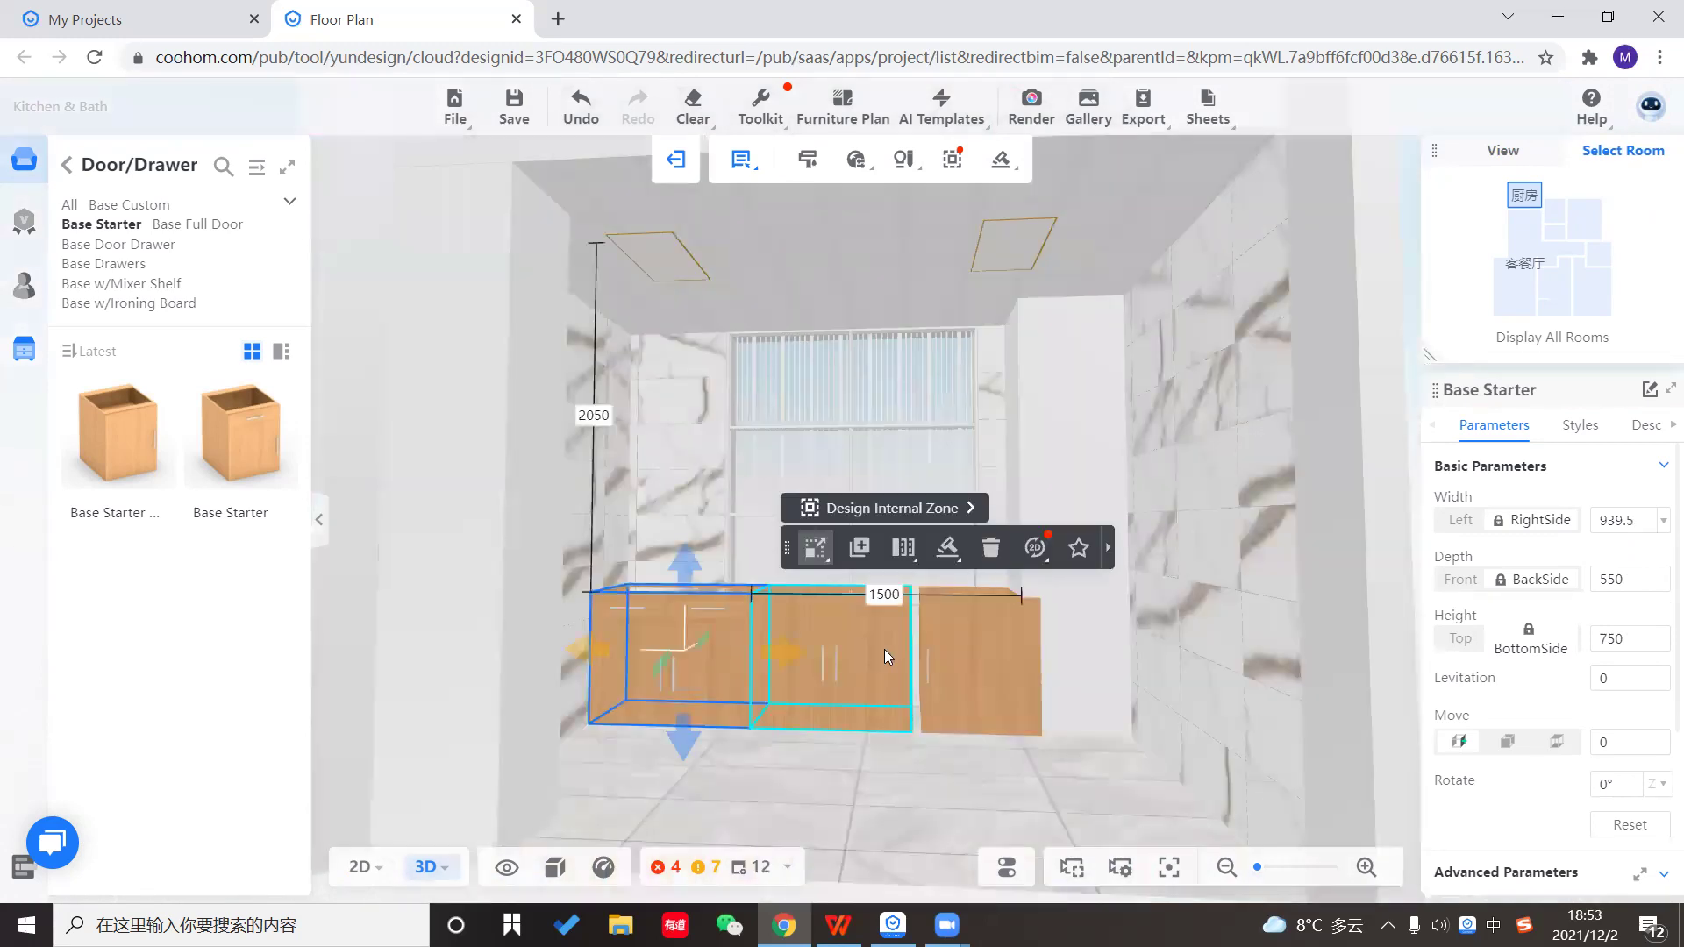
Stretch the sink base's side to meet the splicing corner cabinet, giving it a width of 950 mm.
click(938, 651)
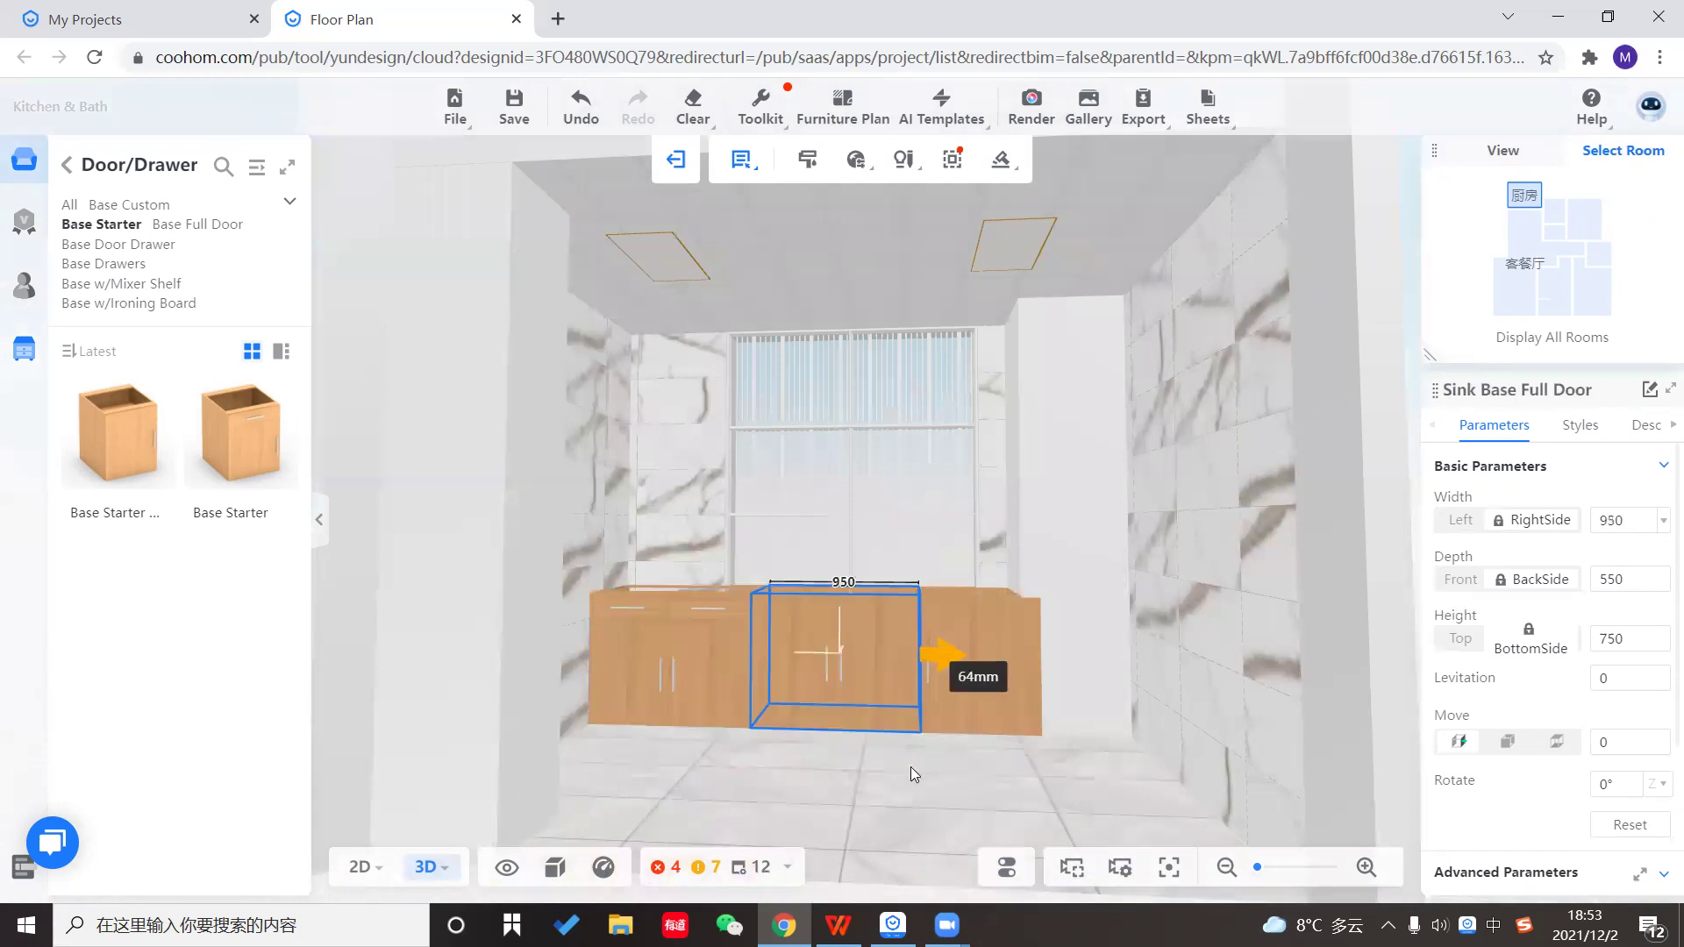
click(739, 823)
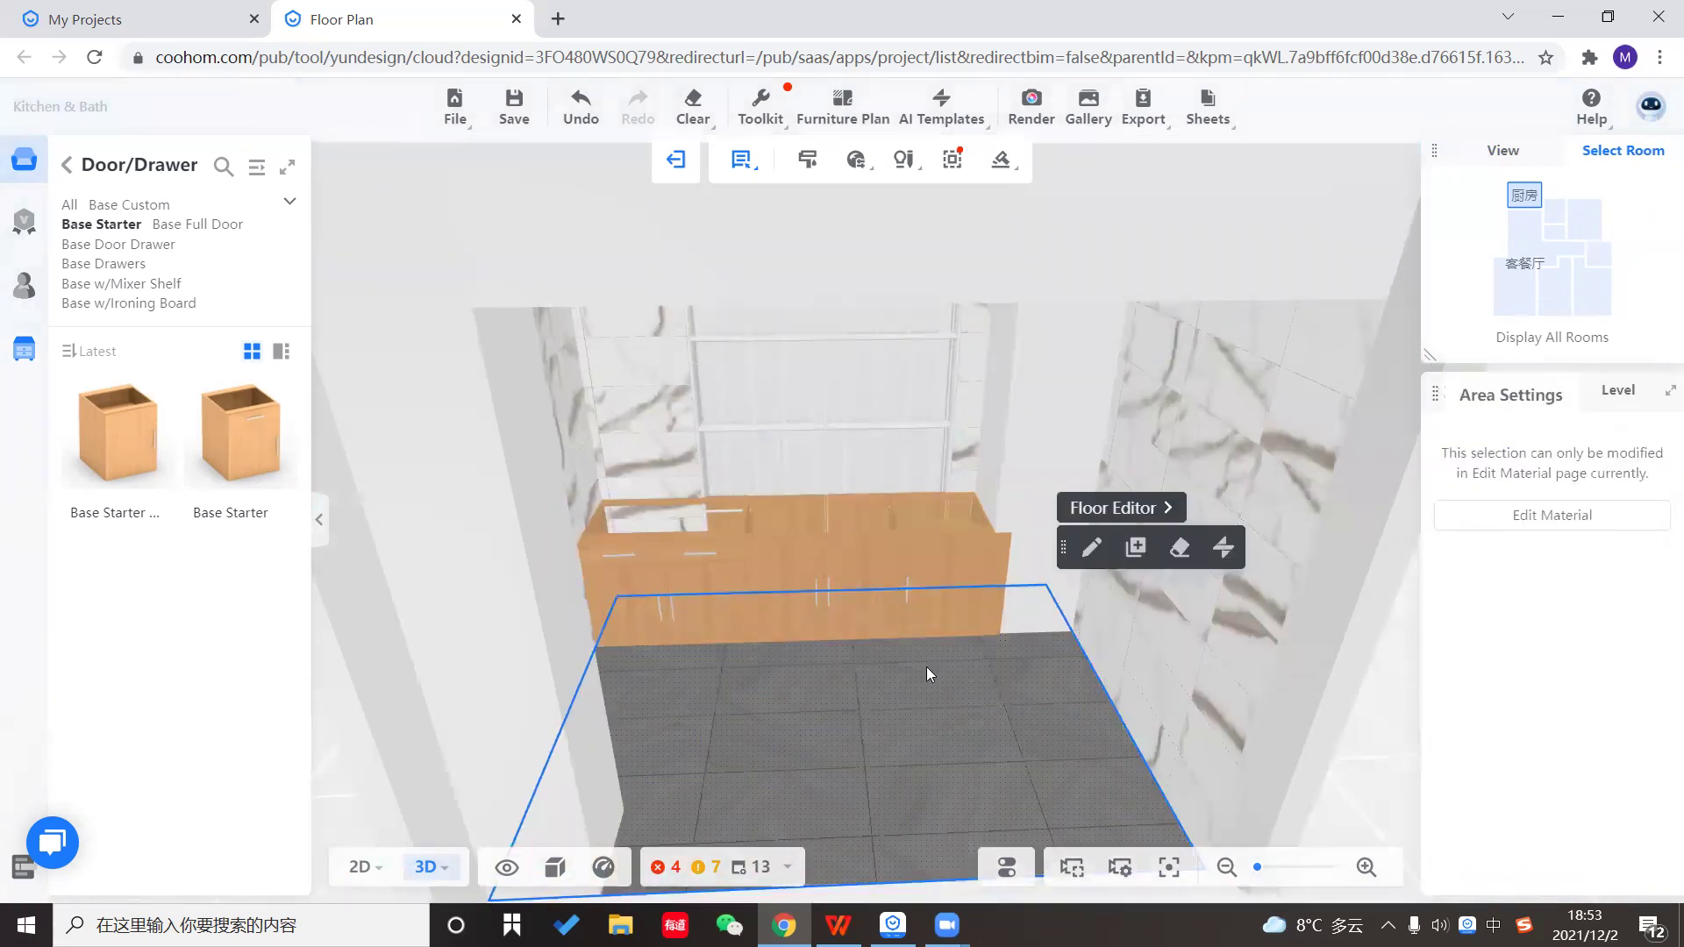
drag(881, 745, 875, 698)
click(854, 577)
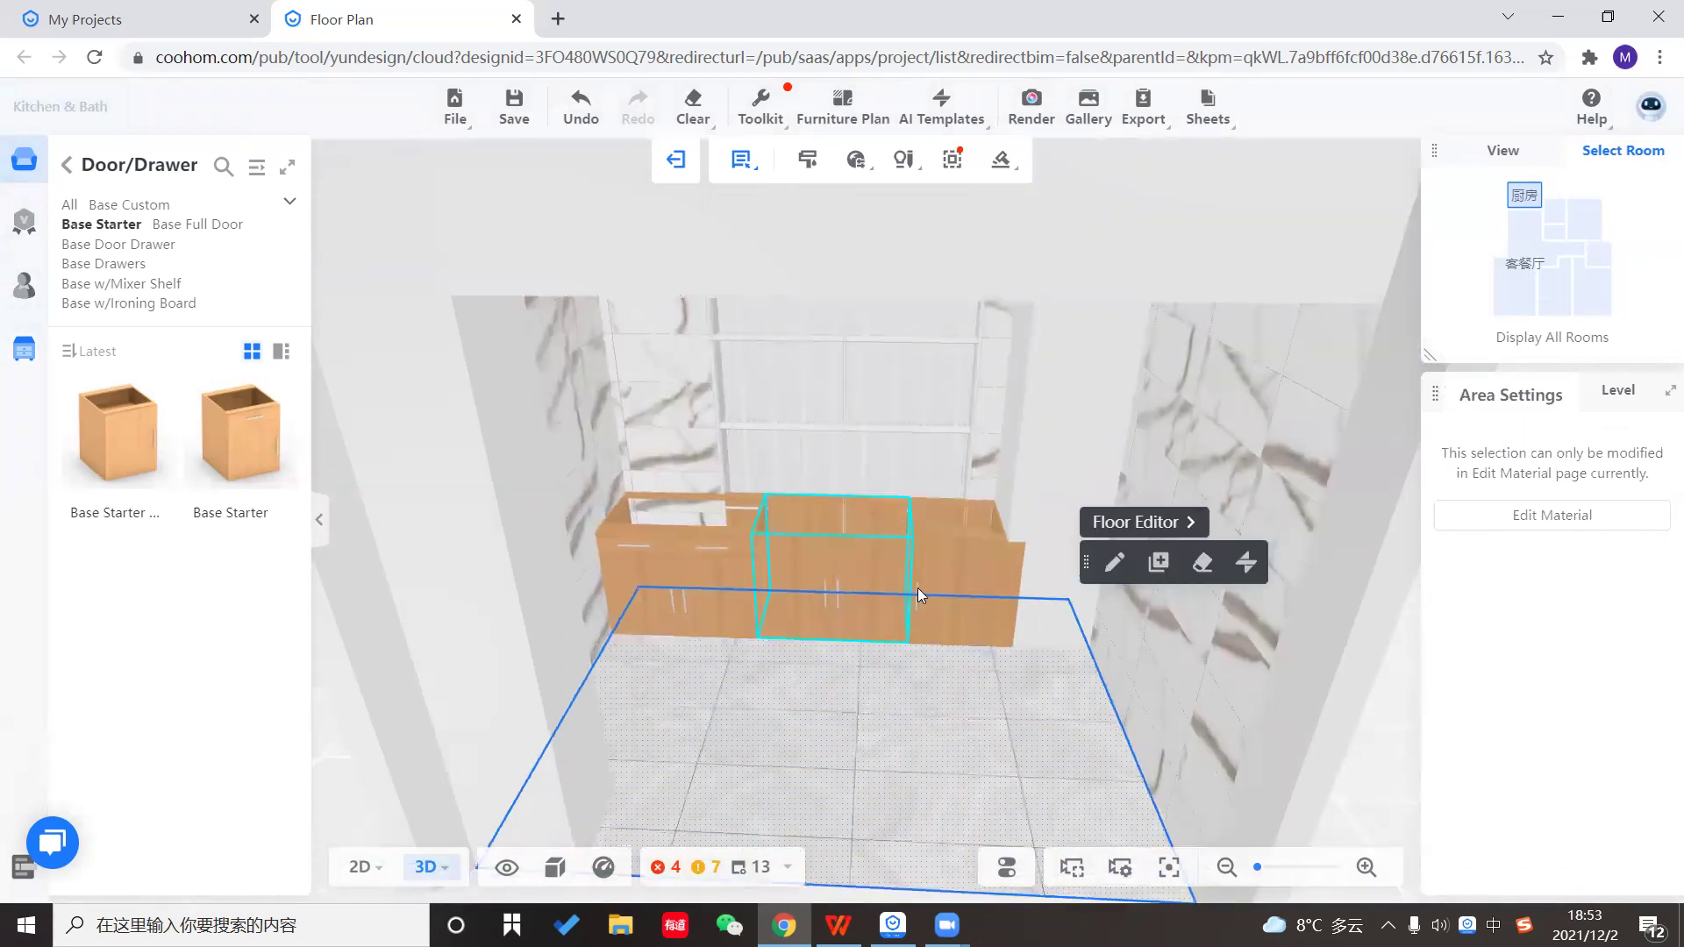
click(870, 586)
drag(931, 570, 1002, 573)
click(933, 580)
drag(894, 573, 528, 379)
click(833, 723)
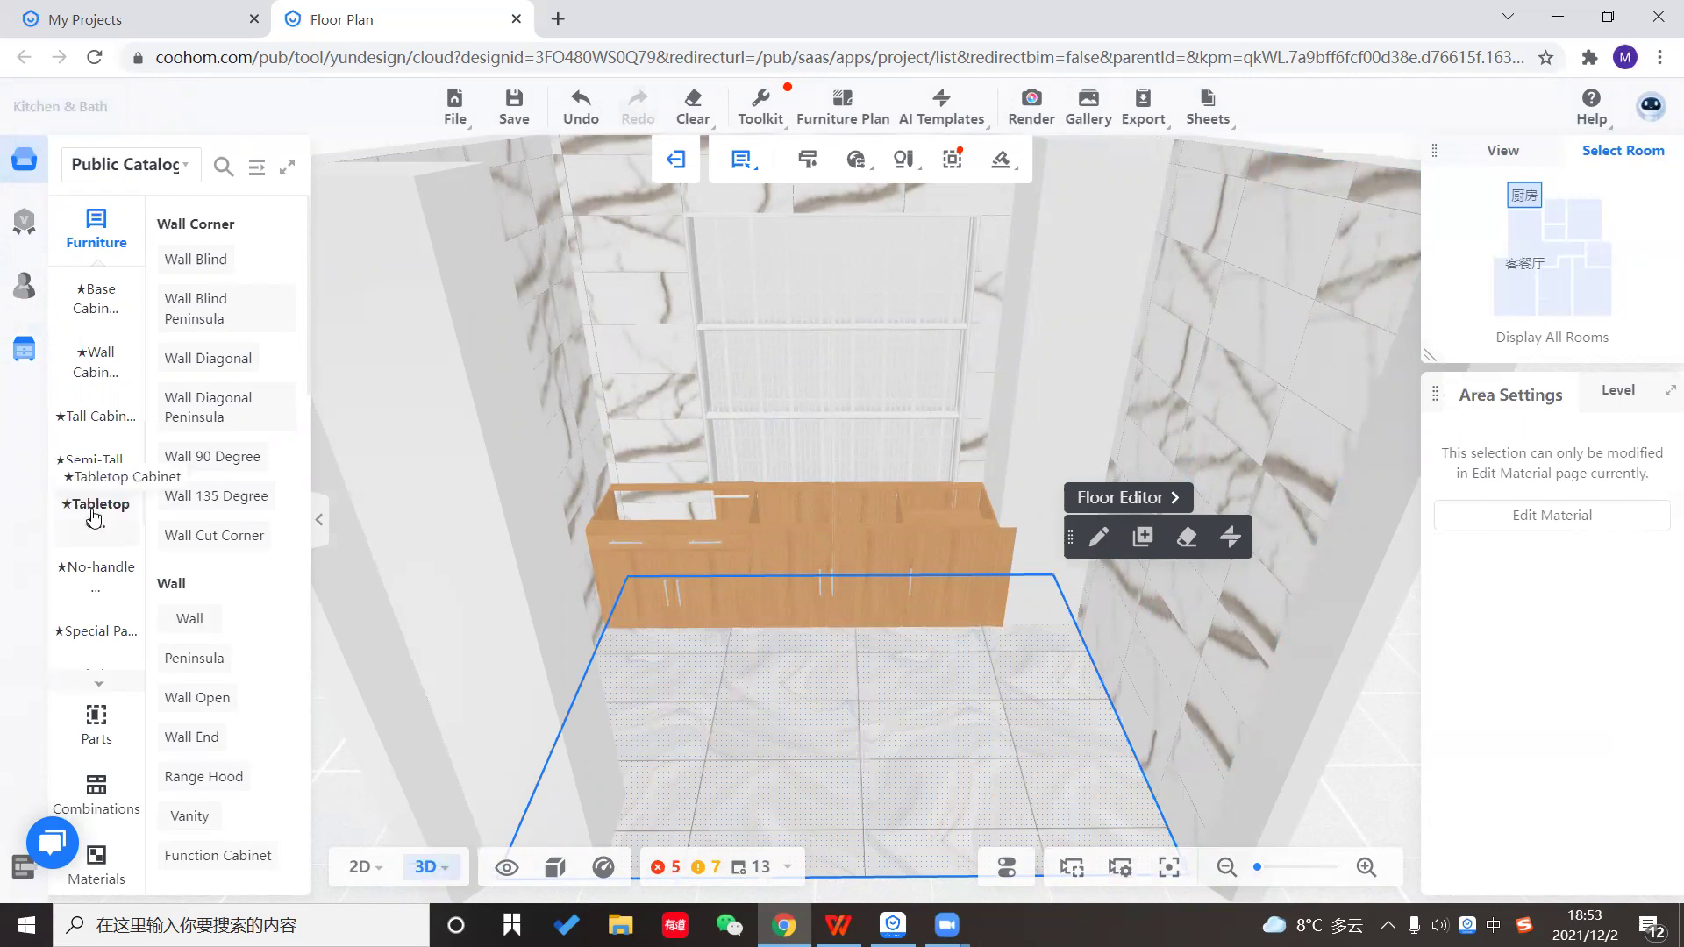
Place a Range Base Drawer cabinet from the Catalog 1.0 Electrical base category against the wall adjoining the window wall.
scroll(79, 526, down, 2)
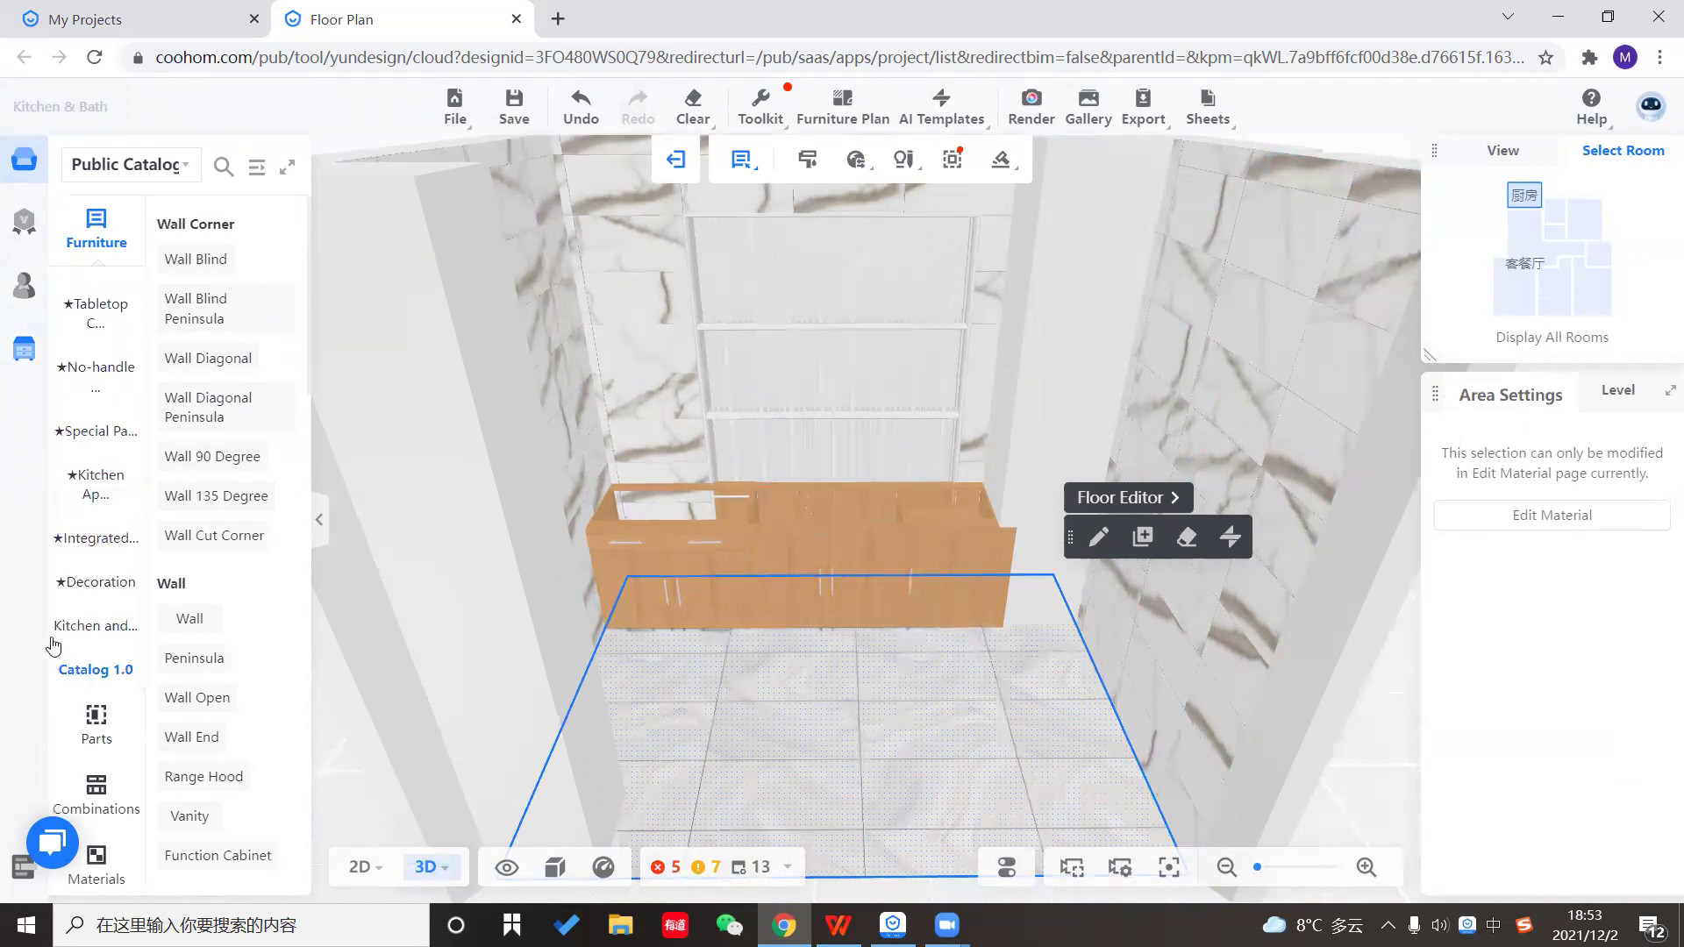
scroll(252, 558, down, 2)
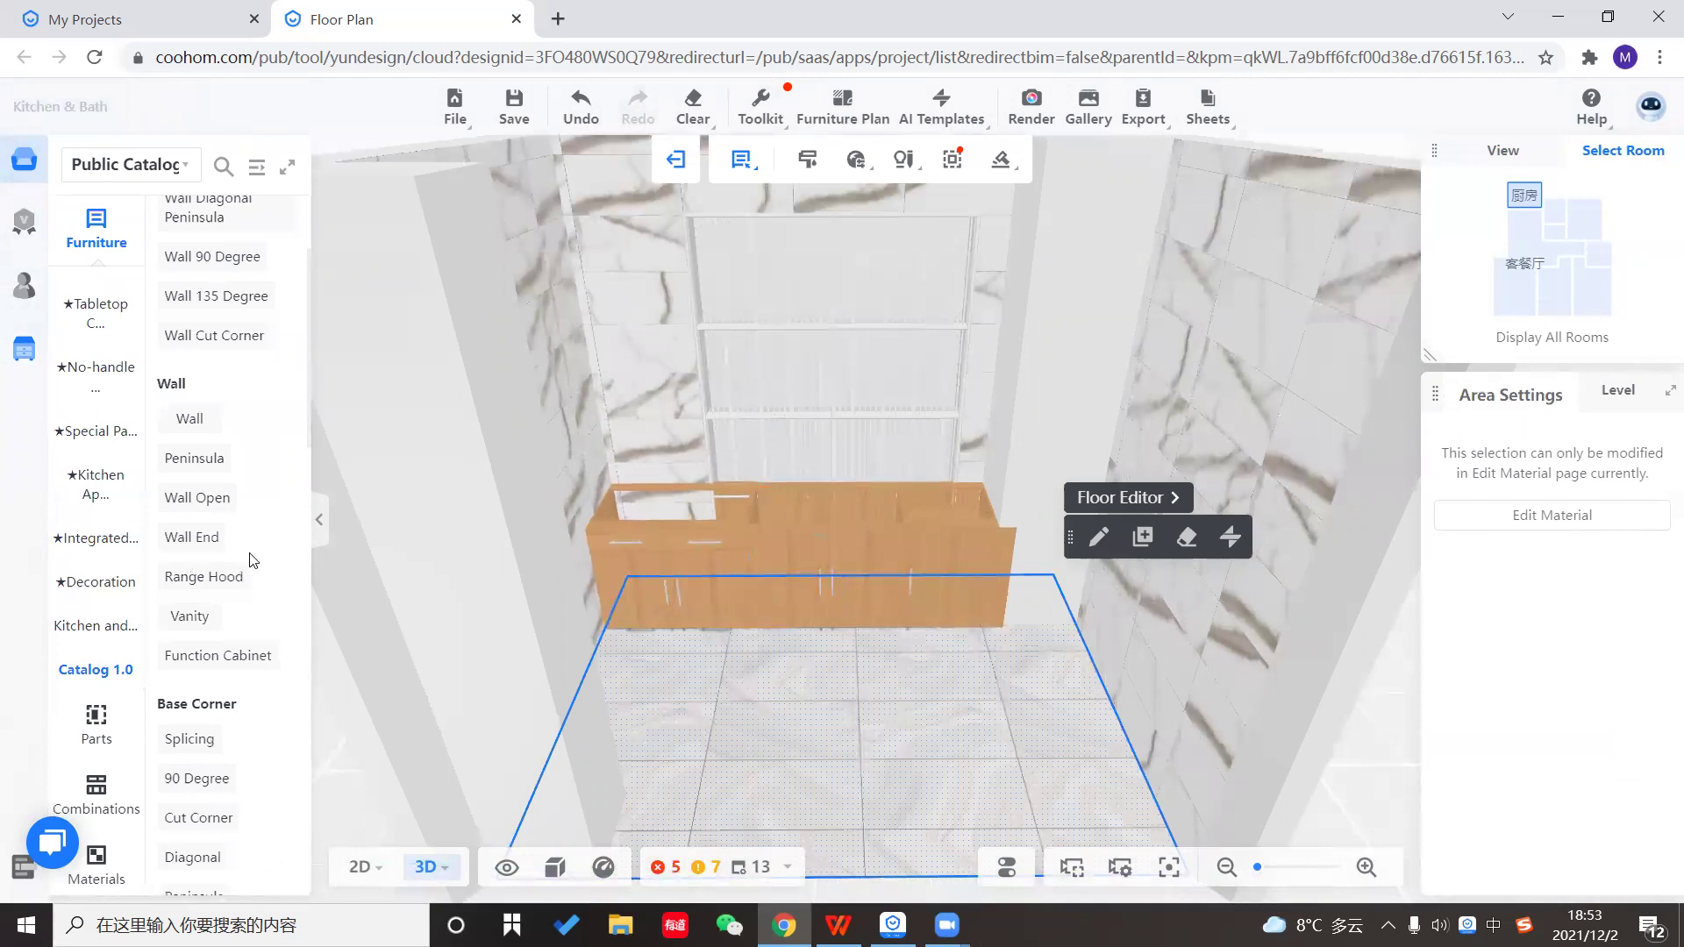
scroll(254, 560, down, 3)
scroll(202, 681, down, 1)
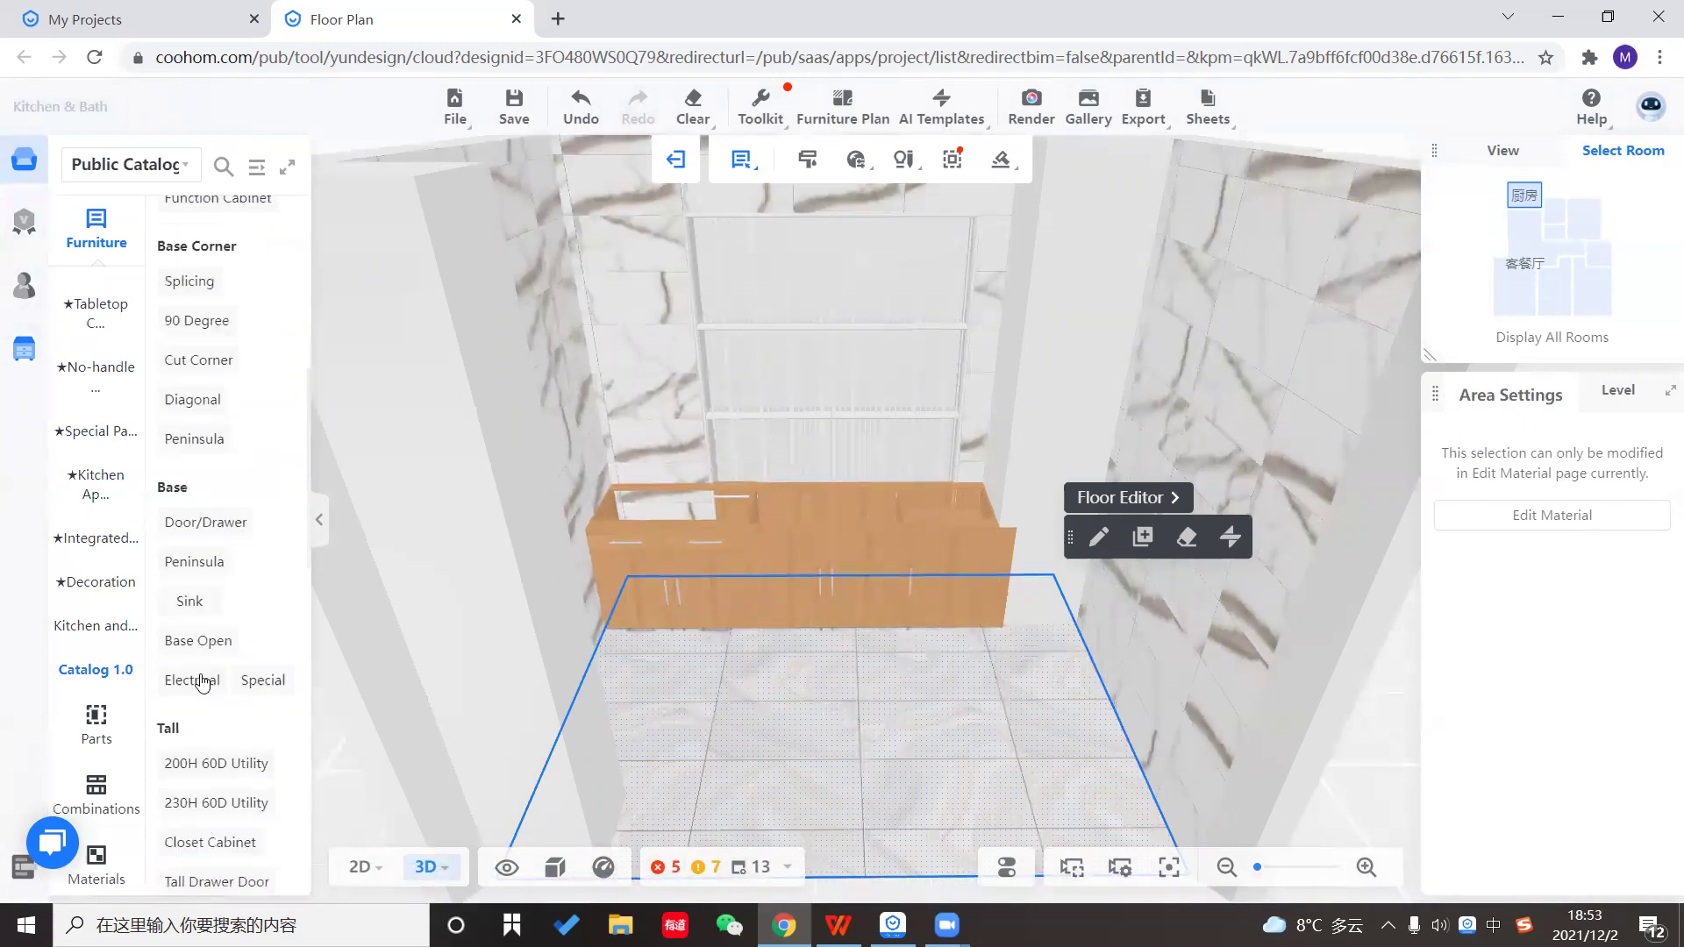
click(204, 682)
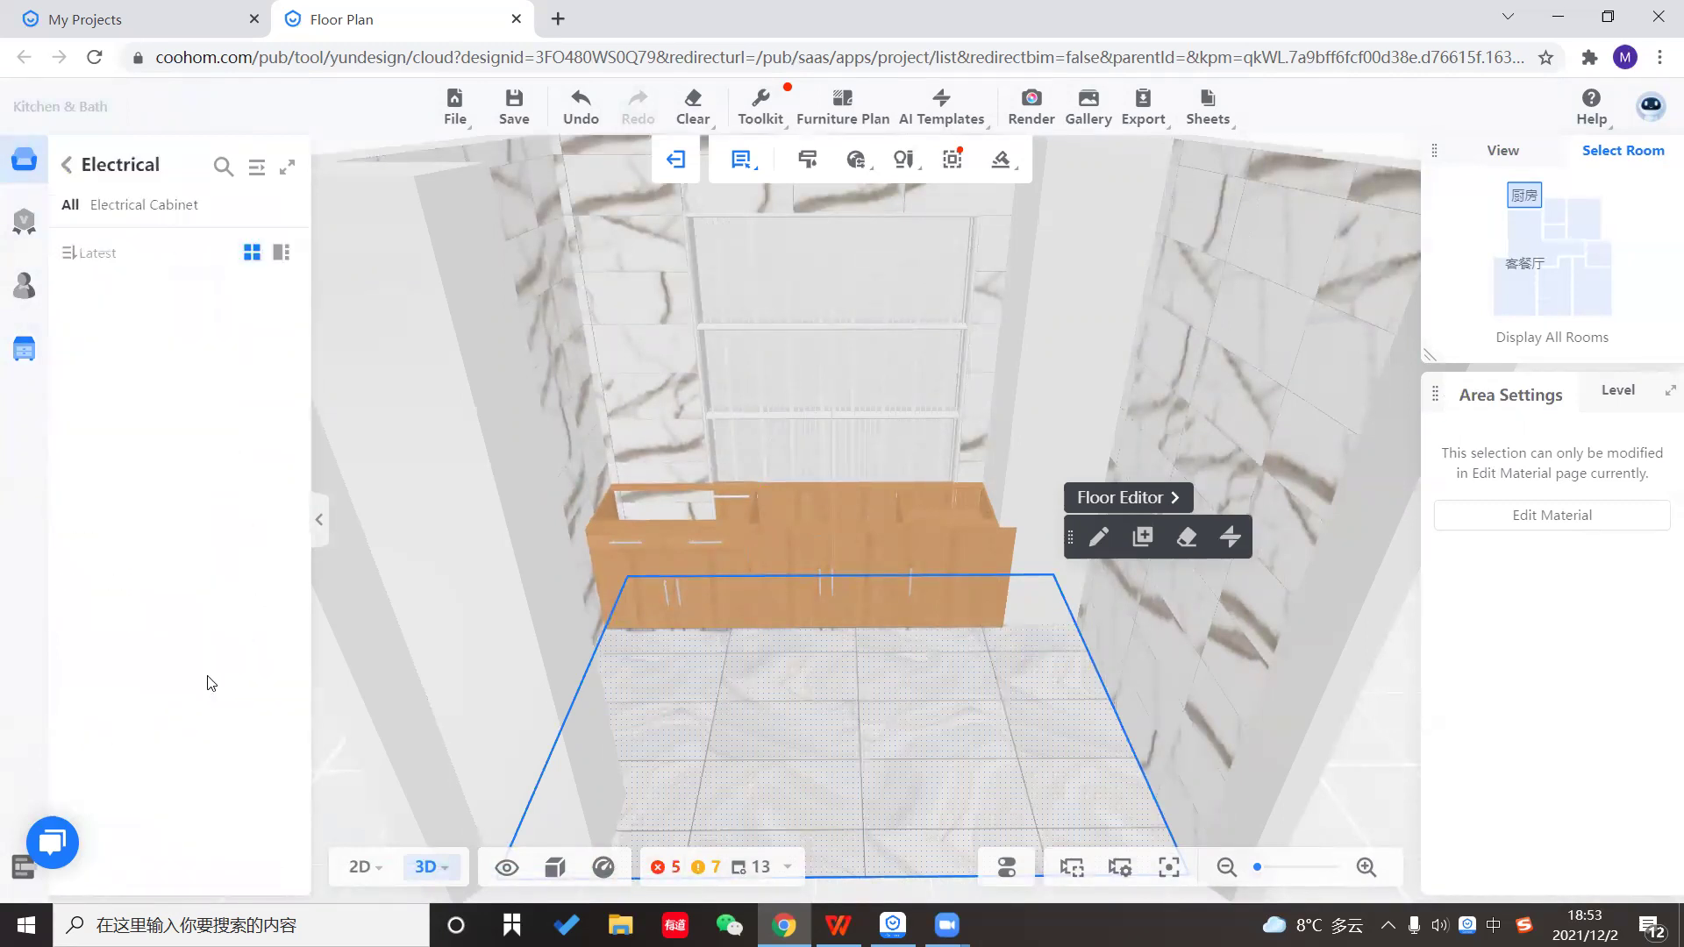
click(136, 646)
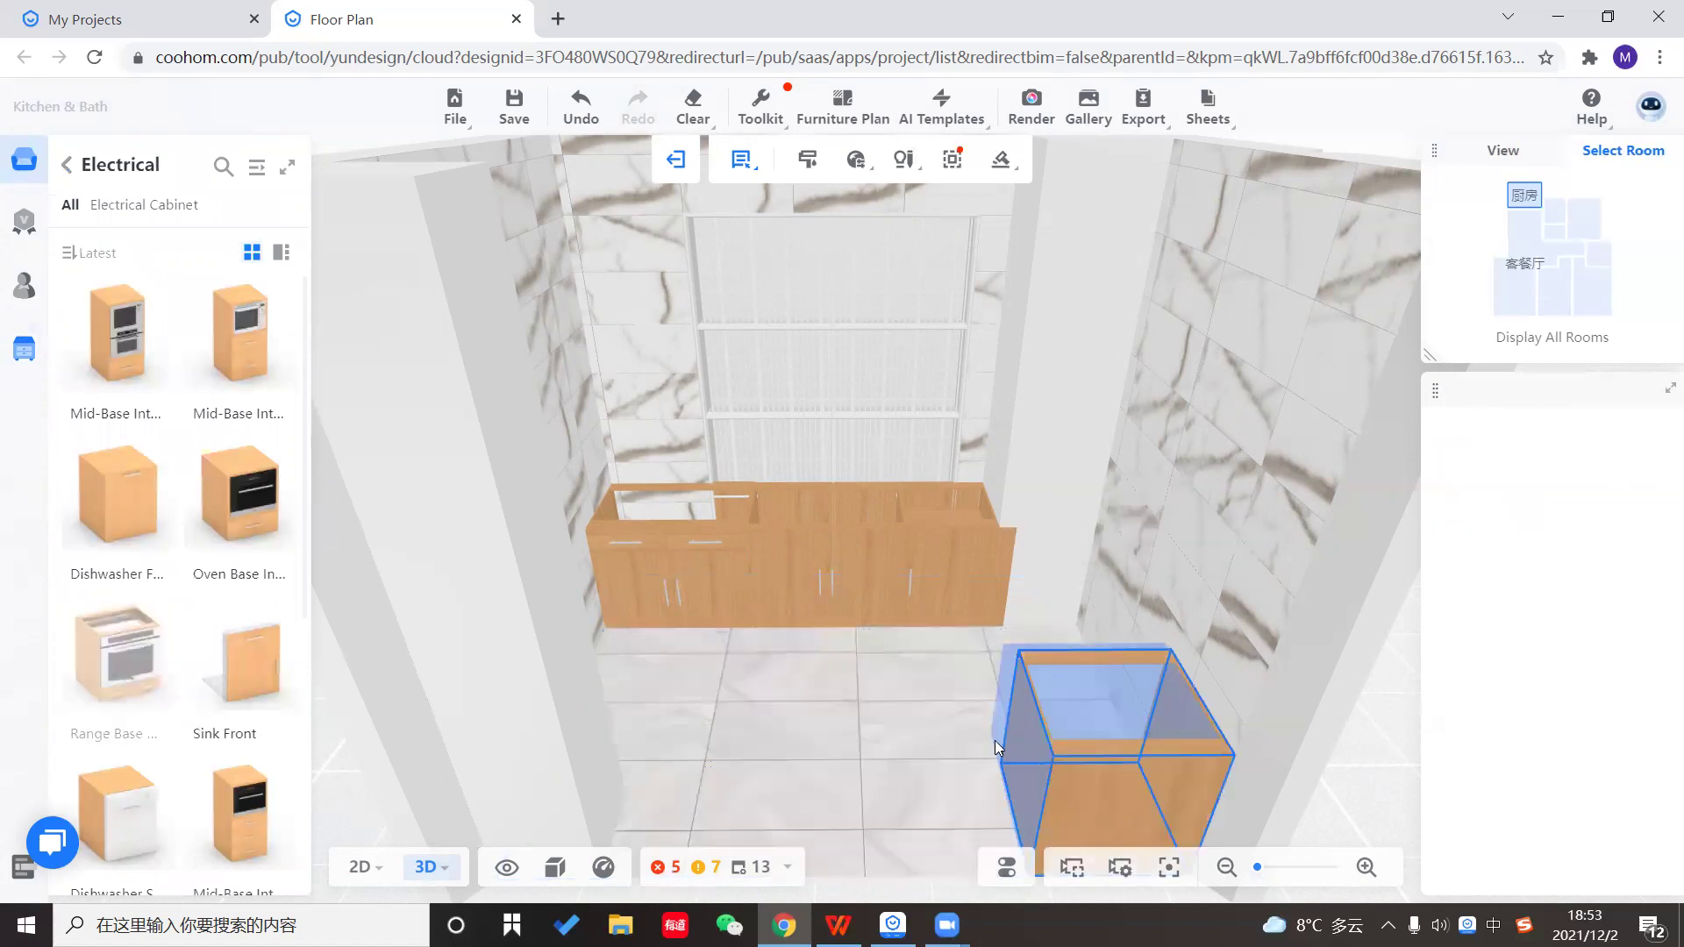
click(994, 740)
drag(1084, 675, 1002, 570)
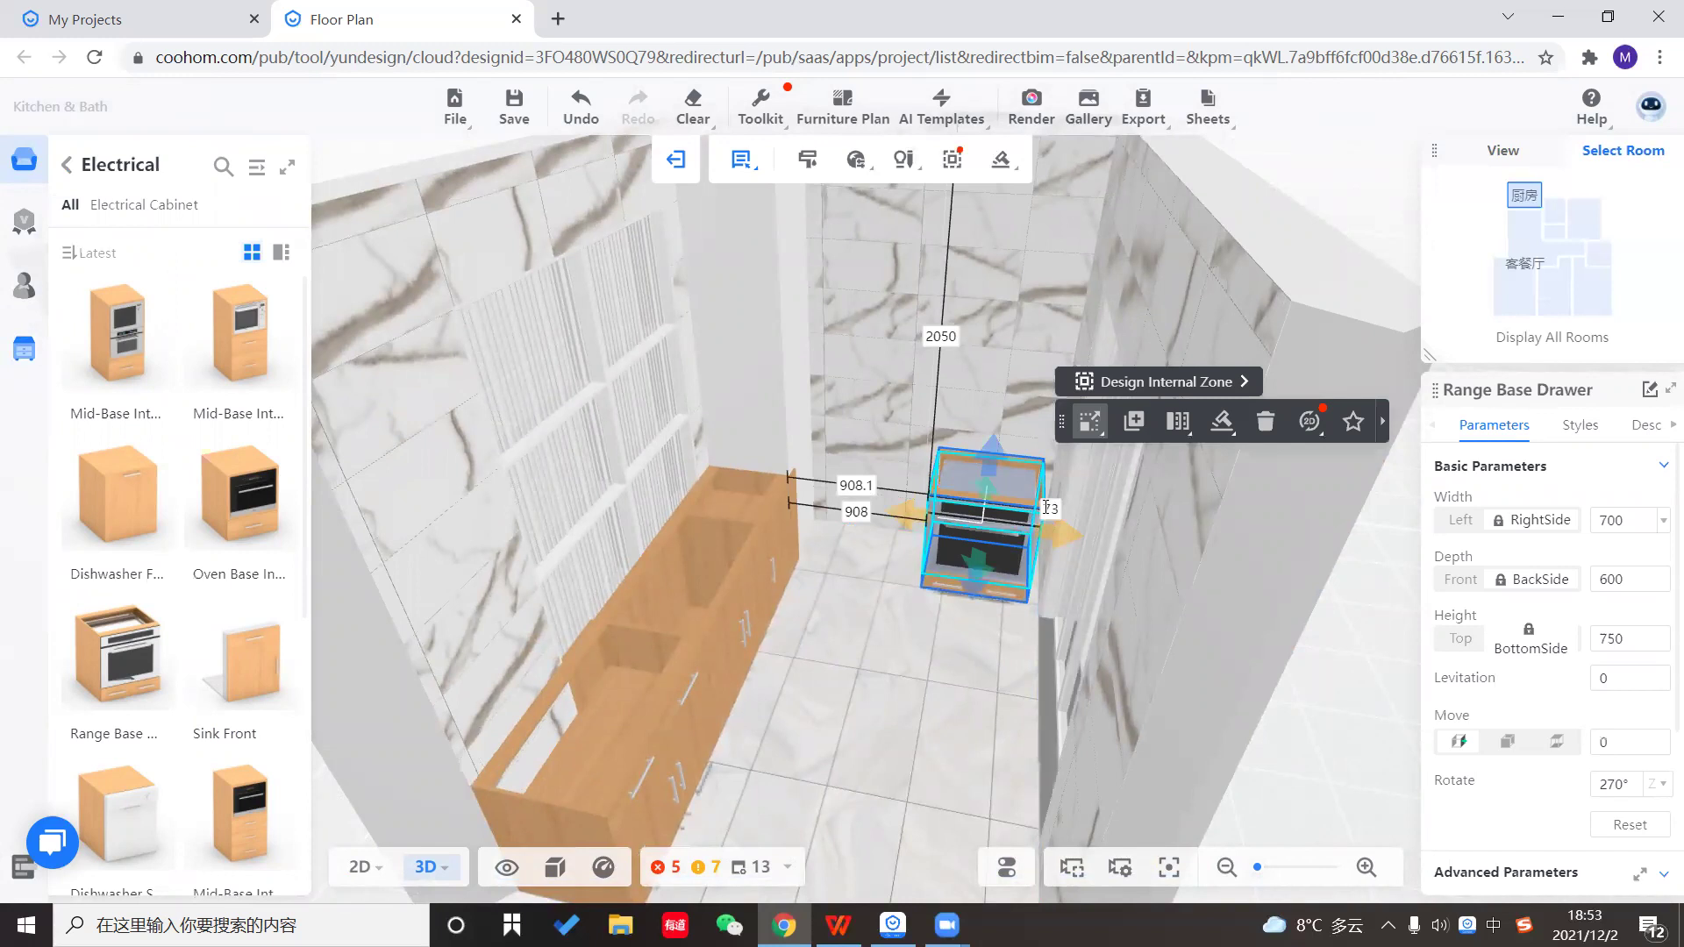
Set the Range Base Drawer cabinet's width to 900 mm.
click(1590, 519)
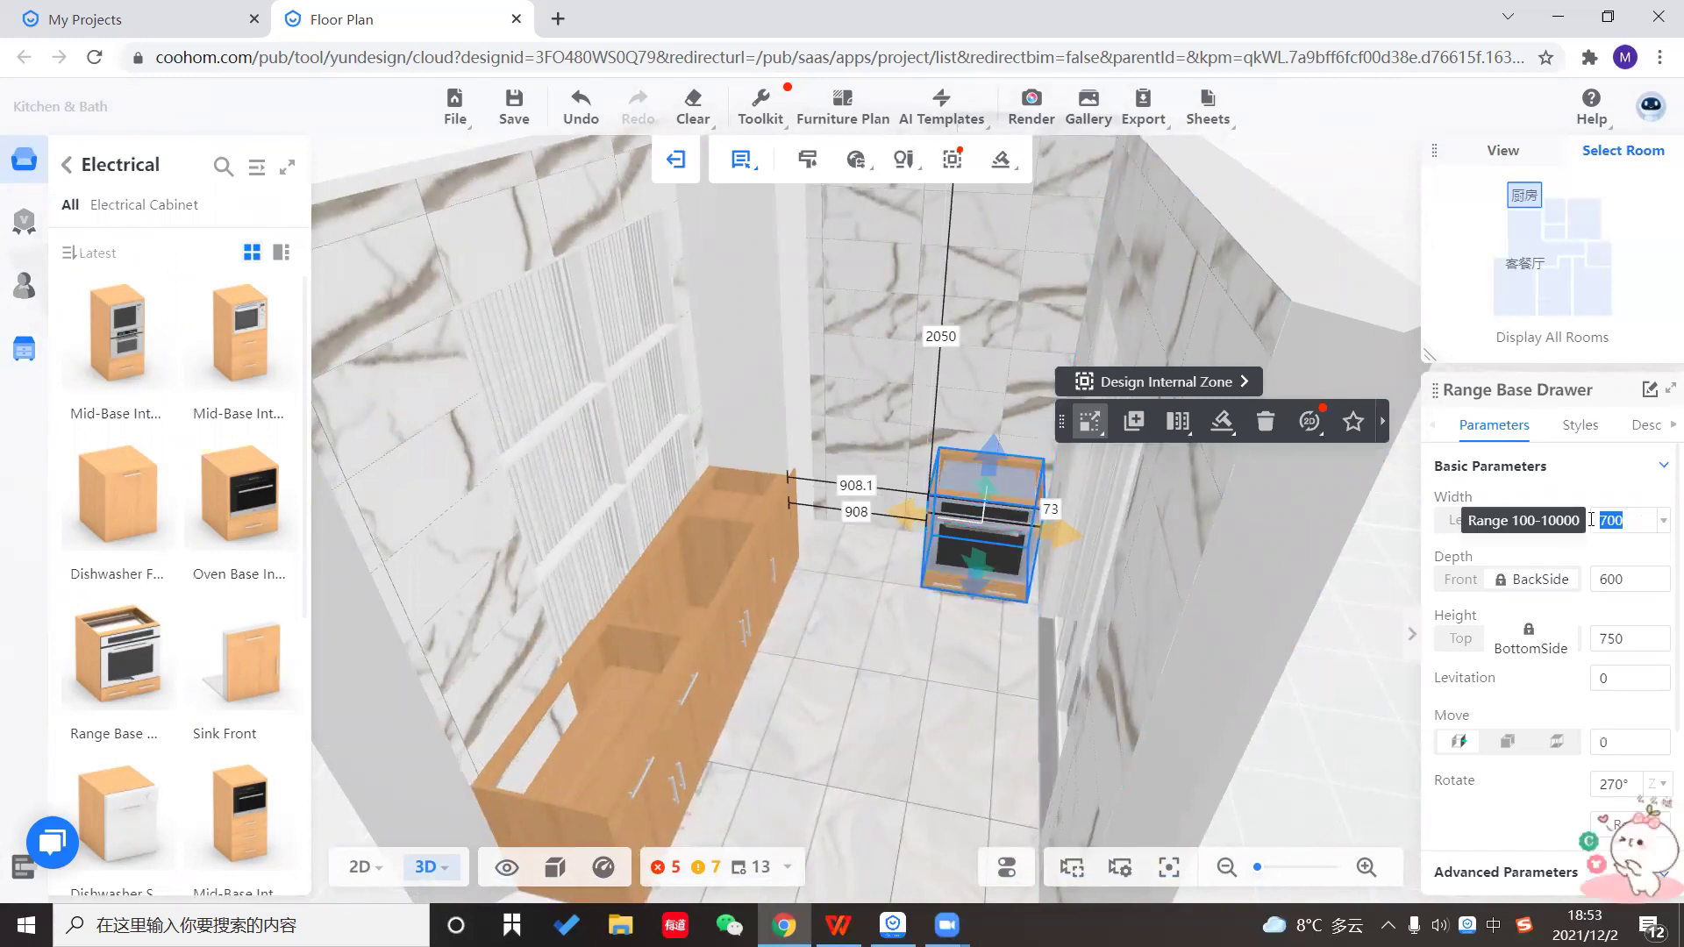
text(900)
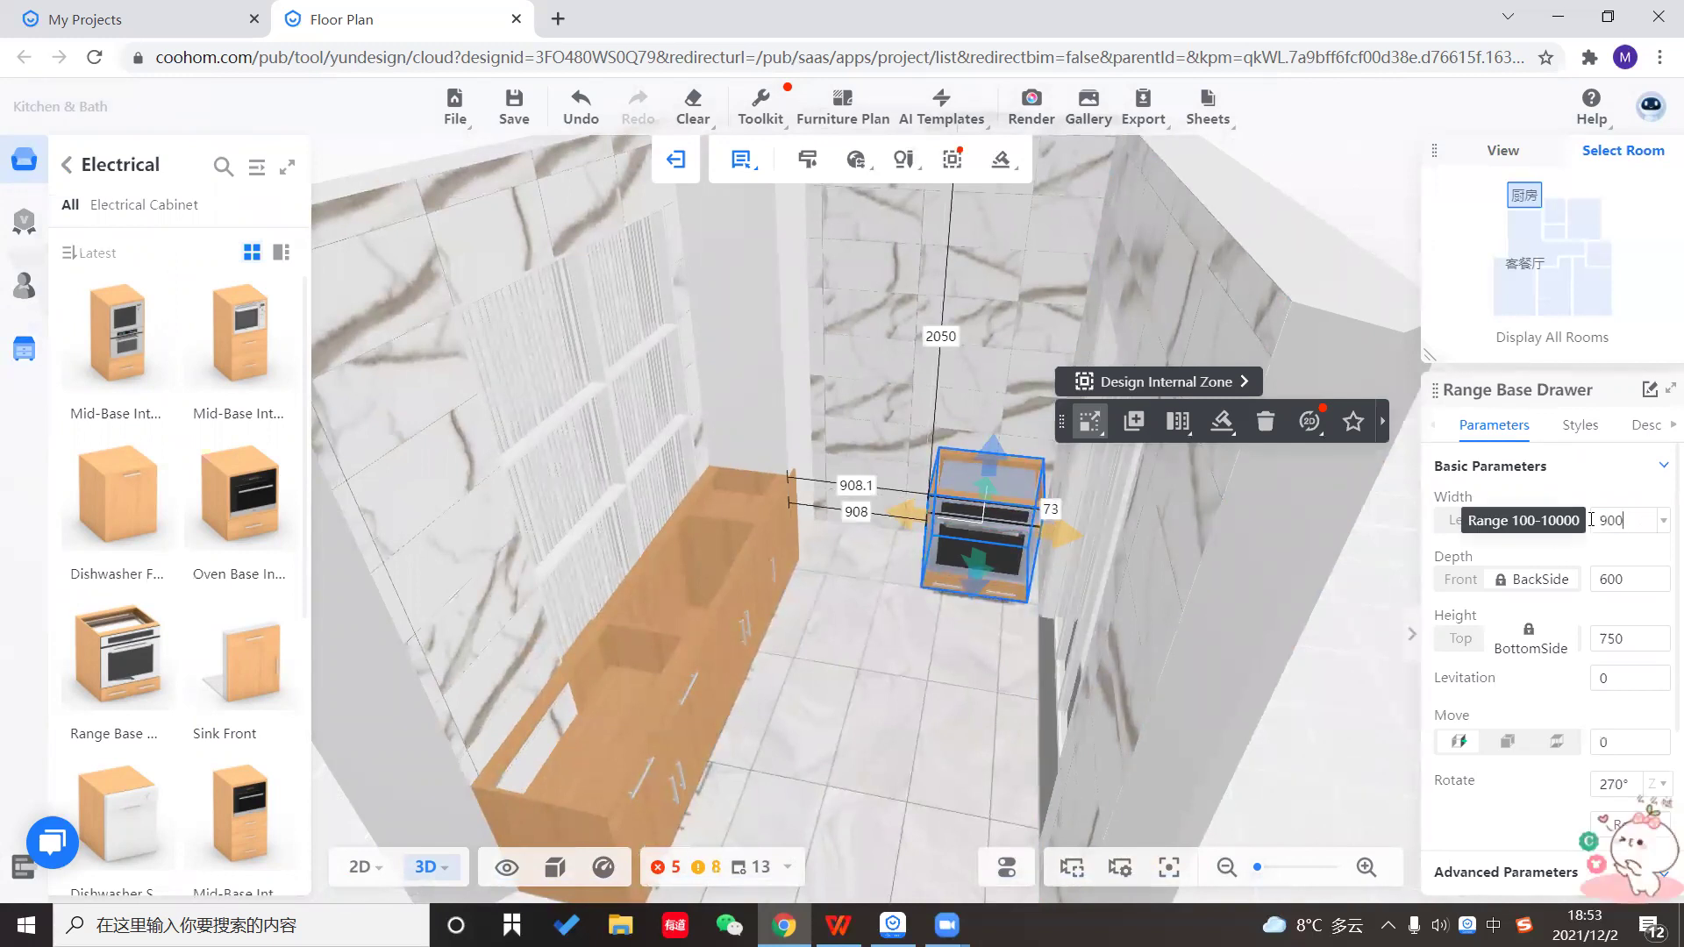
key(Return)
drag(972, 535, 1001, 535)
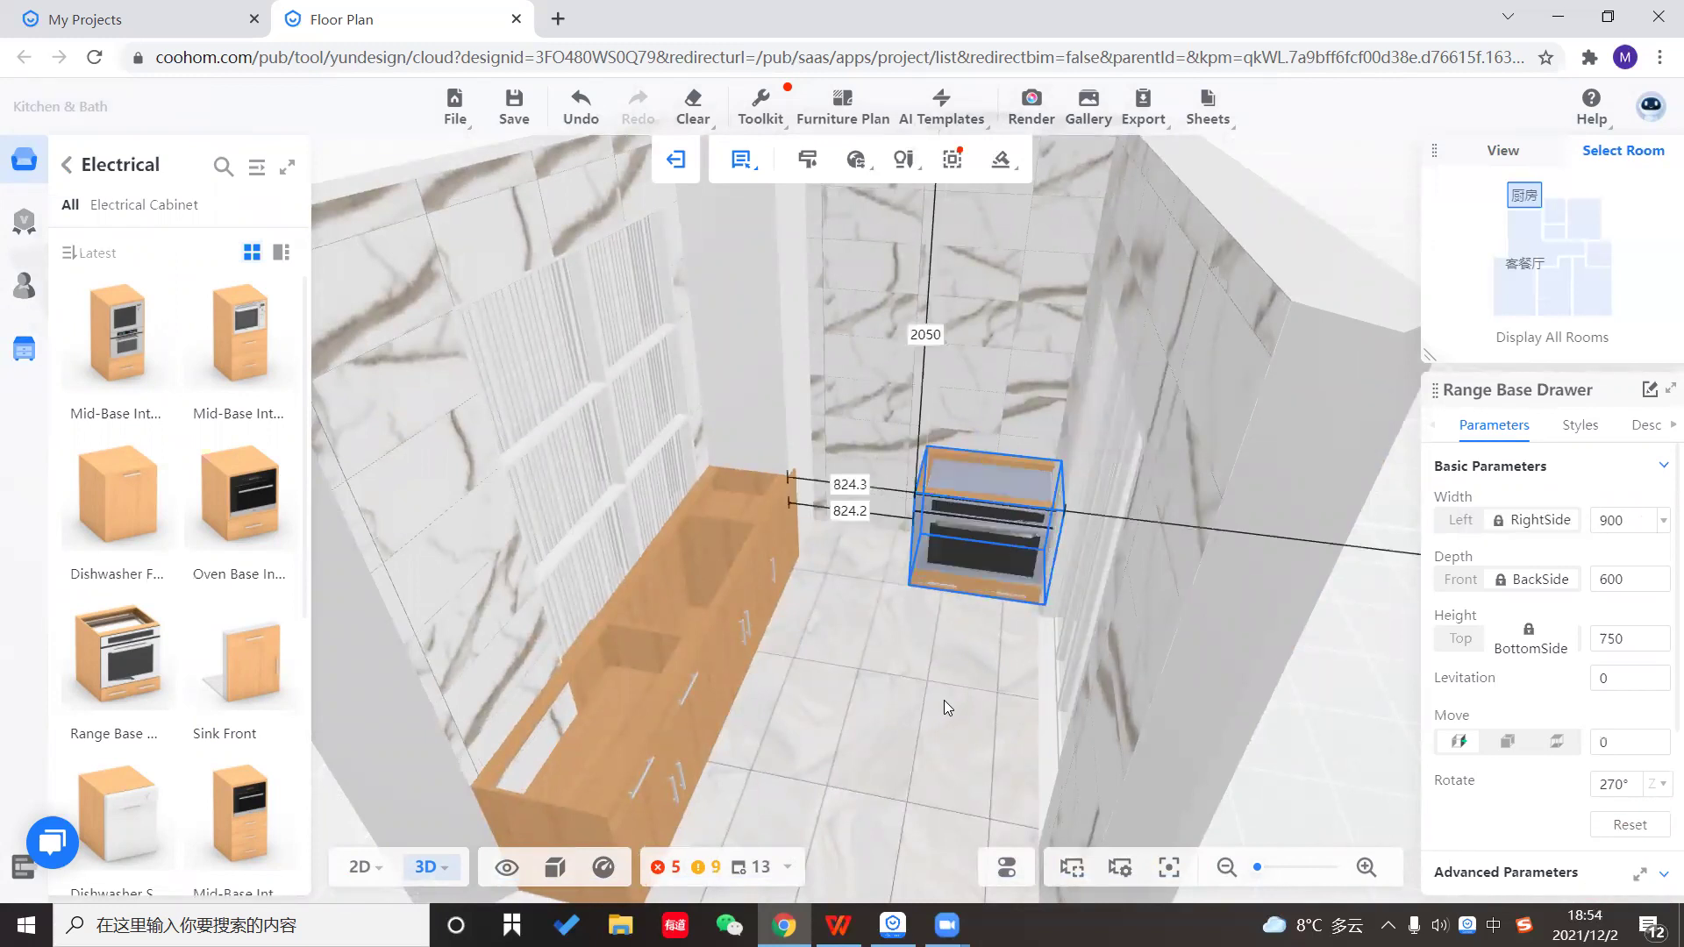
drag(975, 705, 967, 602)
click(970, 546)
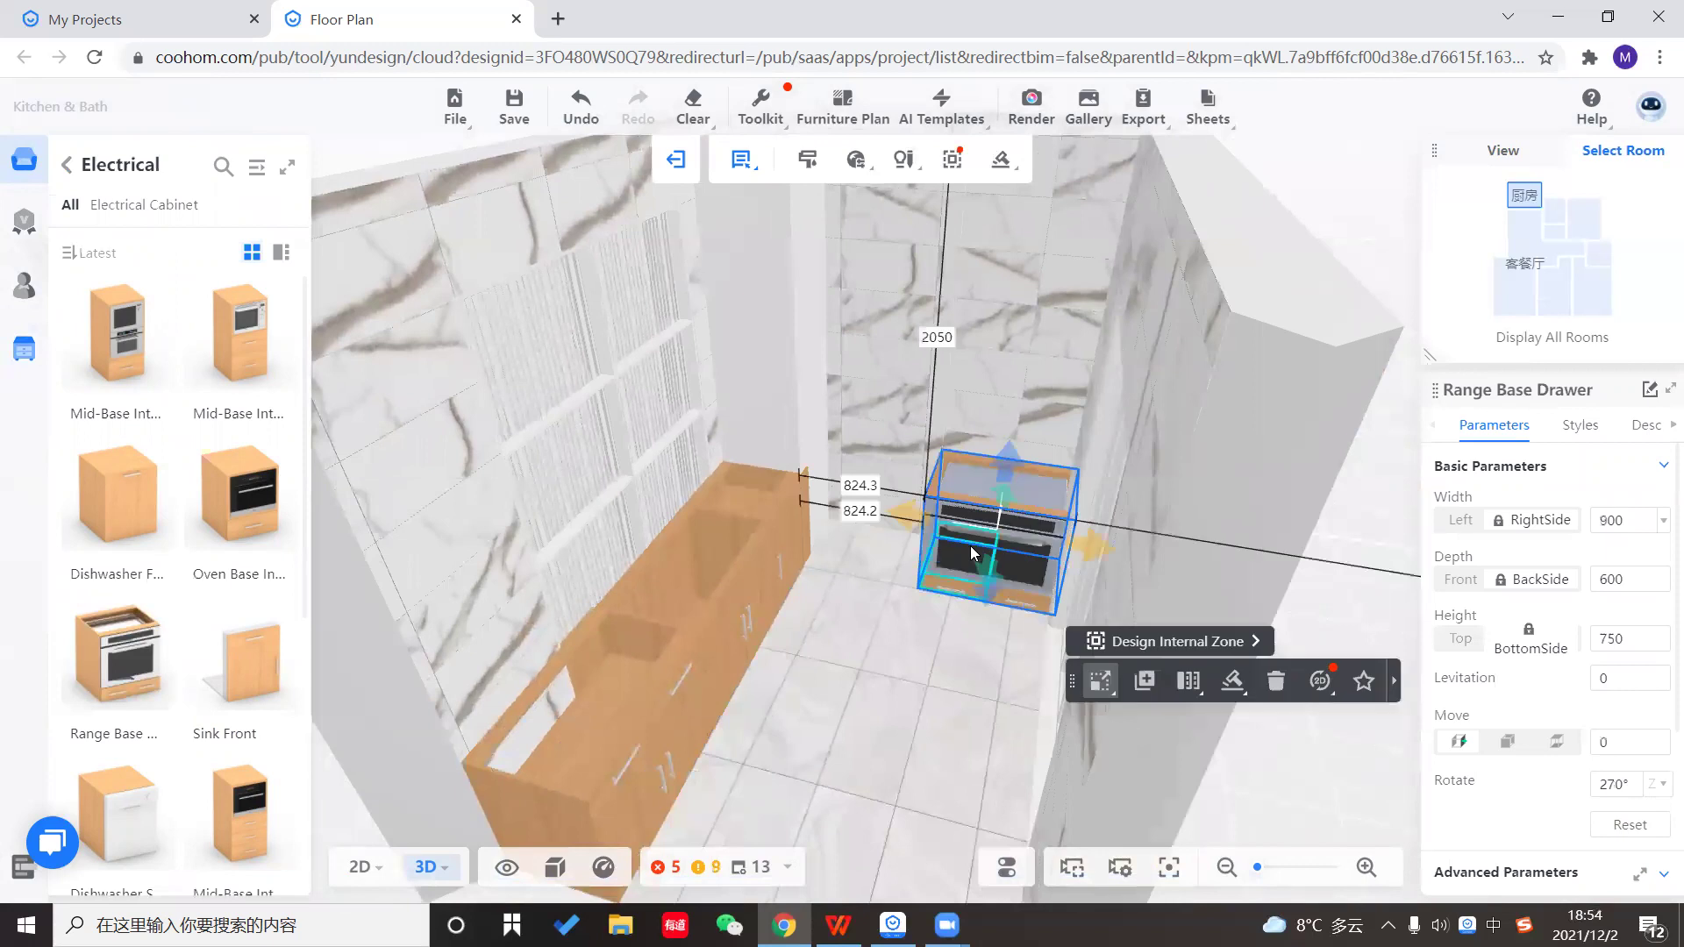
Nudge the Range Base Drawer cabinet along its wall toward the window-side cabinets in 10 mm increments.
click(1007, 867)
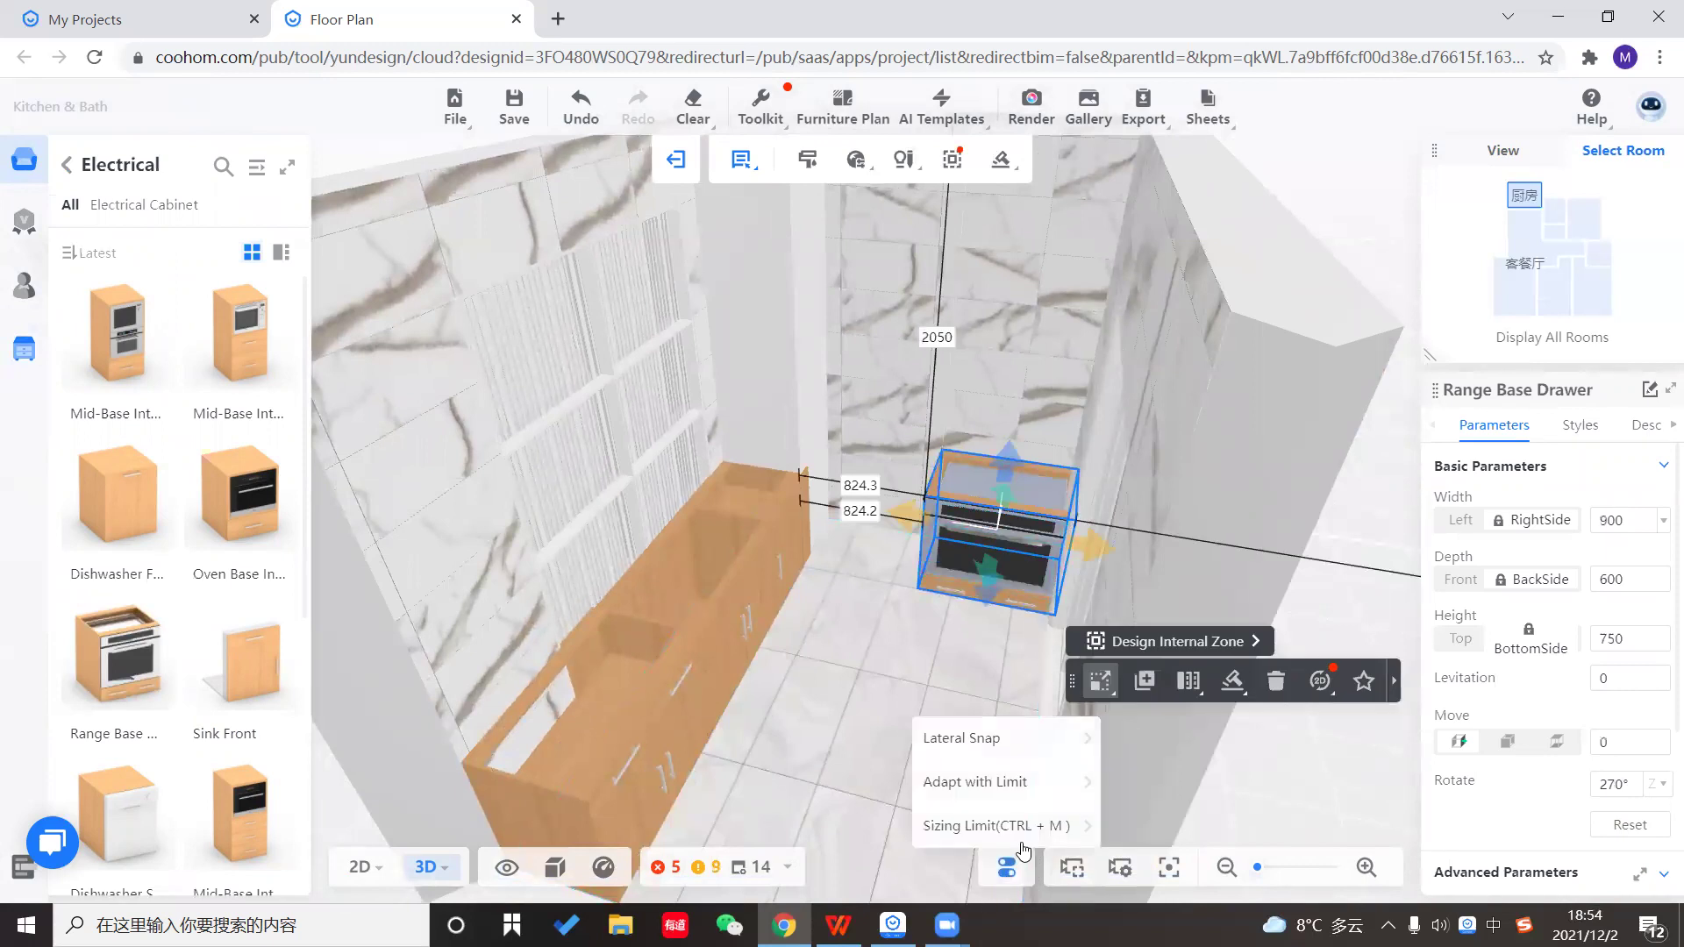
click(747, 648)
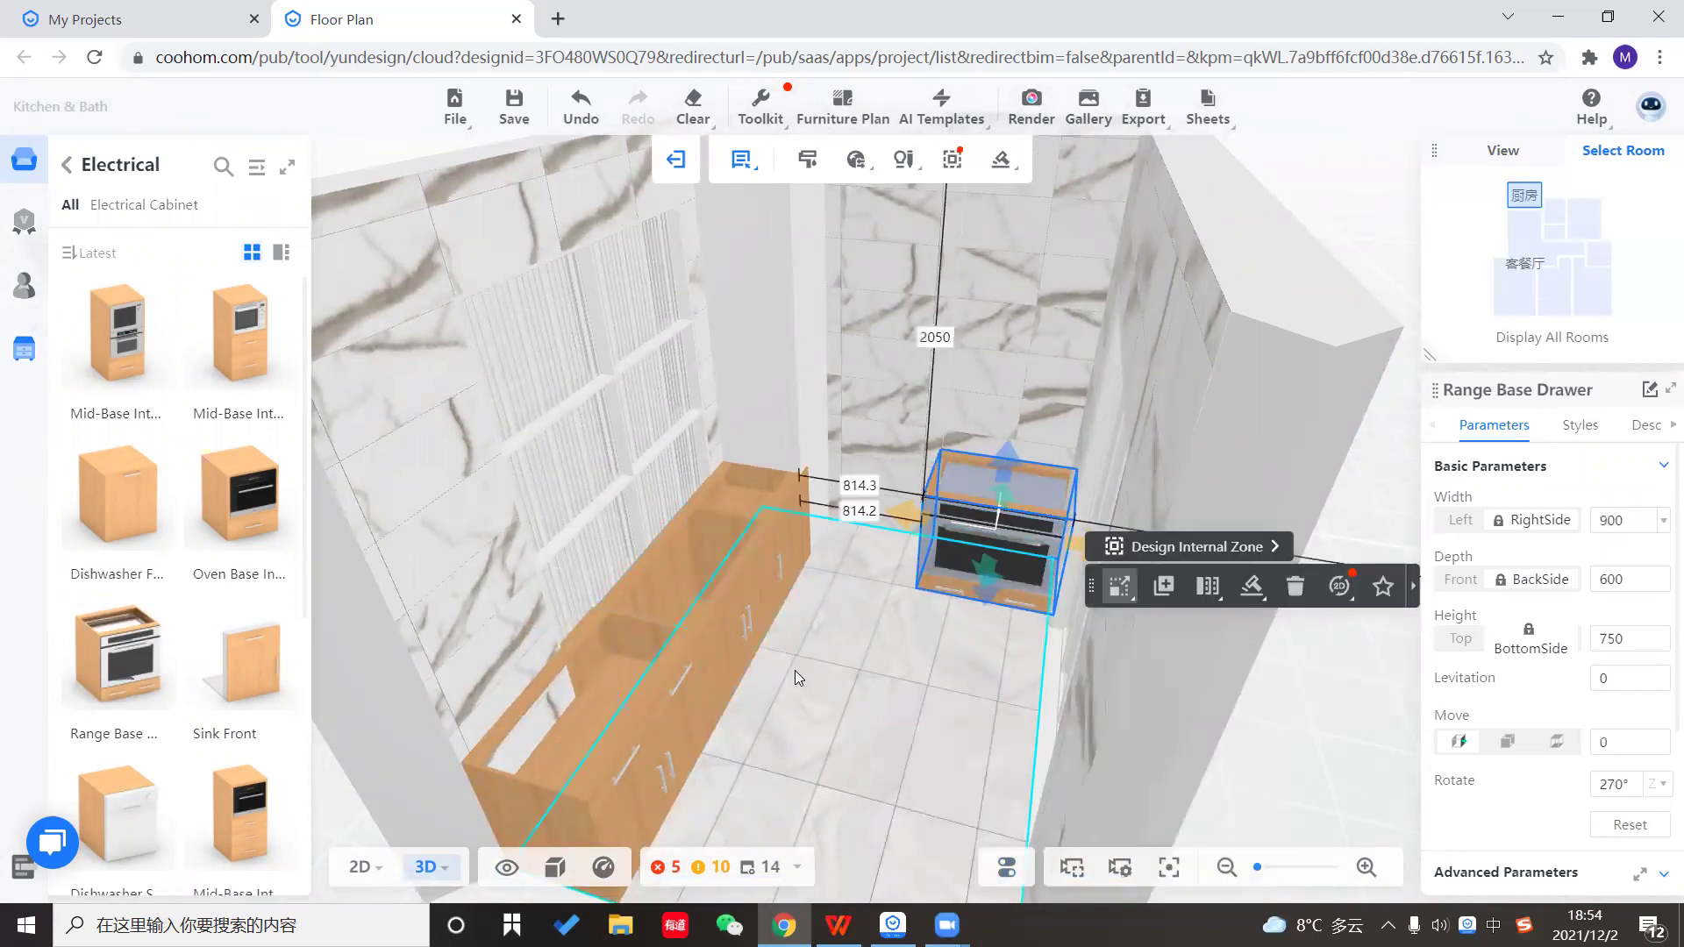
key(Left)
key(Left)
key(Left)
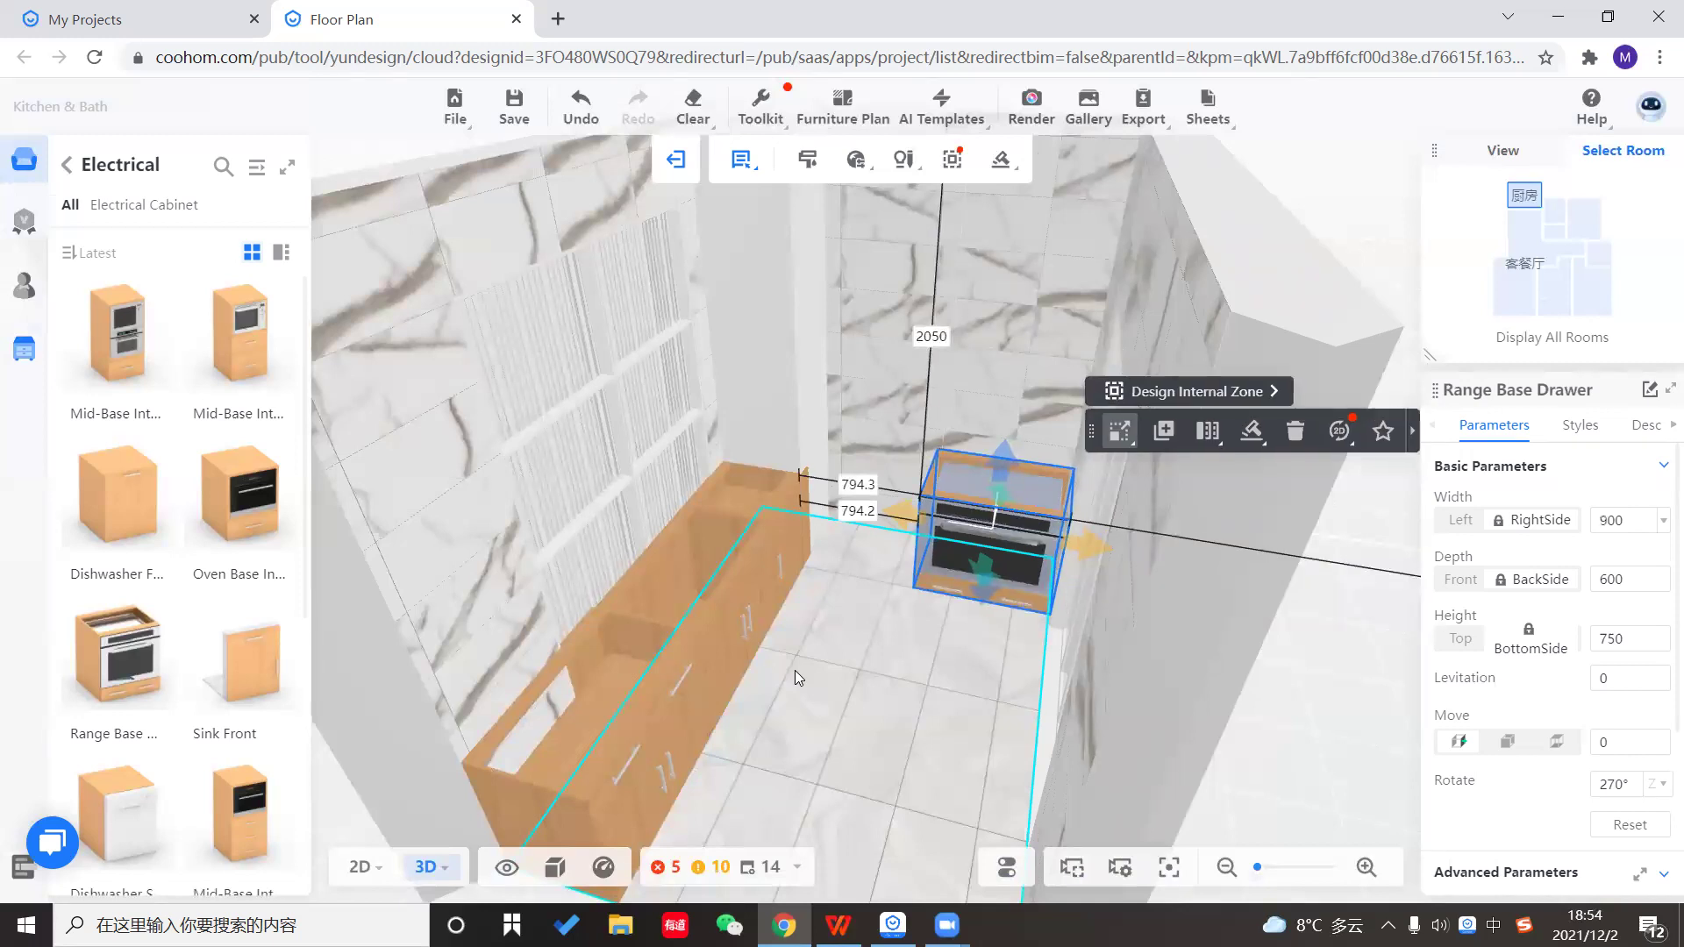
key(Left)
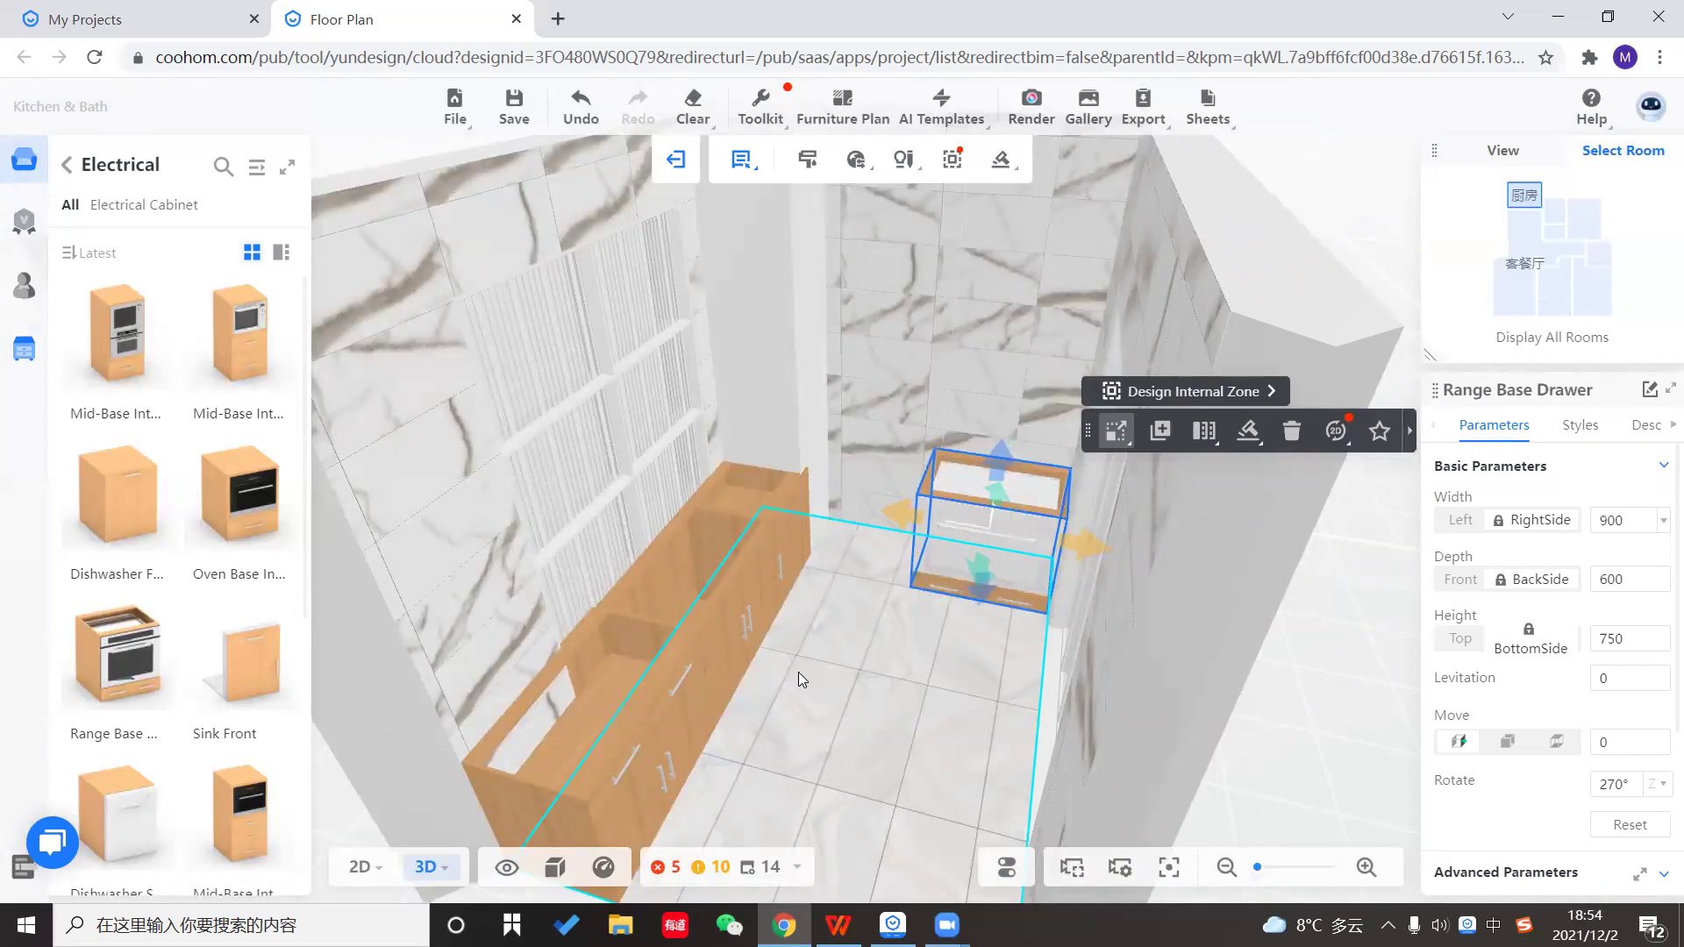
click(915, 680)
Place a Base Starter cabinet with a top drawer directly beside the range base, on the side facing the window row.
drag(860, 681, 908, 690)
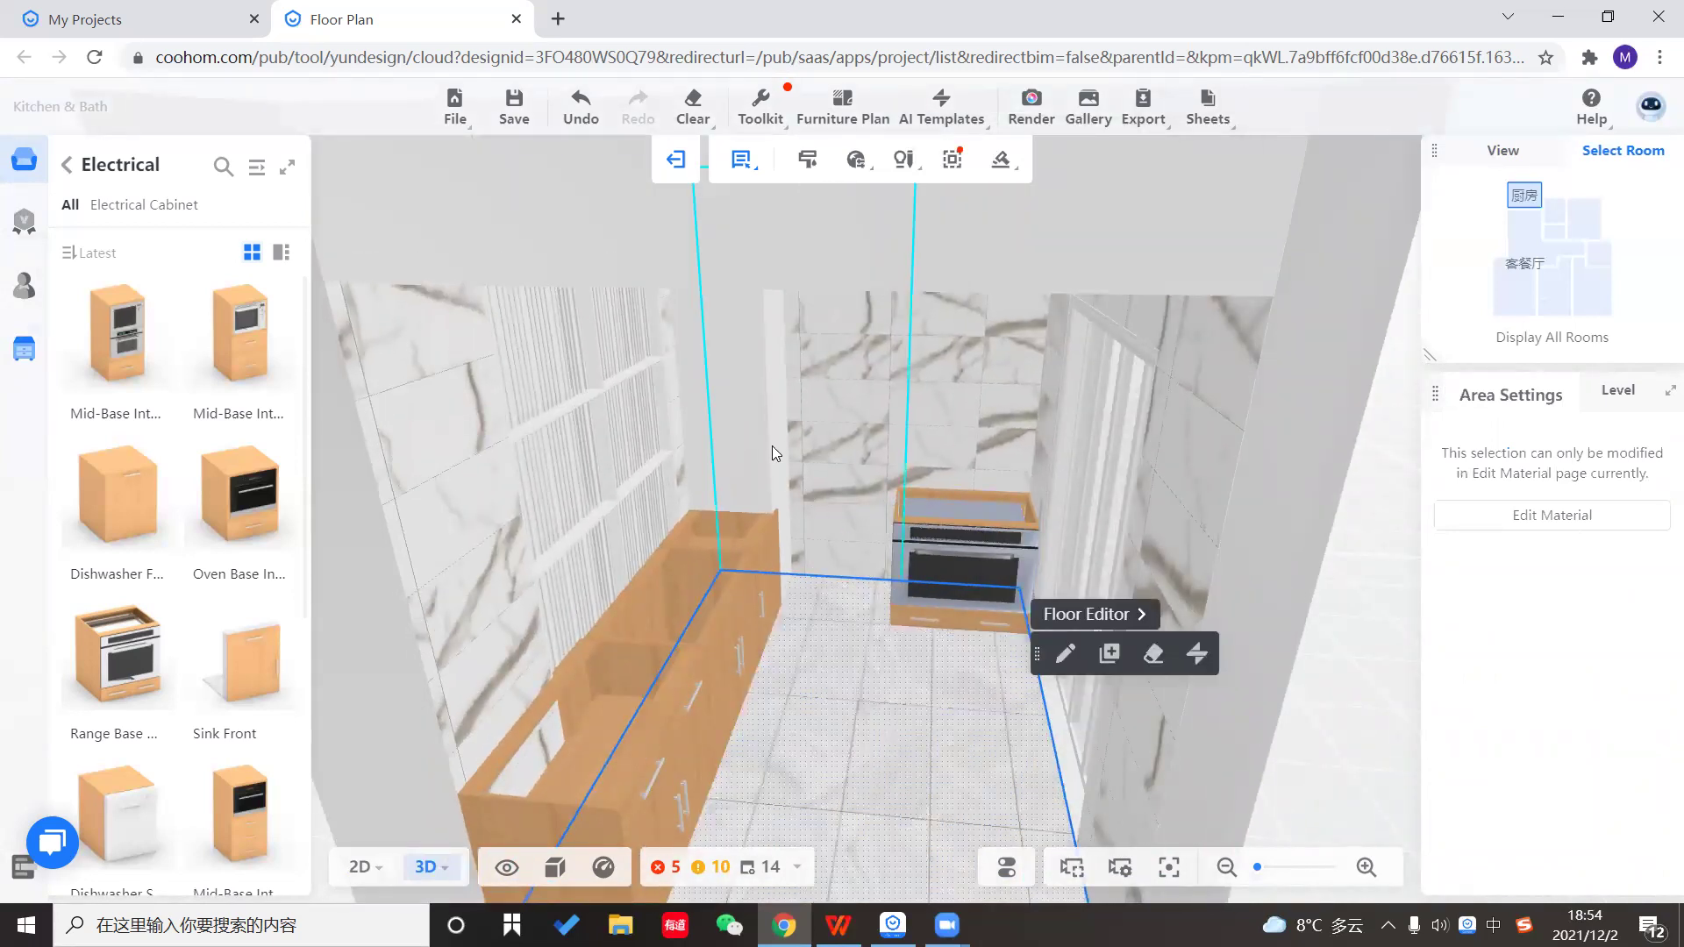
click(67, 165)
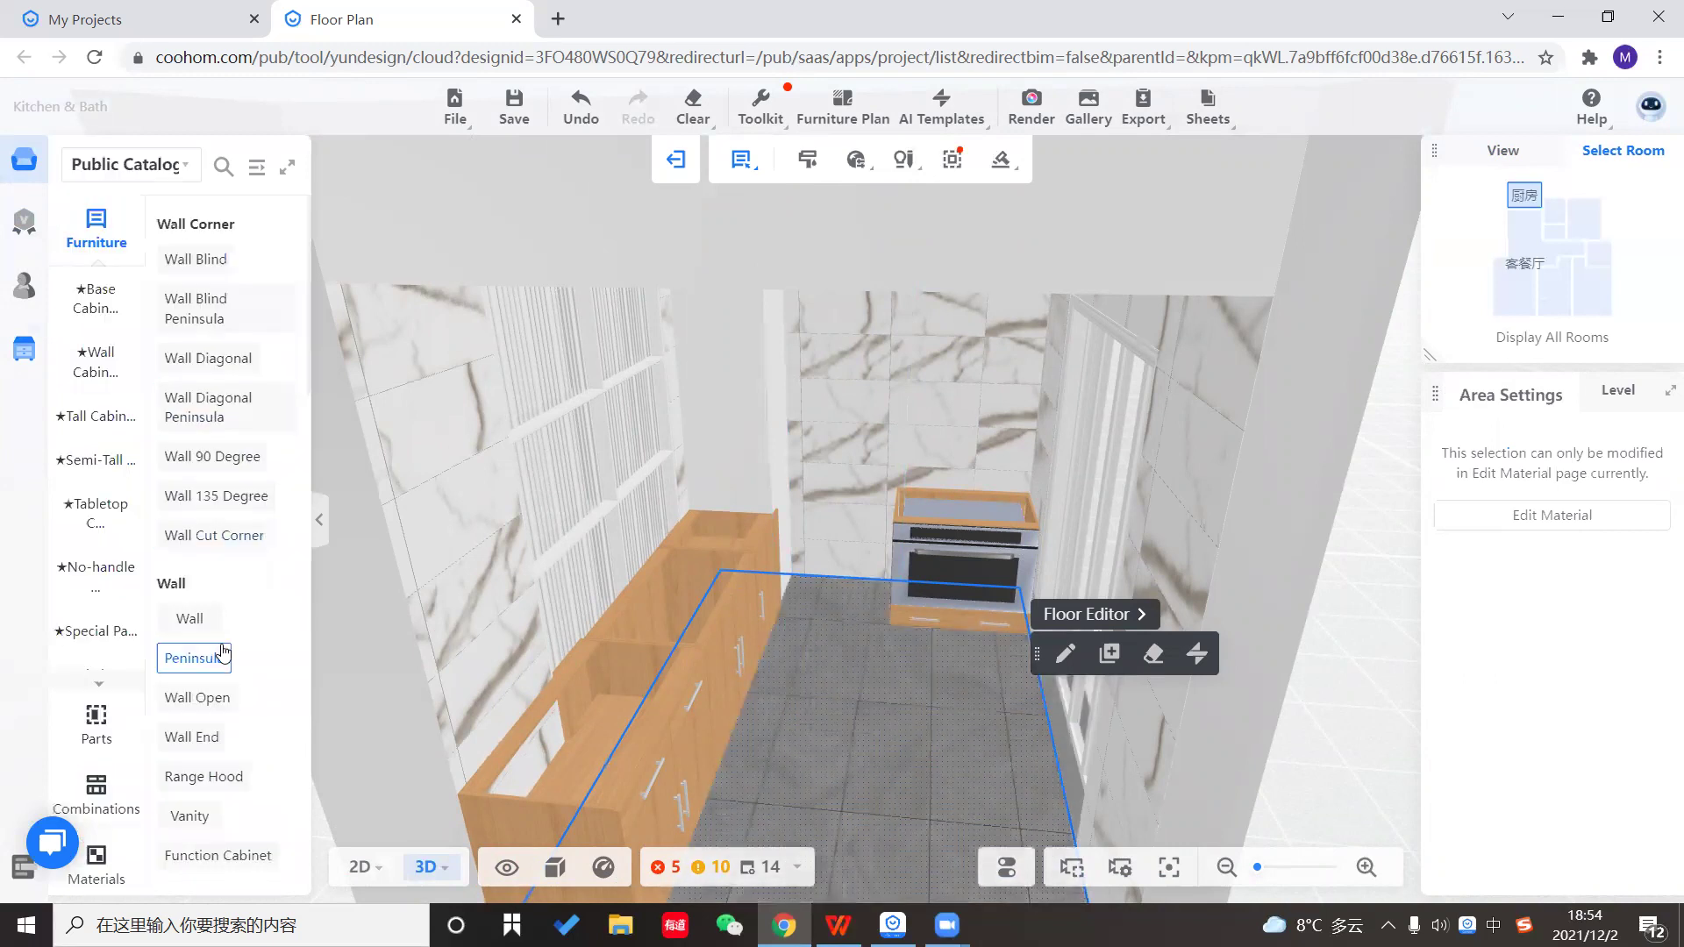
scroll(230, 539, down, 10)
scroll(246, 542, down, 2)
scroll(254, 537, up, 3)
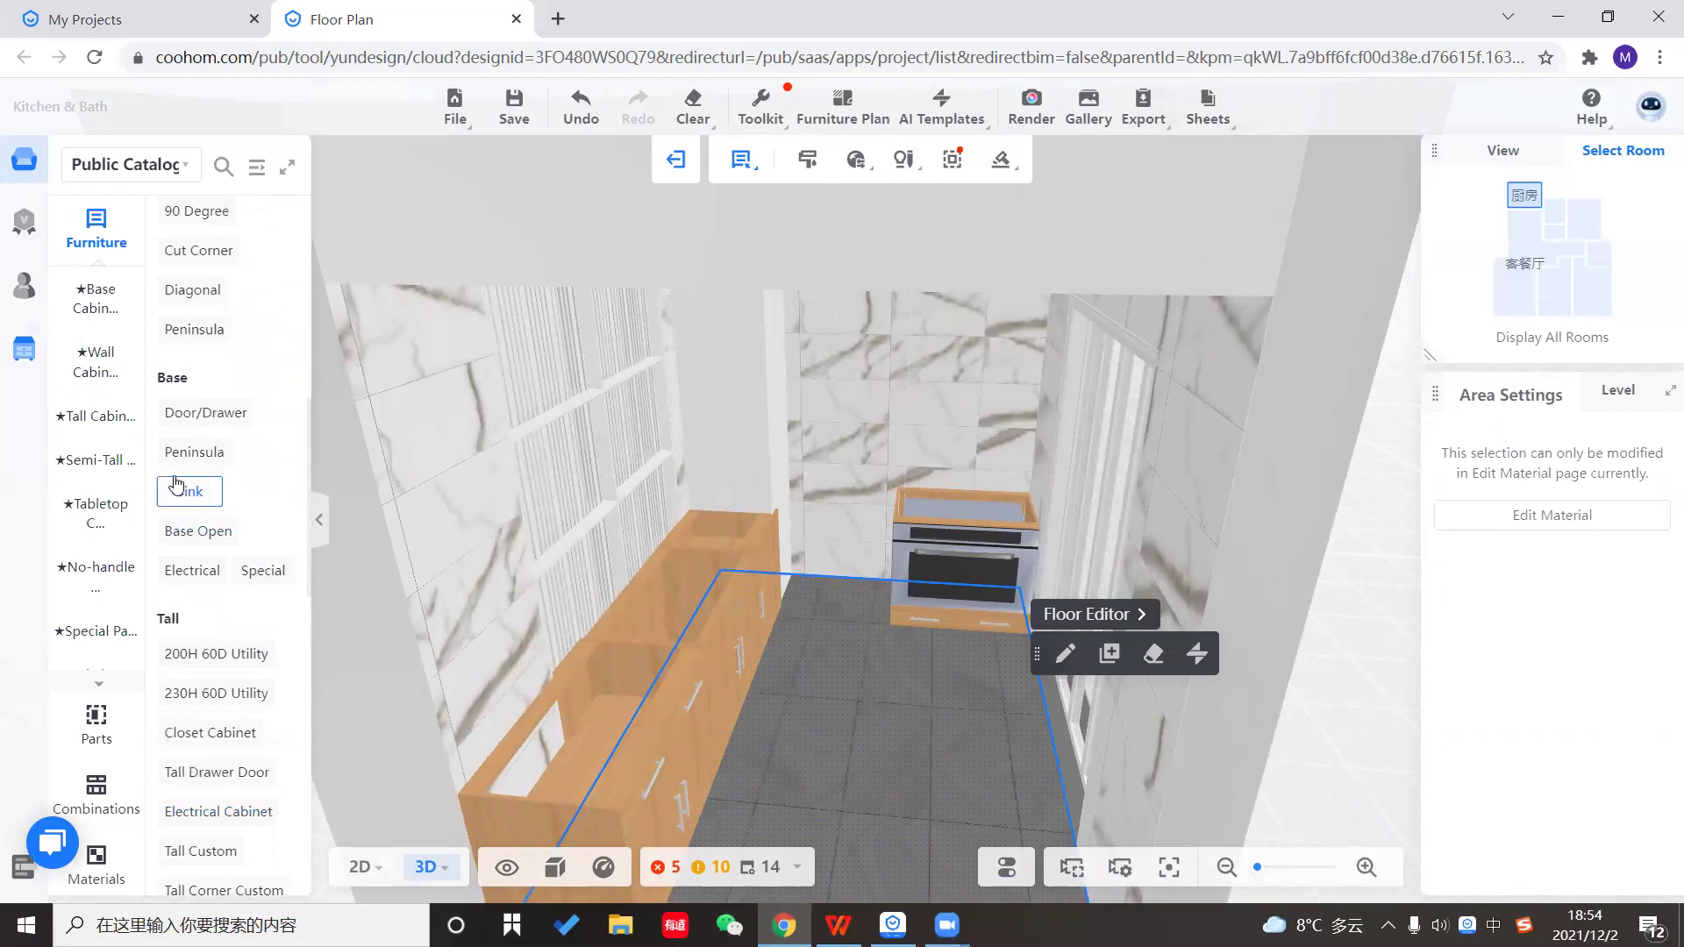
scroll(190, 535, up, 3)
click(187, 632)
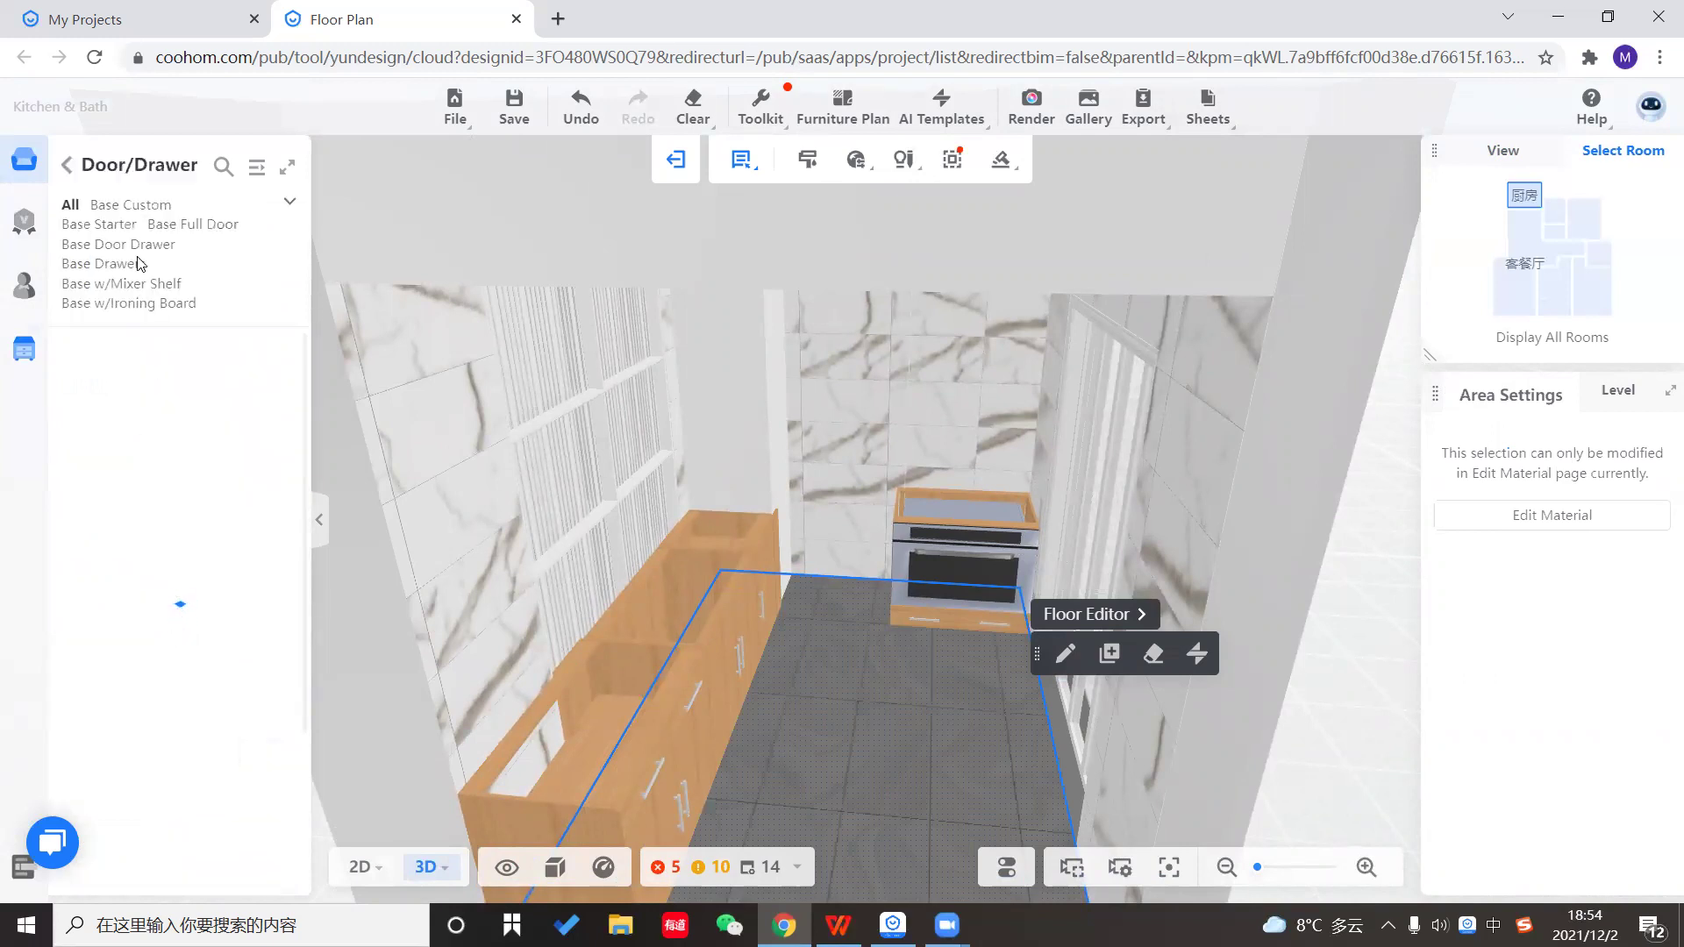
click(99, 223)
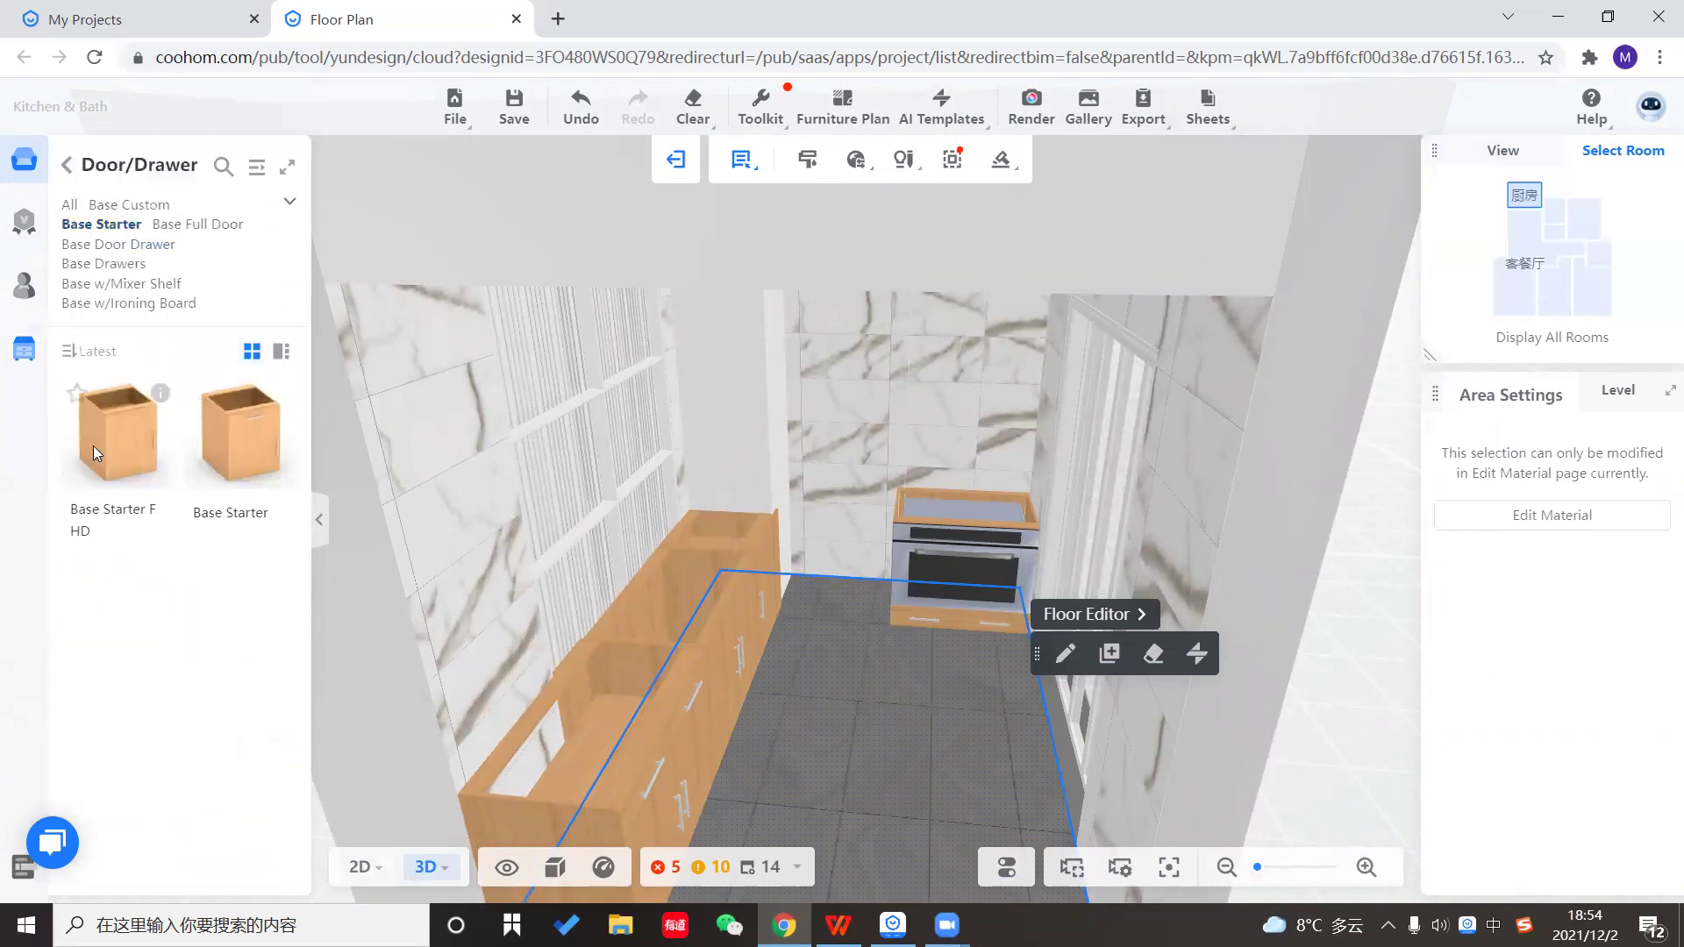
click(220, 451)
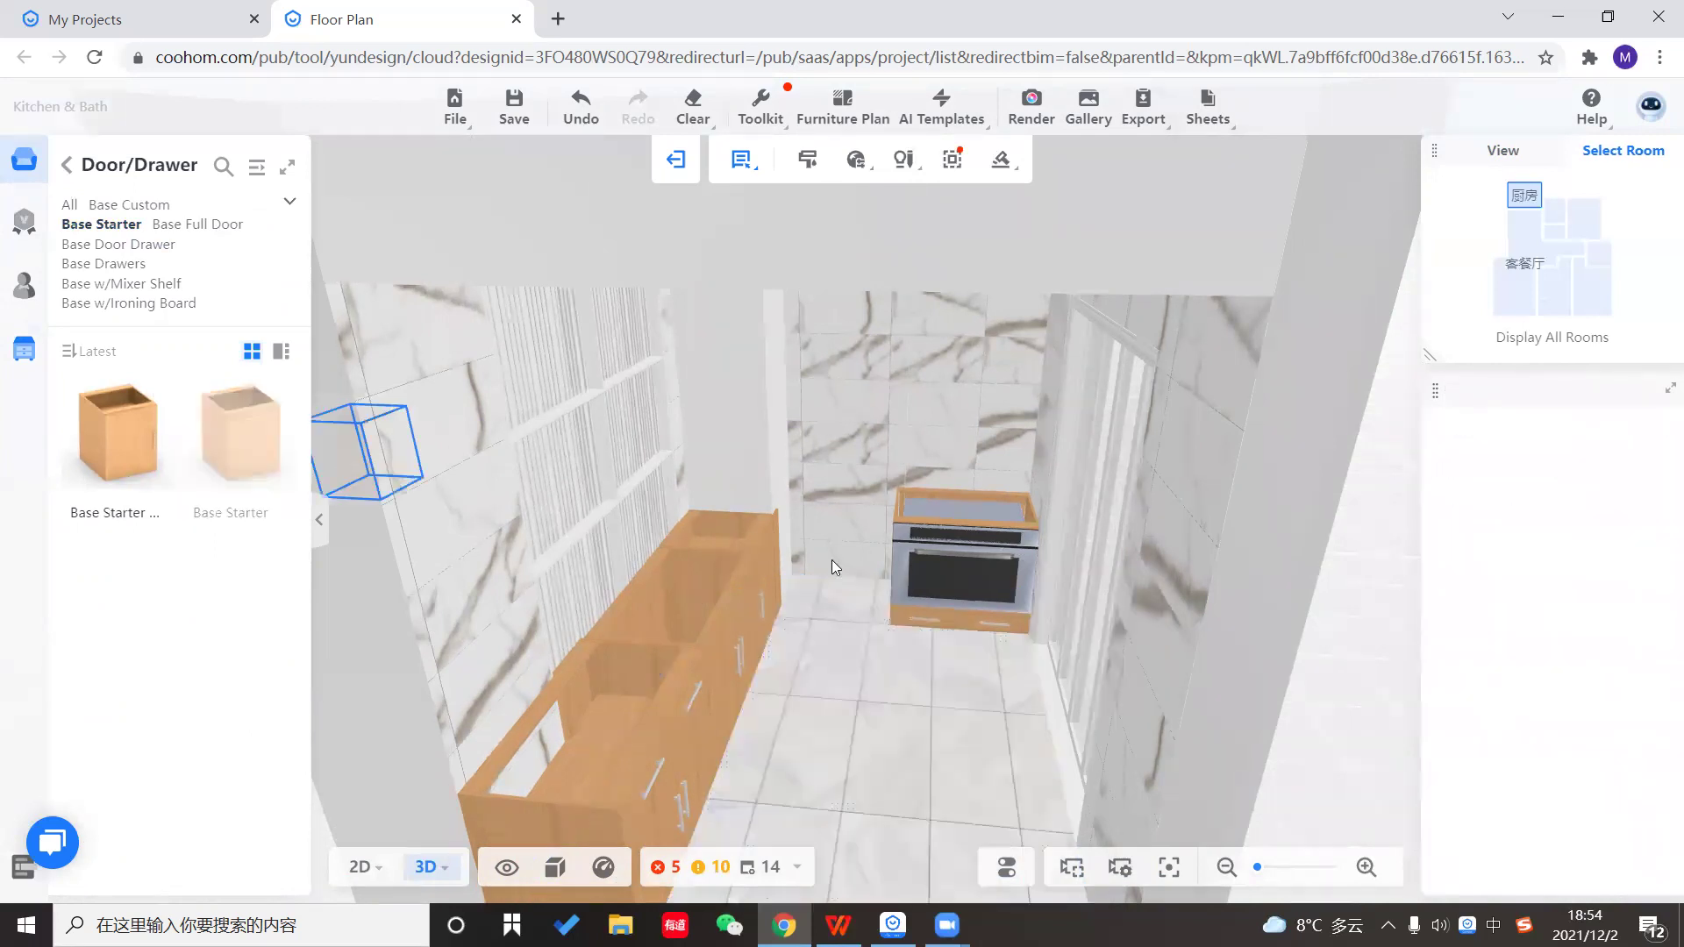
click(873, 574)
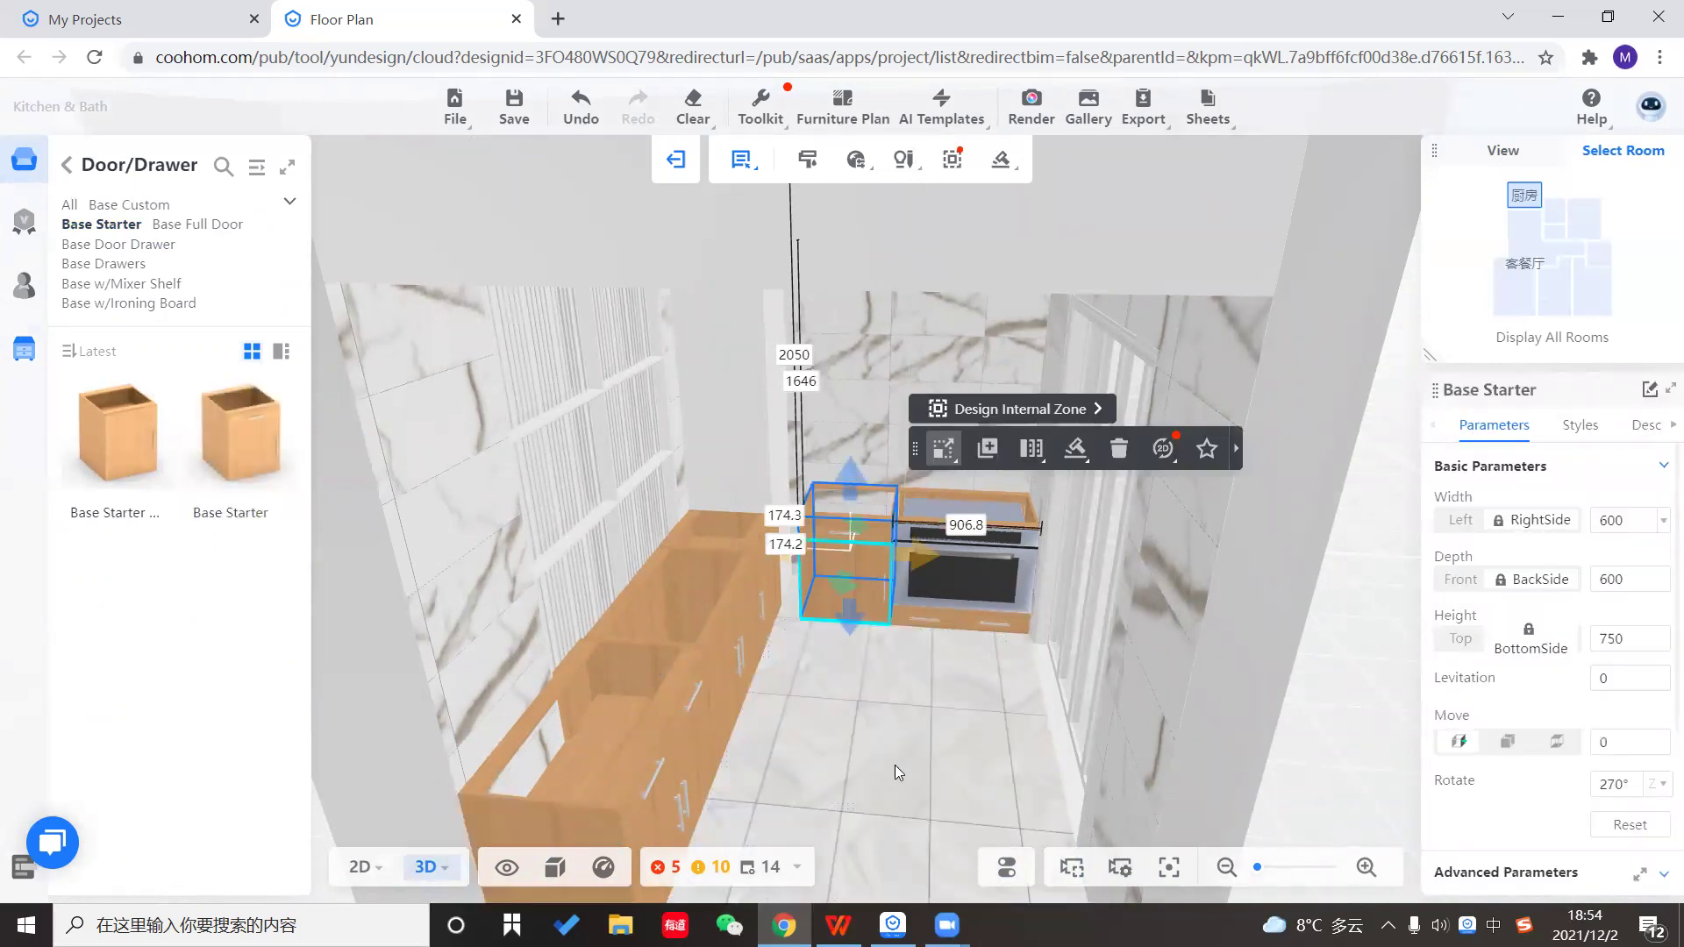
click(891, 726)
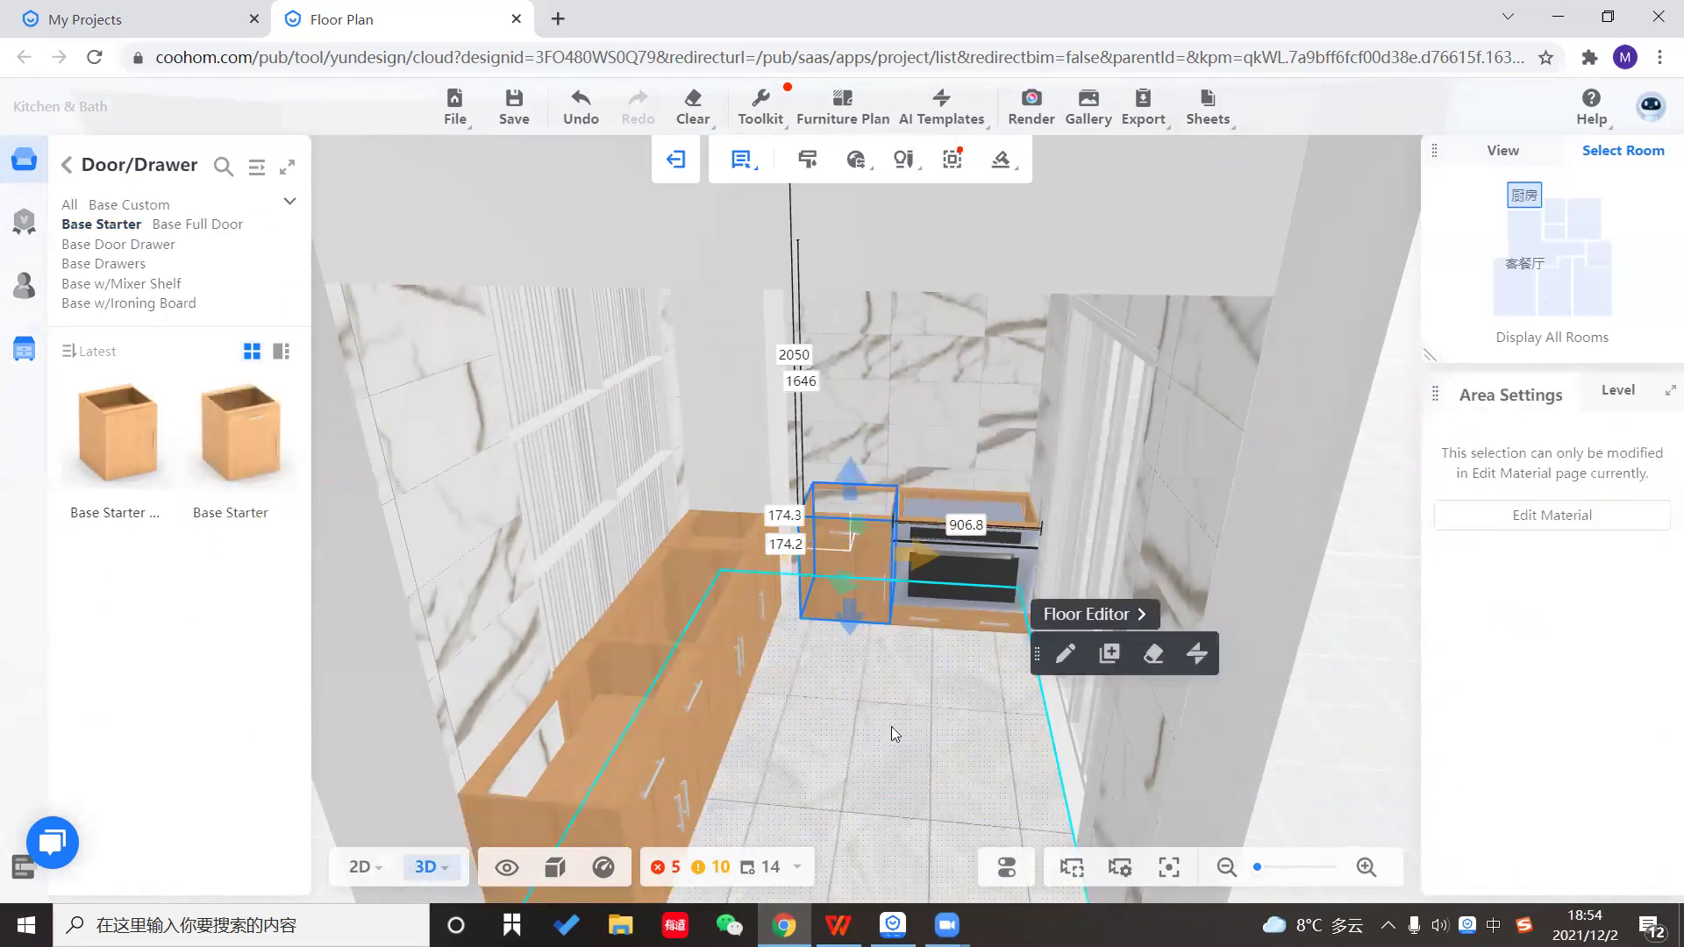
Stretch the new Base Starter cabinet's free side toward the window-side row, giving it a width of 774.2 mm.
click(812, 560)
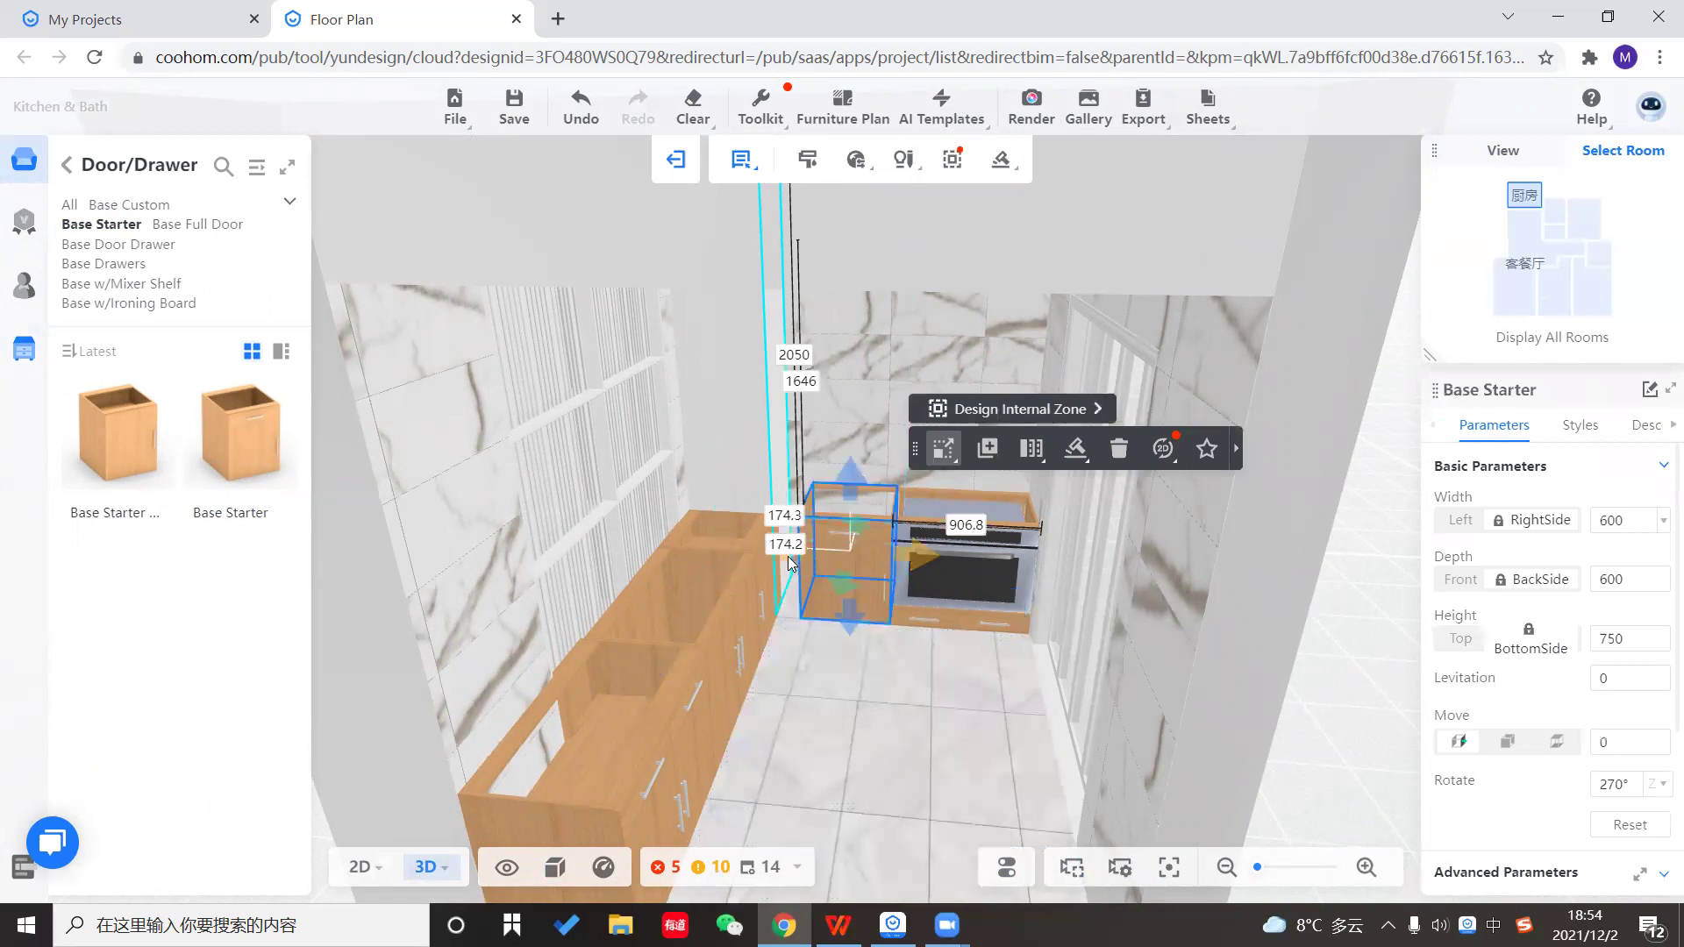
drag(778, 568, 823, 566)
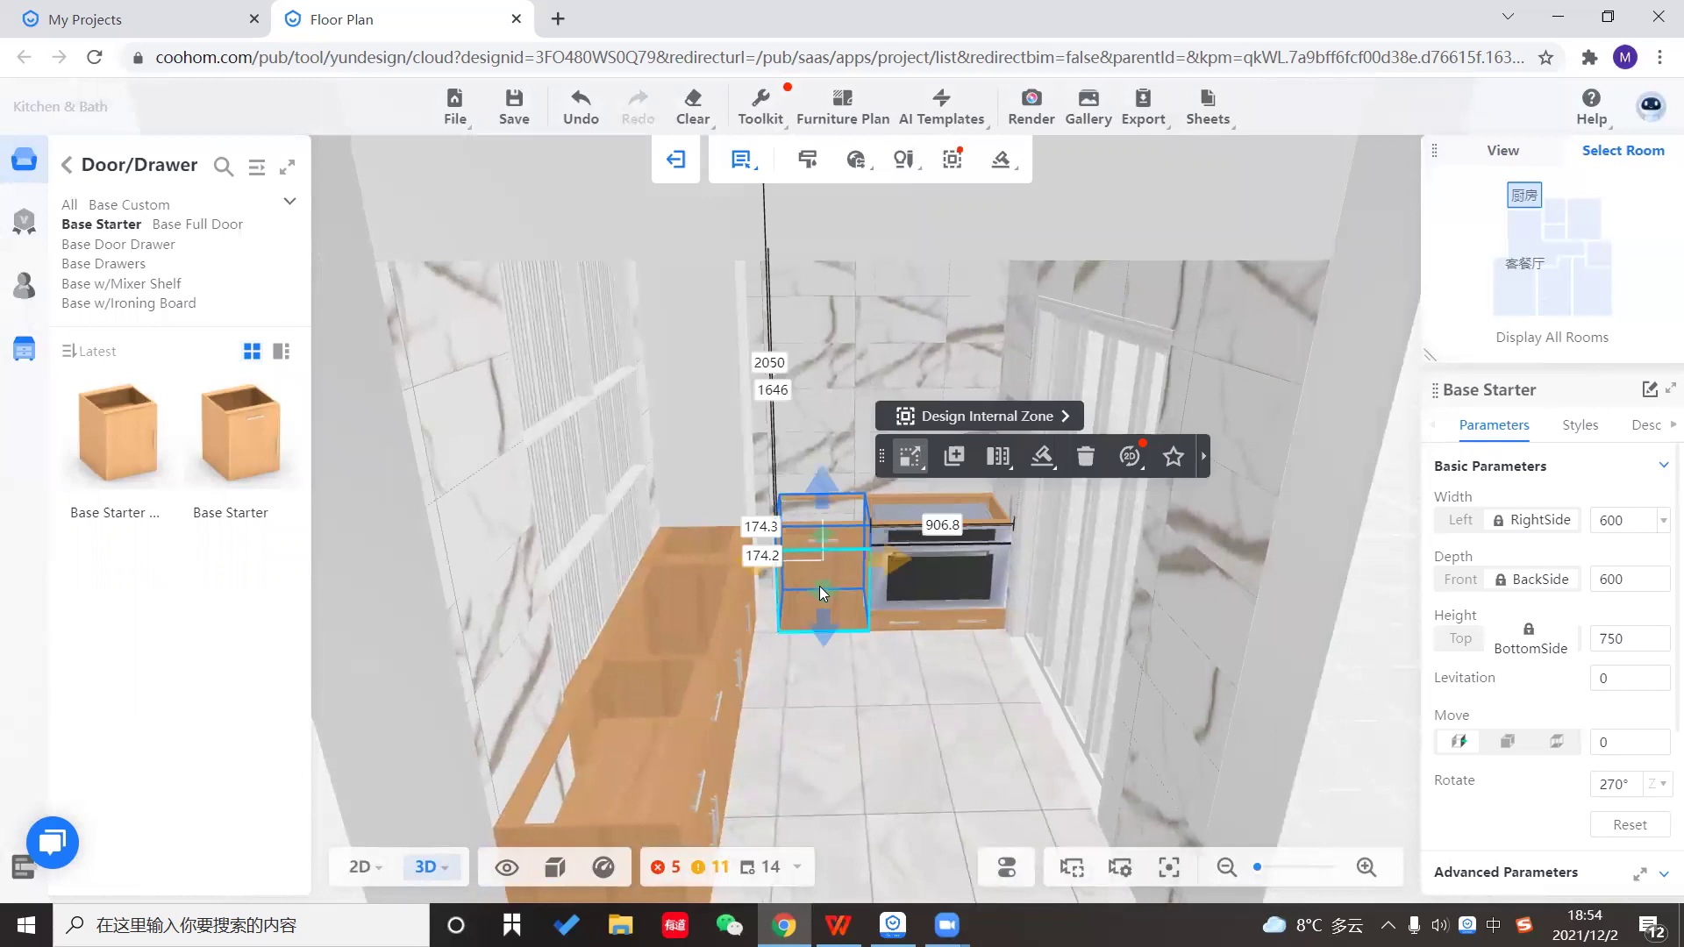
click(820, 587)
click(785, 564)
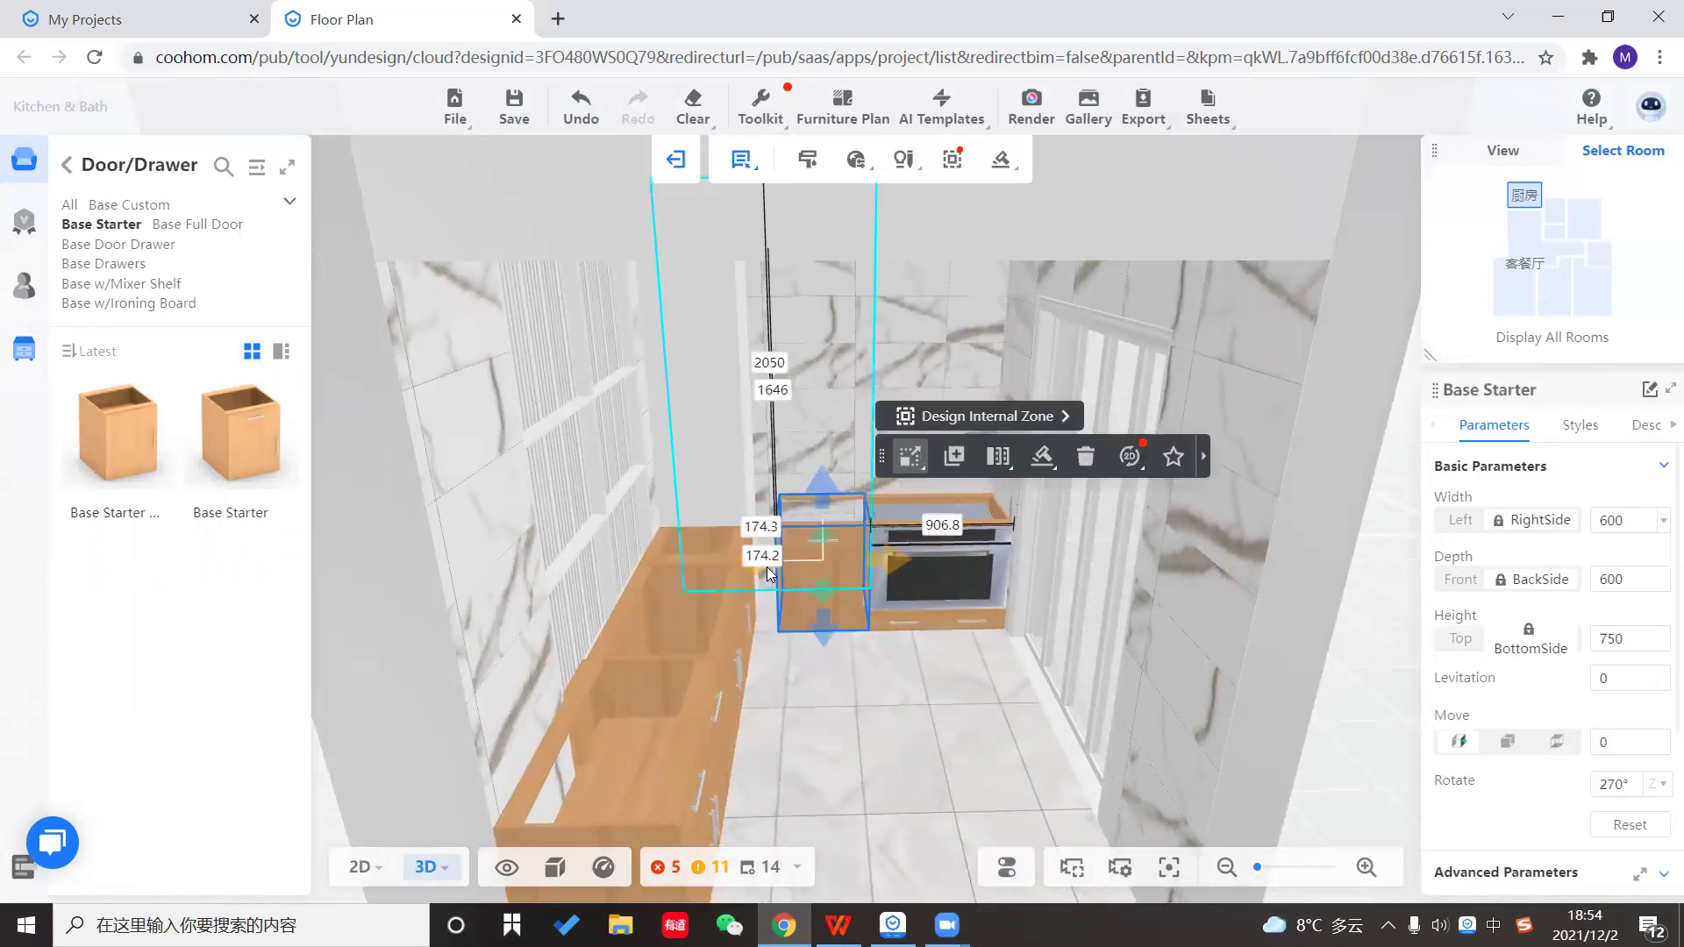
mouse_move(741, 571)
mouse_down()
mouse_move(783, 568)
mouse_move(712, 576)
mouse_up()
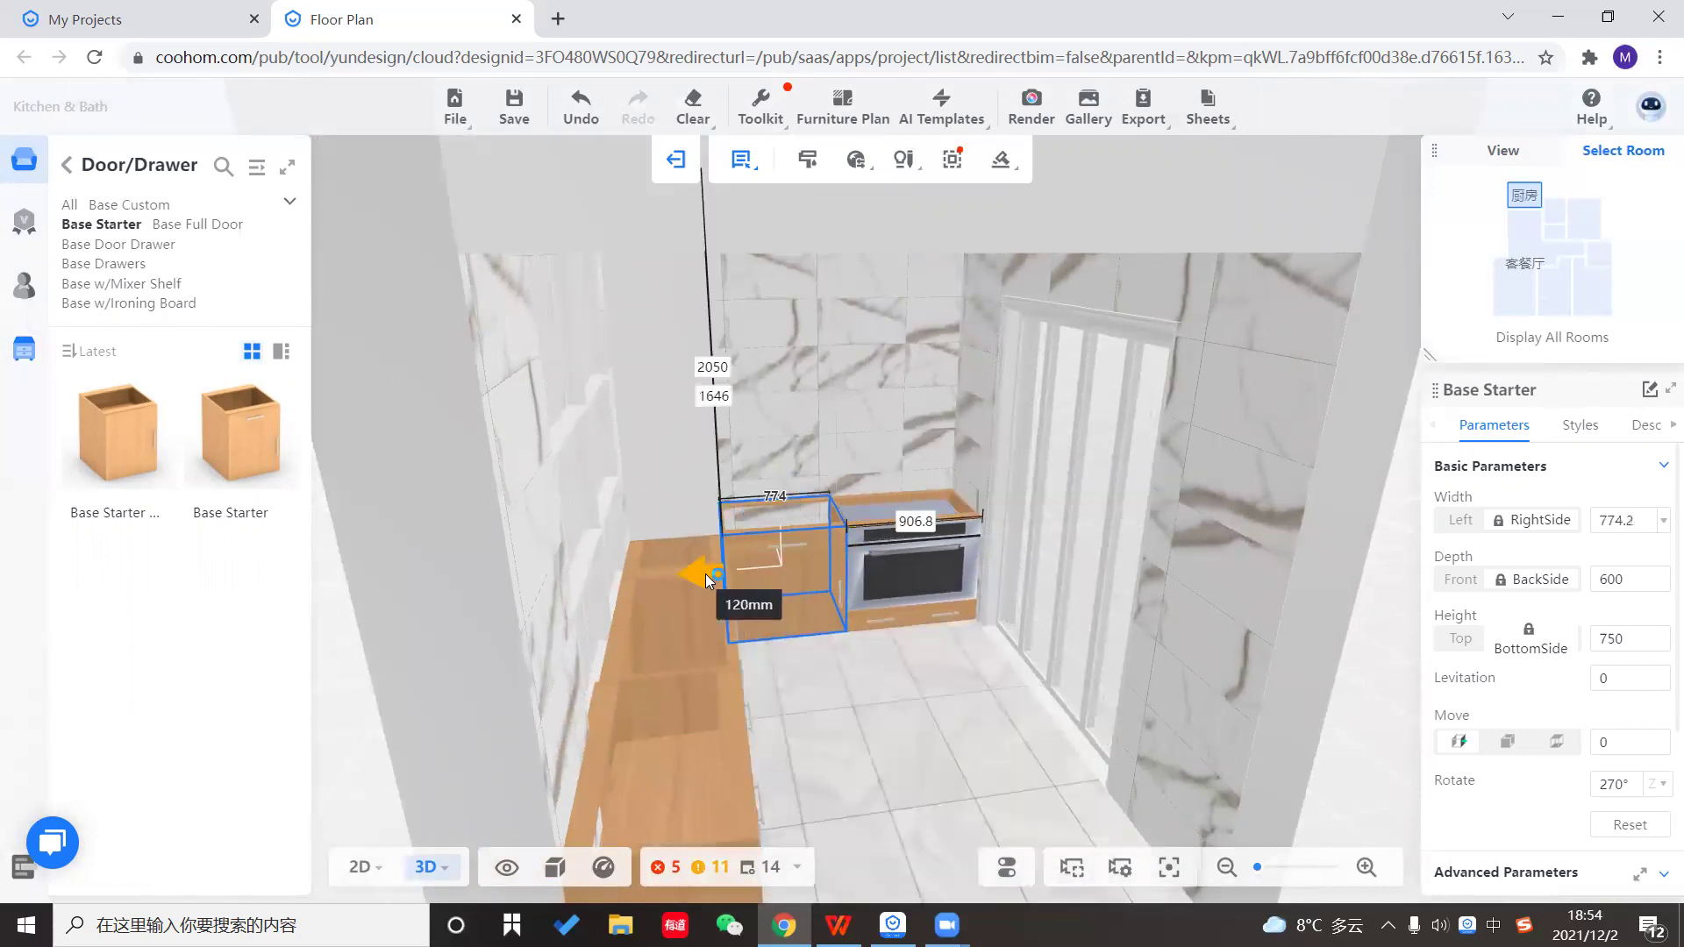
click(847, 757)
drag(847, 756, 847, 650)
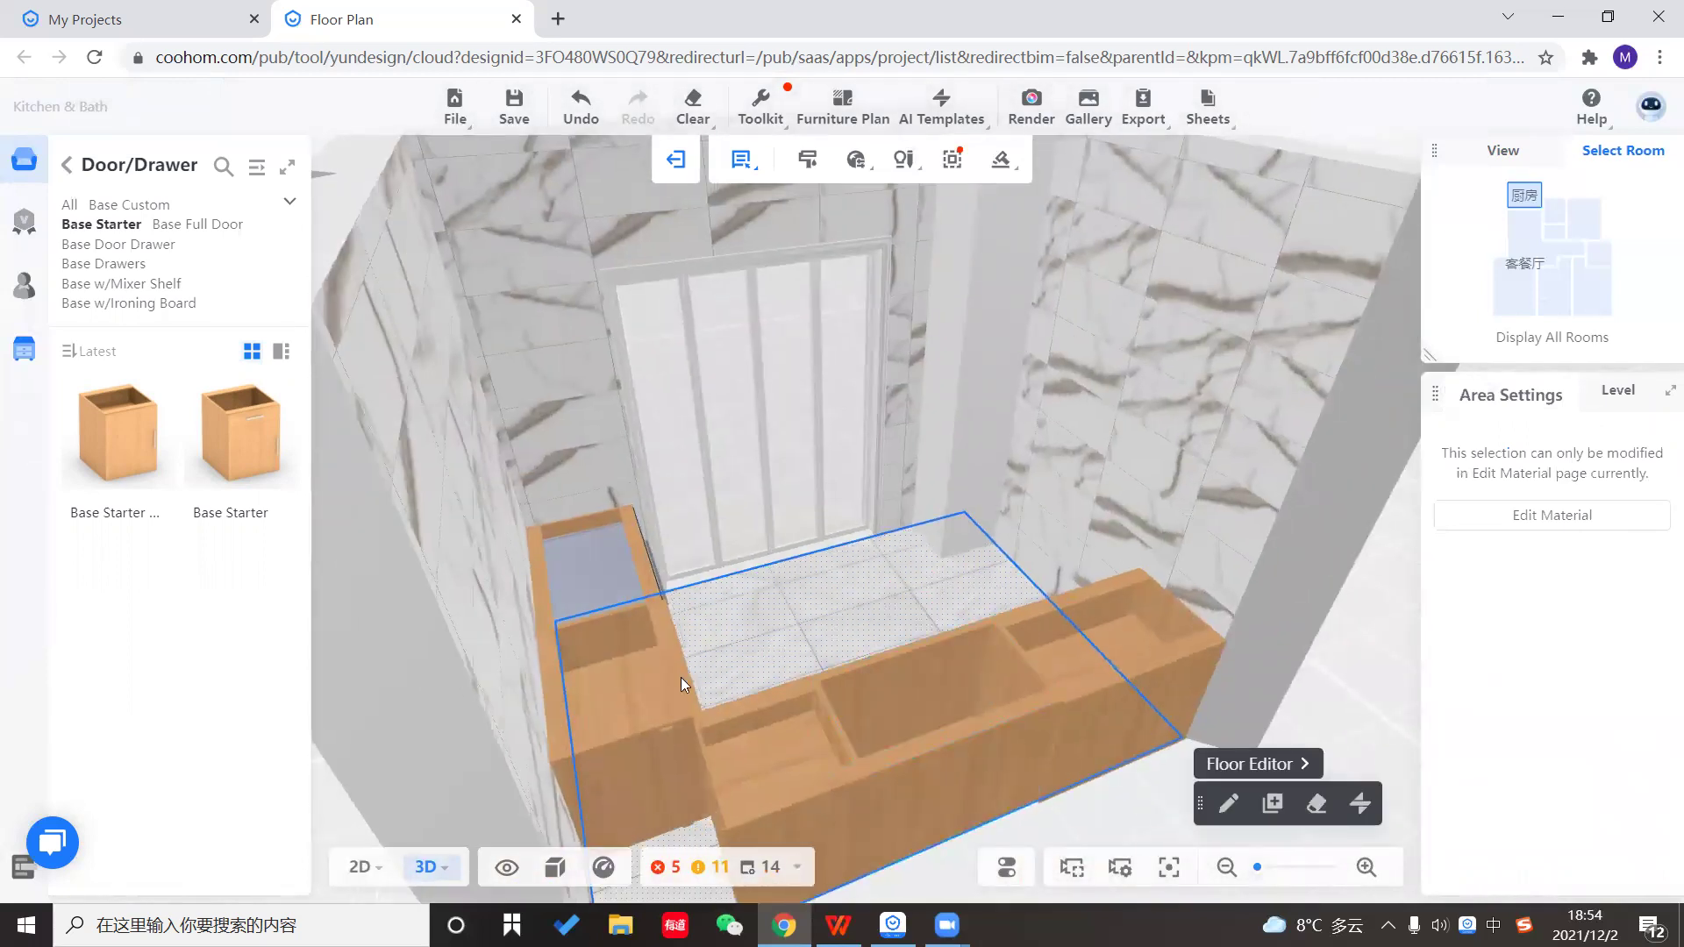
Open the cabinet doors and select the Adjustable Shelf inside the Base Starter cabinet at the free end of the window row.
drag(680, 677, 868, 612)
drag(977, 414, 815, 590)
drag(907, 533, 669, 515)
drag(1192, 788, 672, 796)
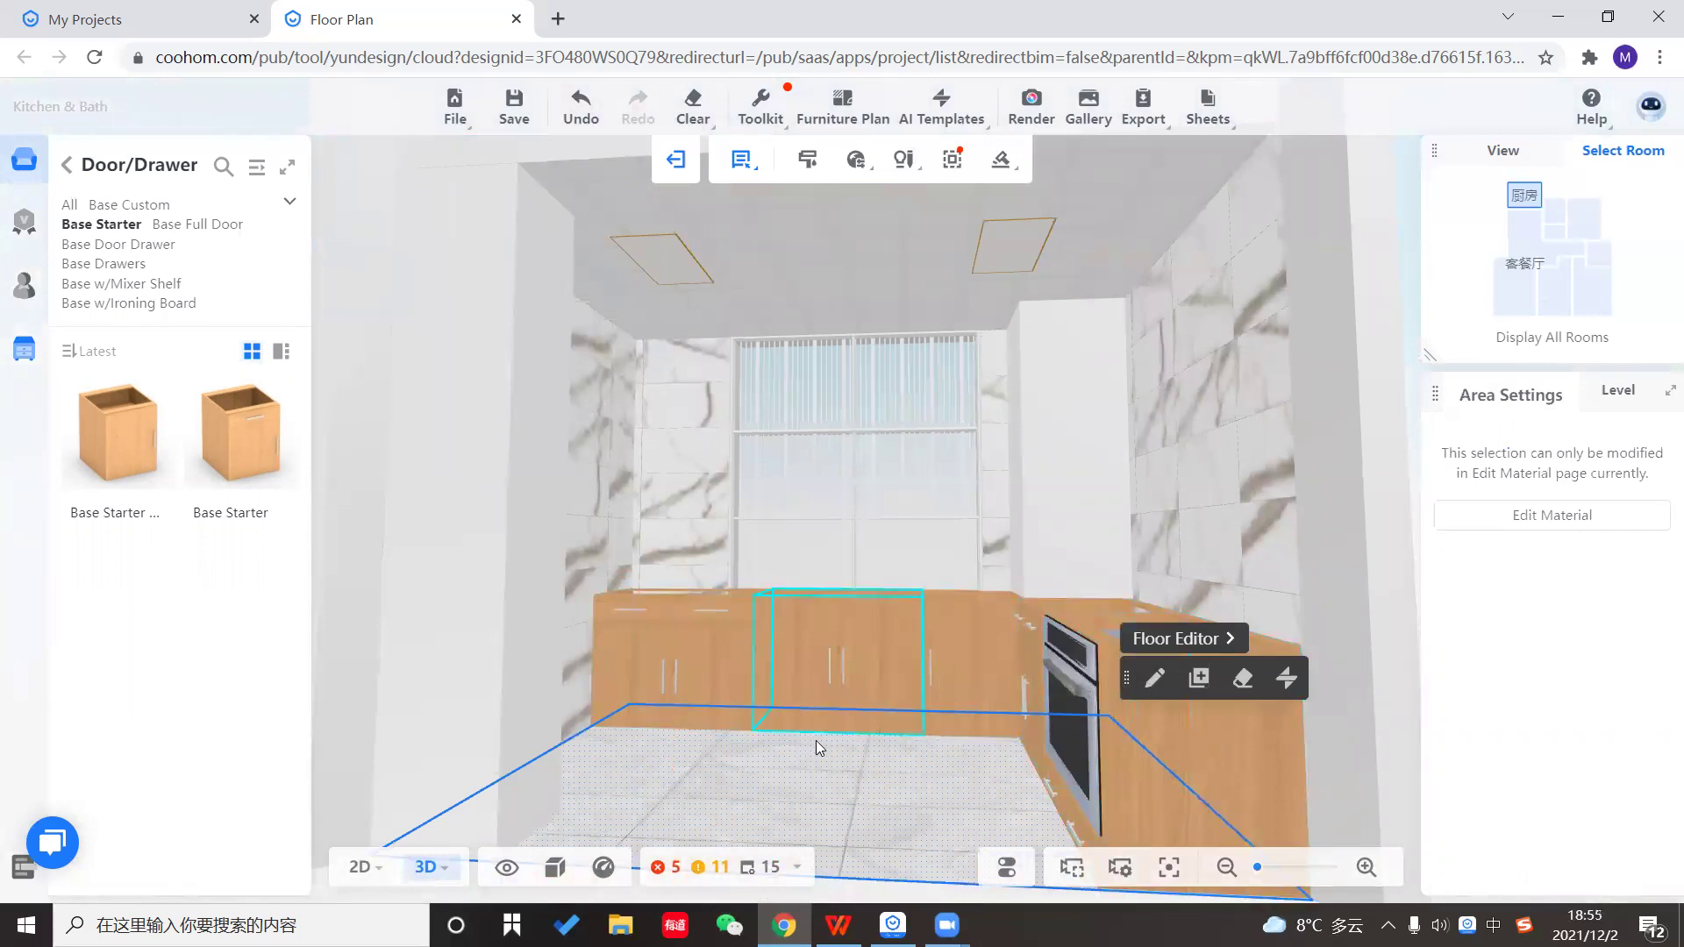
scroll(853, 779, up, 2)
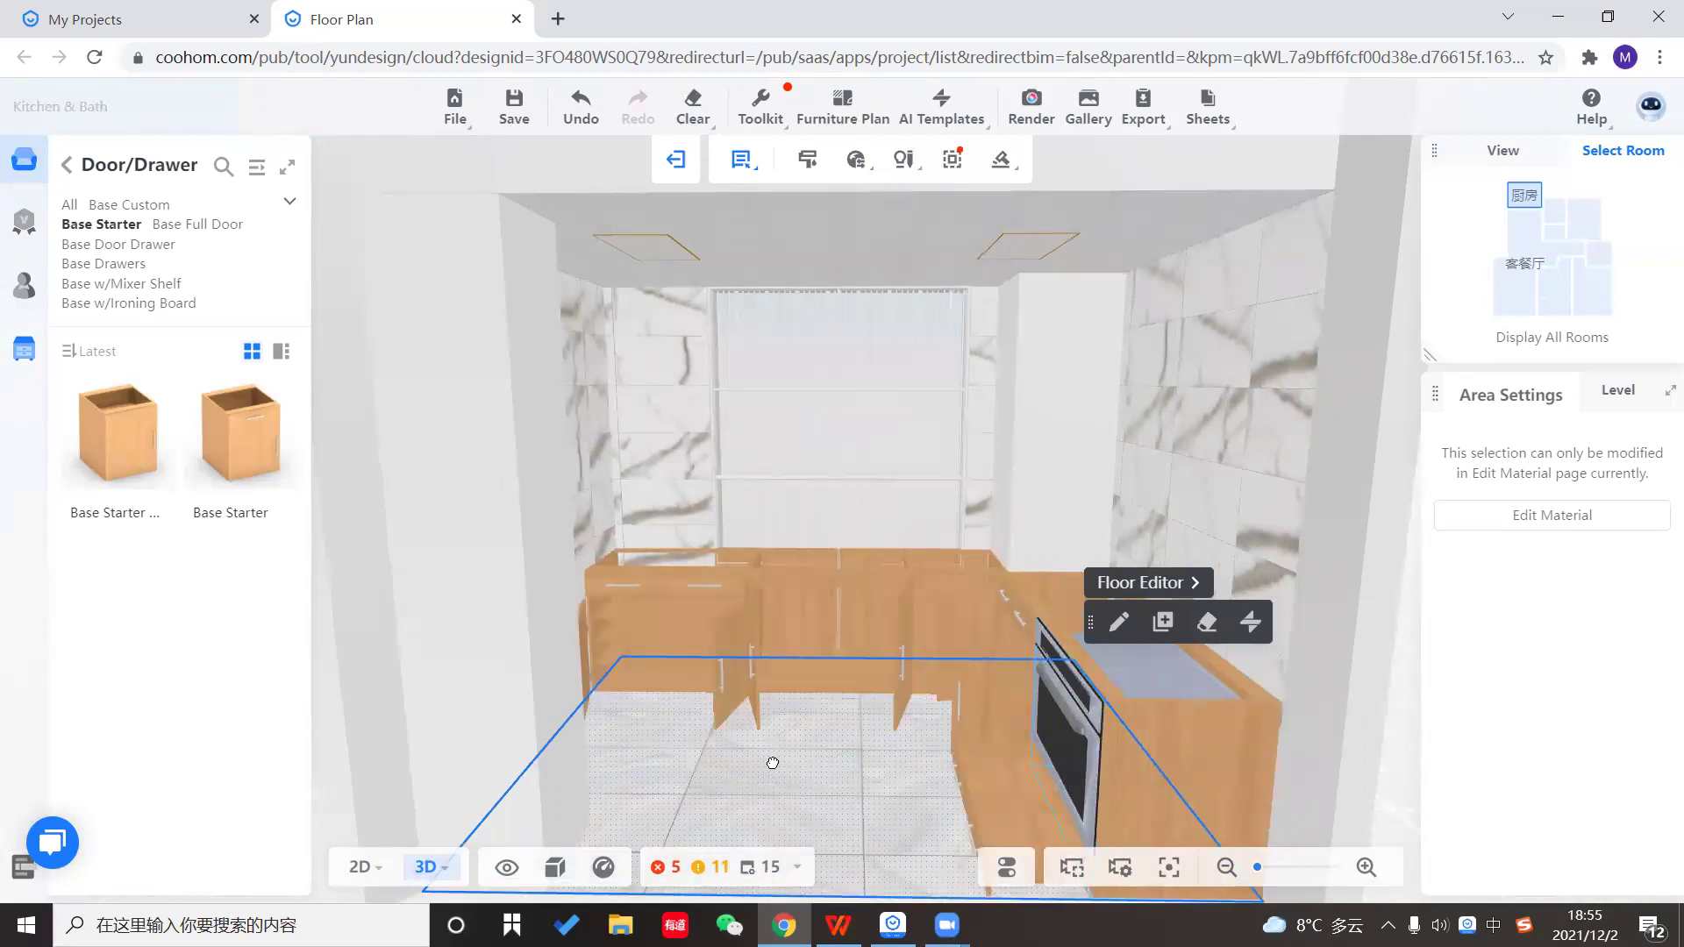
drag(785, 737, 591, 680)
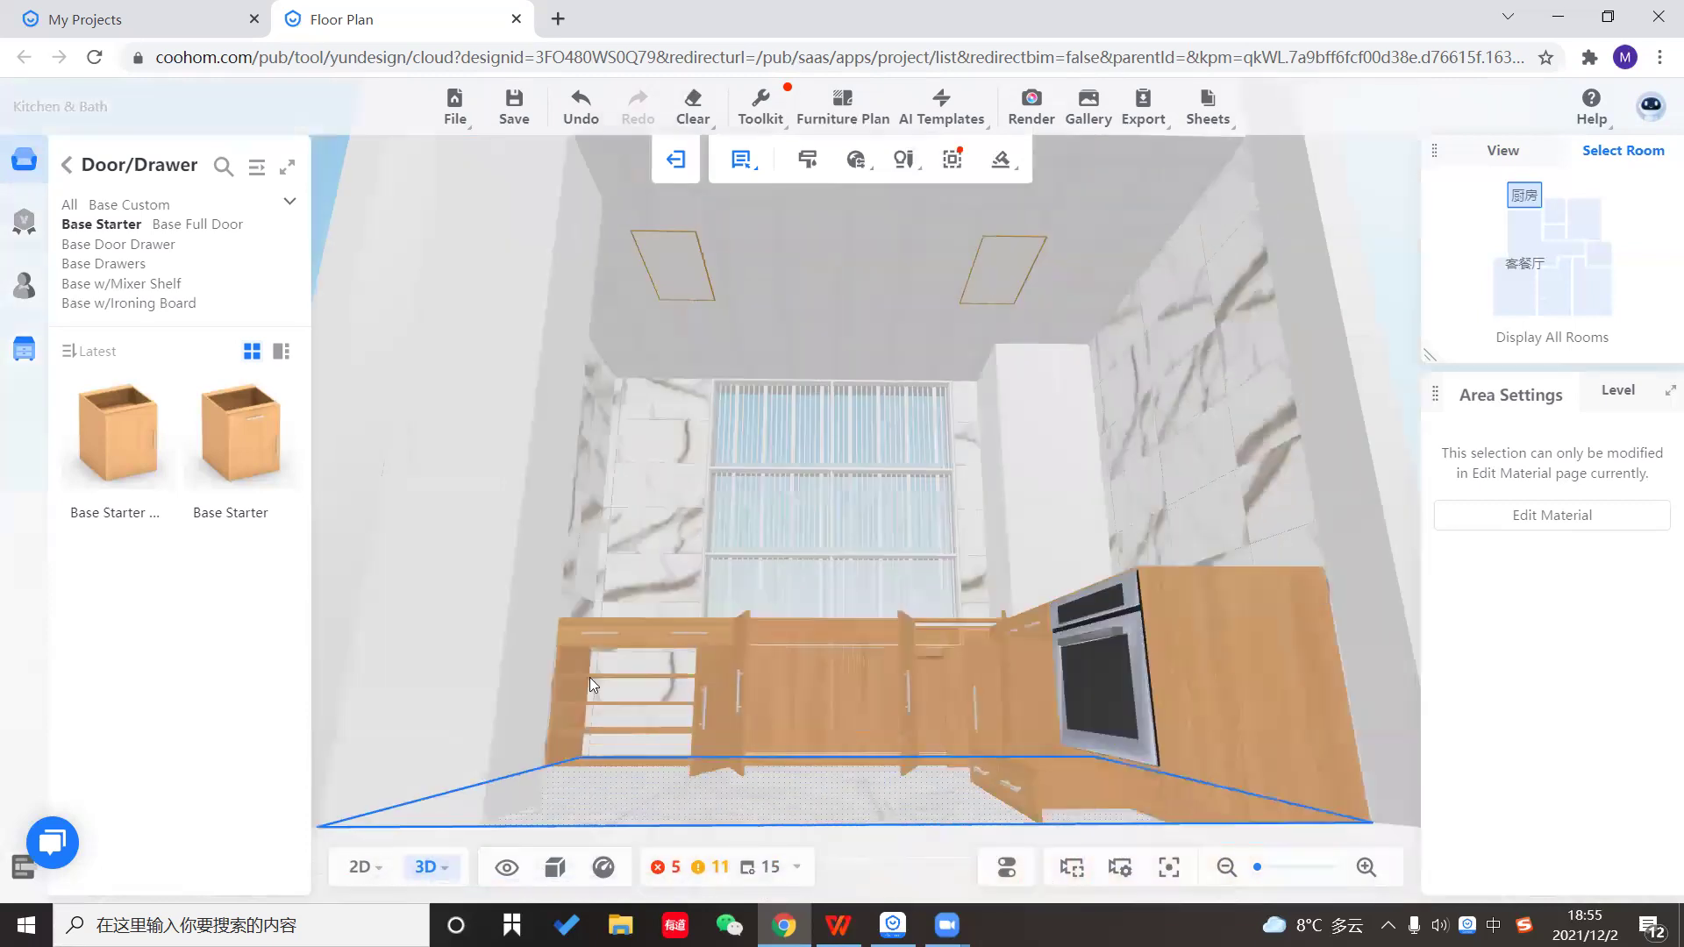
click(633, 682)
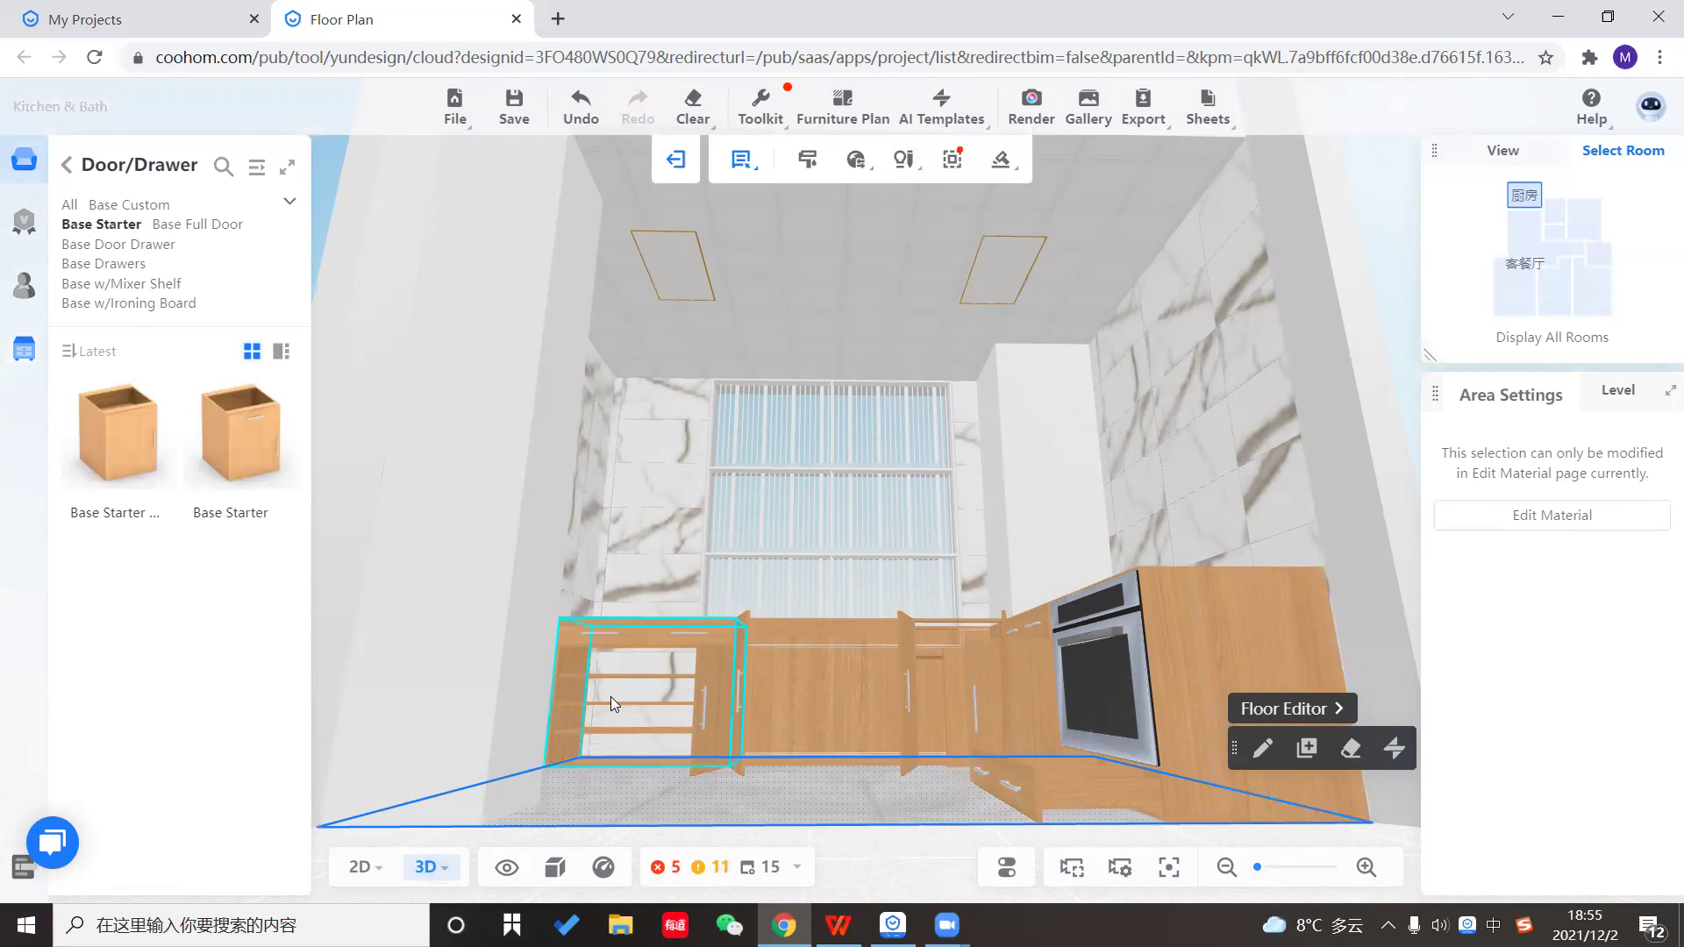
click(610, 701)
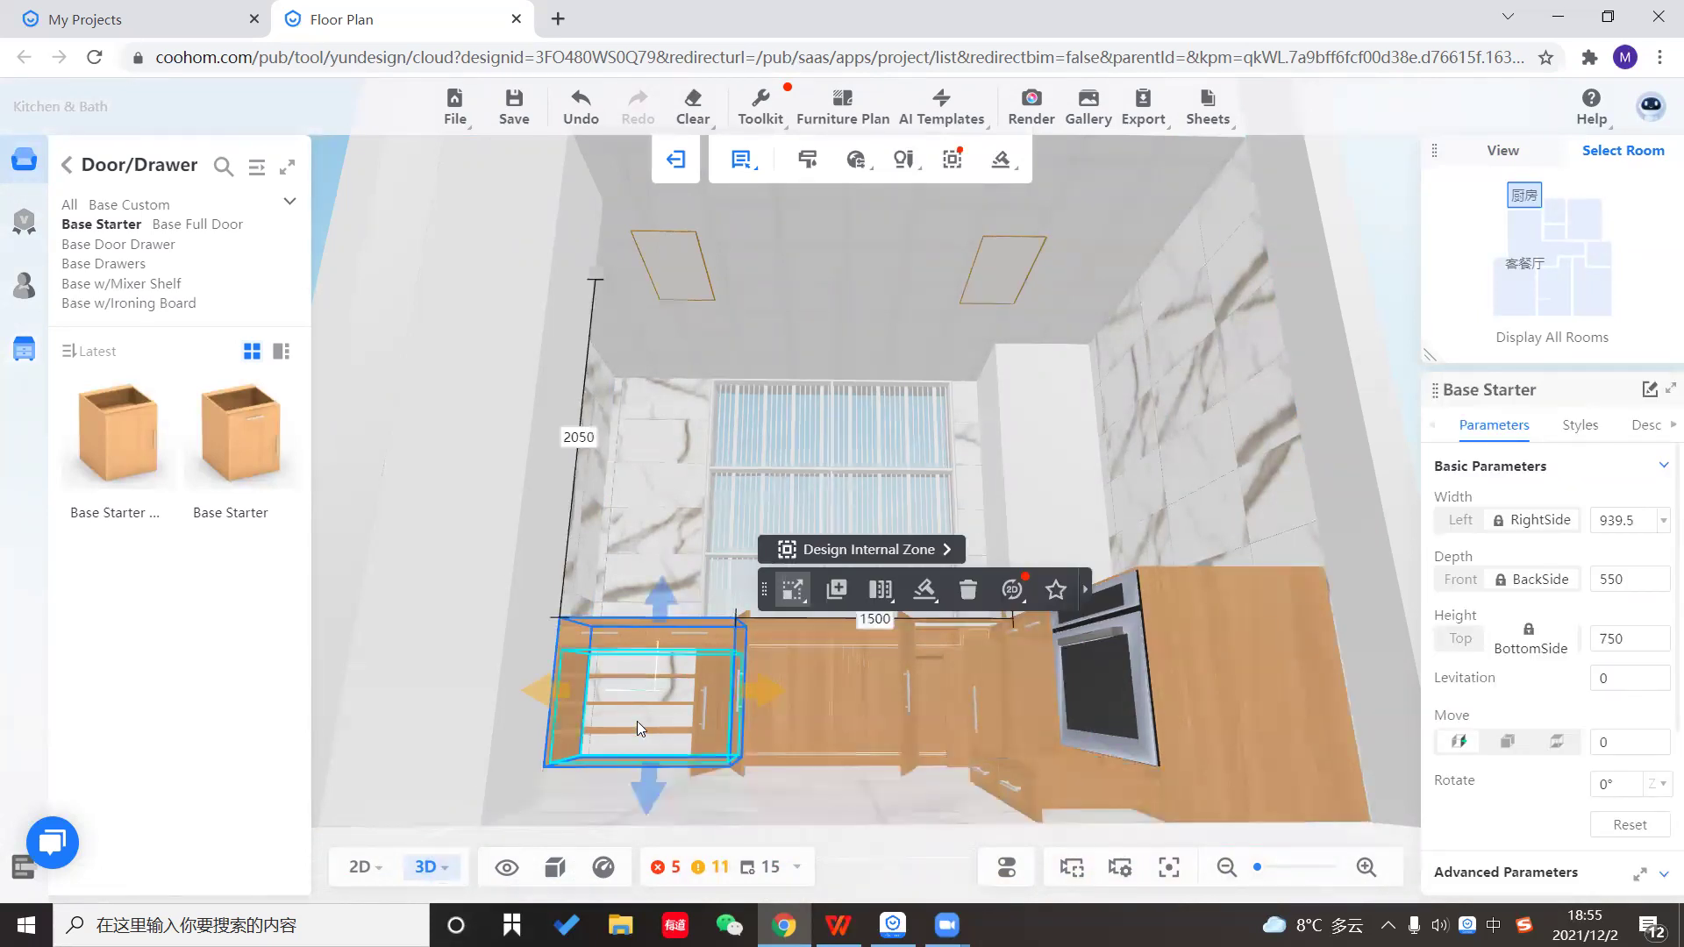
drag(635, 739, 630, 759)
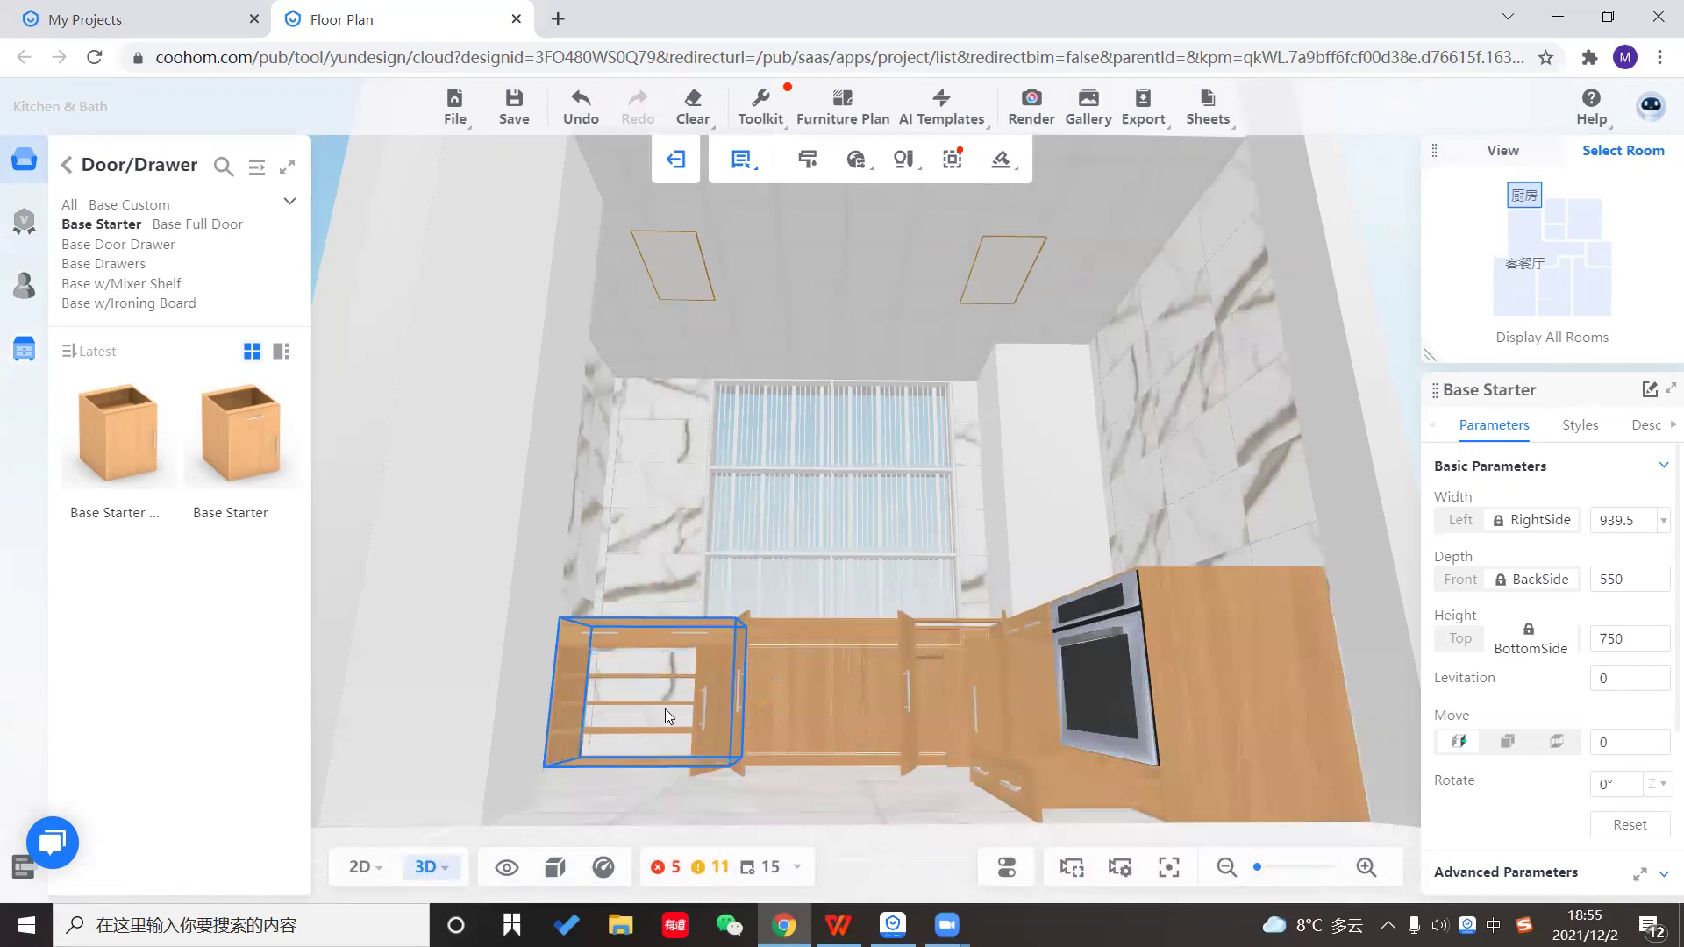
click(625, 708)
click(626, 701)
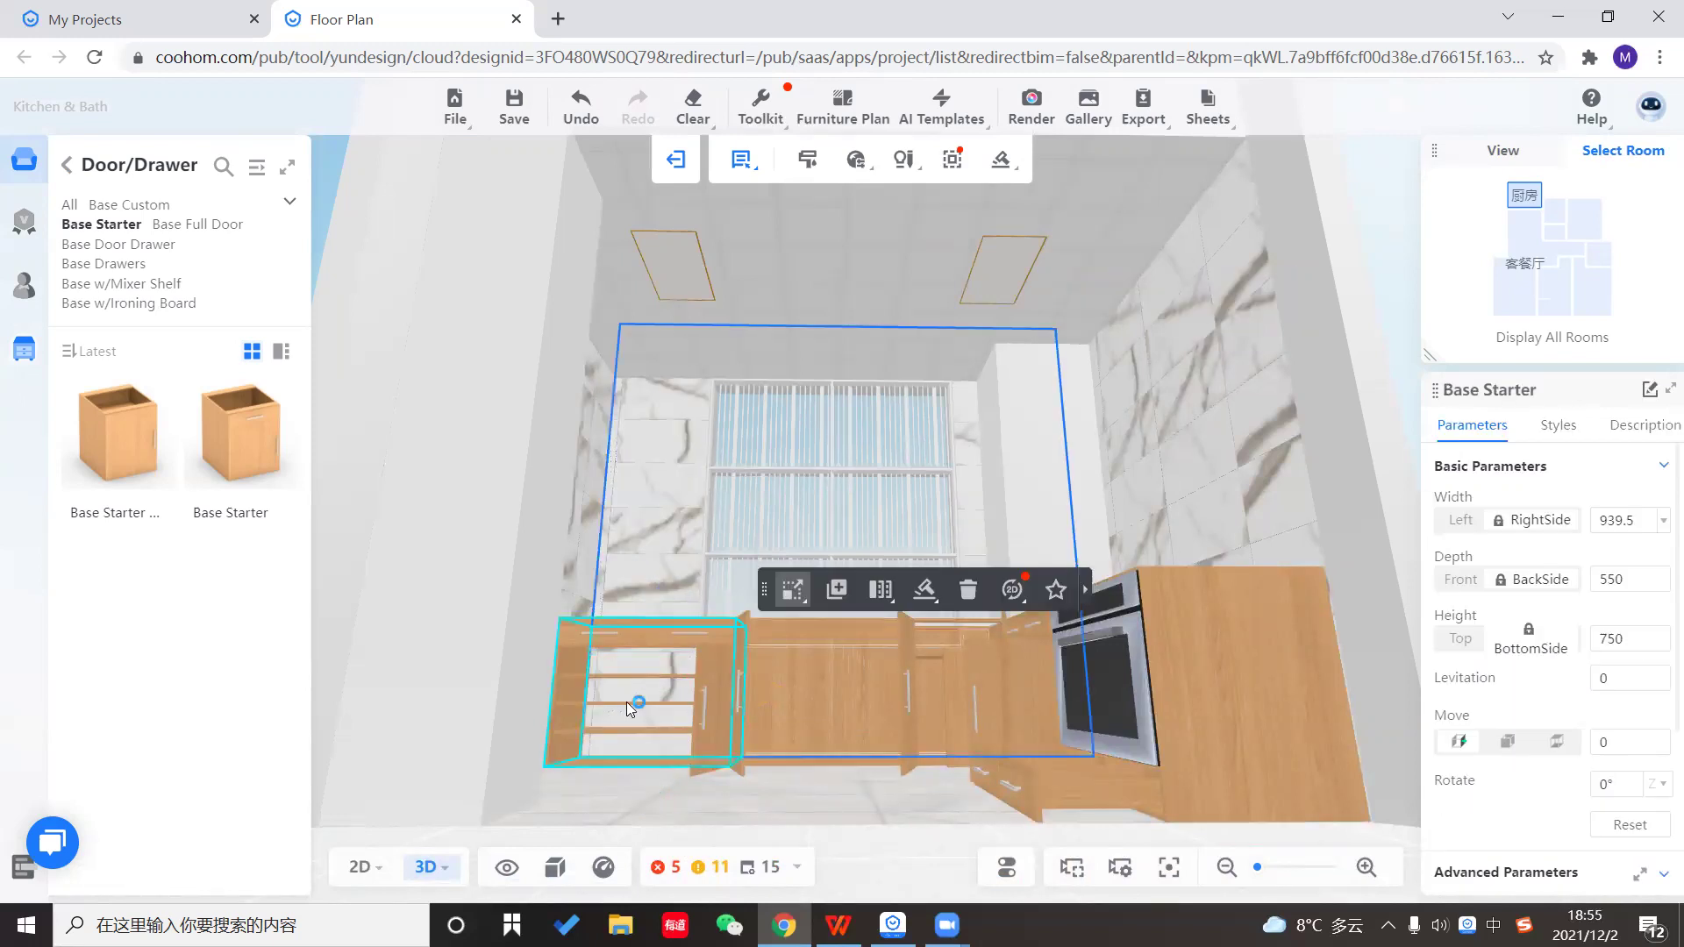
click(624, 701)
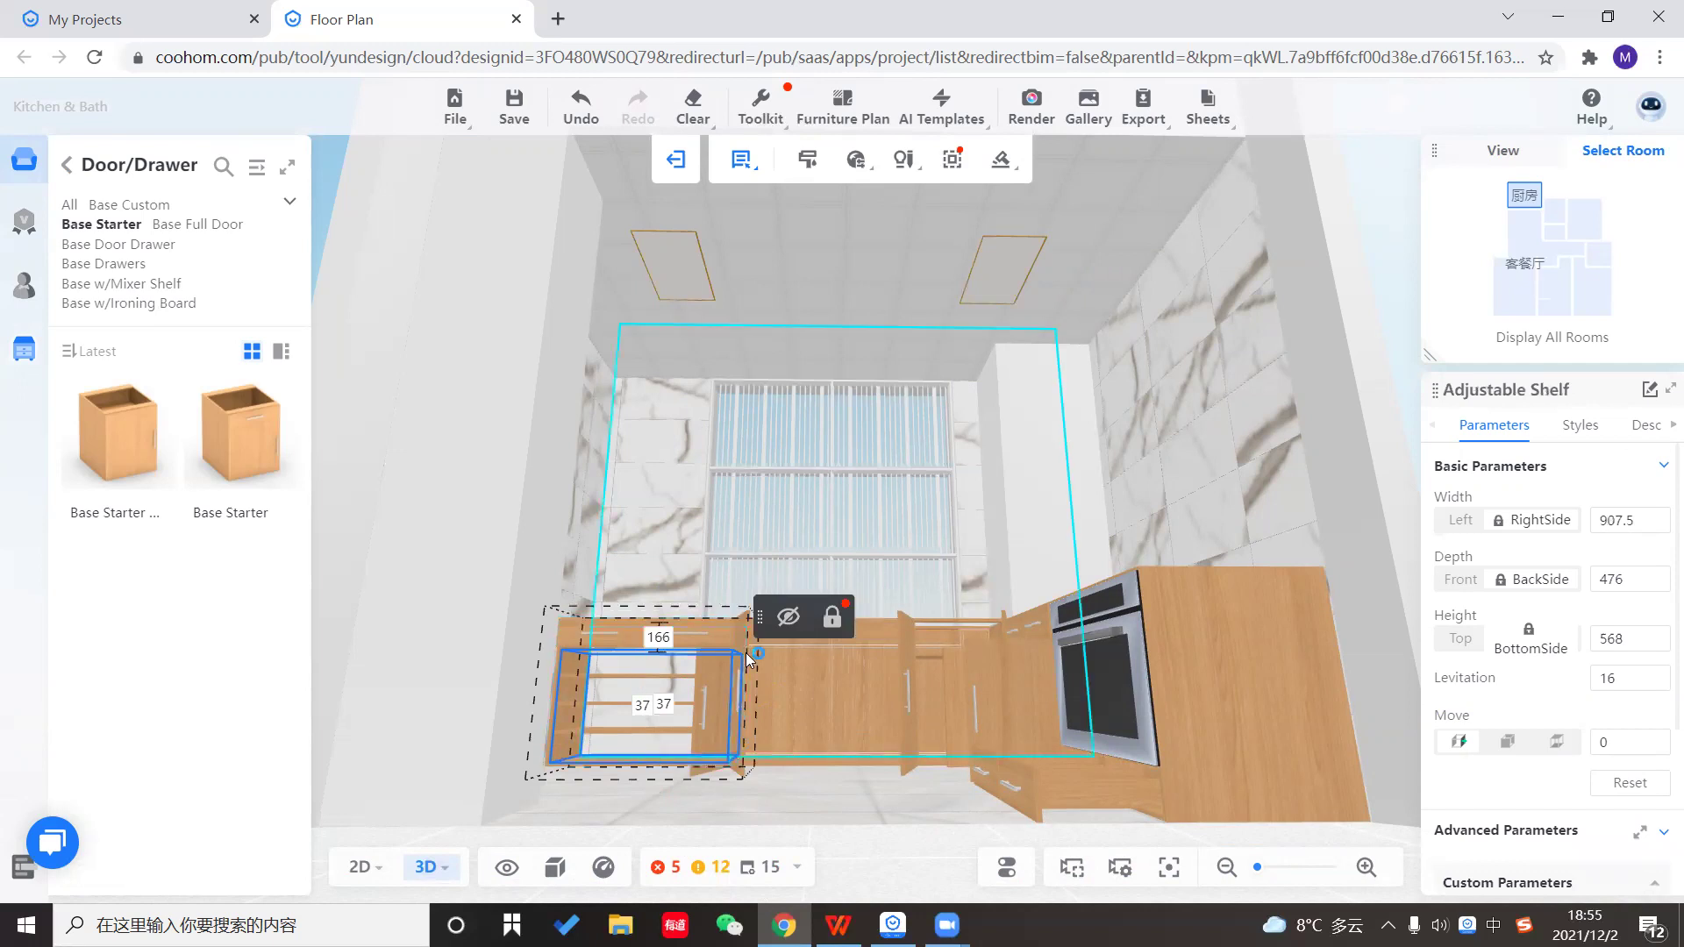
scroll(1588, 566, down, 3)
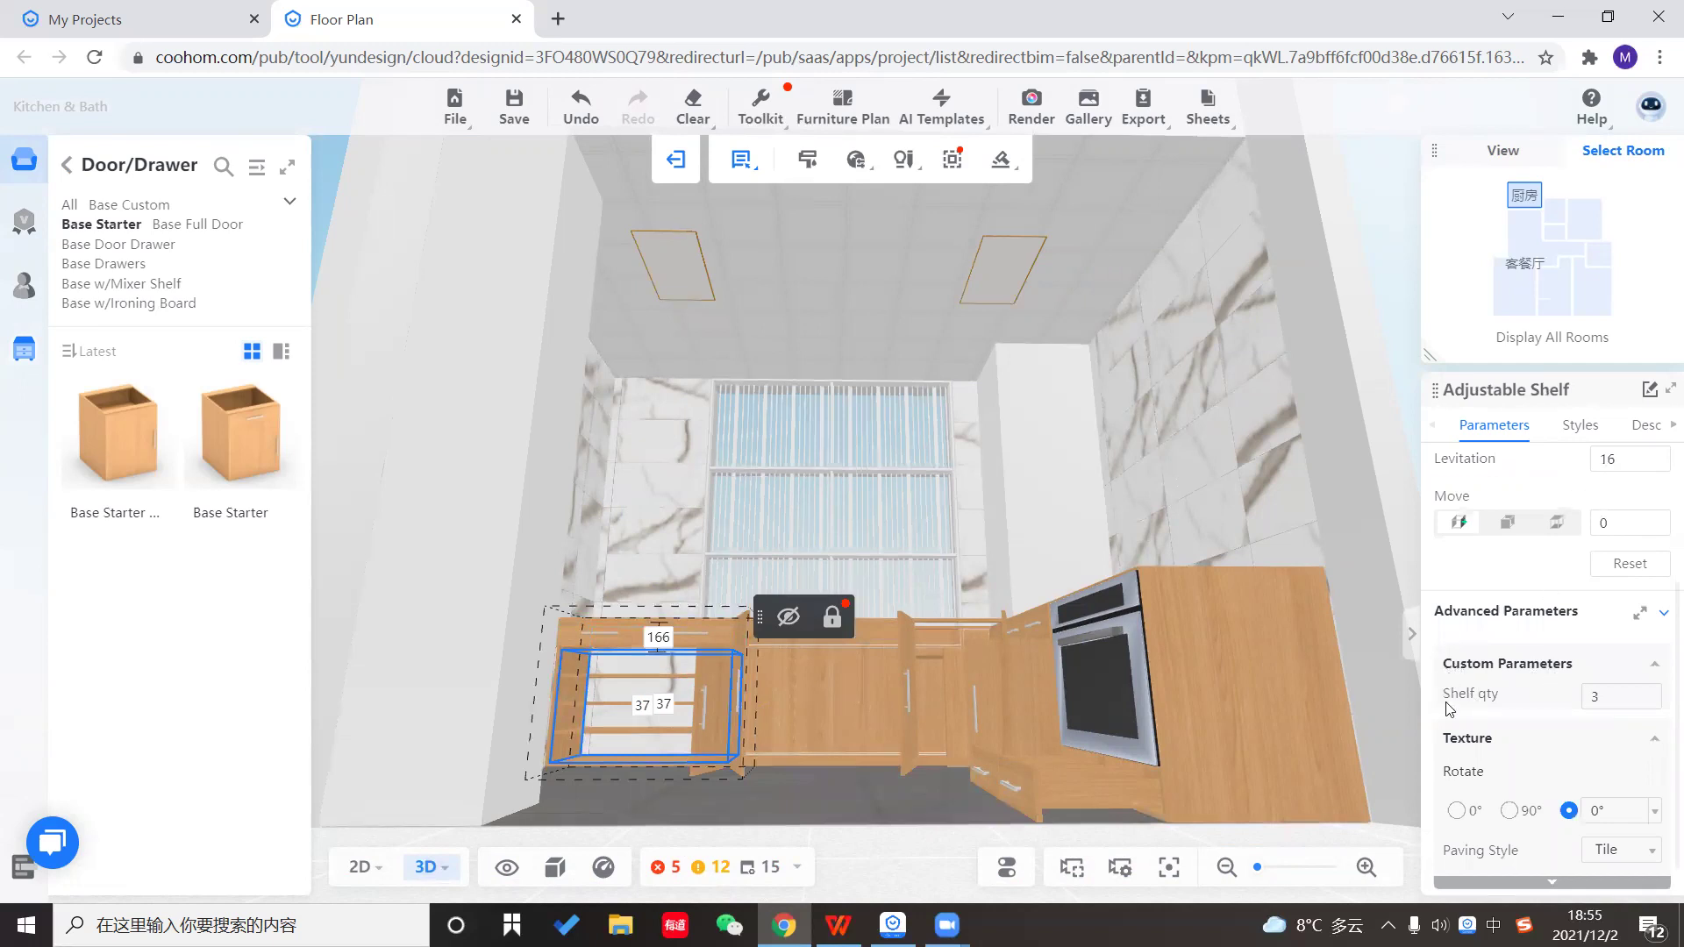
Try a shelf quantity of 5 for the Base Starter cabinet's Adjustable Shelf.
click(1593, 697)
text(5)
click(577, 684)
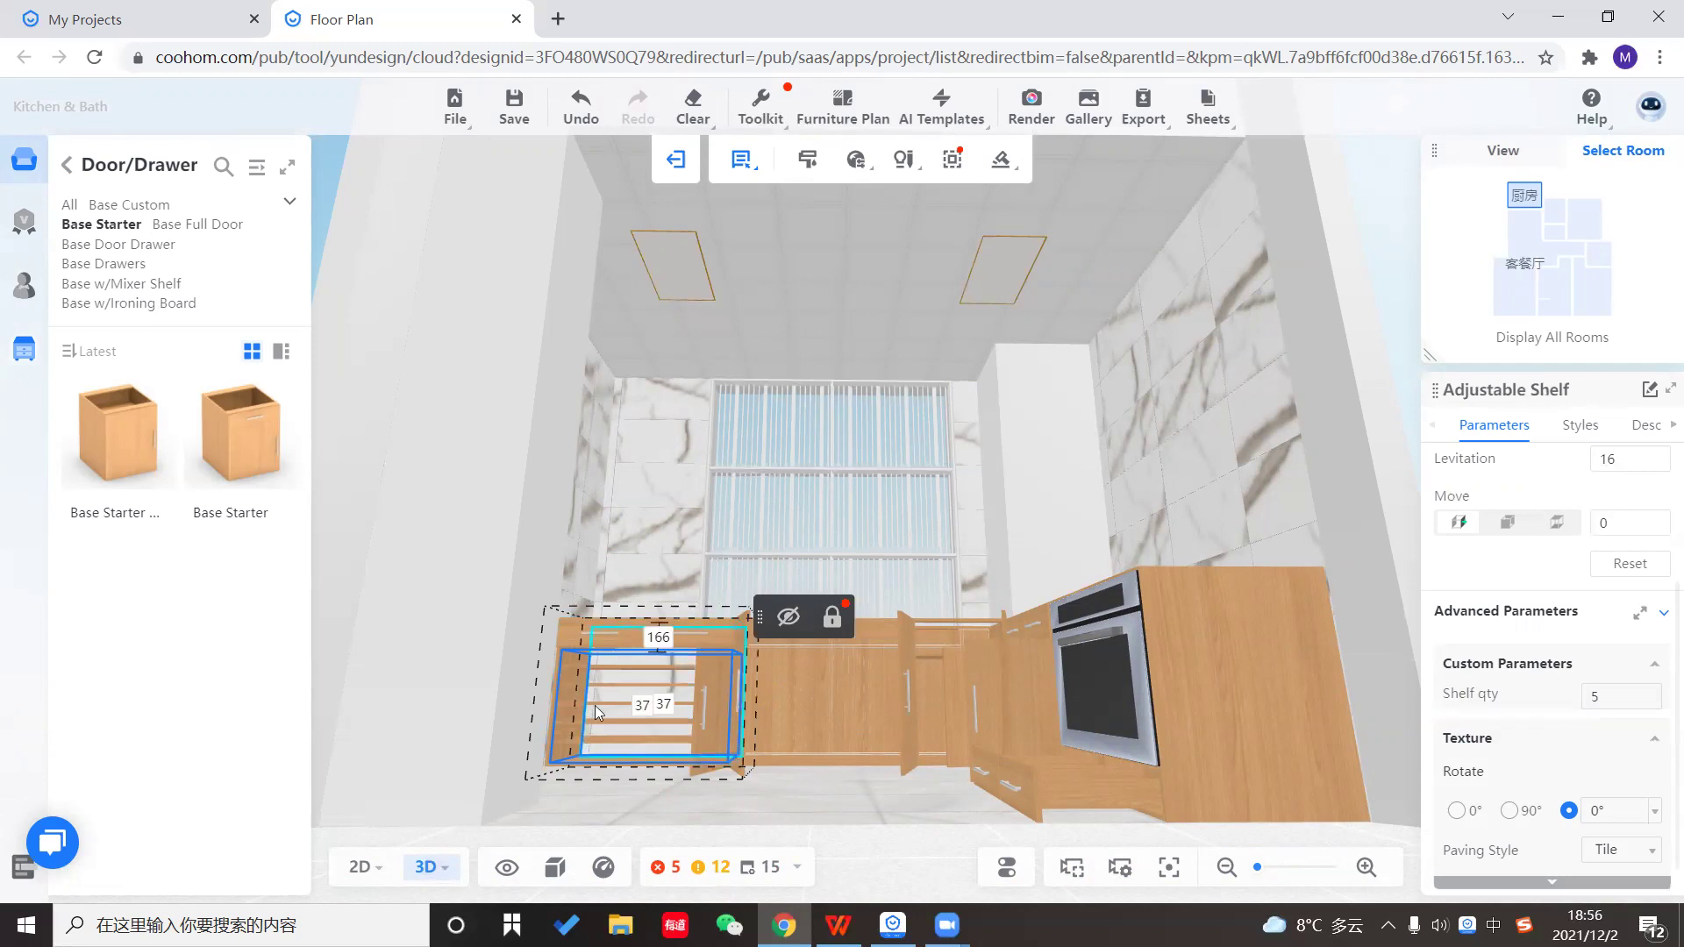
Set the Adjustable Shelf's shelf quantity to 2 and deselect the Base Starter cabinet.
click(1592, 695)
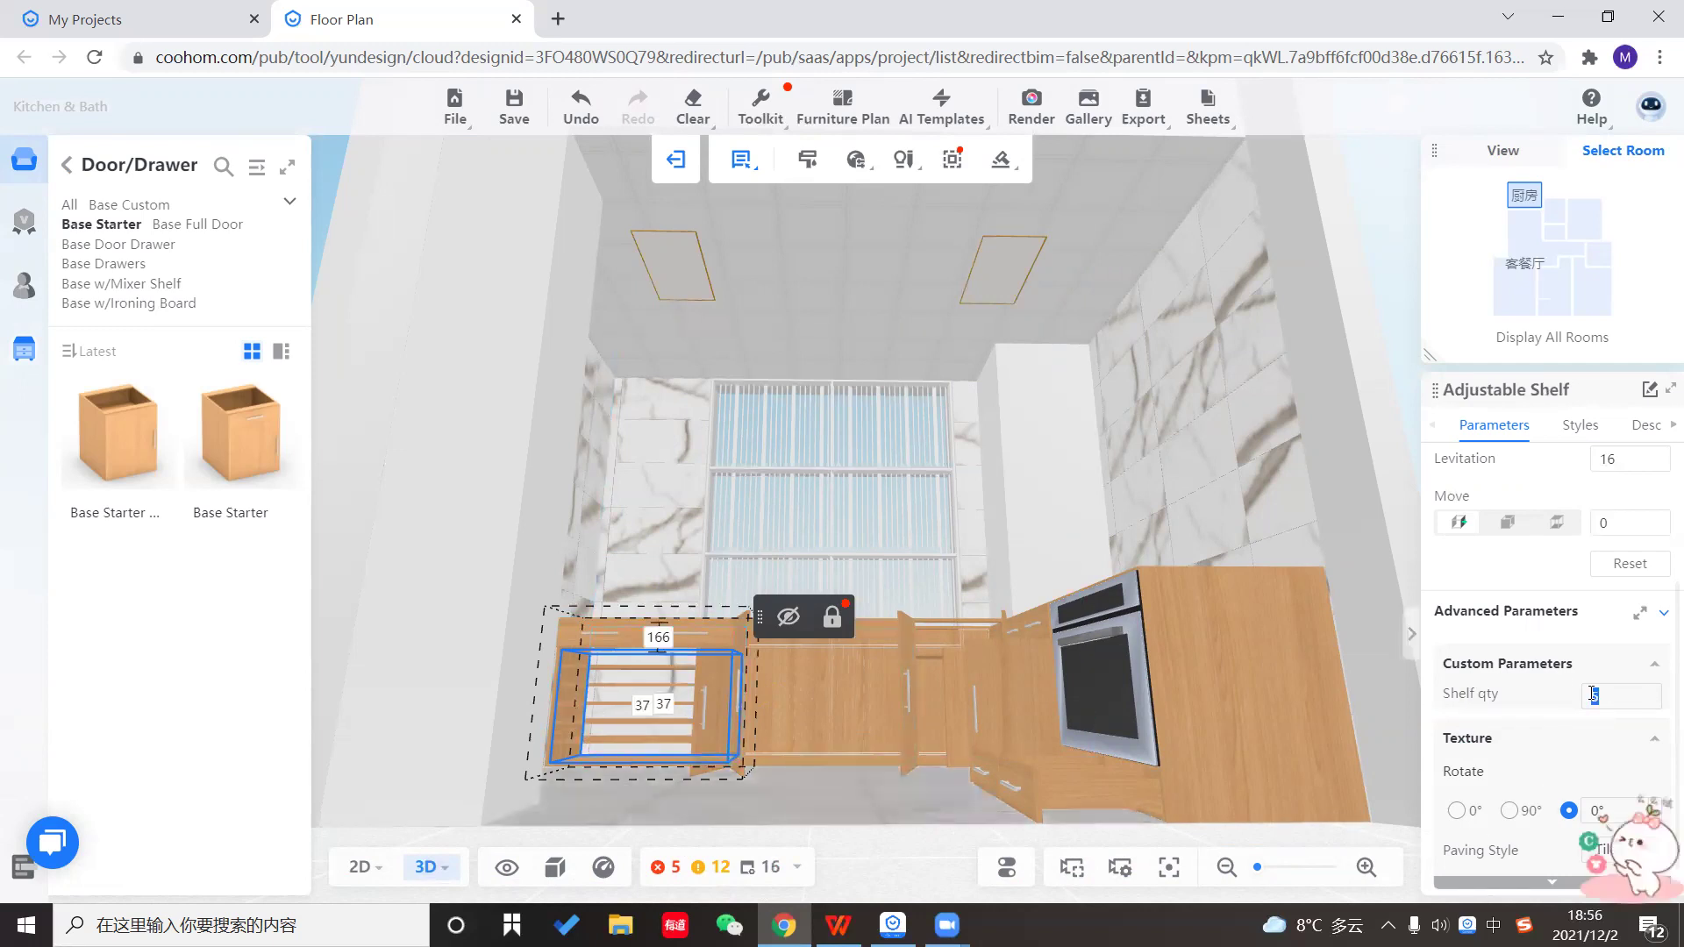
text(2)
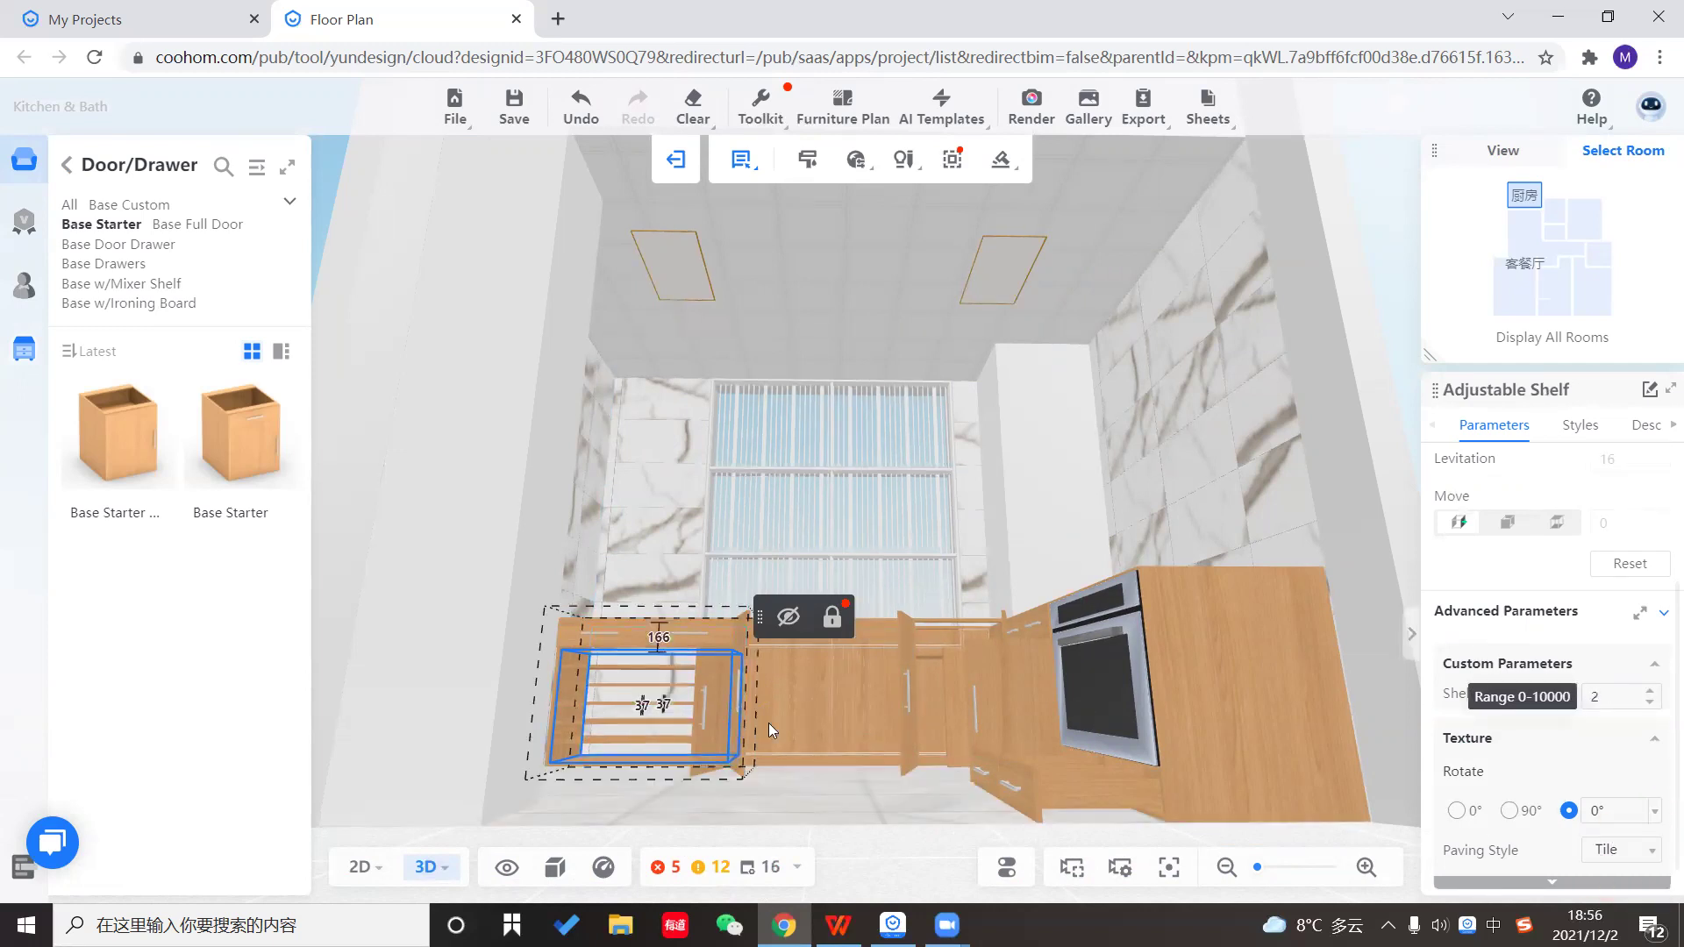
key(Return)
drag(741, 823, 690, 847)
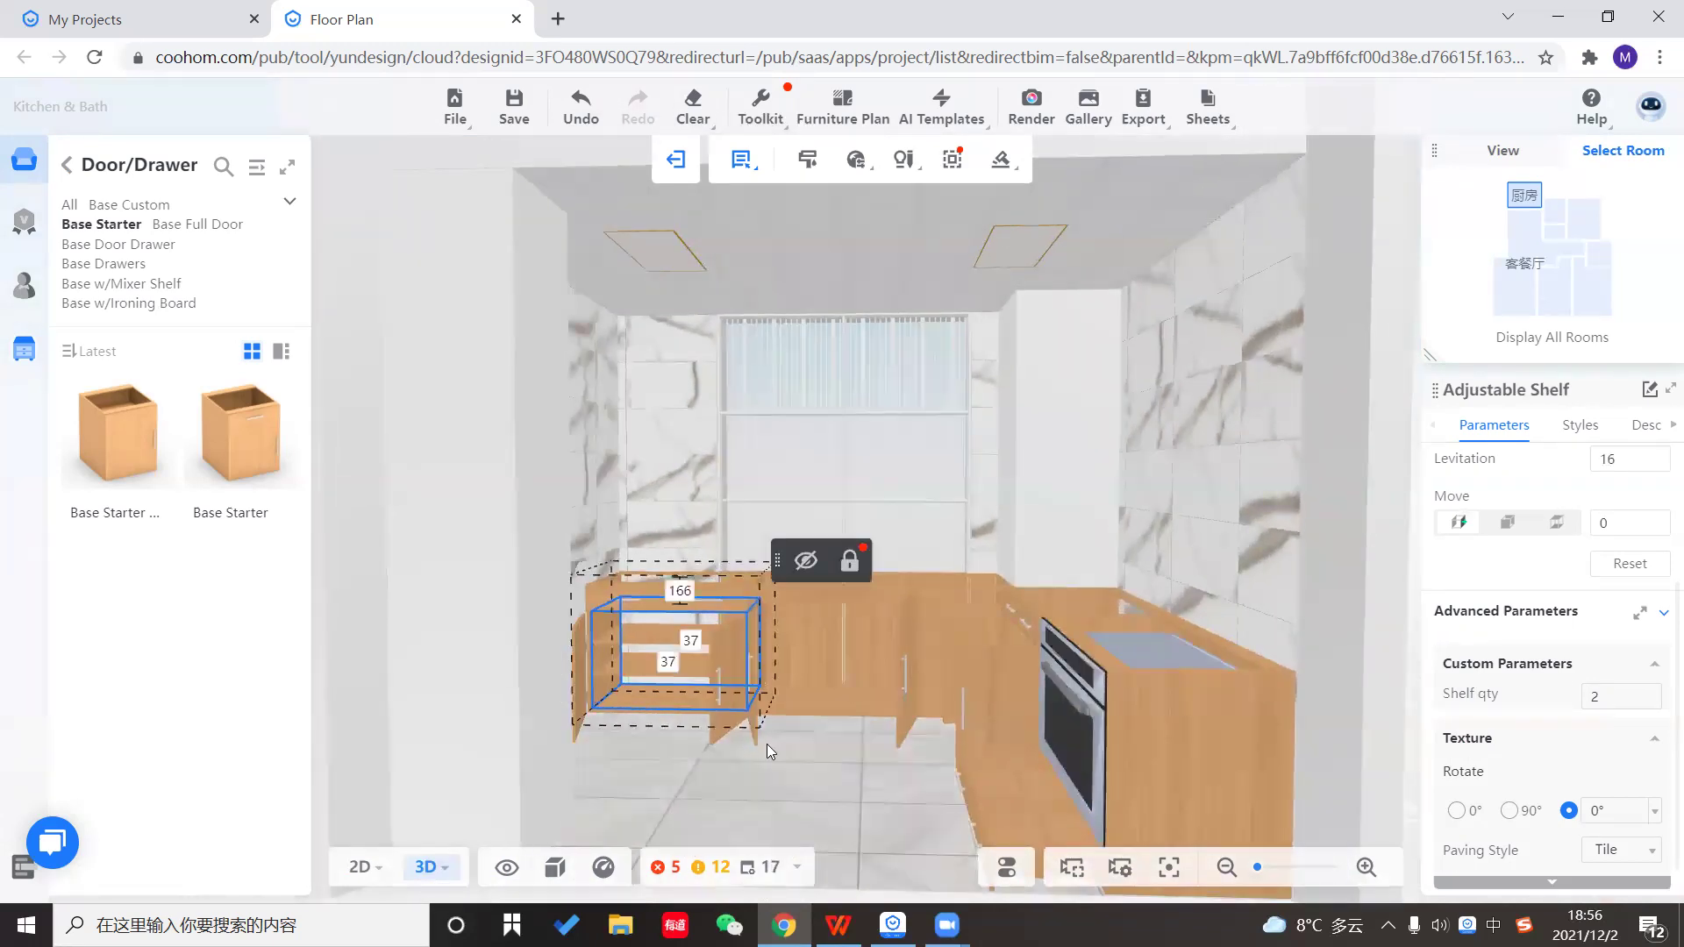
click(800, 770)
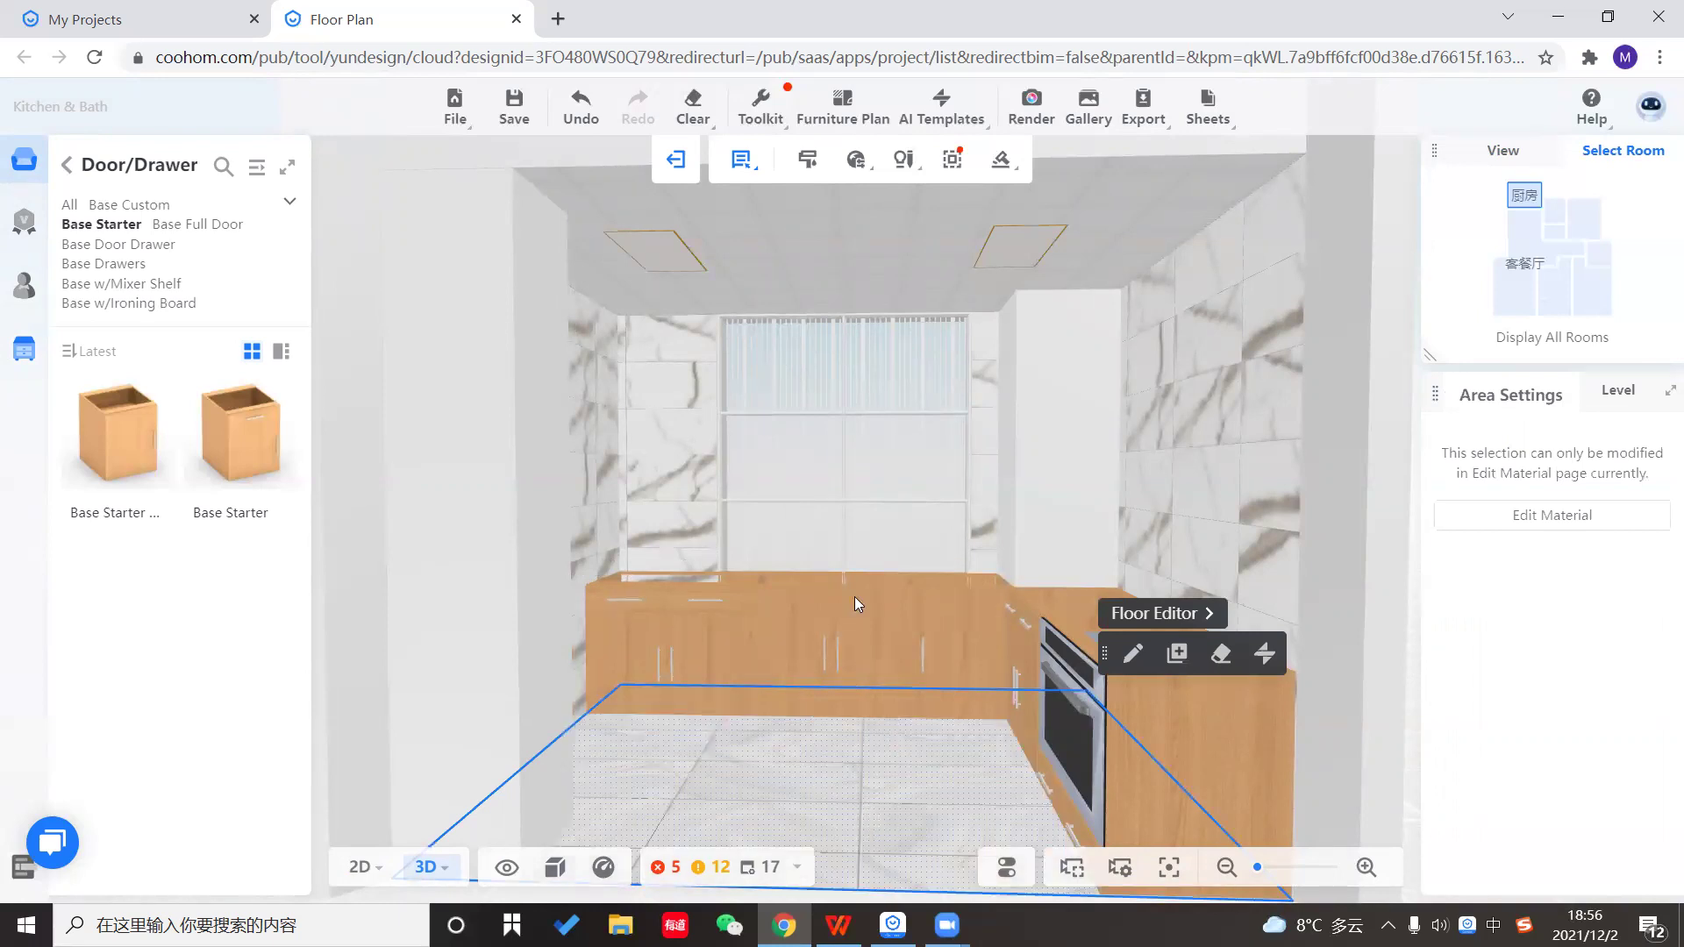
Start building a sink on the Sink Base Full Door cabinet and choose the double sink Double Groove-12 as its style.
drag(854, 596, 800, 530)
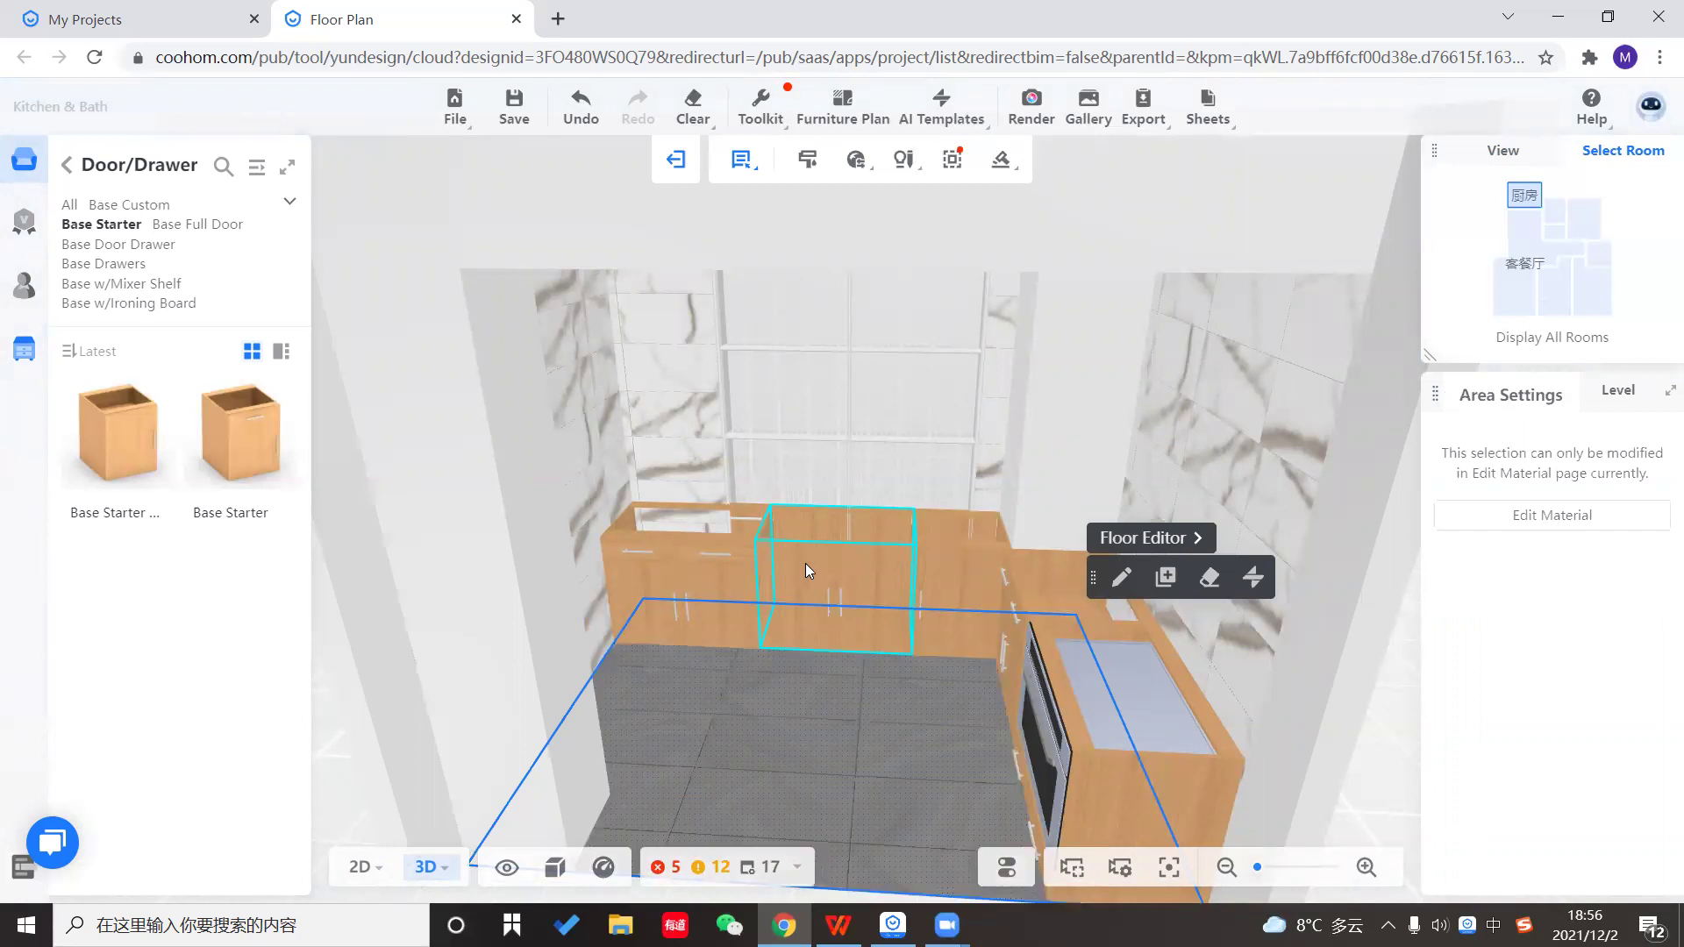
click(805, 563)
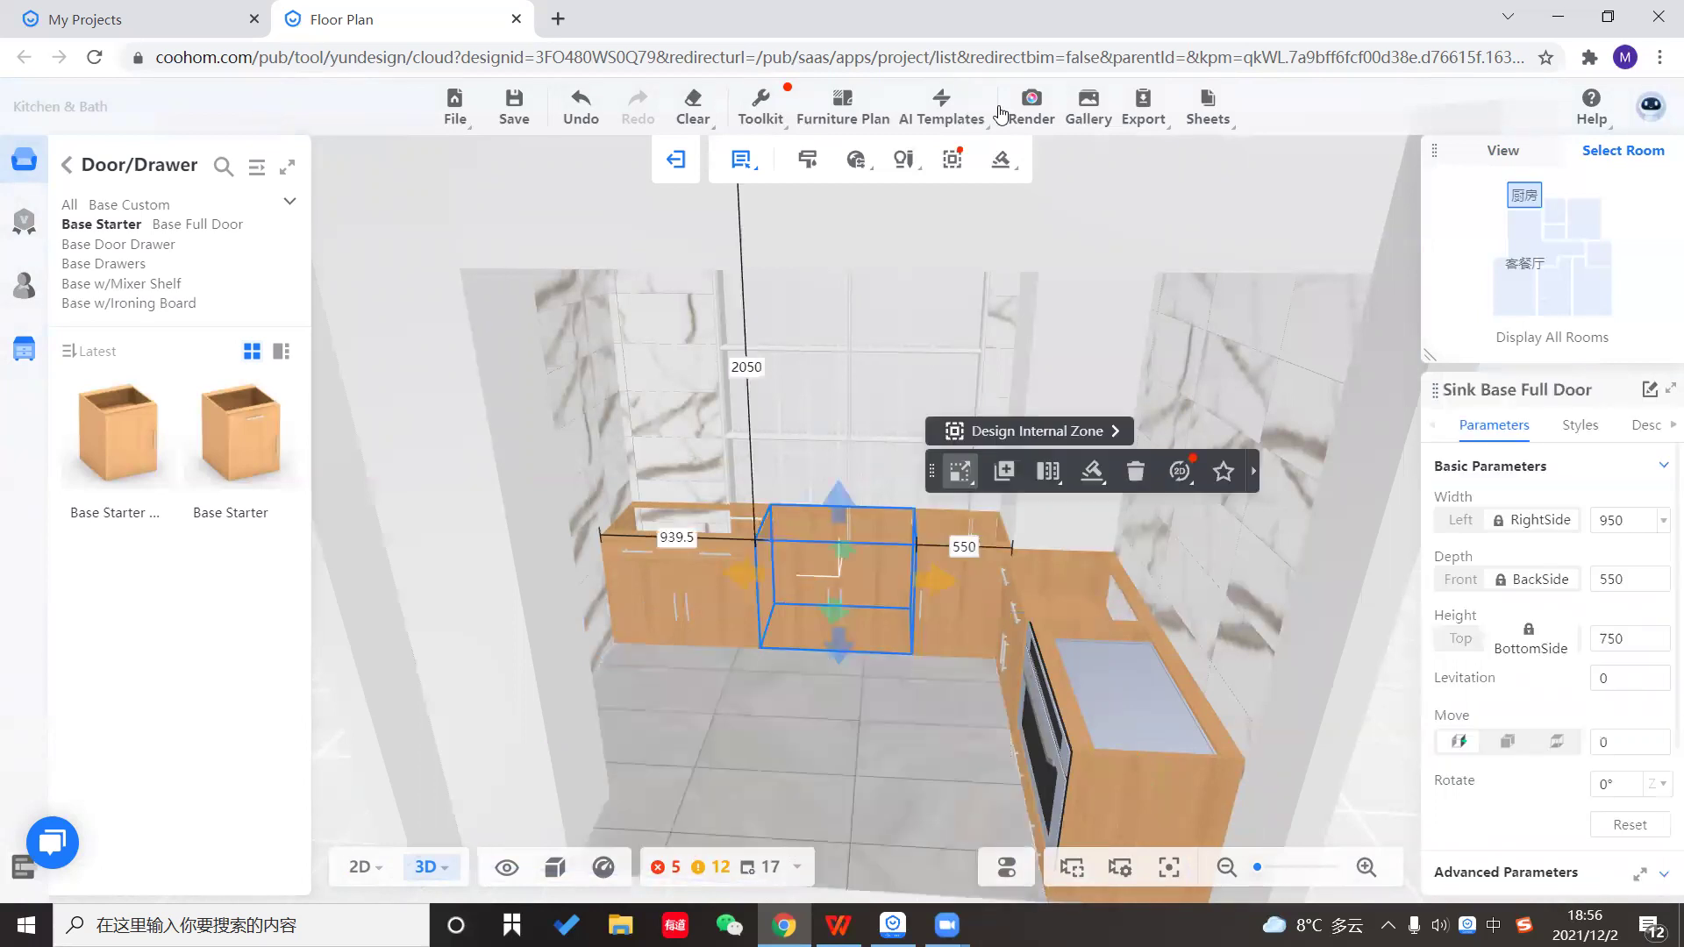
click(1014, 165)
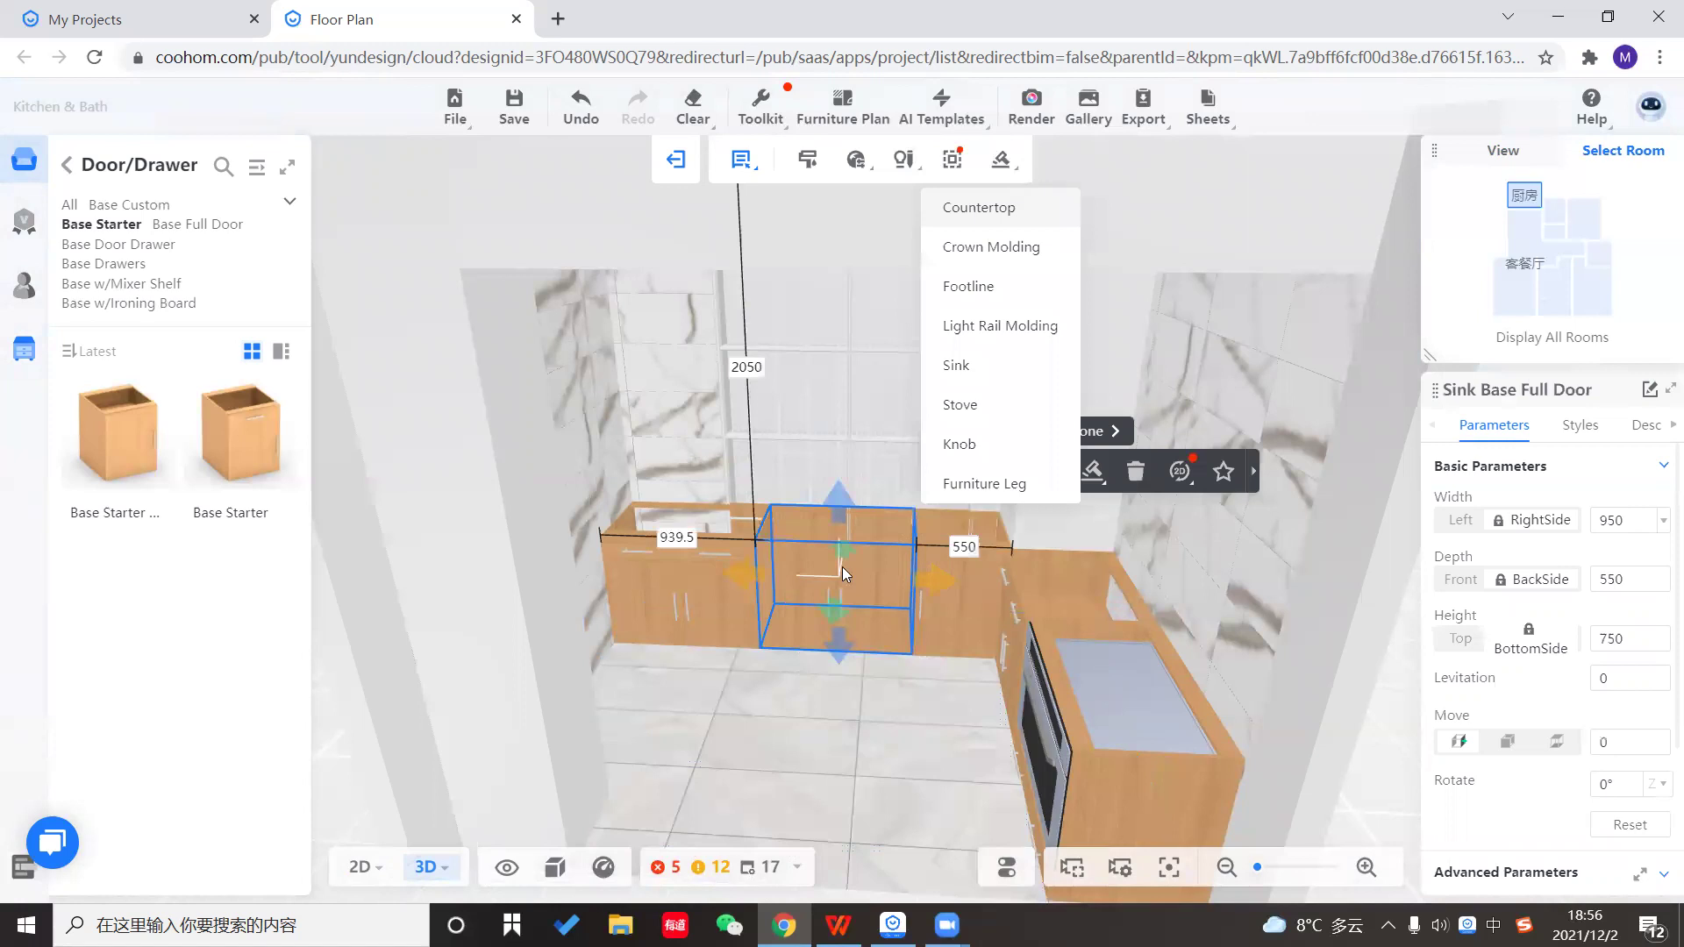
click(1096, 472)
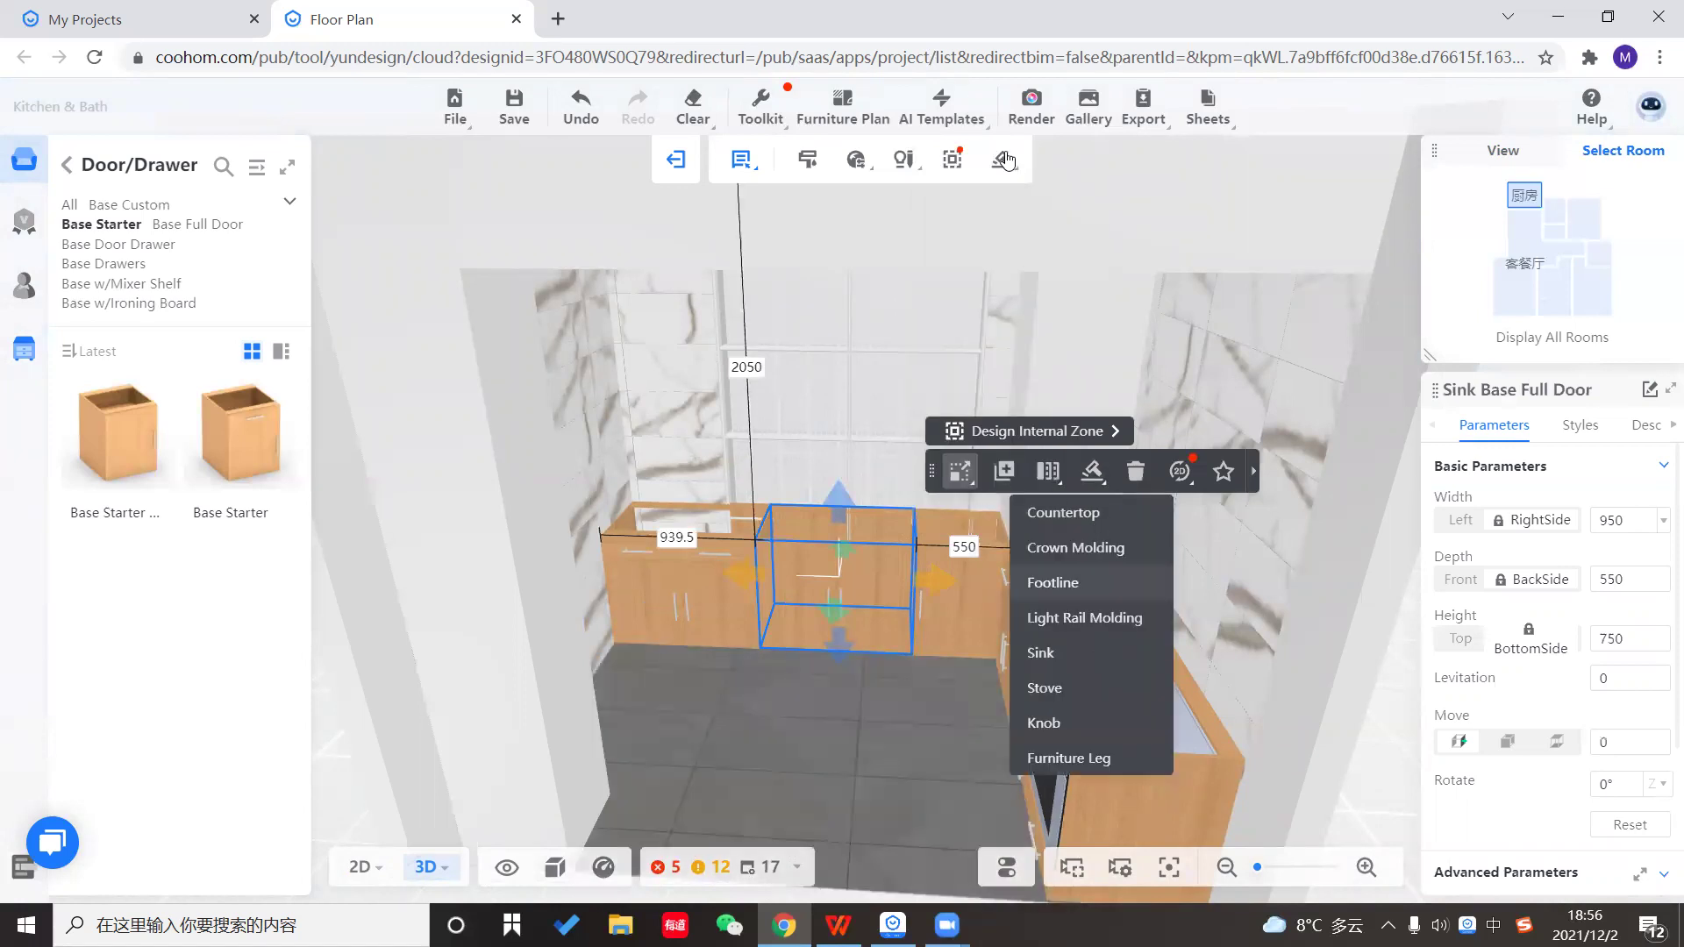
click(1086, 476)
click(1088, 476)
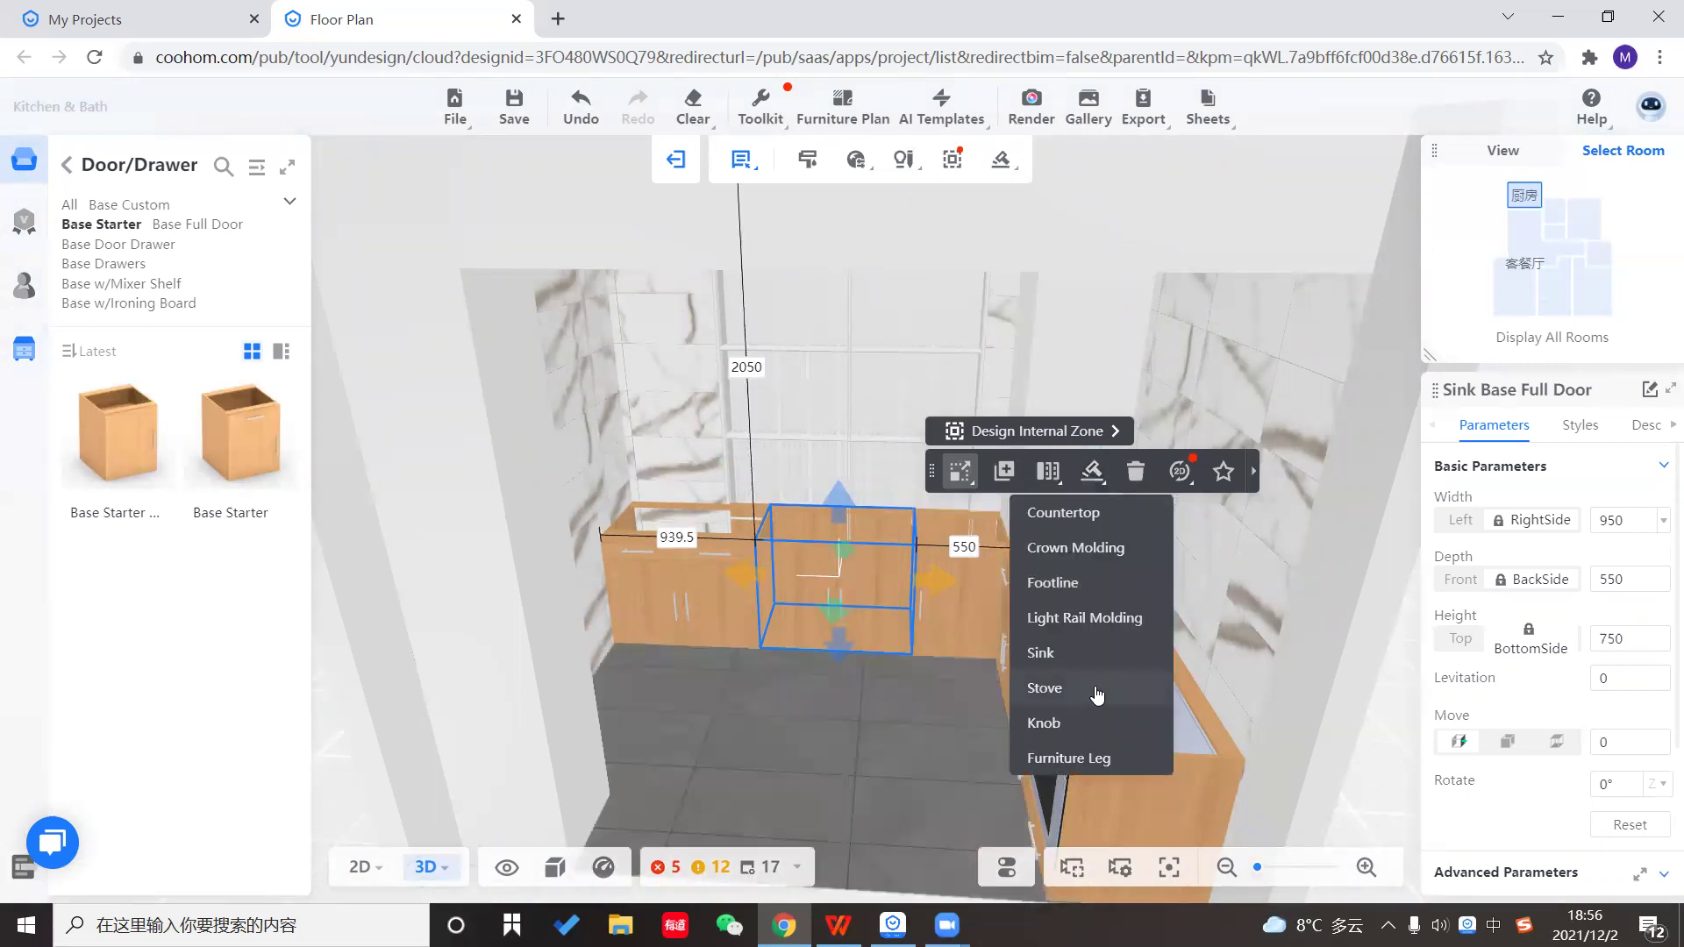
double_click(1098, 658)
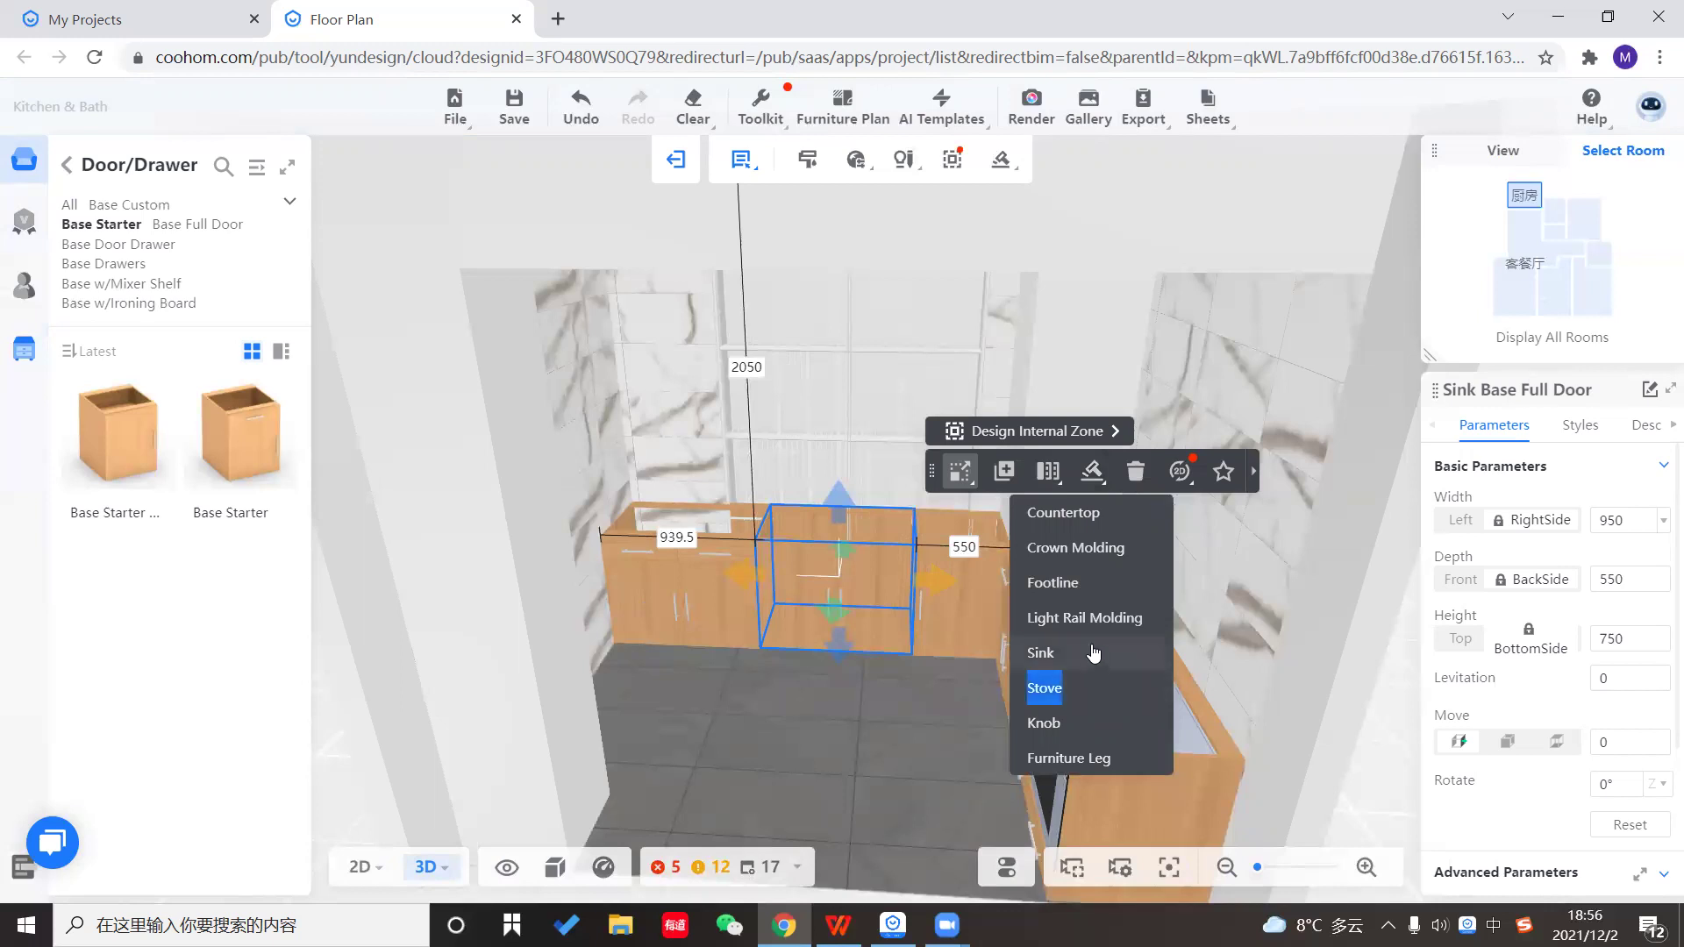
click(1095, 651)
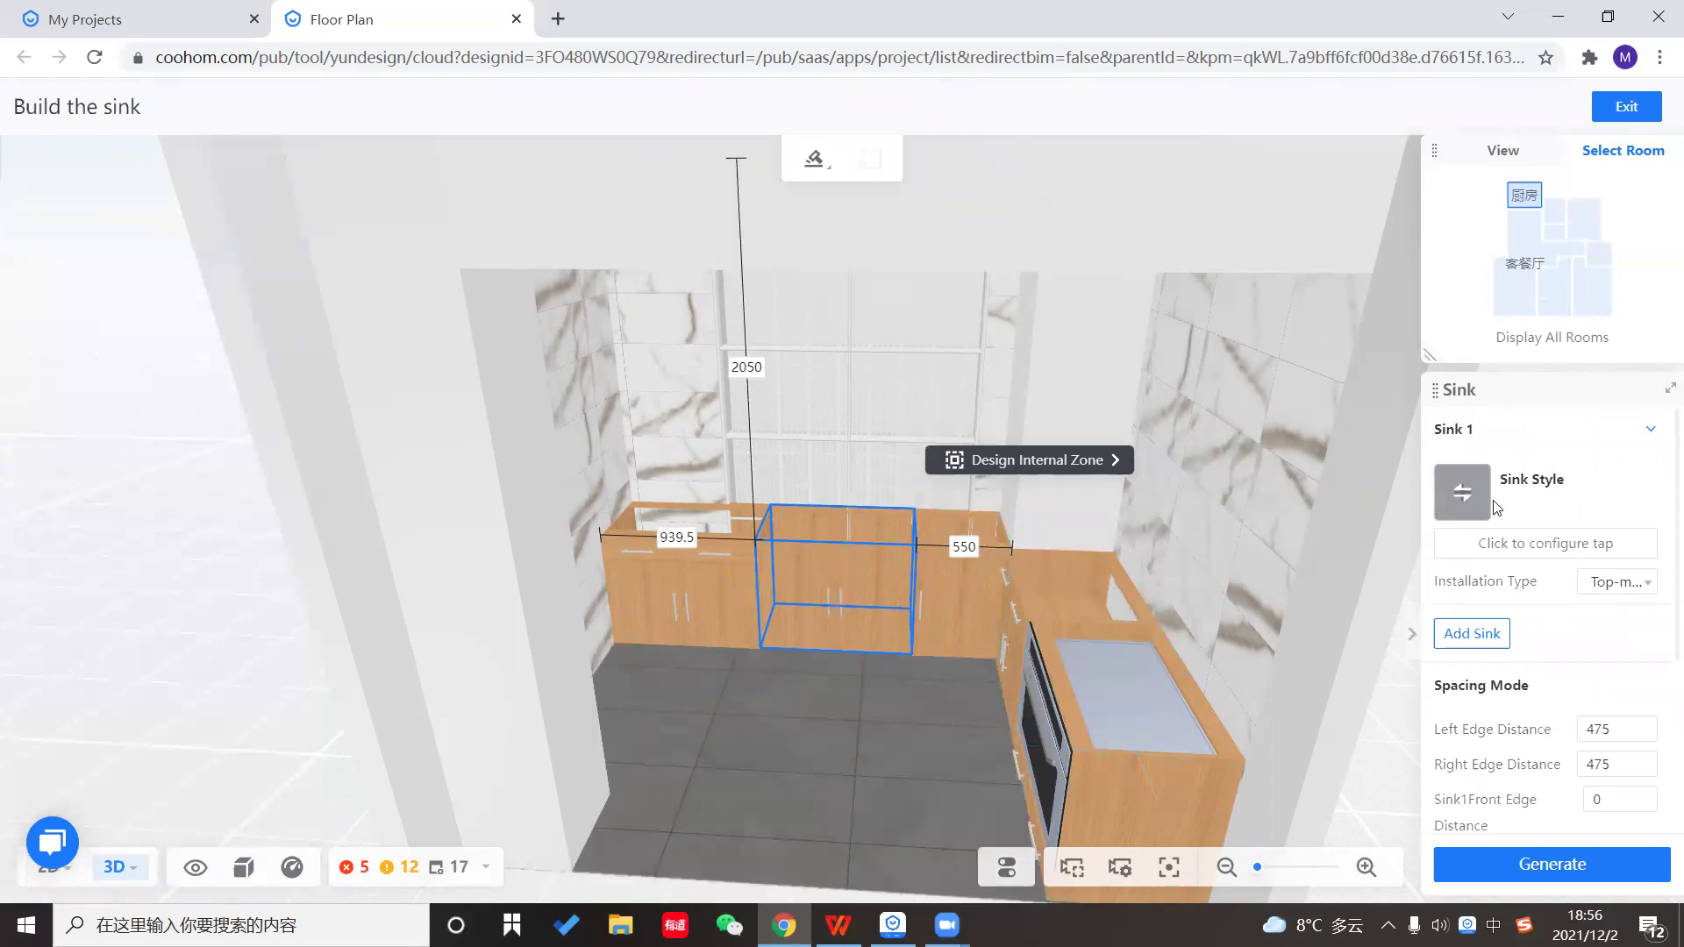
click(1483, 500)
click(1217, 407)
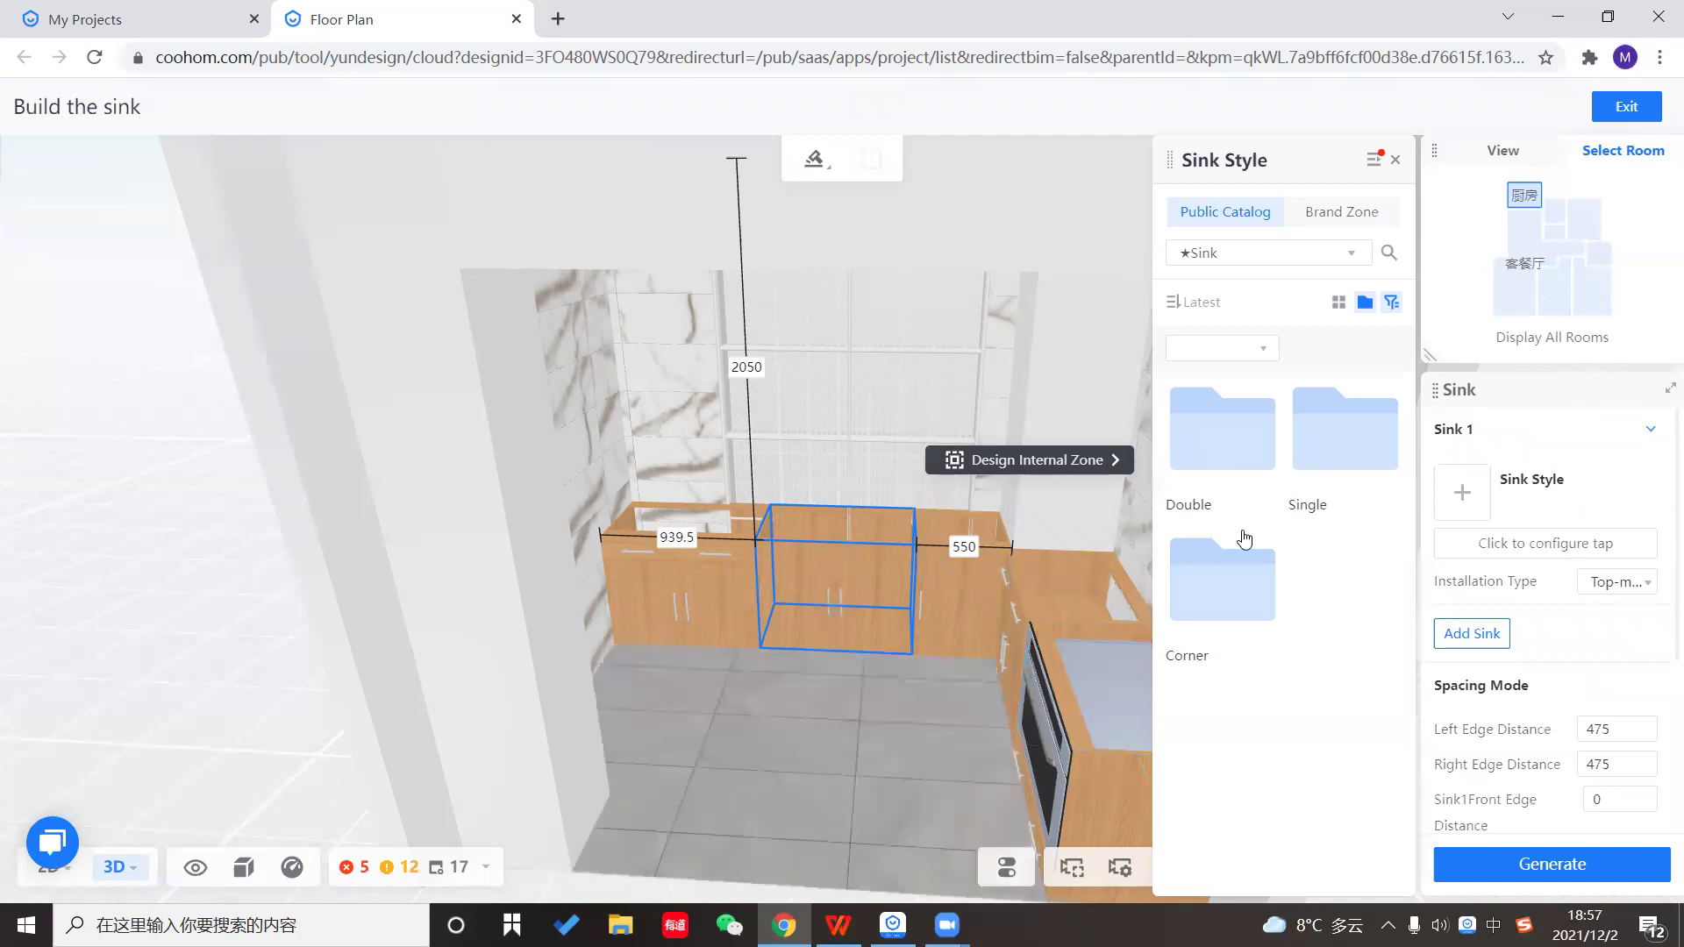
click(1245, 452)
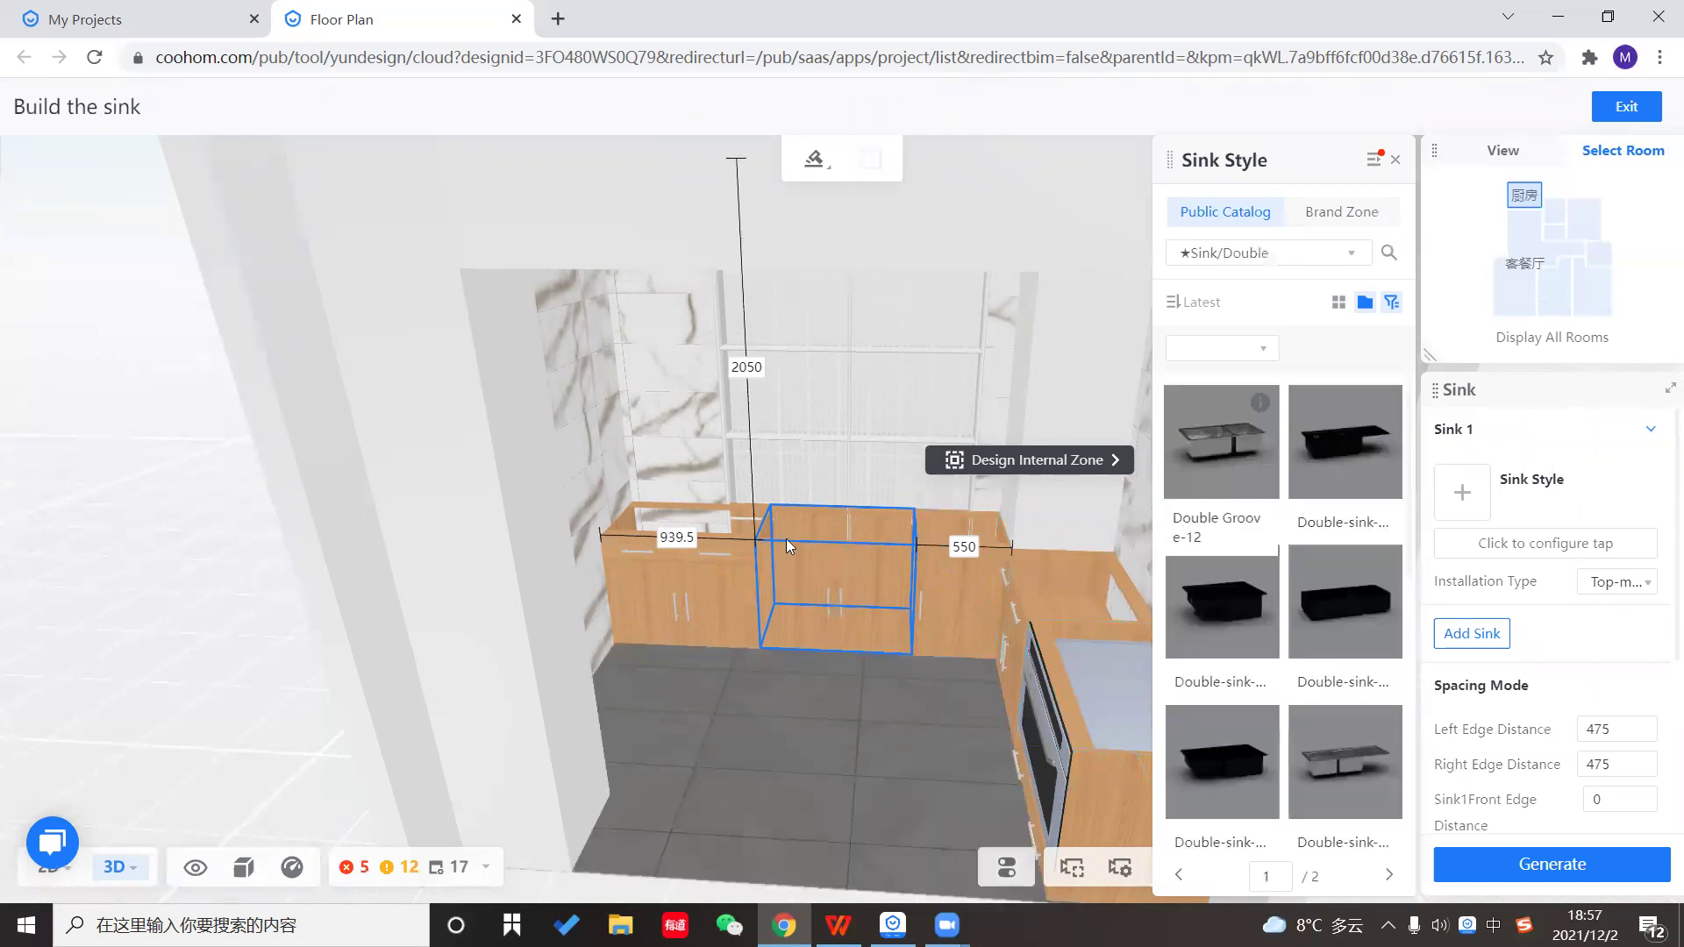
click(1202, 445)
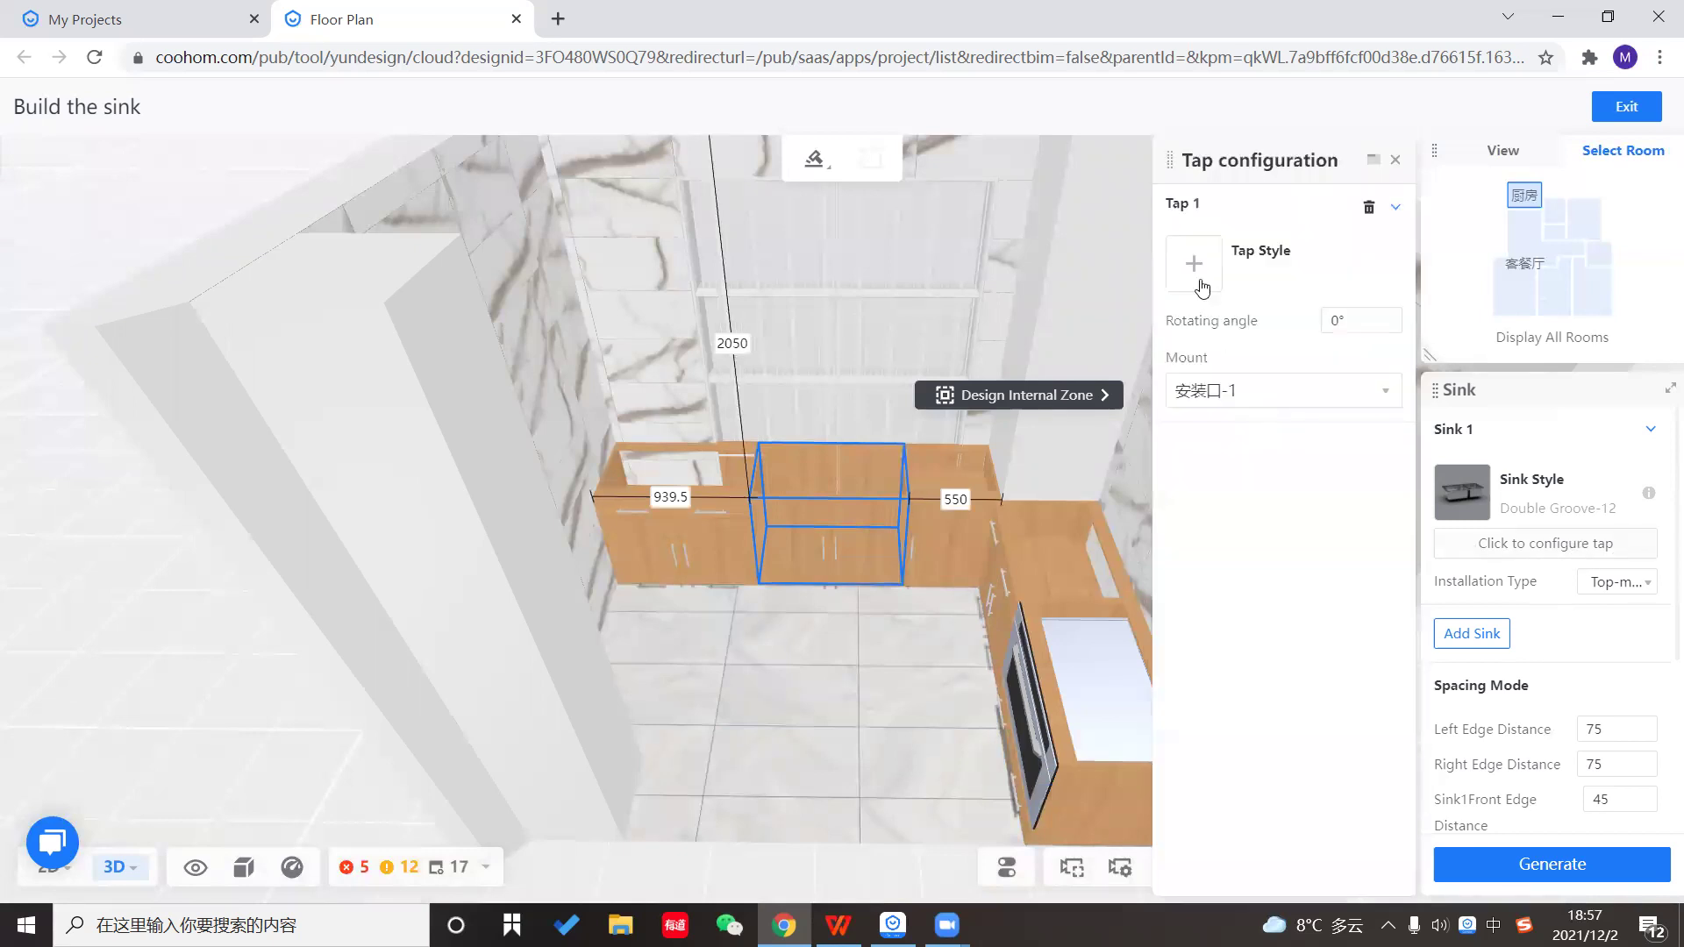
click(1200, 280)
click(1236, 405)
click(1209, 395)
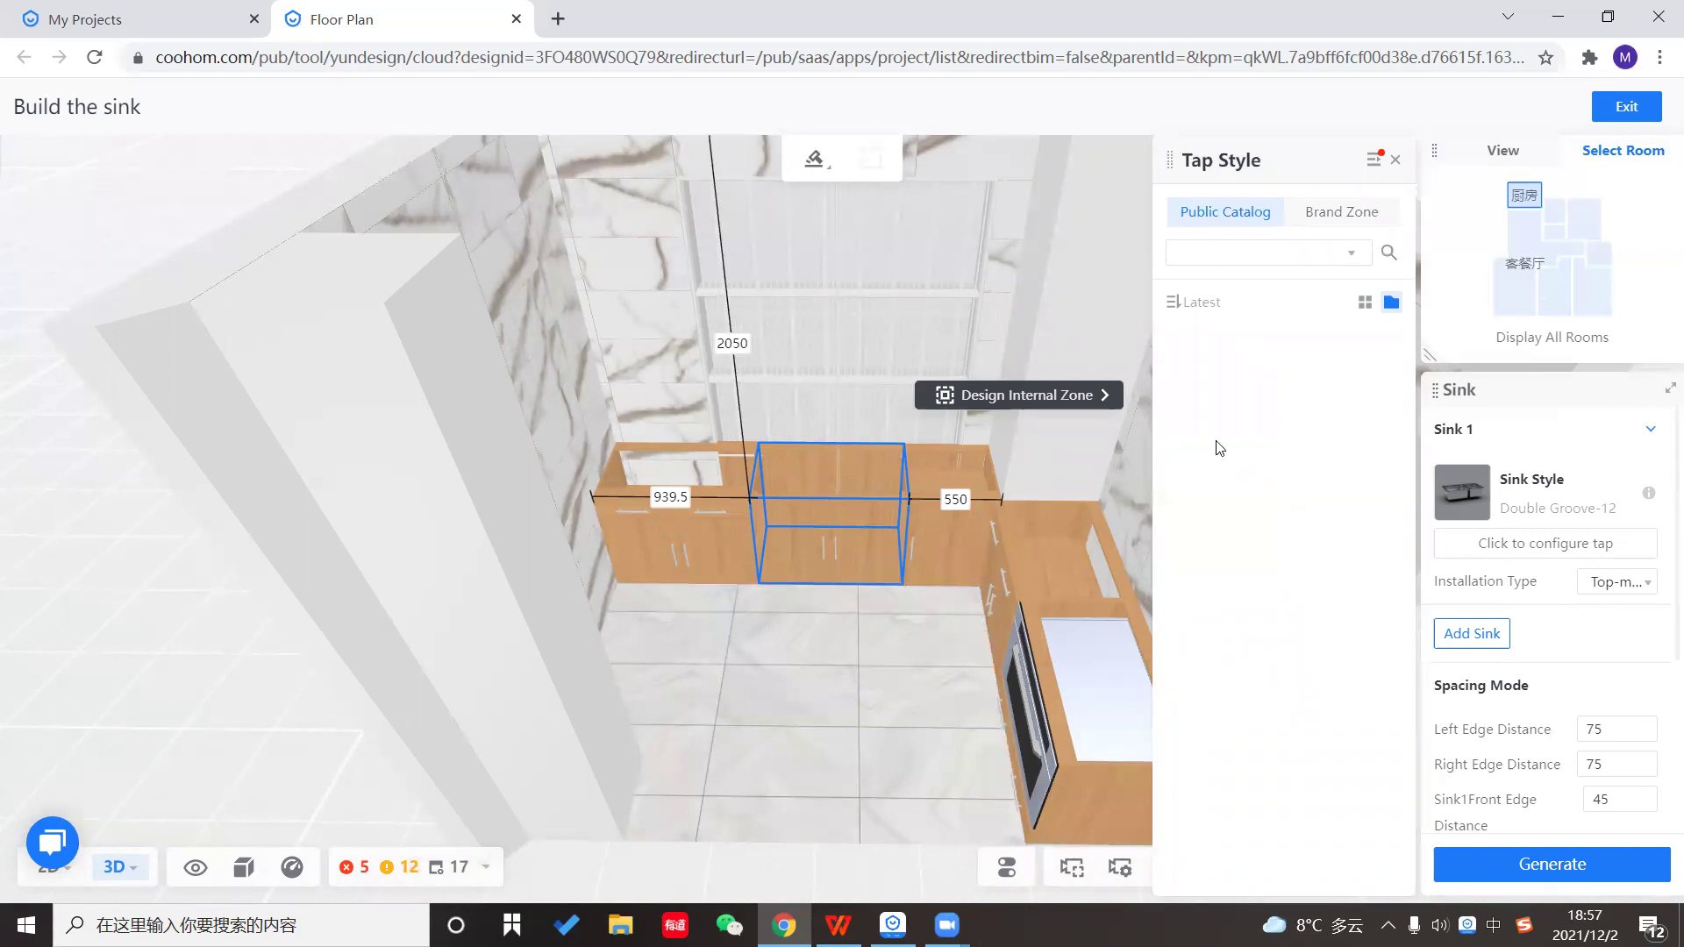
click(1396, 162)
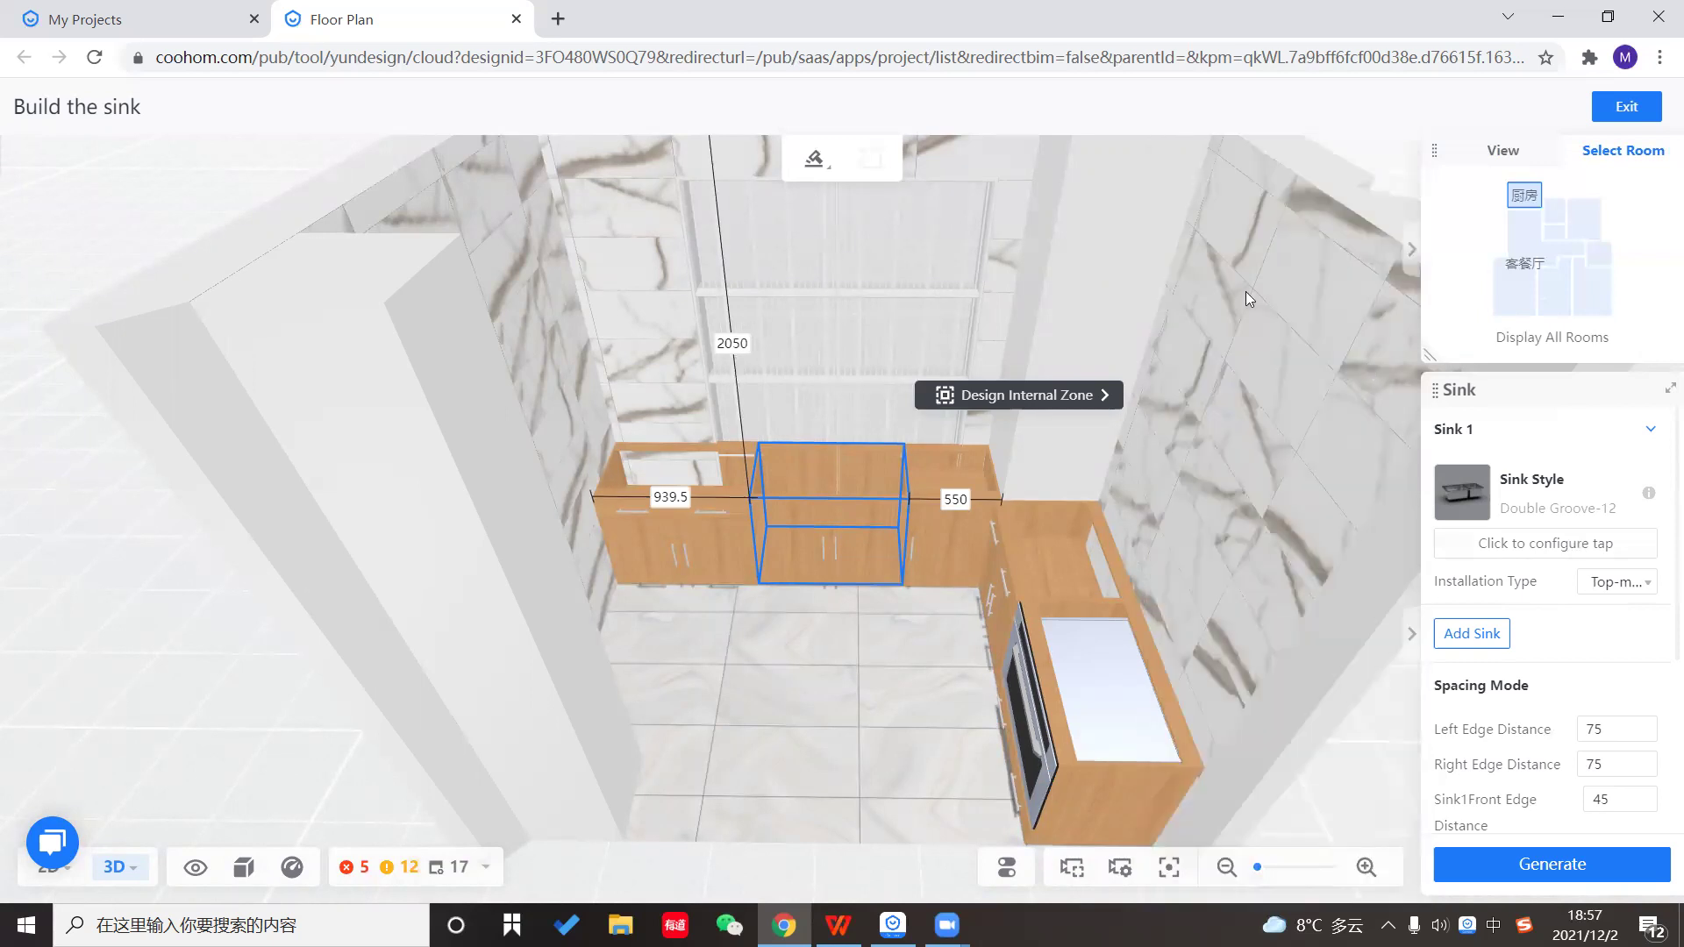
Set the sink's tap style to Faucet-70, generate the sink with its tap, and leave the sink builder.
click(1190, 260)
click(1234, 414)
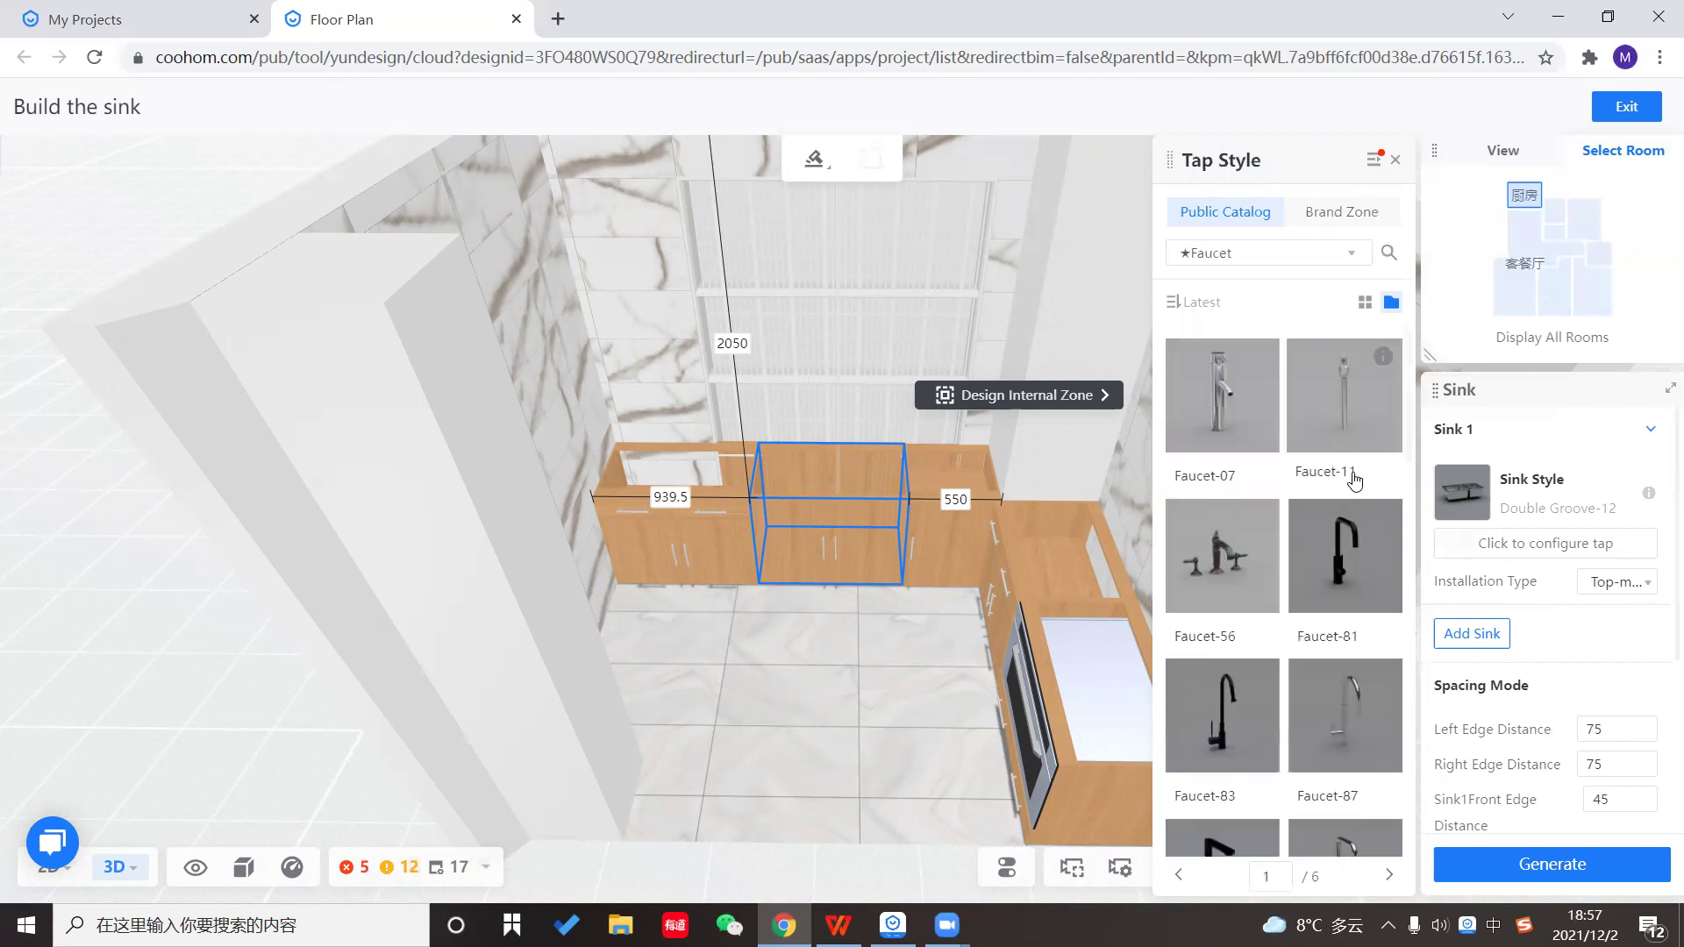
scroll(1355, 481, down, 5)
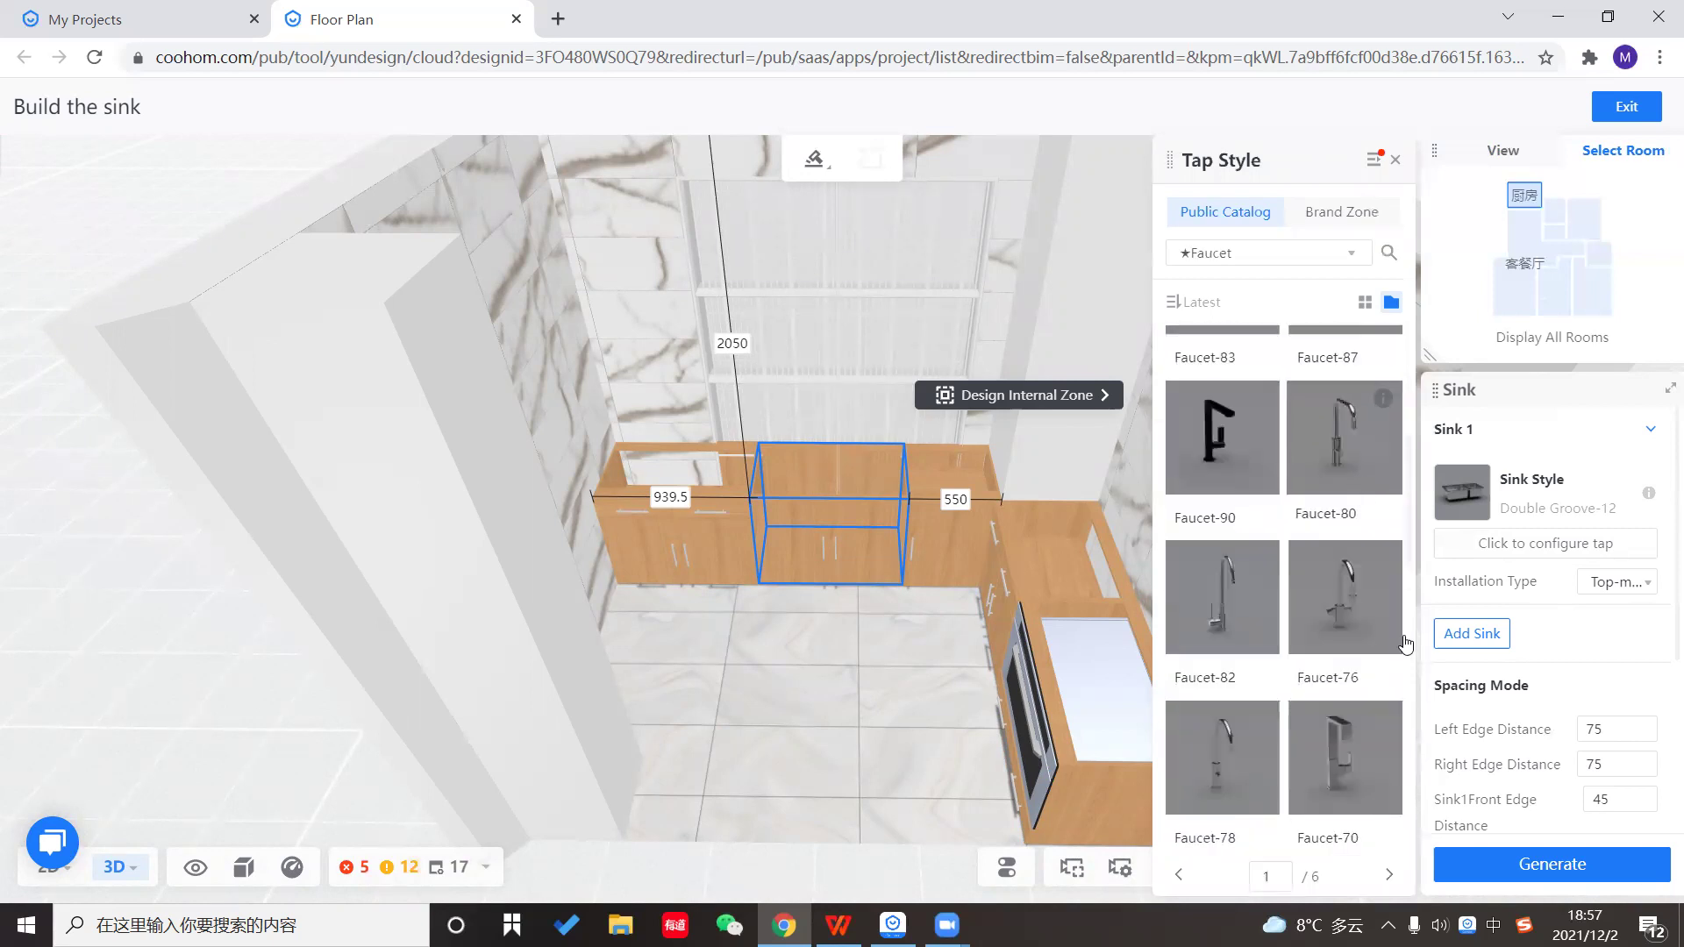
click(1345, 756)
right_click(1354, 402)
click(1300, 585)
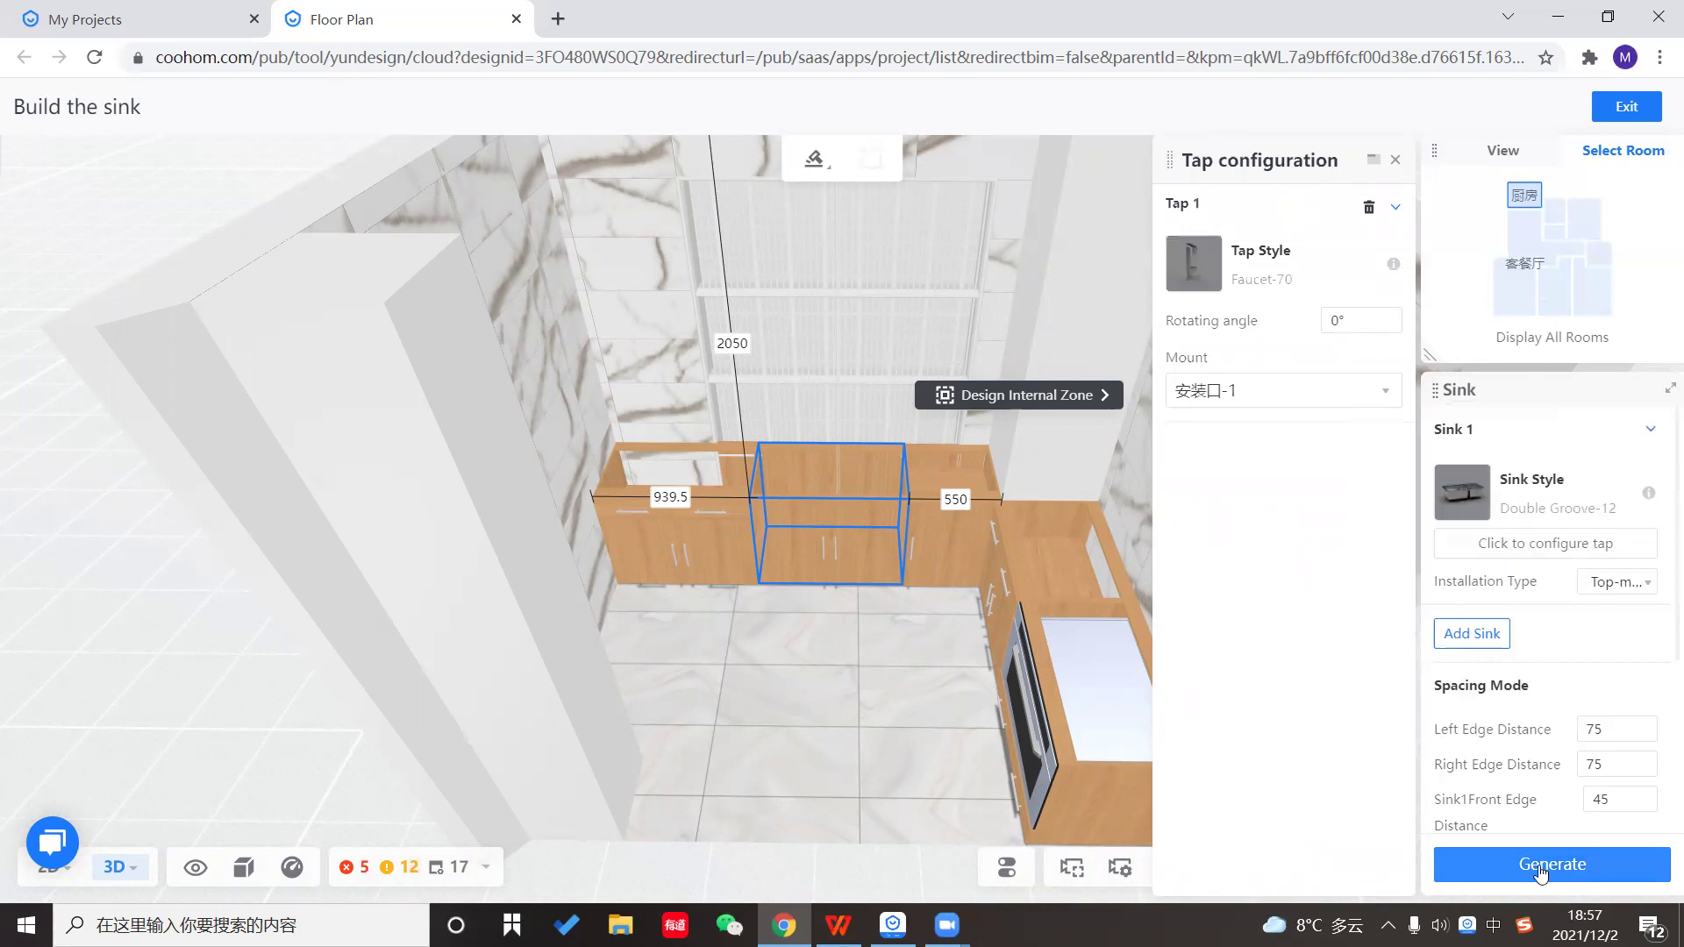
click(1395, 161)
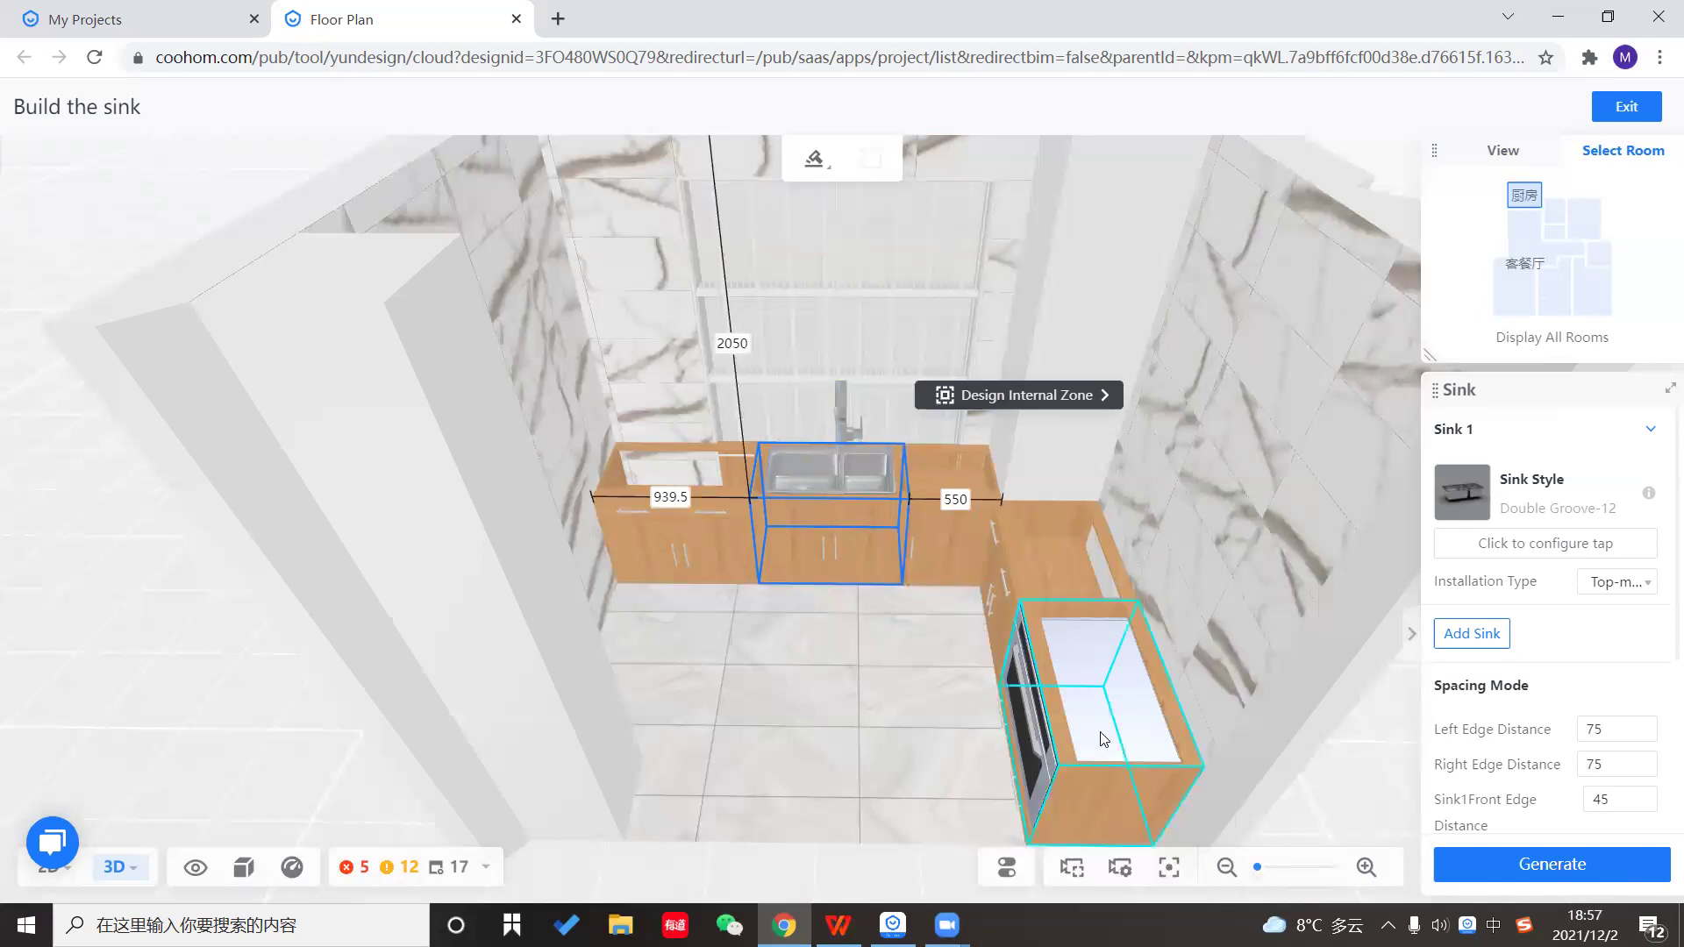
click(1140, 738)
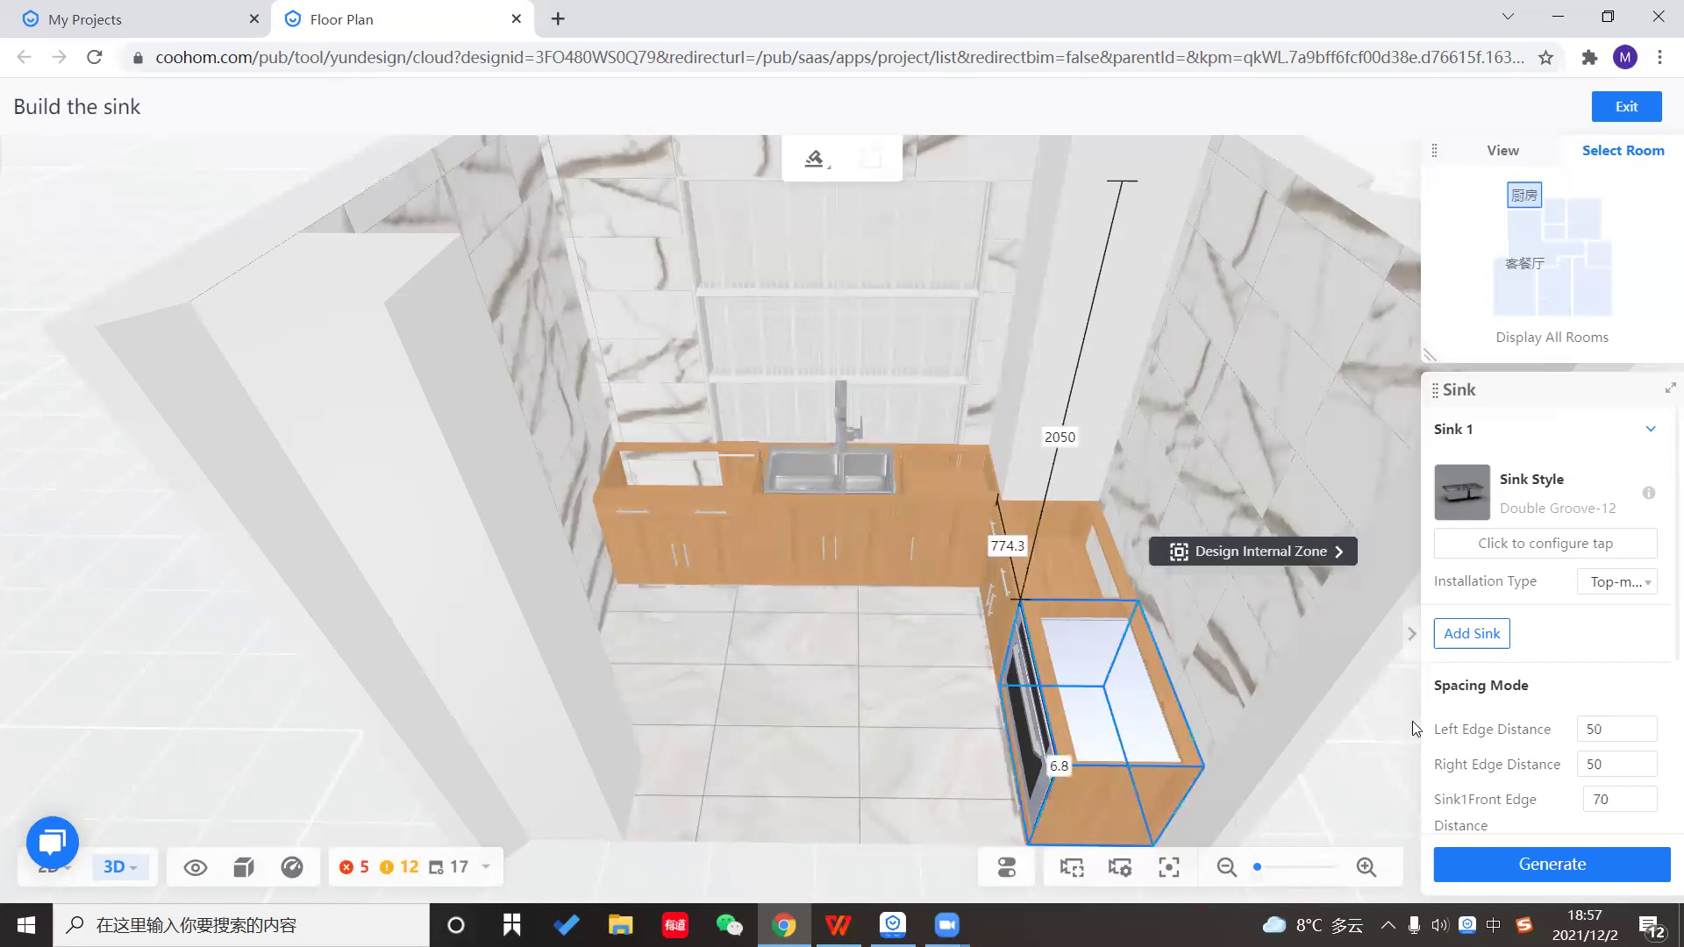
click(1627, 107)
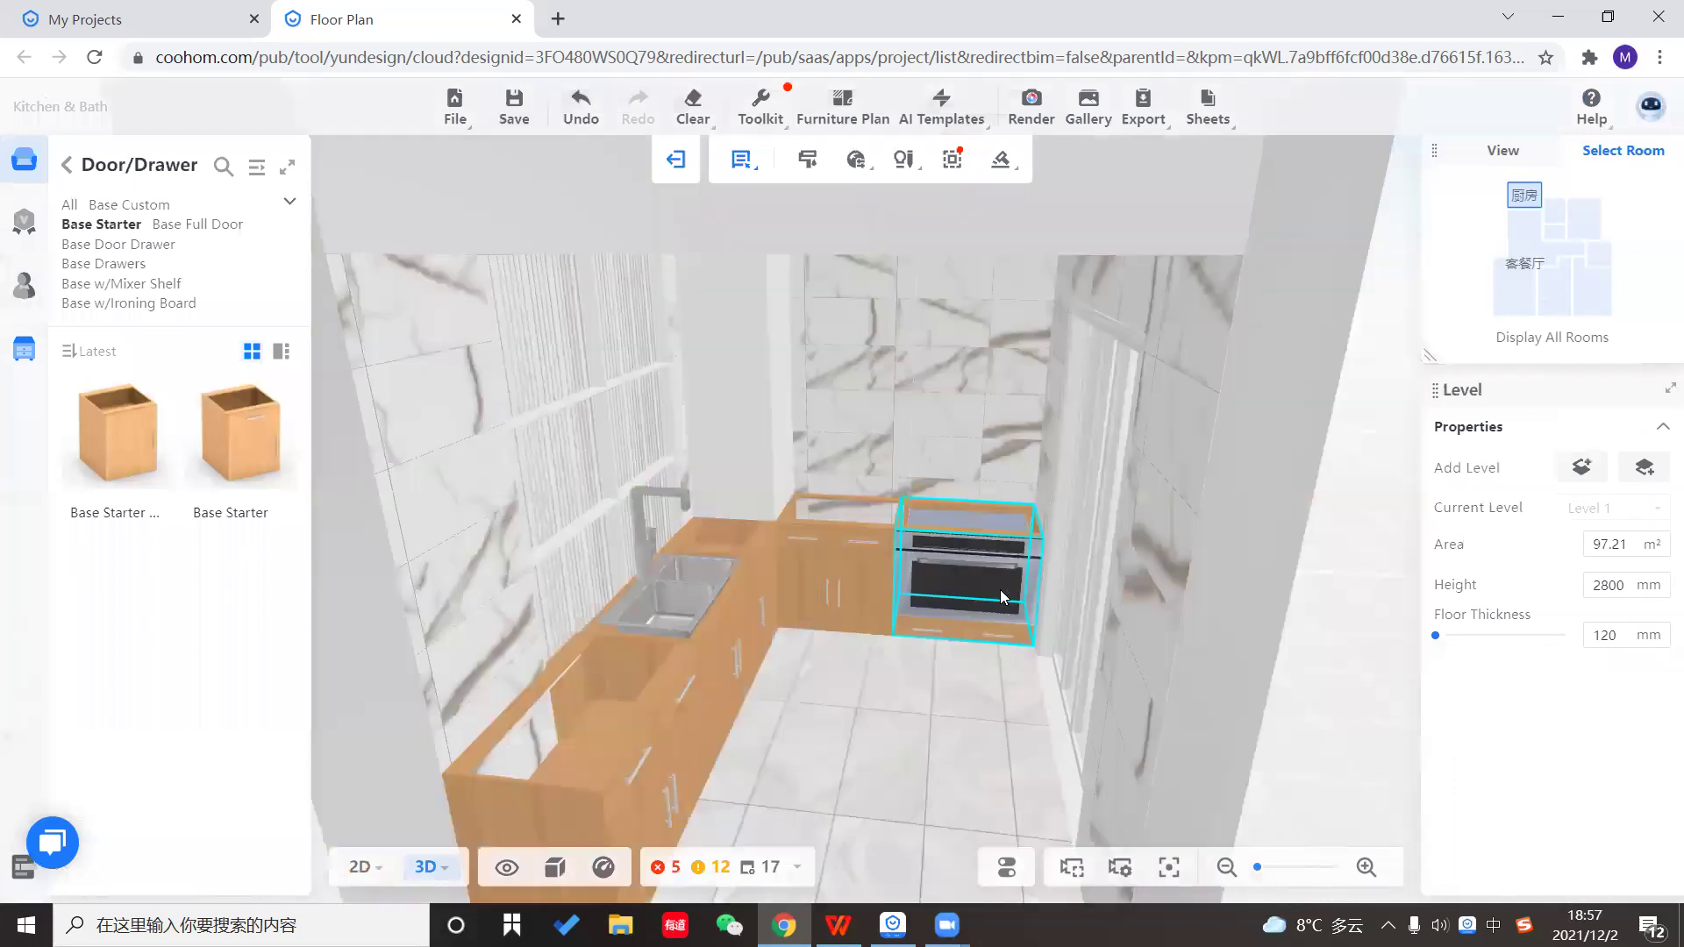
Start building a stove on the Range Base Drawer cabinet and choose Stove-15 as its style.
click(999, 589)
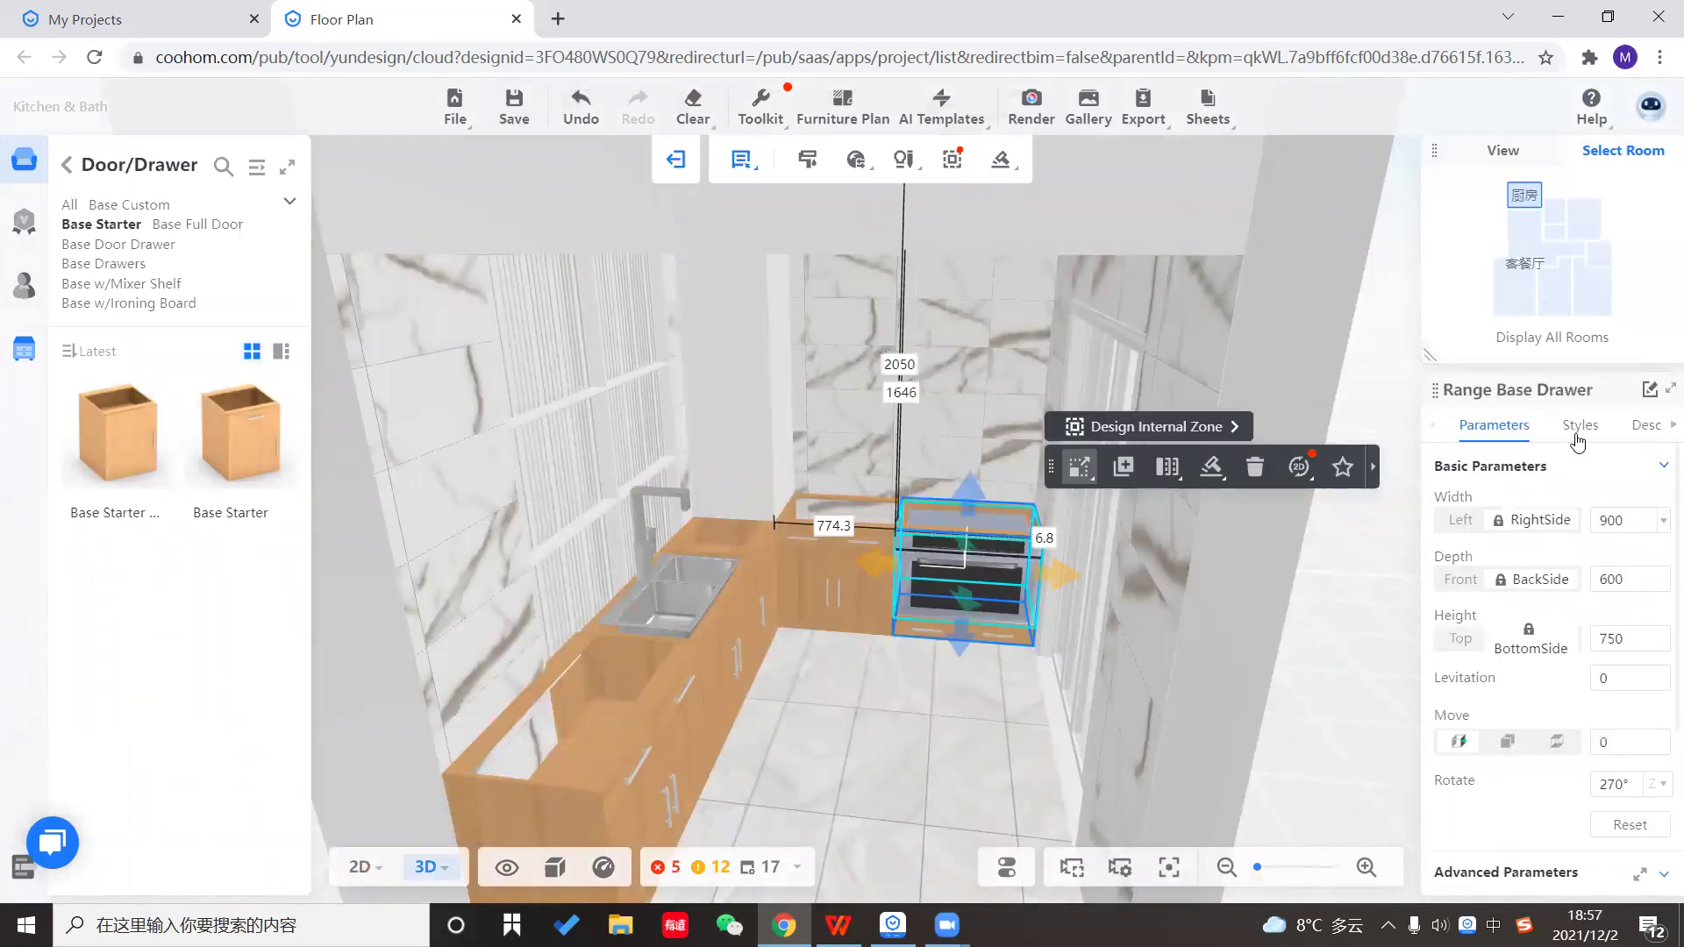
click(1210, 469)
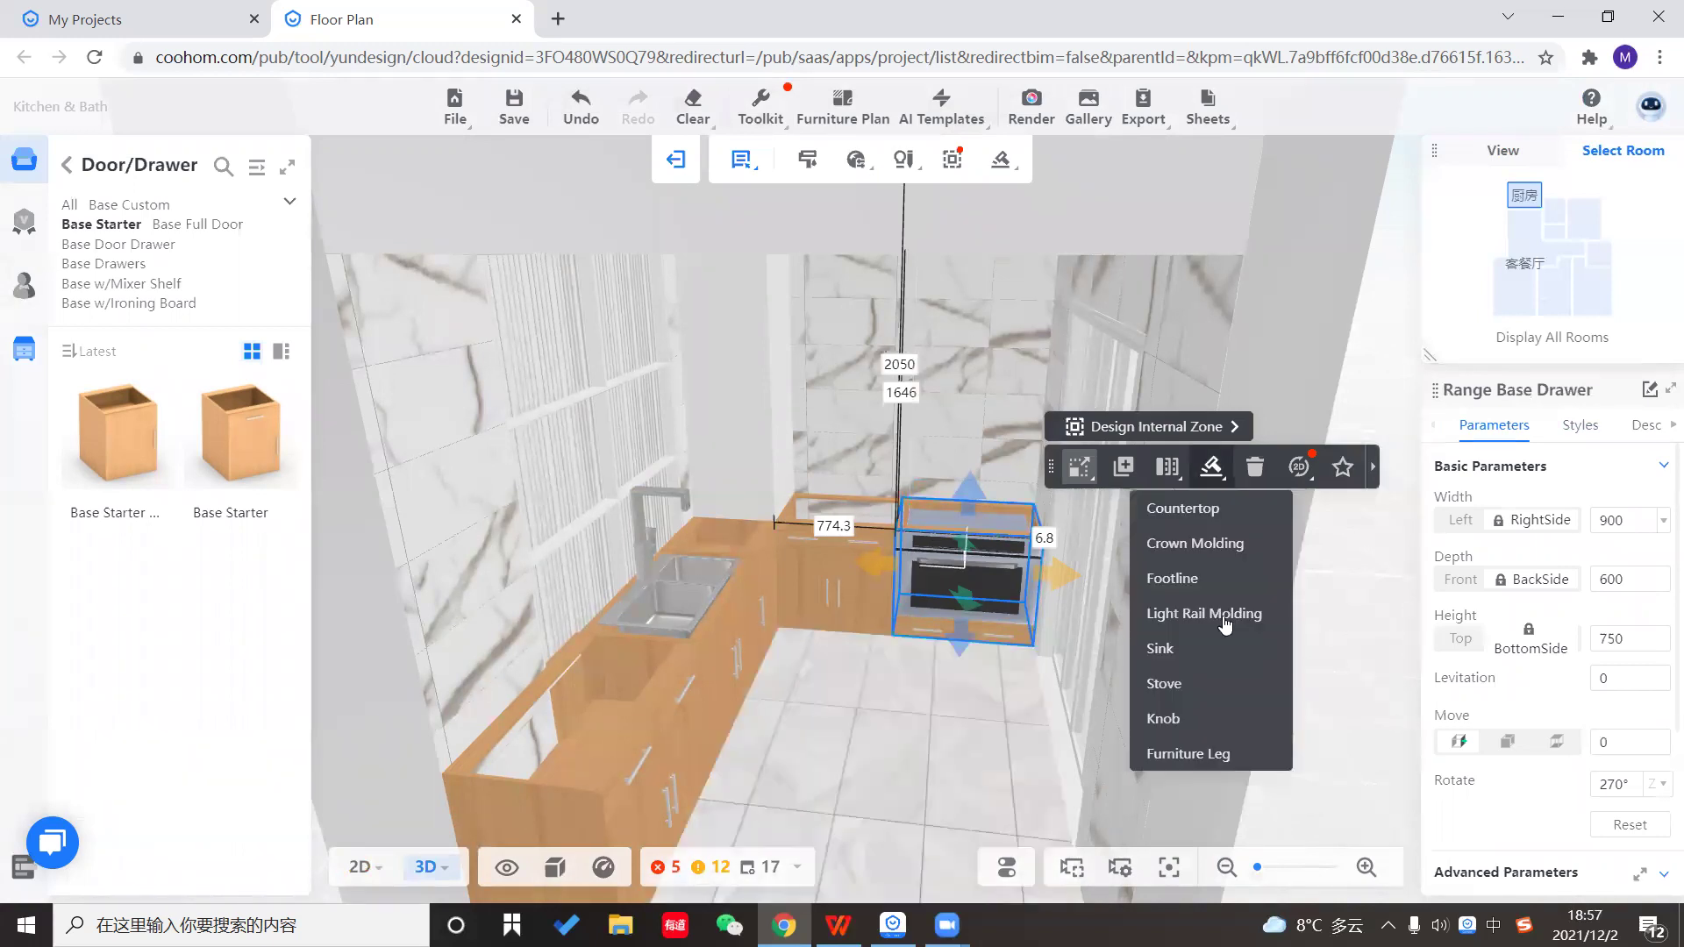
click(1191, 686)
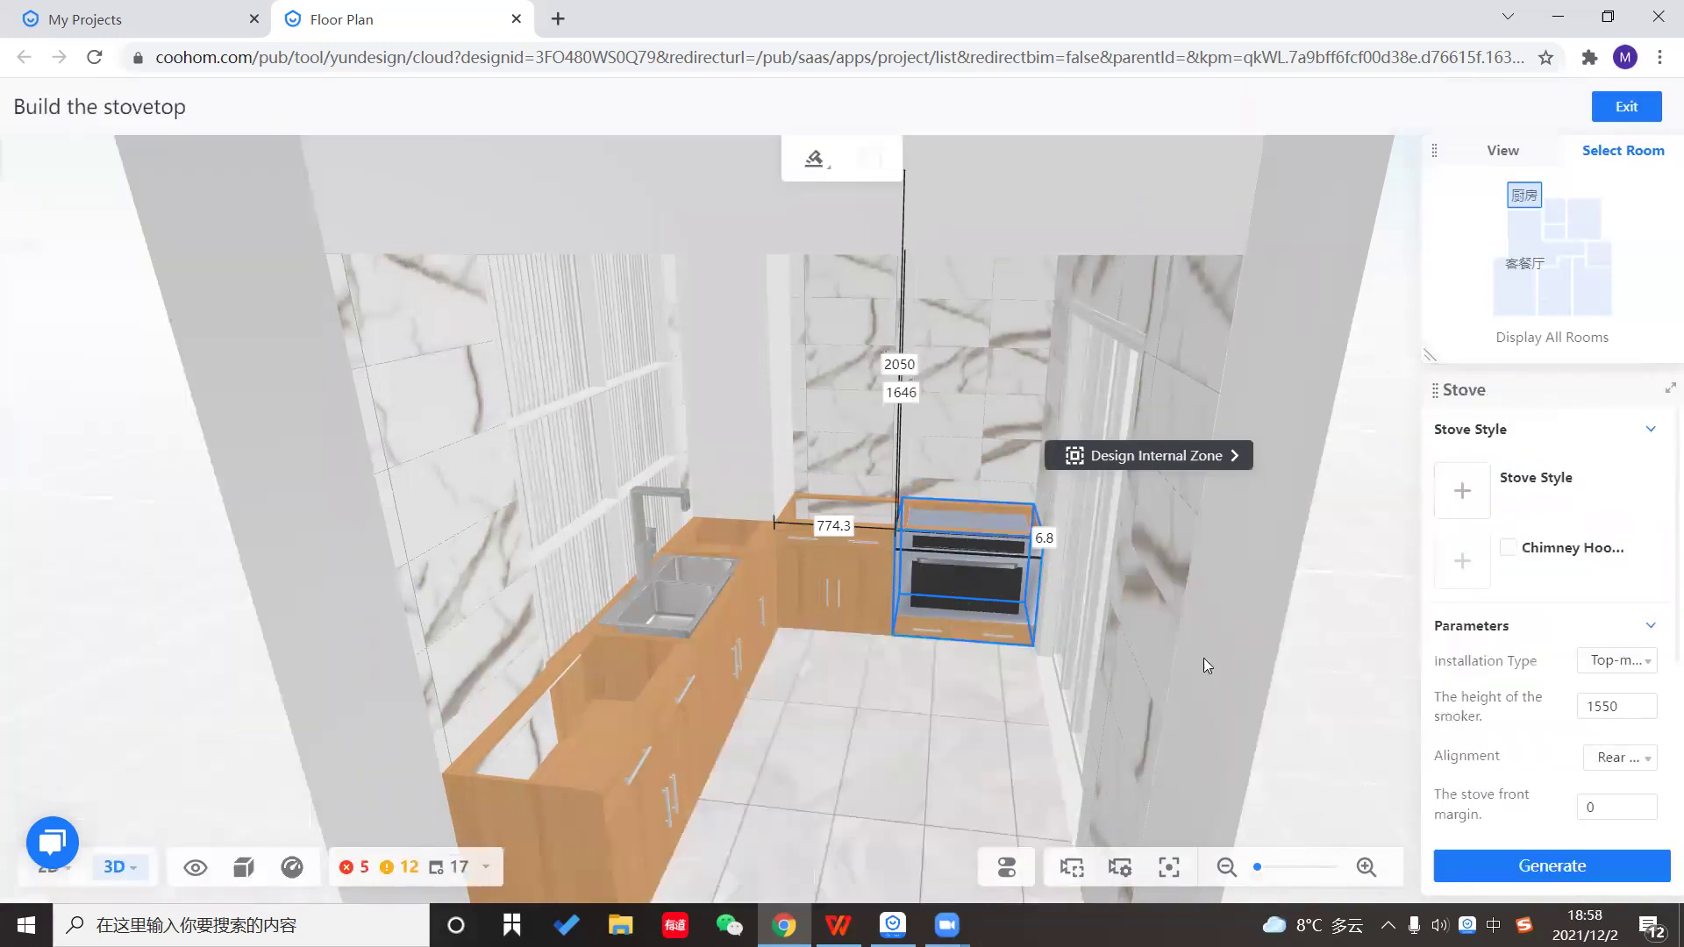
click(1484, 490)
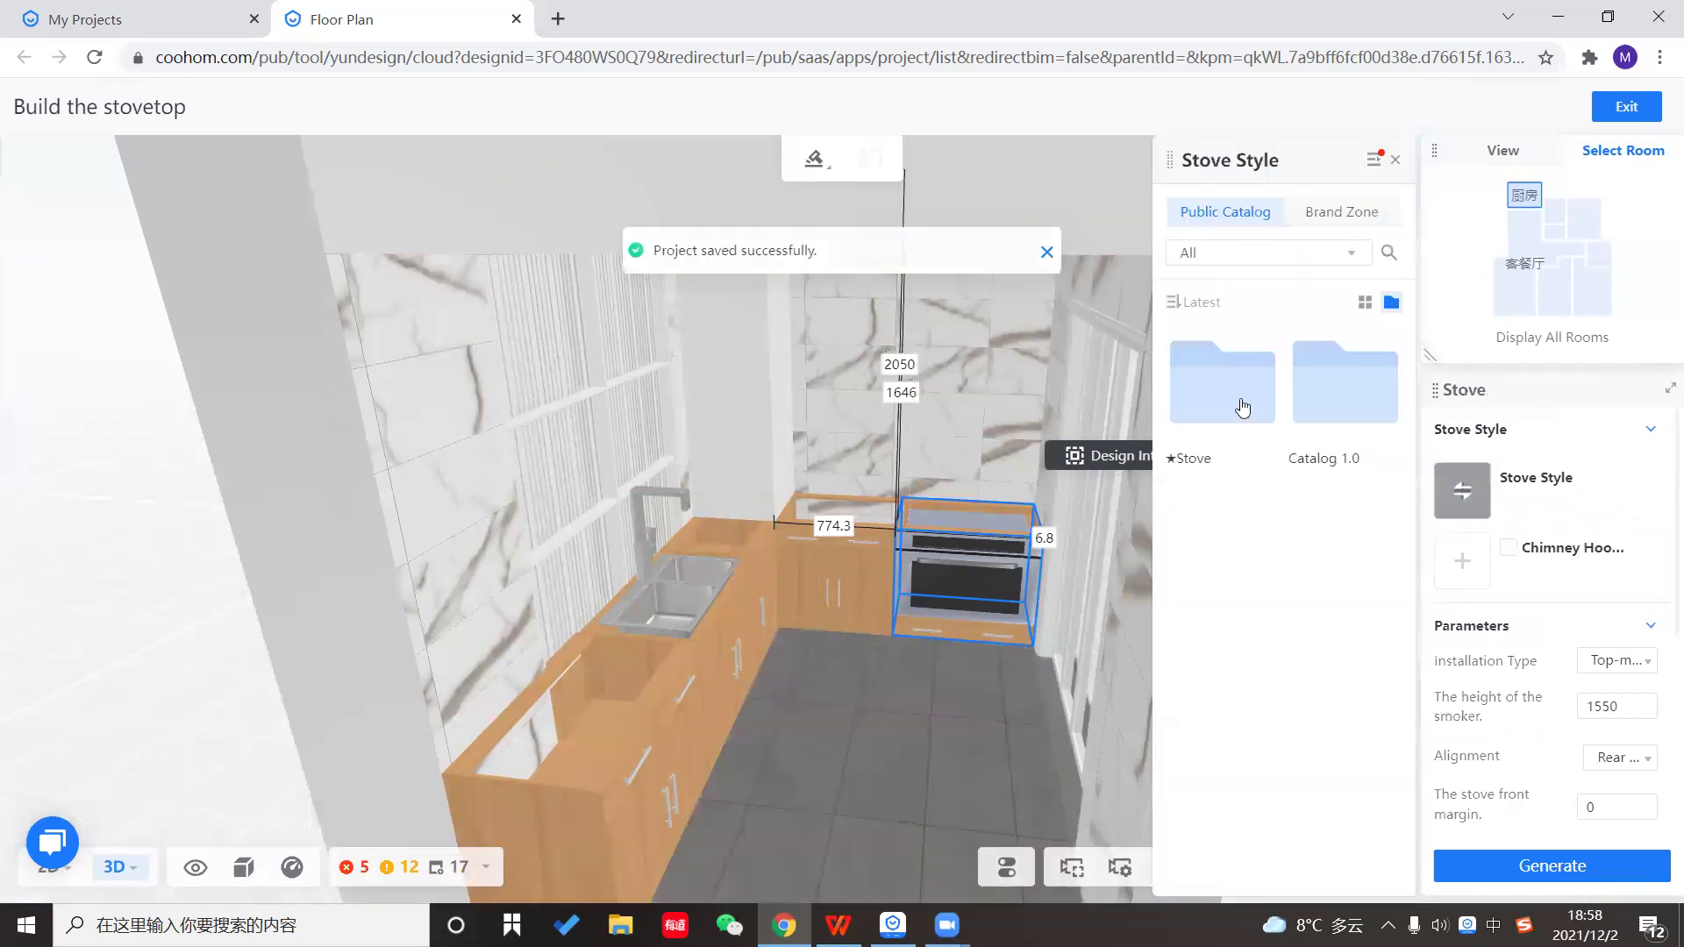
click(1256, 429)
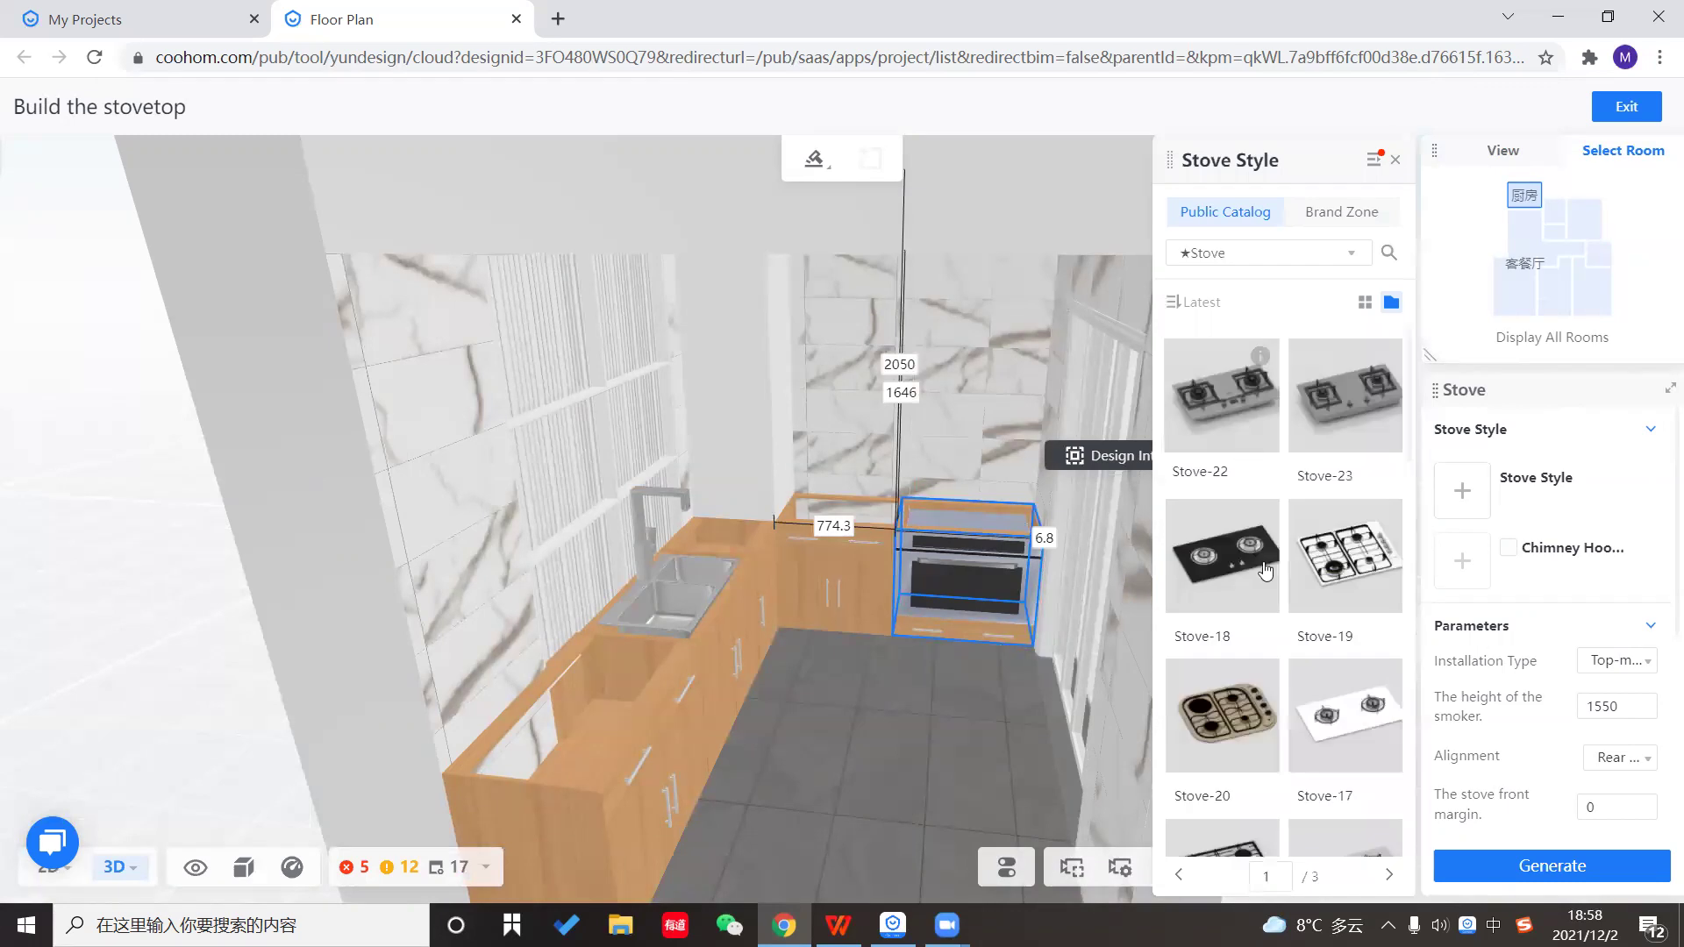
scroll(1276, 578, down, 2)
scroll(1285, 612, down, 3)
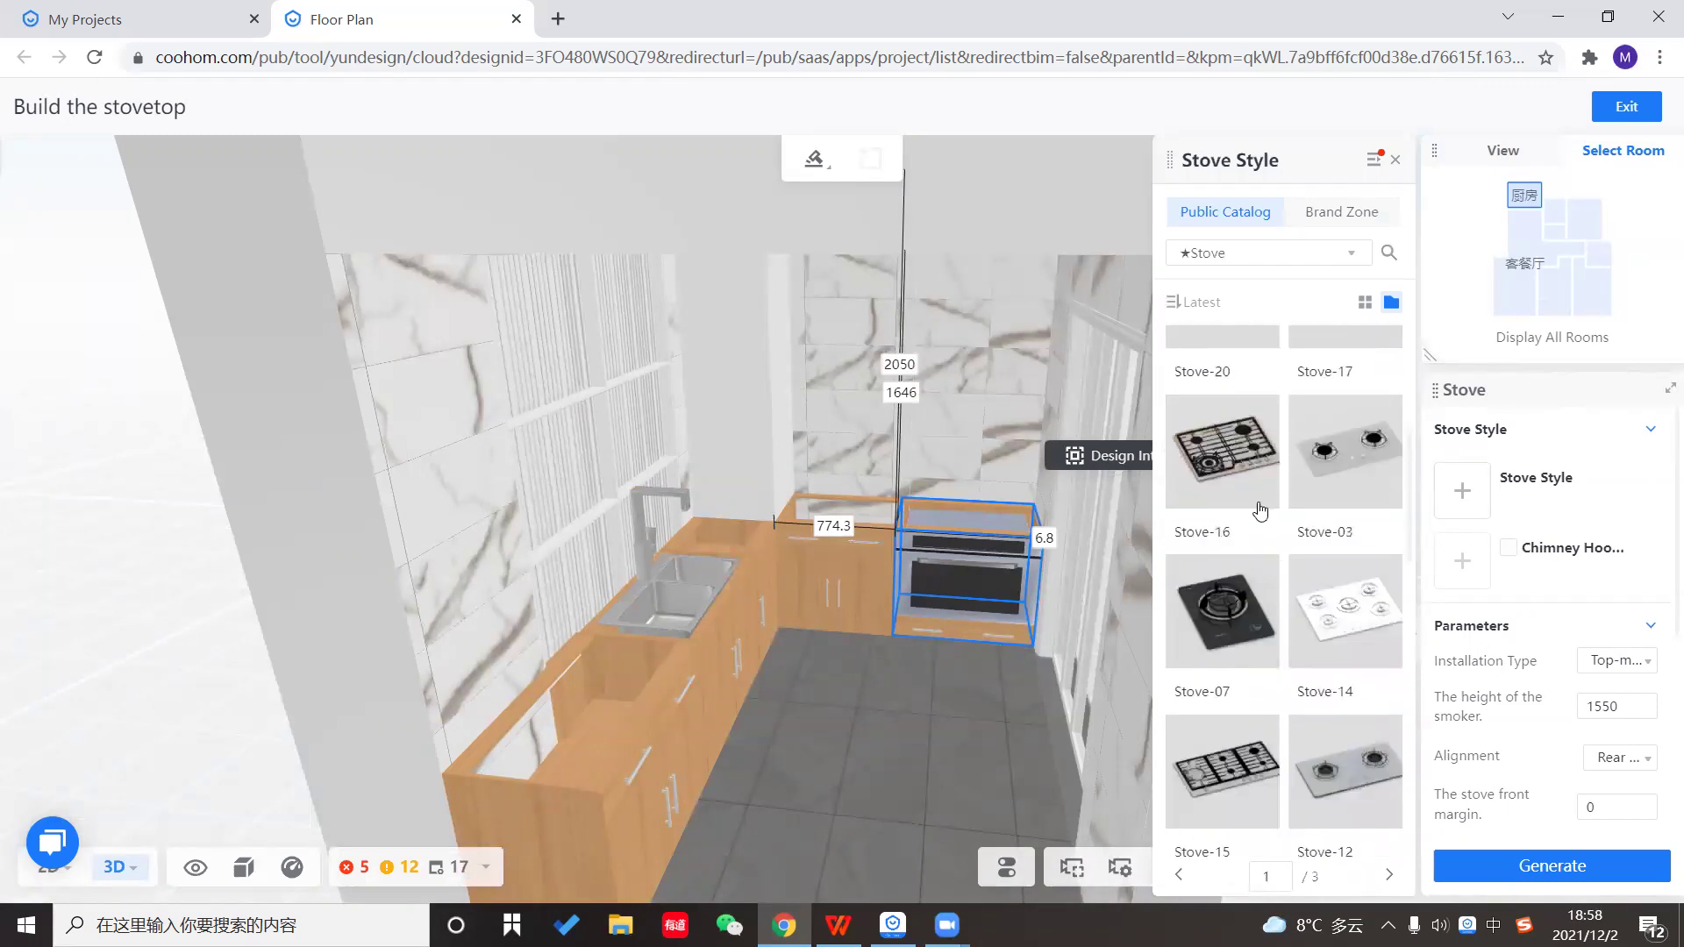
scroll(1236, 557, down, 2)
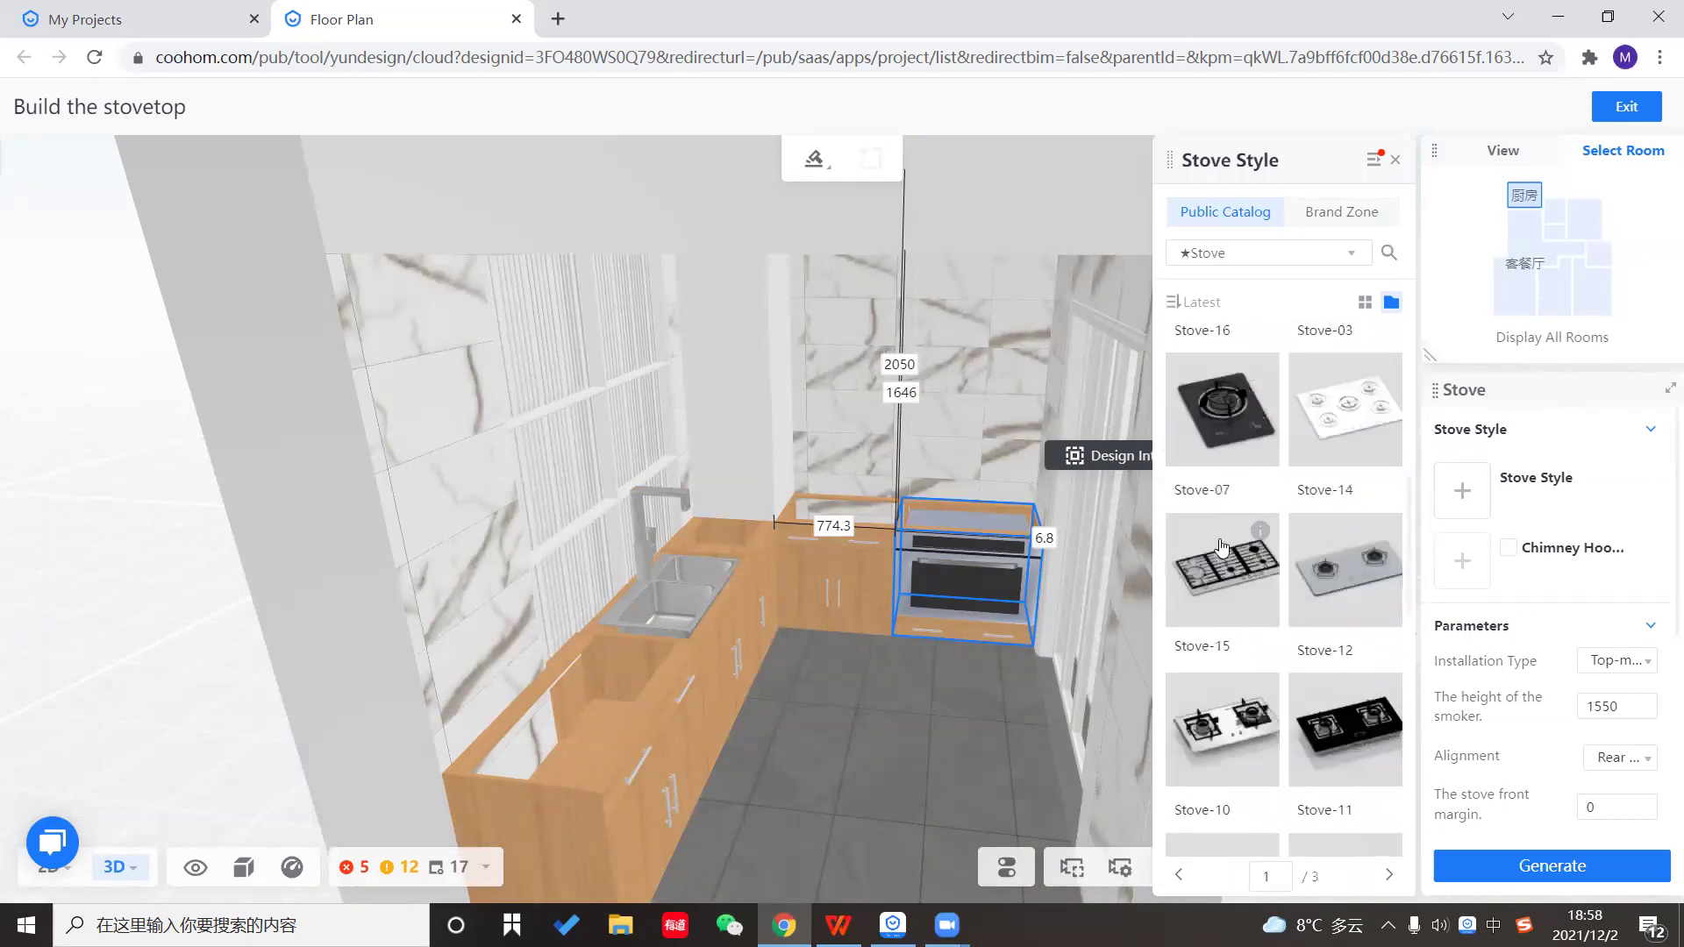
scroll(1221, 548, down, 1)
click(1235, 538)
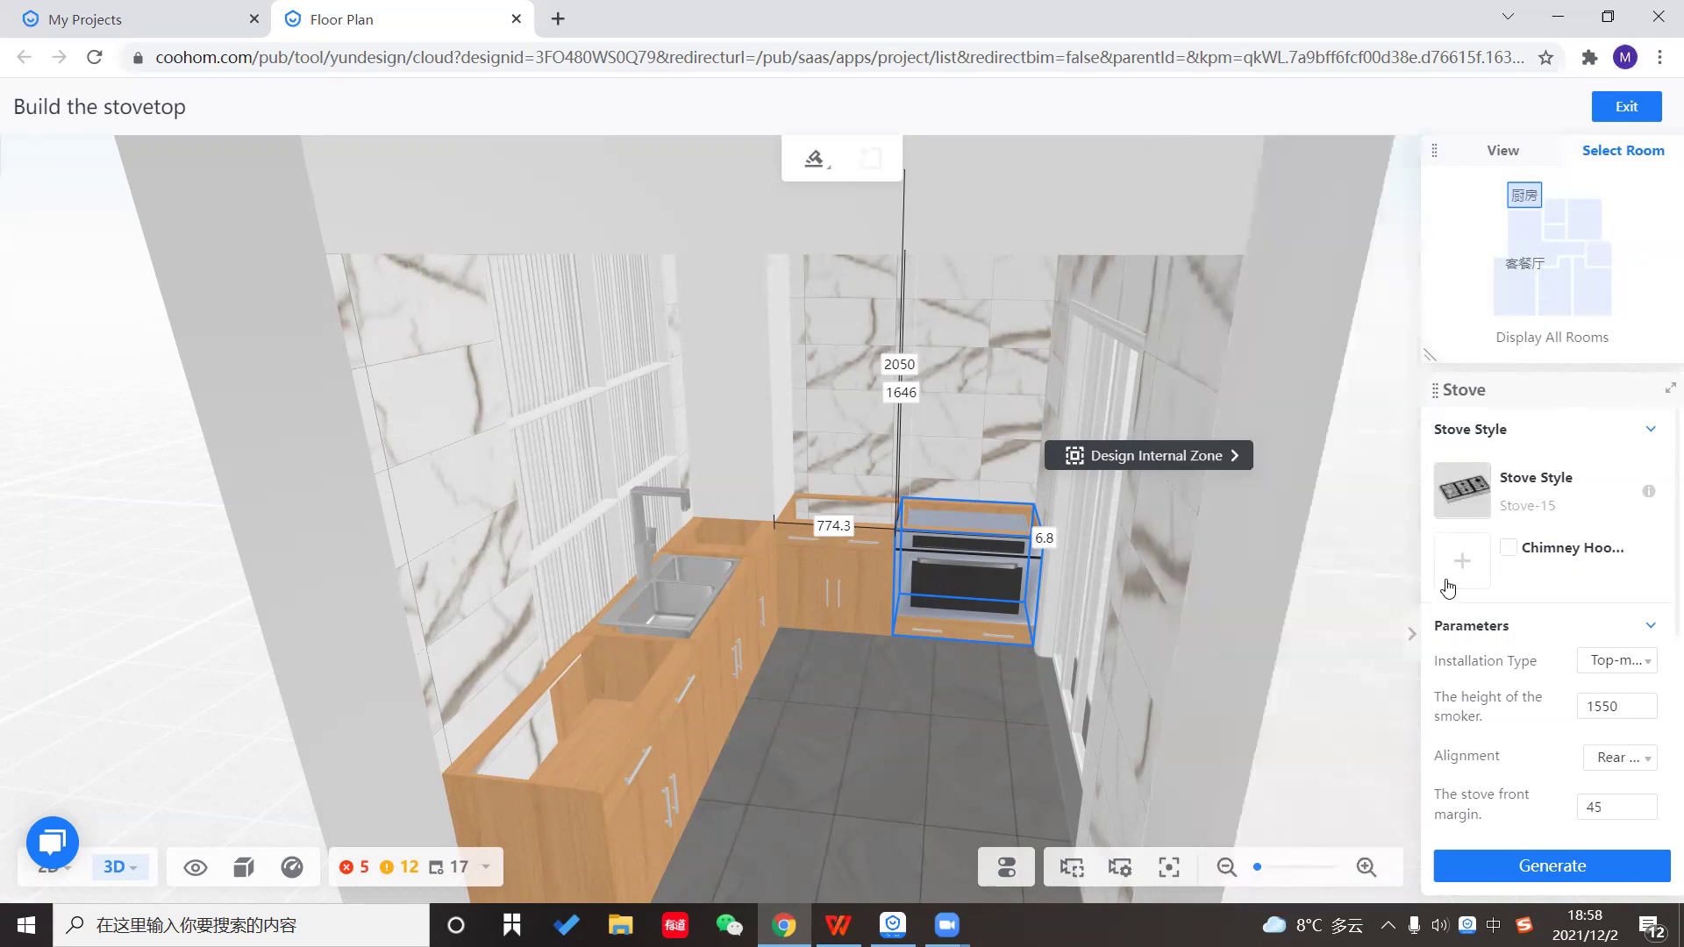
Include a chimney hood above the stove and choose Chimney Hood-92 as its style.
click(1508, 549)
click(1213, 403)
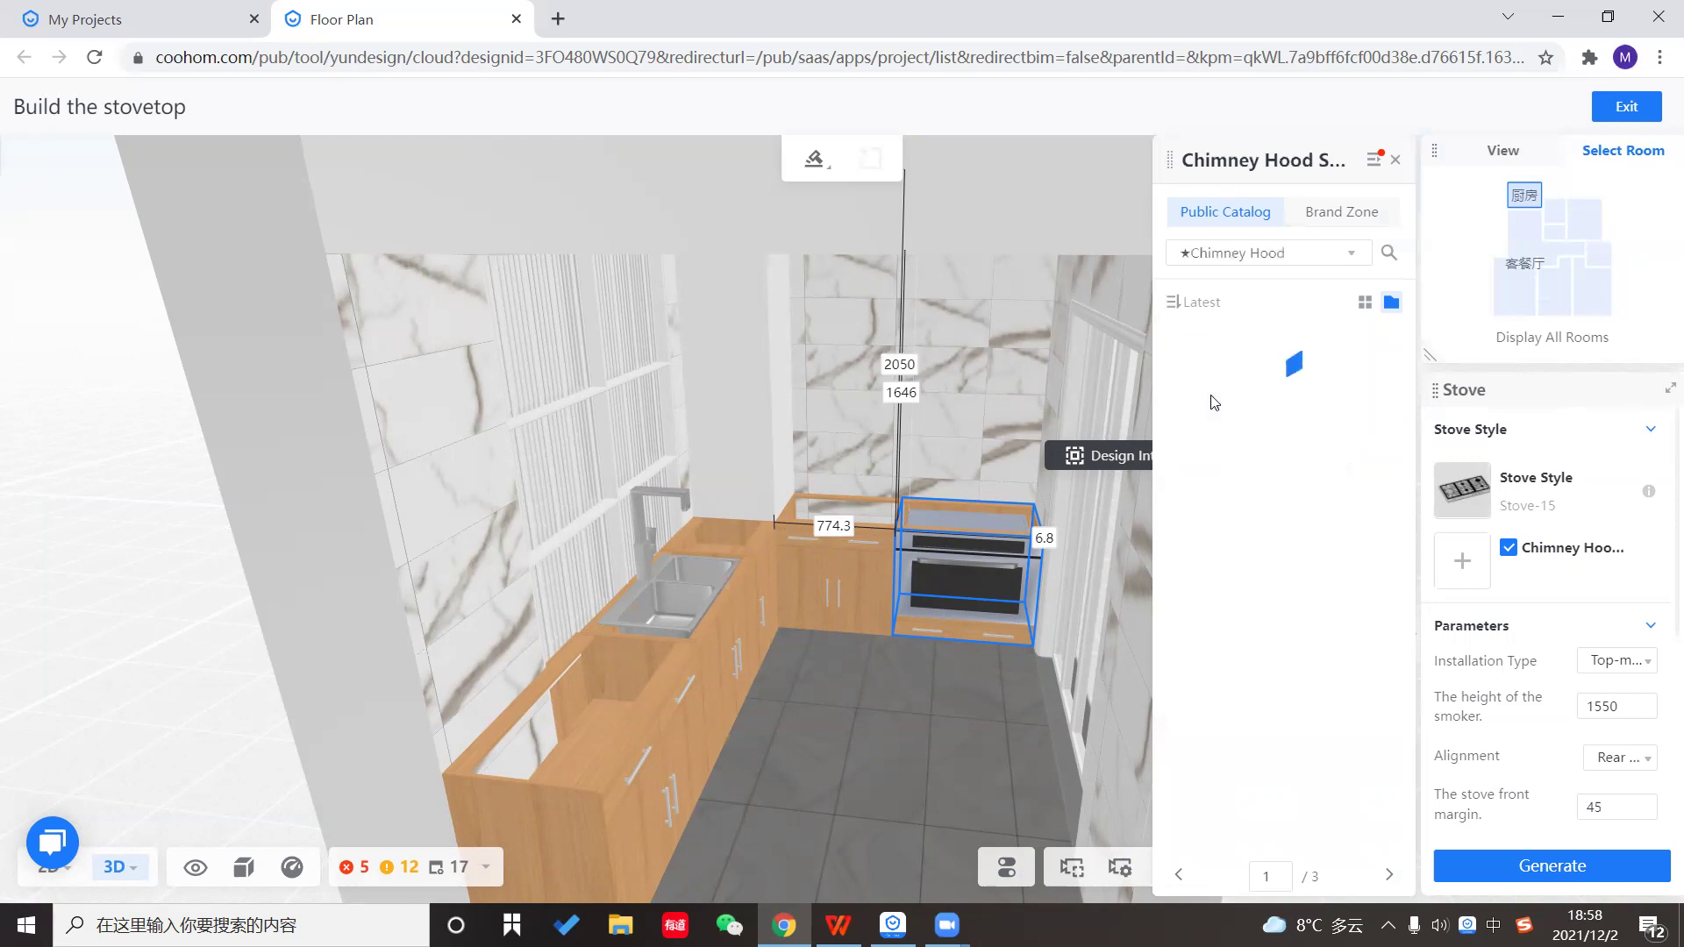
scroll(1396, 818, down, 1)
click(1388, 875)
scroll(1358, 796, down, 1)
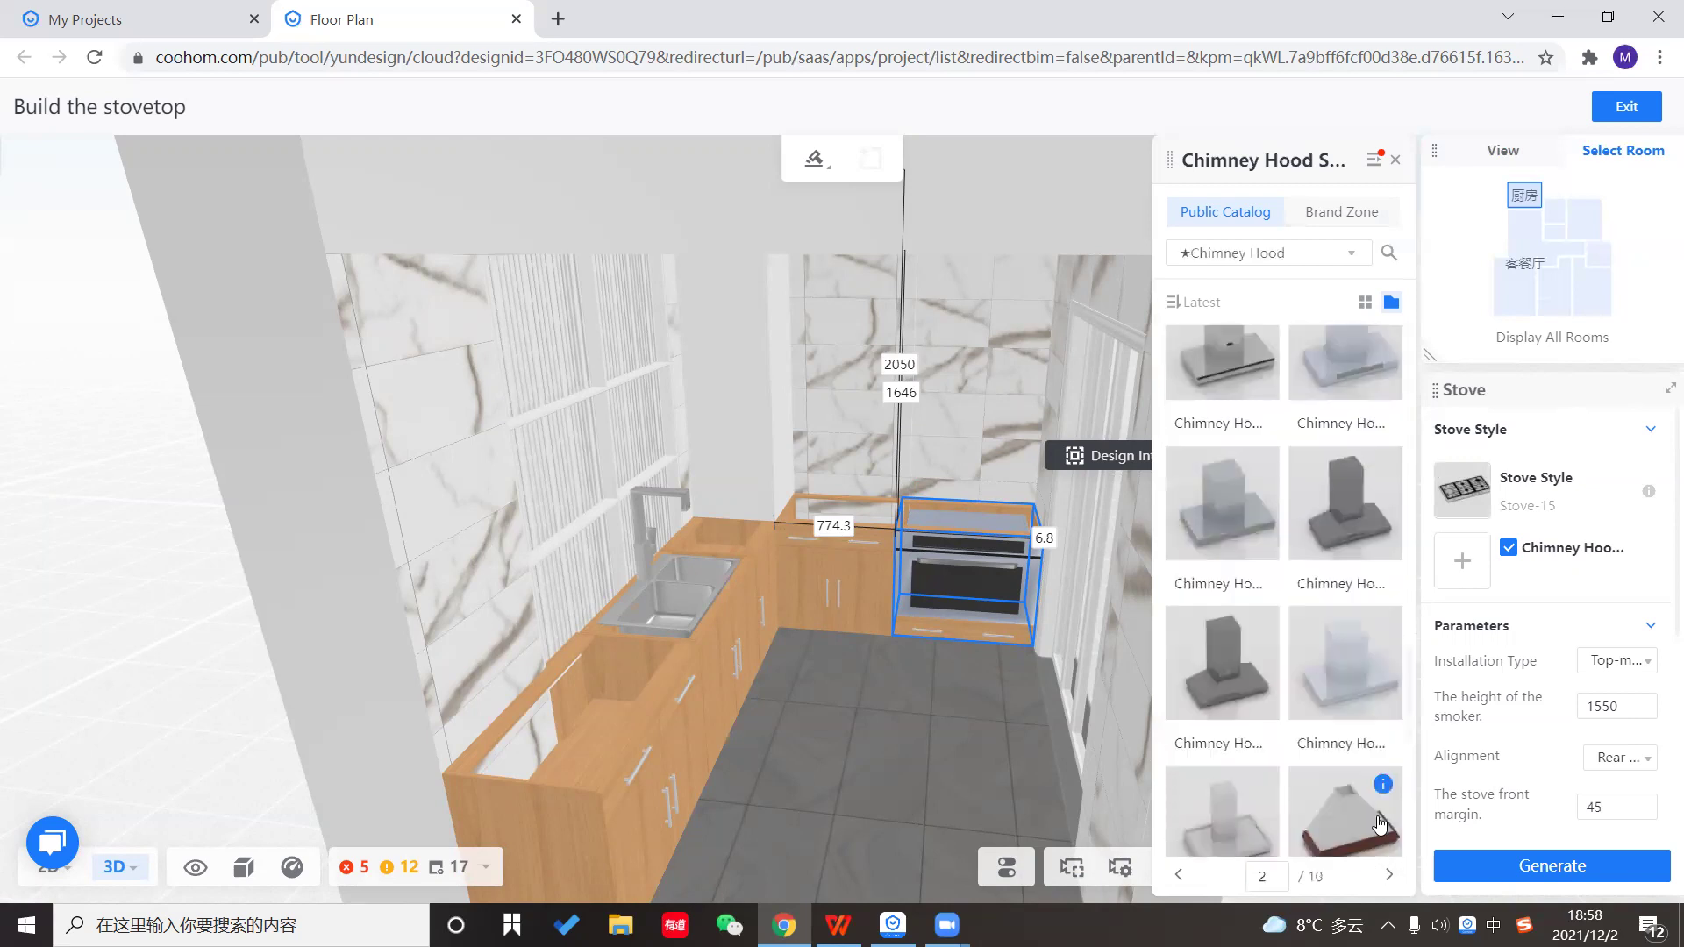
click(1388, 874)
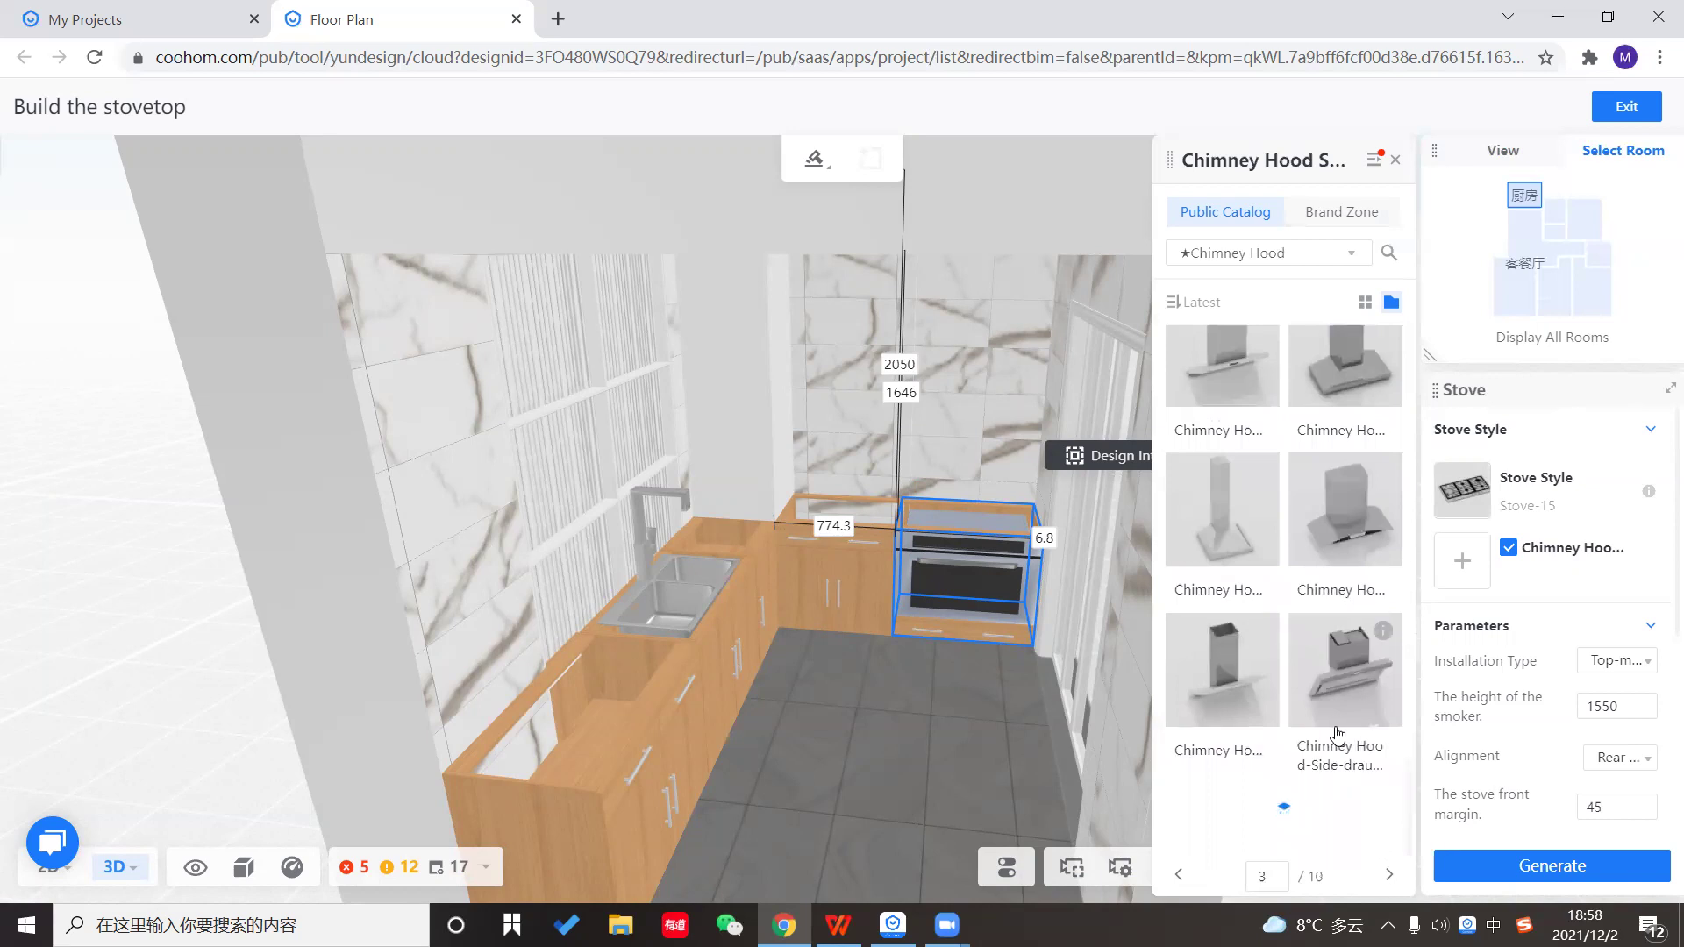
scroll(1253, 526, down, 2)
scroll(1281, 519, down, 2)
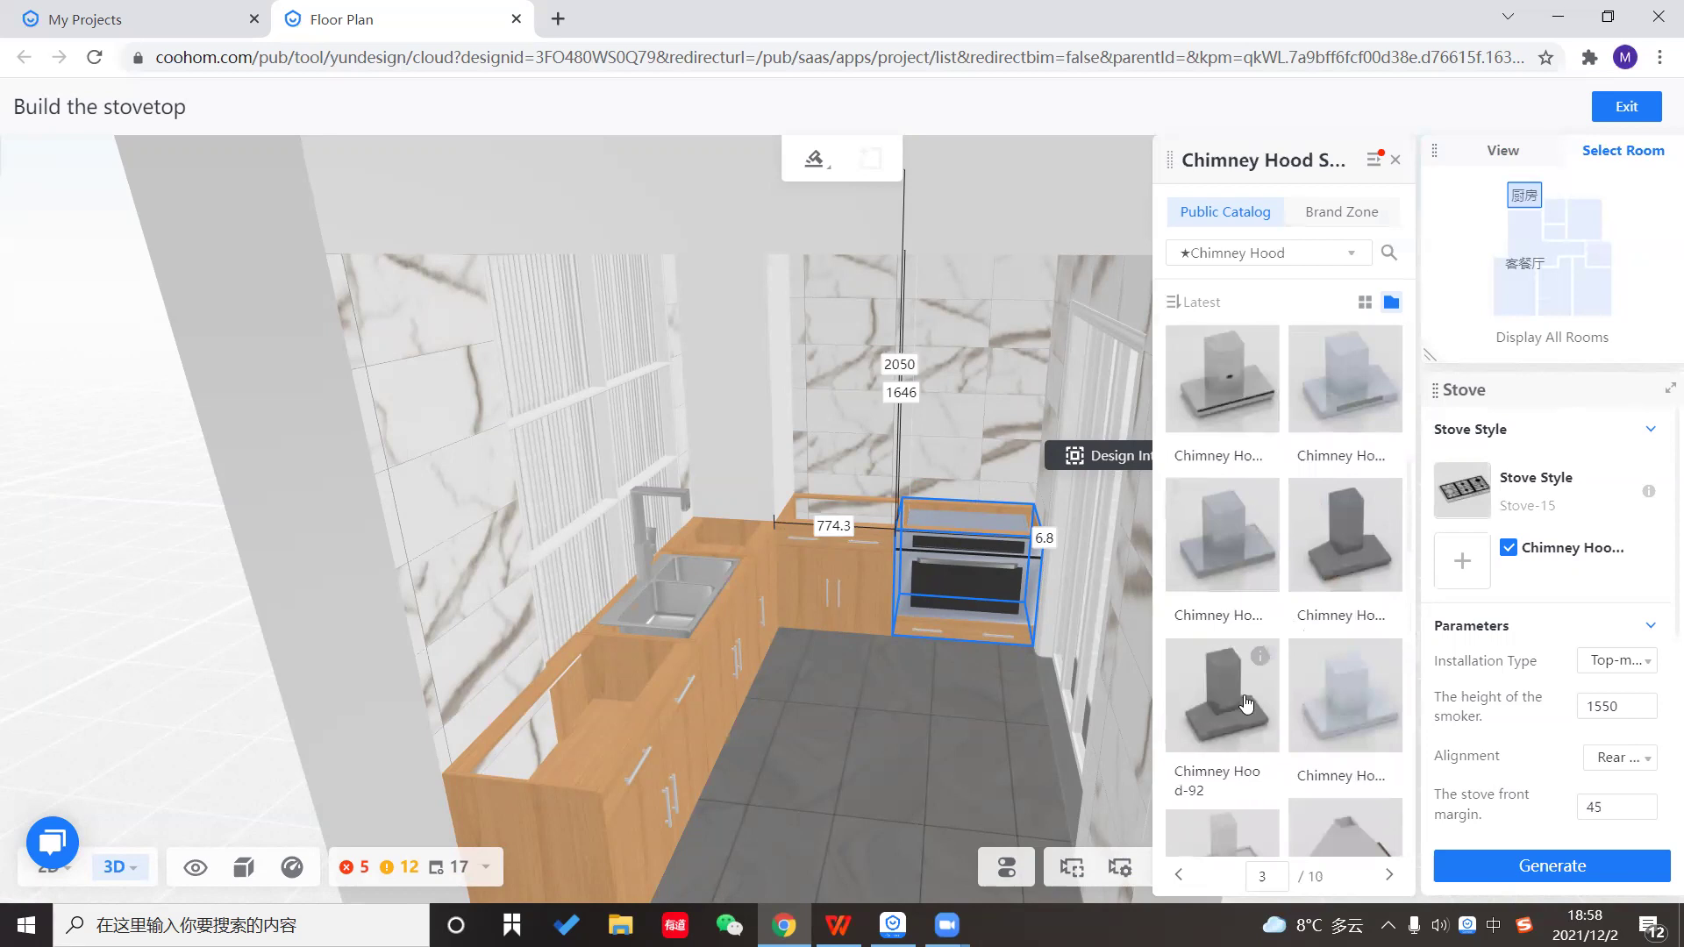
click(1234, 733)
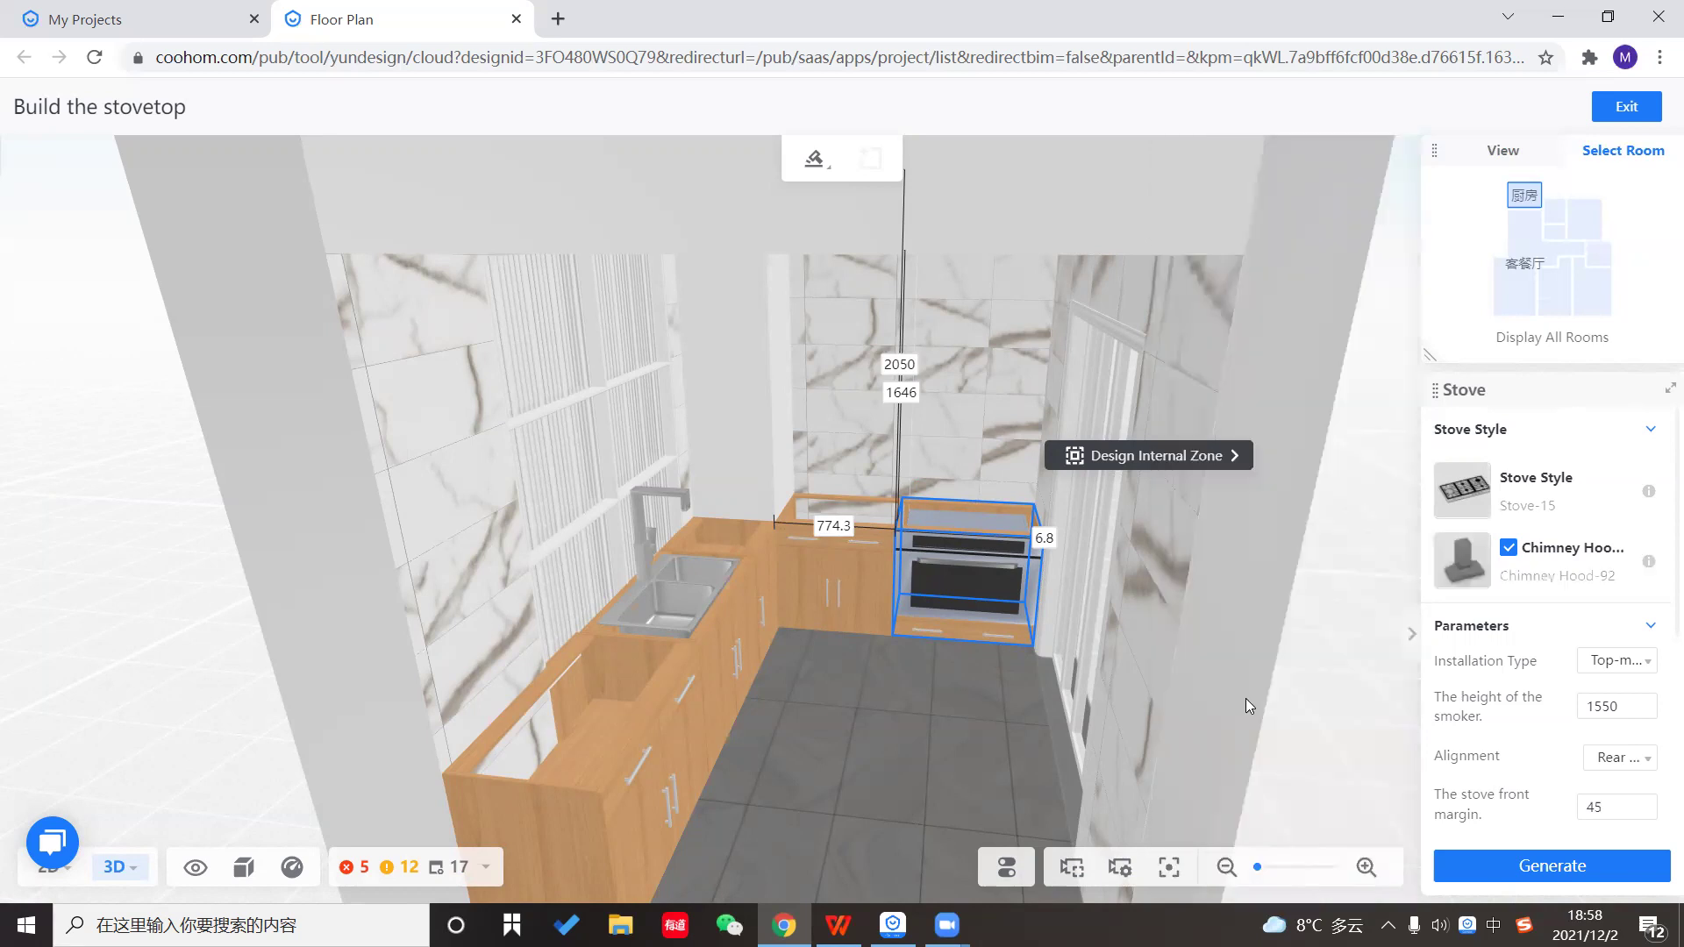
Generate the stove with its chimney hood, check it from another angle, and leave the stove builder.
click(1592, 872)
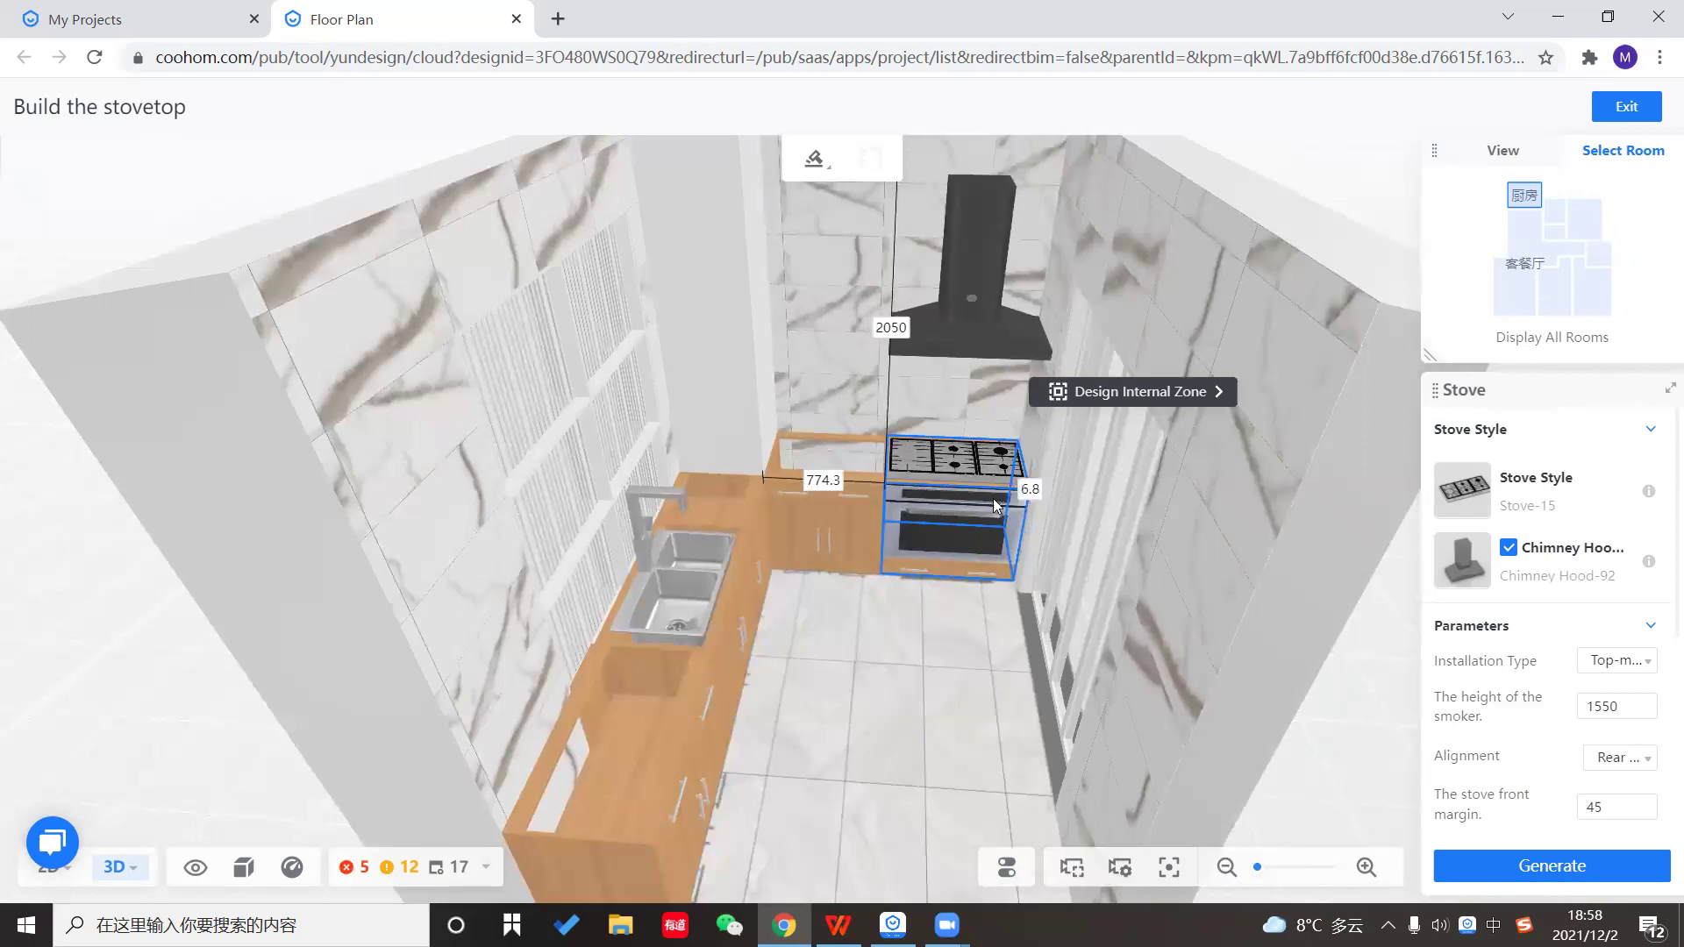
drag(845, 684, 817, 768)
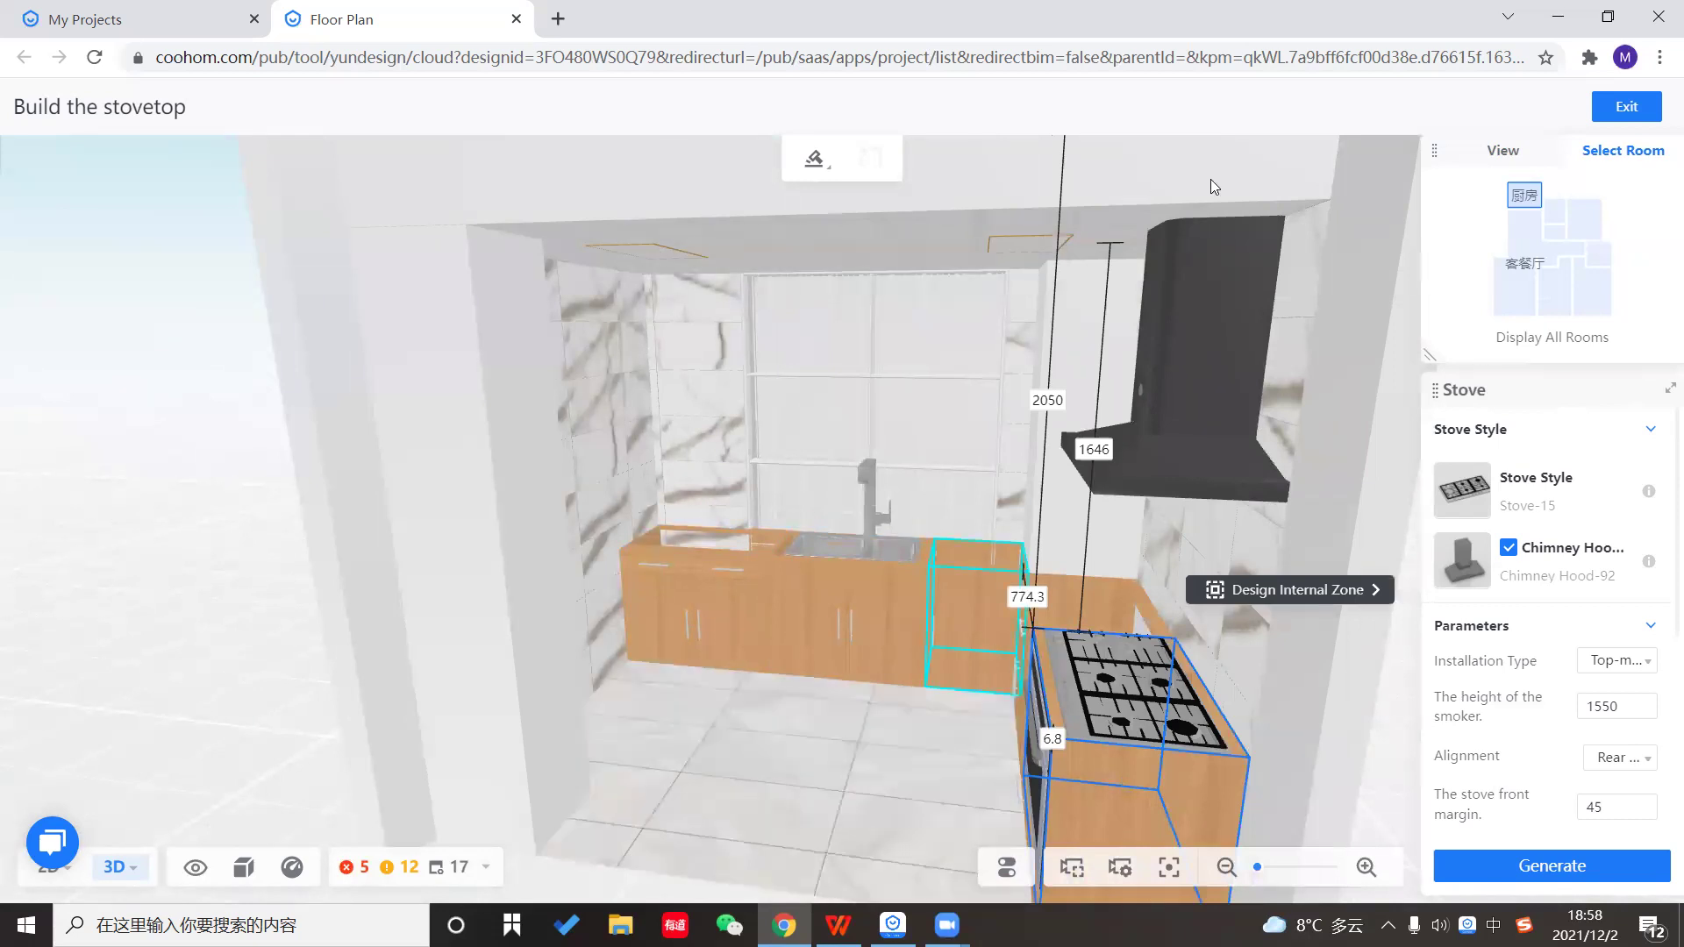
key(Escape)
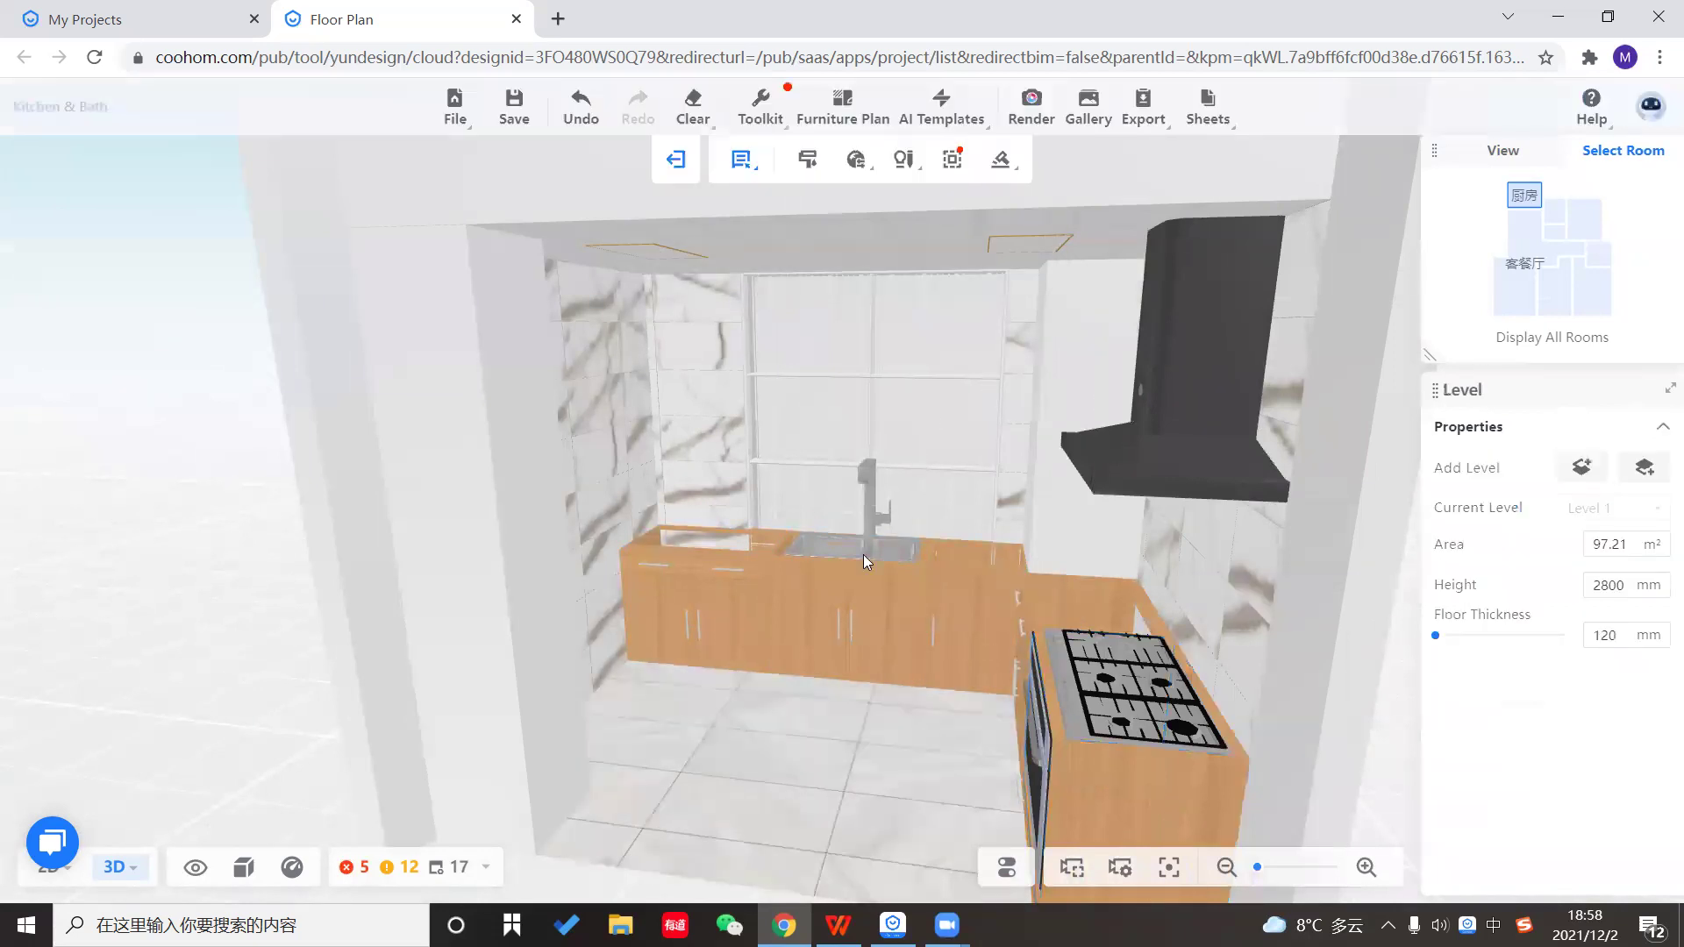
Start creating a countertop over the kitchen base cabinets and choose Countertop16 as its front edge.
click(1001, 159)
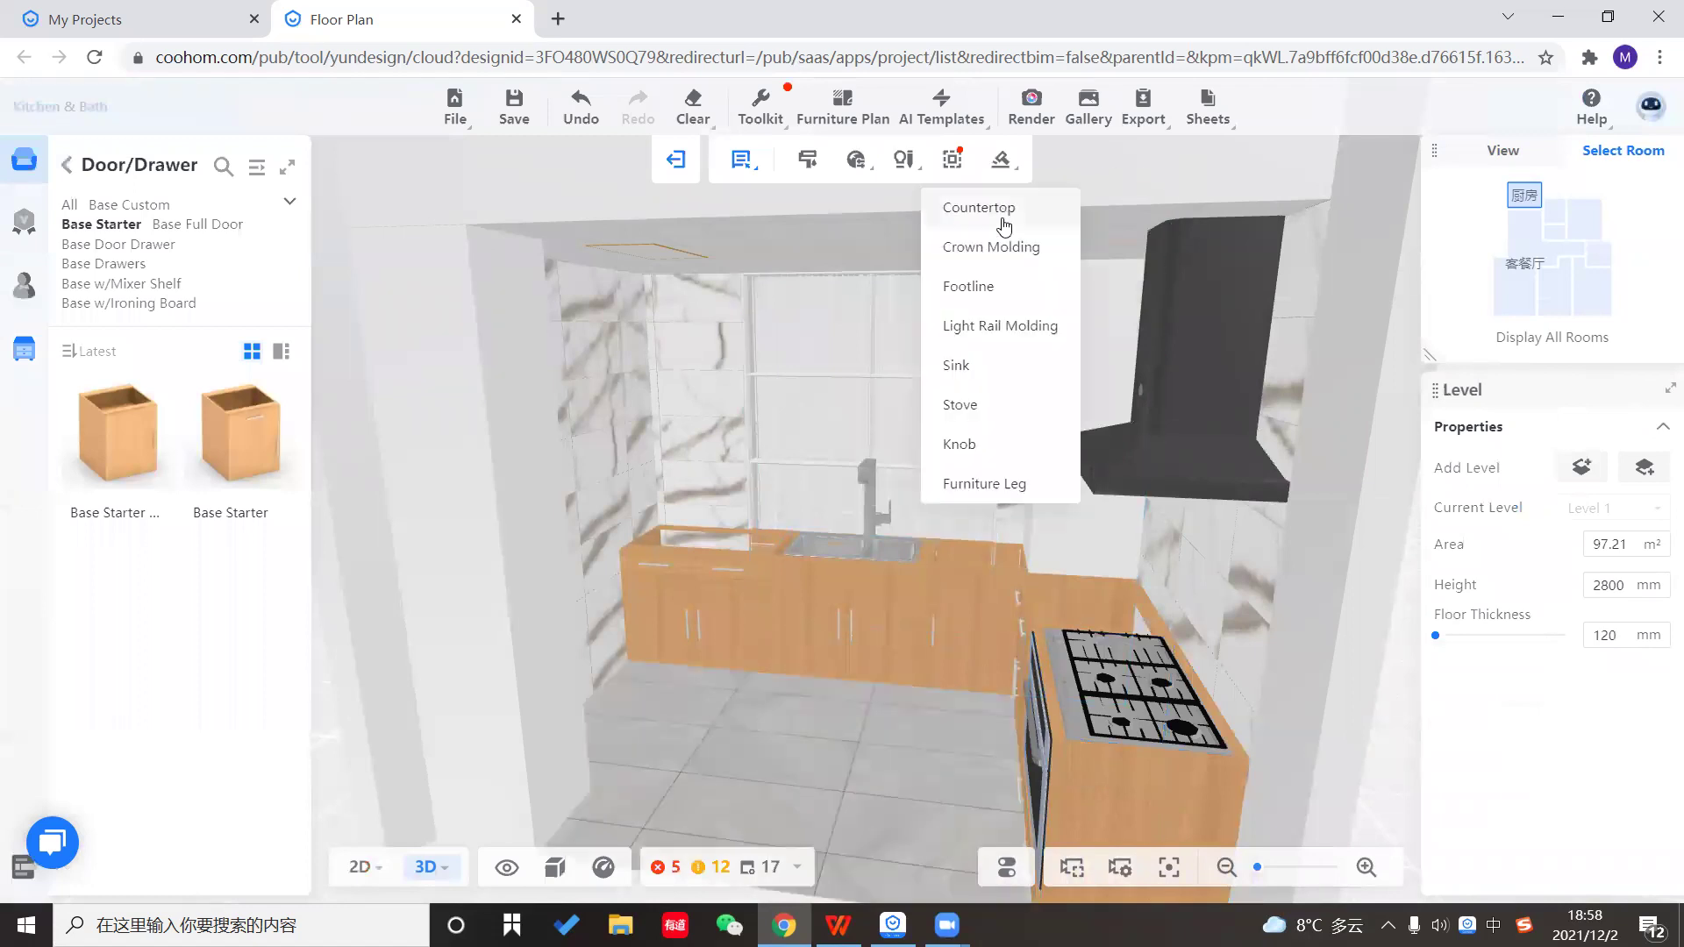
click(1005, 211)
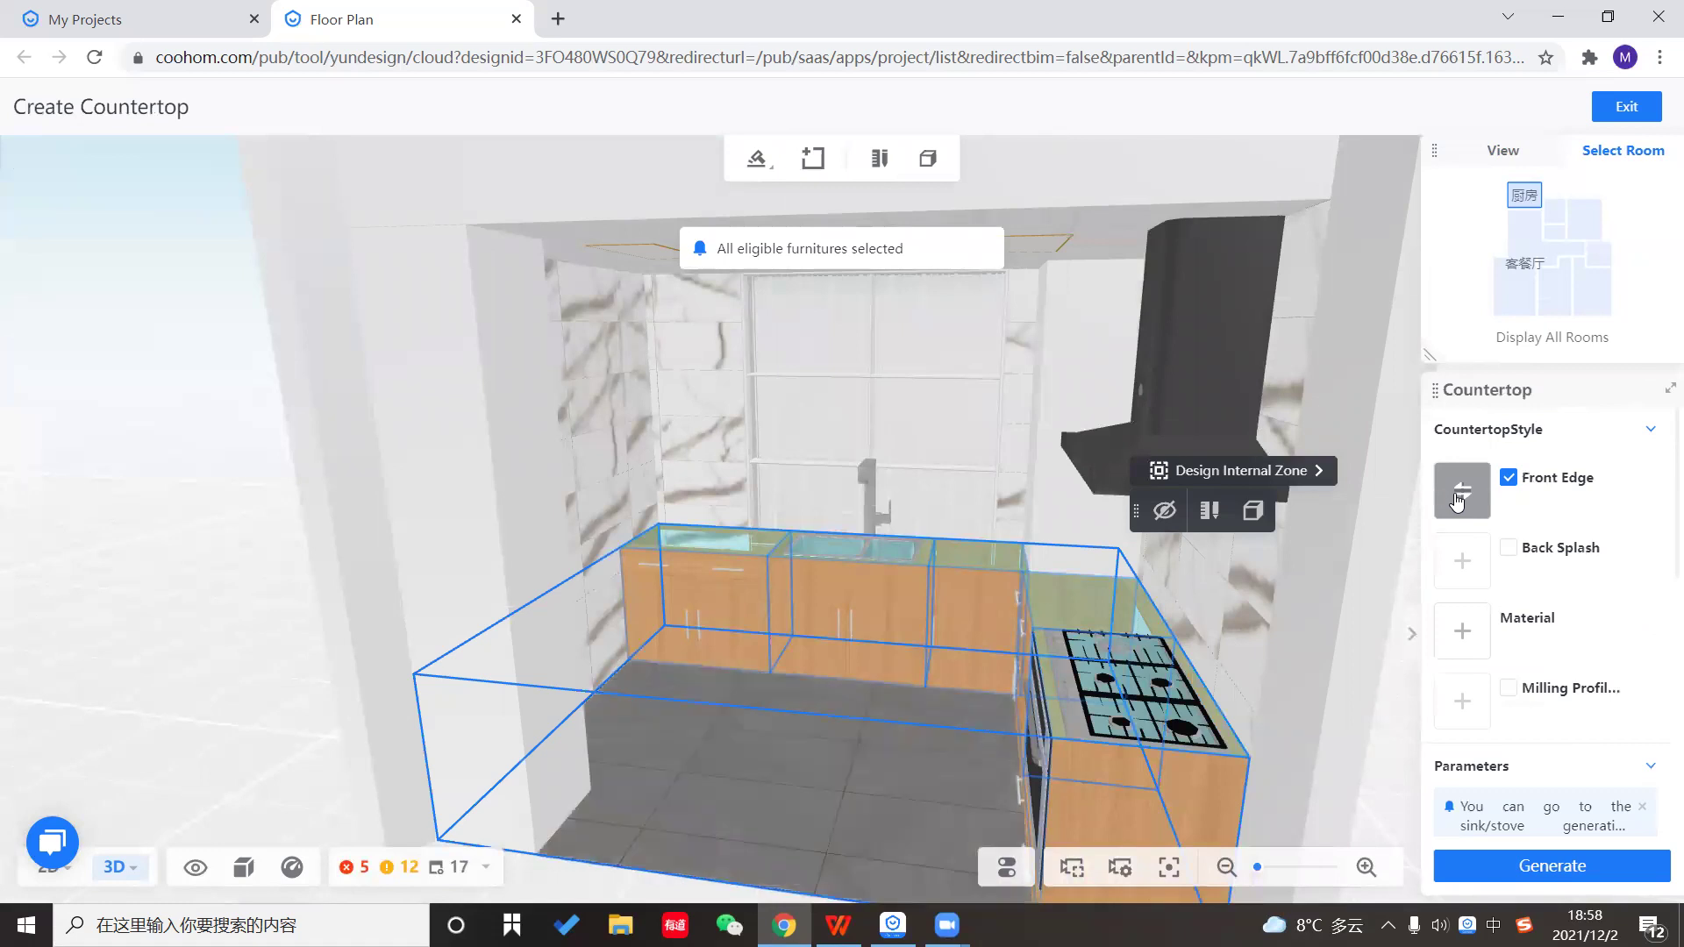
click(1456, 498)
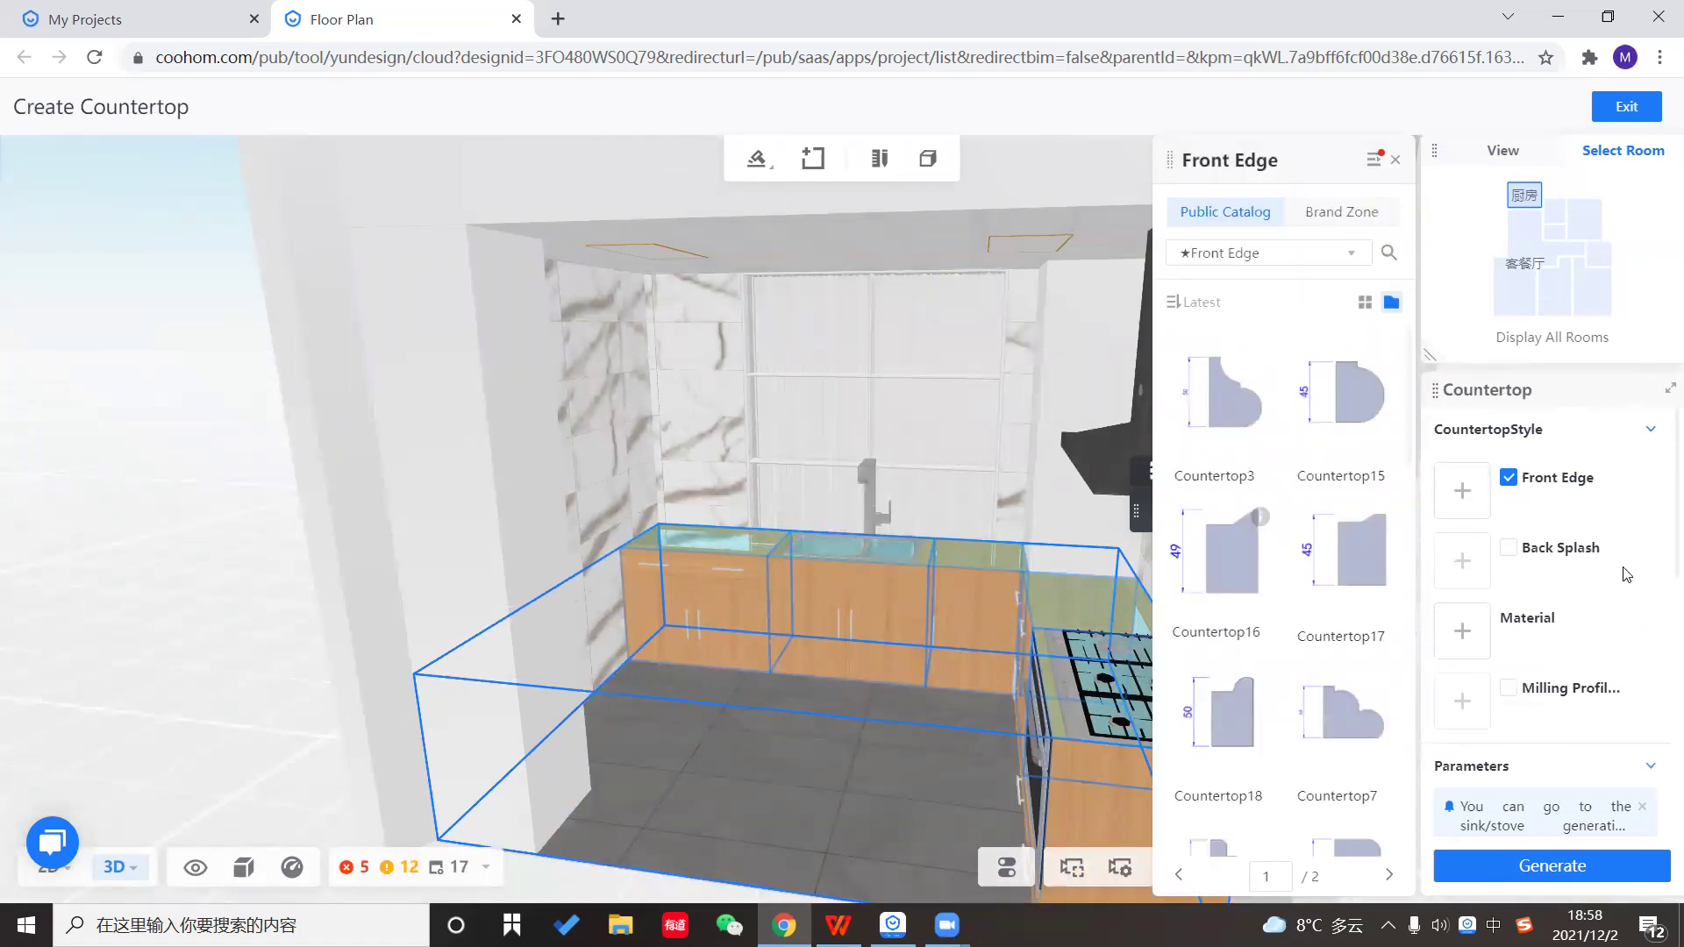
click(1234, 555)
Include a back splash on the countertop and choose the Back Splash-70 profile.
click(1486, 566)
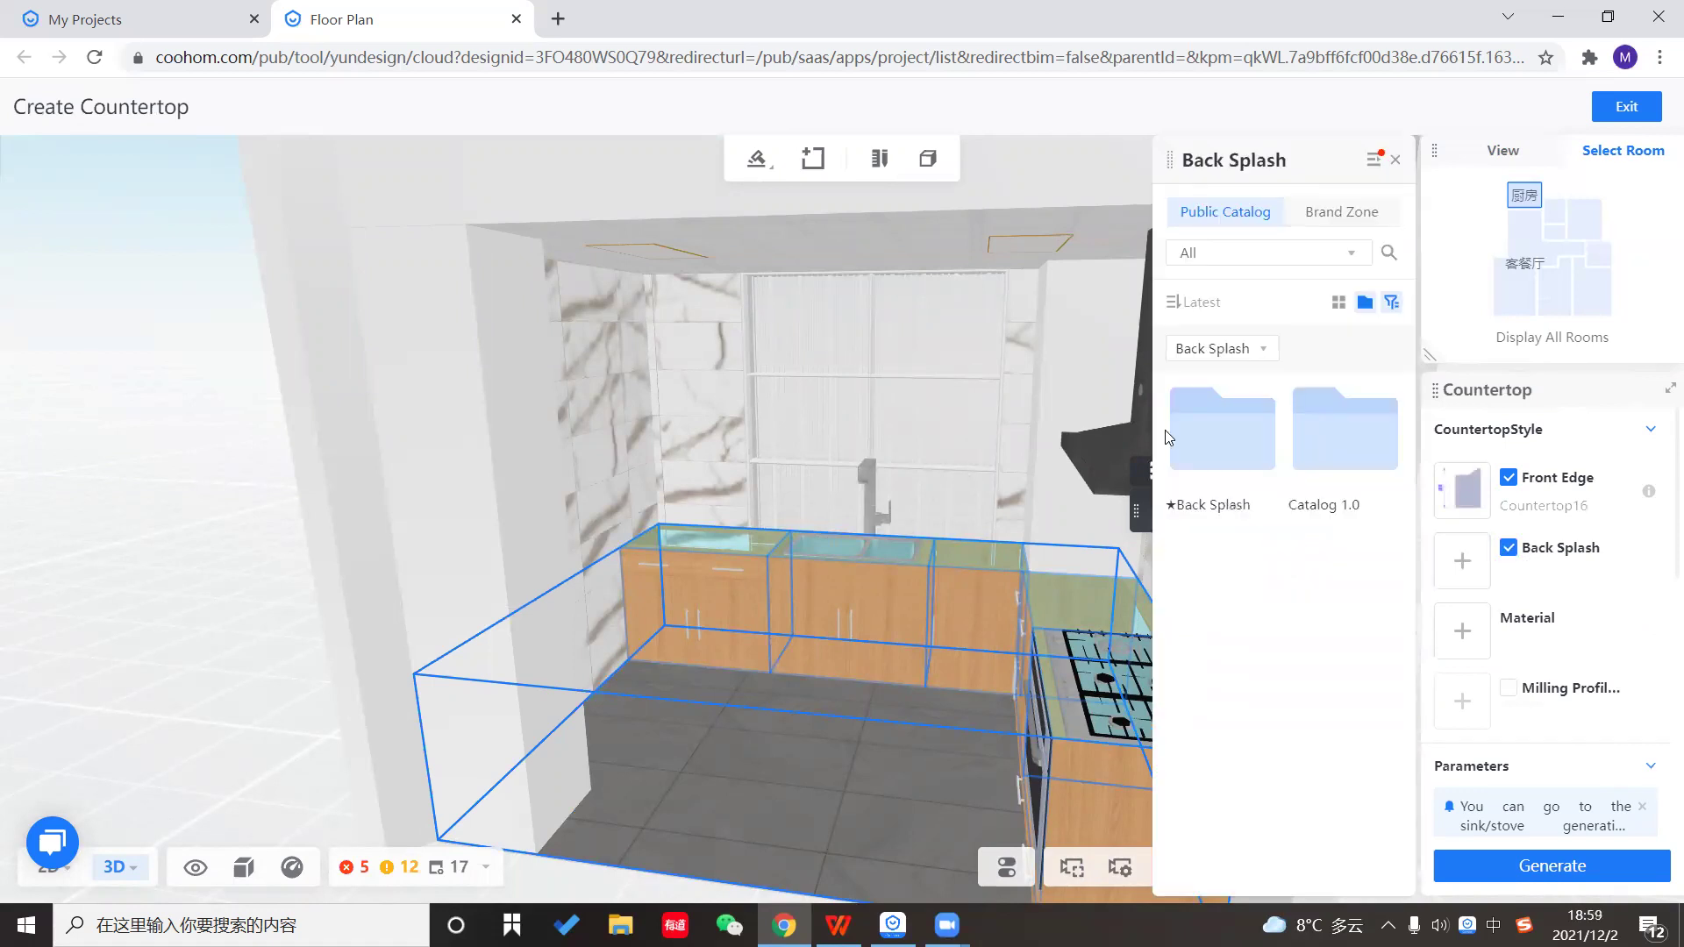
scroll(1289, 614, down, 1)
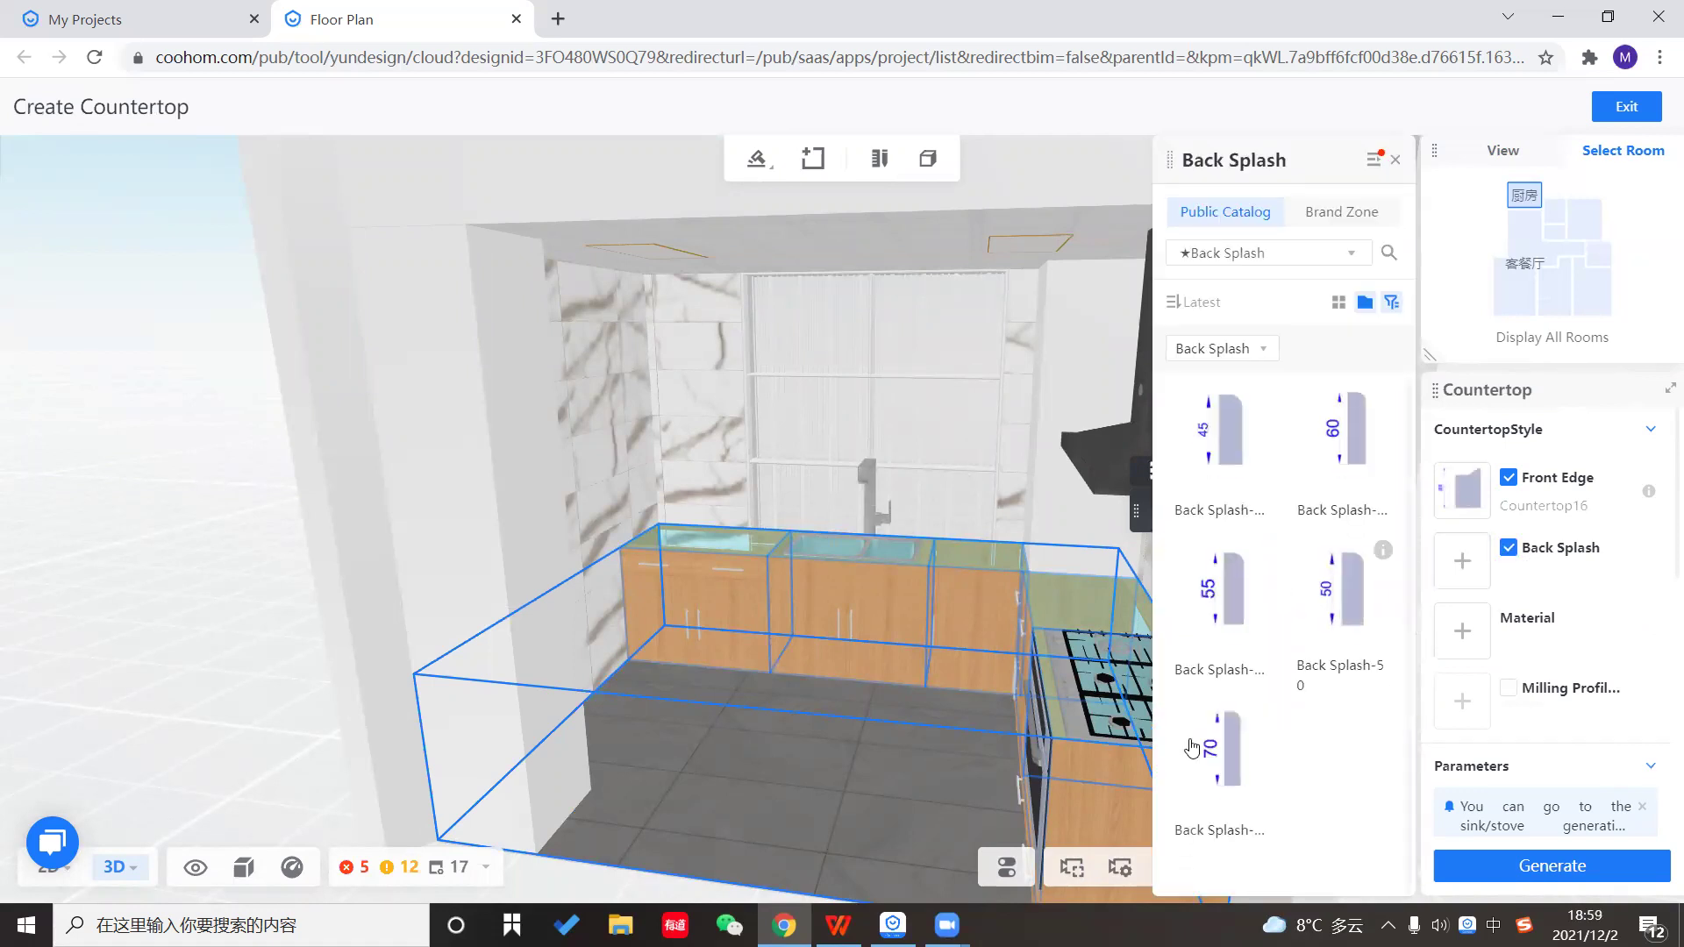
click(1194, 756)
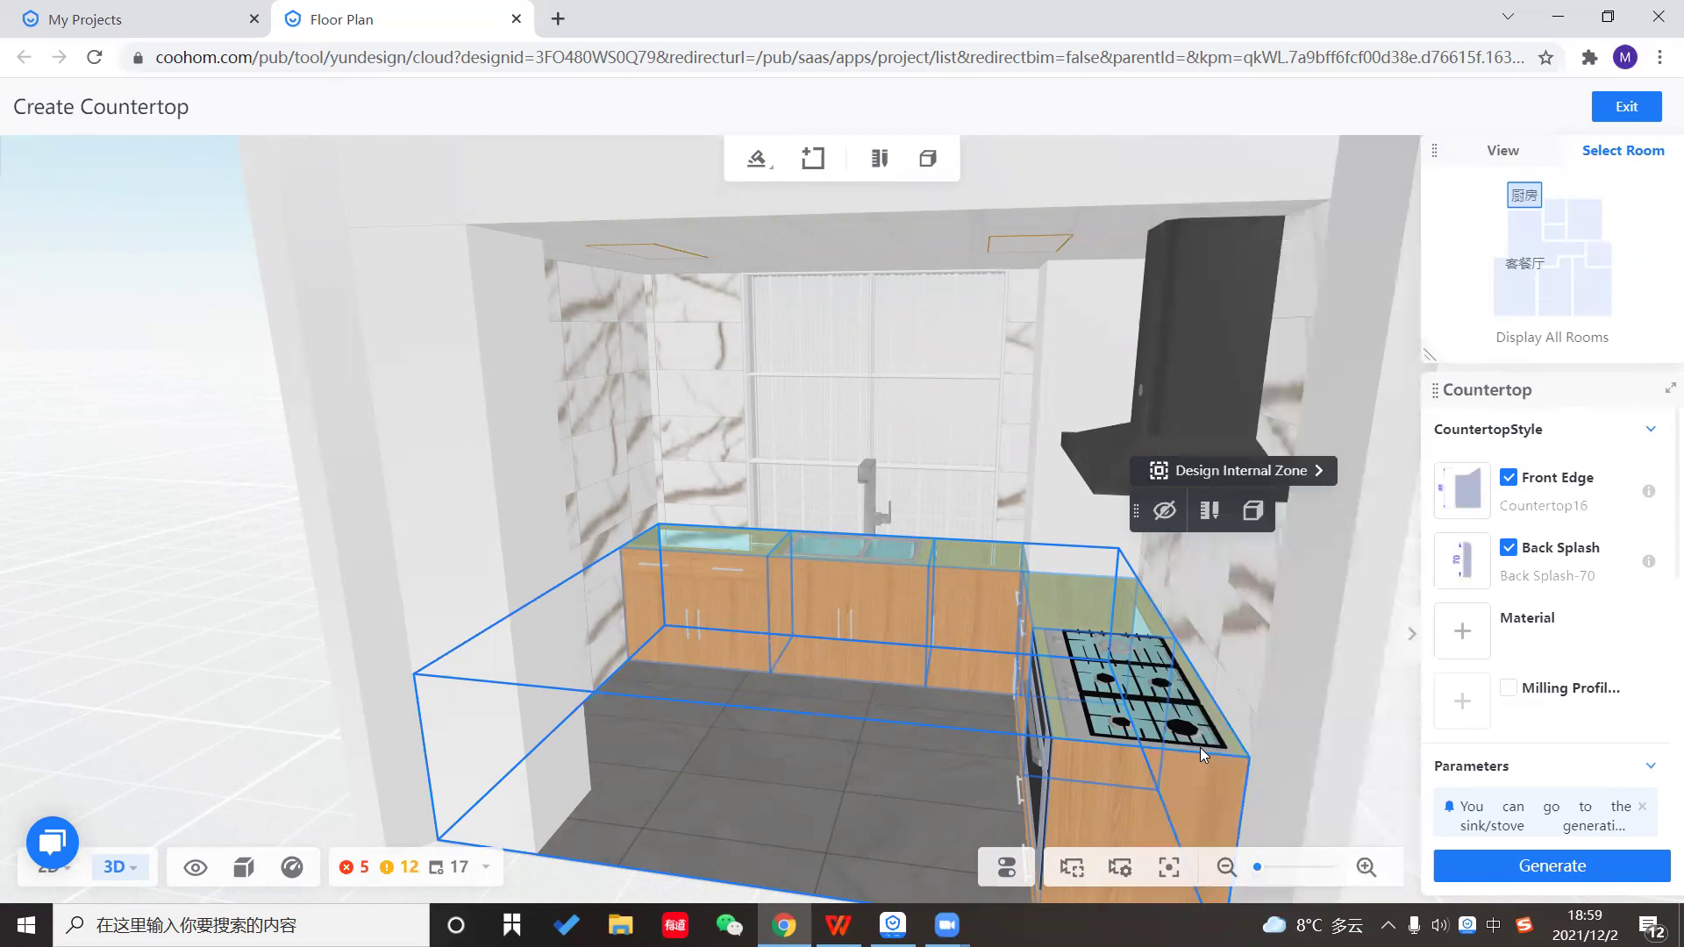
Set the countertop's material to the light Quartz -Concise finish from the selected quartz materials.
click(1462, 631)
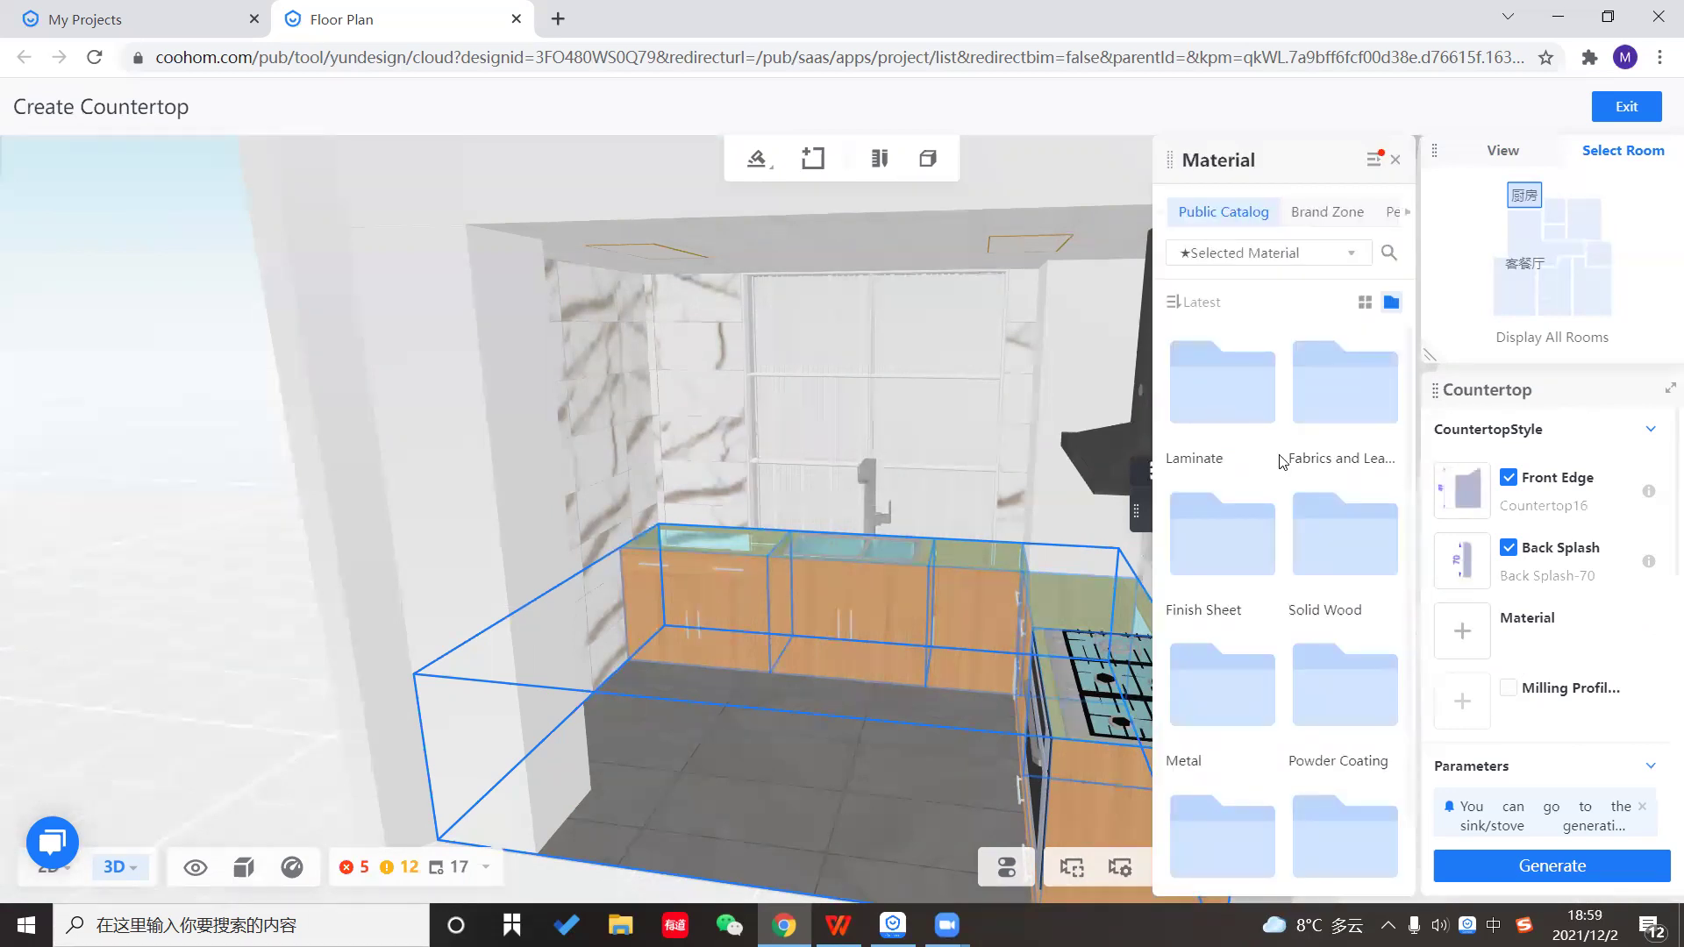
scroll(1288, 465, down, 1)
click(1333, 770)
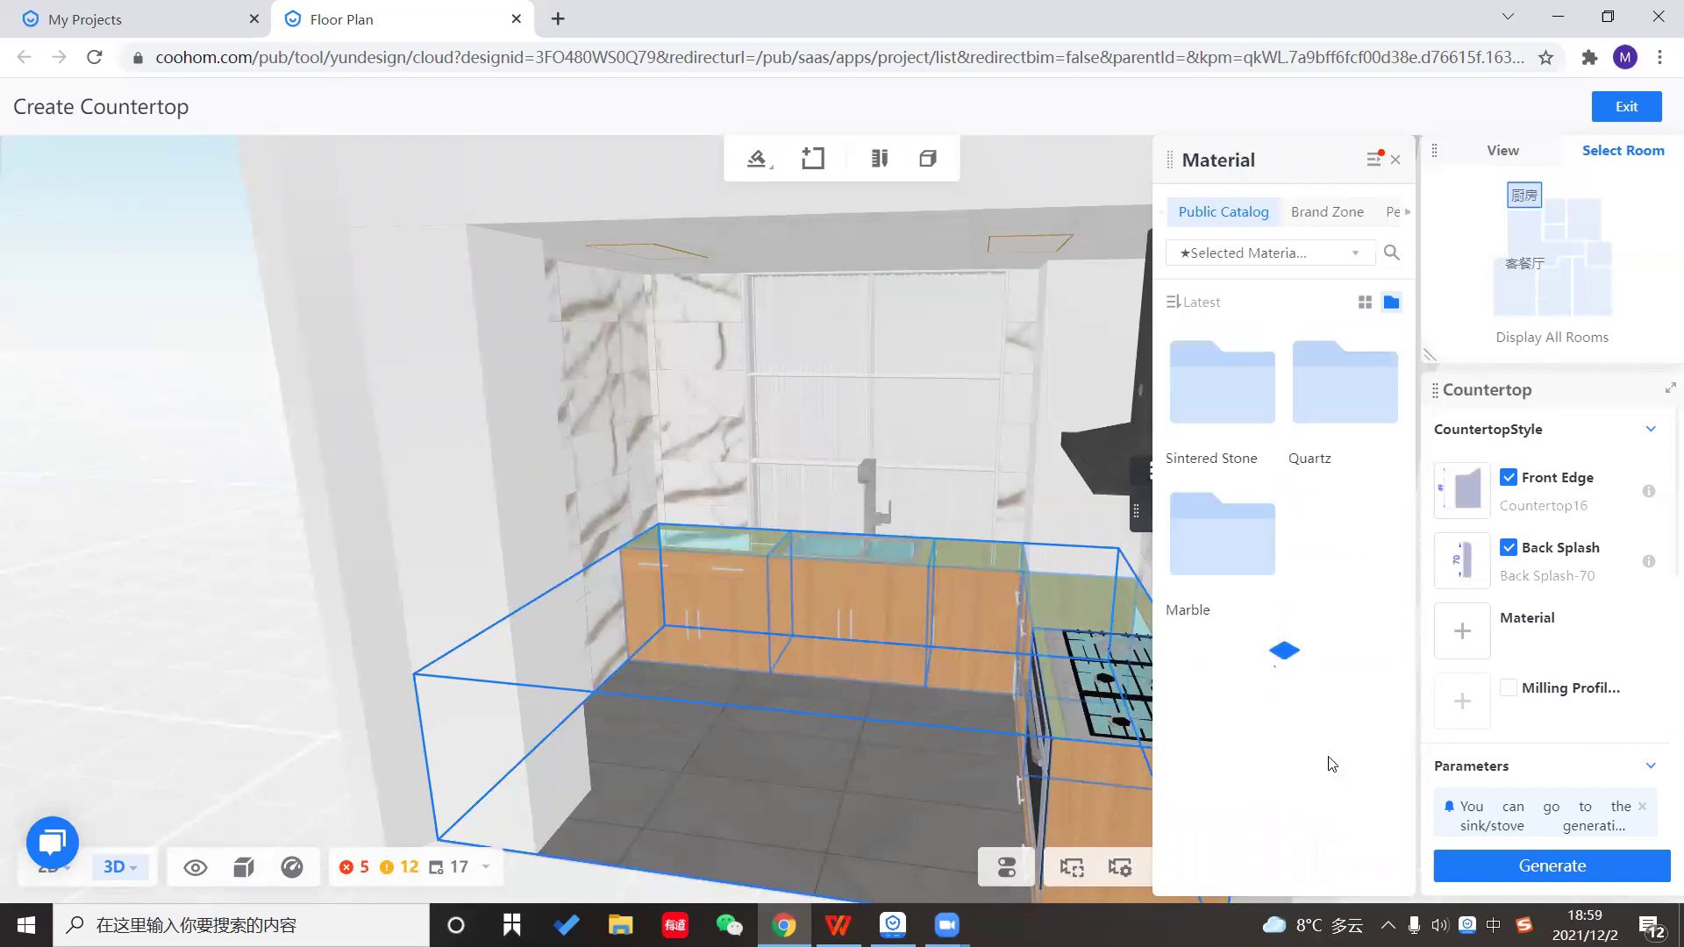
click(1340, 409)
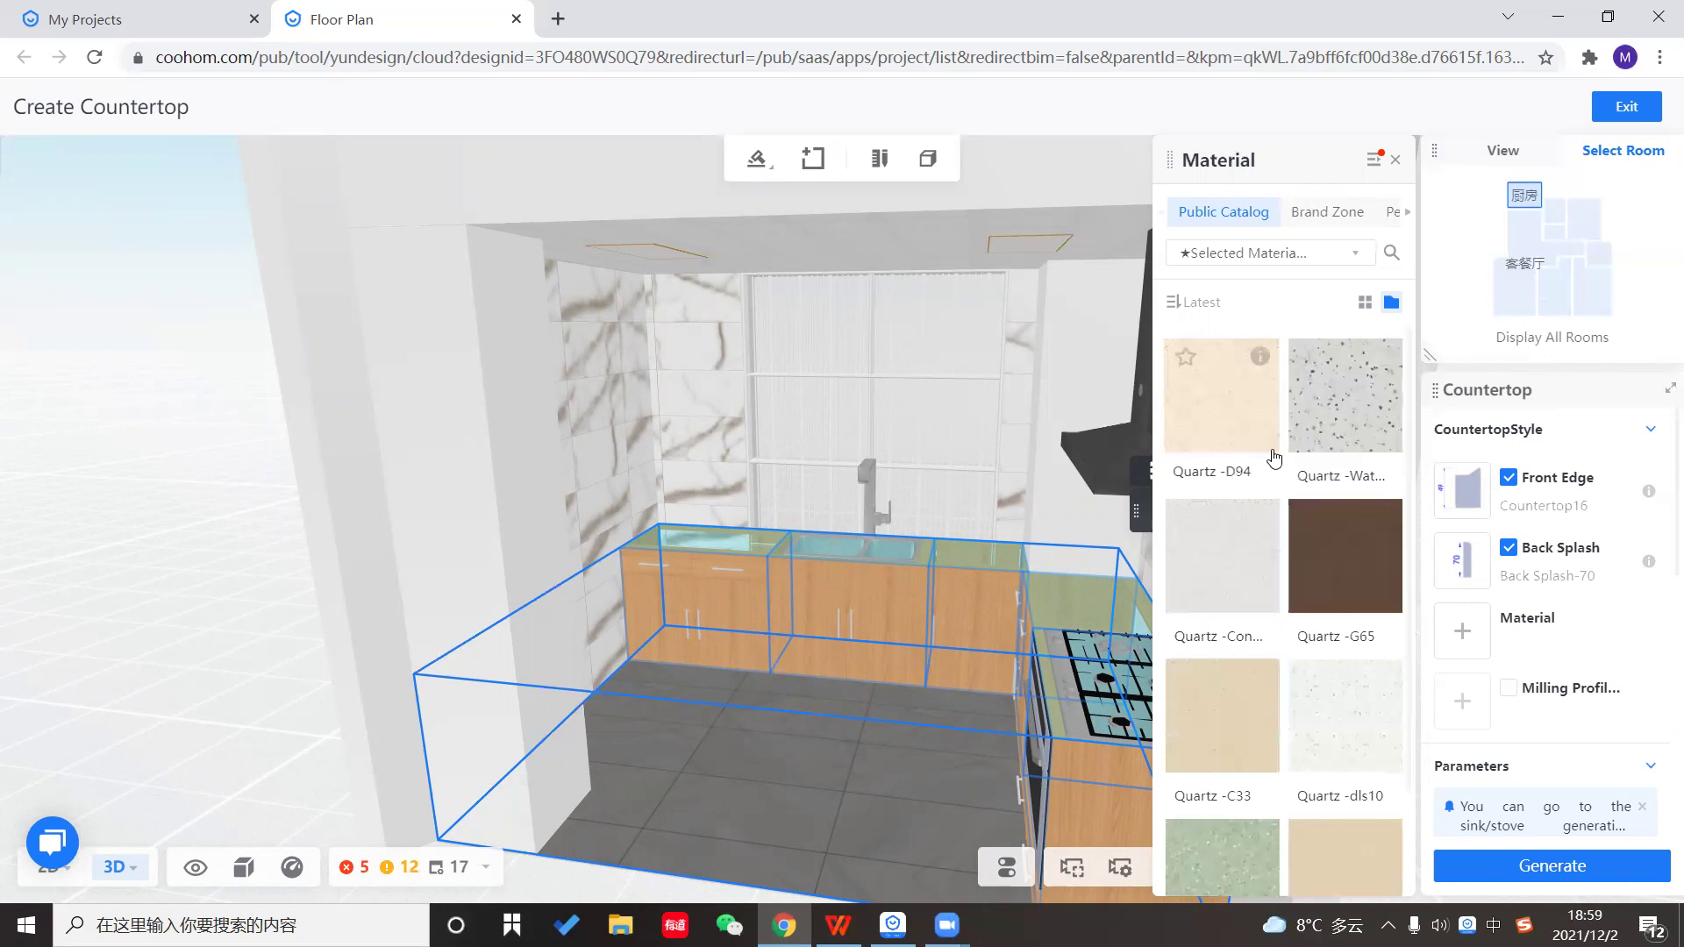
scroll(1311, 783, down, 1)
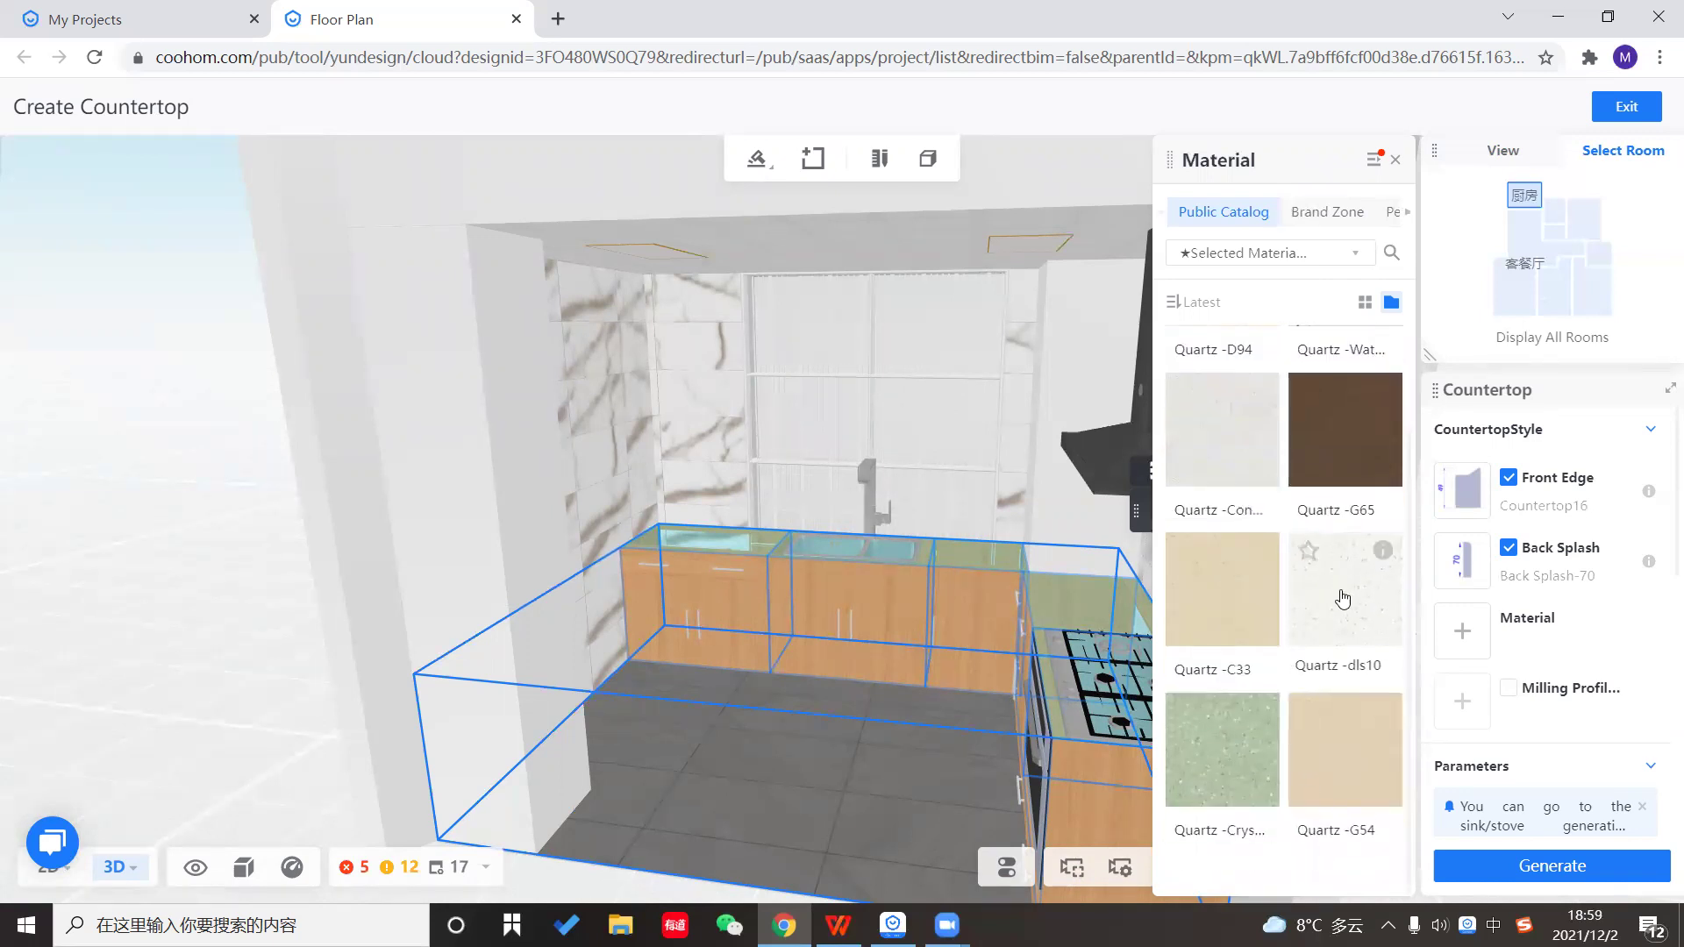
click(1234, 454)
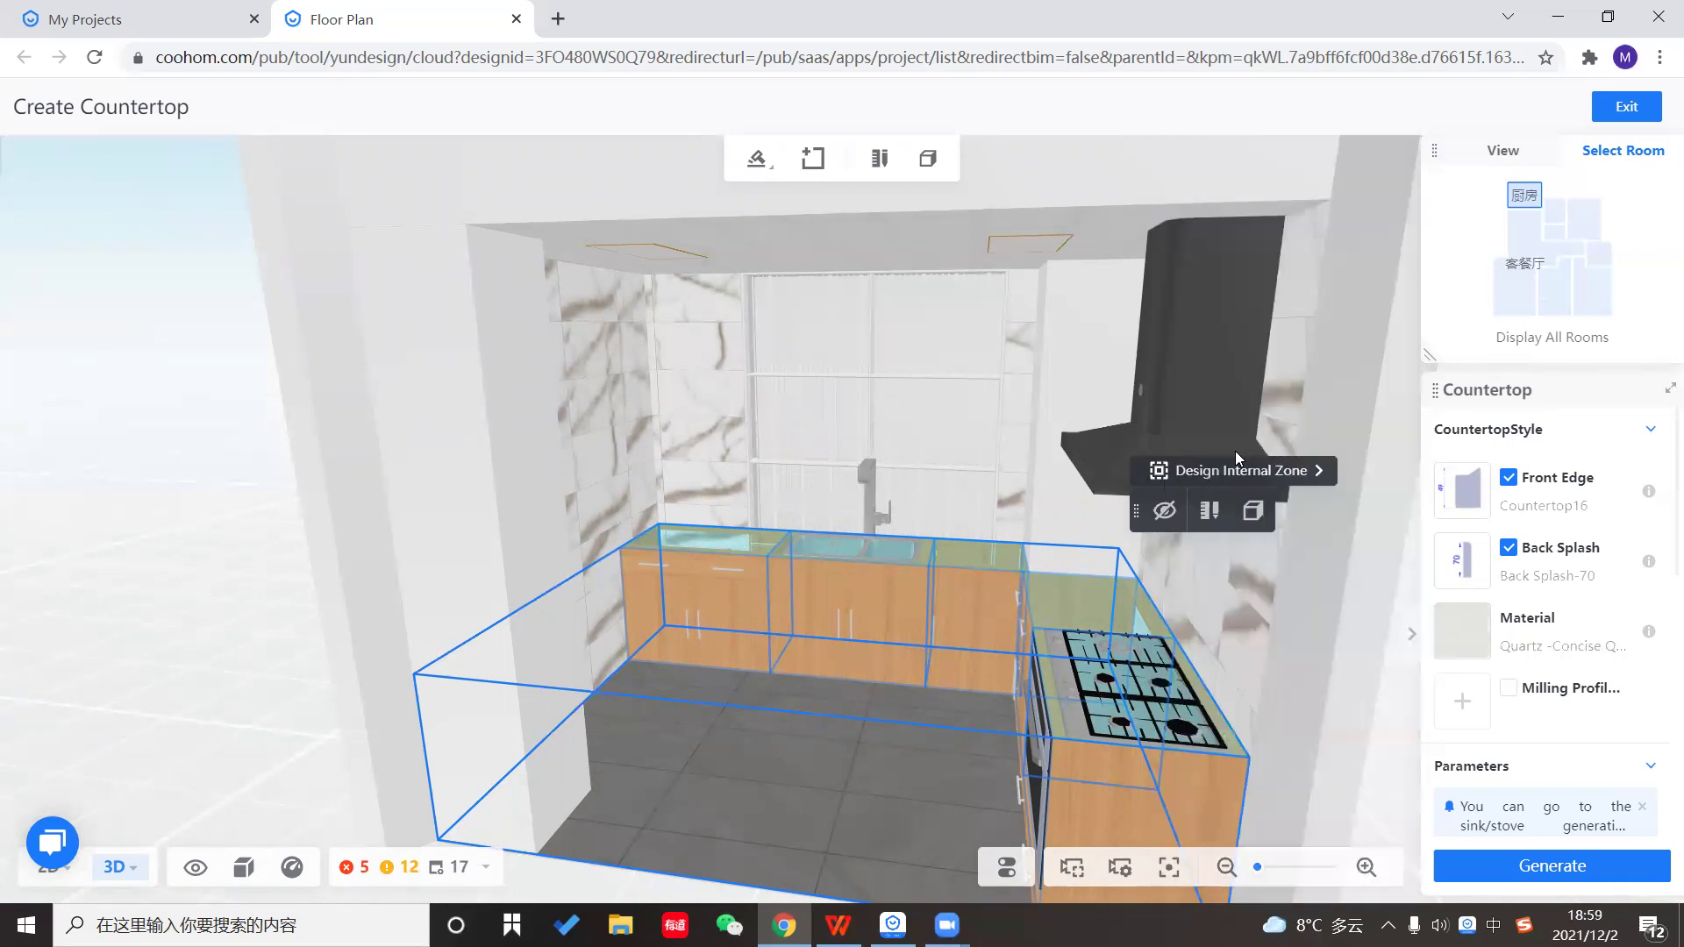
Generate the countertop, inspect it across the cabinets, and leave the countertop builder.
click(1573, 867)
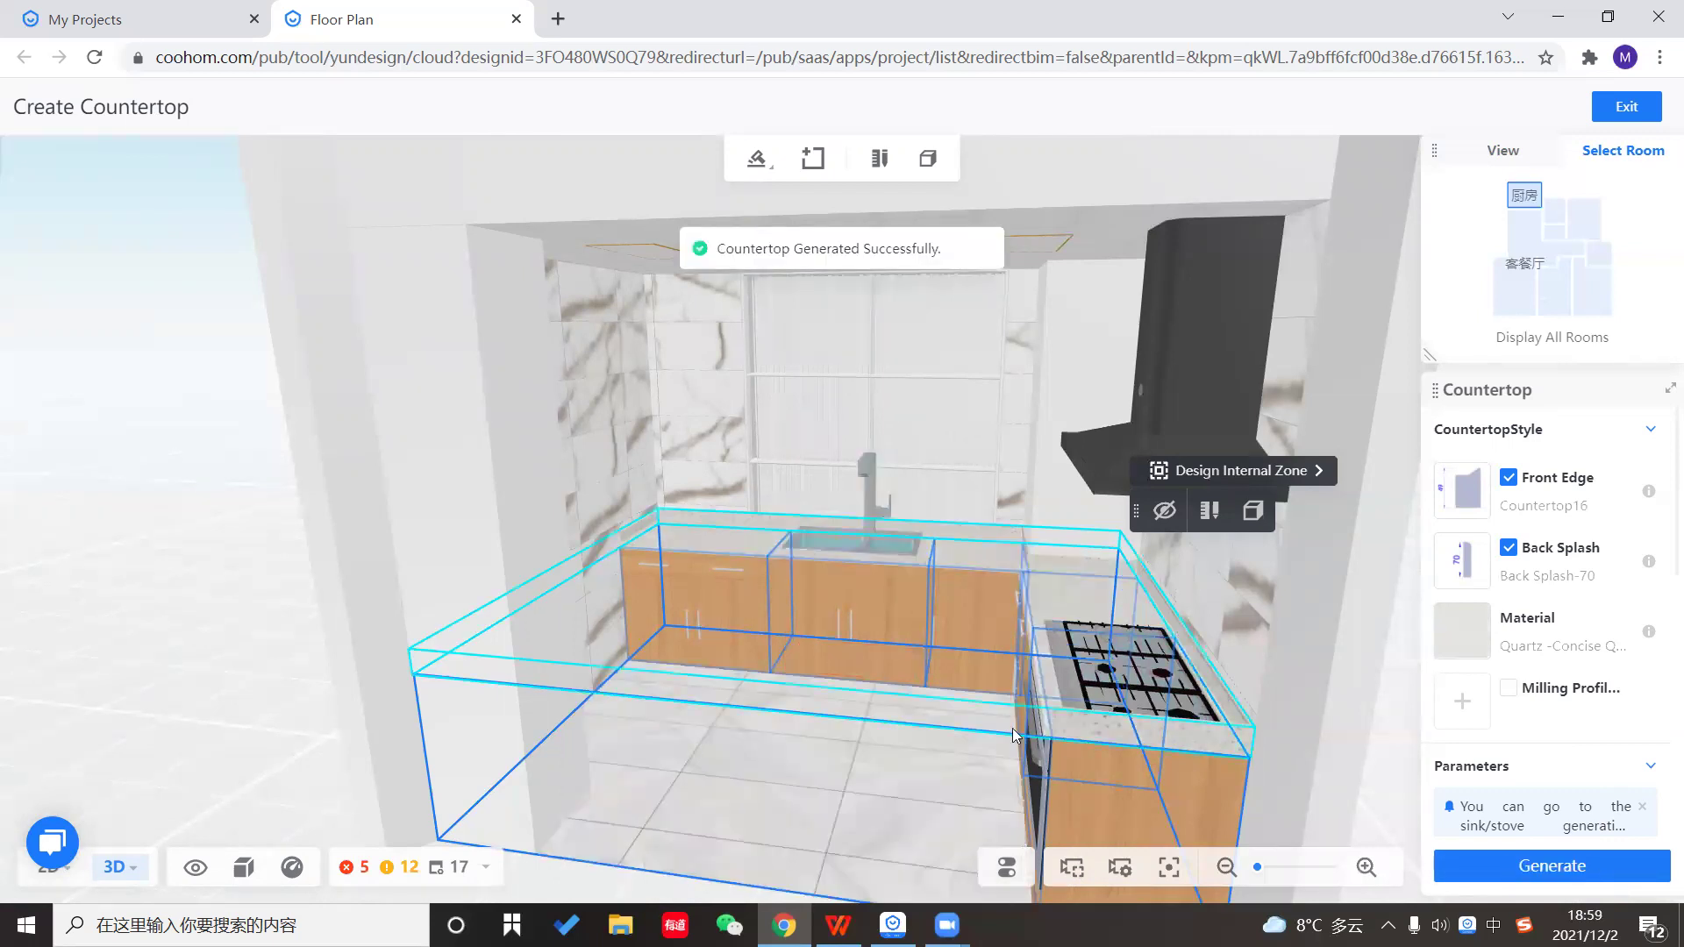
drag(832, 775, 785, 754)
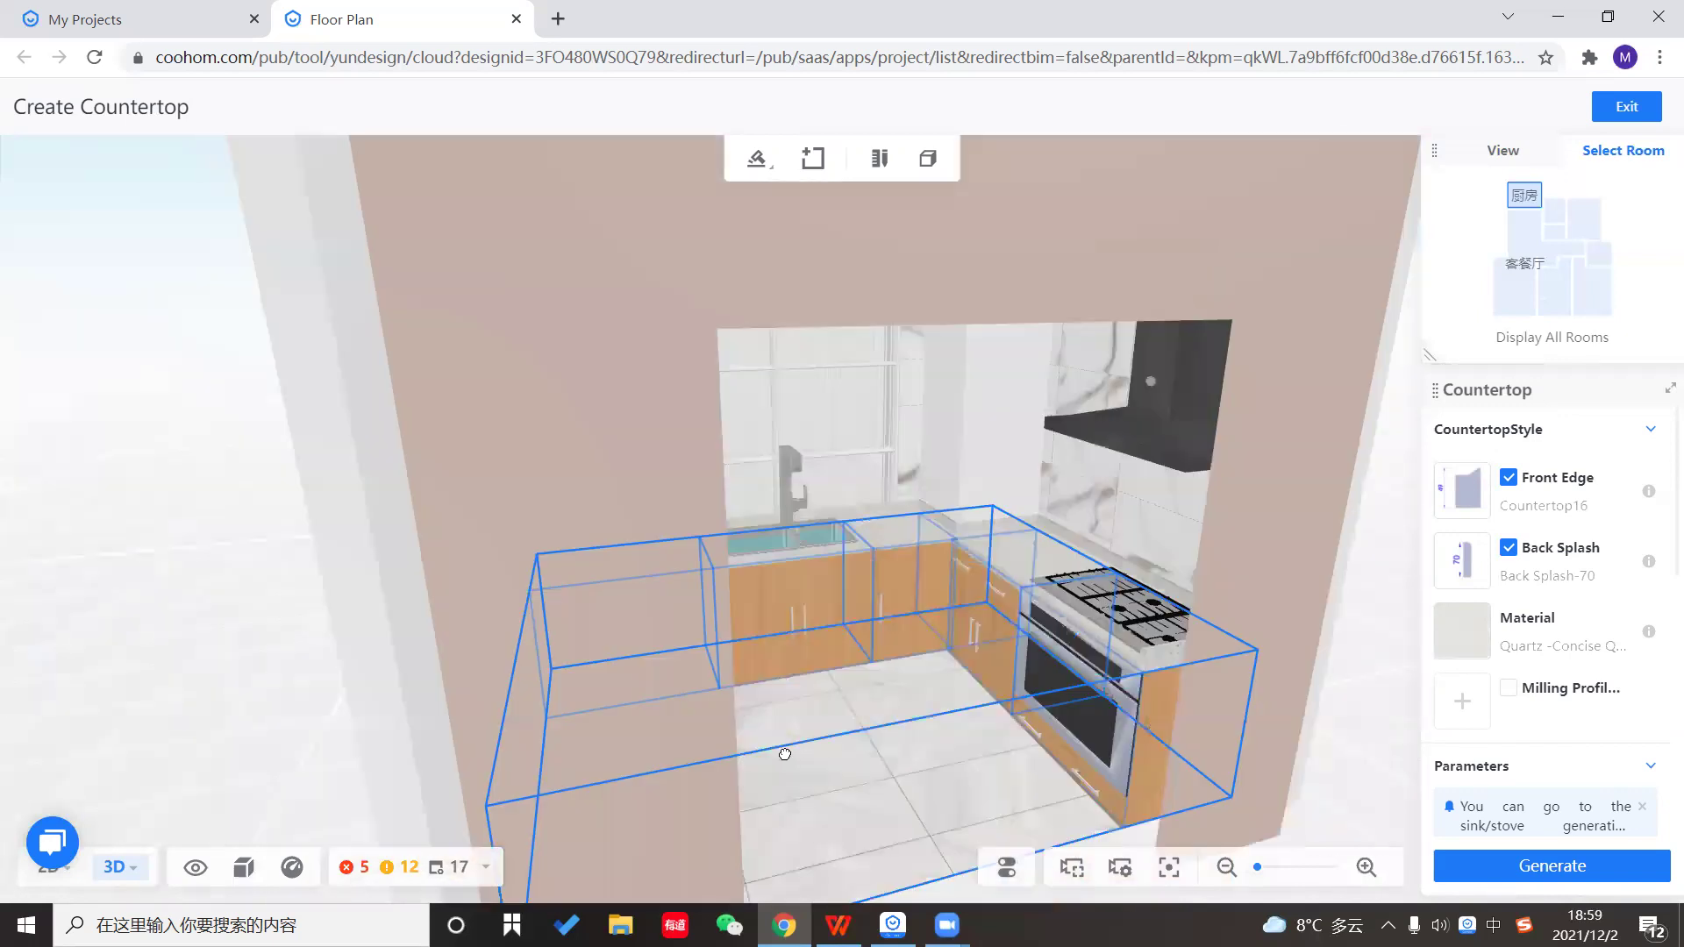
click(874, 745)
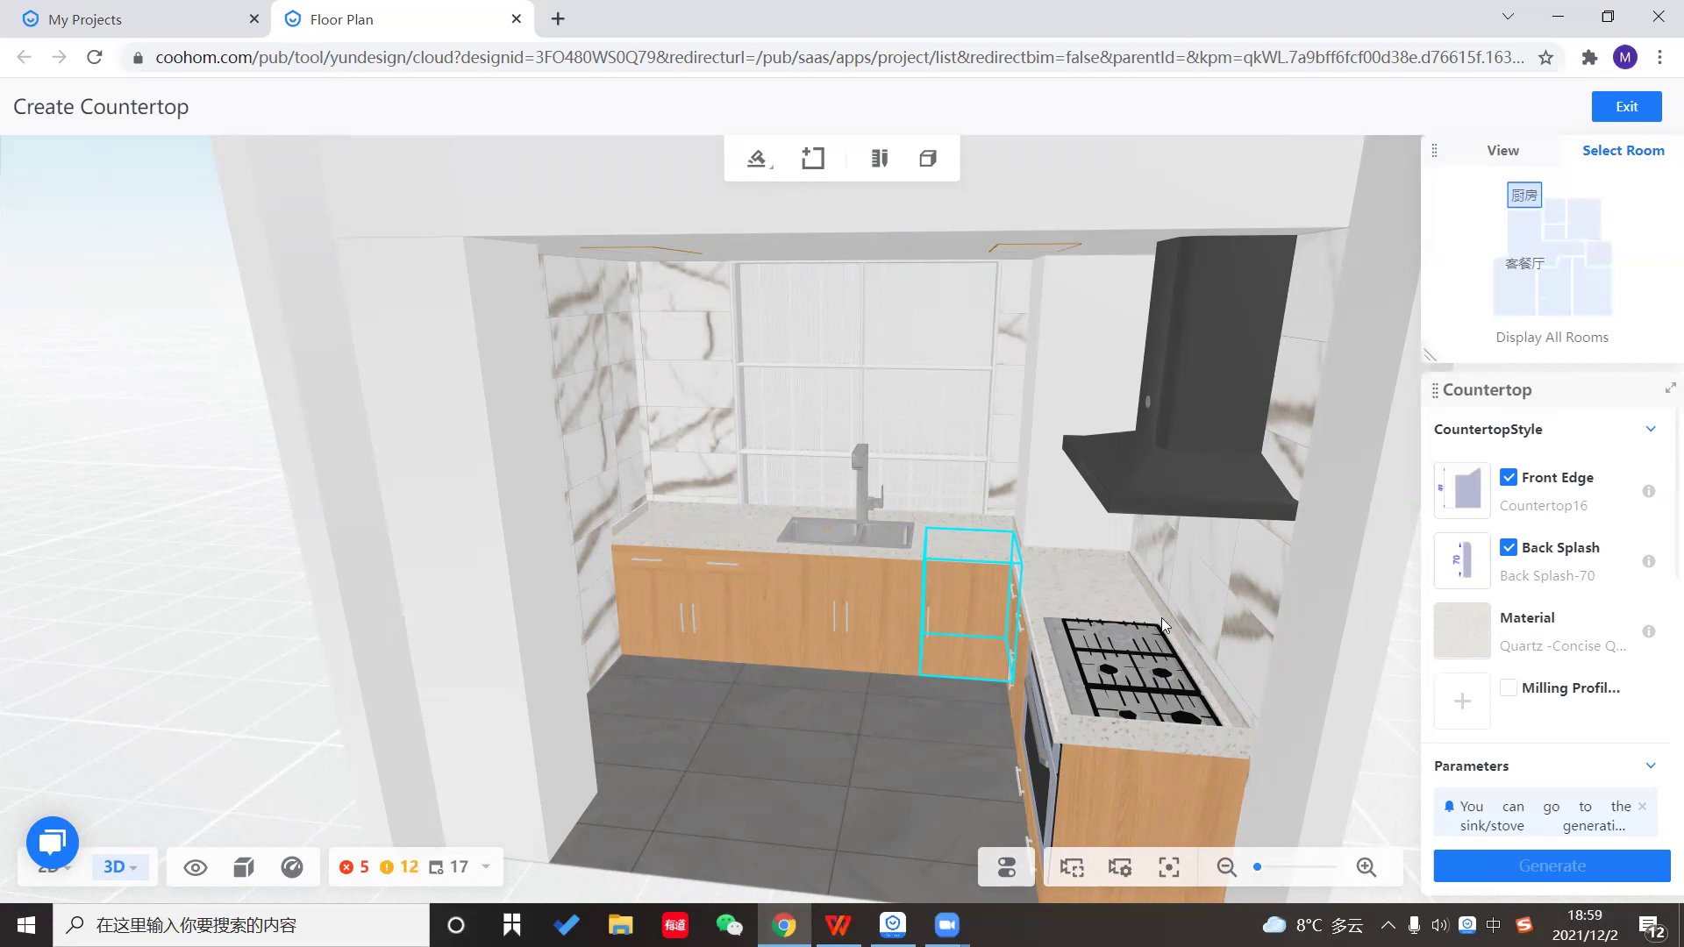
click(1627, 107)
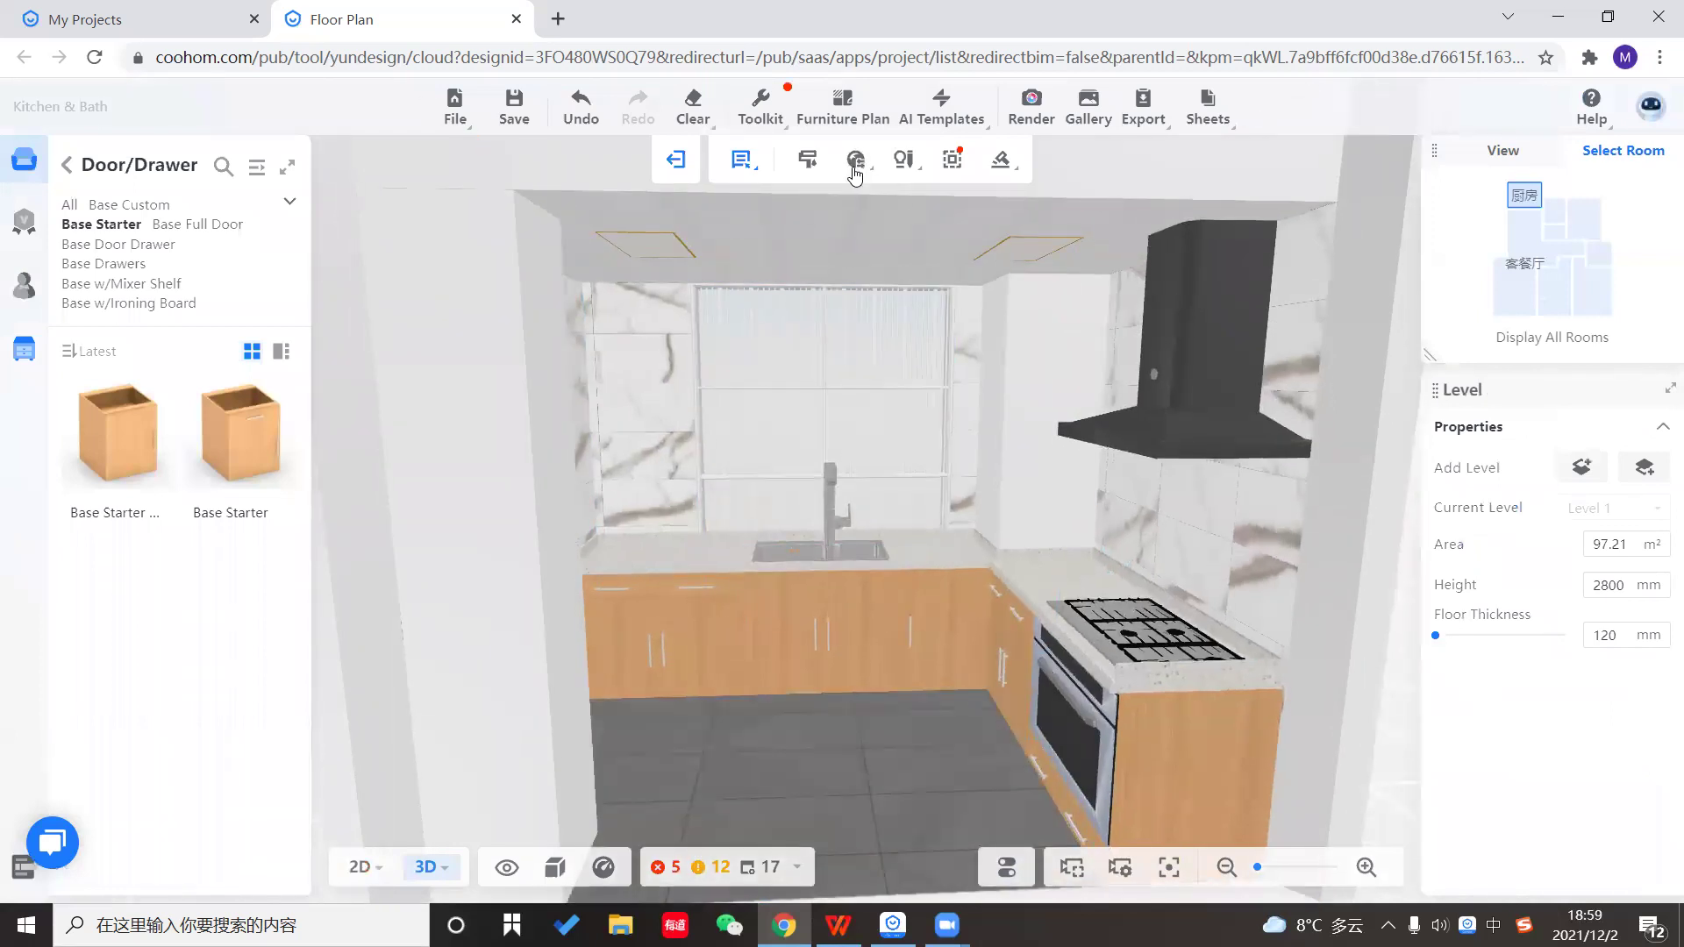
Open the current room's style settings for all Kitchen & Bath models and expand the door and drawer style options.
click(850, 210)
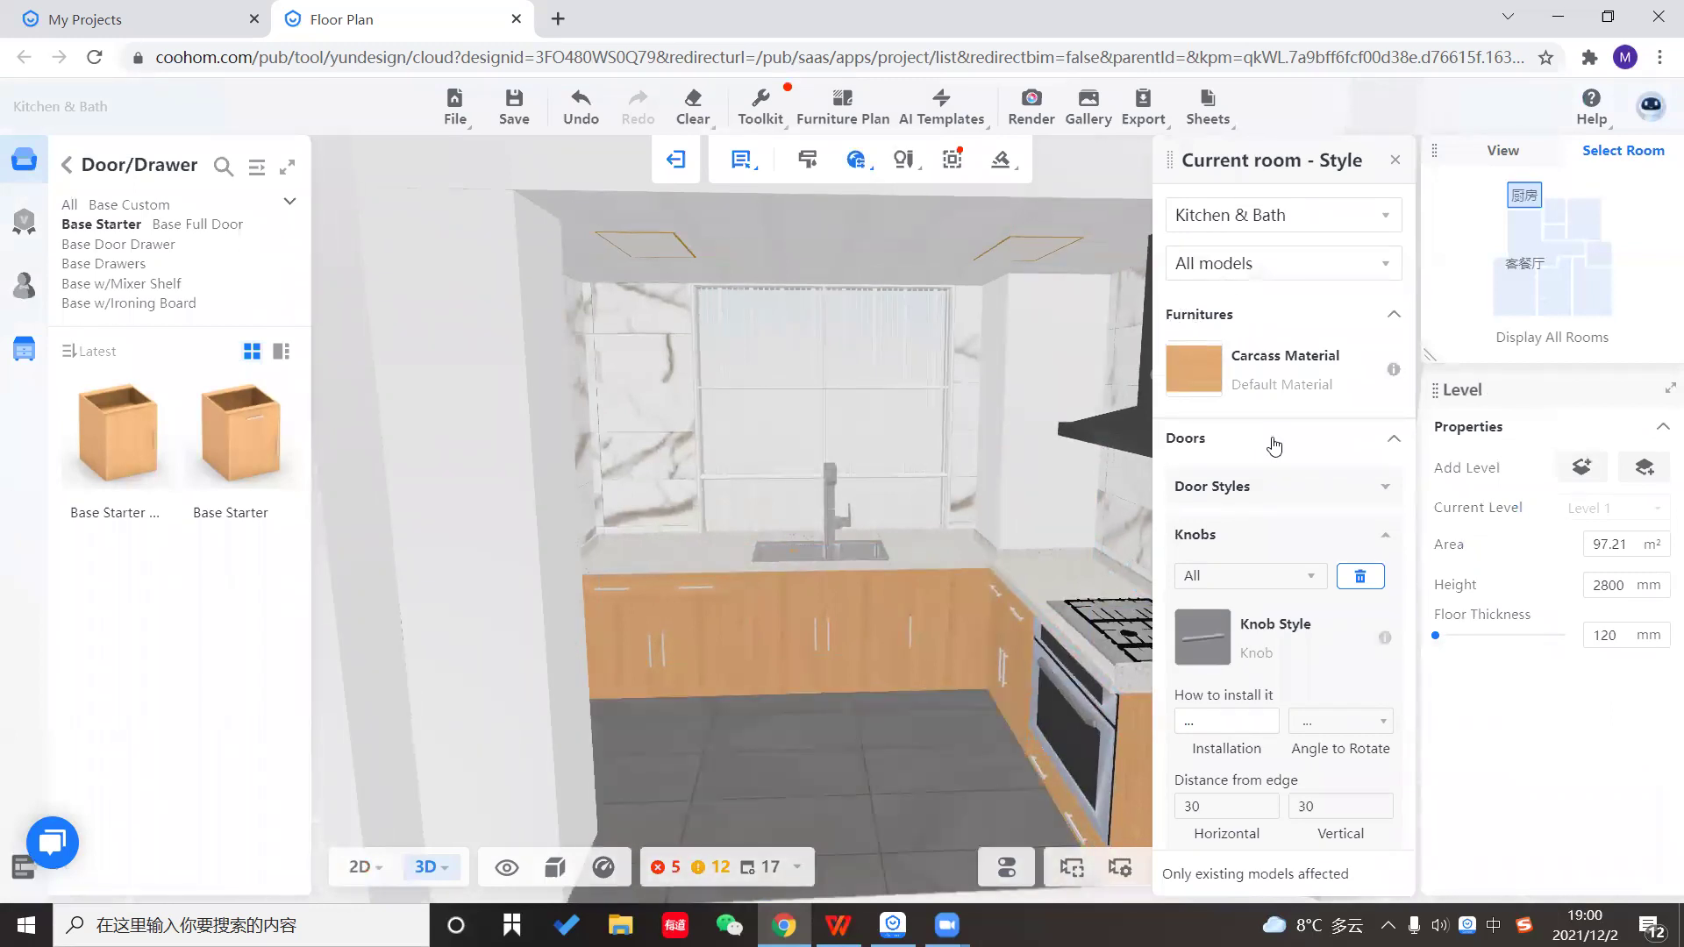
scroll(1263, 474, down, 3)
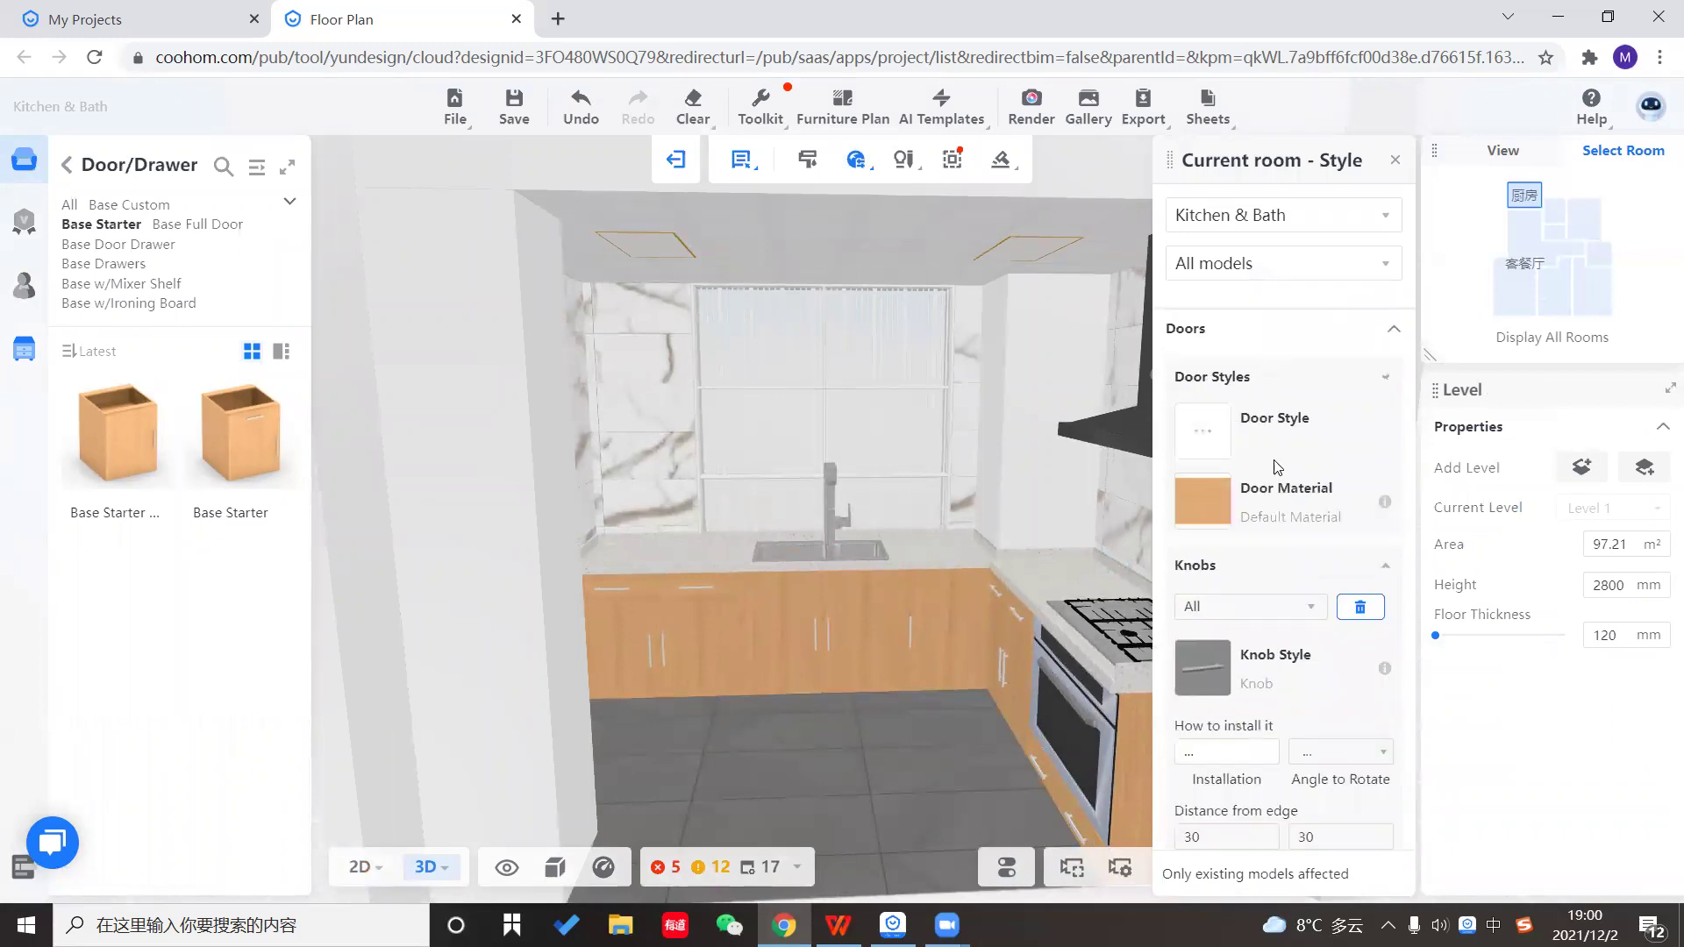
scroll(1288, 521, down, 4)
scroll(1276, 570, down, 1)
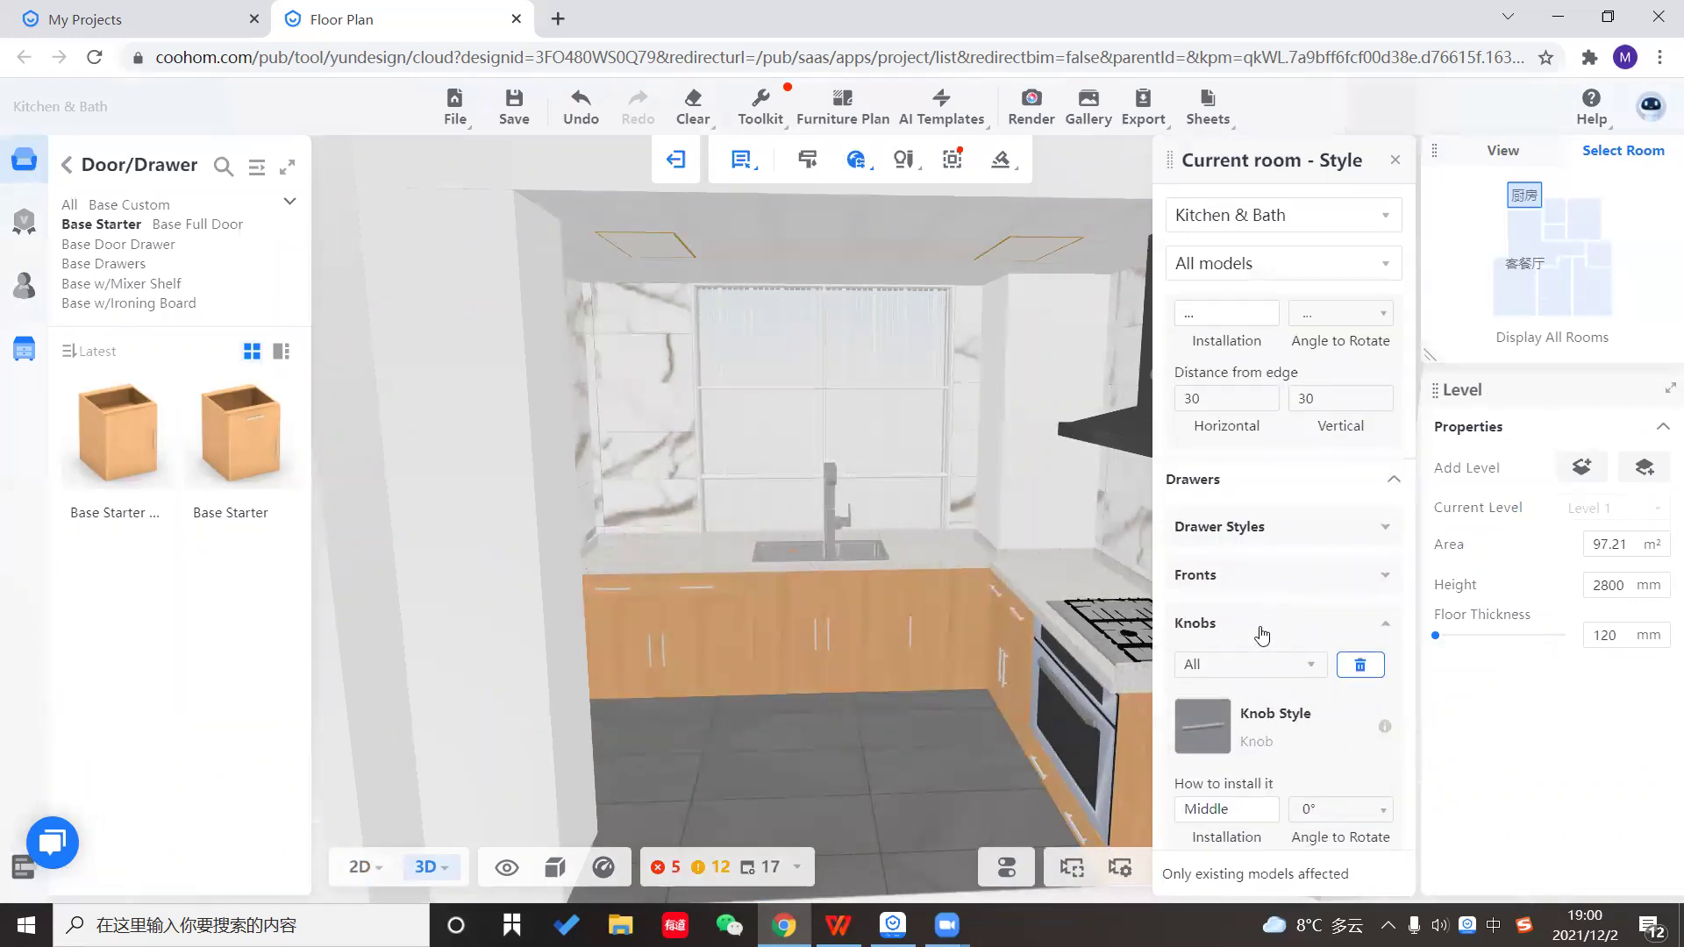
click(1226, 527)
scroll(1202, 439, up, 5)
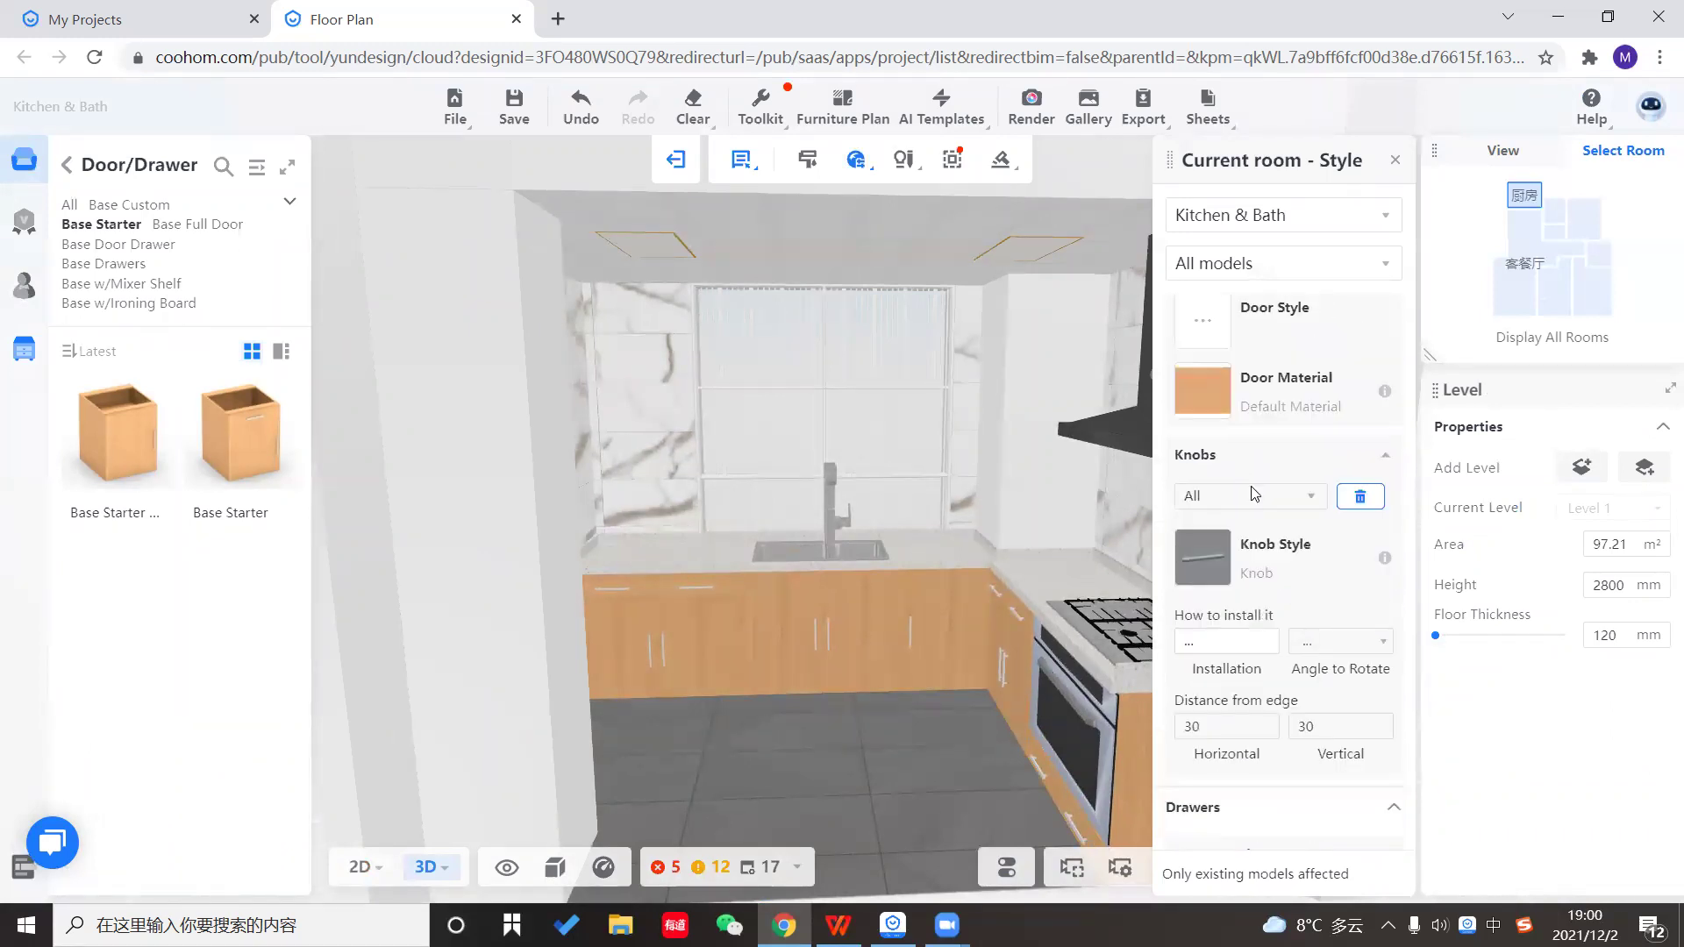
Set the carcass material of all kitchen cabinets to the first light-wood embossed laminate from the selected laminate materials.
click(1193, 369)
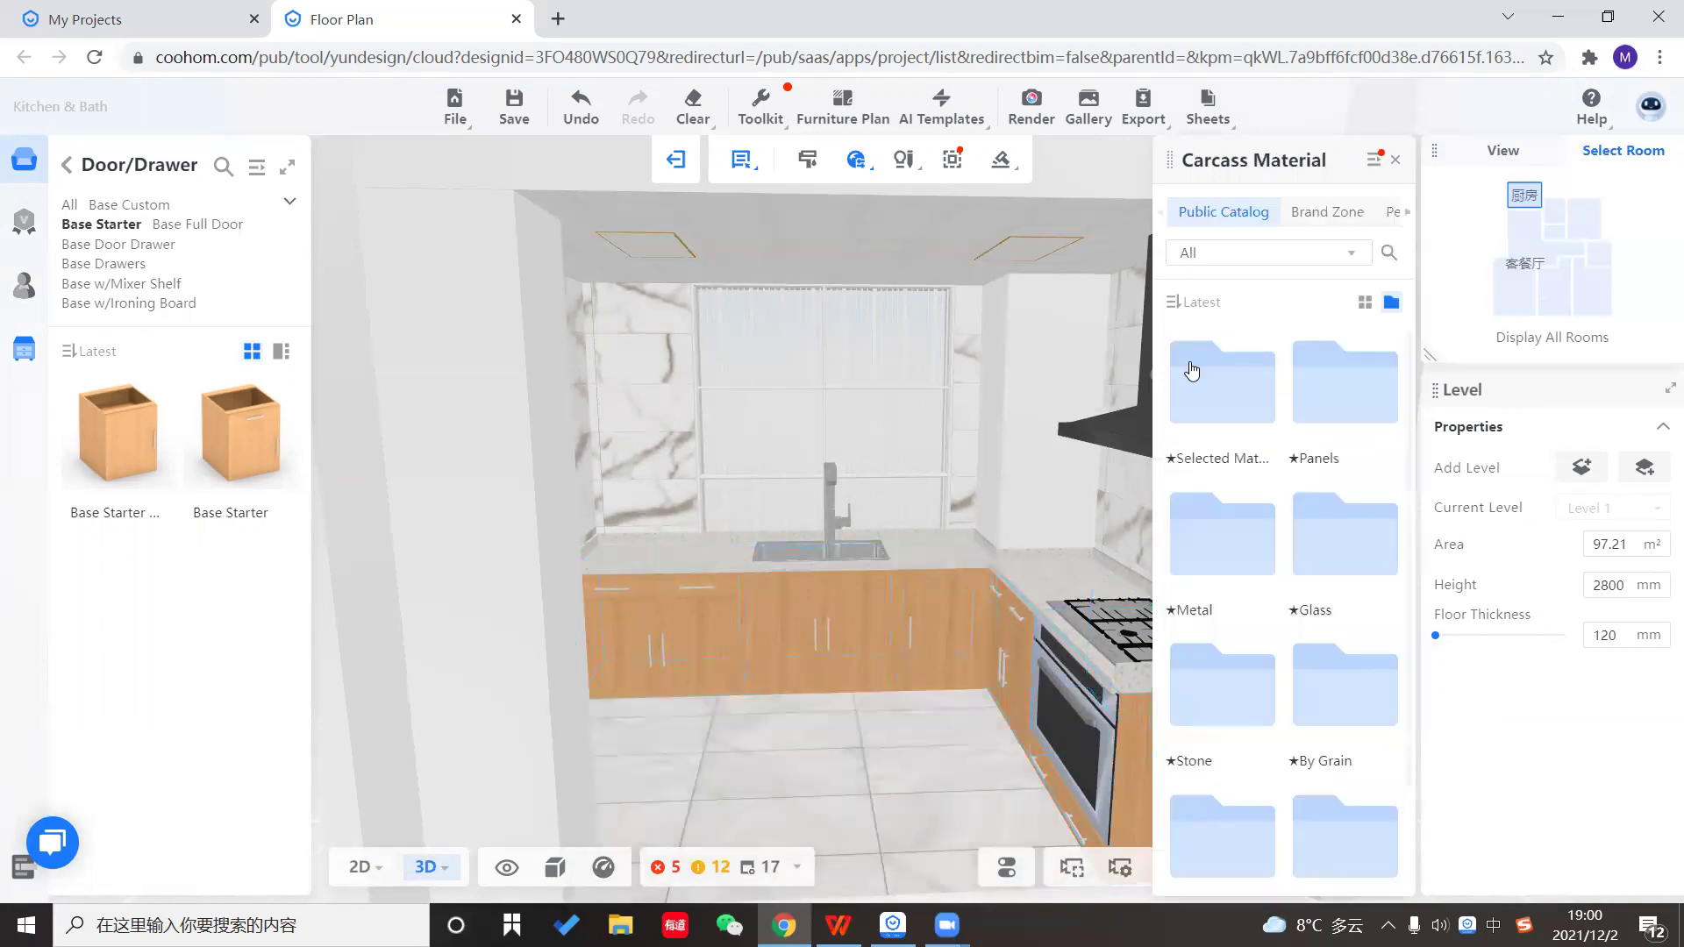
click(1218, 366)
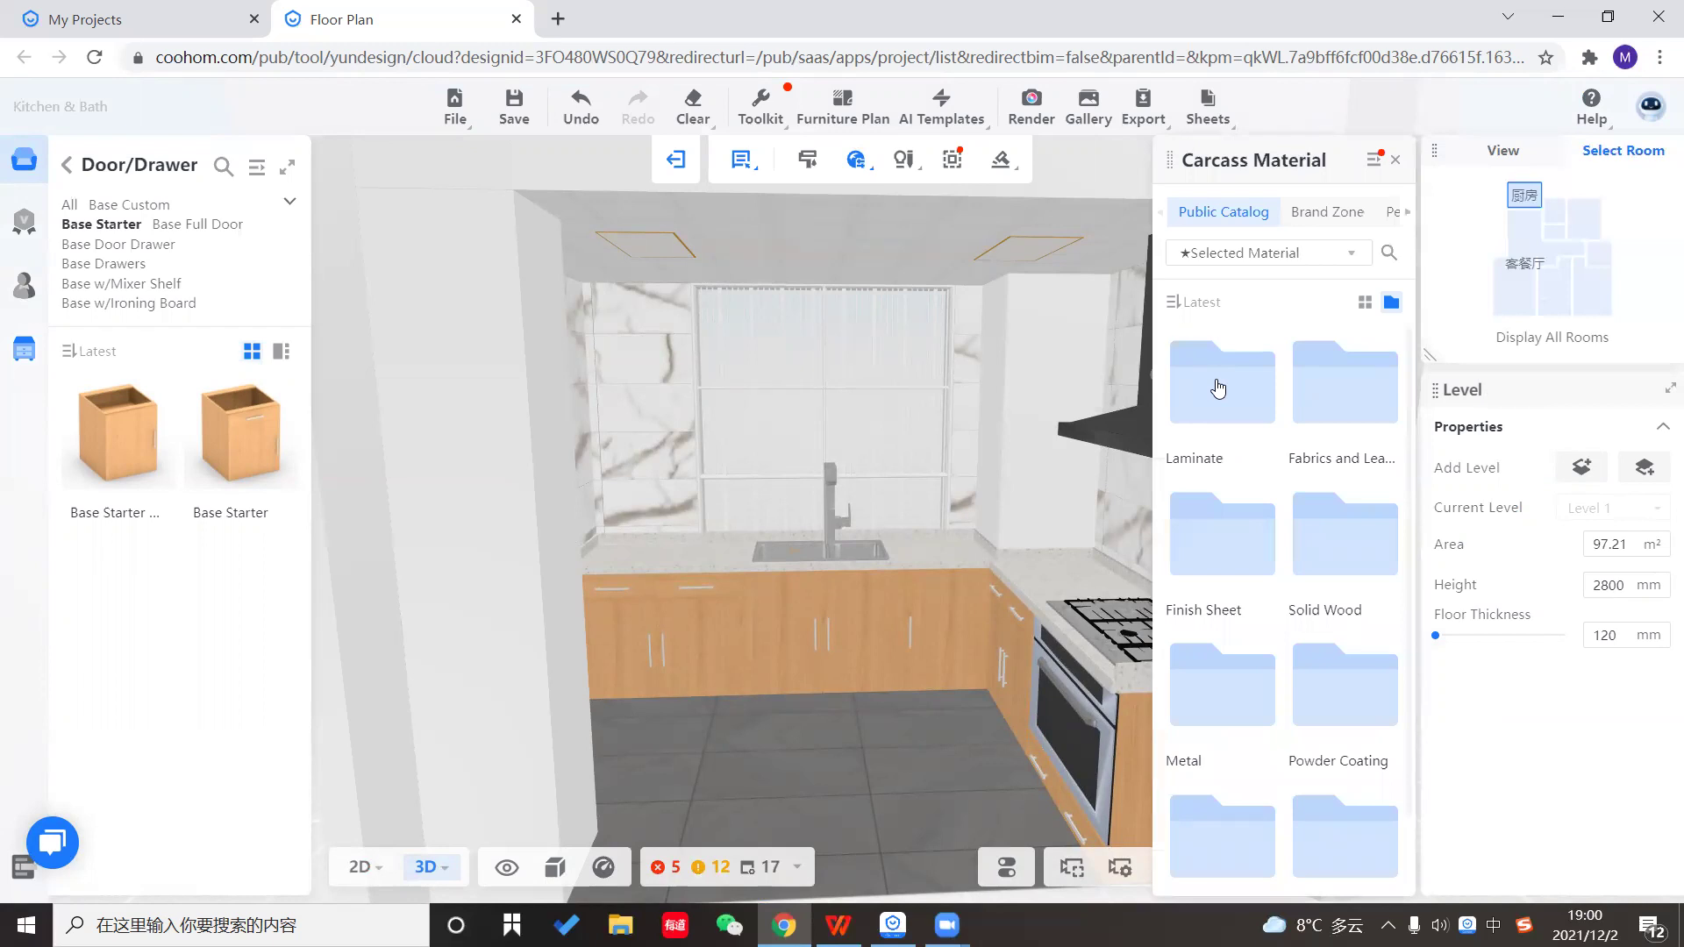
click(1217, 388)
click(1215, 390)
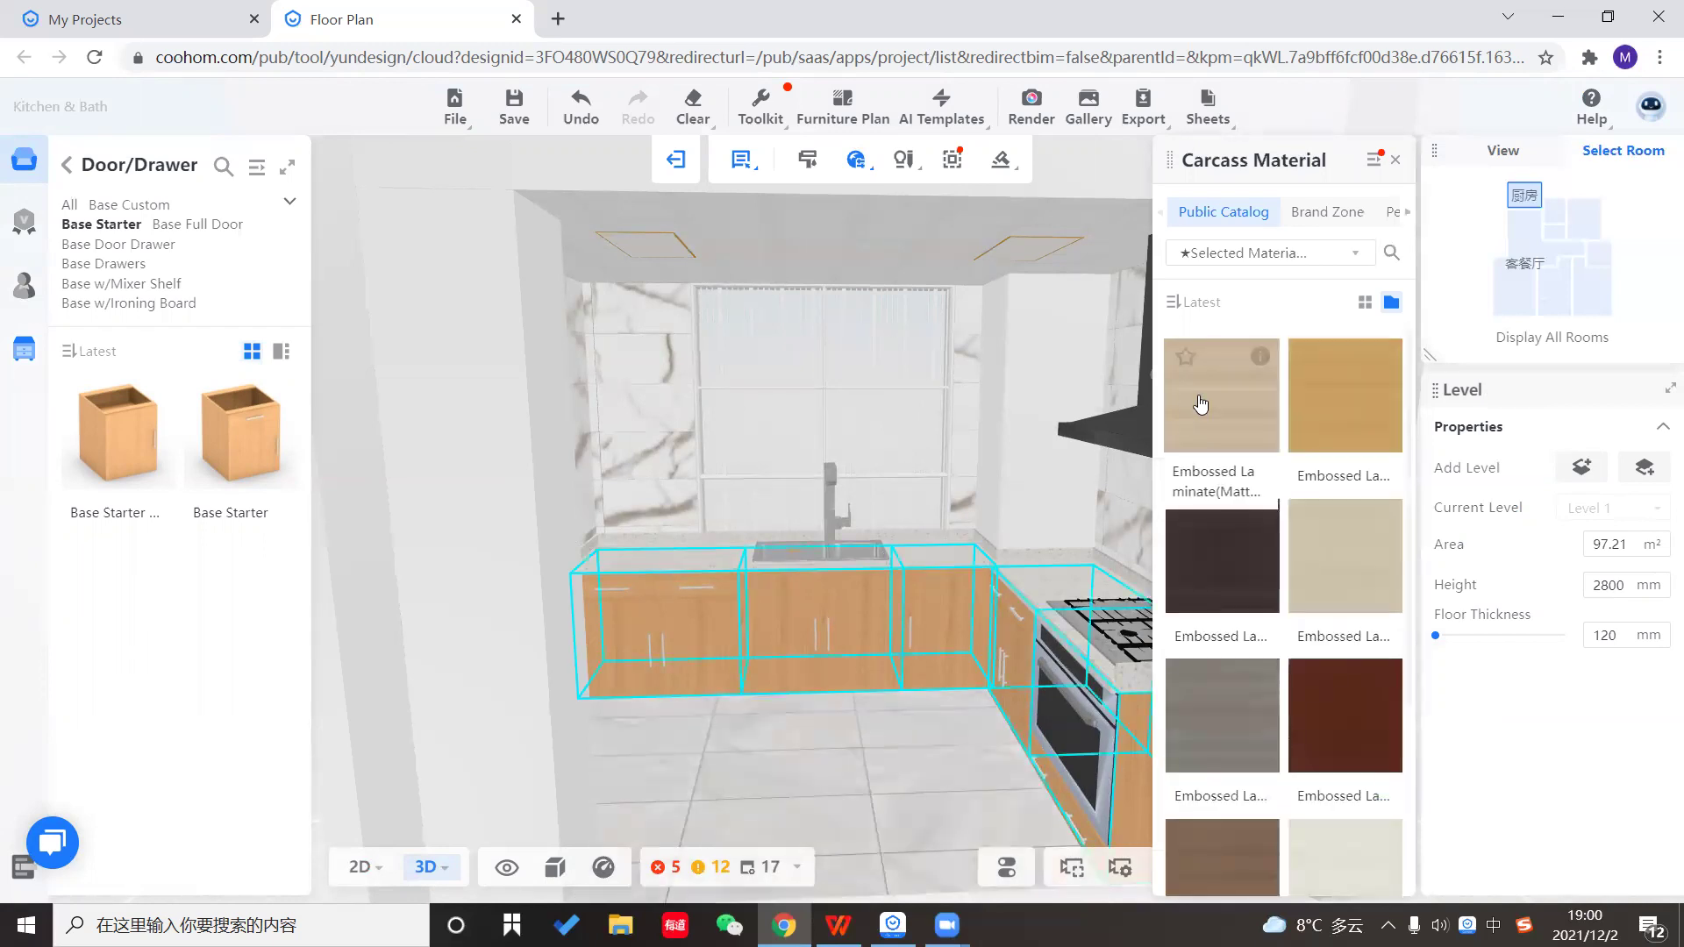
click(1203, 400)
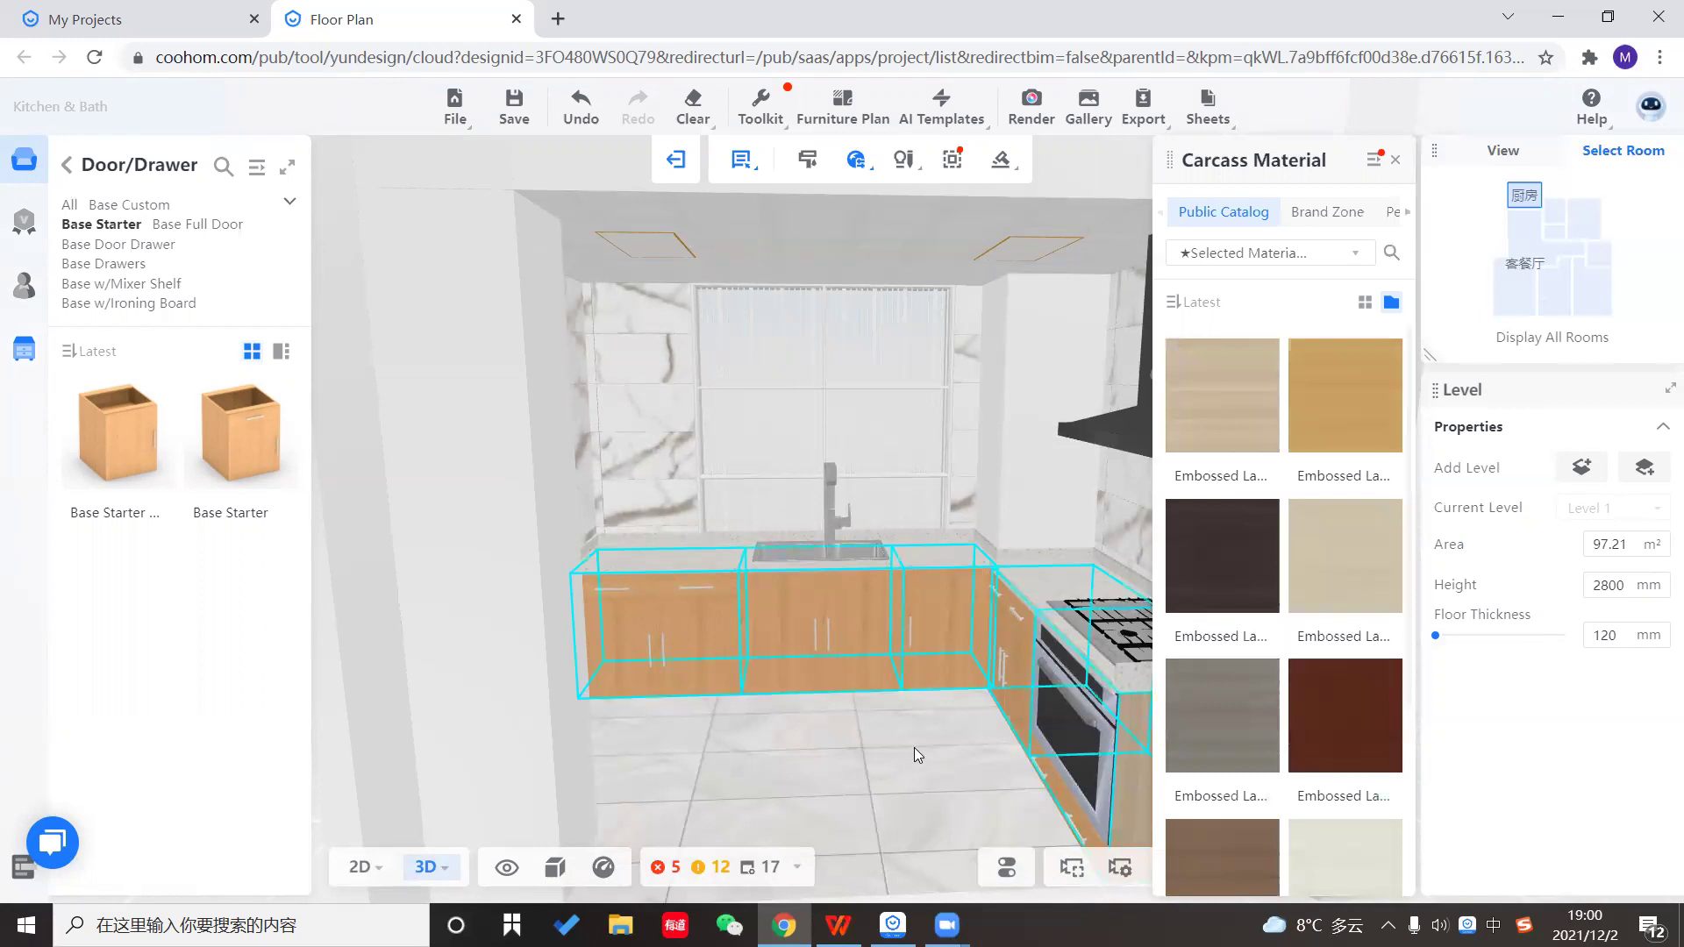
drag(833, 742, 823, 726)
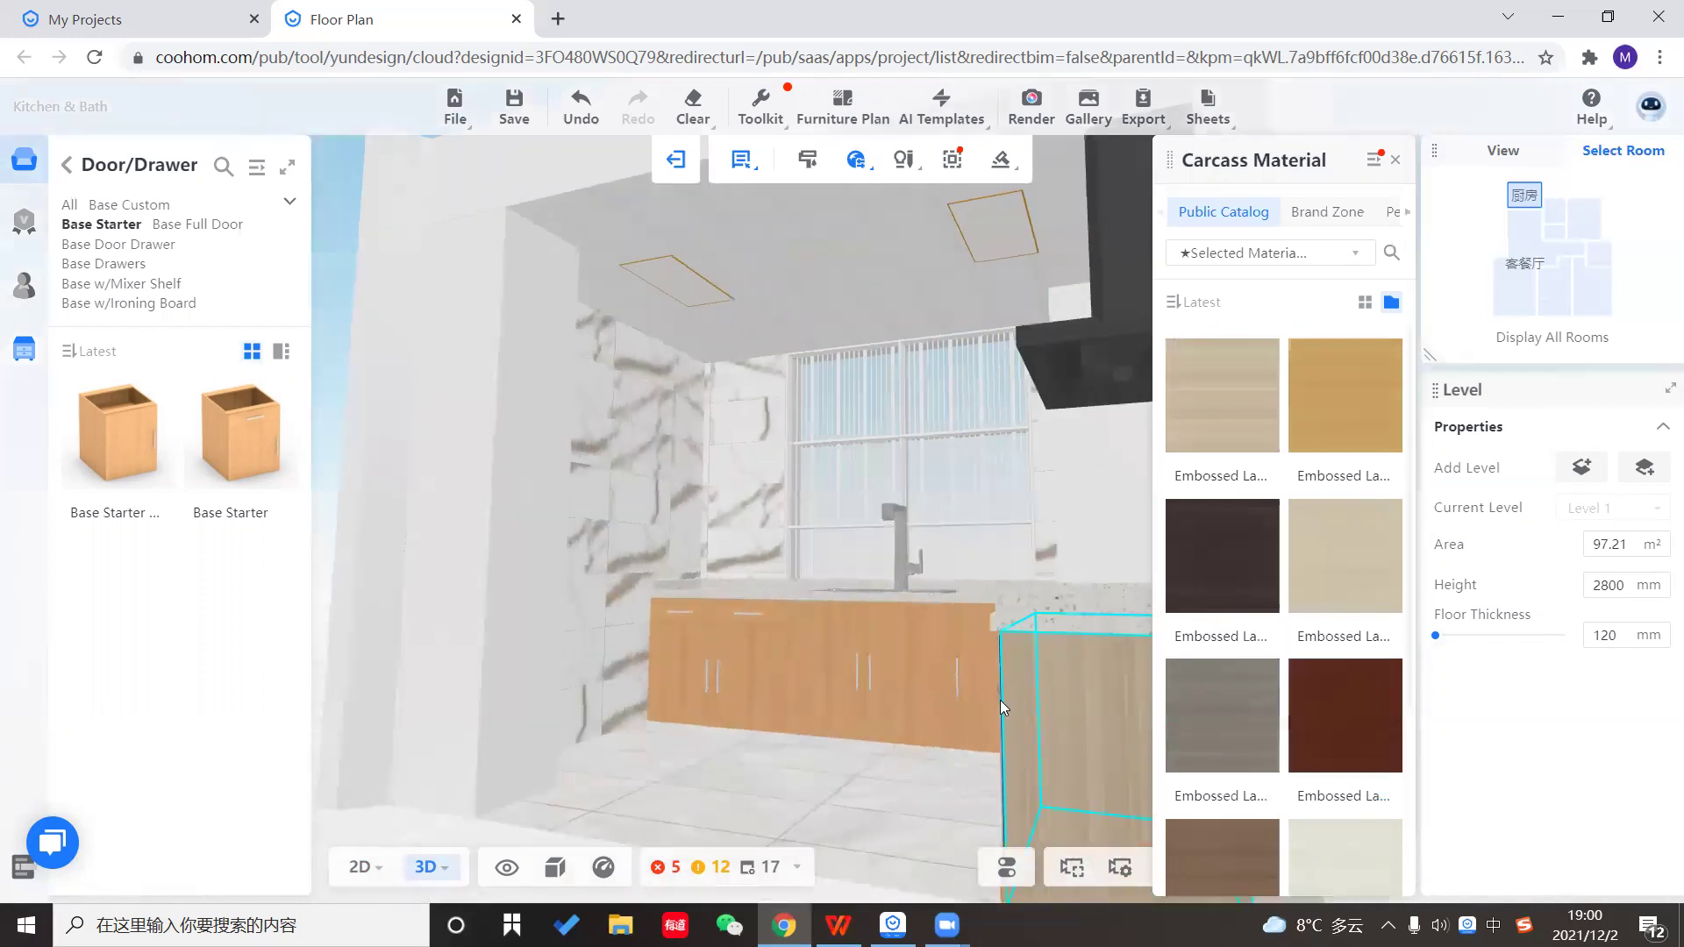
scroll(686, 769, down, 5)
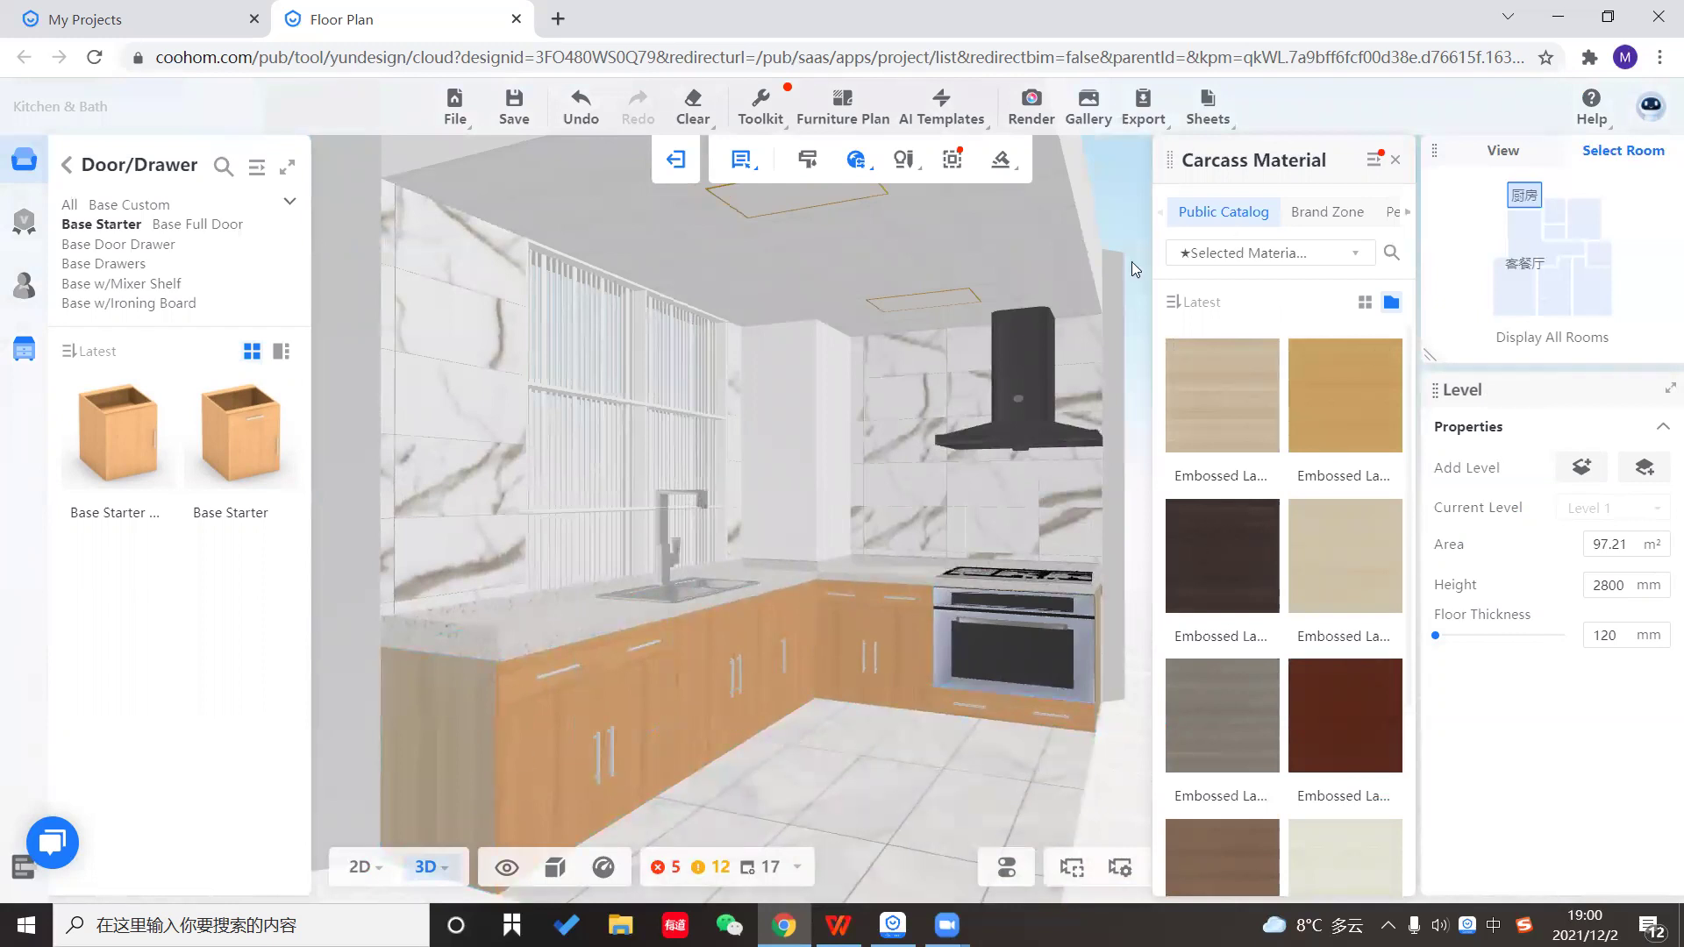
click(1393, 164)
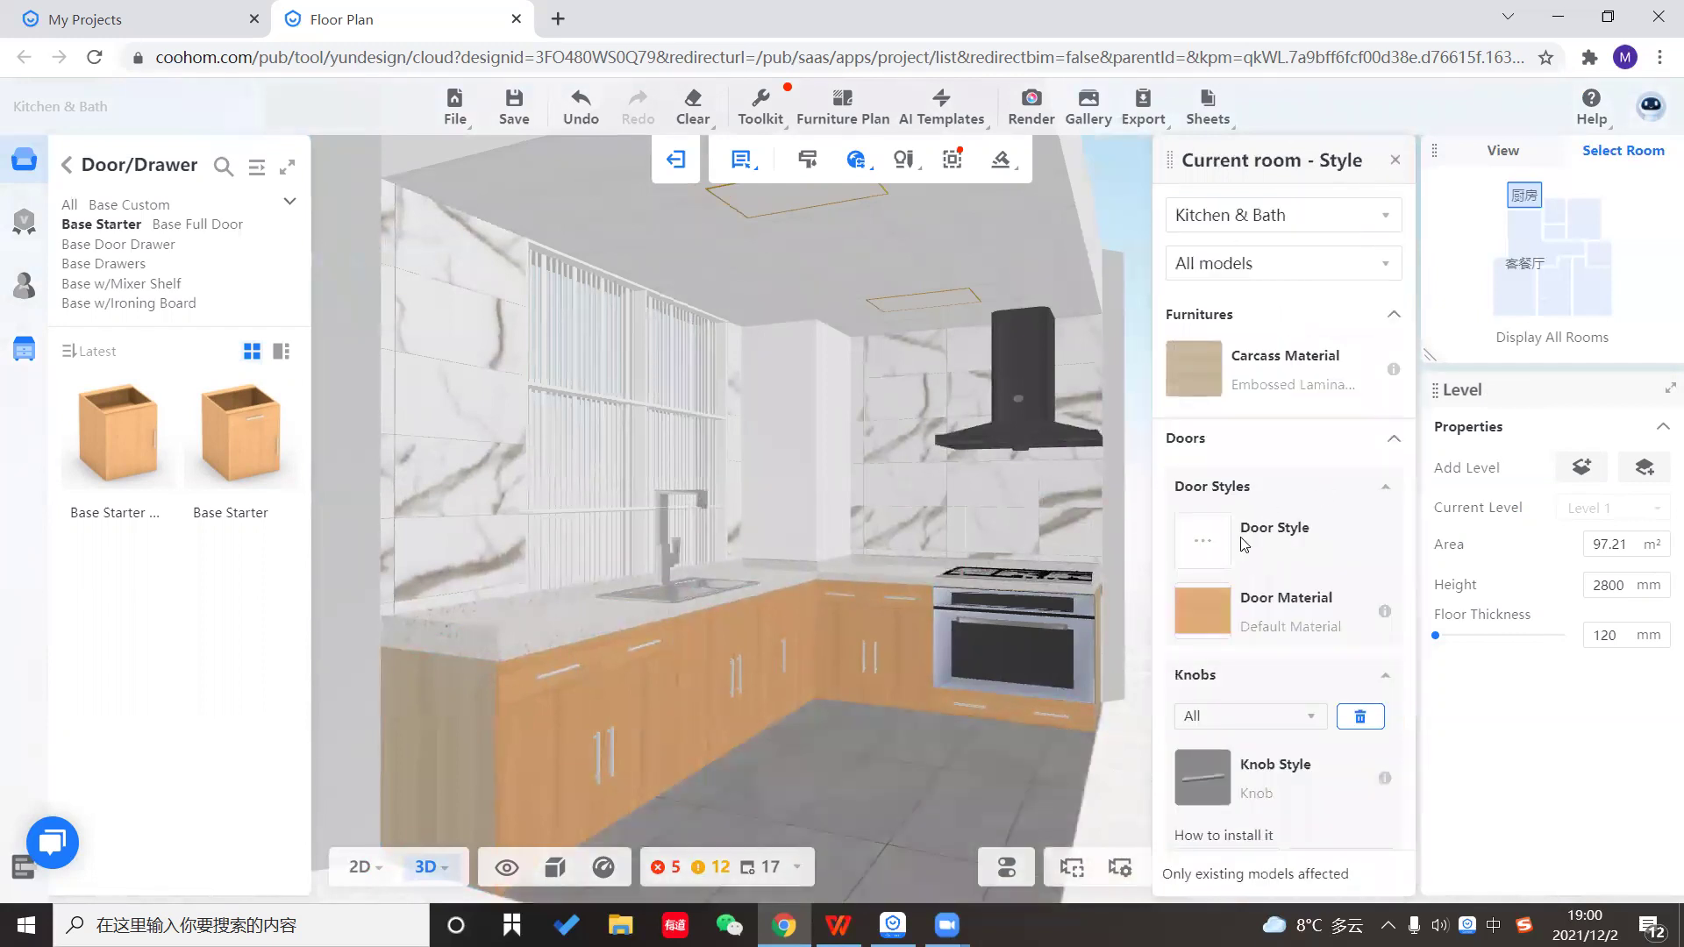
Set the door material of all kitchen cabinets to the same light-wood embossed laminate as the carcasses.
click(1201, 605)
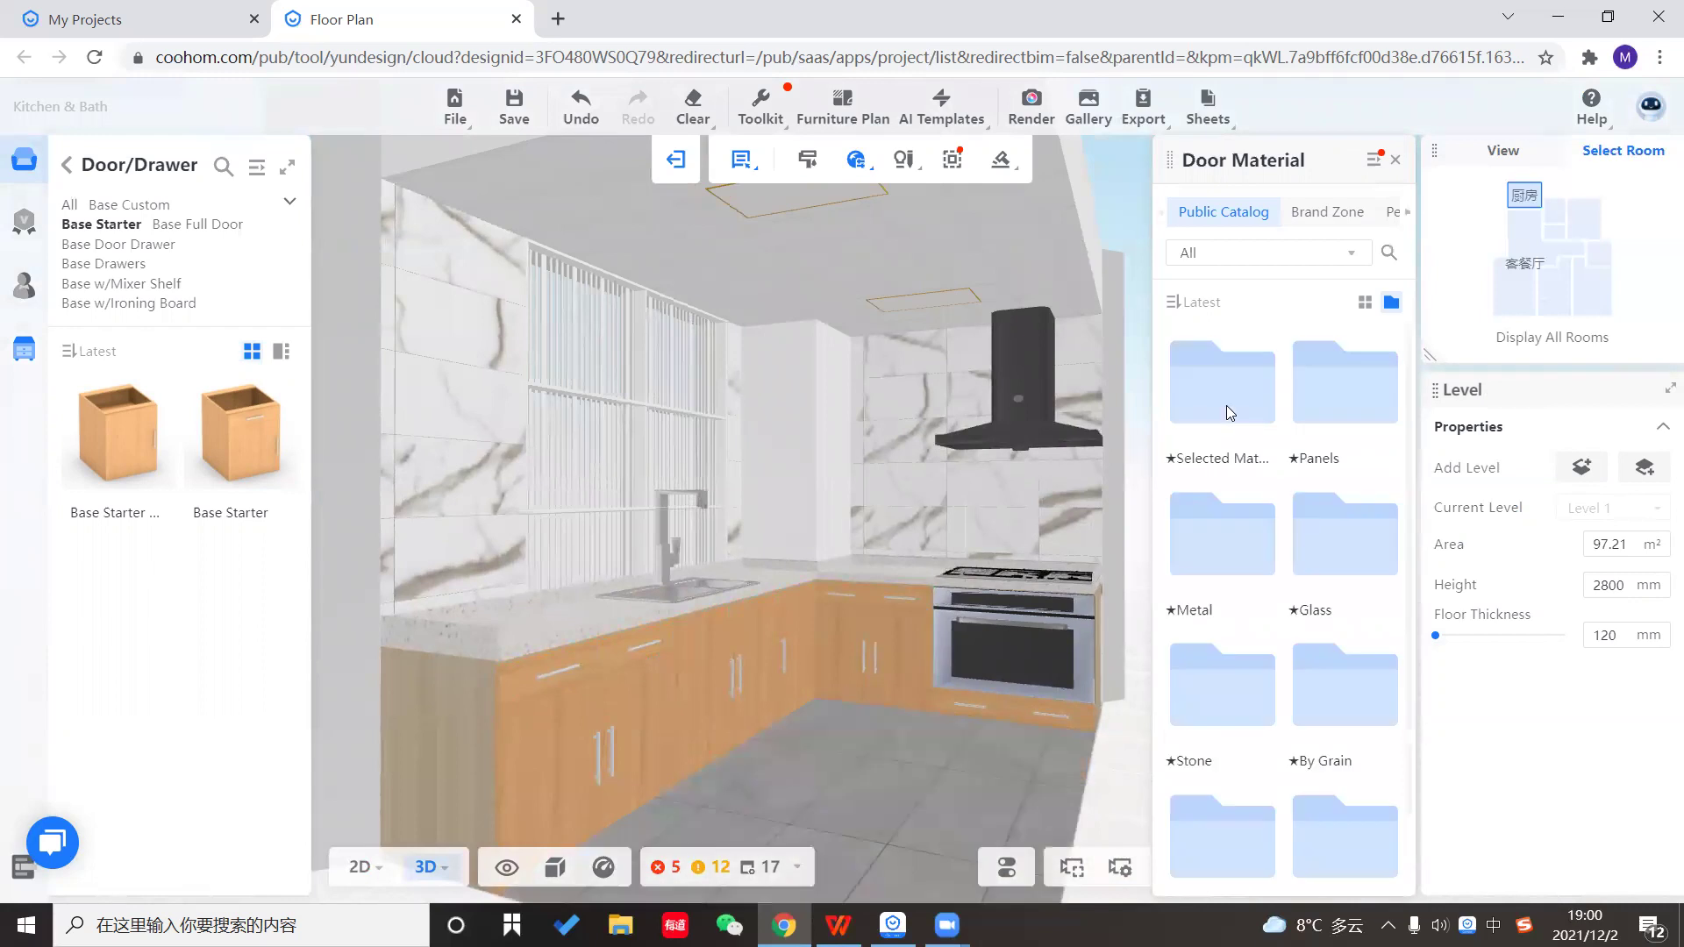
click(1215, 406)
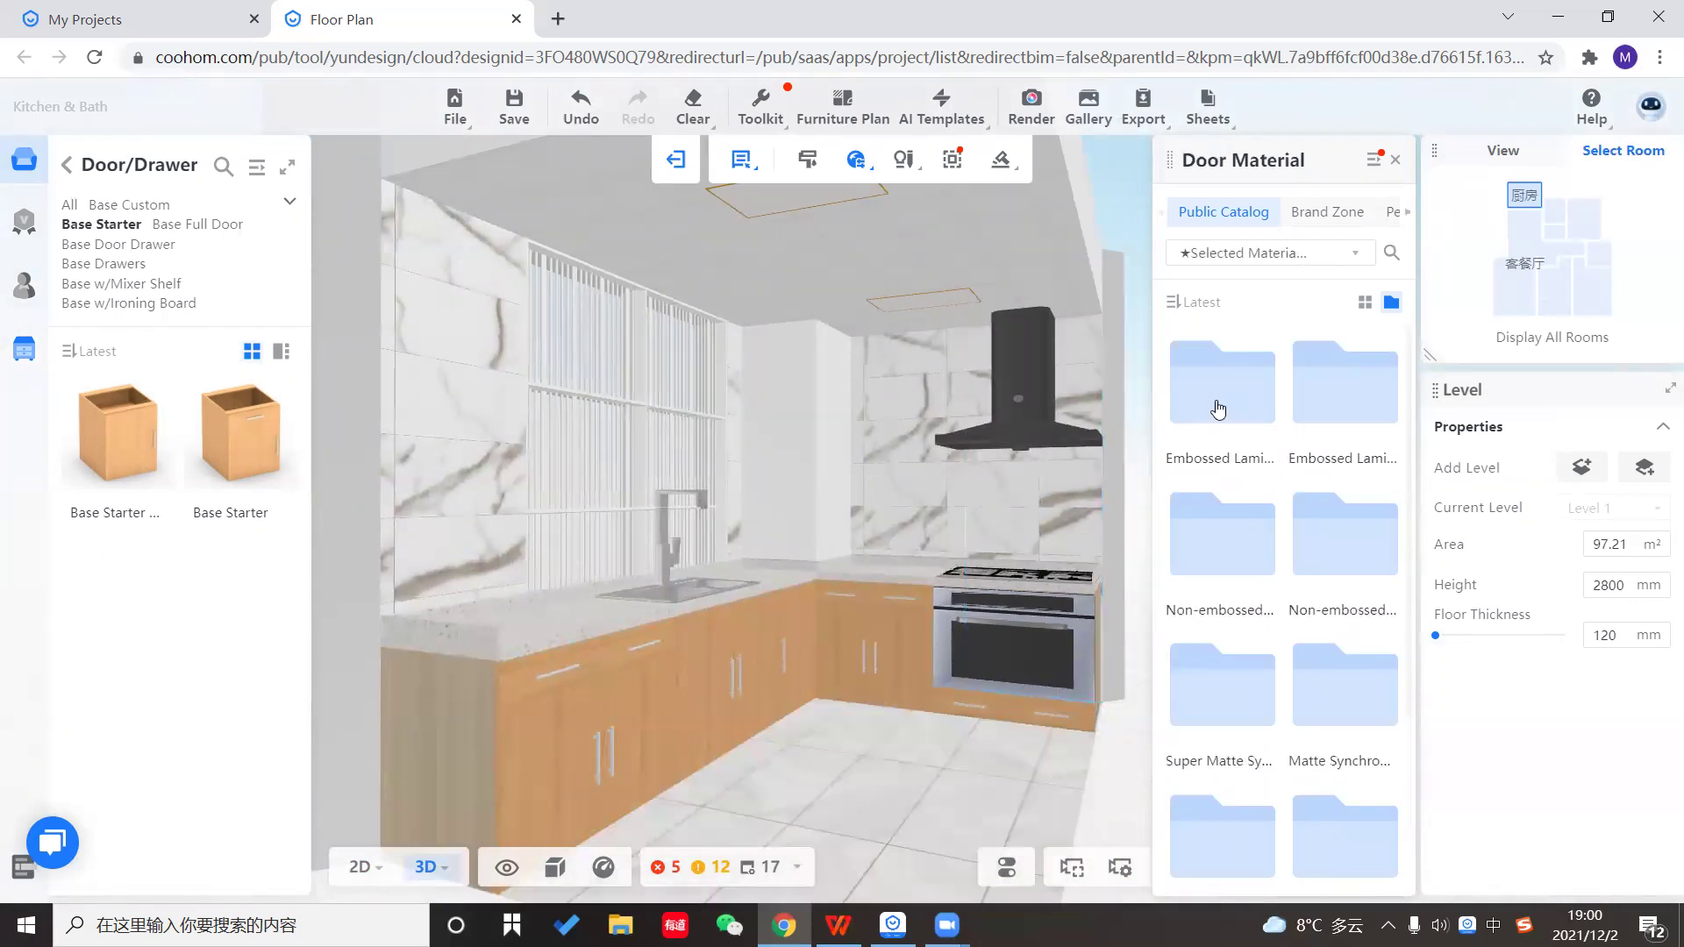
click(1220, 404)
click(1221, 398)
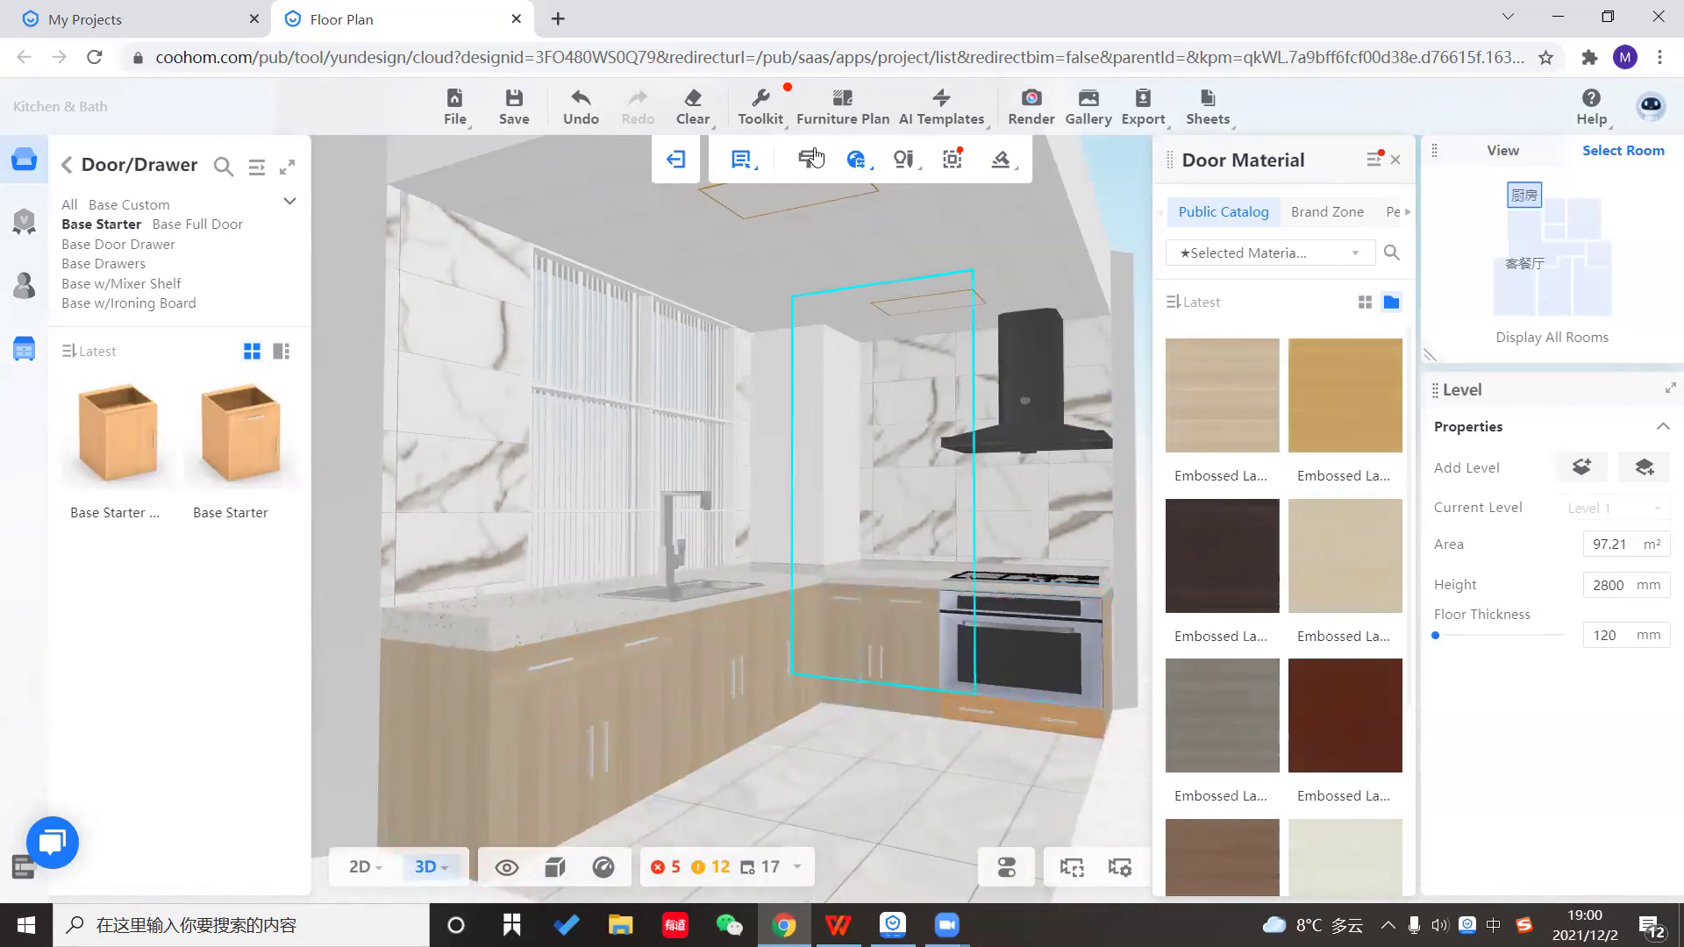
Copy the light-wood cabinet door material onto the drawer fronts beneath the oven with the Material Brush, and leave the door material catalog.
click(759, 109)
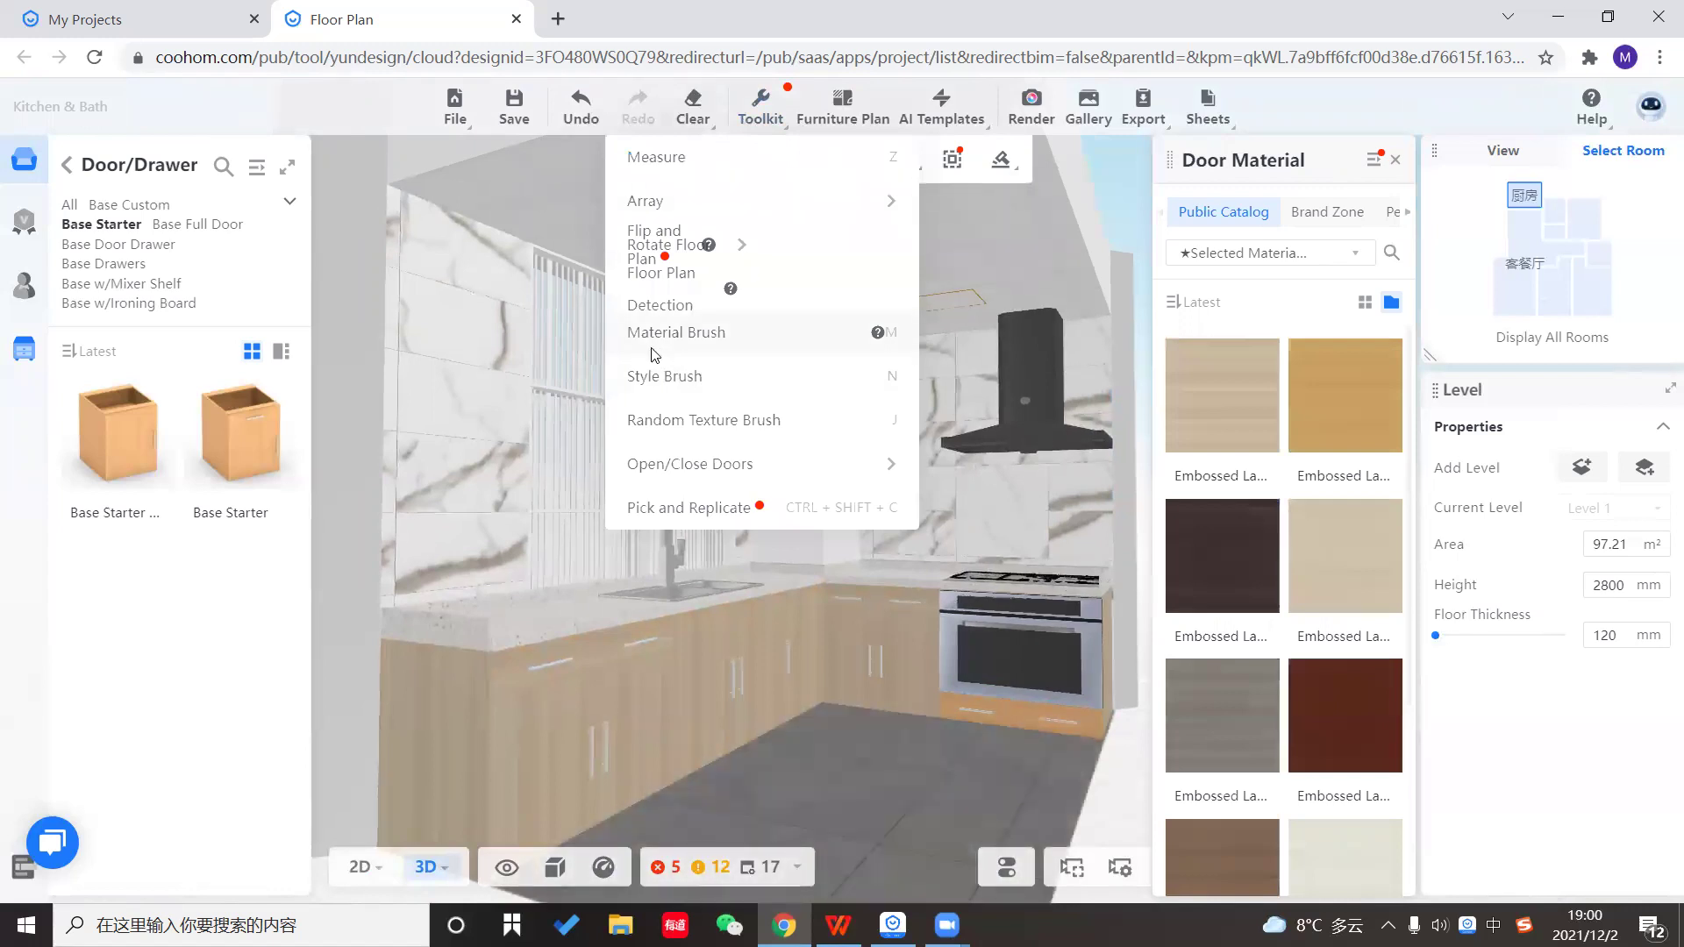
click(653, 338)
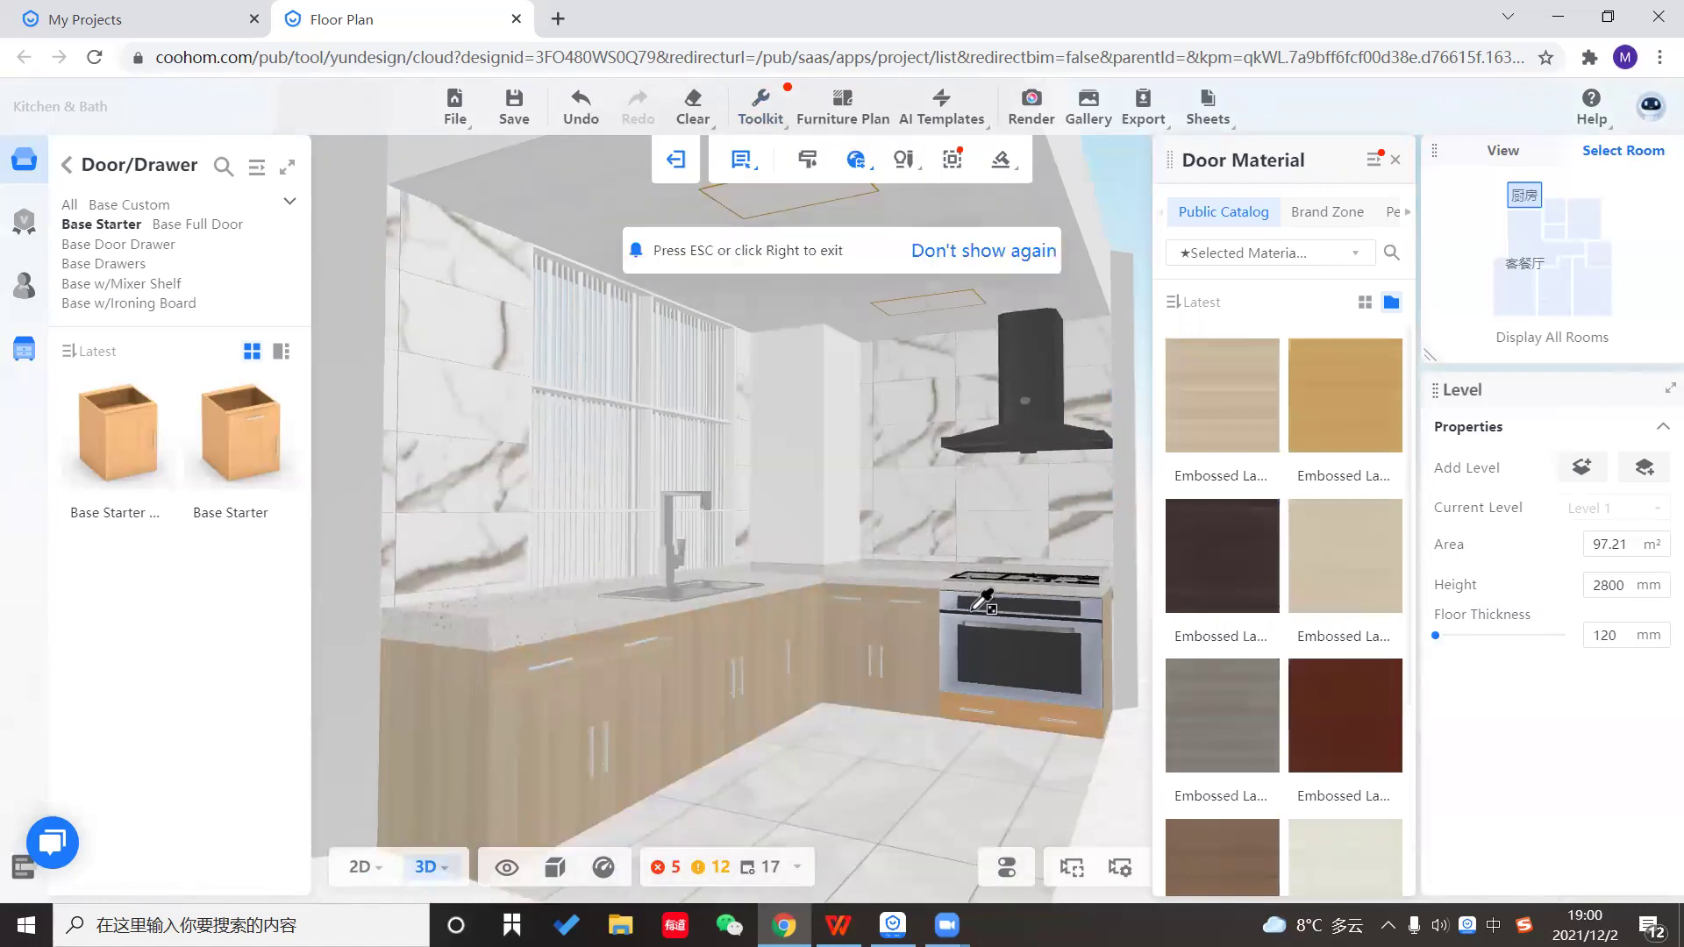
click(914, 652)
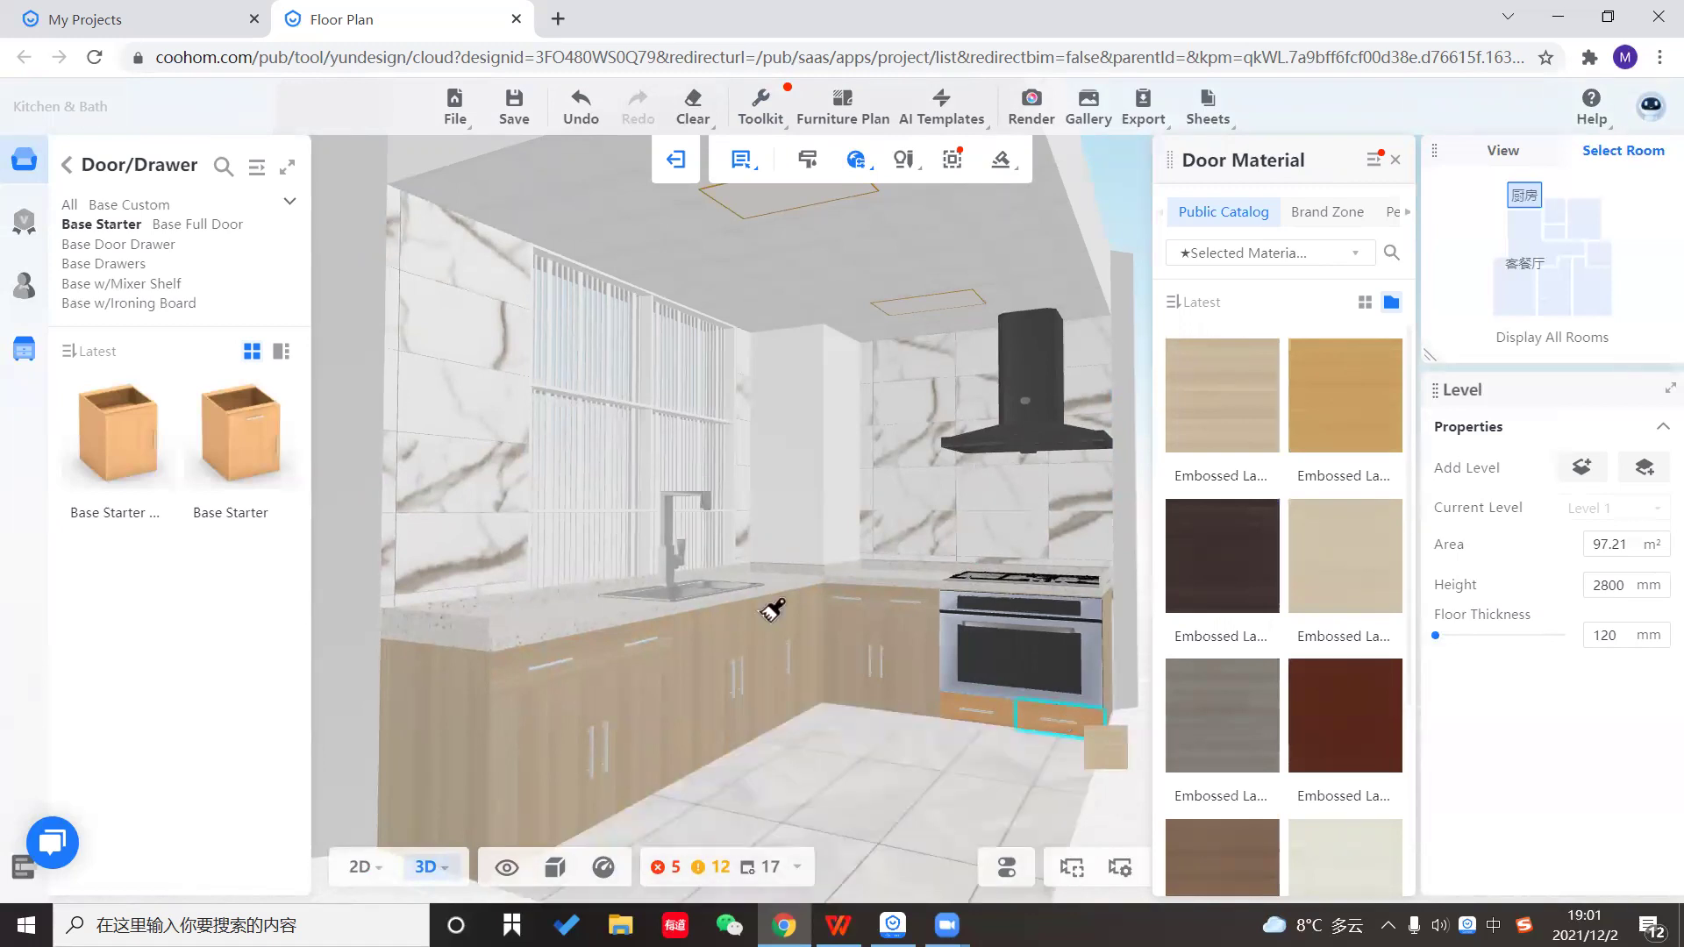
click(909, 466)
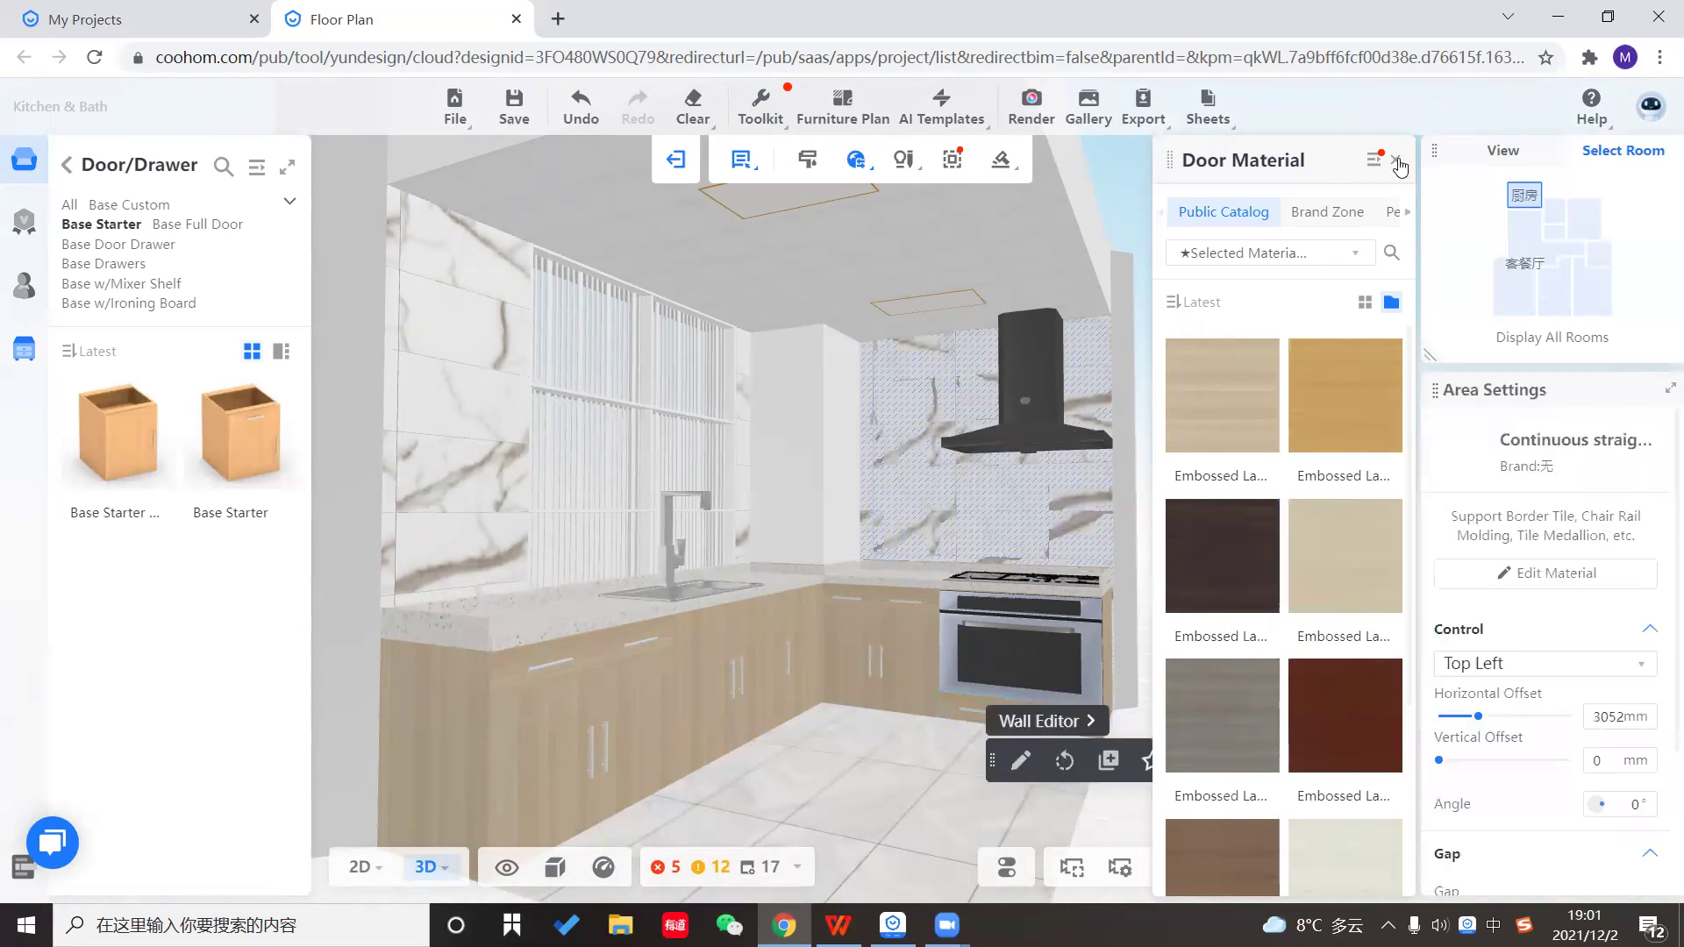
click(1395, 160)
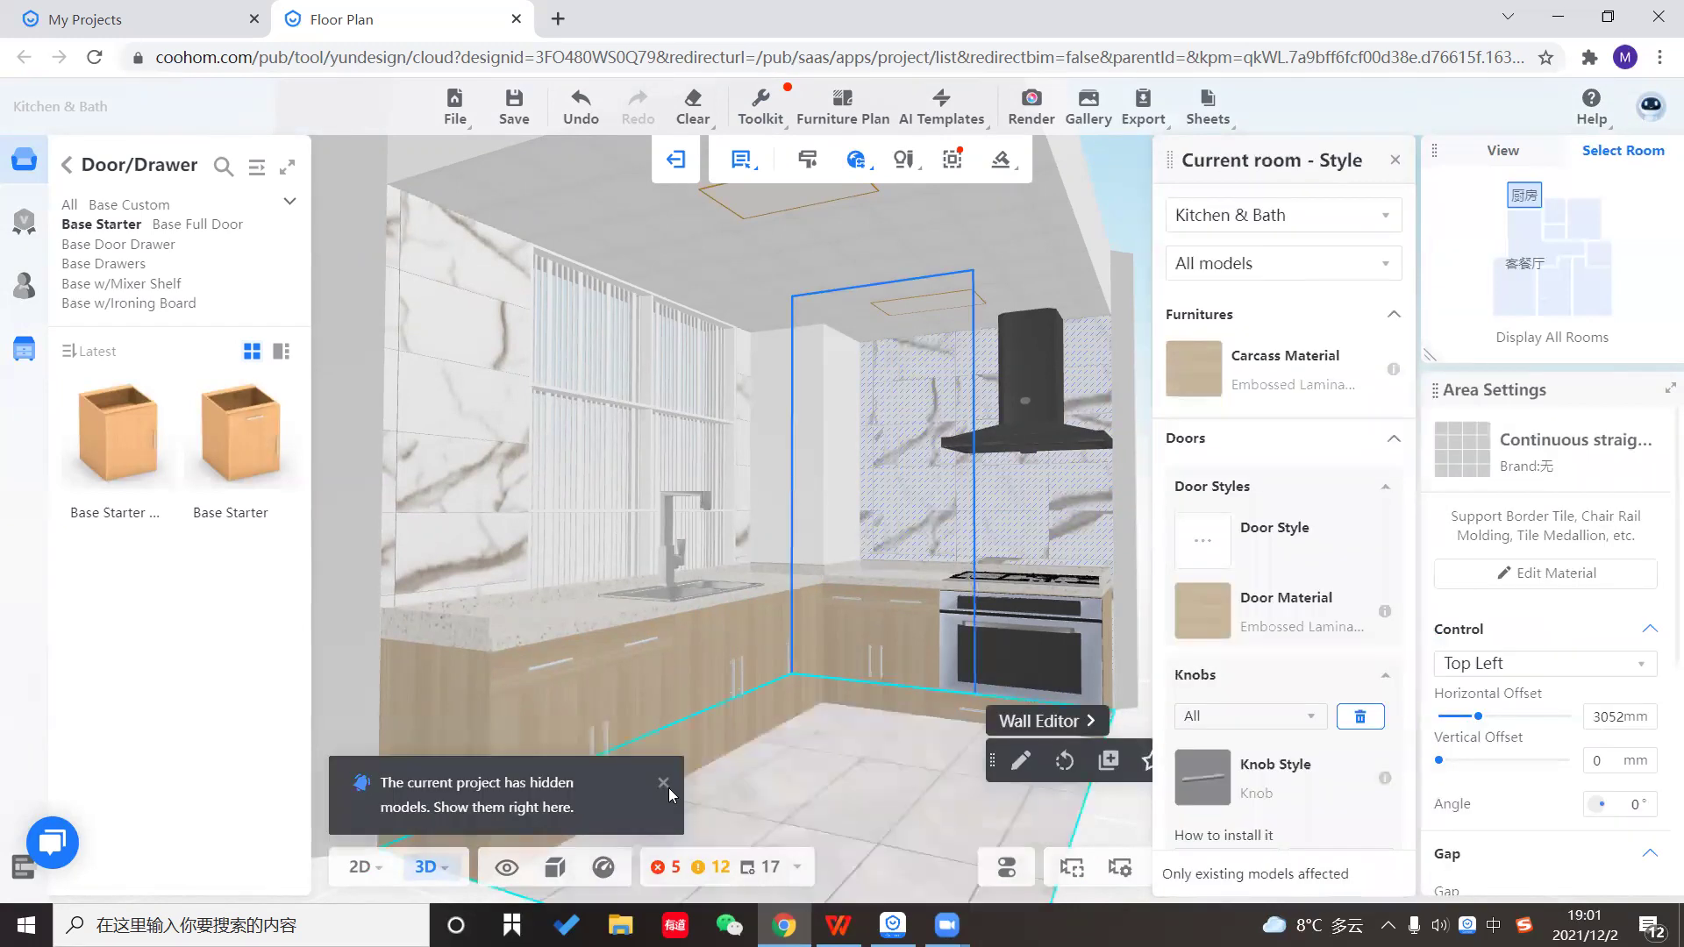
Replace the knob style on all cabinet doors with LA350 from the Catalog 1.0 knobs.
drag(671, 785, 598, 777)
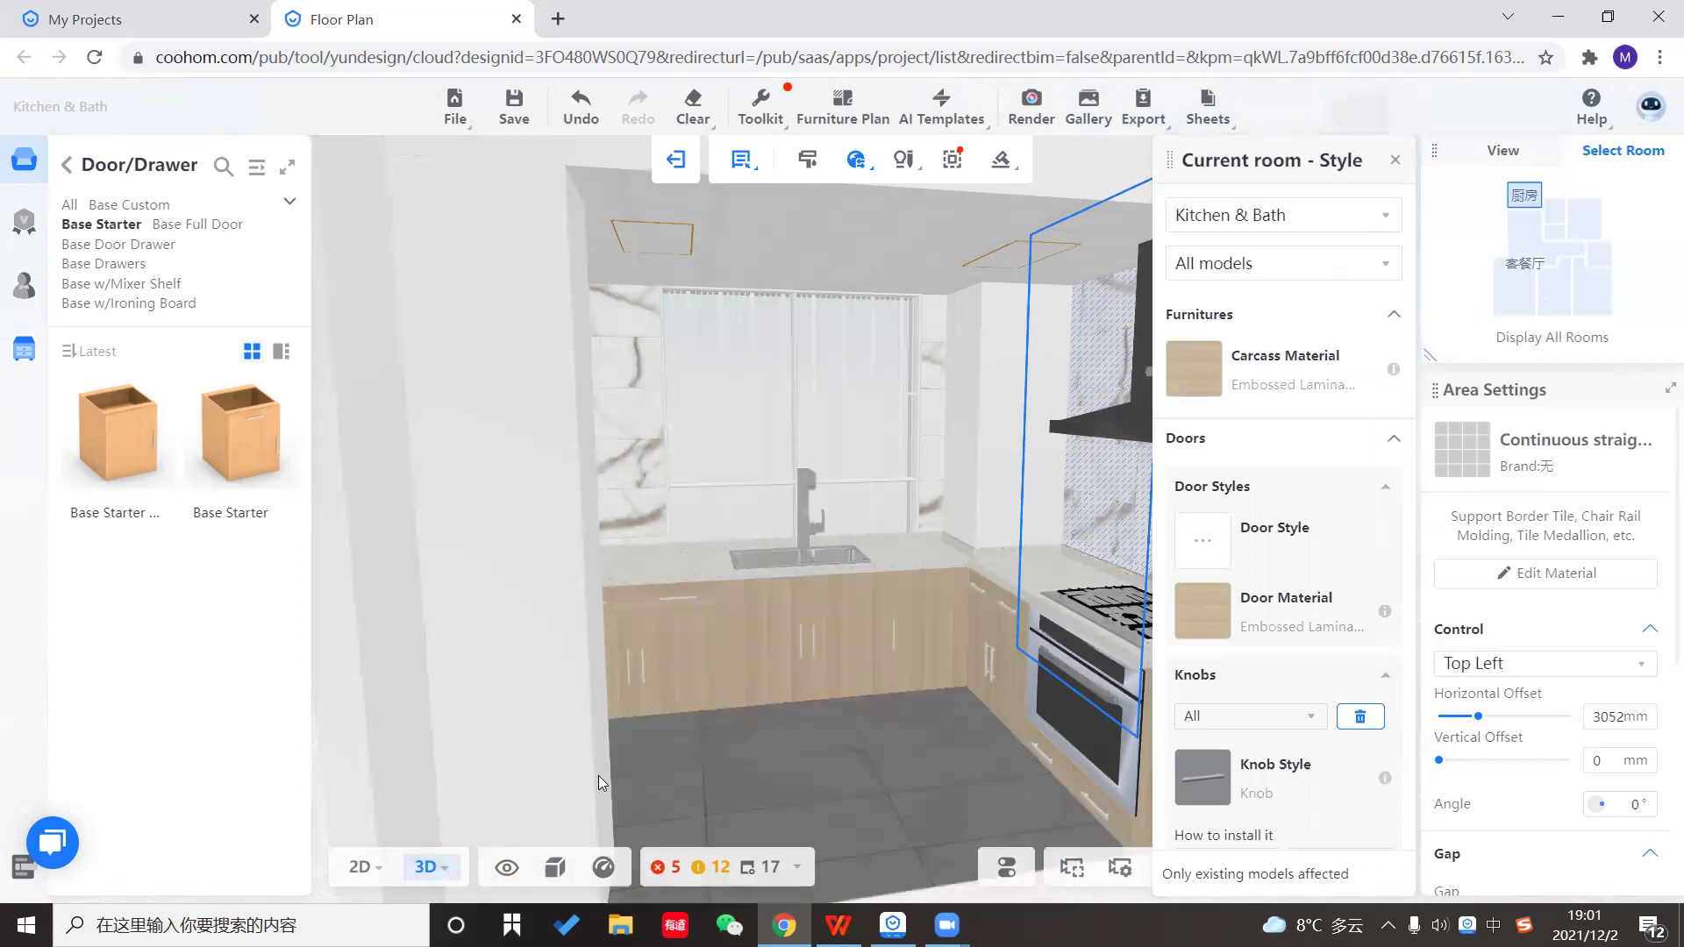
drag(805, 775, 733, 745)
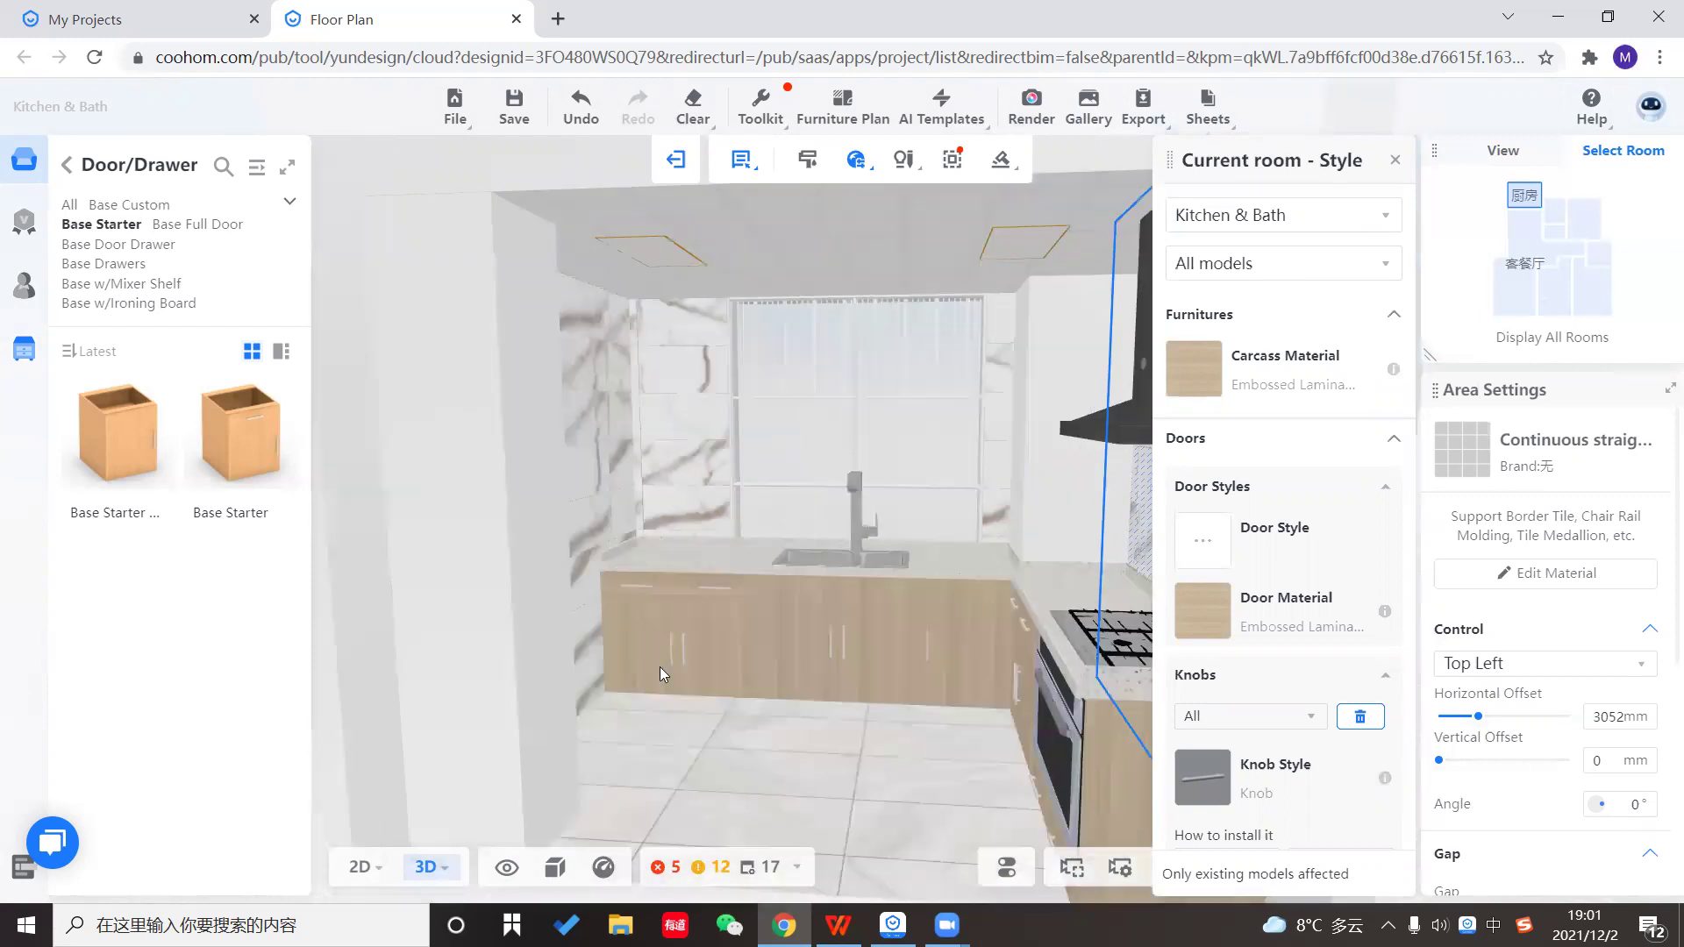
click(685, 652)
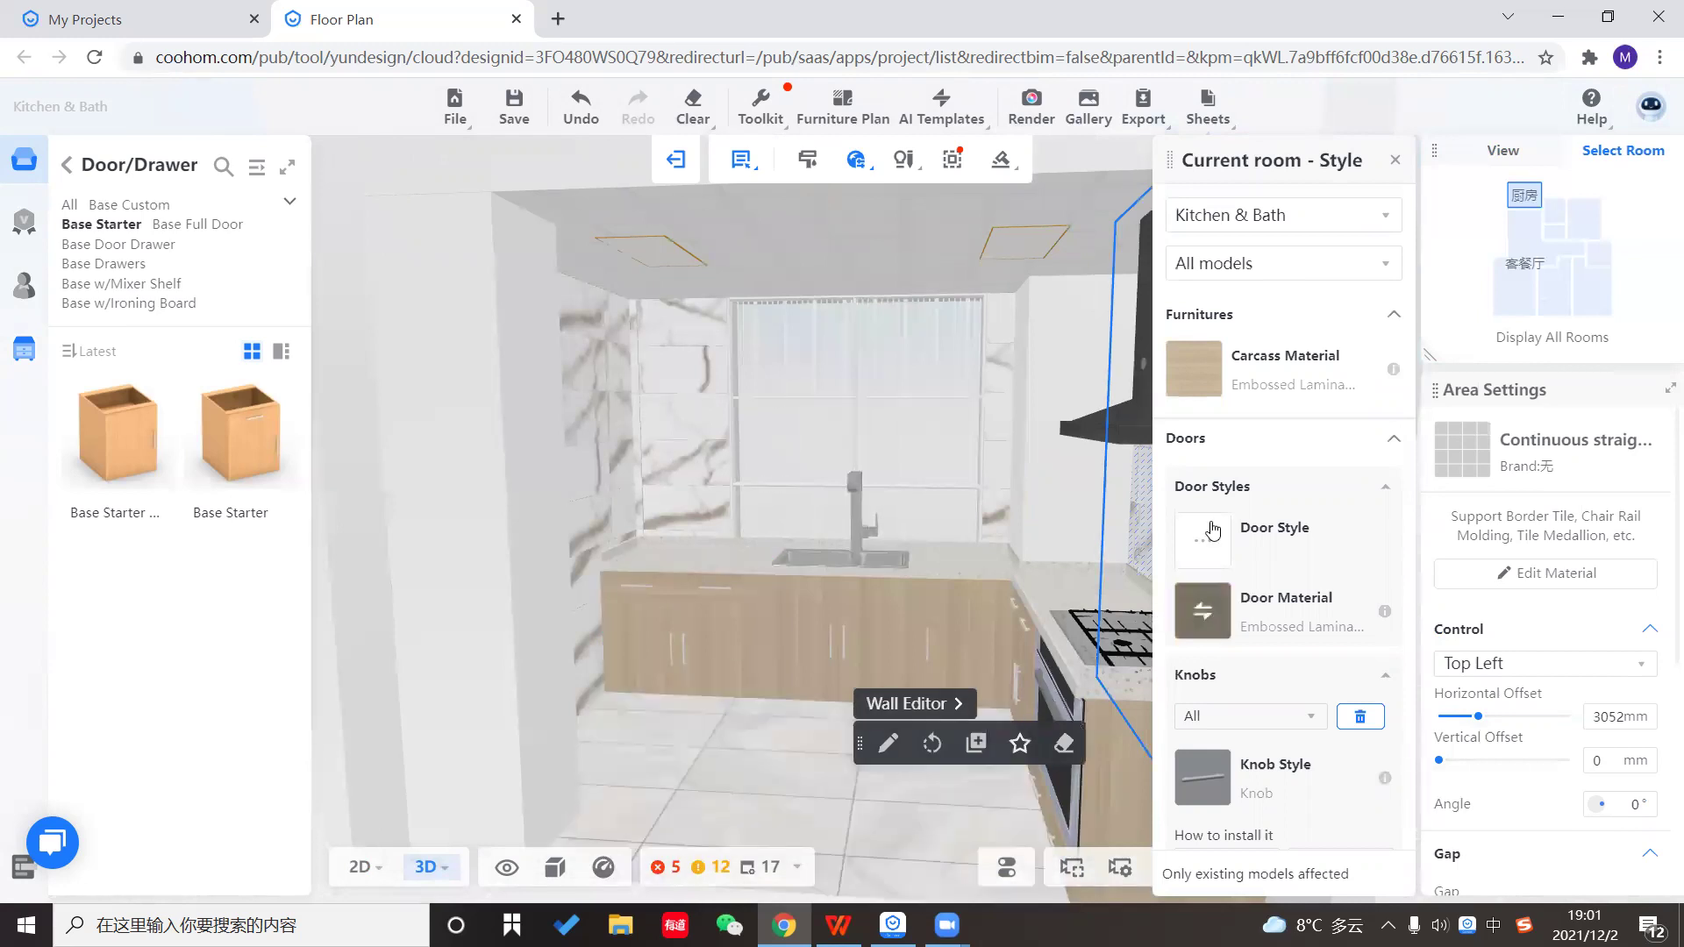
scroll(1241, 649, down, 1)
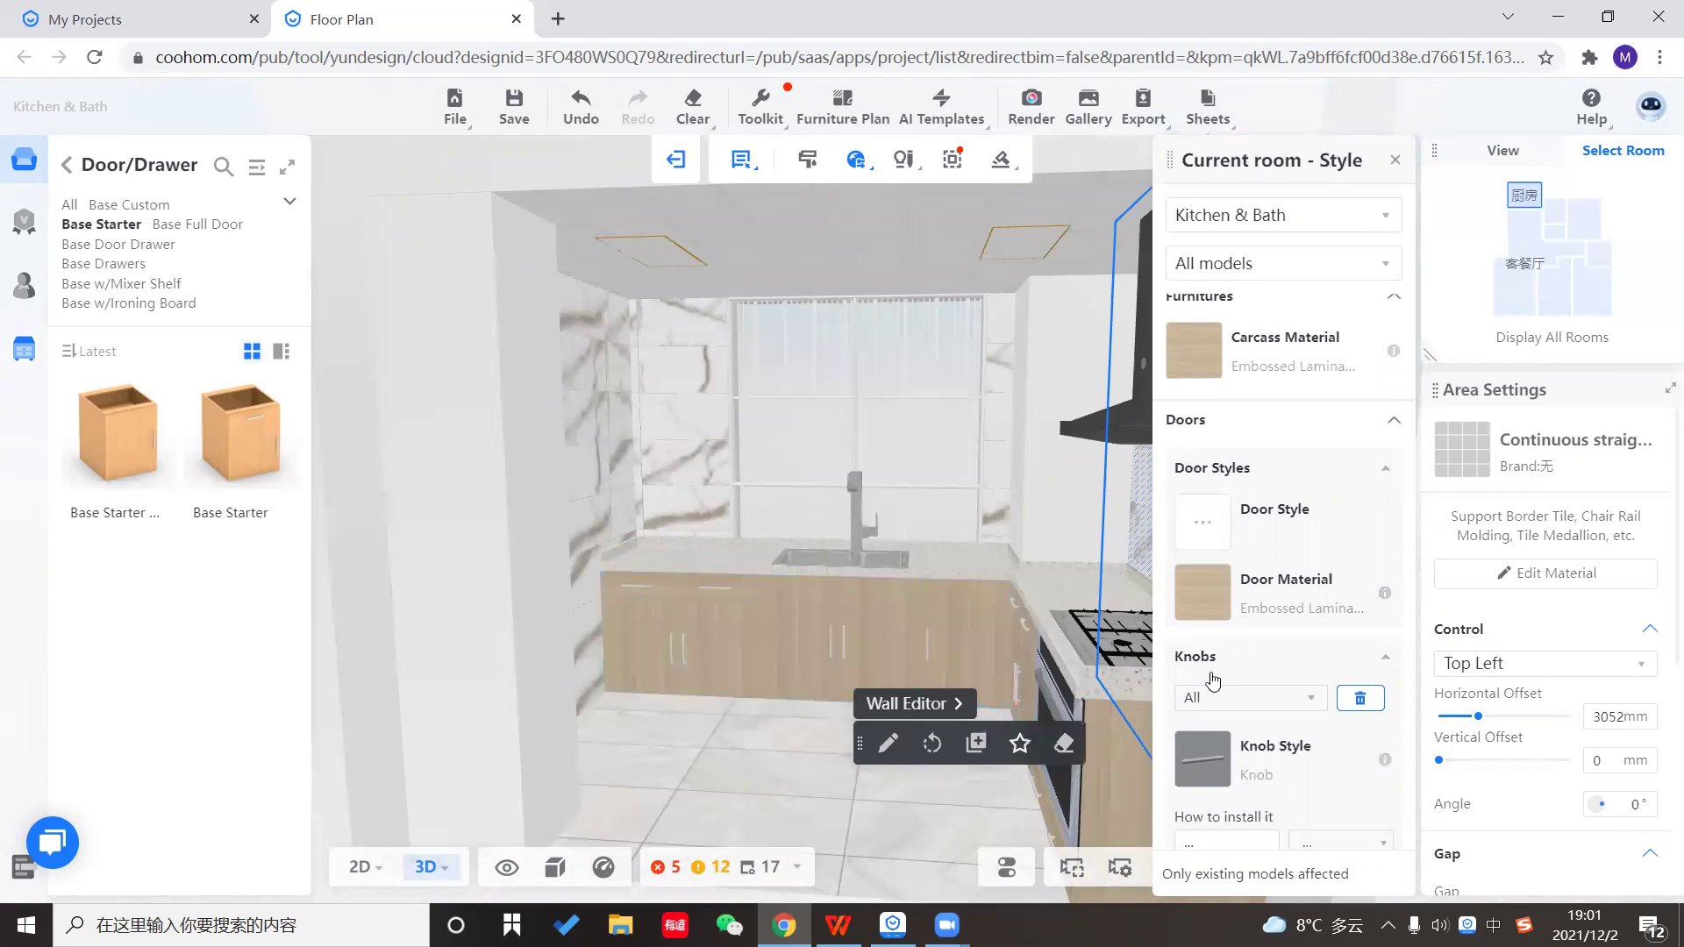
scroll(1215, 680, down, 2)
click(1215, 680)
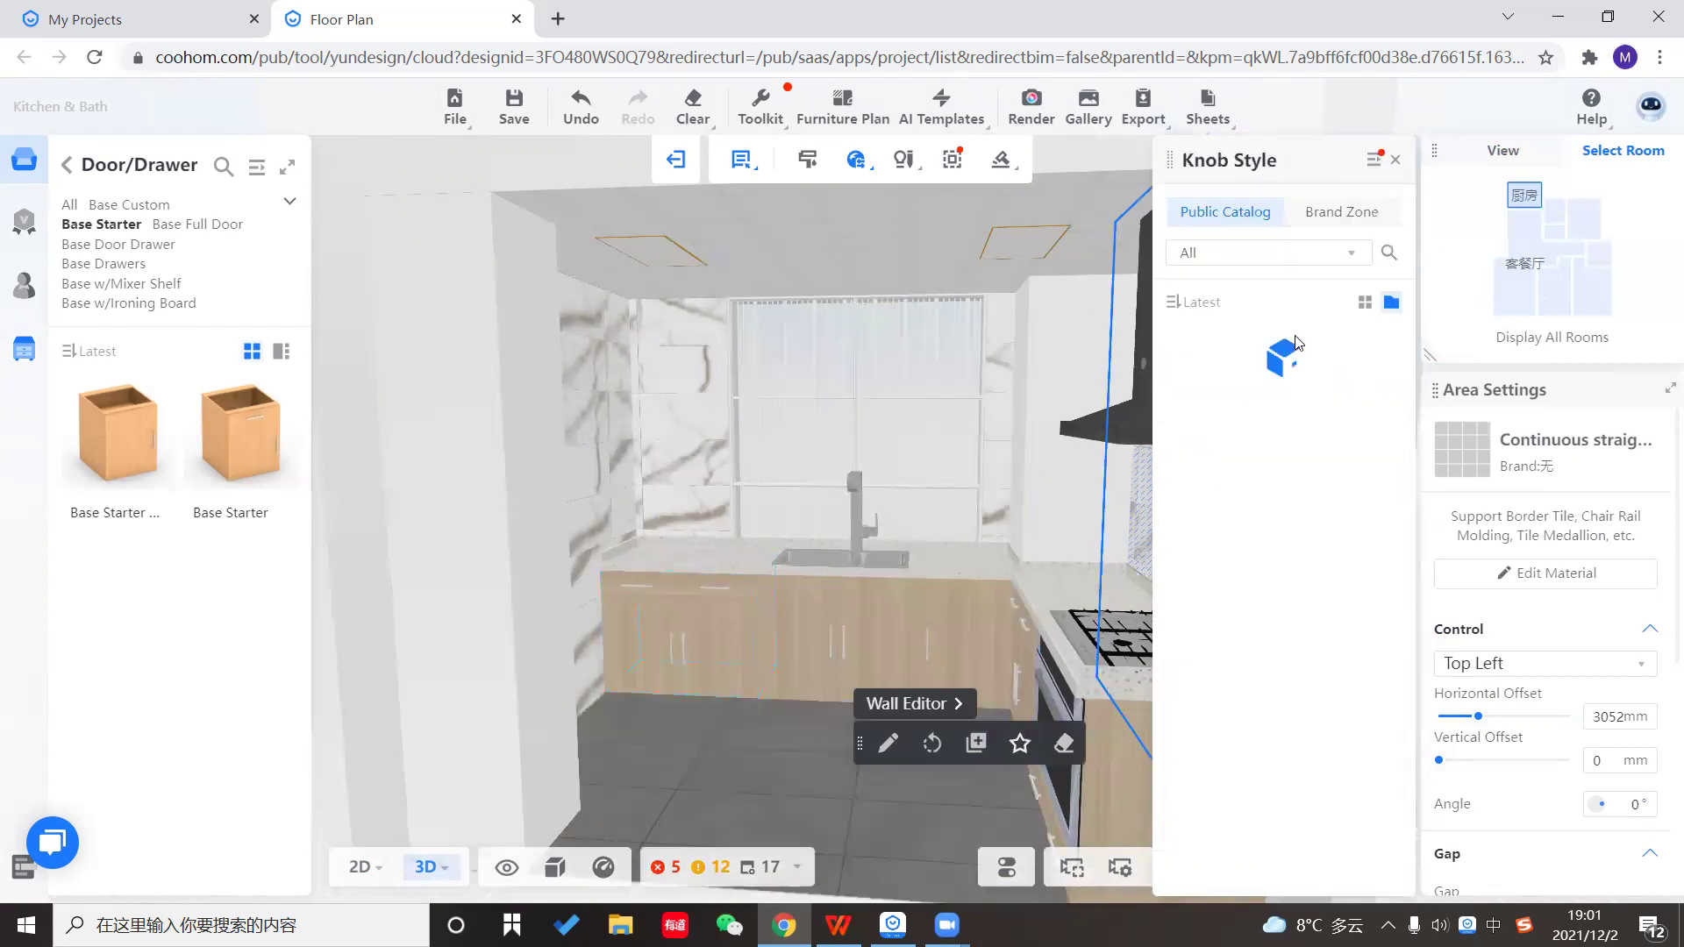
click(1197, 373)
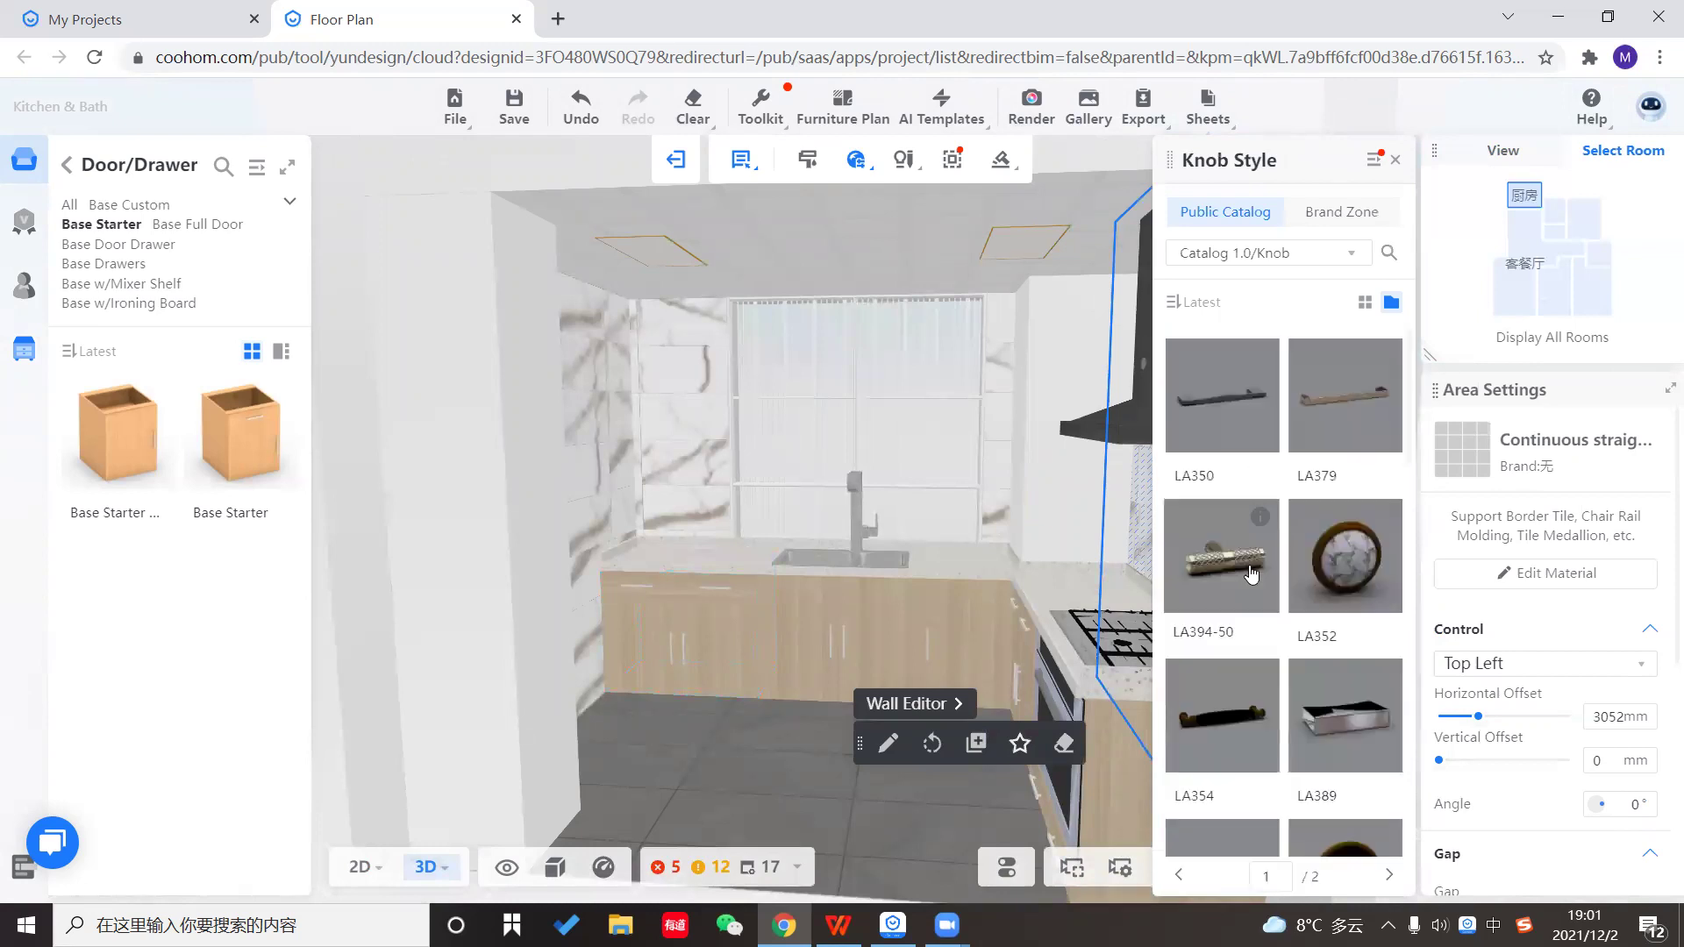
click(1243, 409)
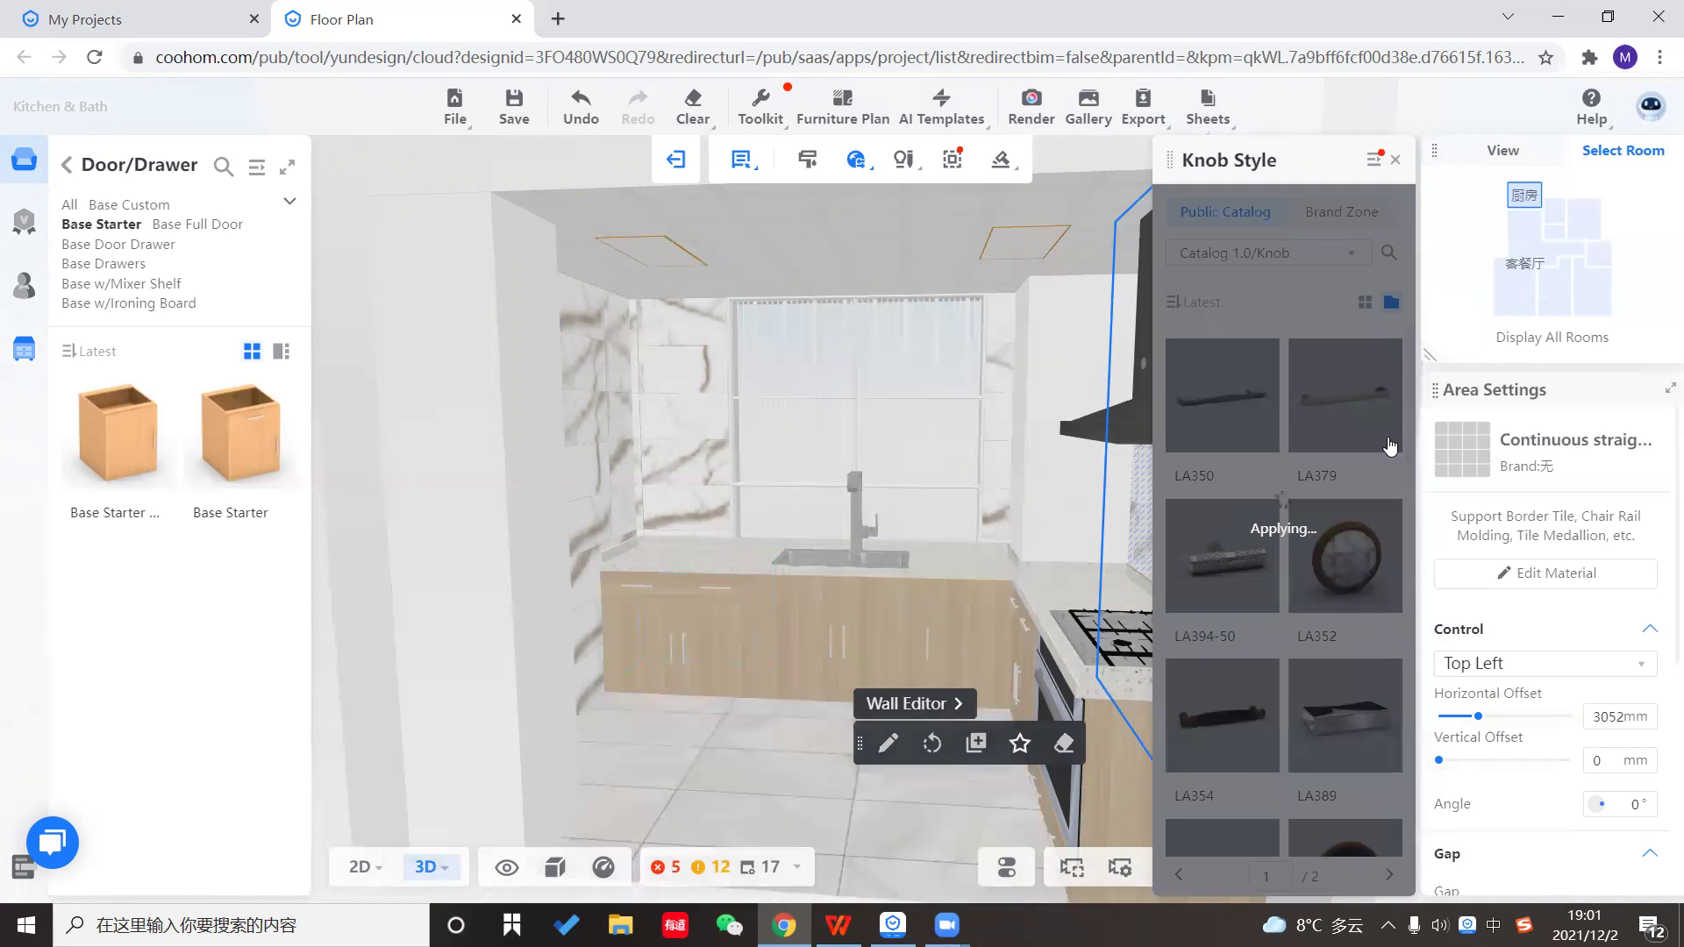
click(1395, 160)
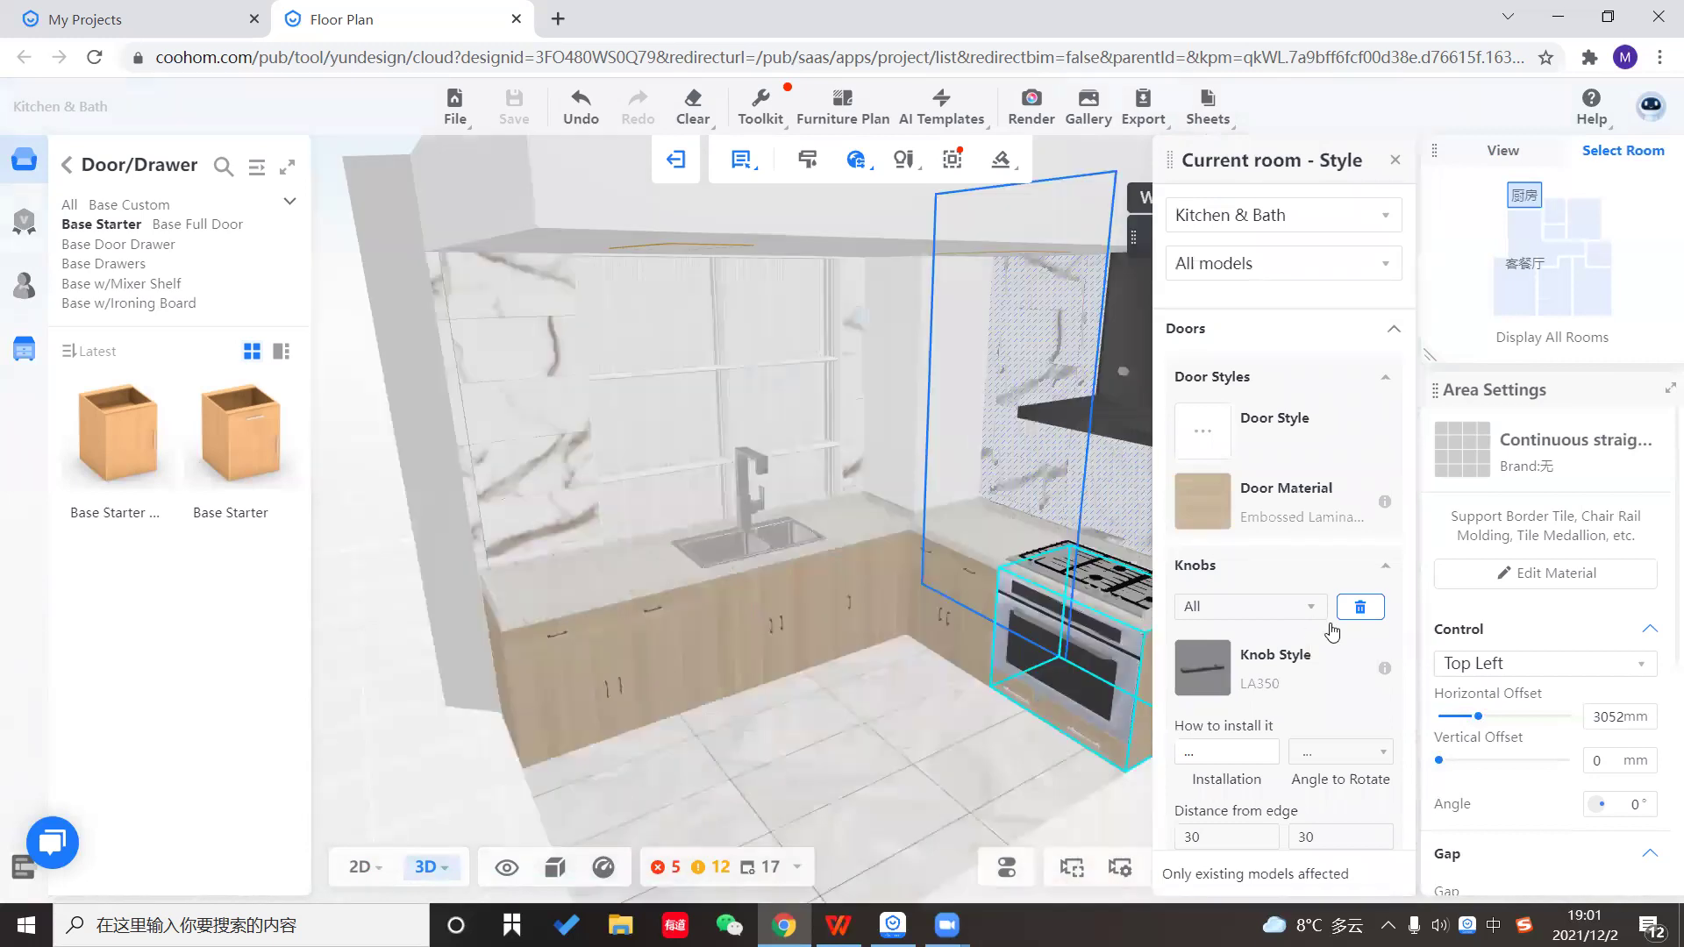
Replace the knob style on all drawers with LA350 and check the handles across the kitchen cabinets.
scroll(1315, 632, down, 3)
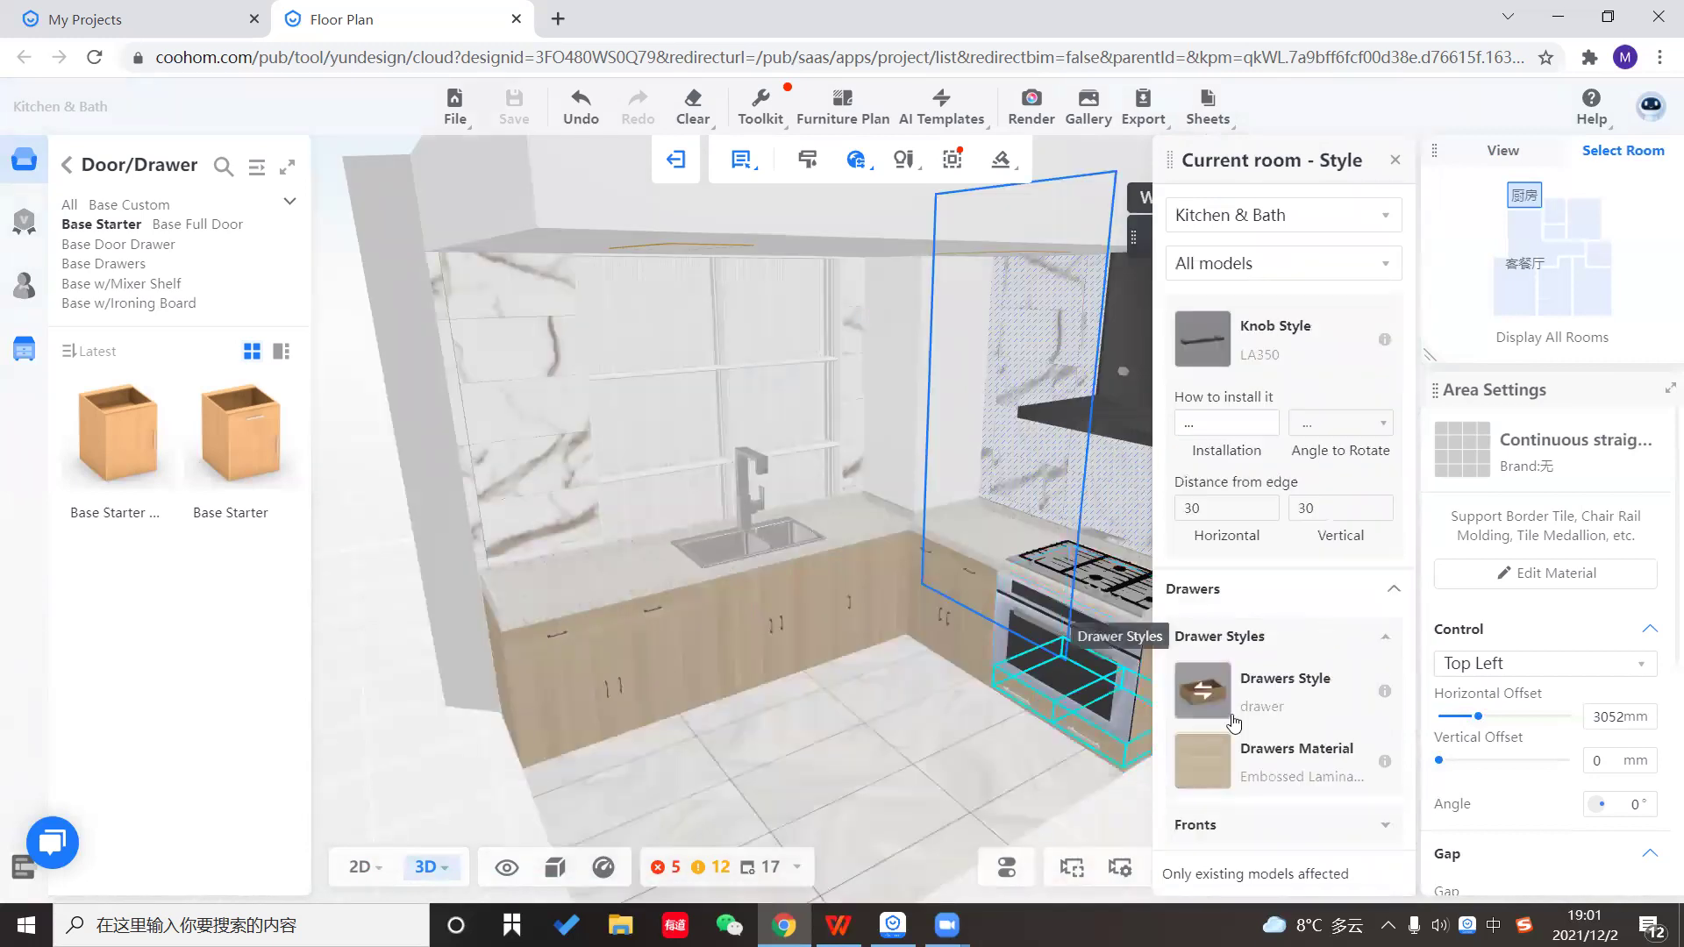
scroll(1214, 741, down, 1)
scroll(1208, 756, down, 1)
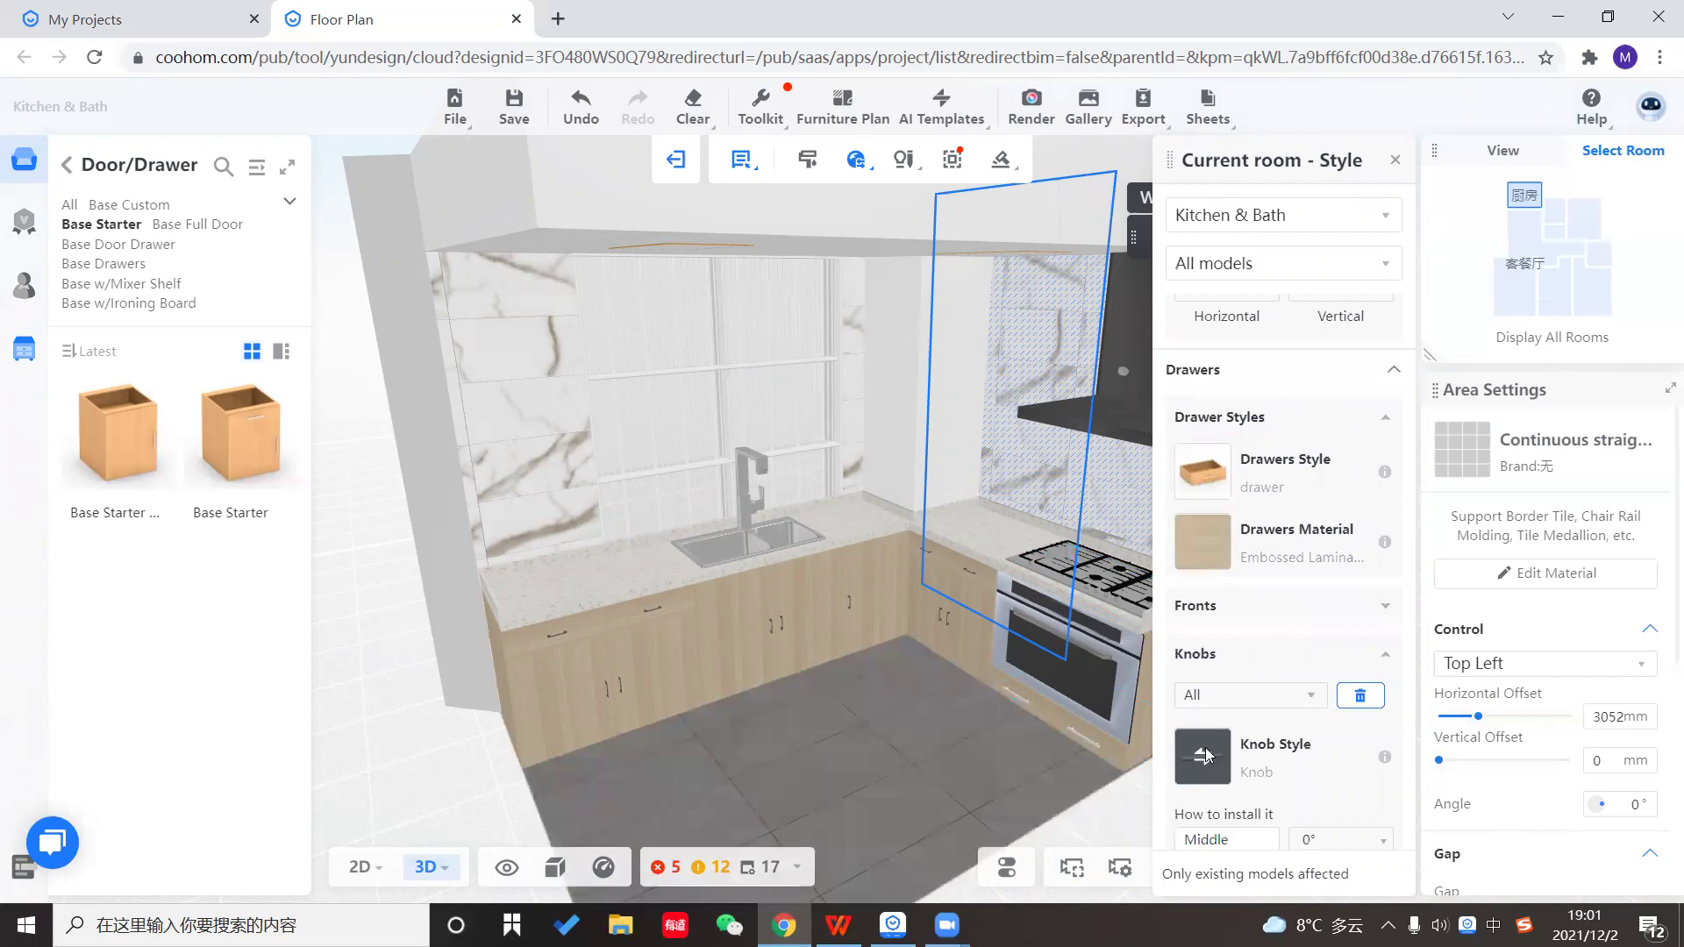
click(1205, 751)
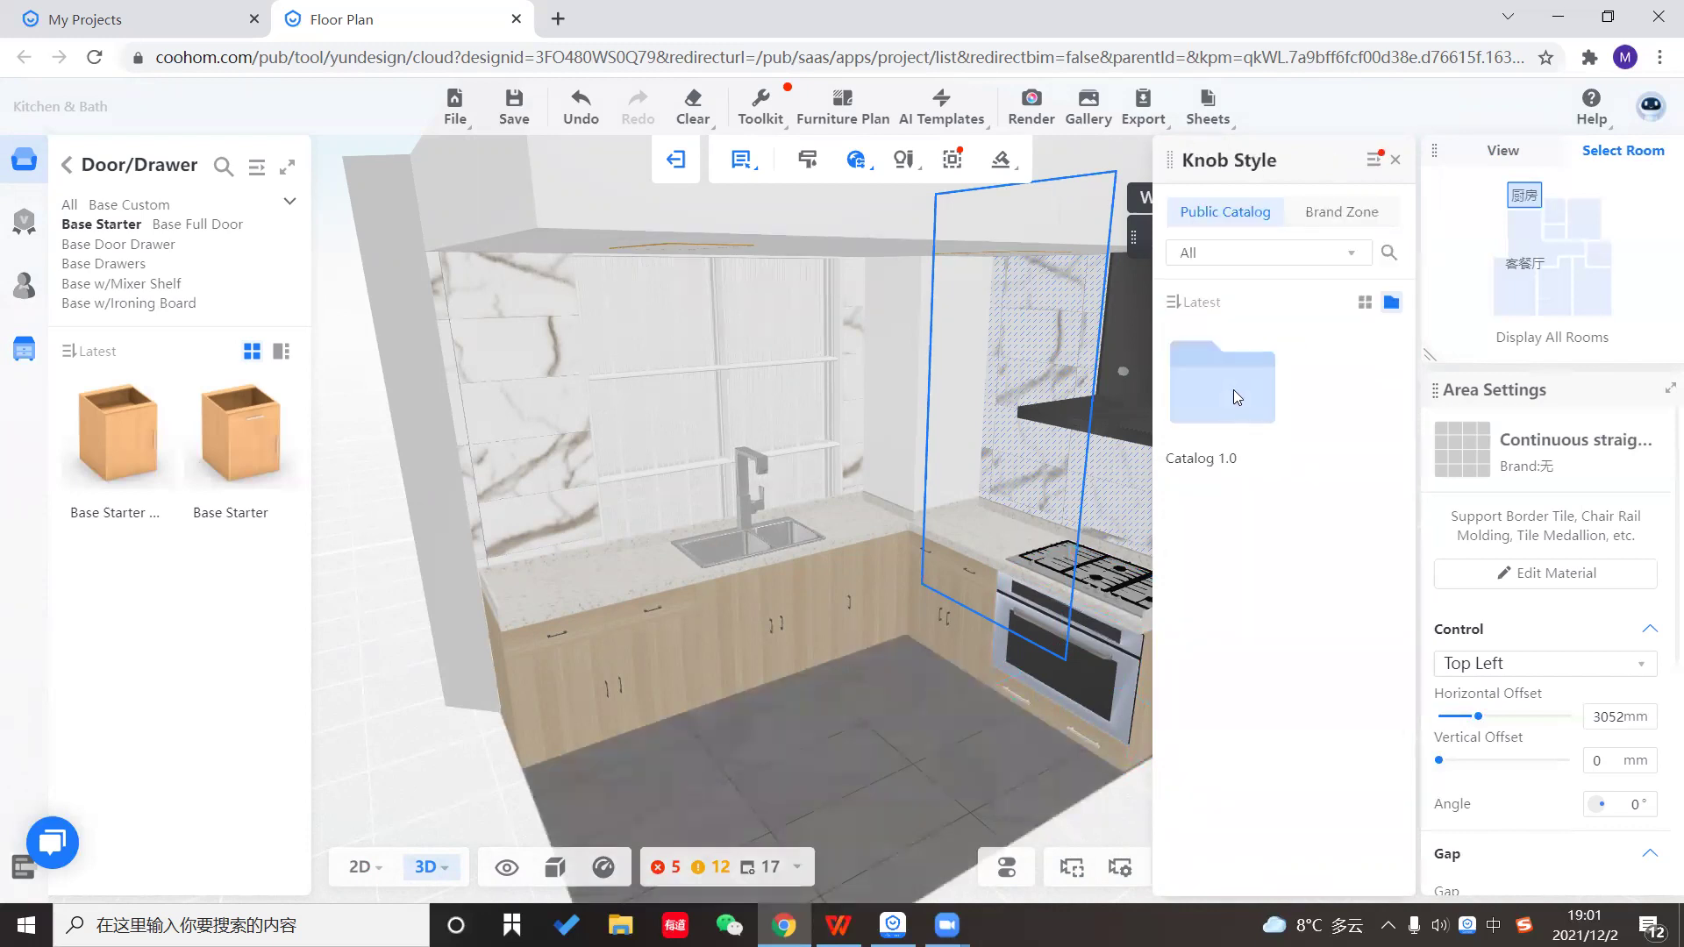
click(1233, 390)
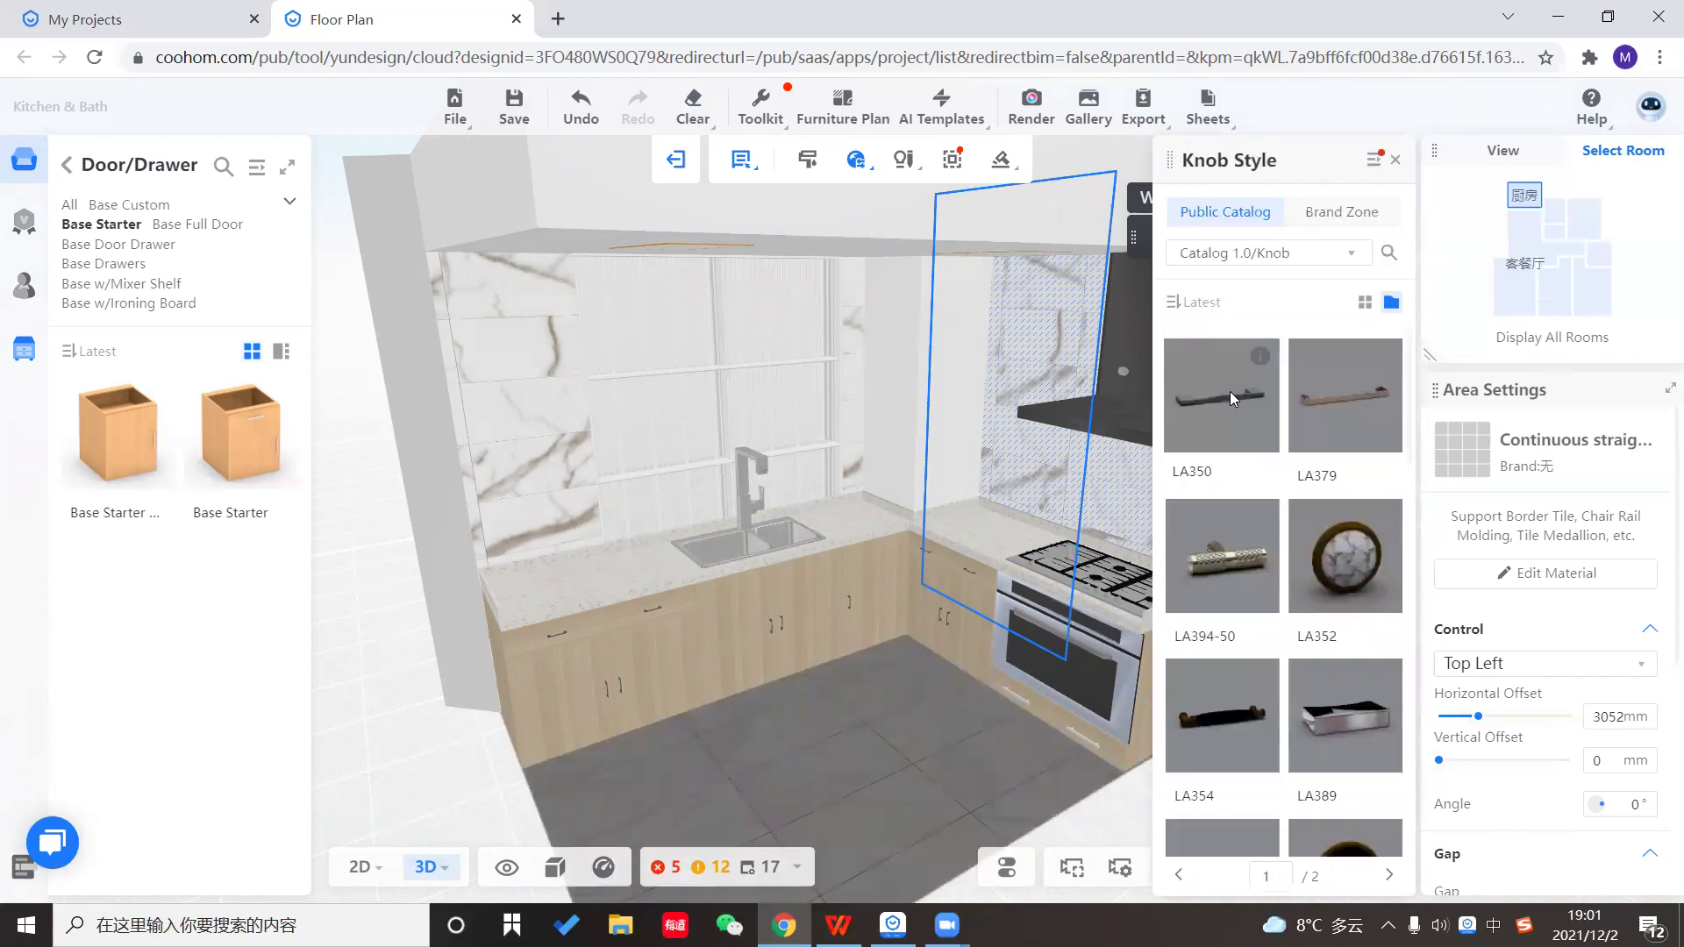
click(1229, 391)
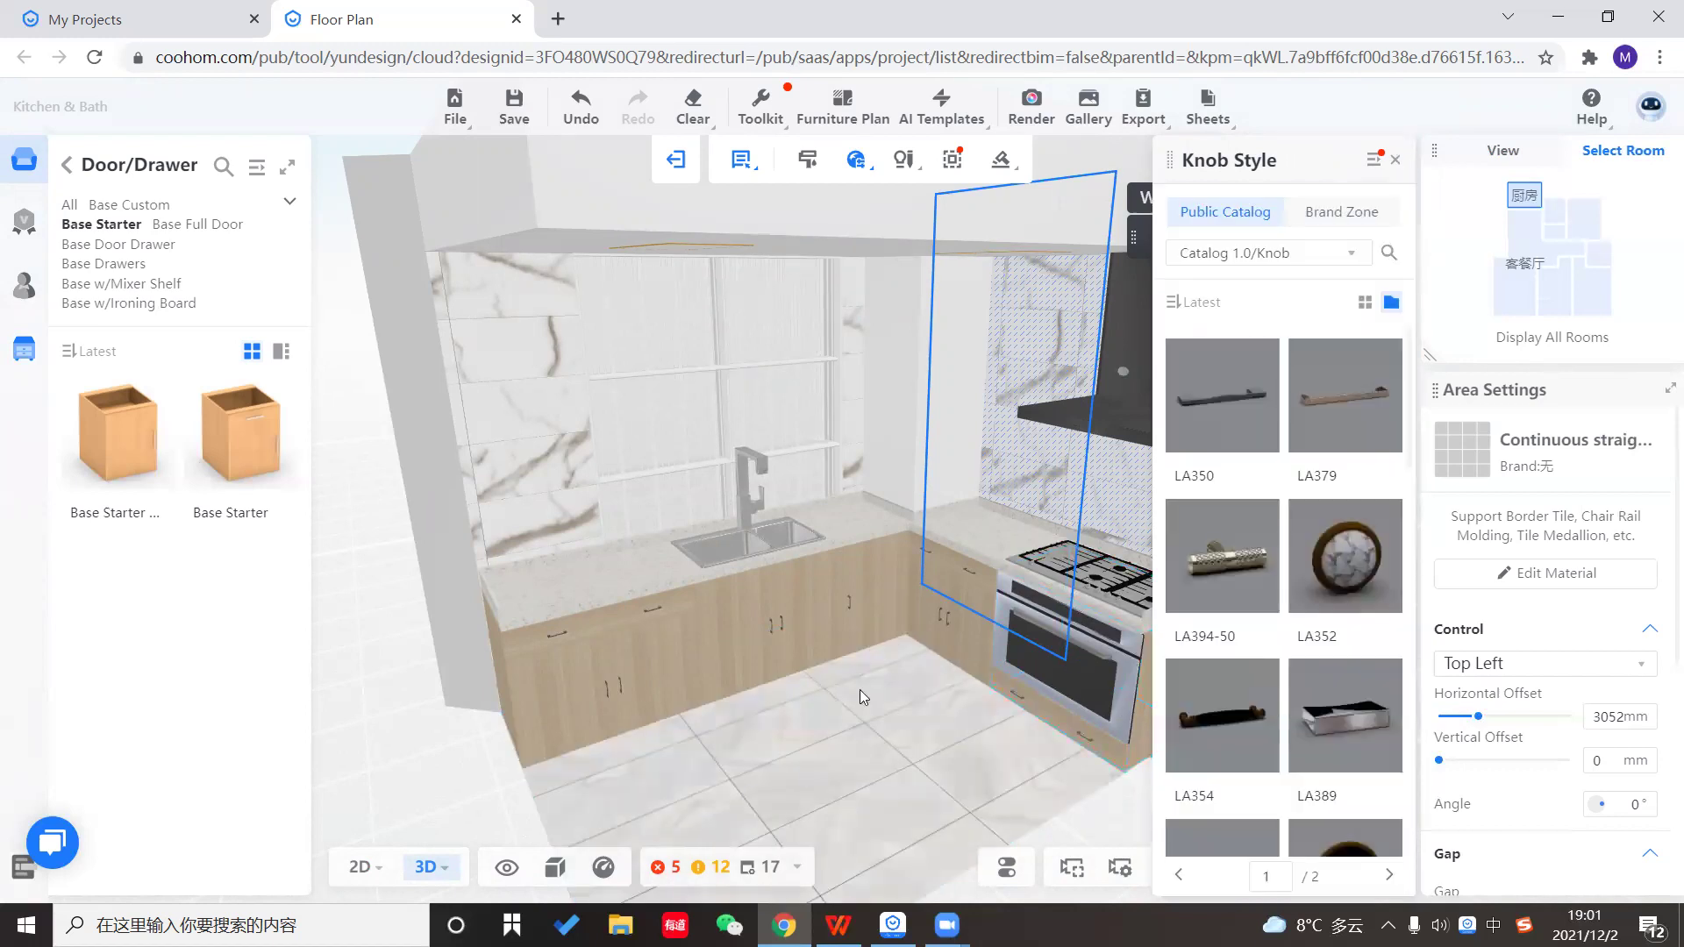
mouse_move(674, 693)
mouse_down()
mouse_move(677, 671)
mouse_move(672, 686)
mouse_up()
click(668, 678)
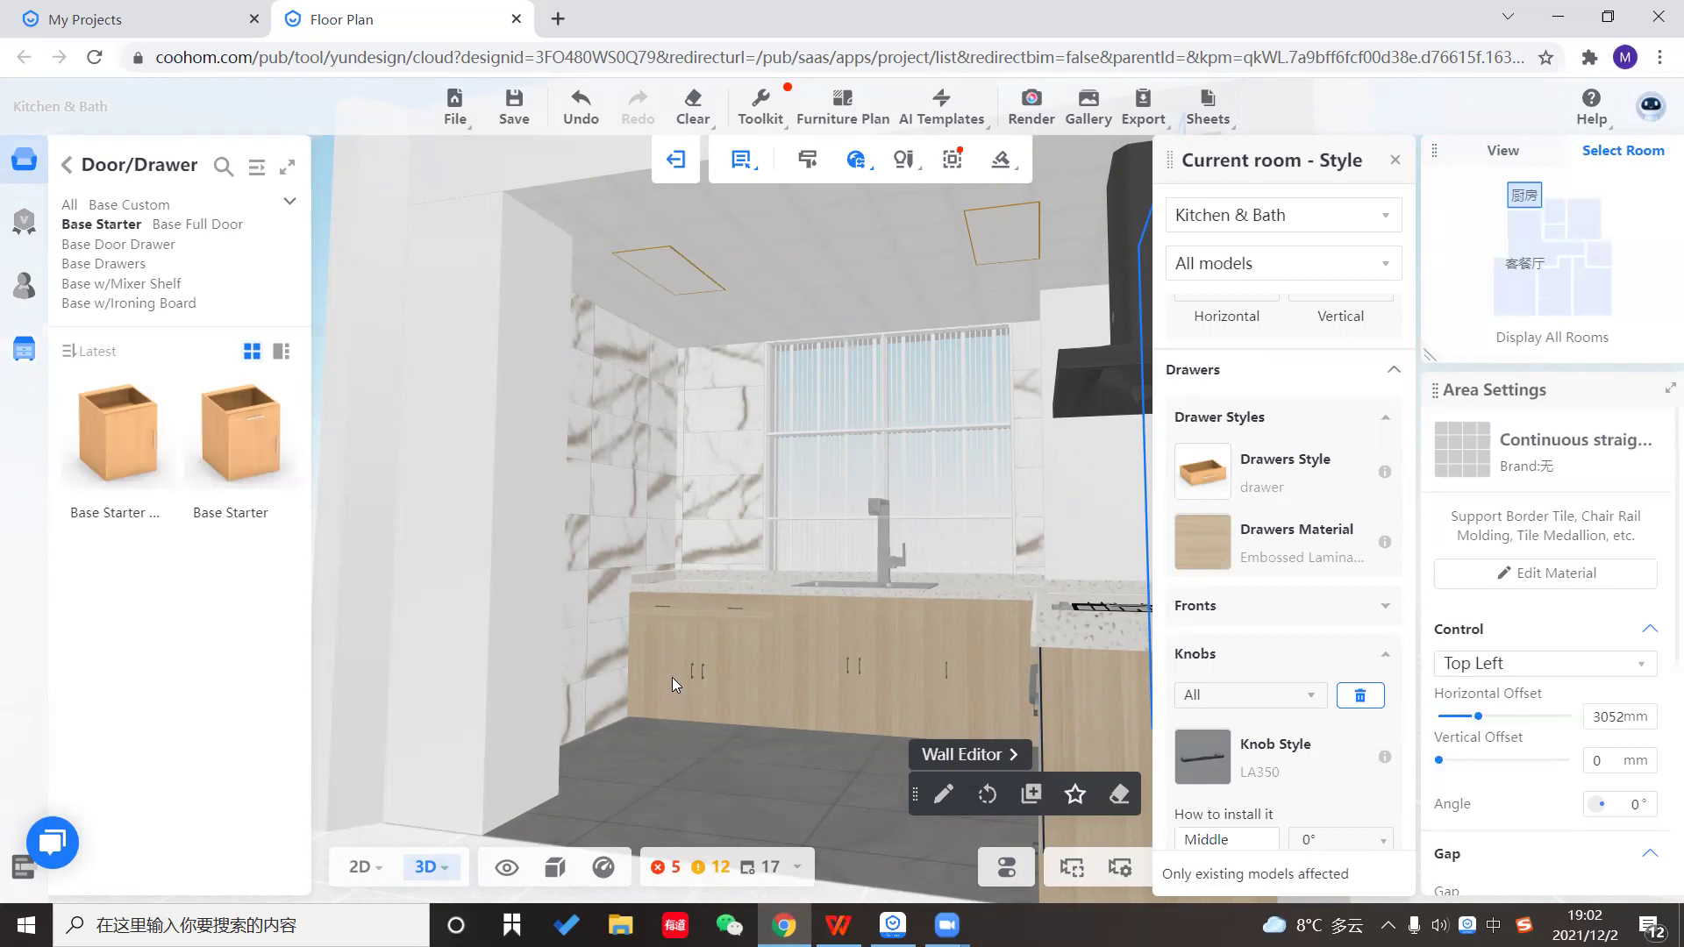
drag(761, 741, 786, 580)
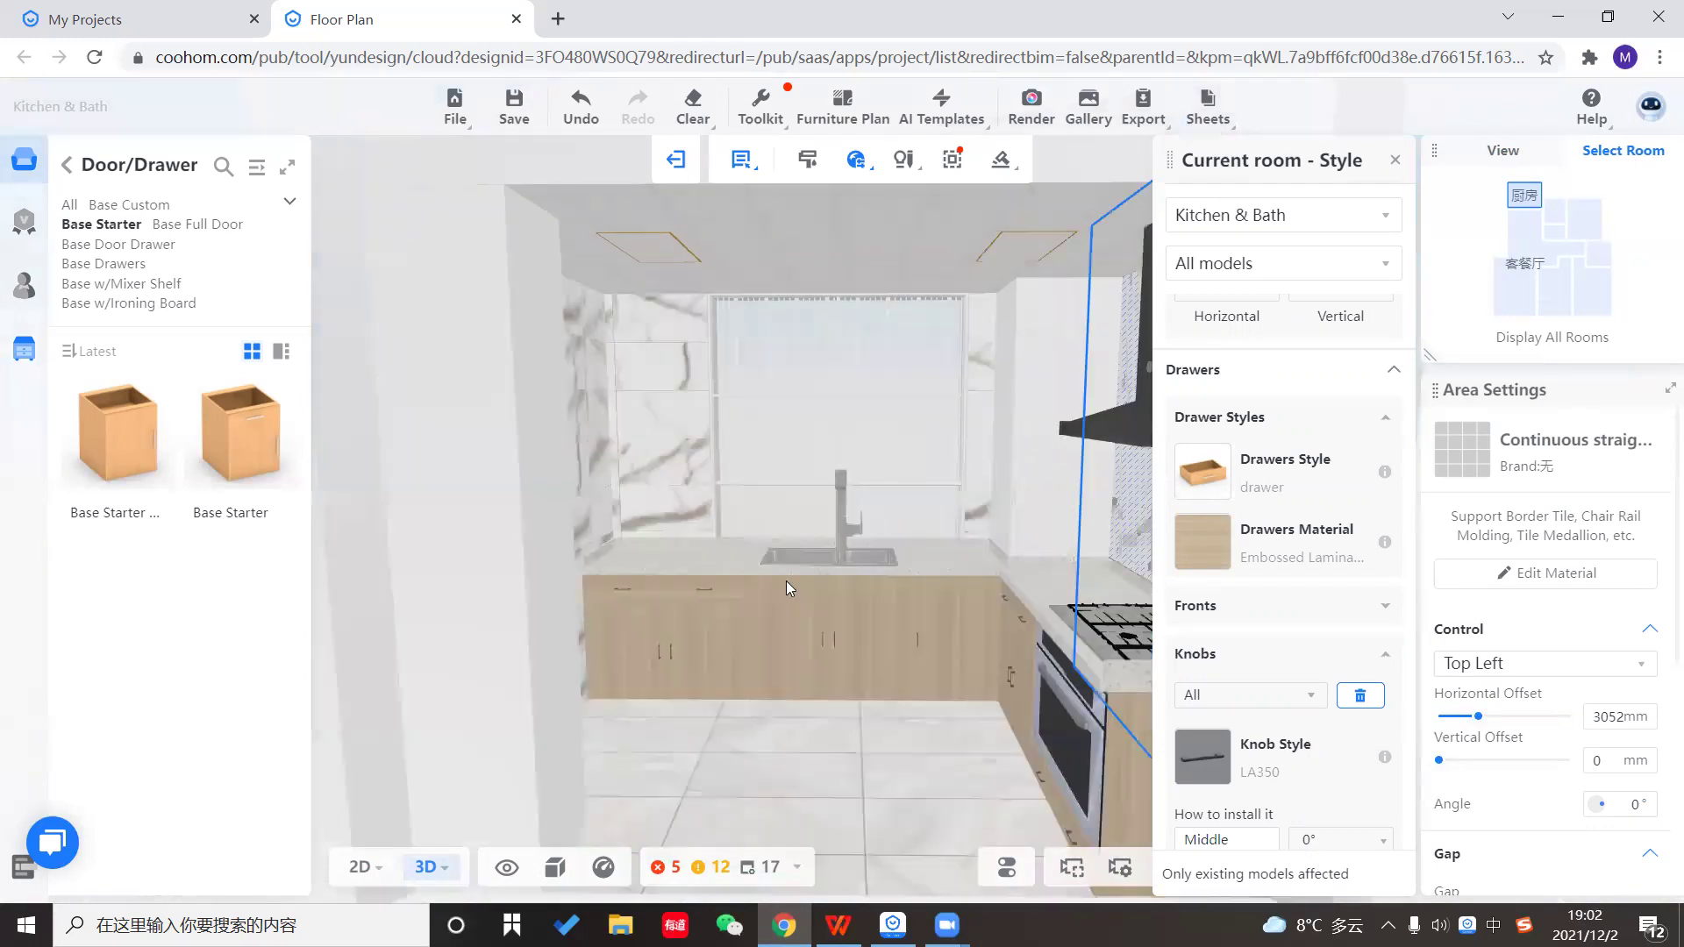
click(787, 582)
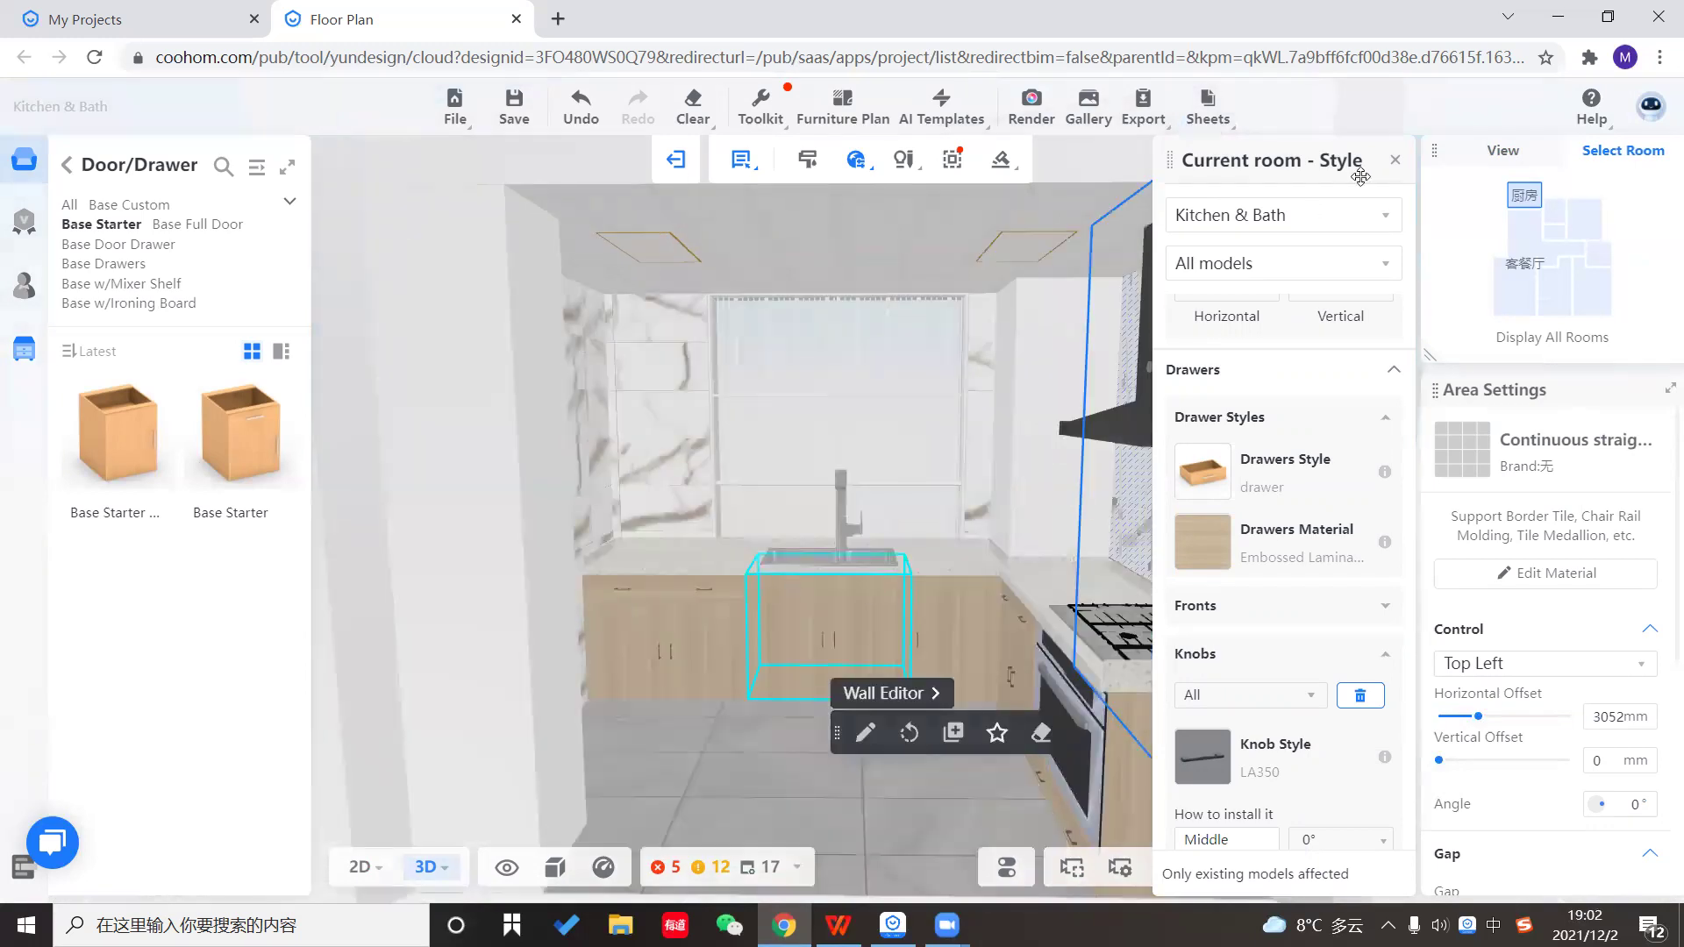
Apply the L Shape Smart Decors set to the kitchen countertop, check the arrangement, and finish decorating.
click(1395, 160)
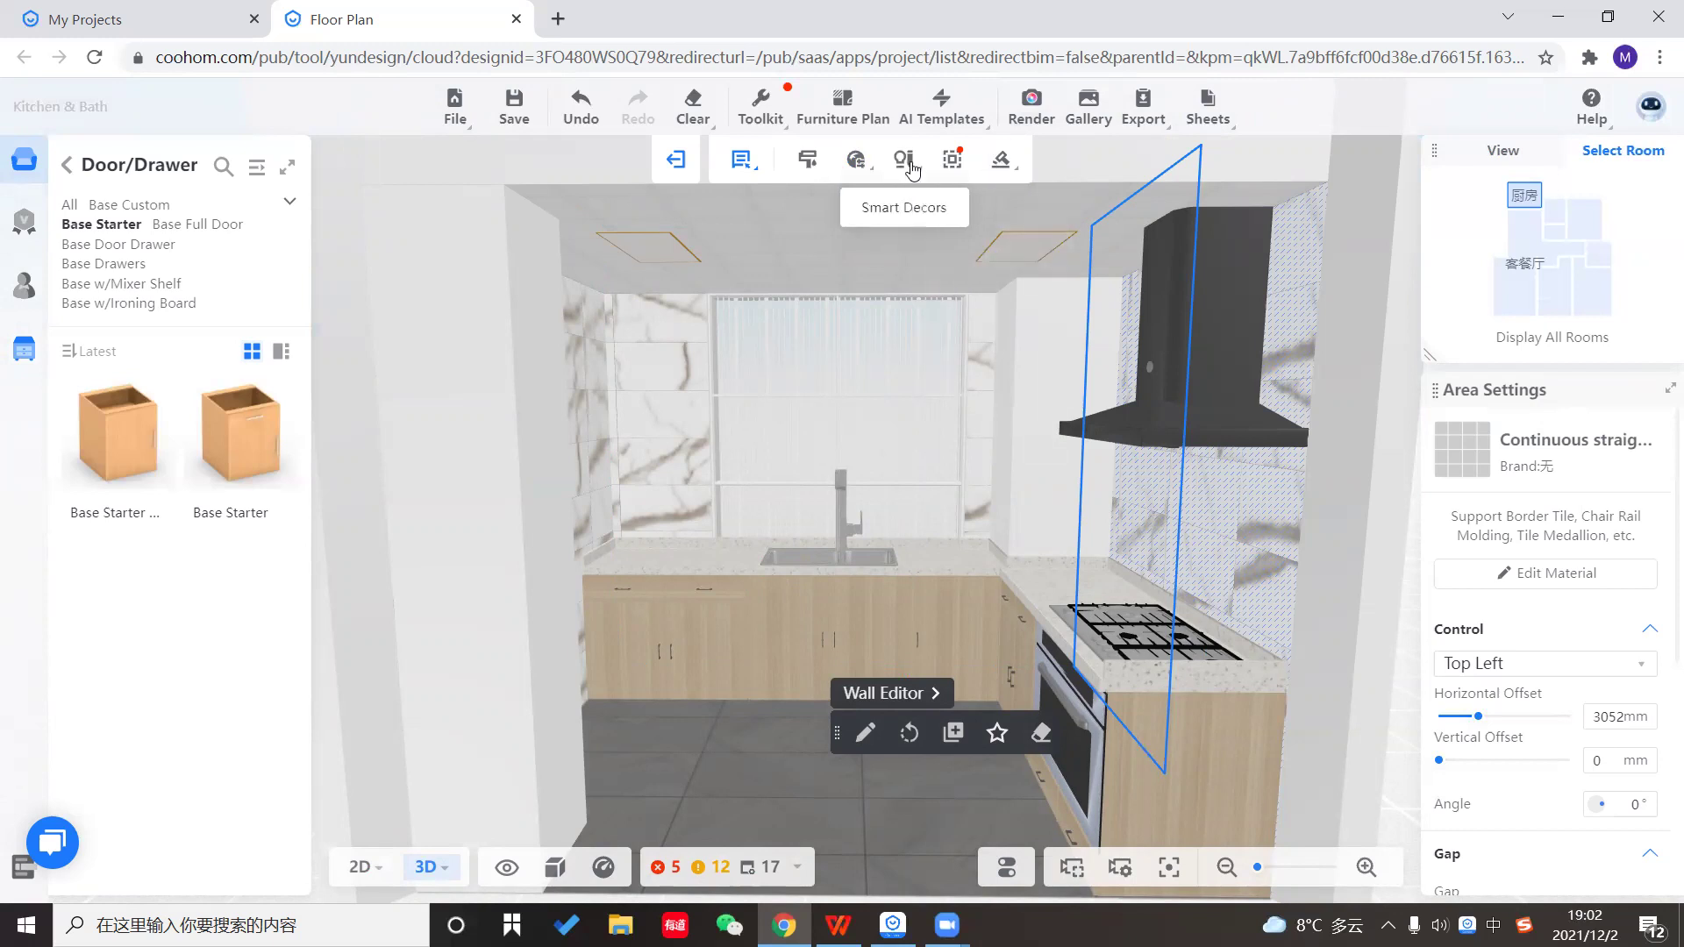
click(898, 211)
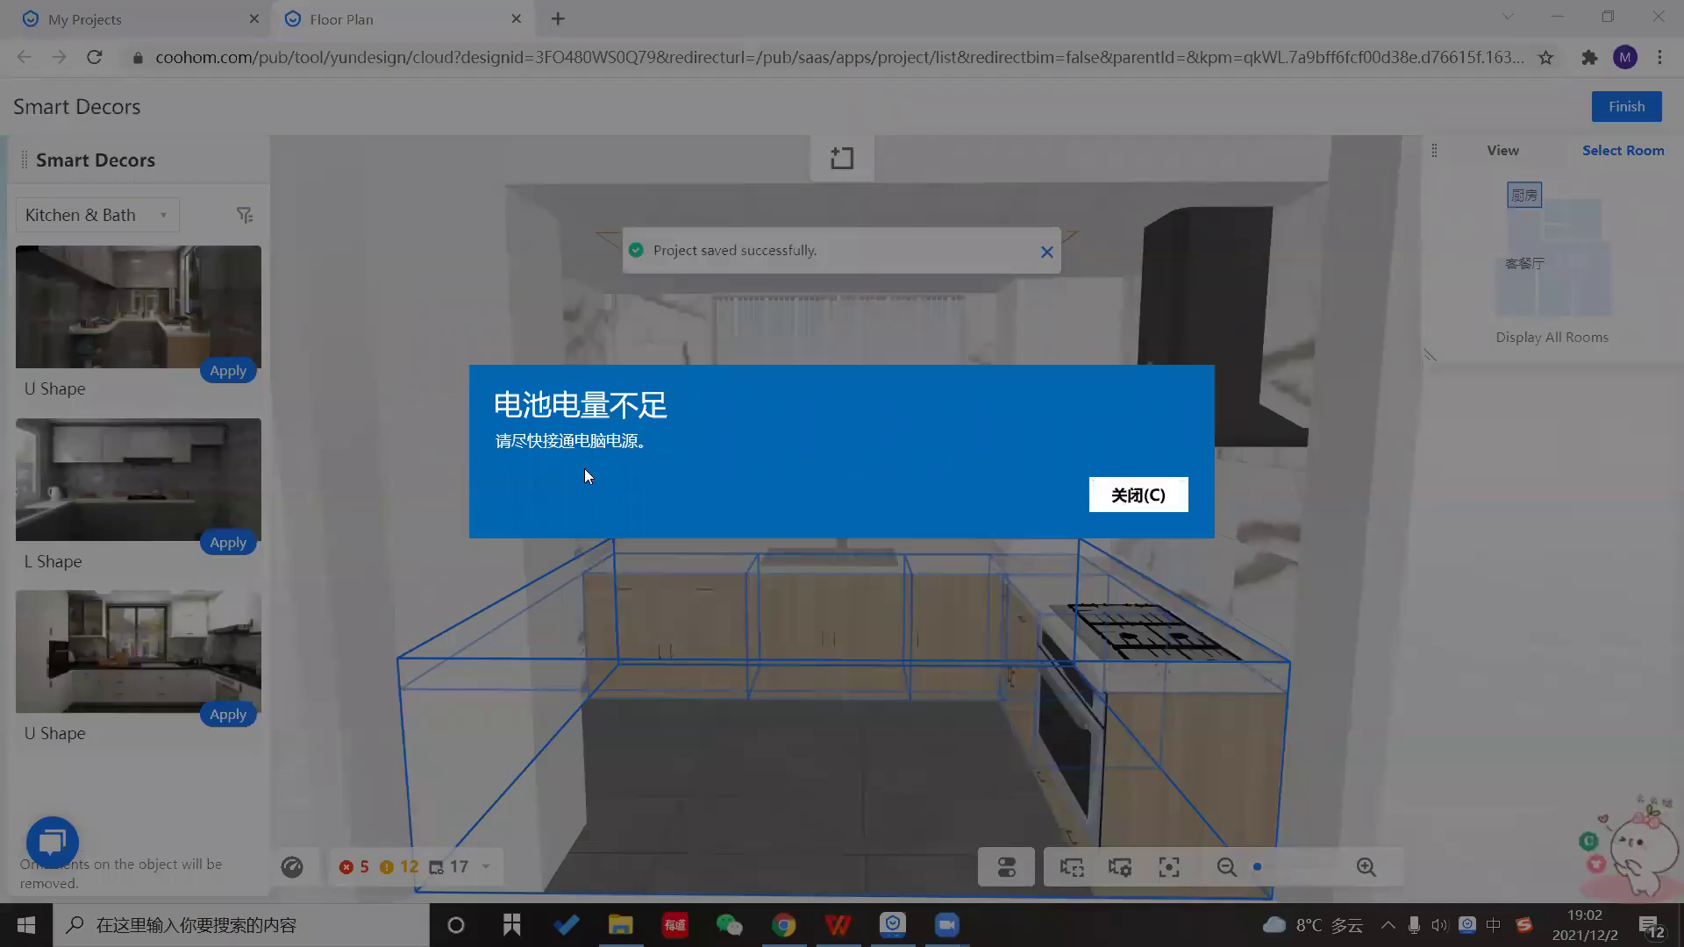
click(1131, 496)
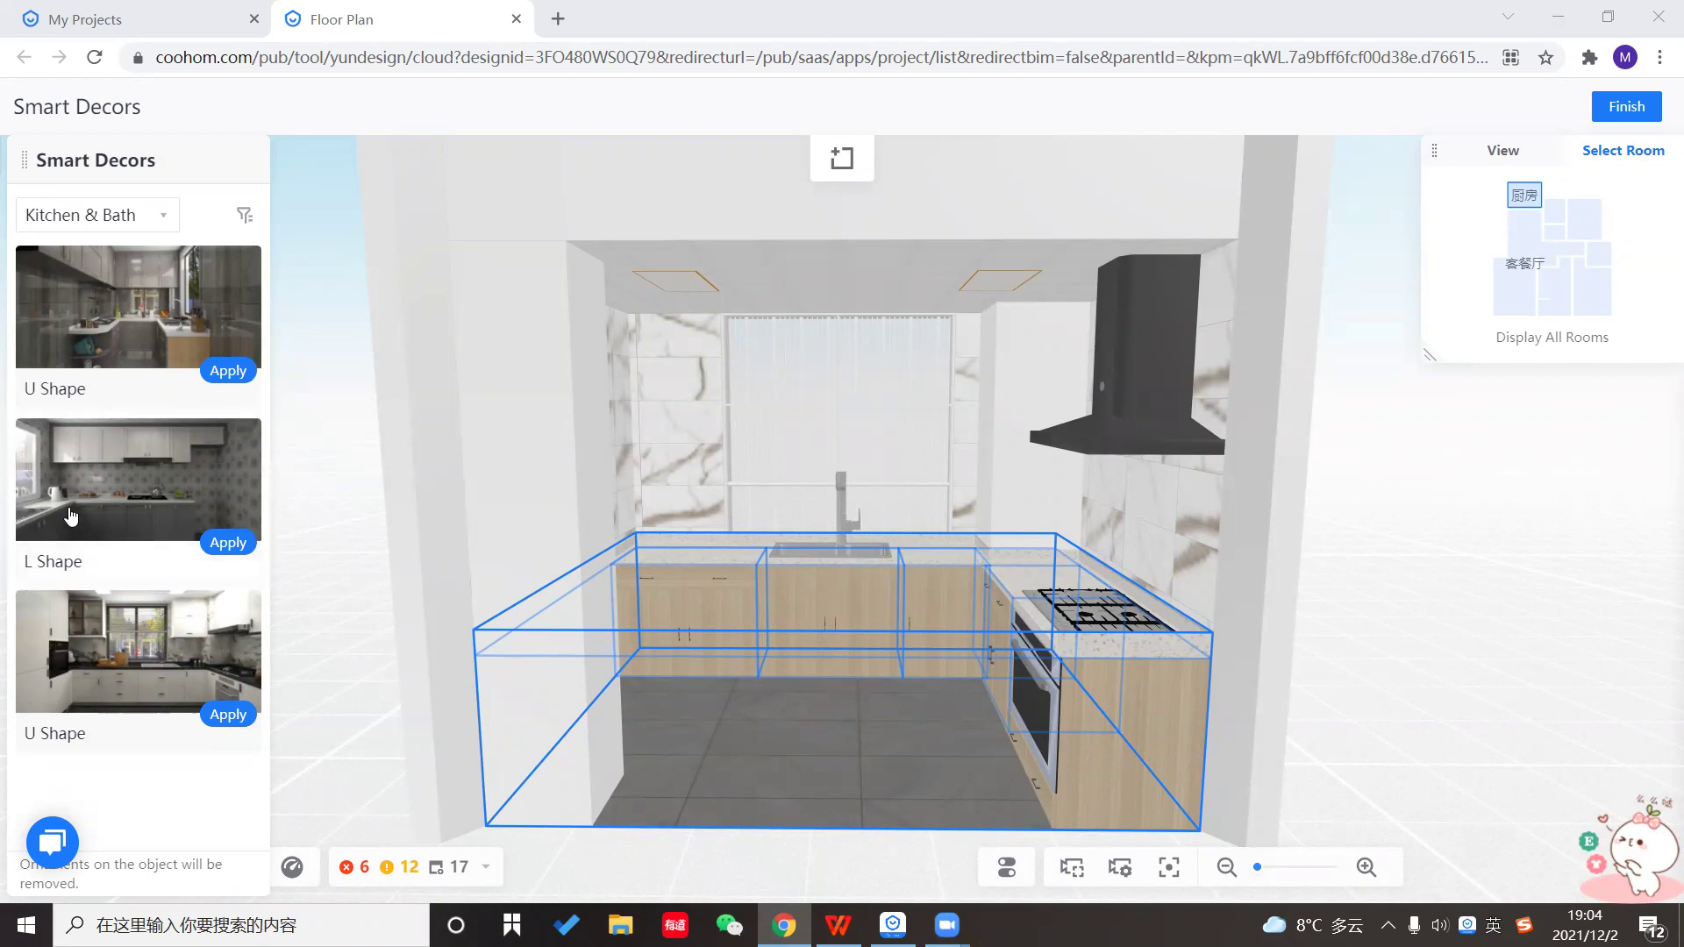
click(228, 550)
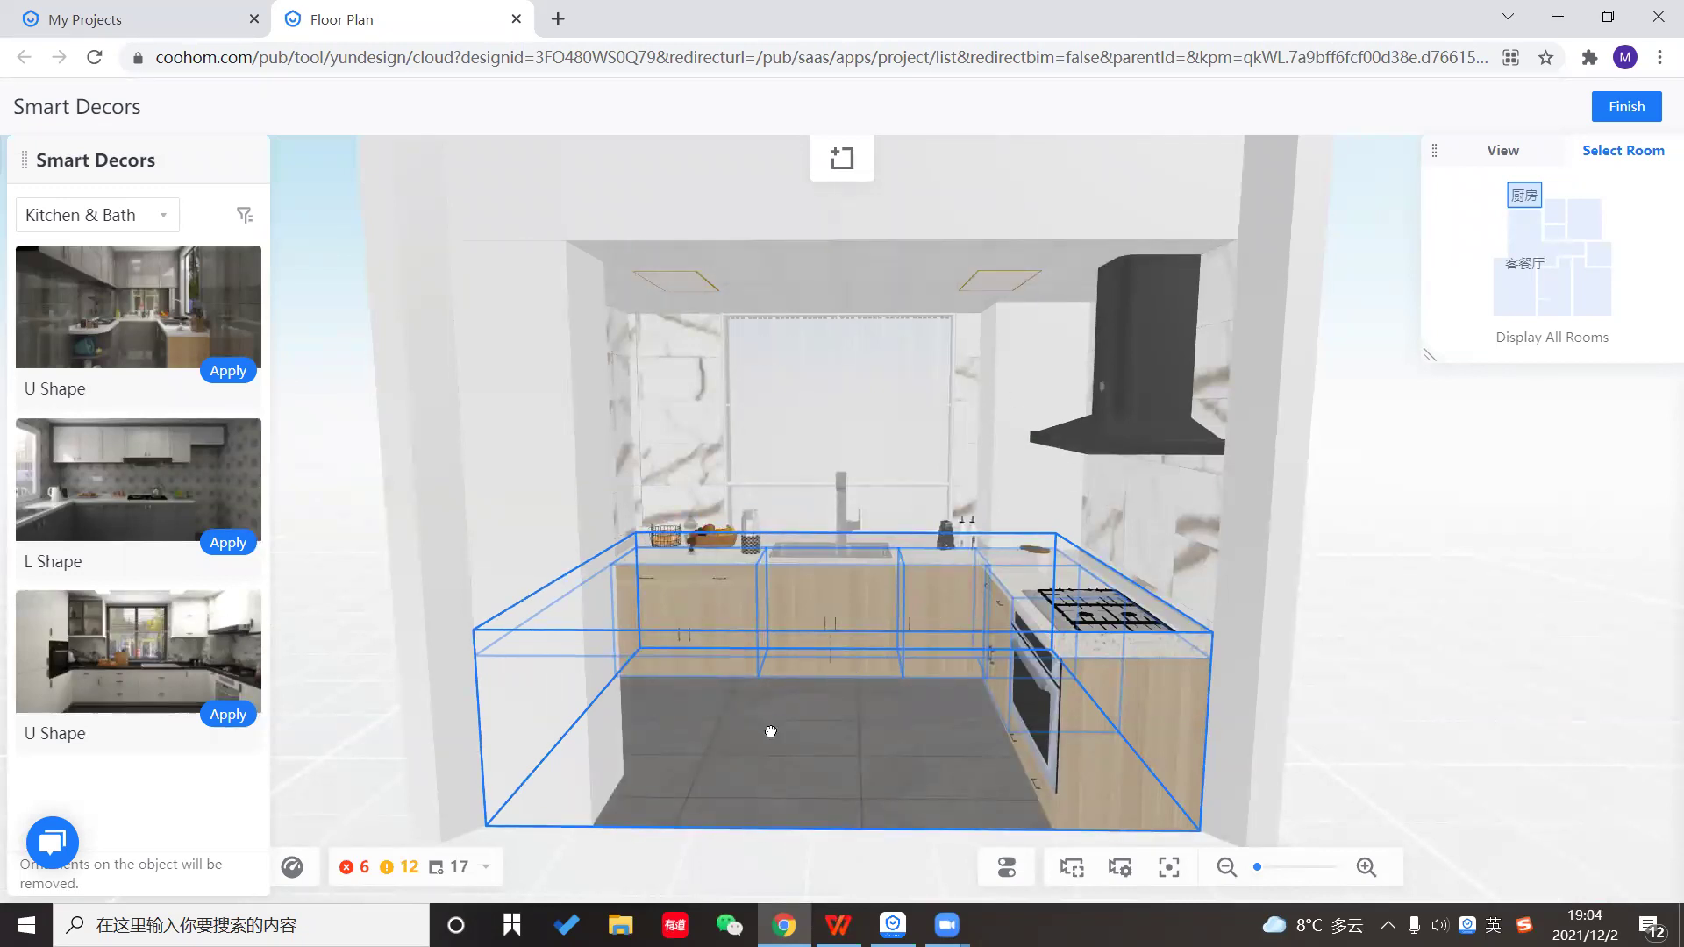
drag(767, 725, 775, 733)
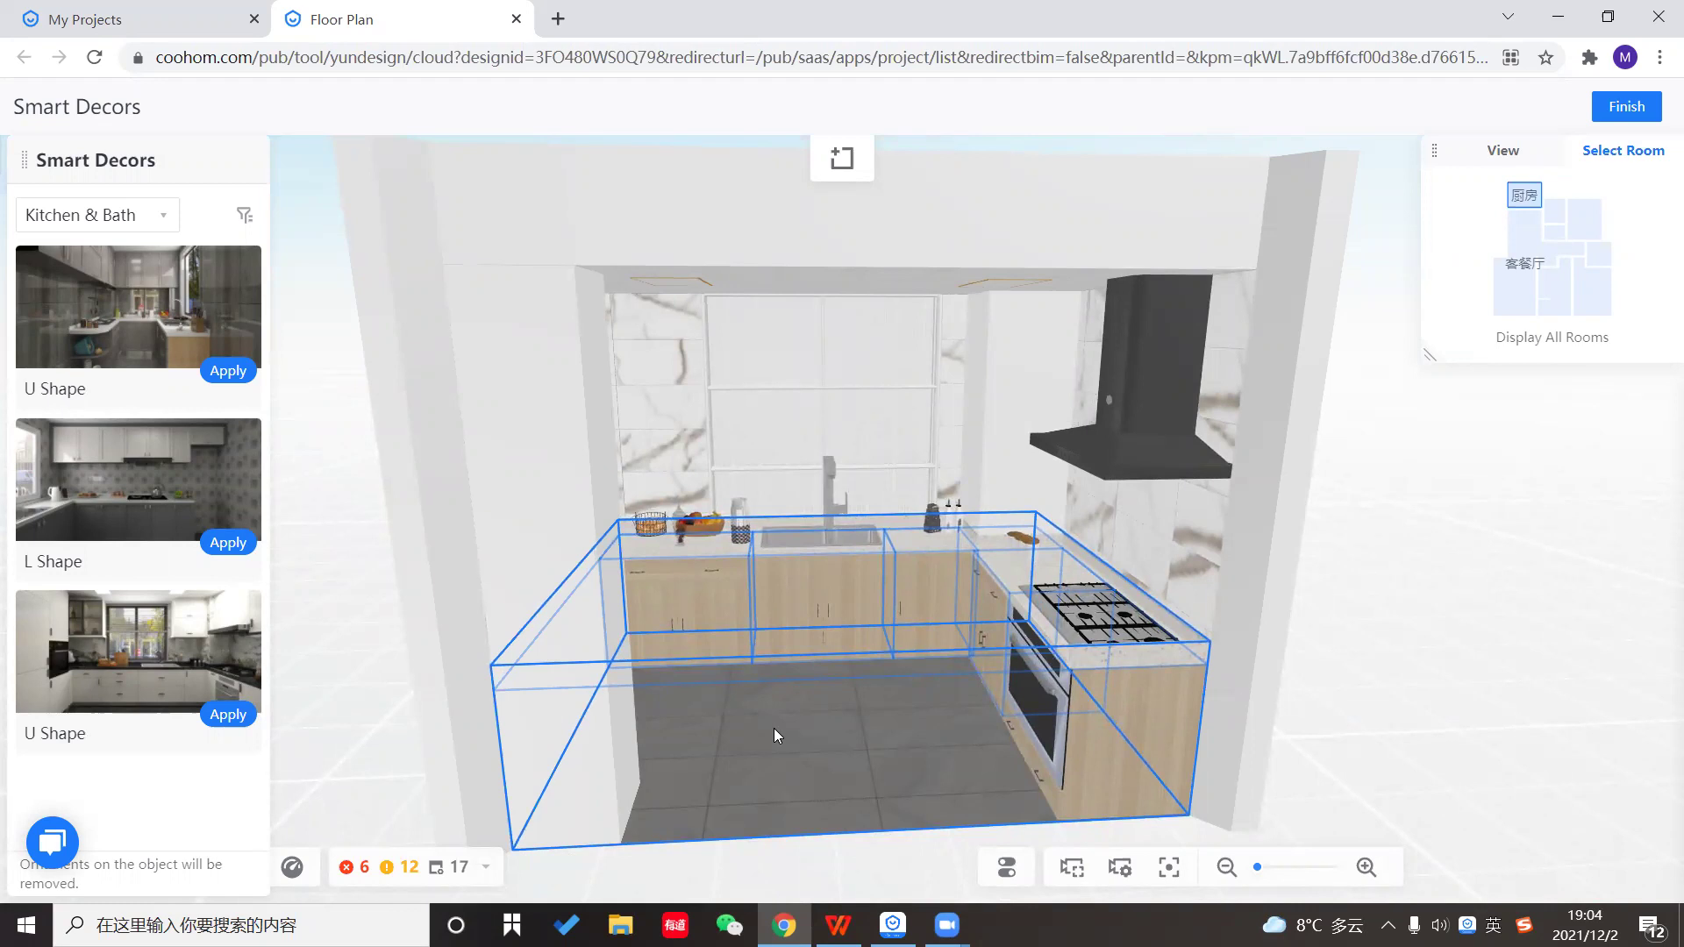
click(899, 706)
drag(772, 730, 739, 722)
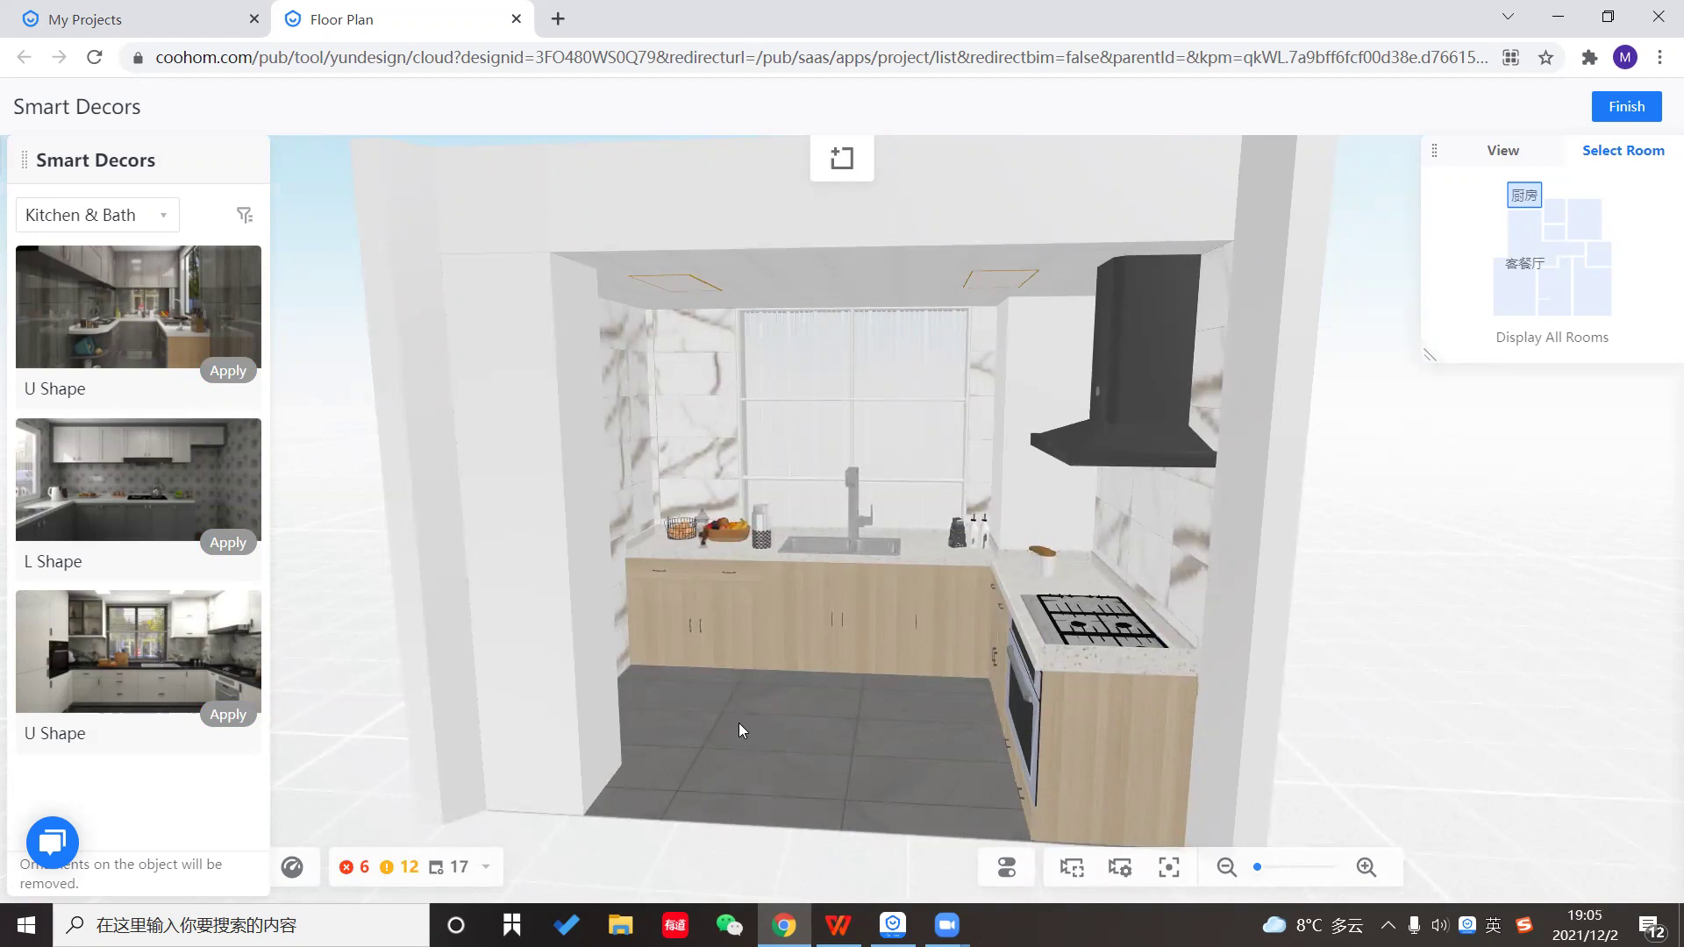
drag(921, 766, 815, 713)
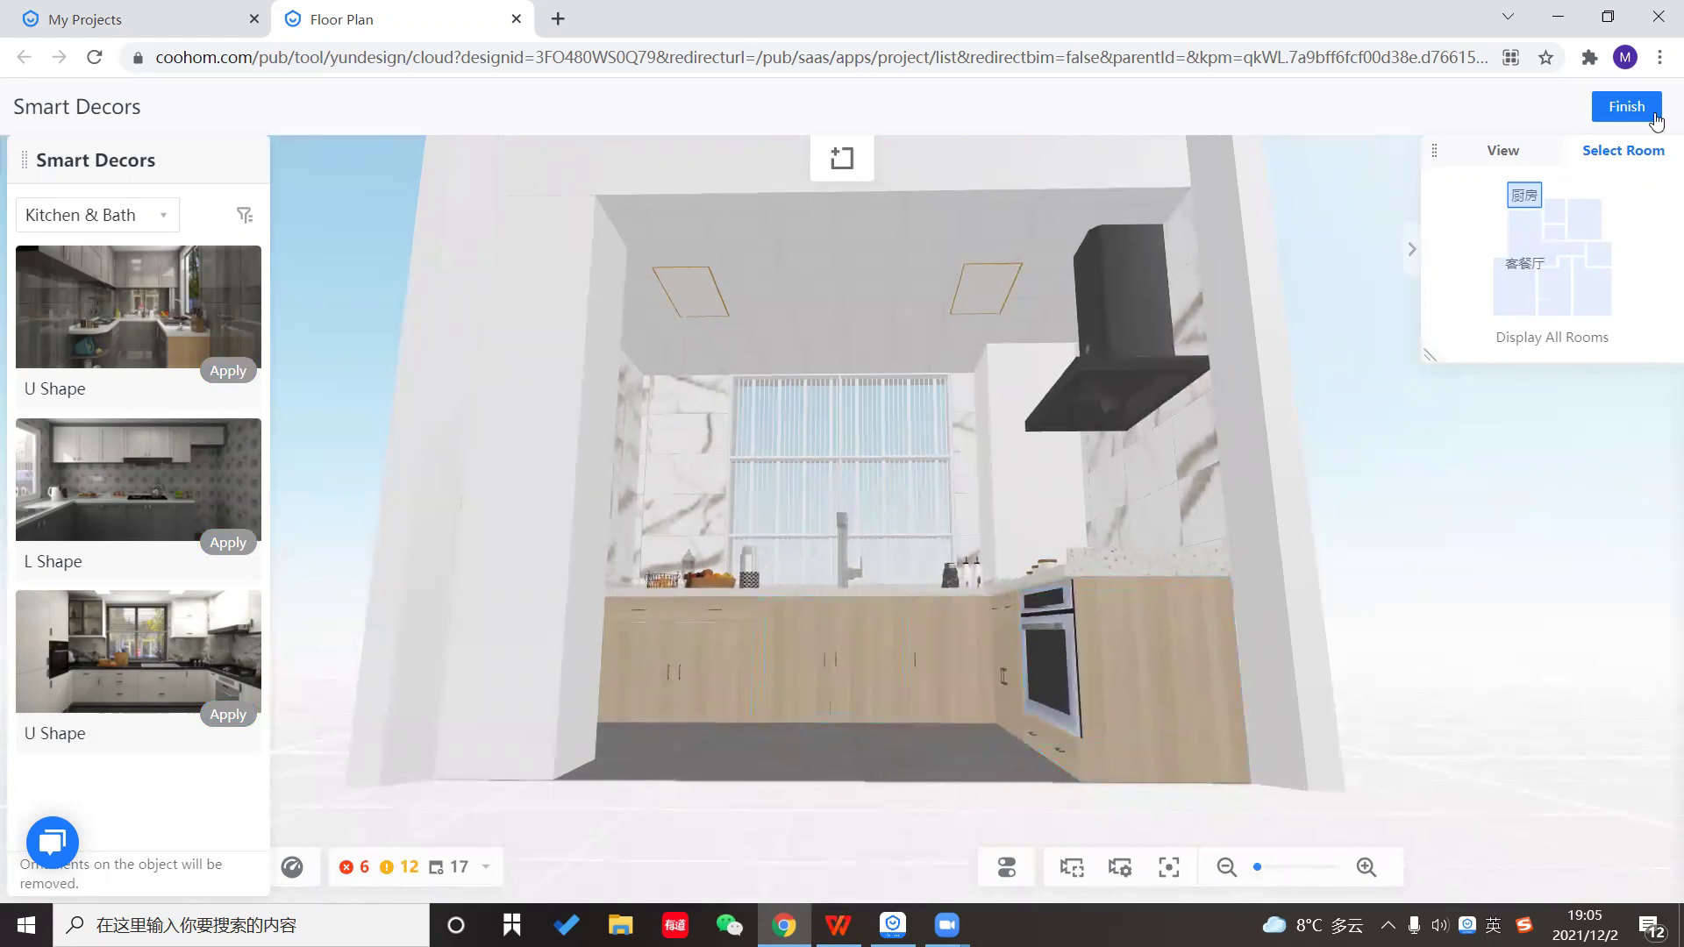
click(1626, 106)
drag(851, 740, 801, 781)
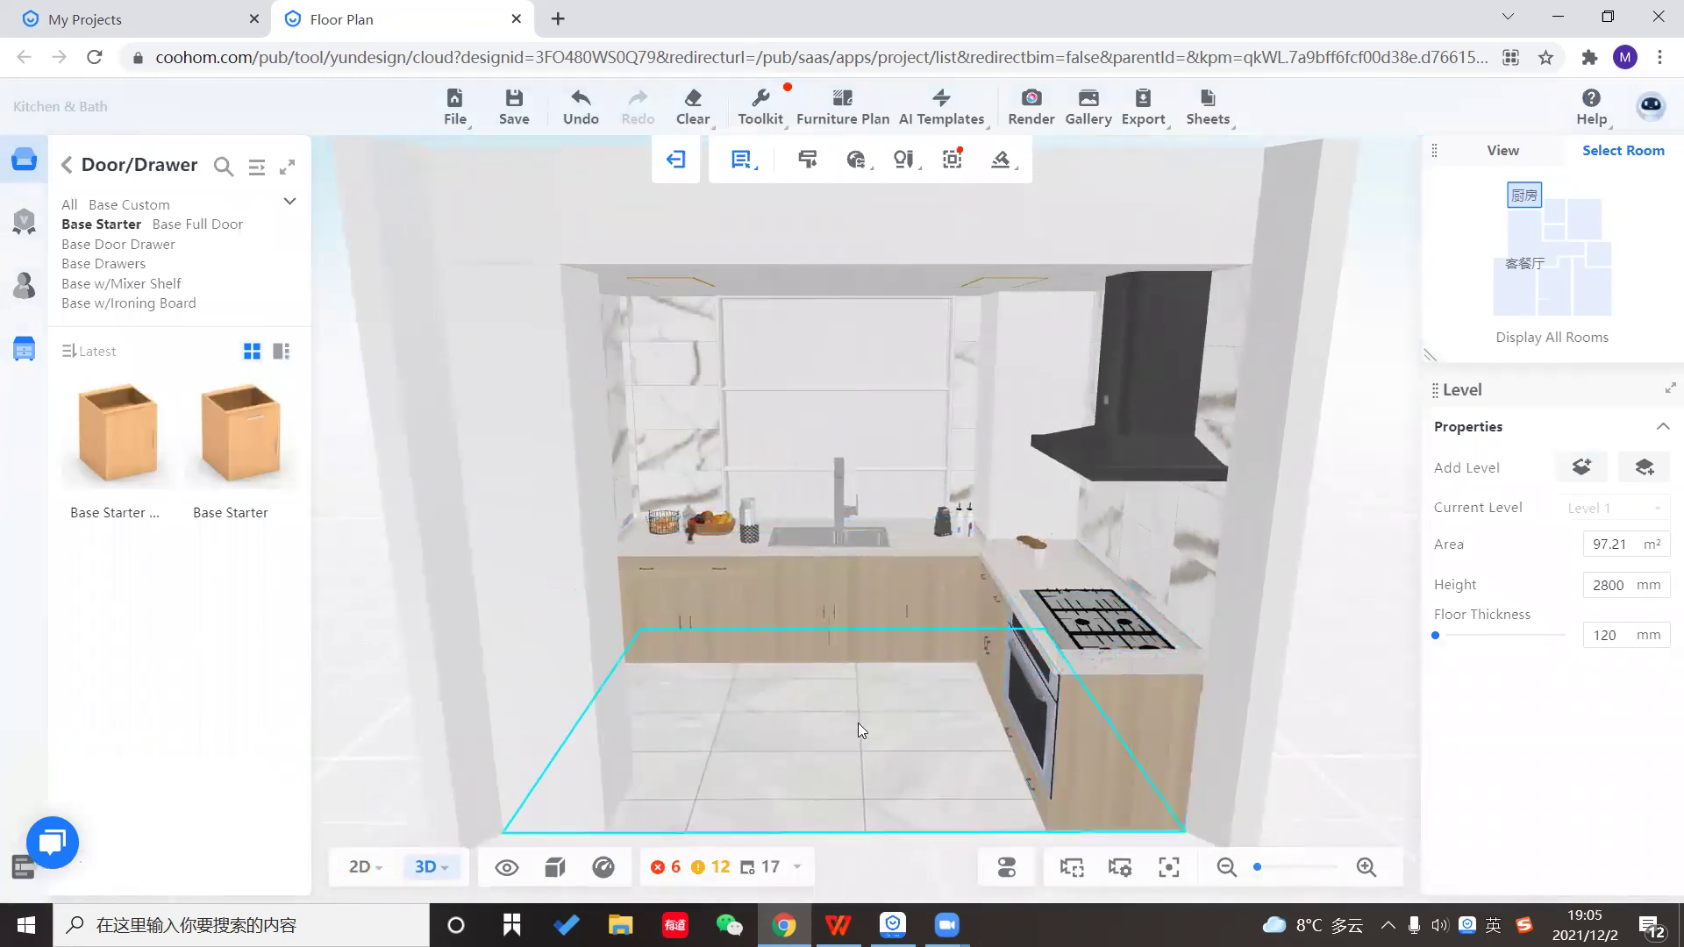
Browse the Public Catalog's Kitchen and Bath Appliances to the Kitchen Utensils and Appliances category.
scroll(822, 717, up, 3)
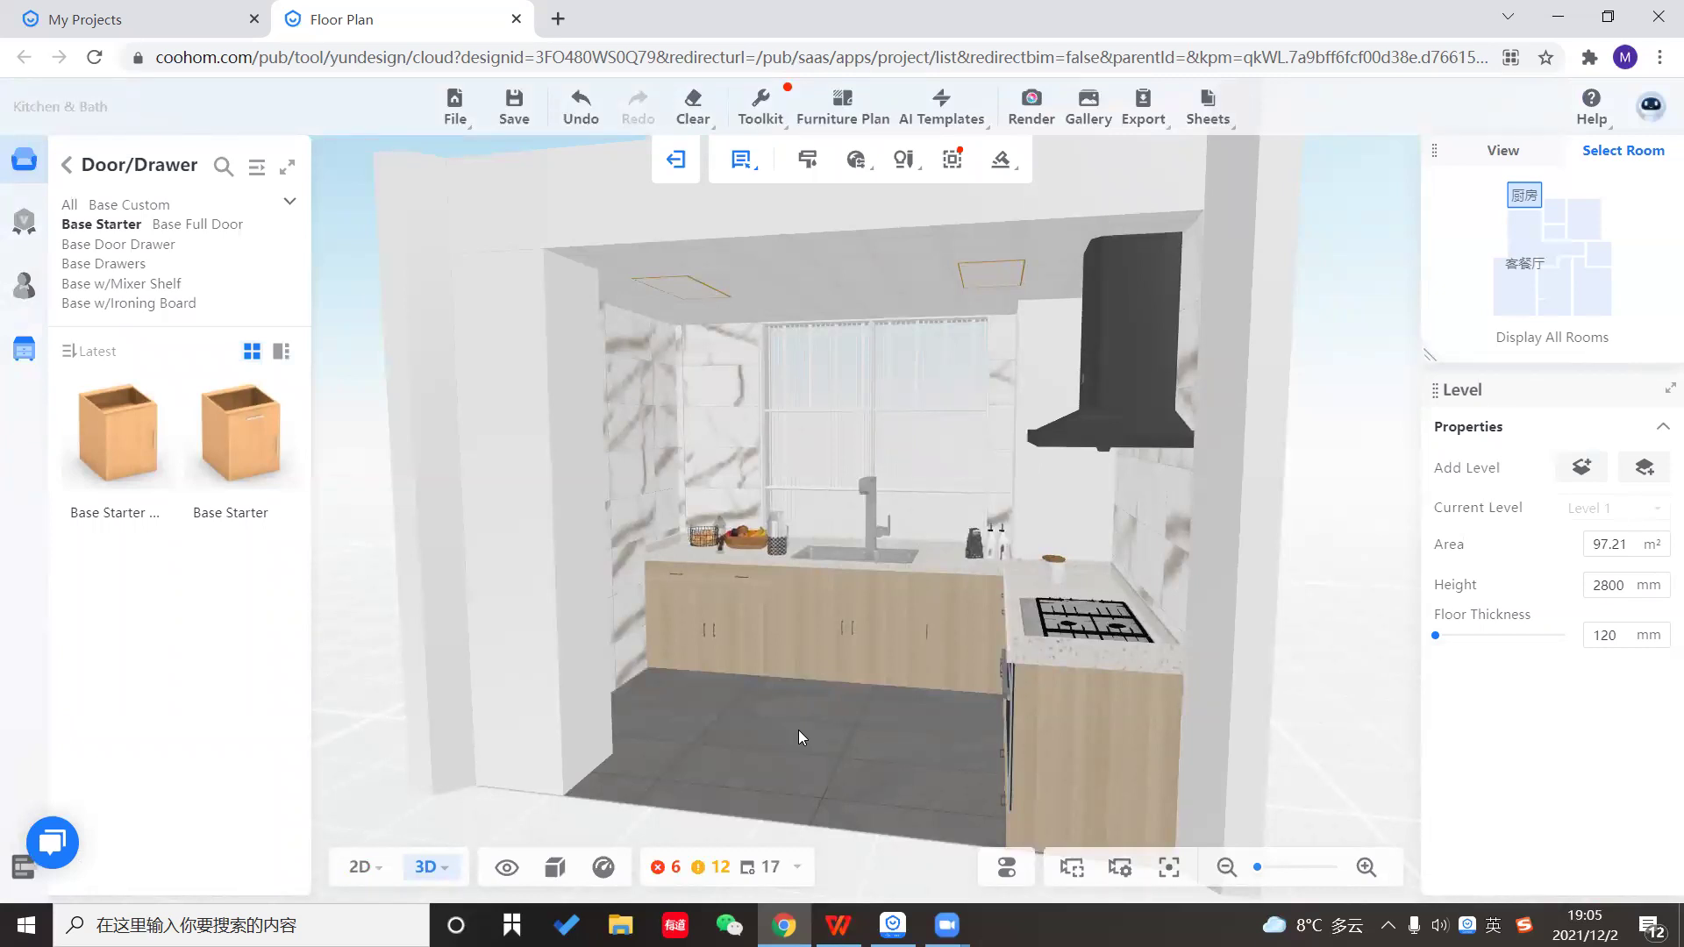
click(72, 168)
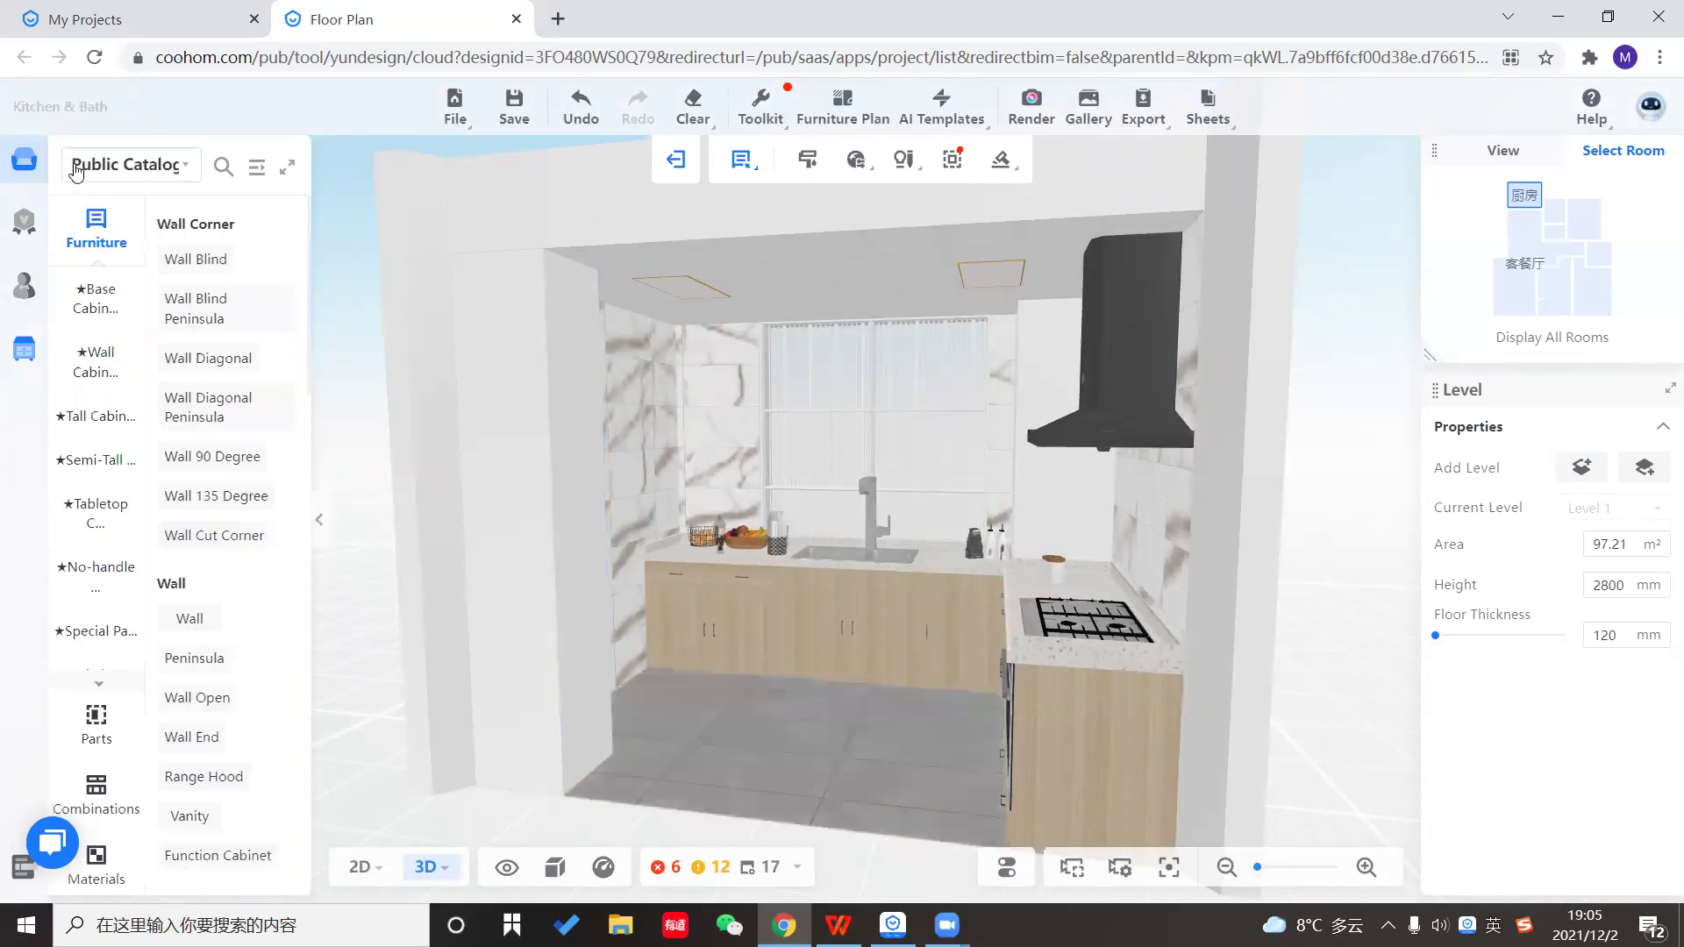
scroll(92, 434, down, 3)
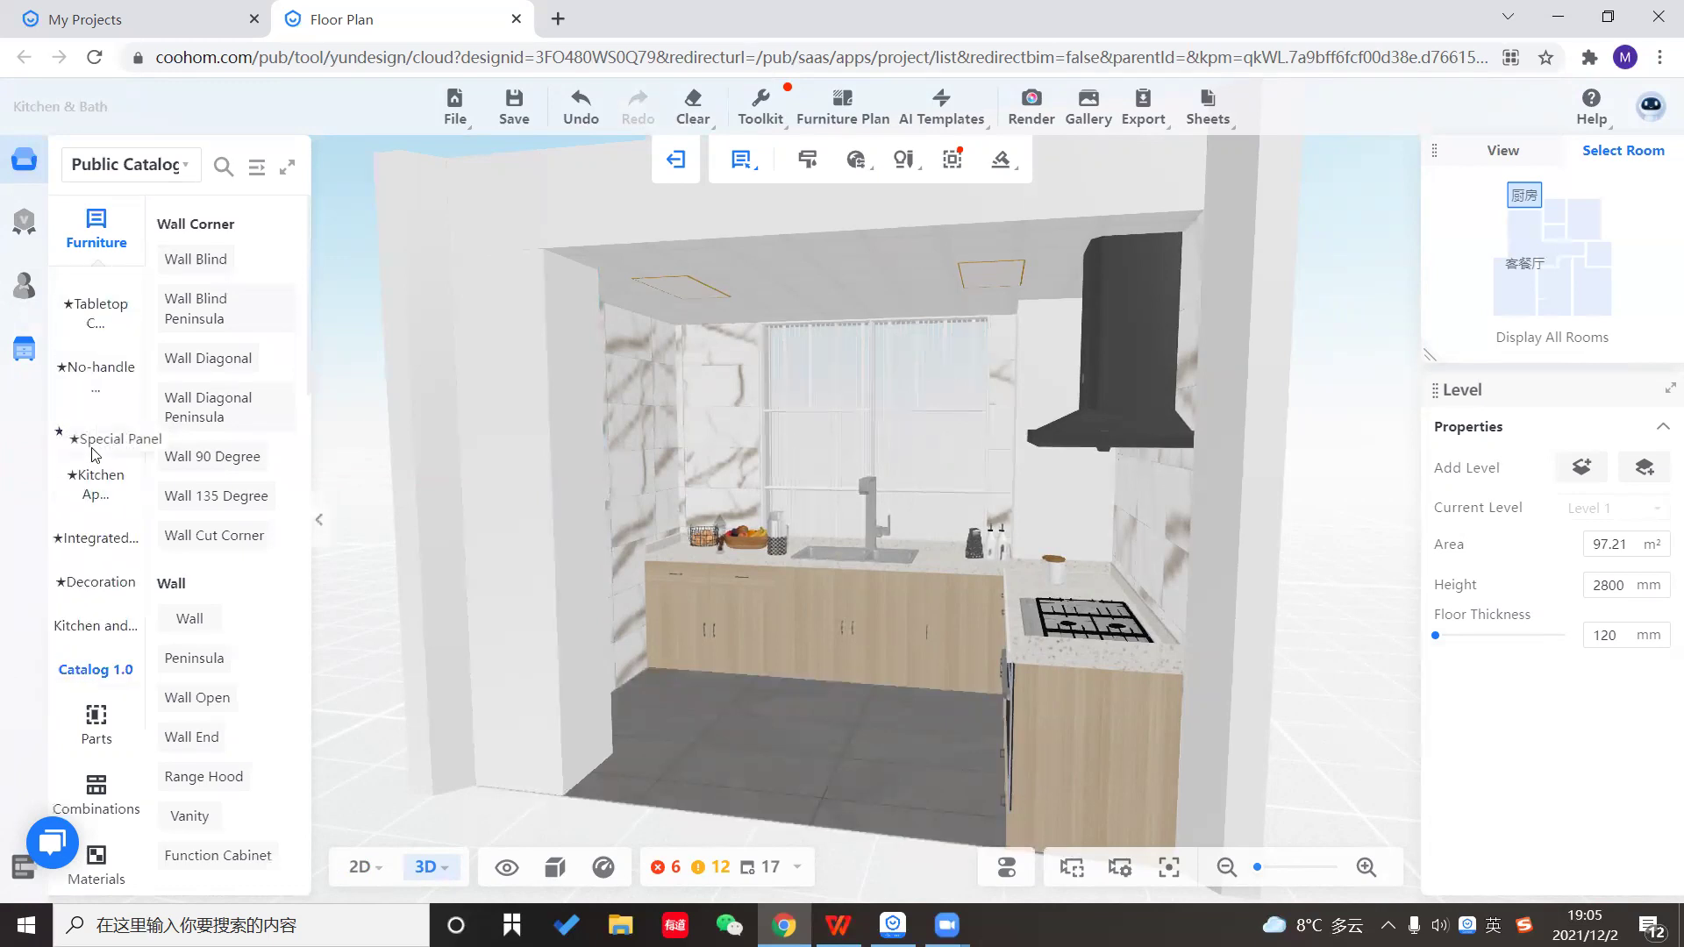
click(101, 628)
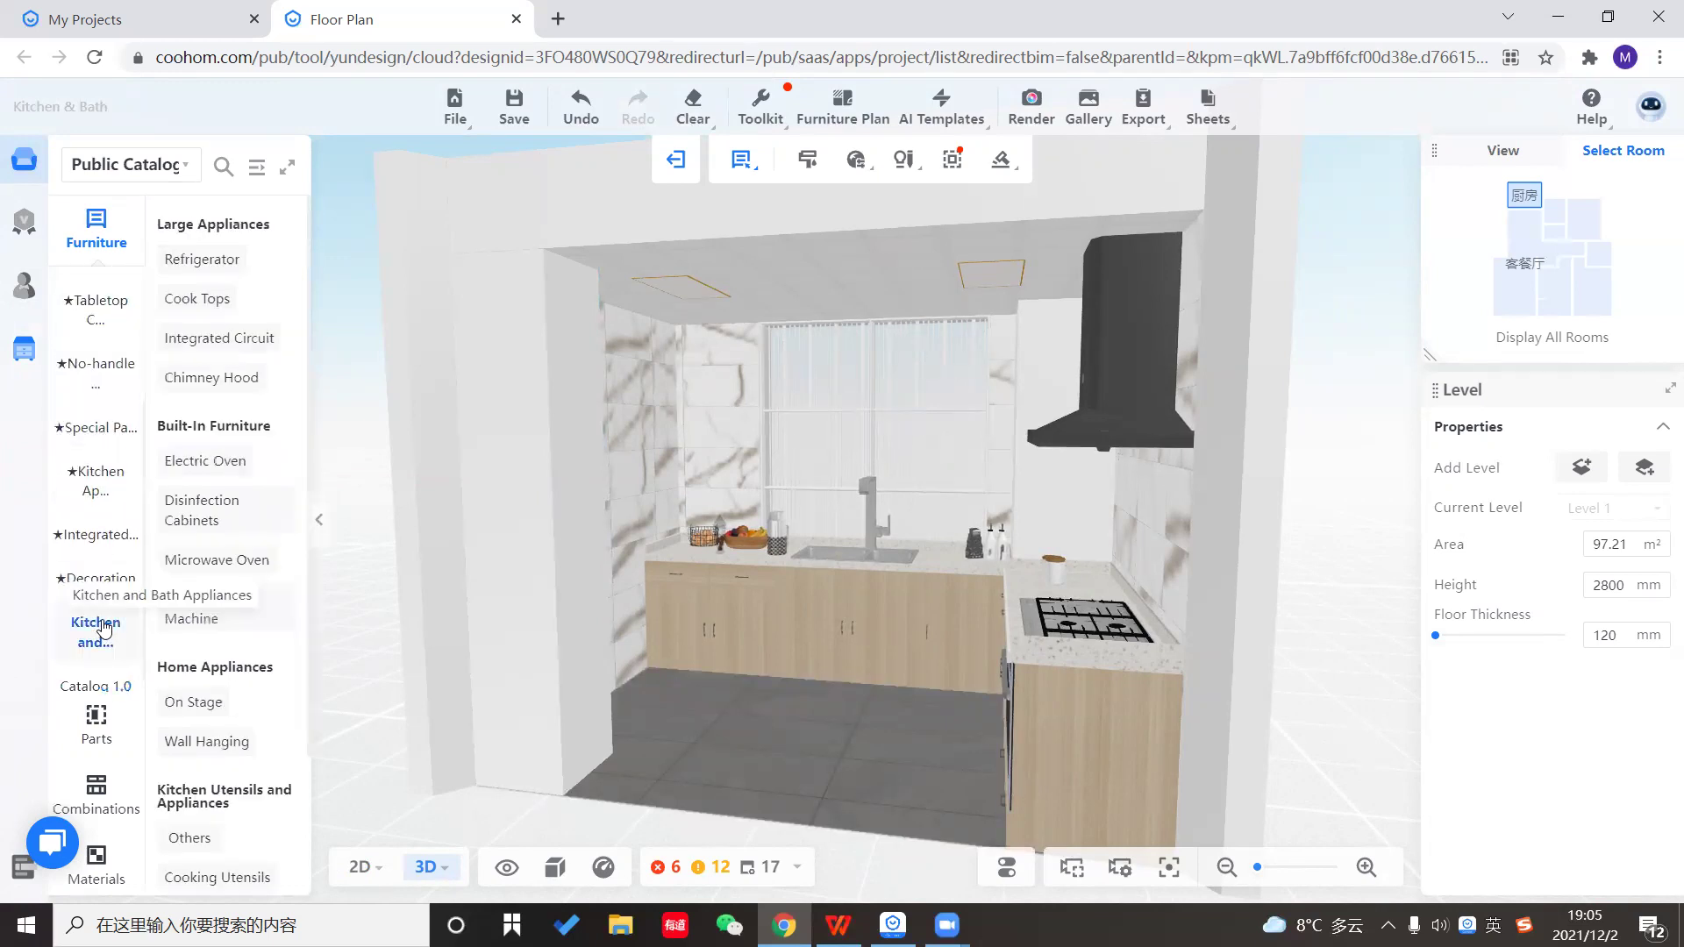
click(254, 342)
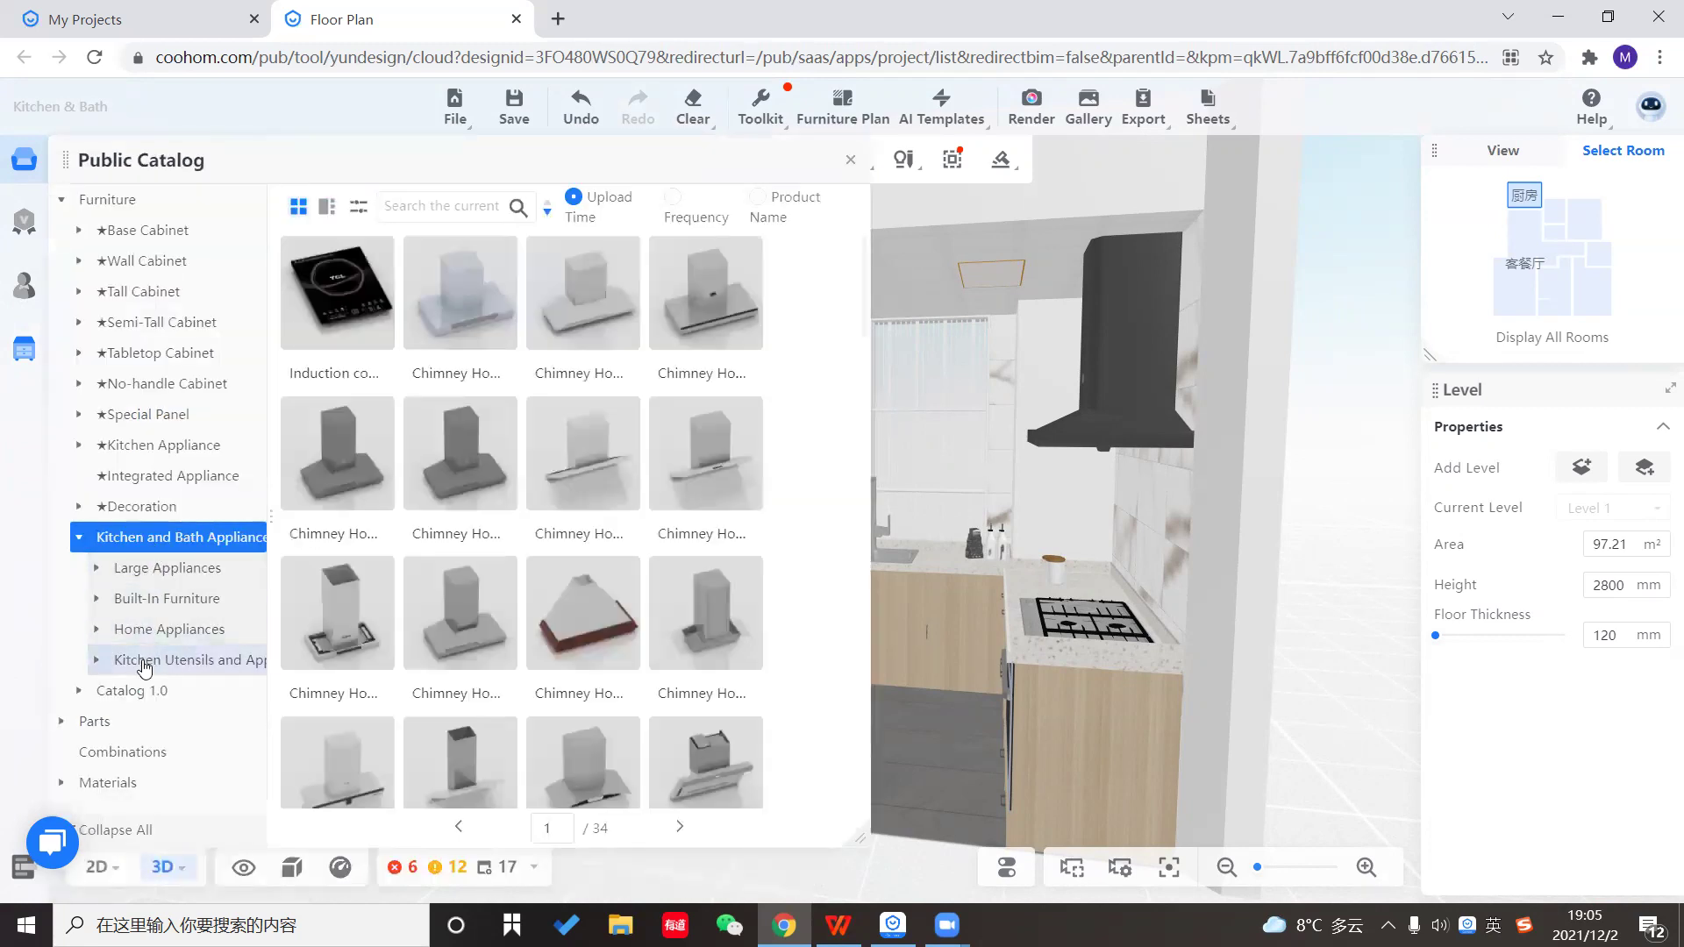
click(199, 666)
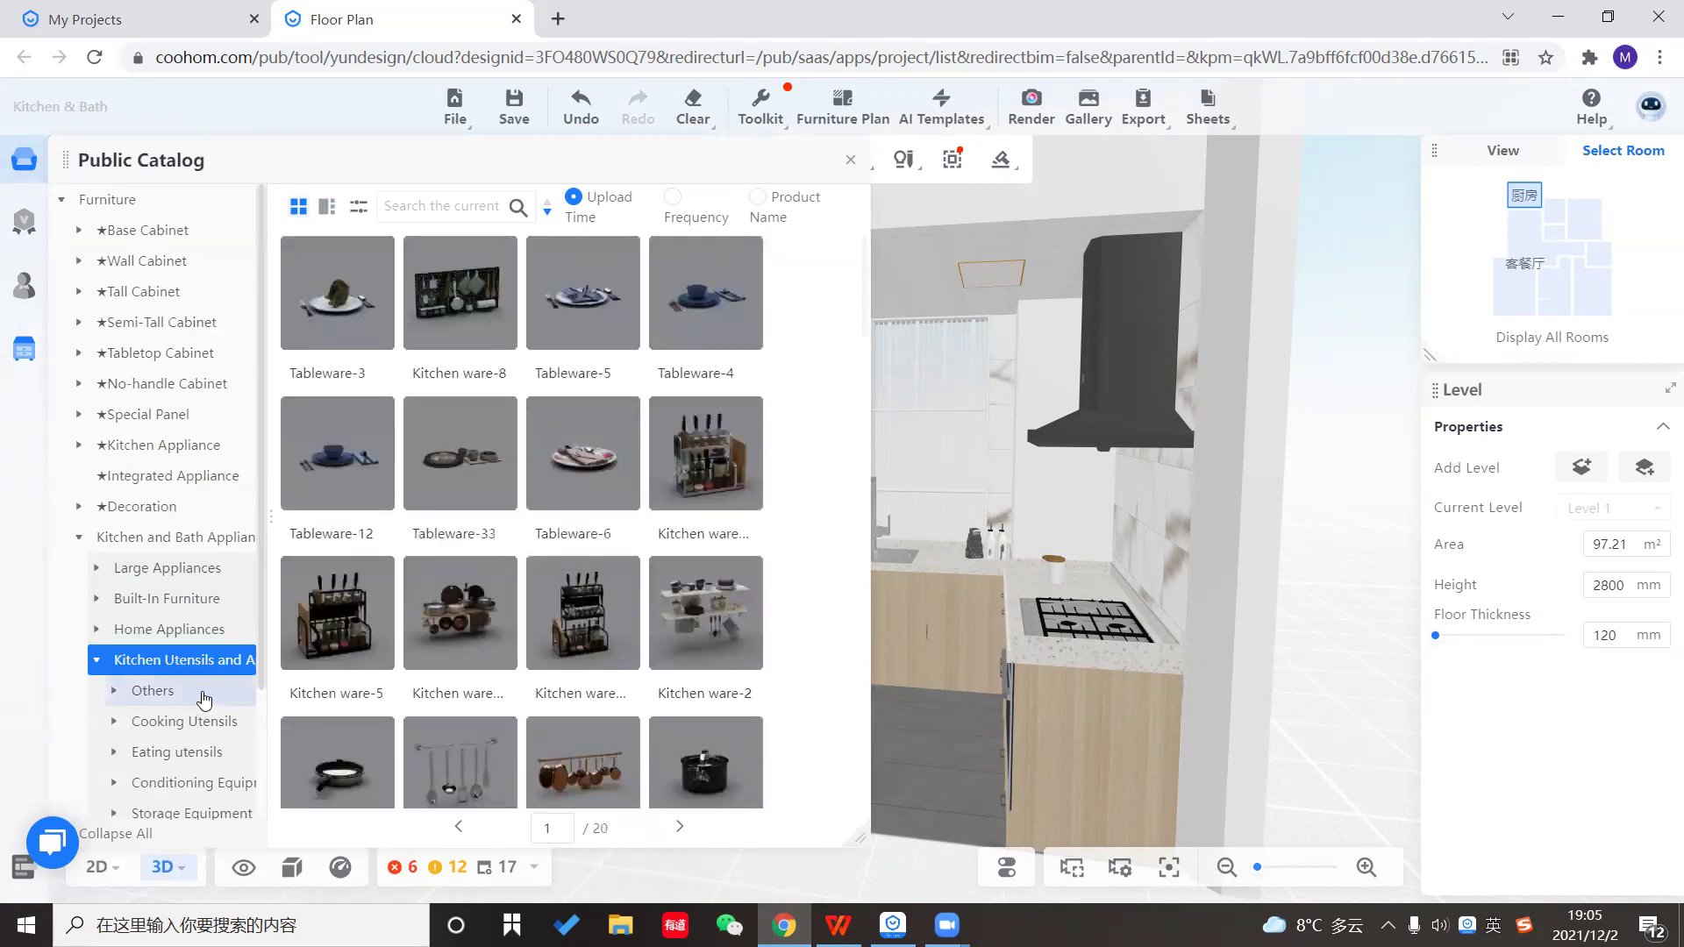
scroll(176, 692, down, 2)
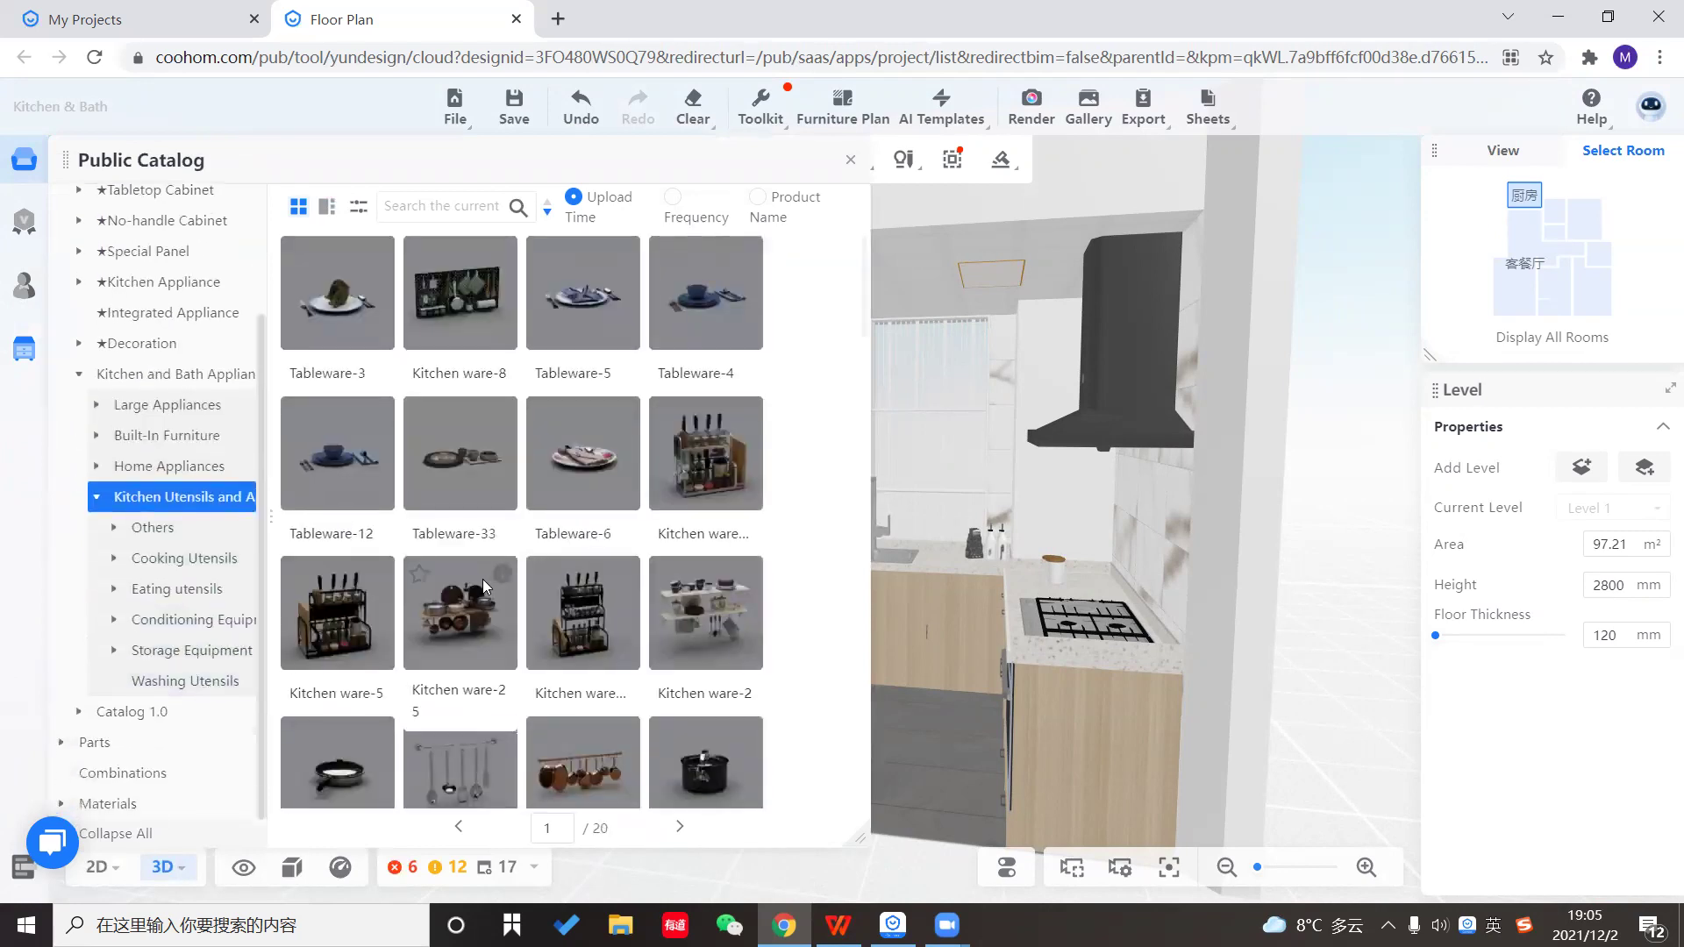
Try the copper hanging pan rack on the wall above the fruit bowl and delete it.
click(465, 764)
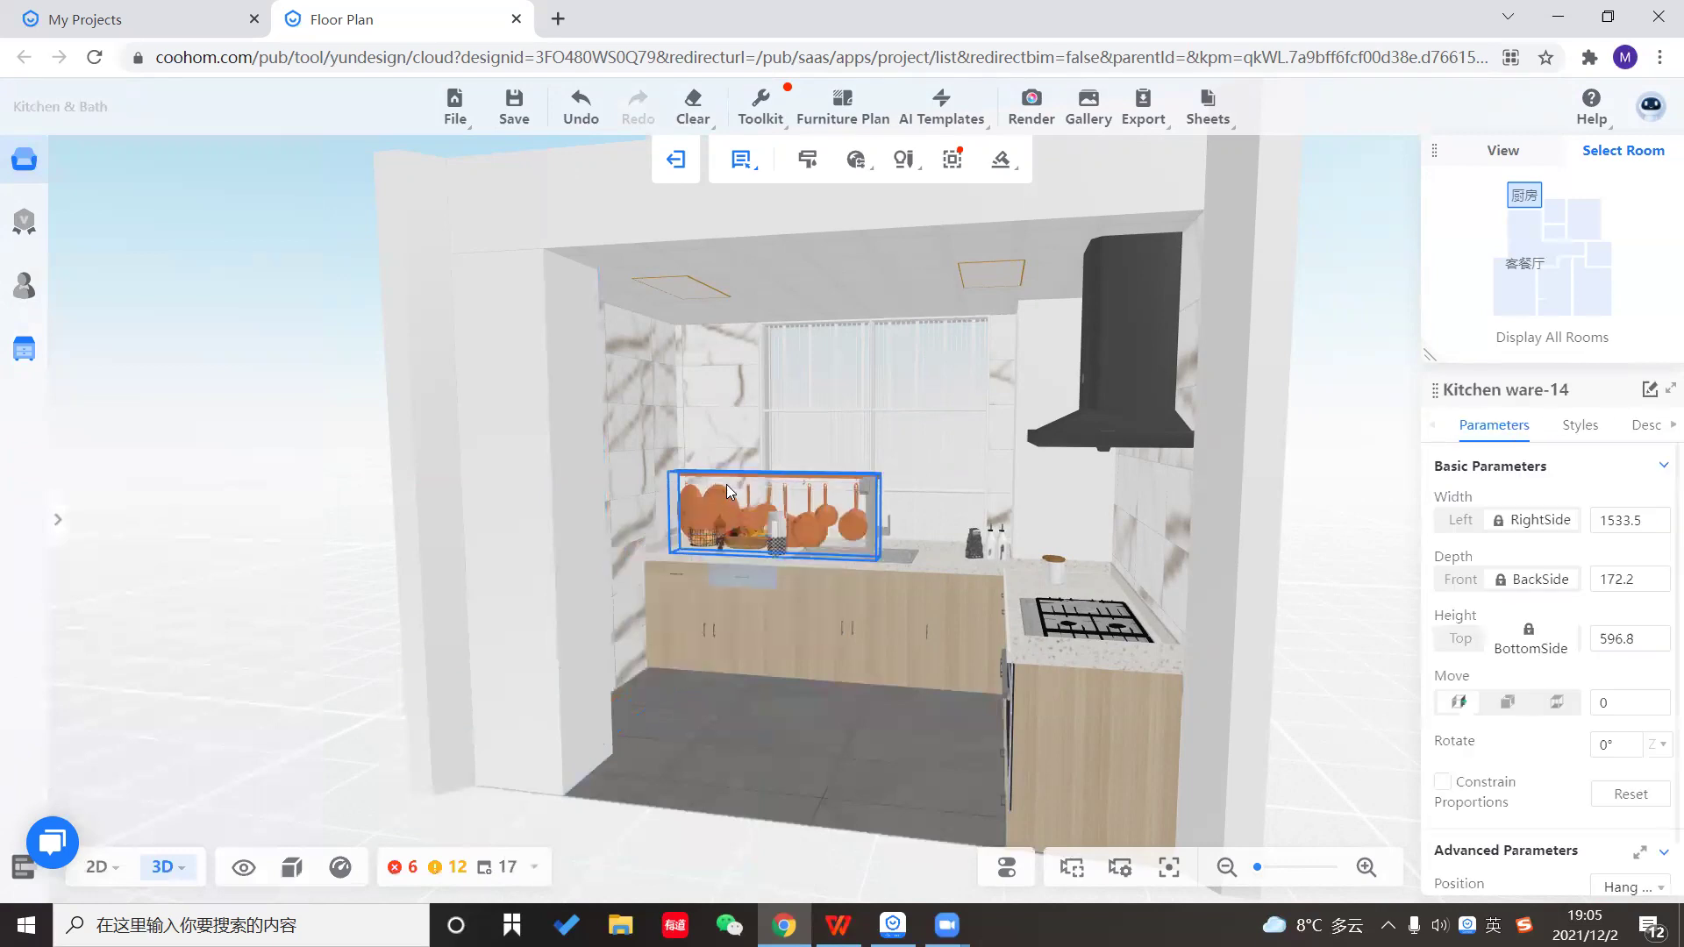
click(721, 466)
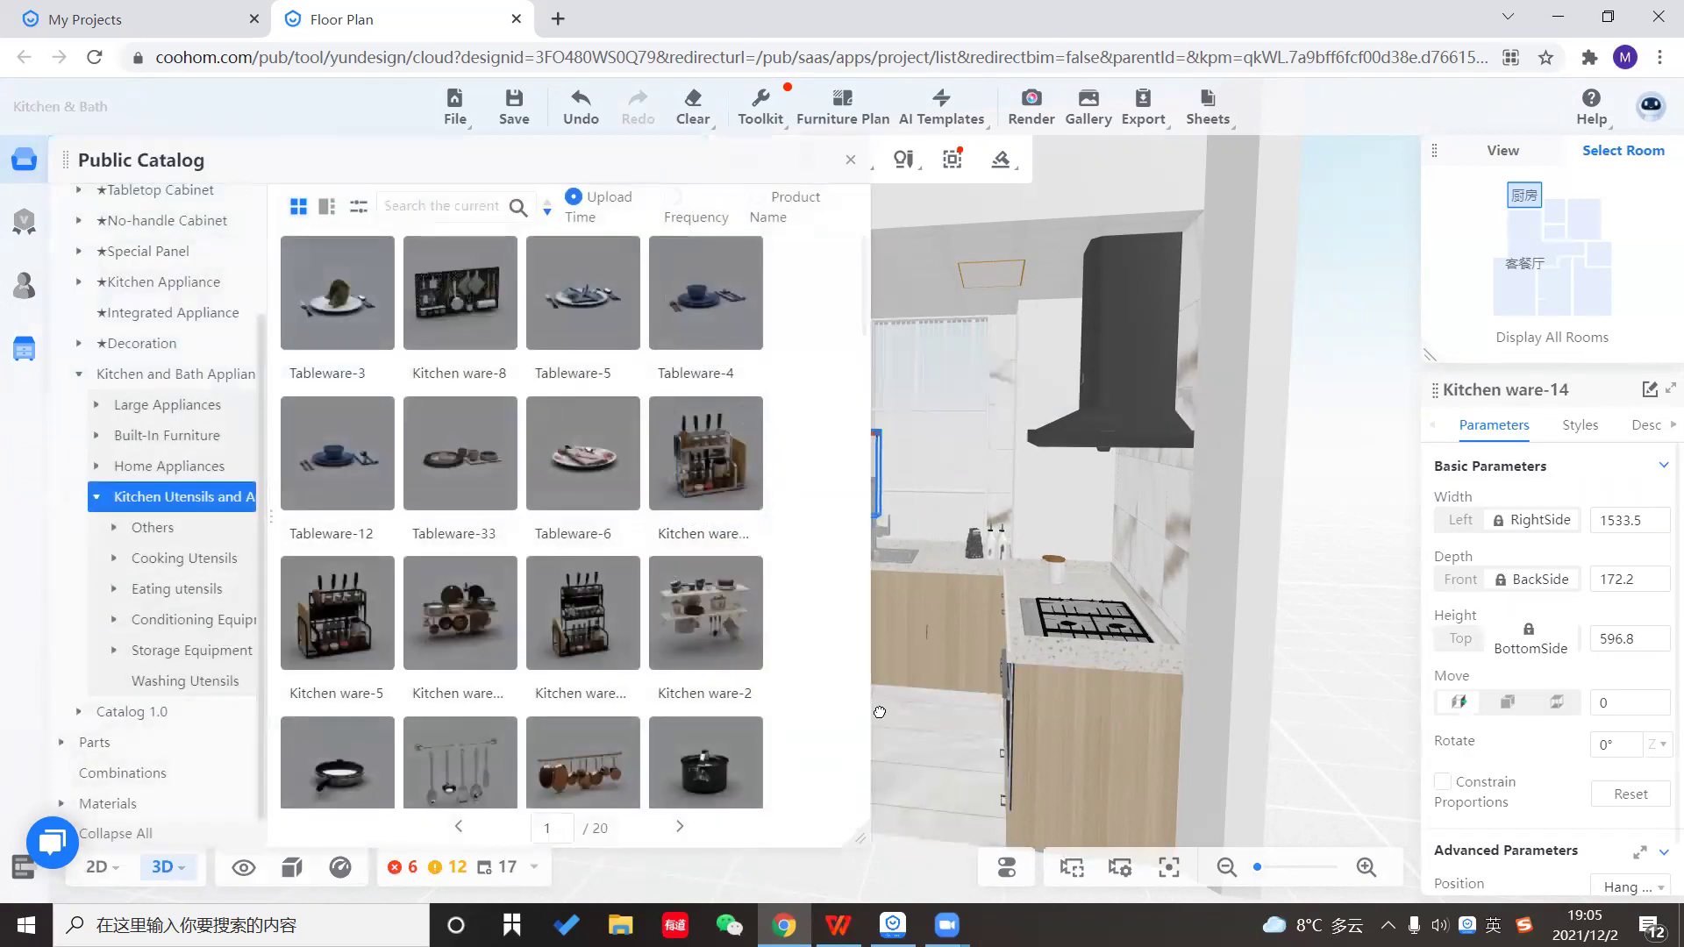
click(879, 712)
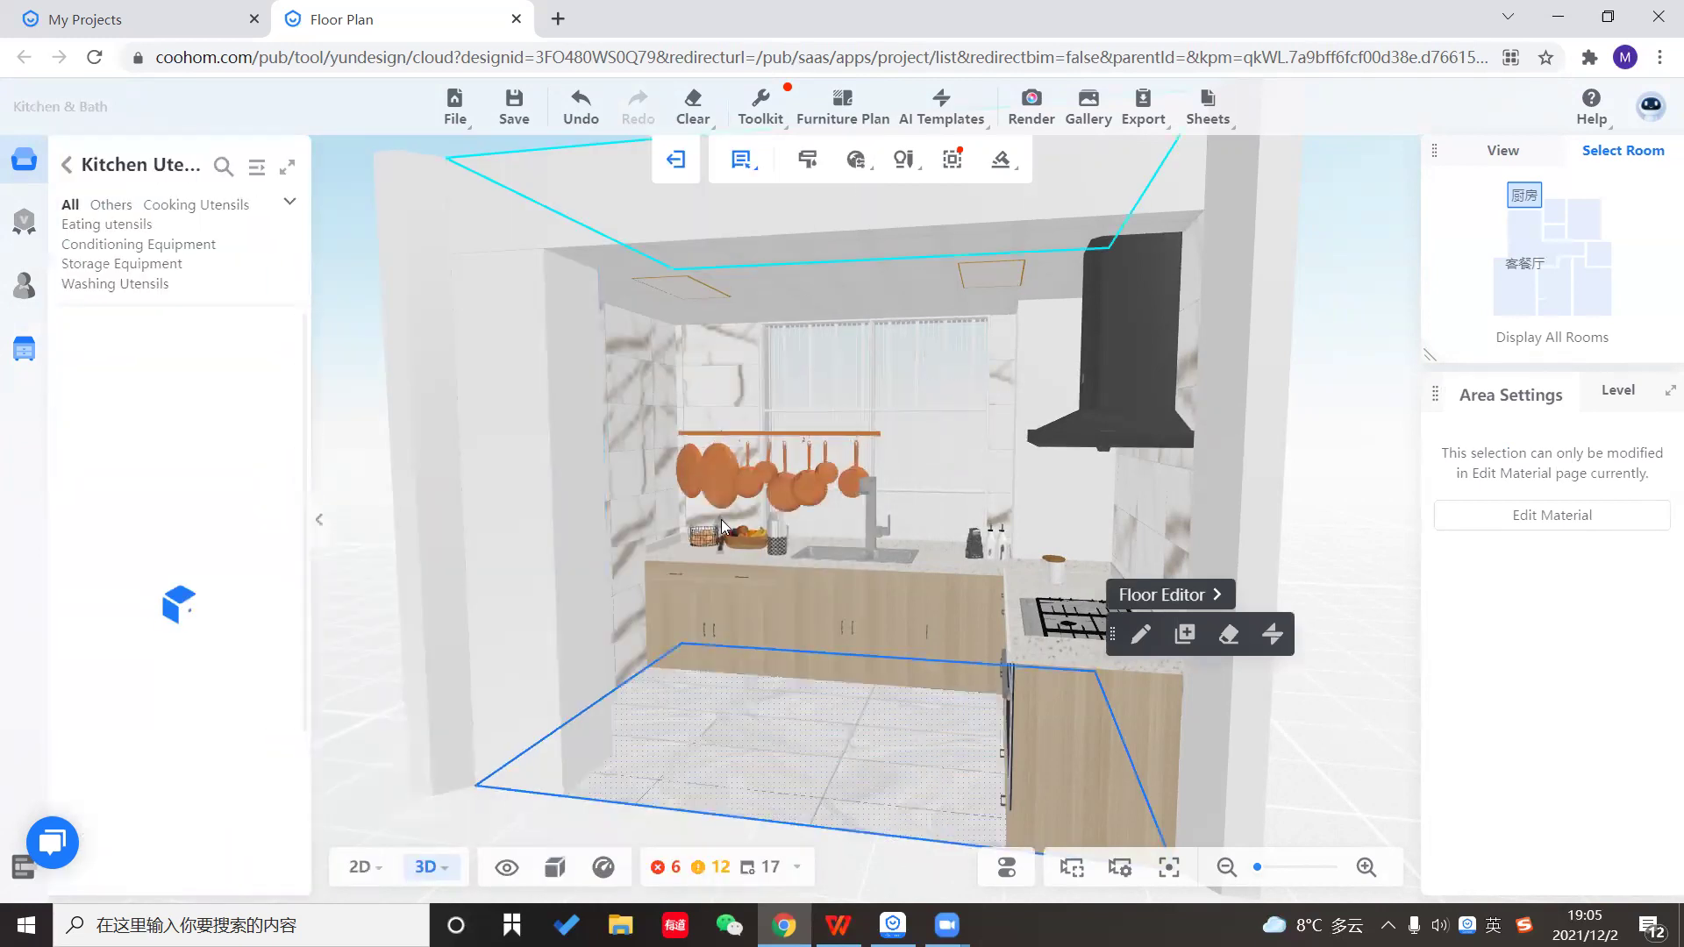
click(716, 465)
key(Delete)
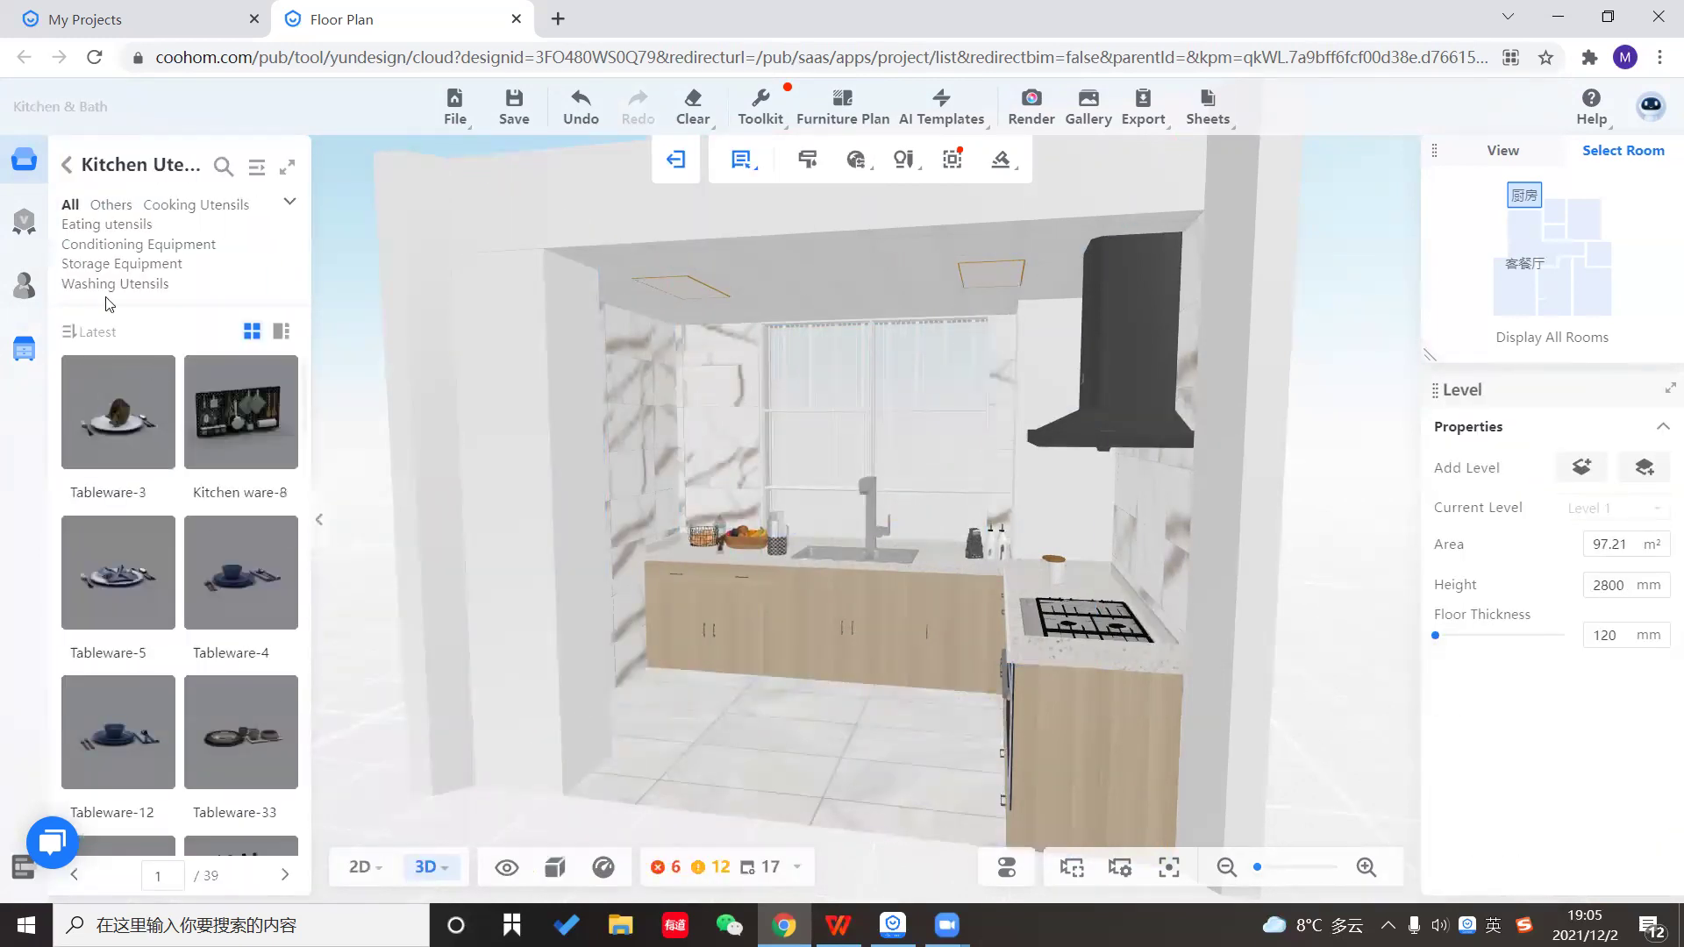
Hang the black utensil rack Kitchen ware-3 on the marble wall beside the window and leave the catalog.
click(251, 166)
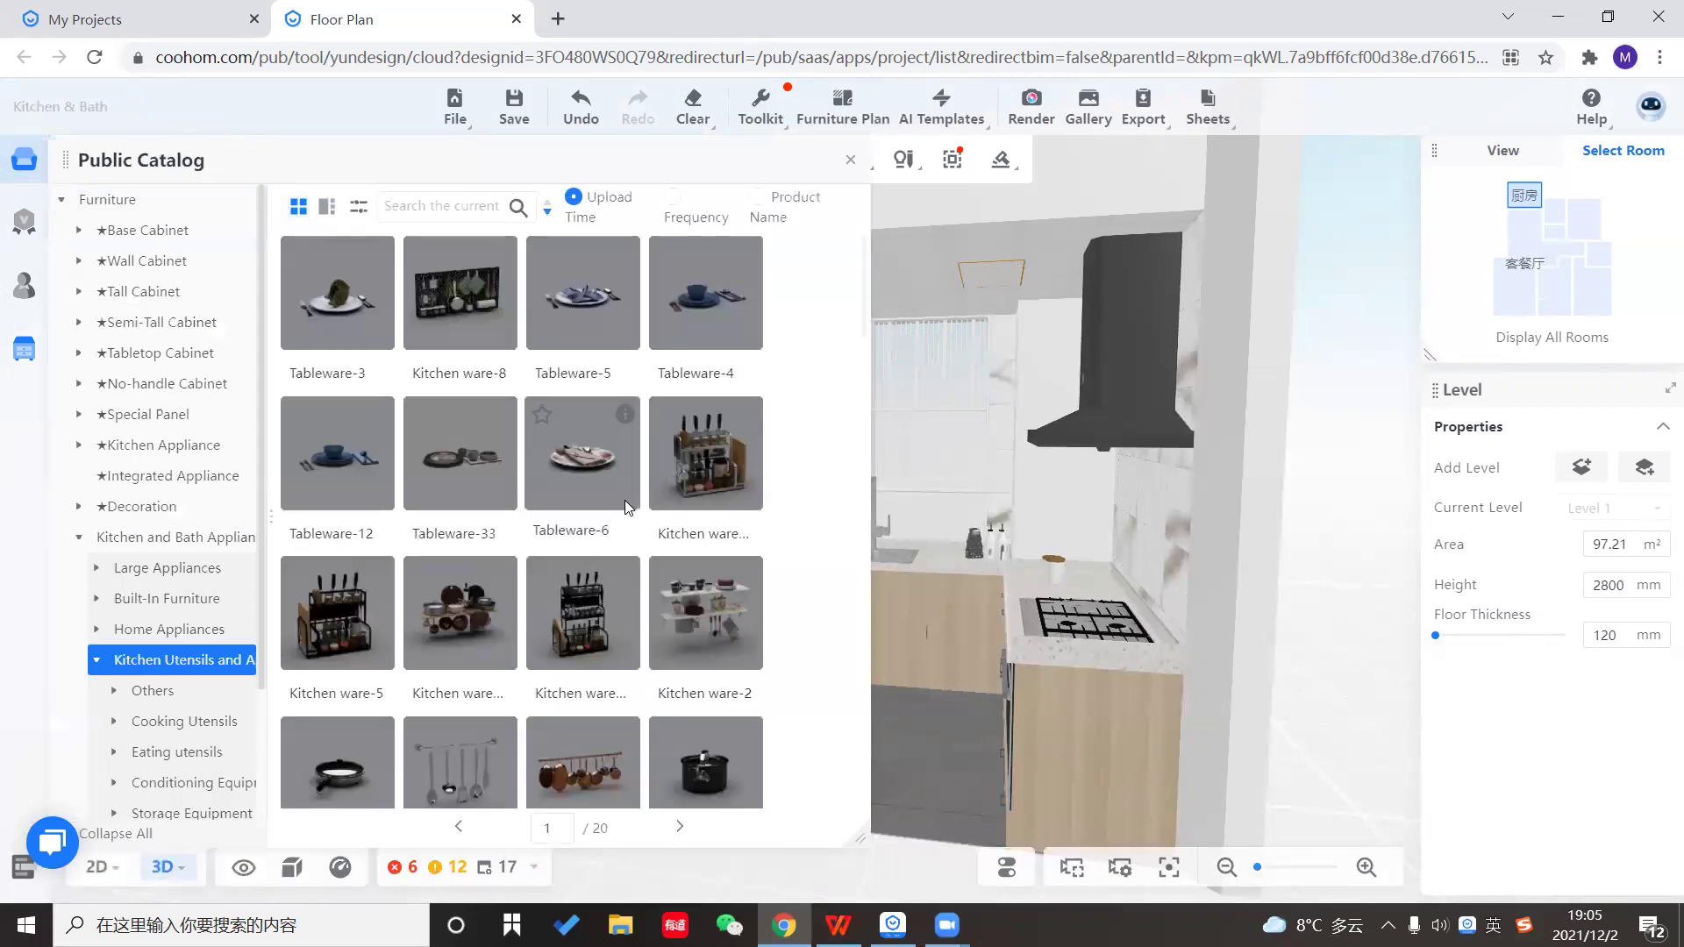
click(480, 759)
click(693, 478)
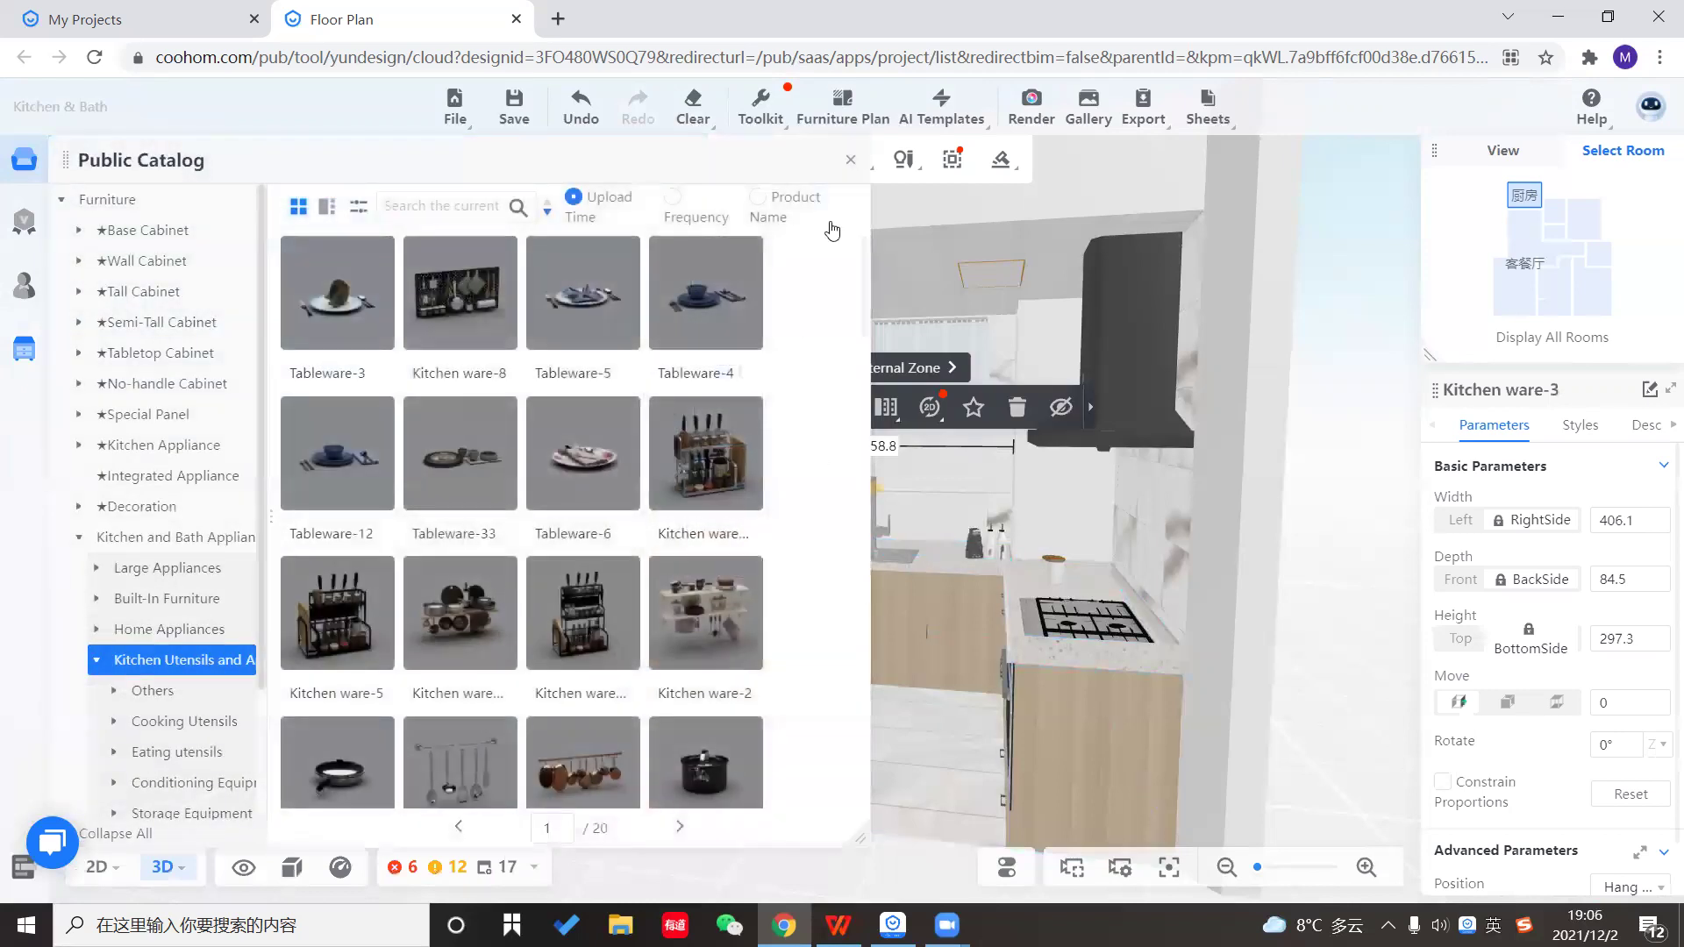
click(850, 163)
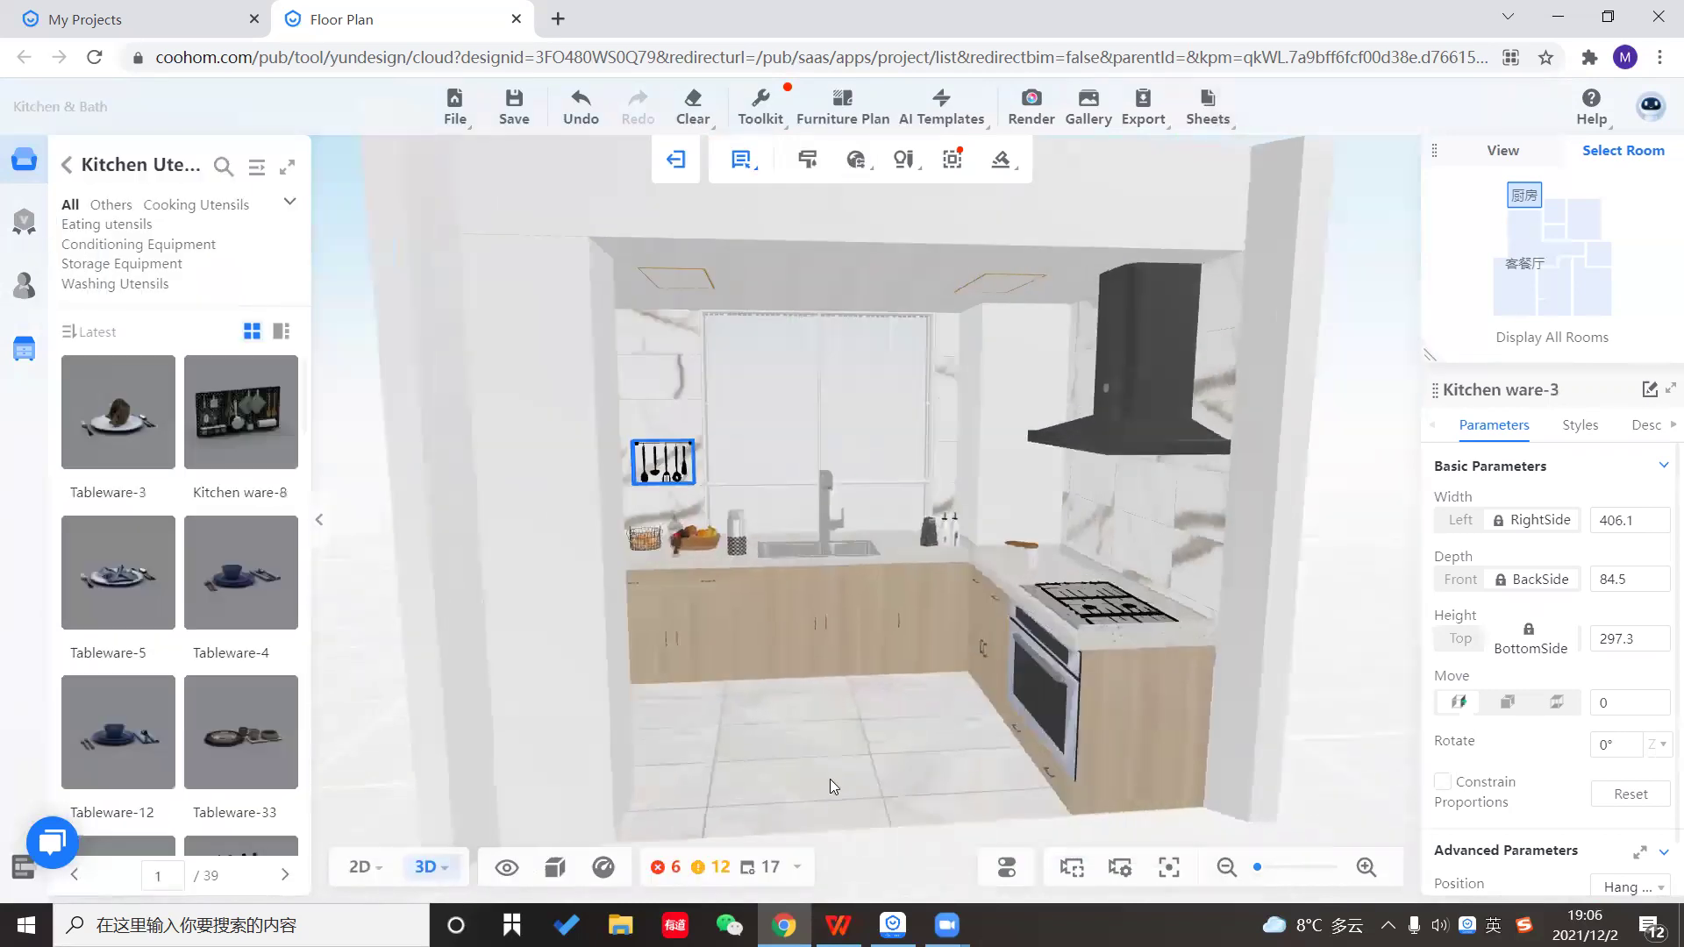
click(830, 779)
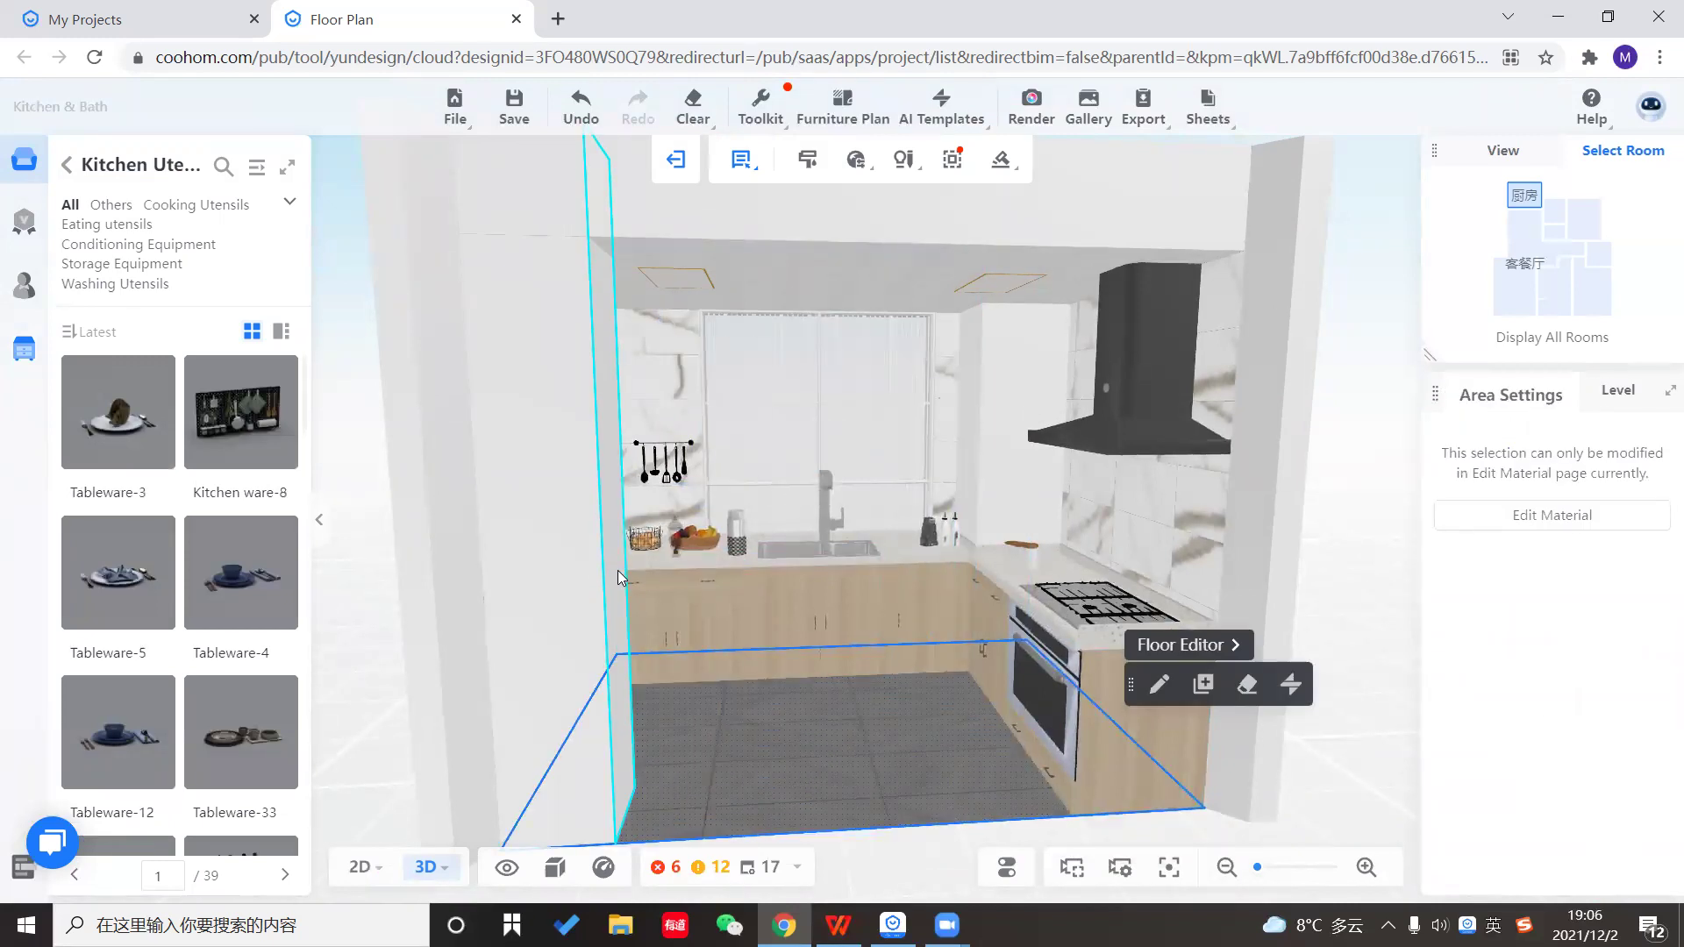
Set up a front view render with the camera in the kitchen corner diagonally opposite the range hood, aimed across the room.
drag(923, 798, 886, 800)
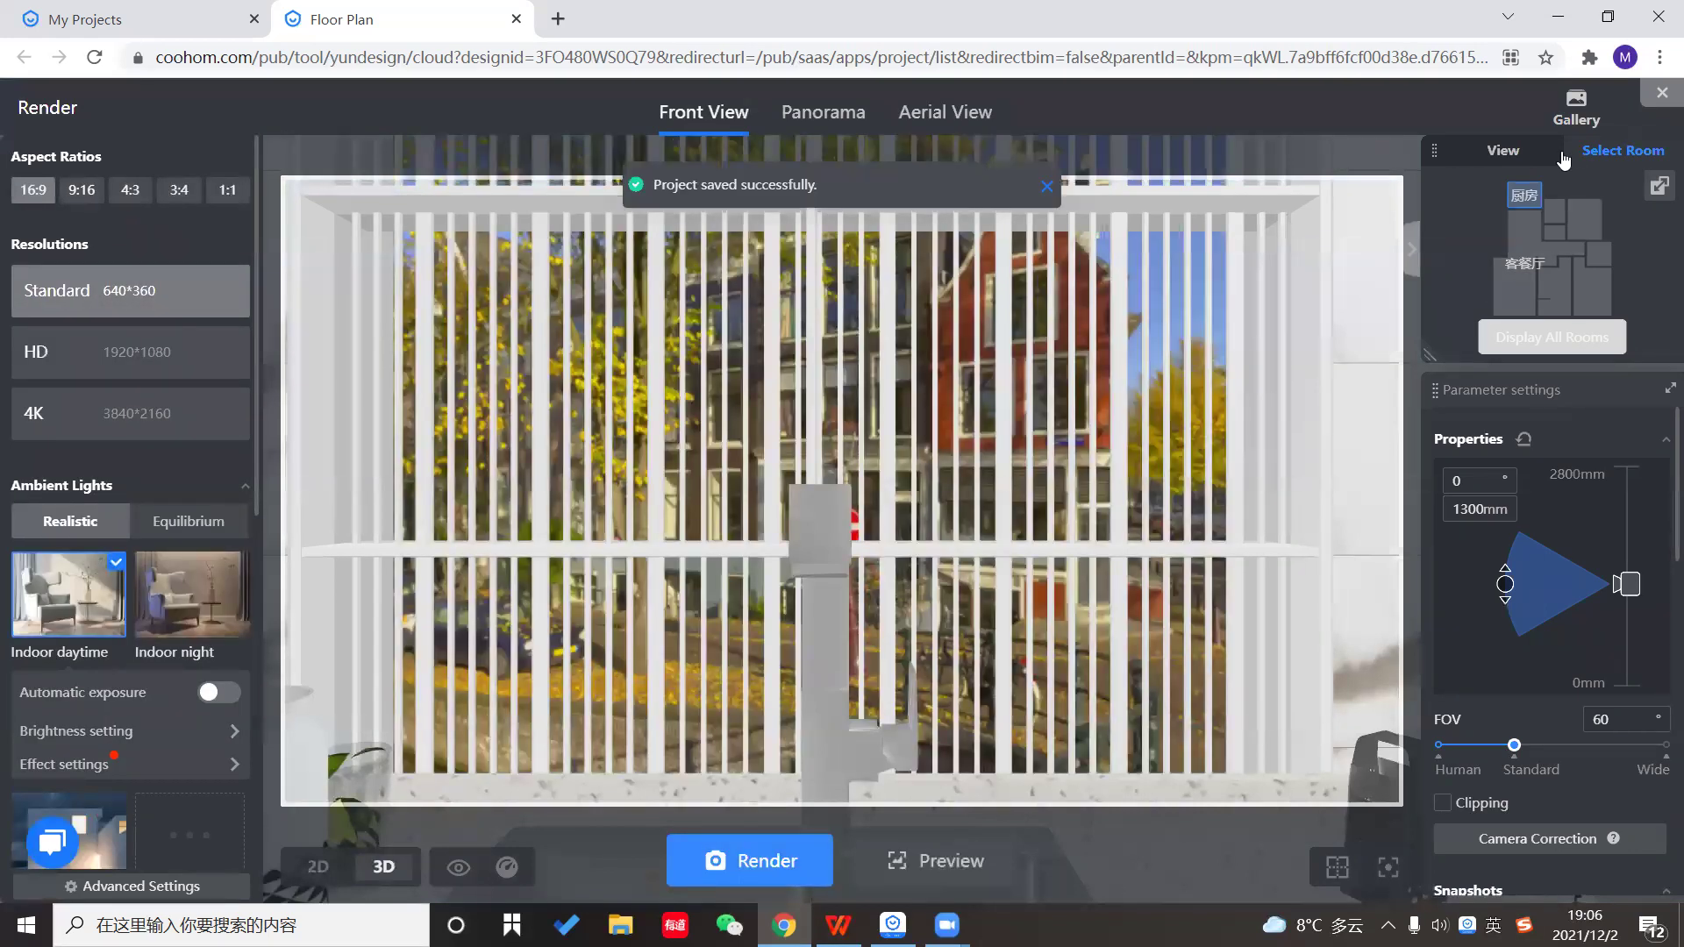
click(1519, 150)
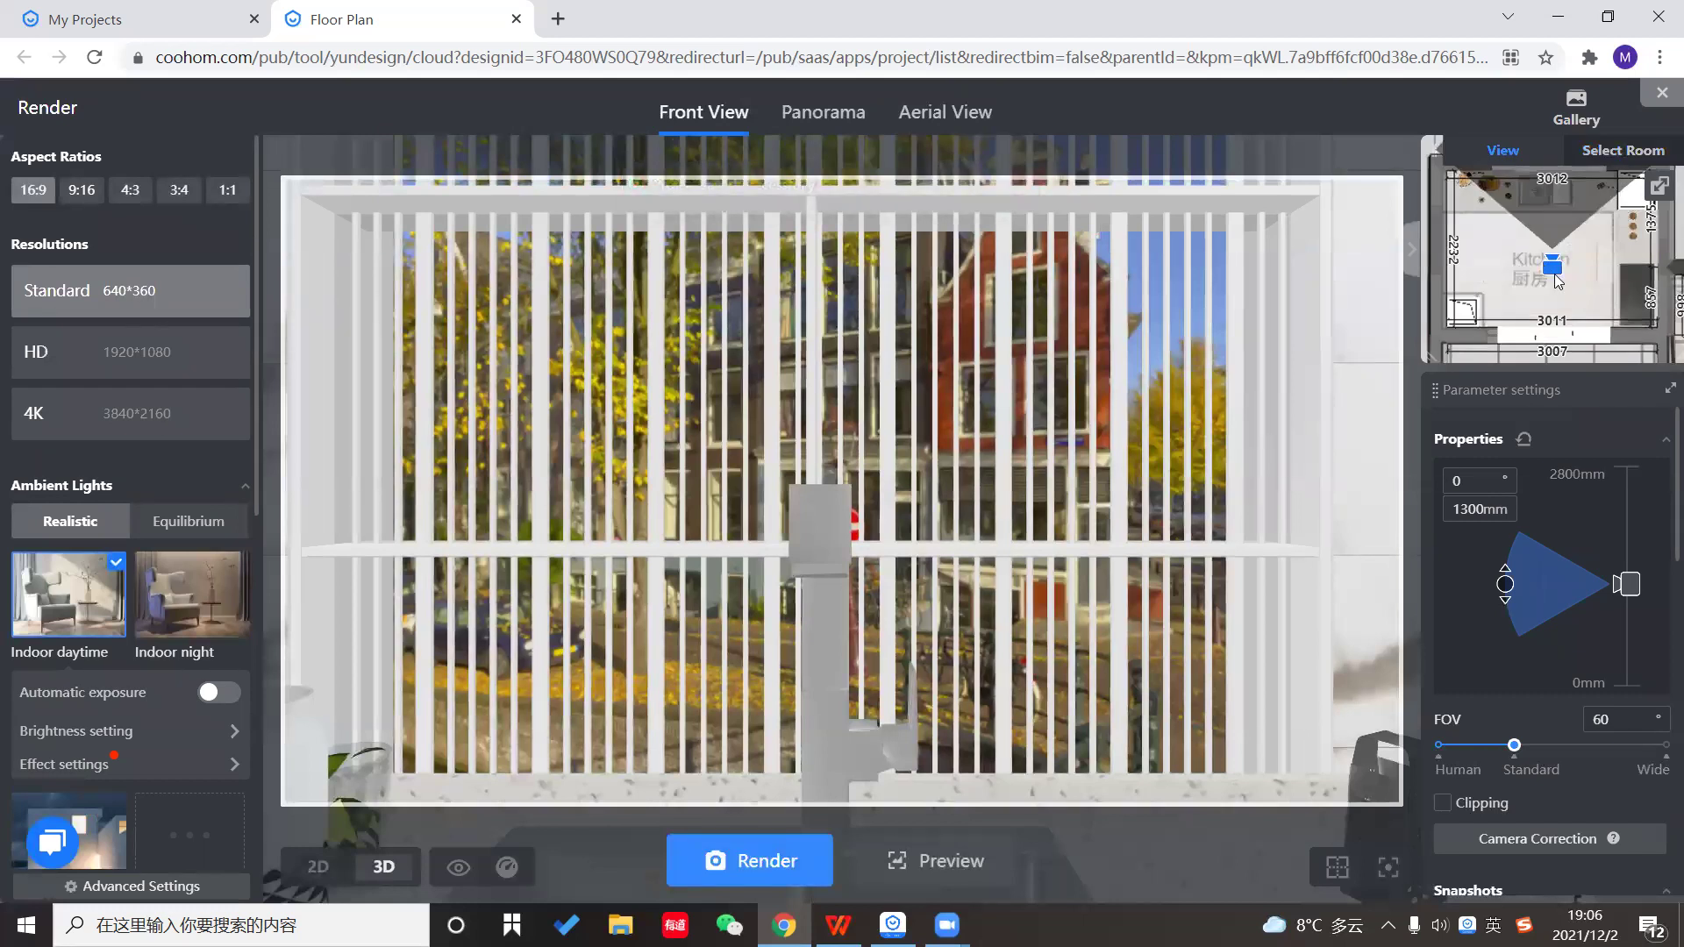
drag(1551, 270, 1524, 364)
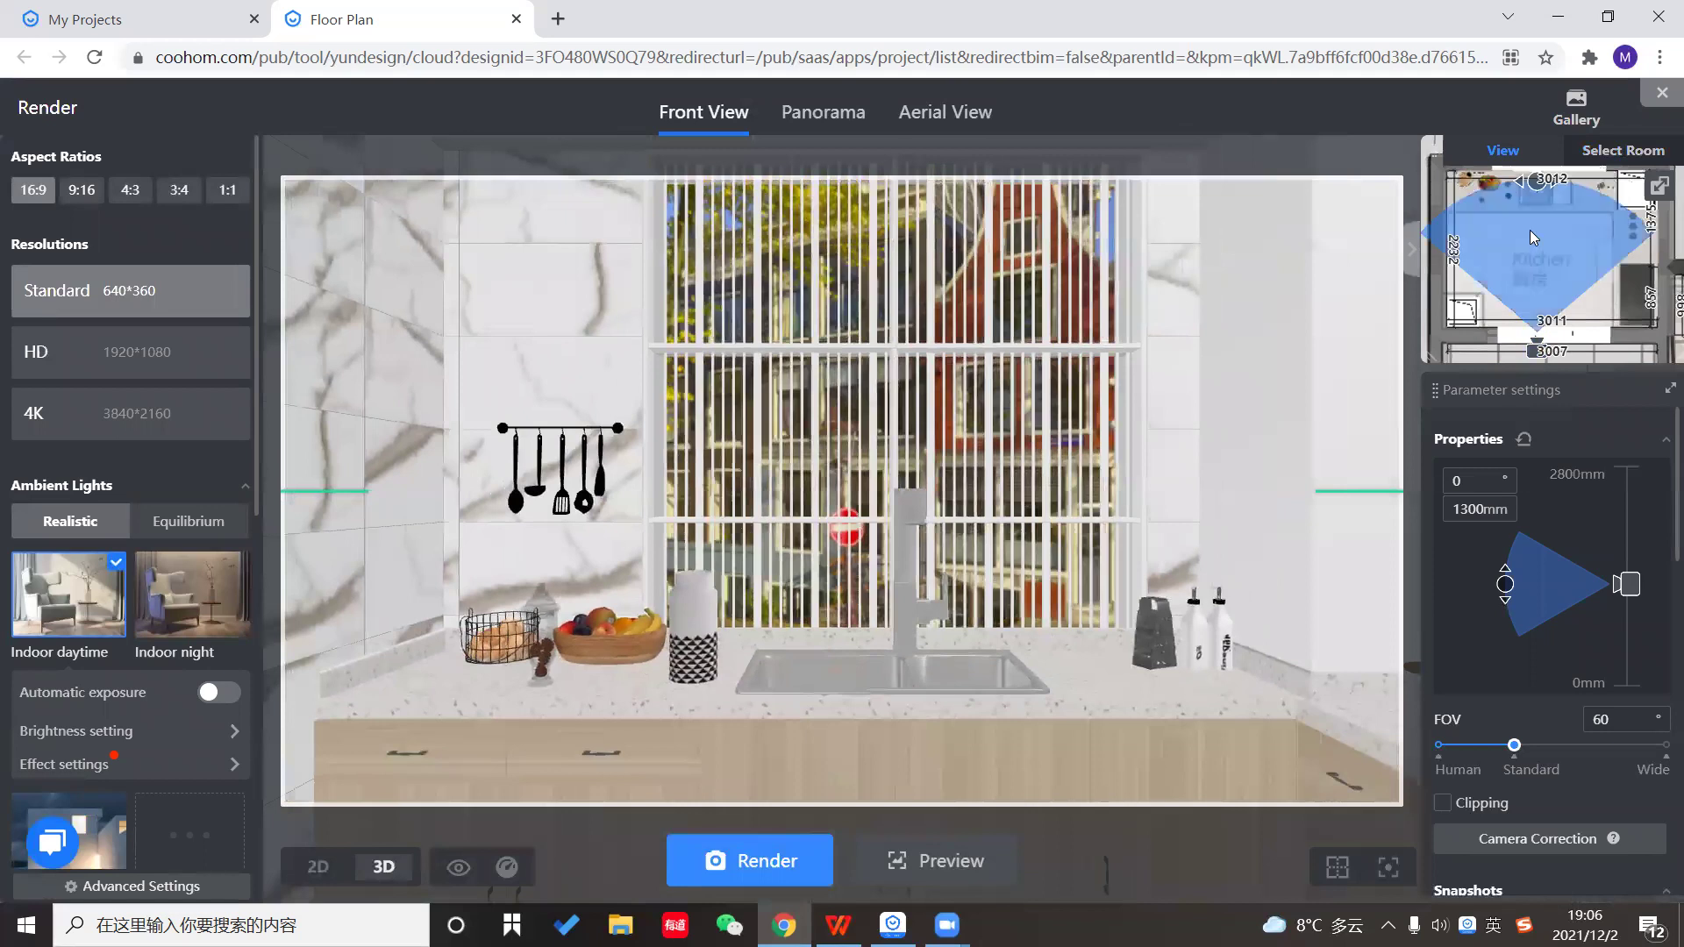
mouse_move(1569, 203)
mouse_down()
mouse_move(1610, 247)
mouse_move(1609, 216)
mouse_move(1567, 207)
mouse_move(1581, 209)
mouse_up()
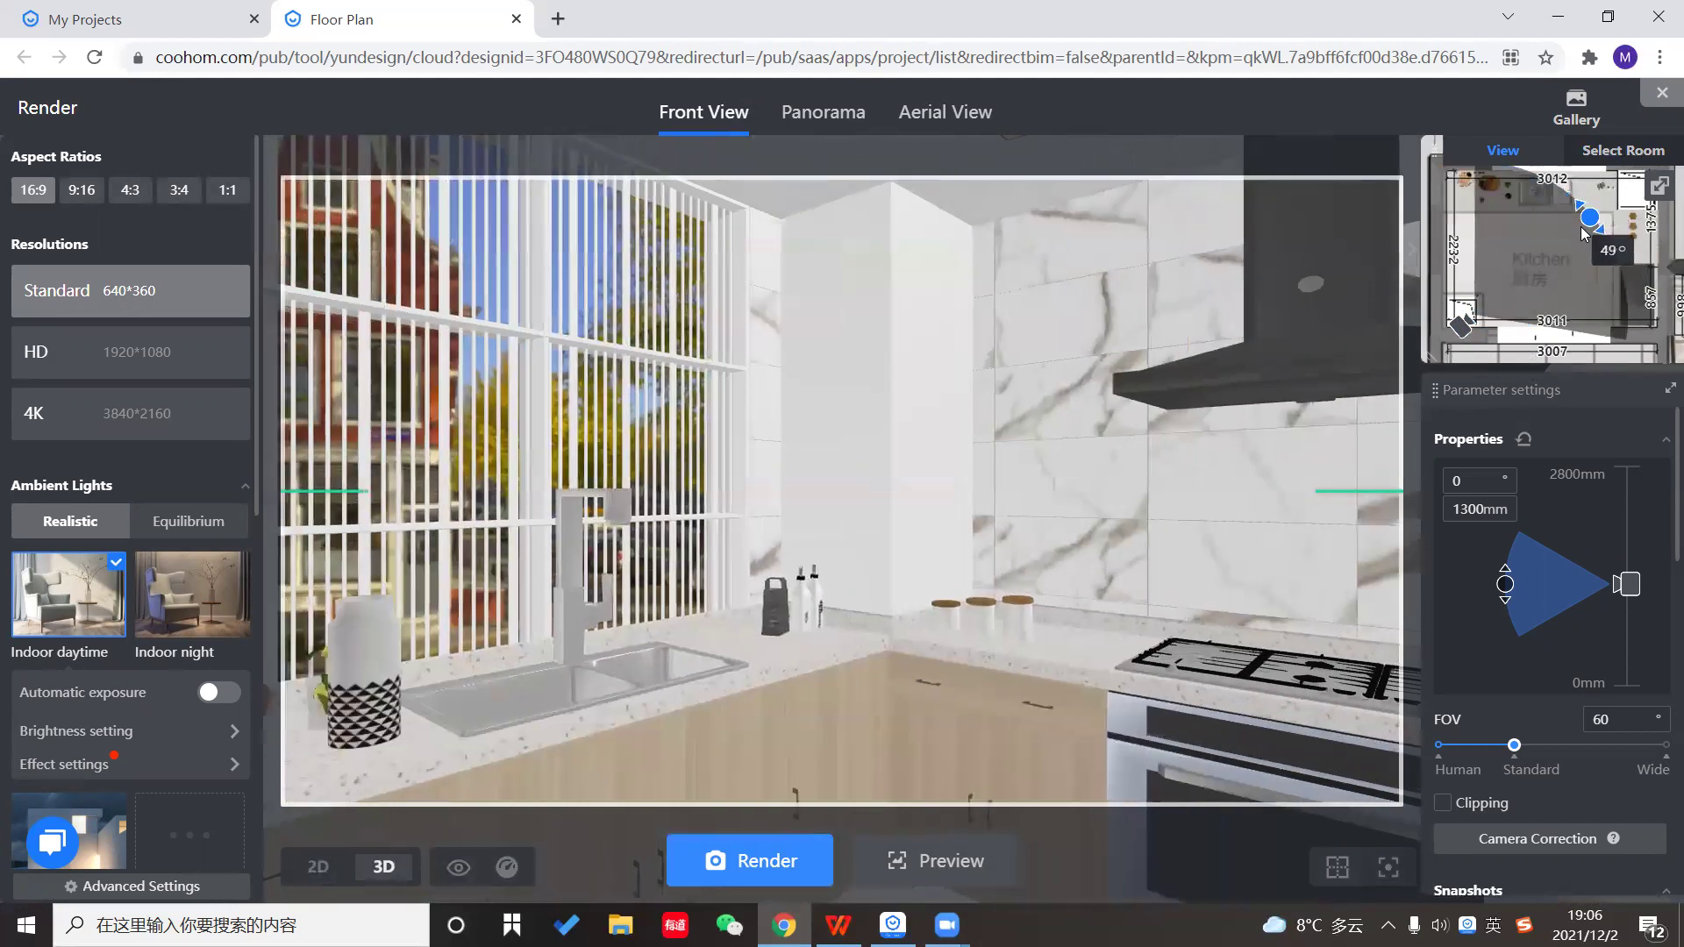
Widen the render camera's FOV to 95 and set its tilt to 4 to frame the sink, countertop and oven.
drag(1070, 582, 1096, 491)
drag(1526, 753, 1570, 730)
drag(1017, 368, 1023, 454)
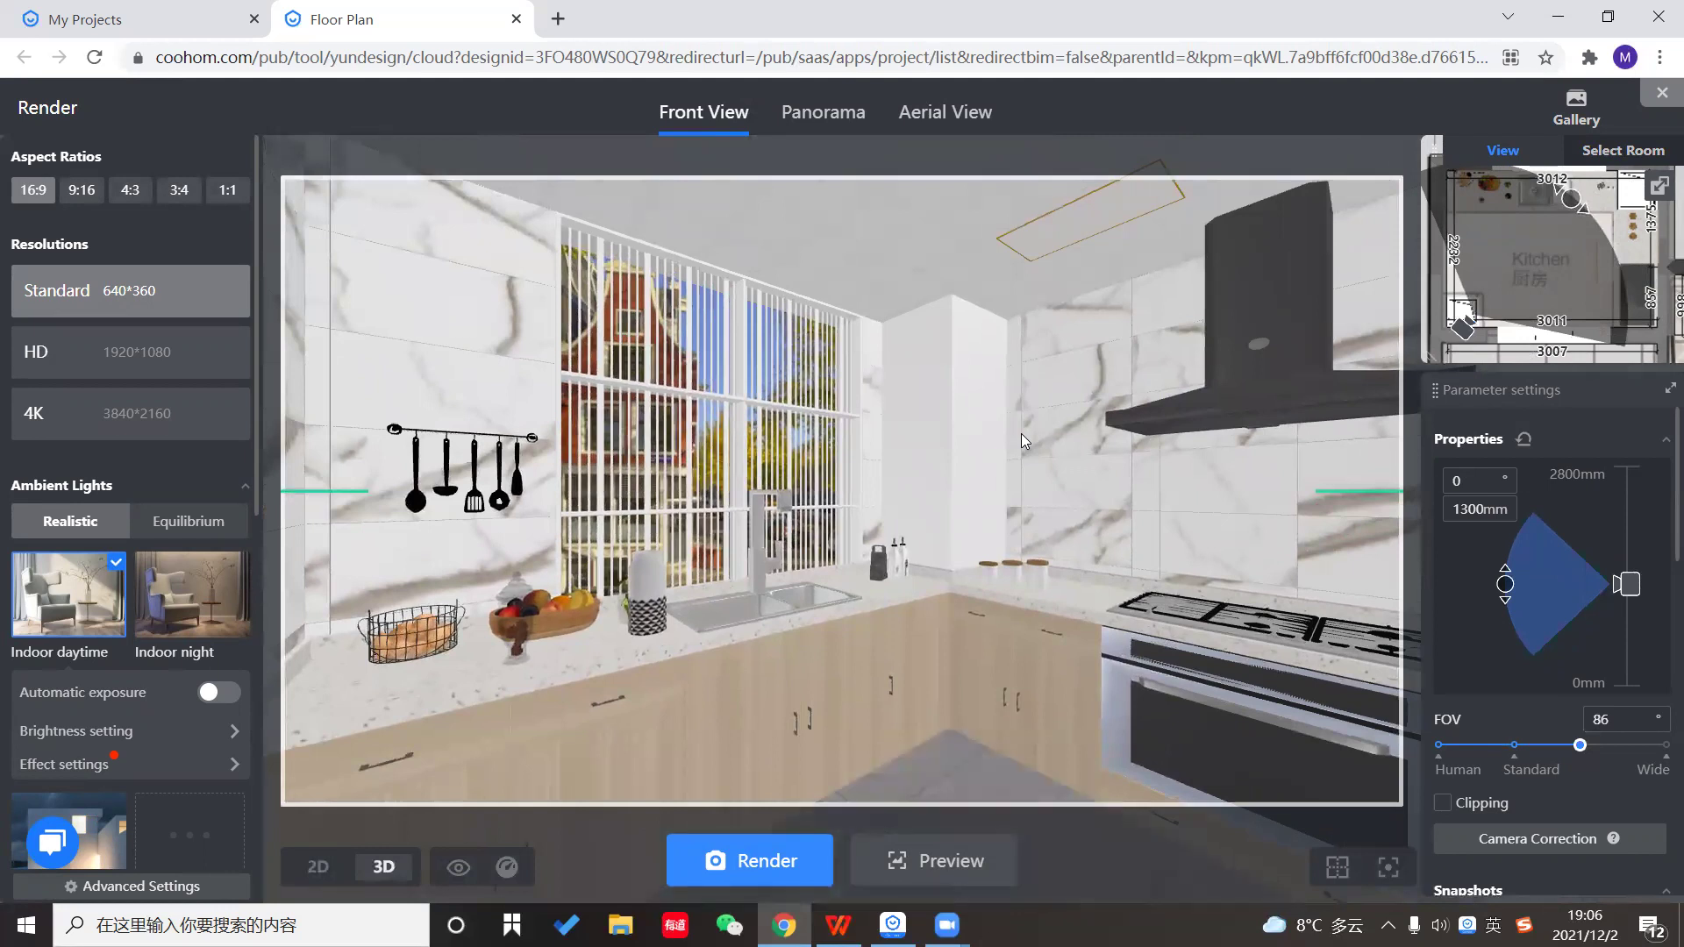
drag(1584, 752, 1606, 759)
drag(1105, 545, 1014, 568)
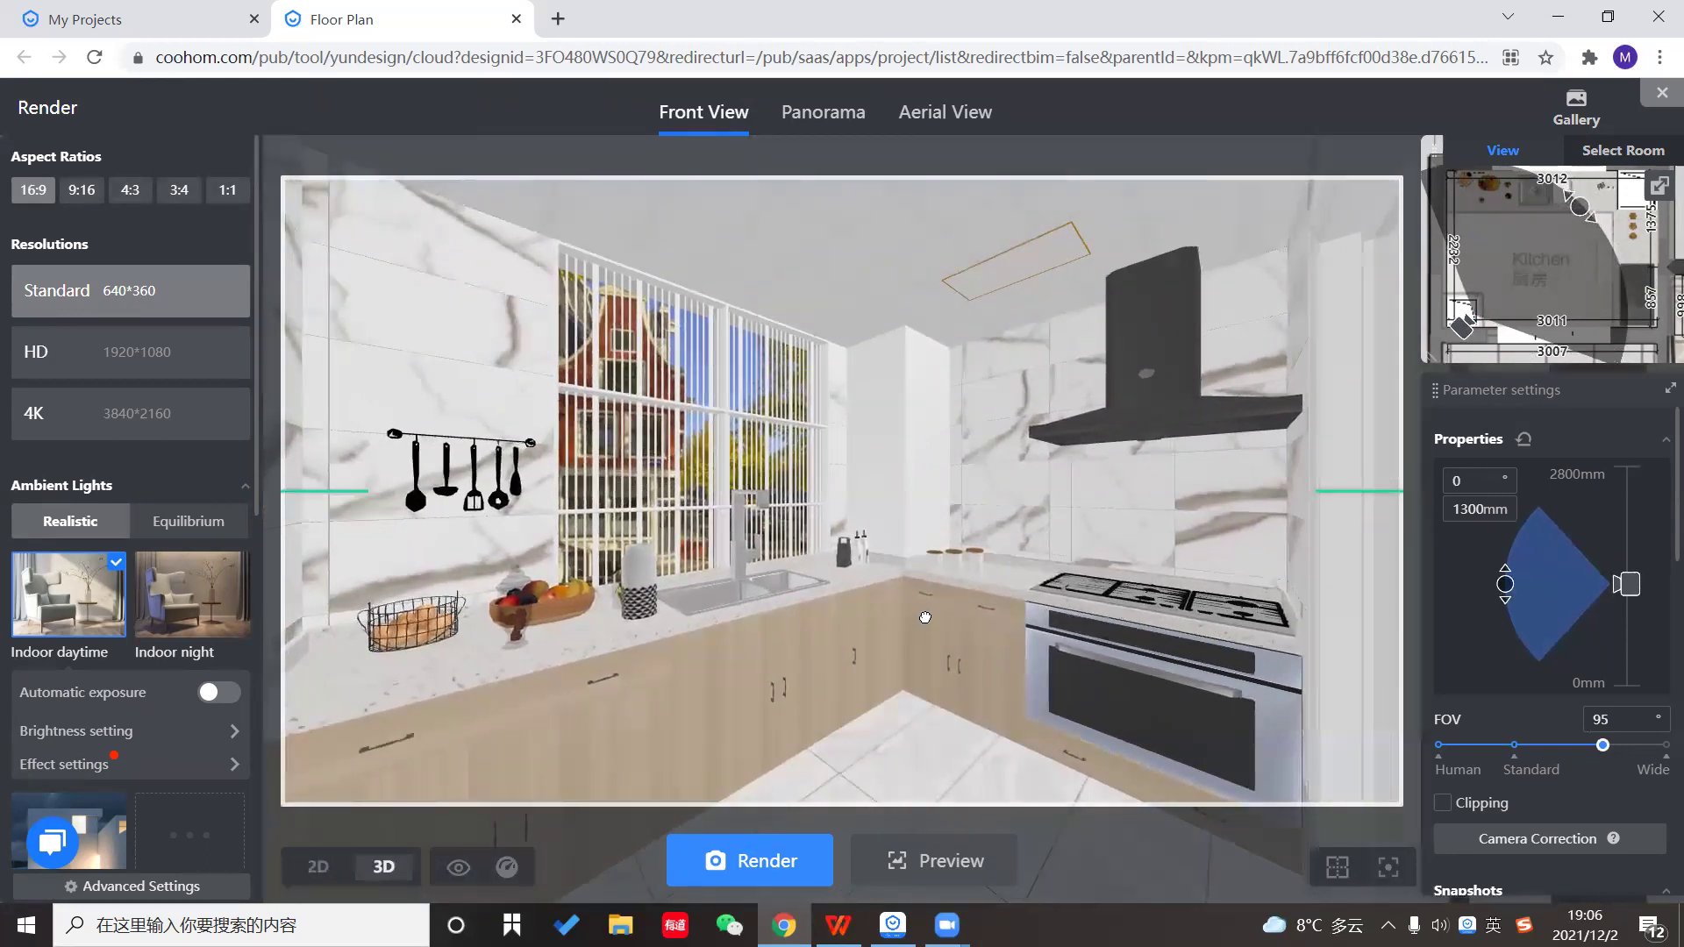
drag(925, 617, 924, 618)
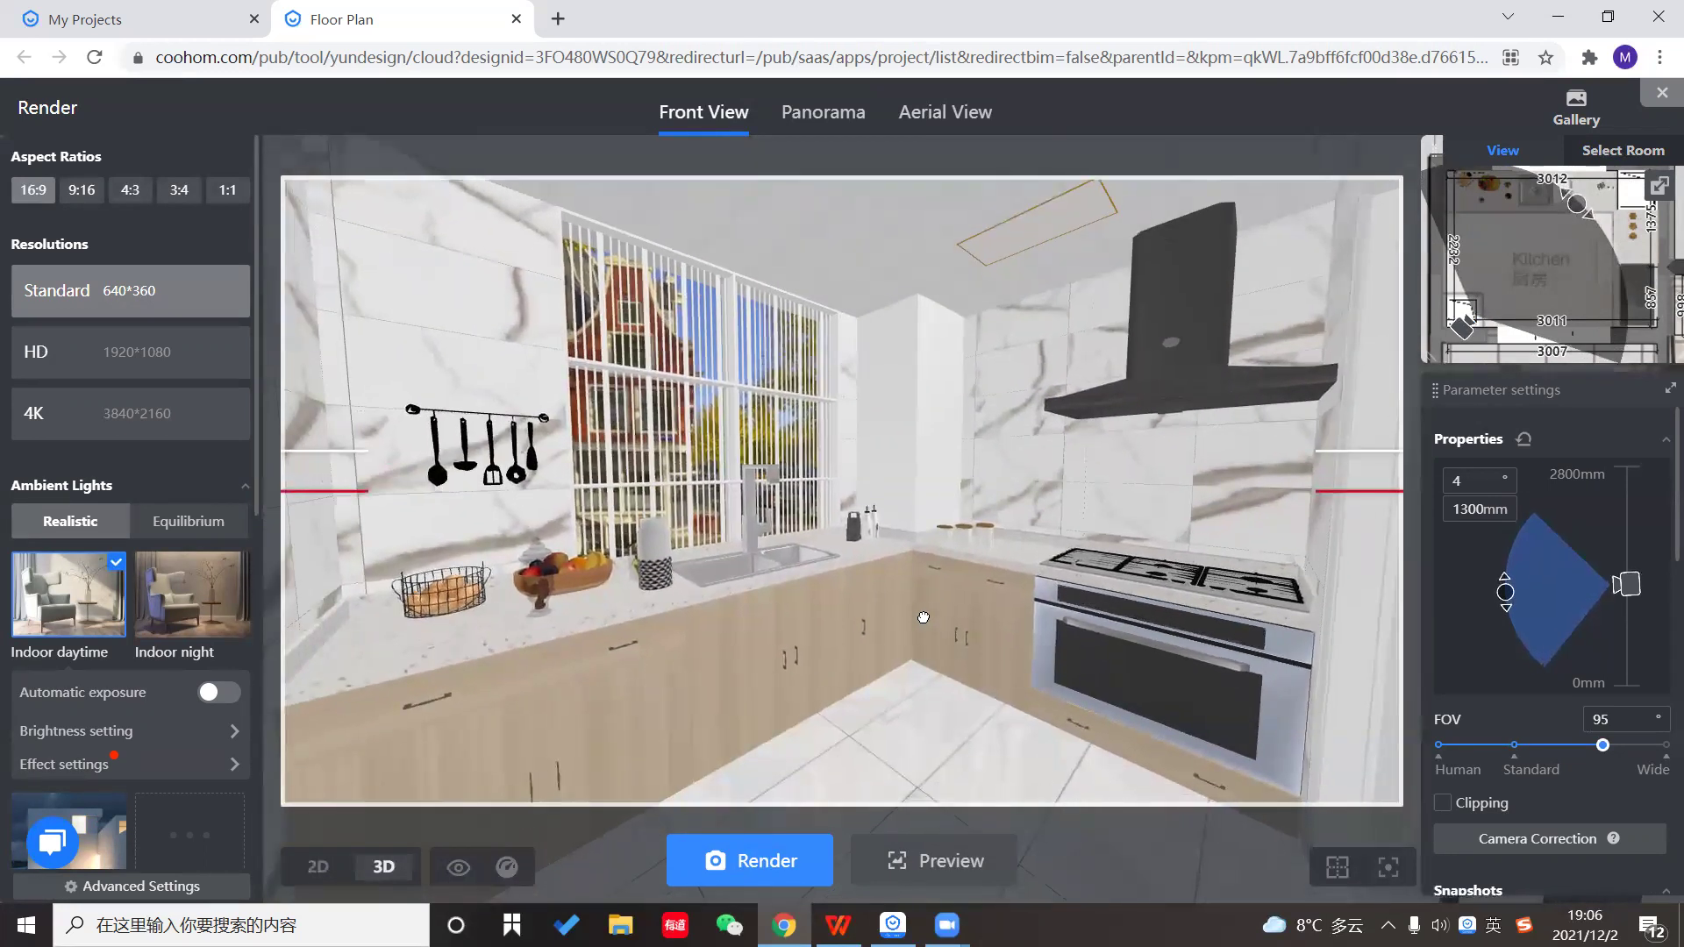
Generate a render preview, tilt the camera to 9, and close the preview.
click(991, 870)
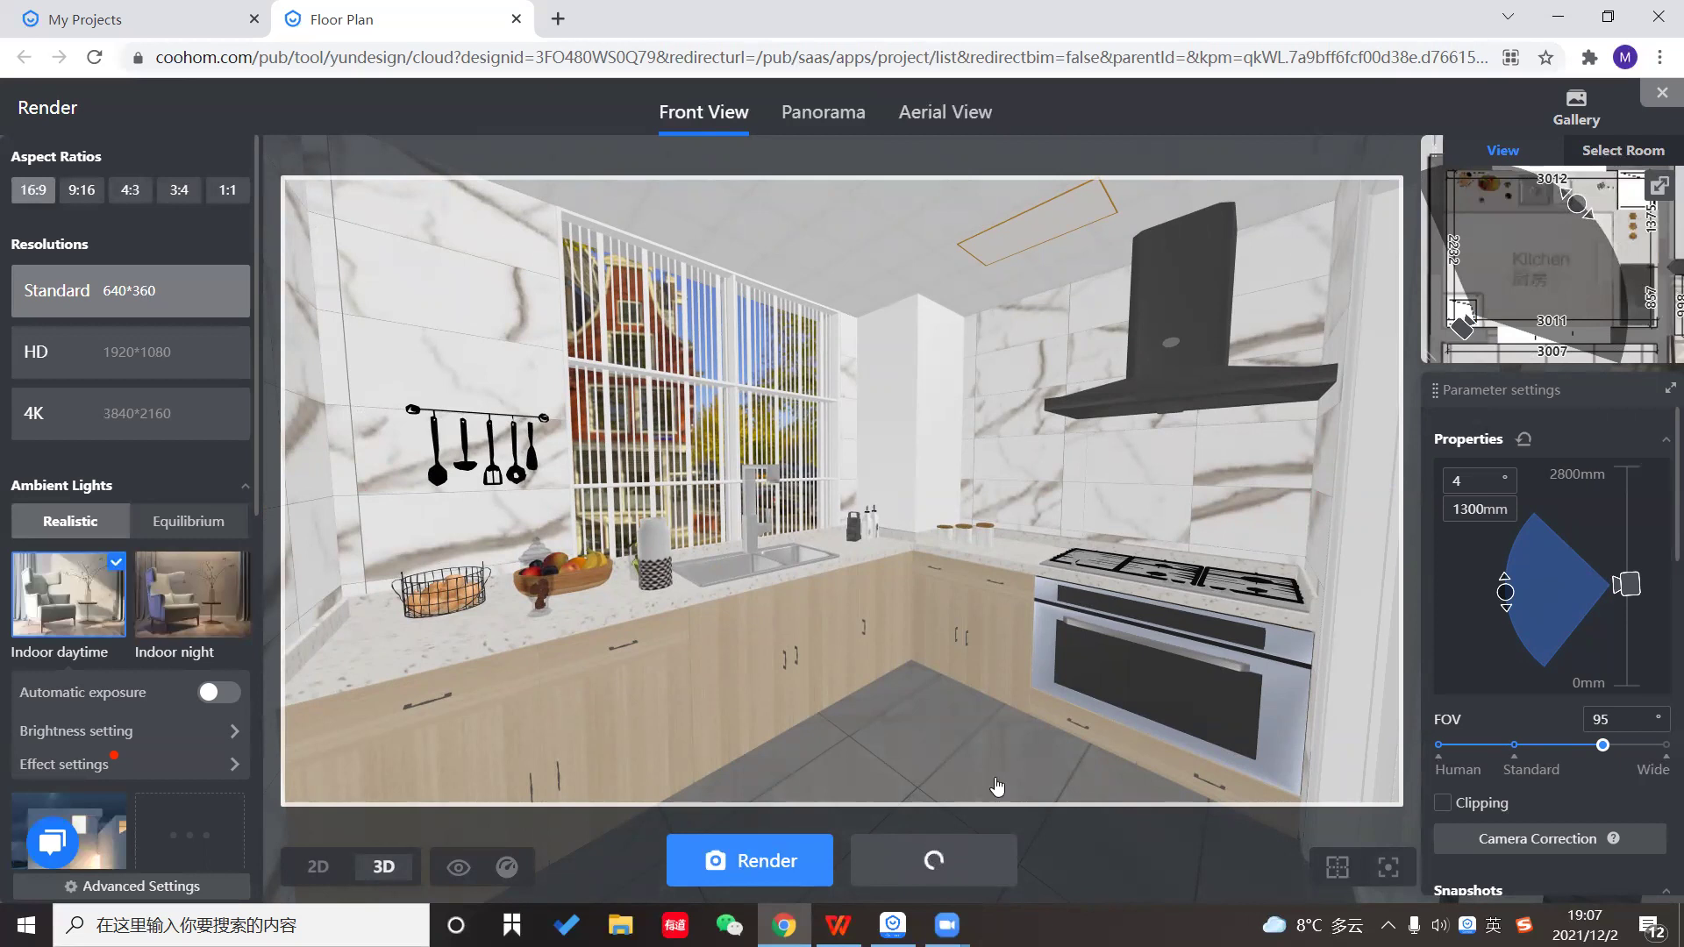
drag(1051, 653, 1067, 638)
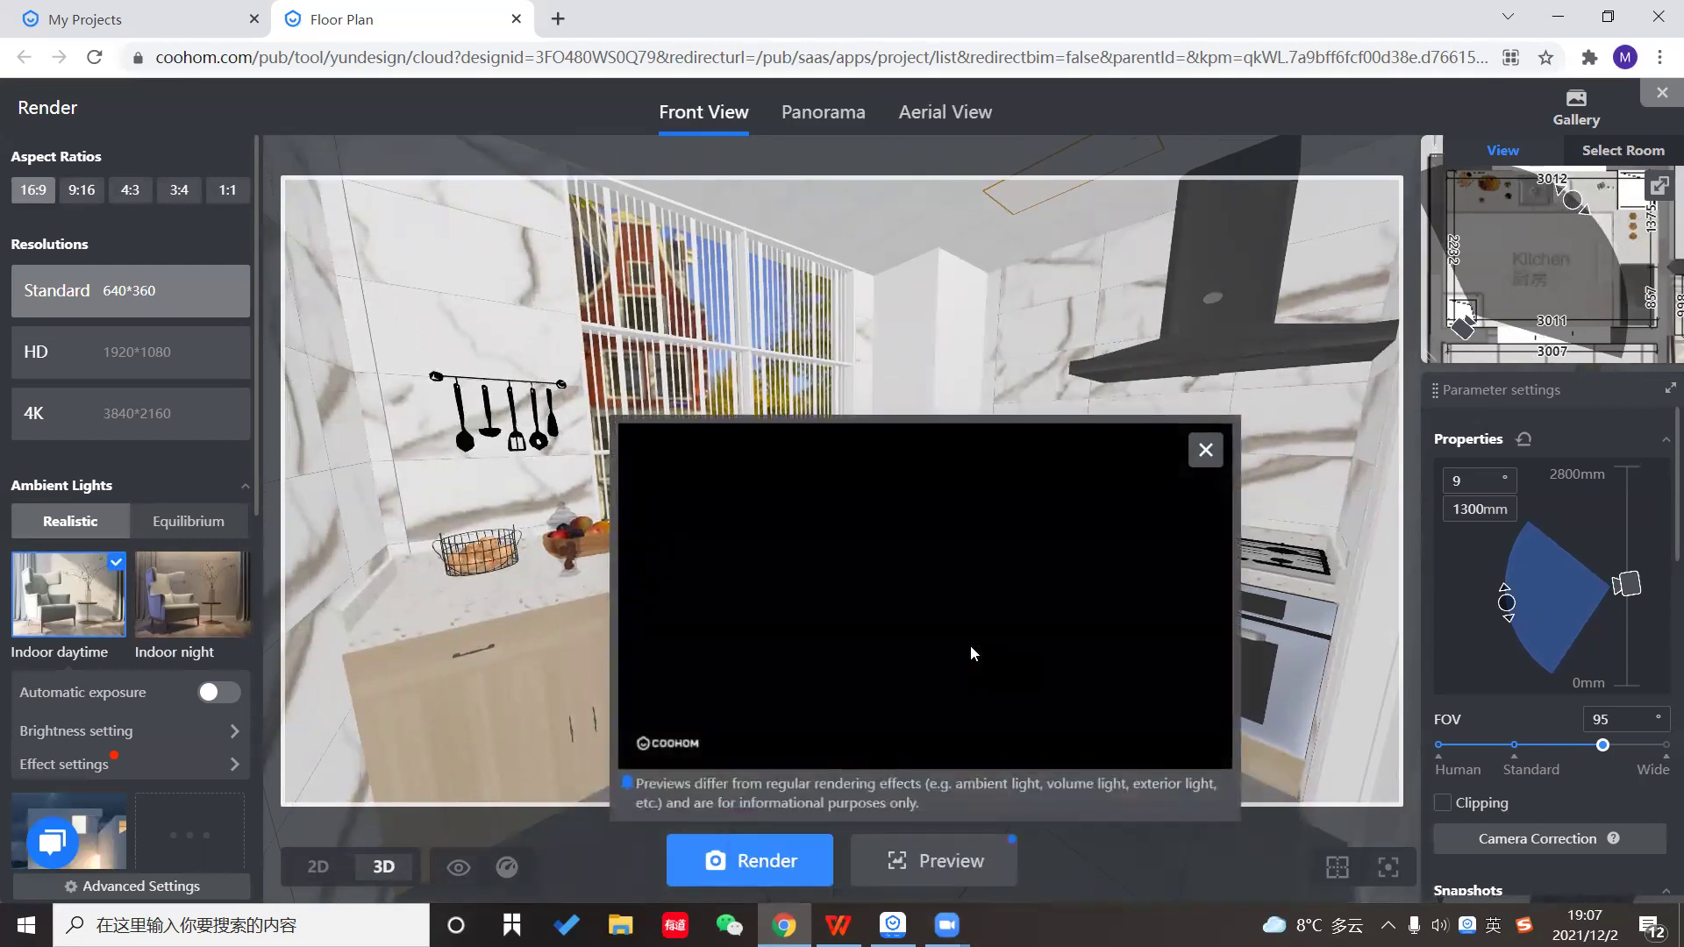
click(1202, 456)
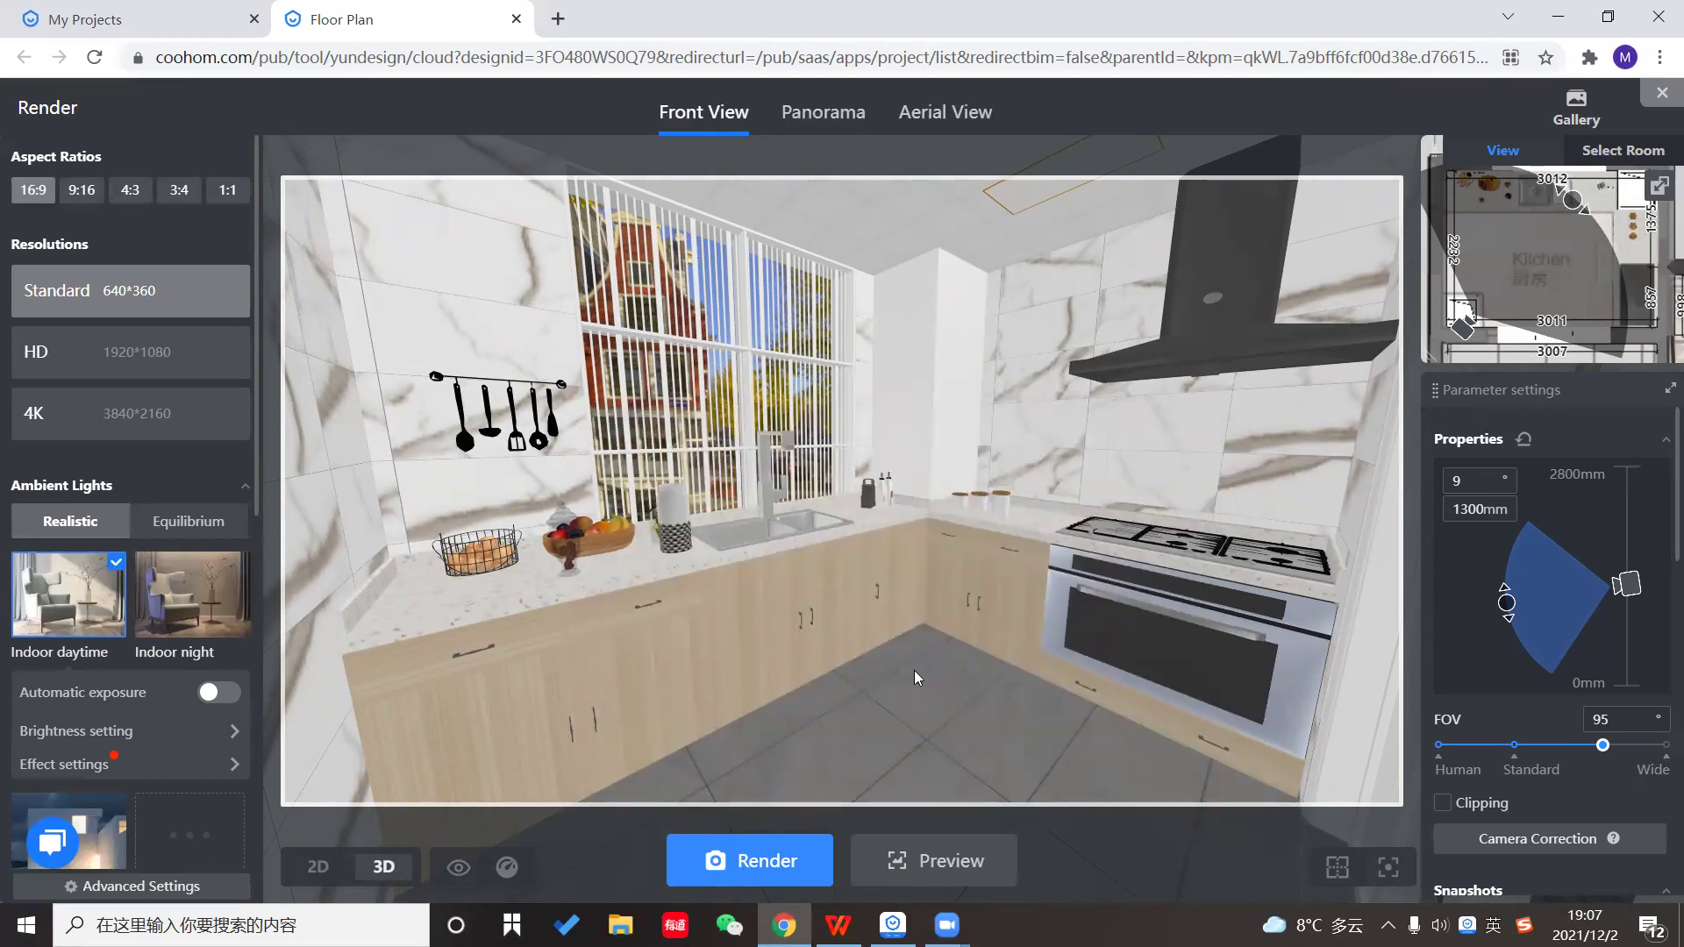
Render the kitchen view at Standard 640*360 and again at 4K 3840*2160.
click(781, 854)
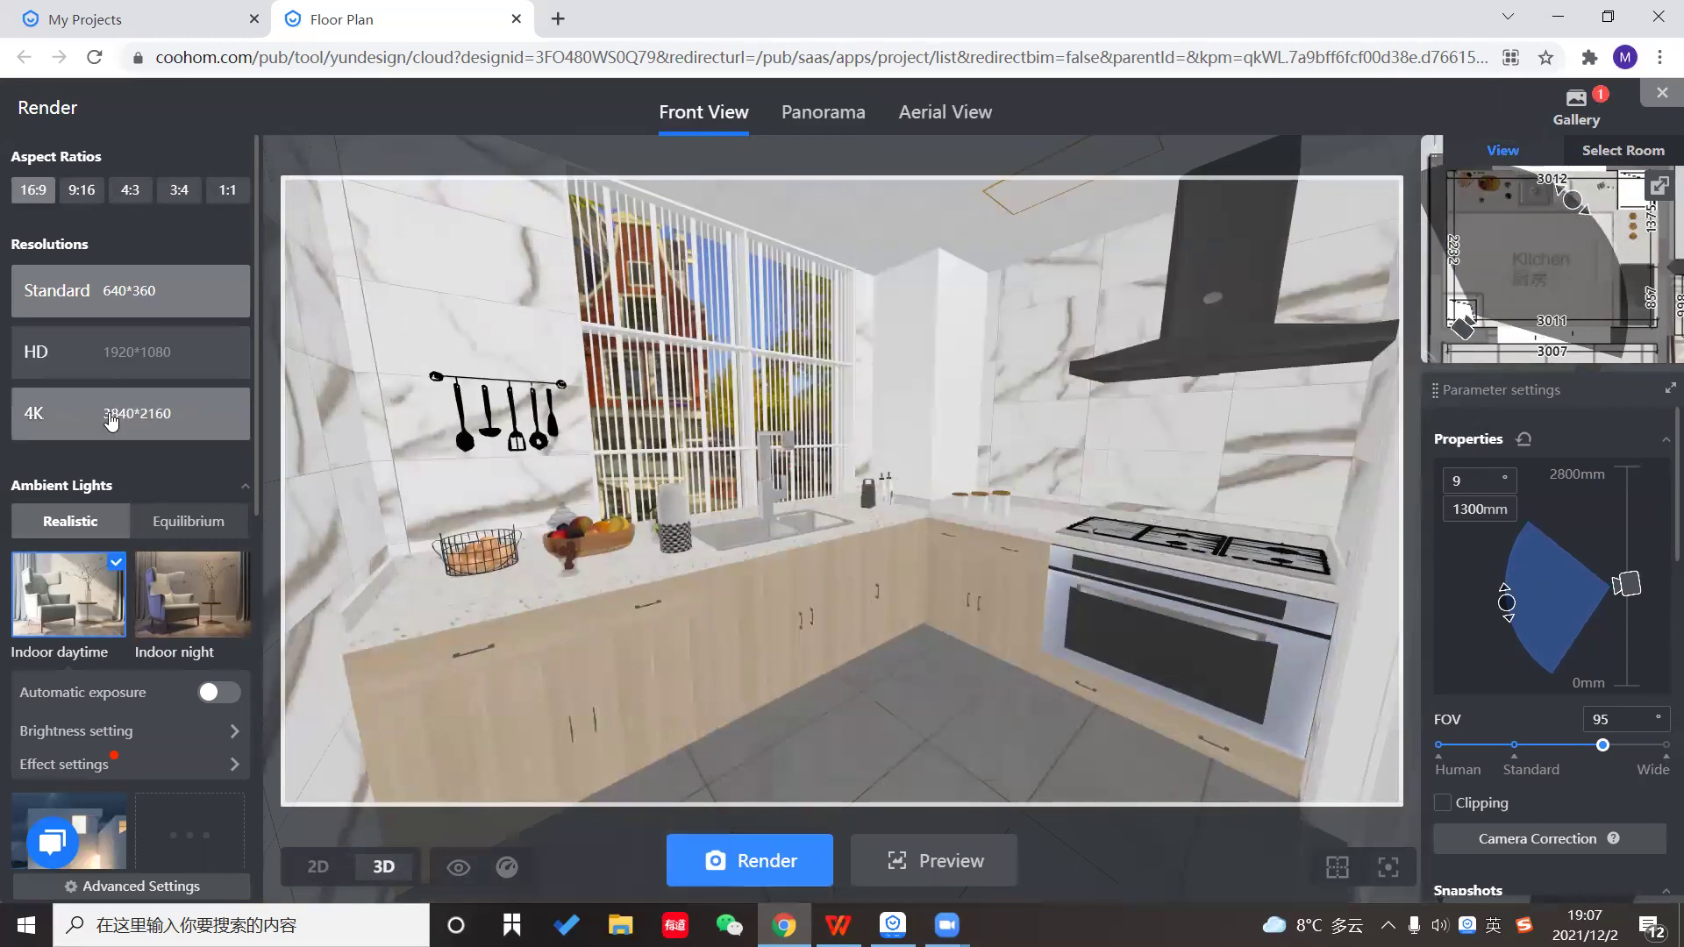
click(175, 412)
click(741, 855)
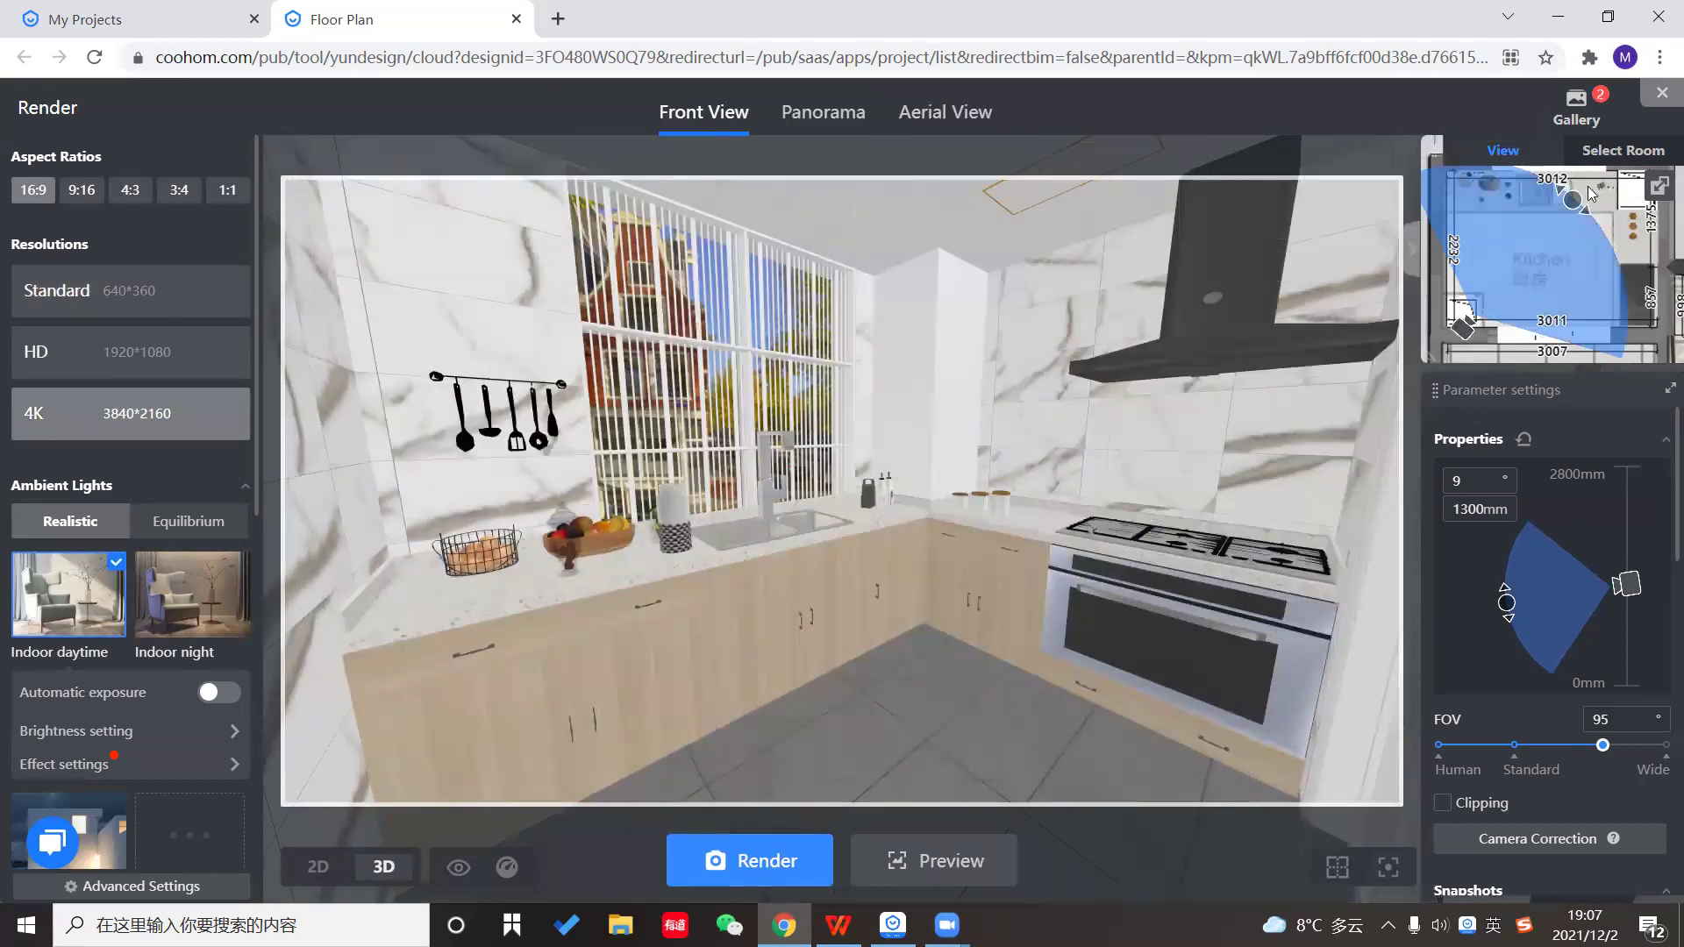
Switch to the webinar.ppt presentation in WPS and show slide 2 with the finished kitchen render.
click(943, 864)
key(alt+Tab)
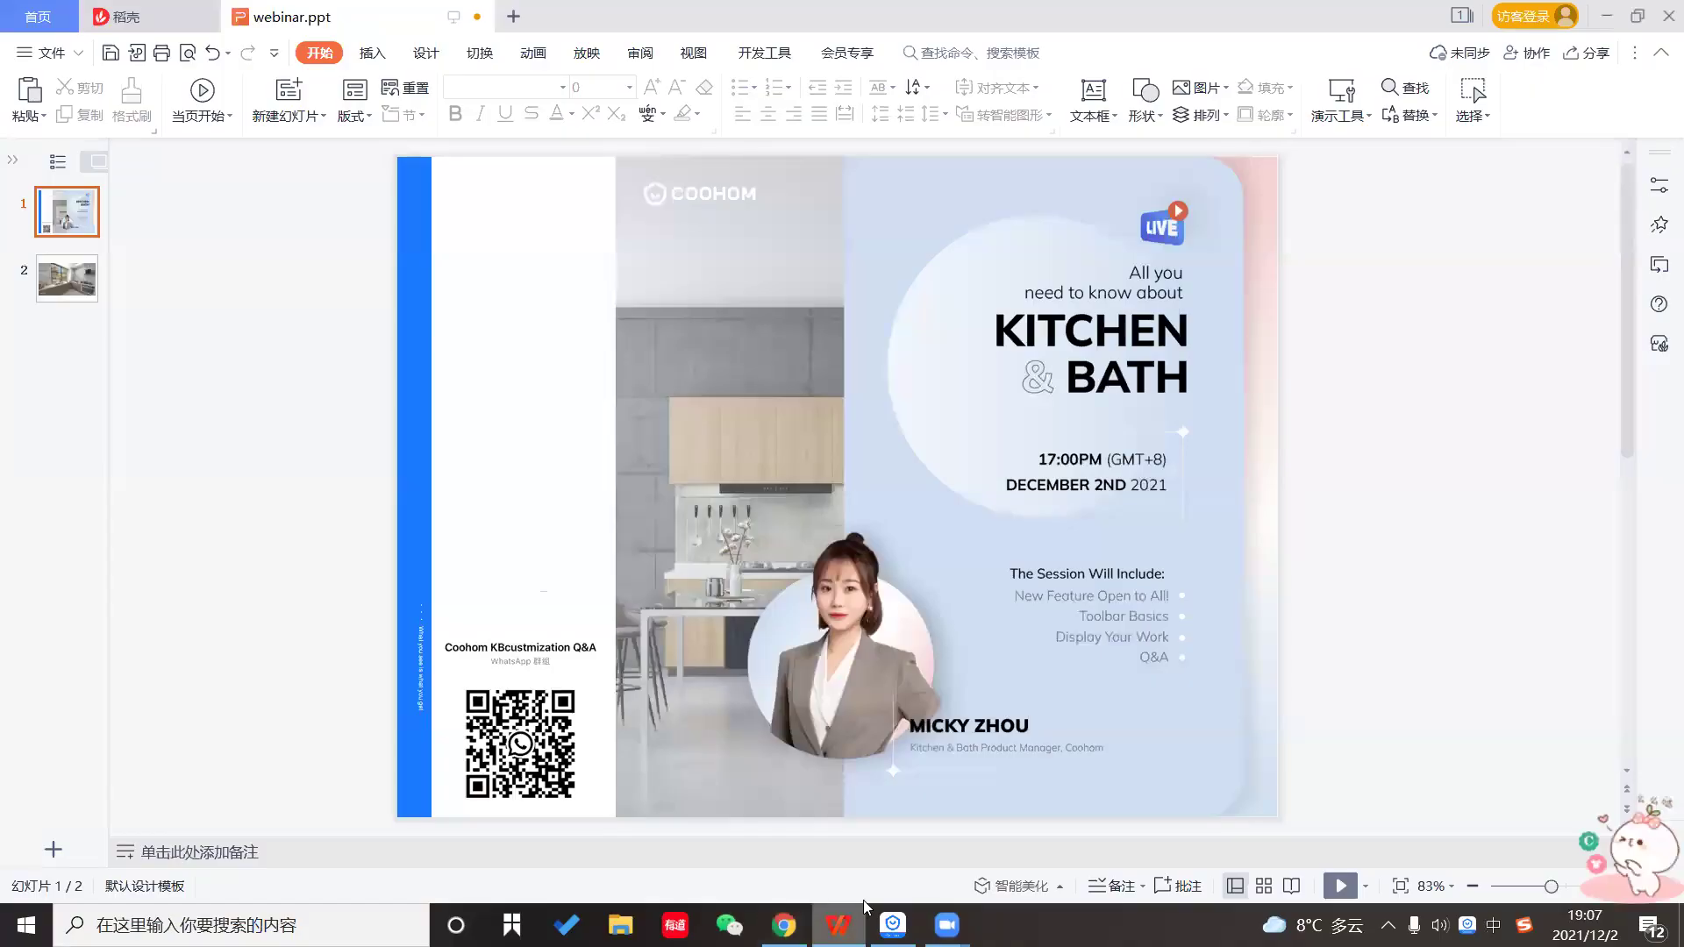
click(57, 299)
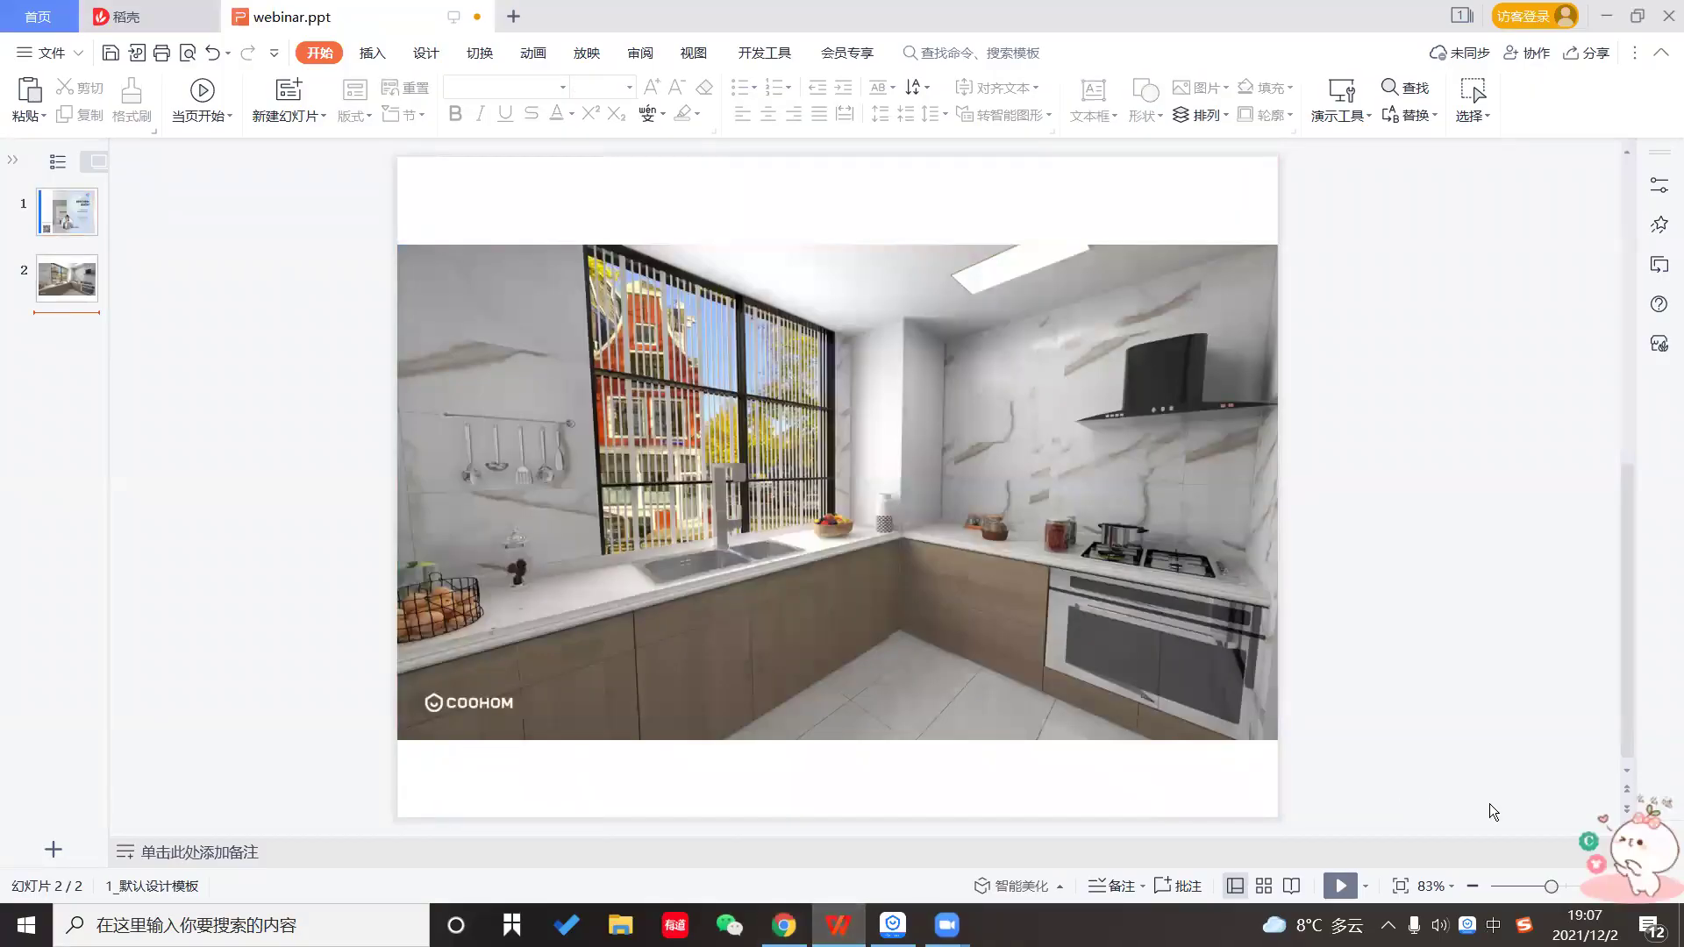